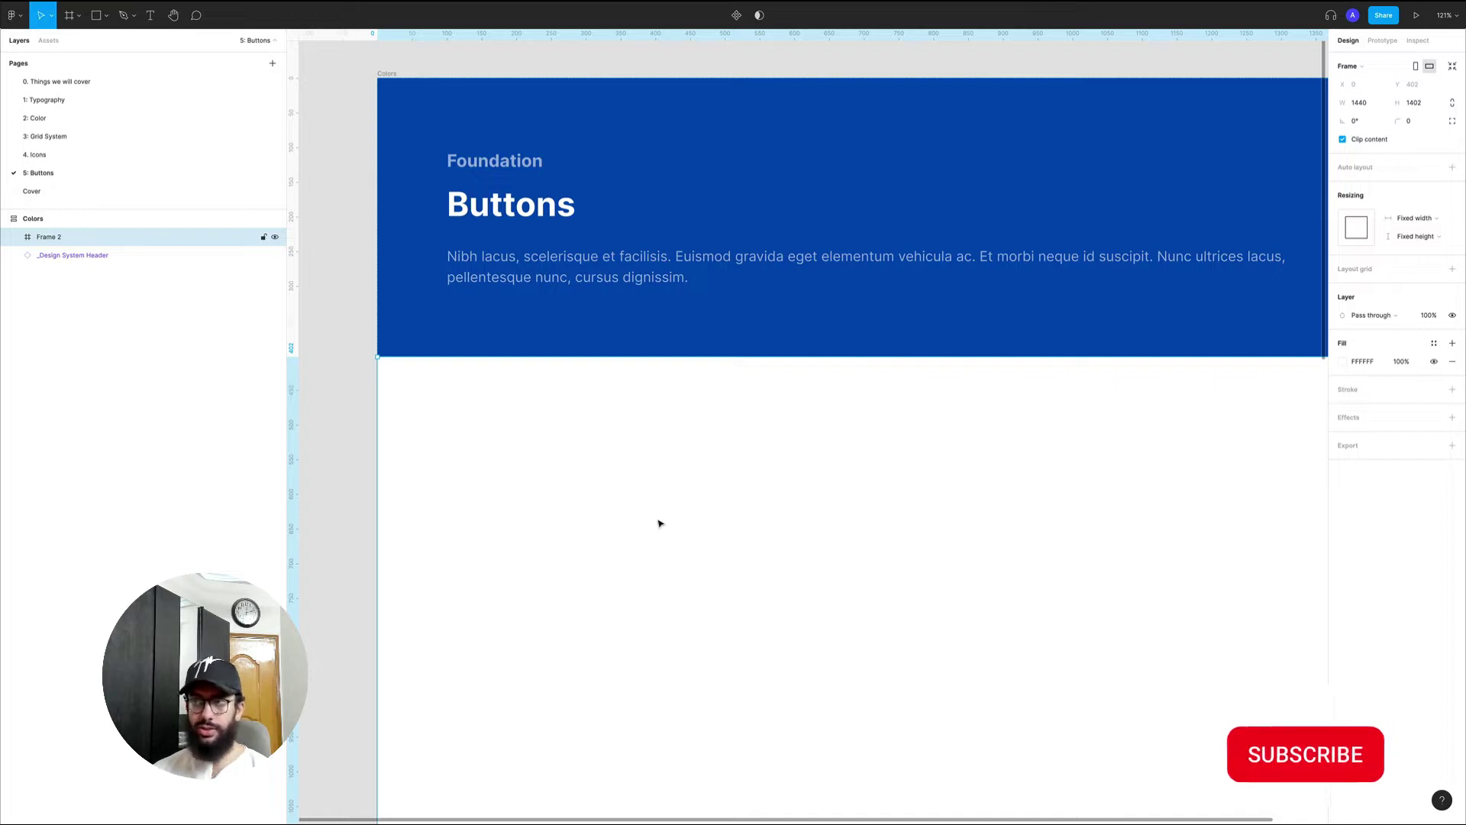
# - Add a text reading "Base Button" in the white frame below the Buttons header
pyautogui.scroll(-2, 661, 523)
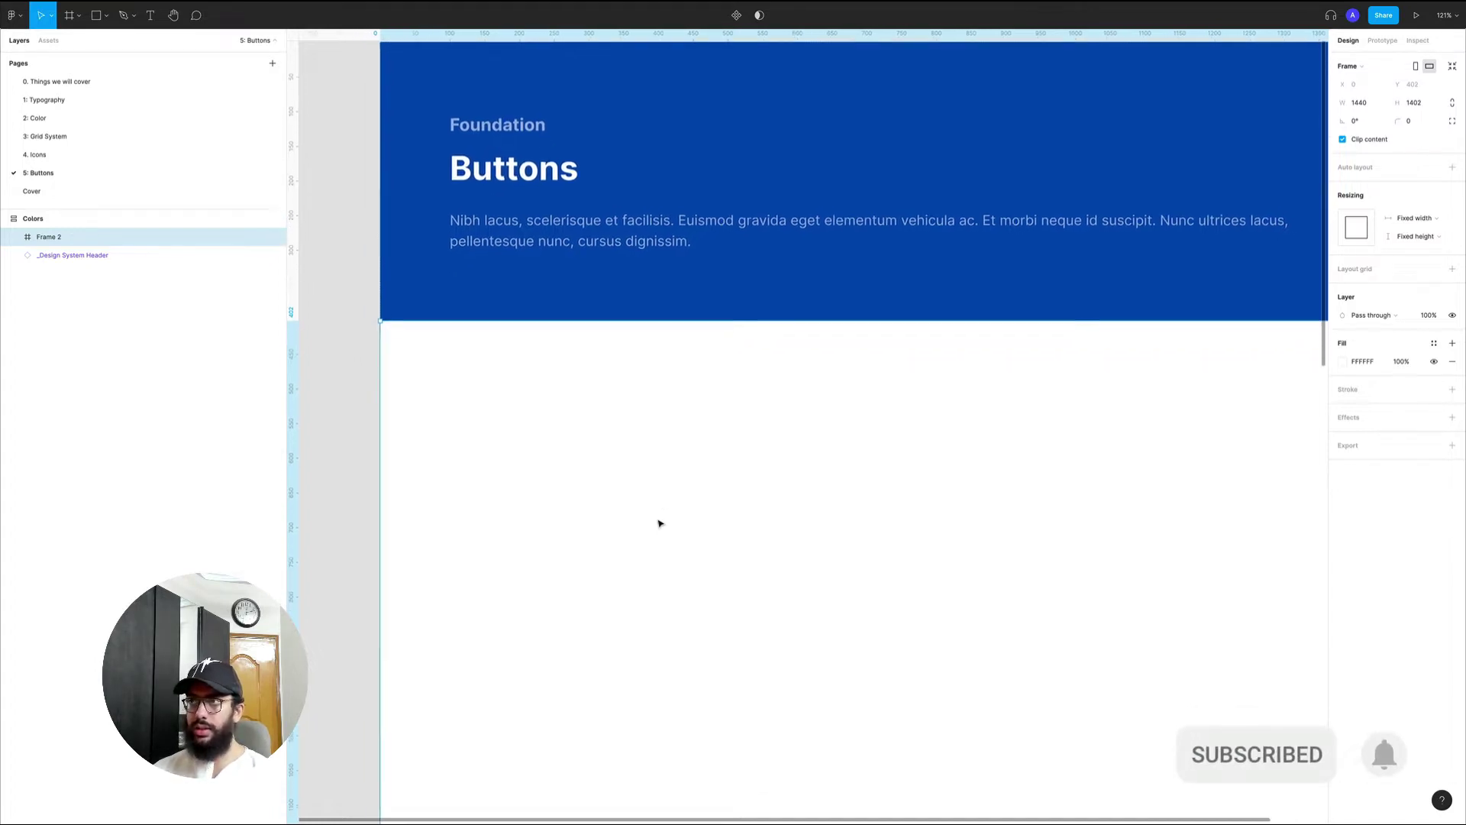
pyautogui.scroll(2, 661, 523)
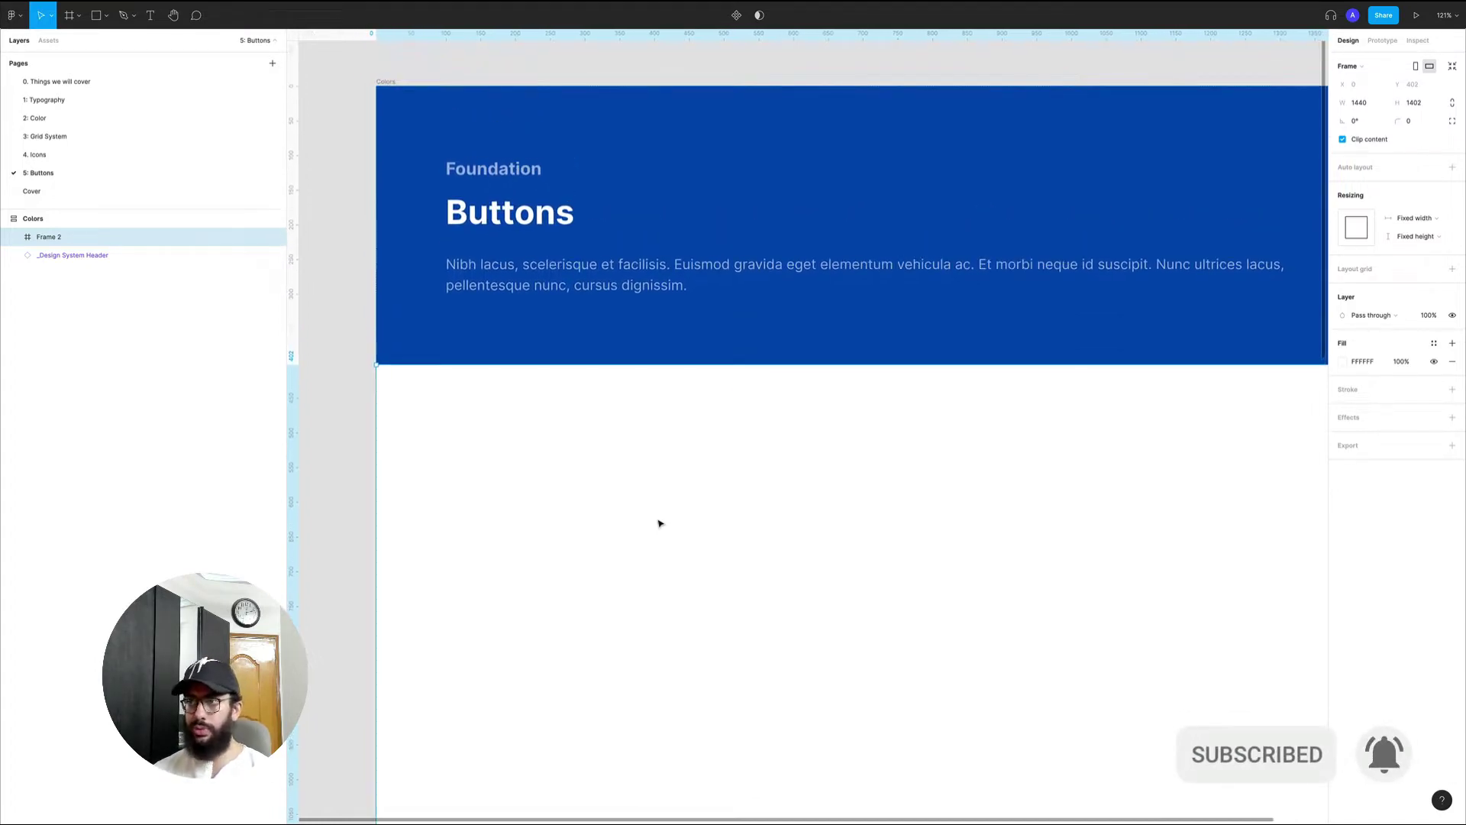
pyautogui.moveTo(657, 520); pyautogui.dragTo(621, 491)
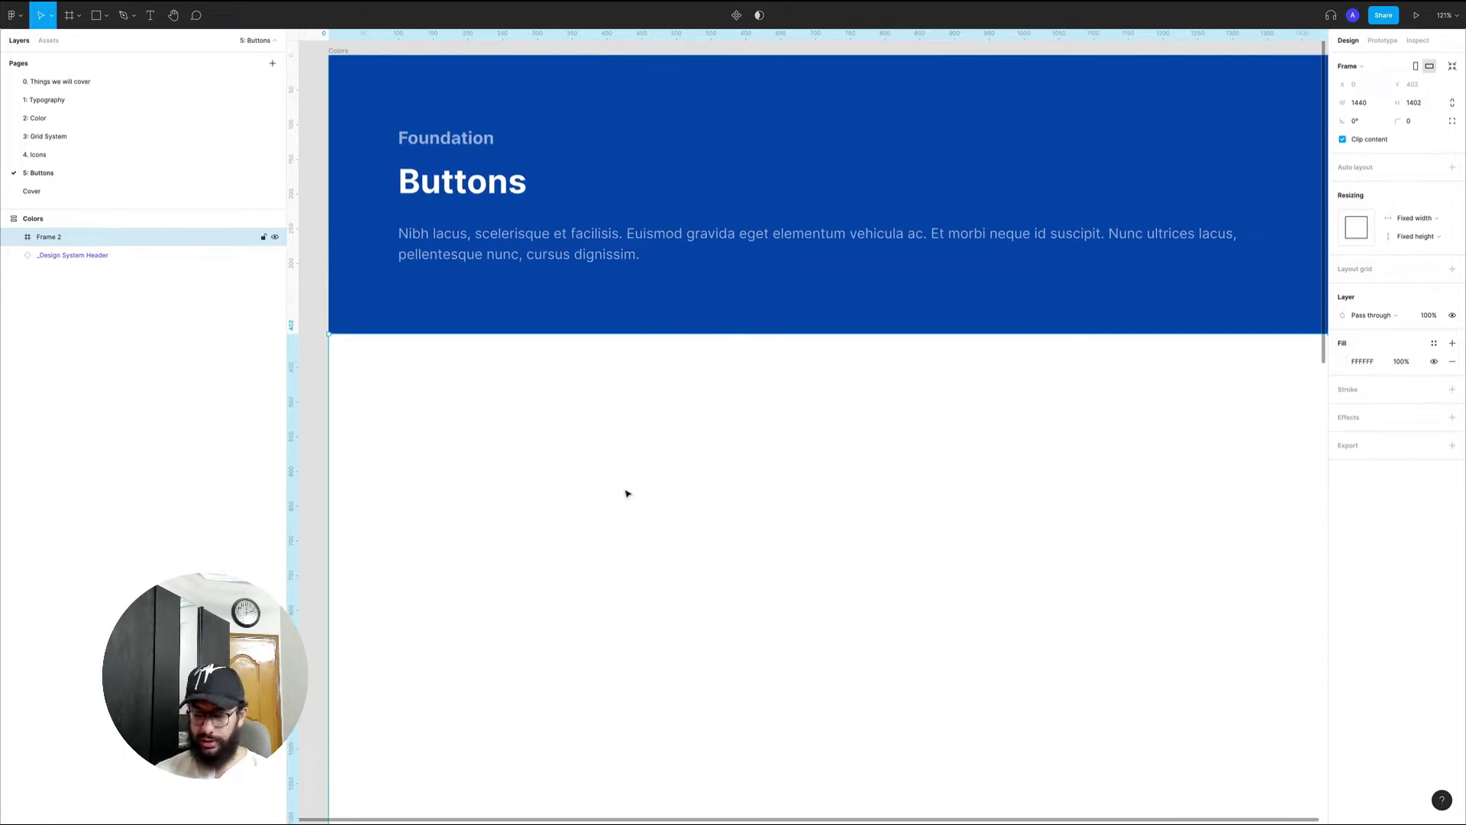
pyautogui.press('t')
pyautogui.click(442, 465)
pyautogui.write('Base')
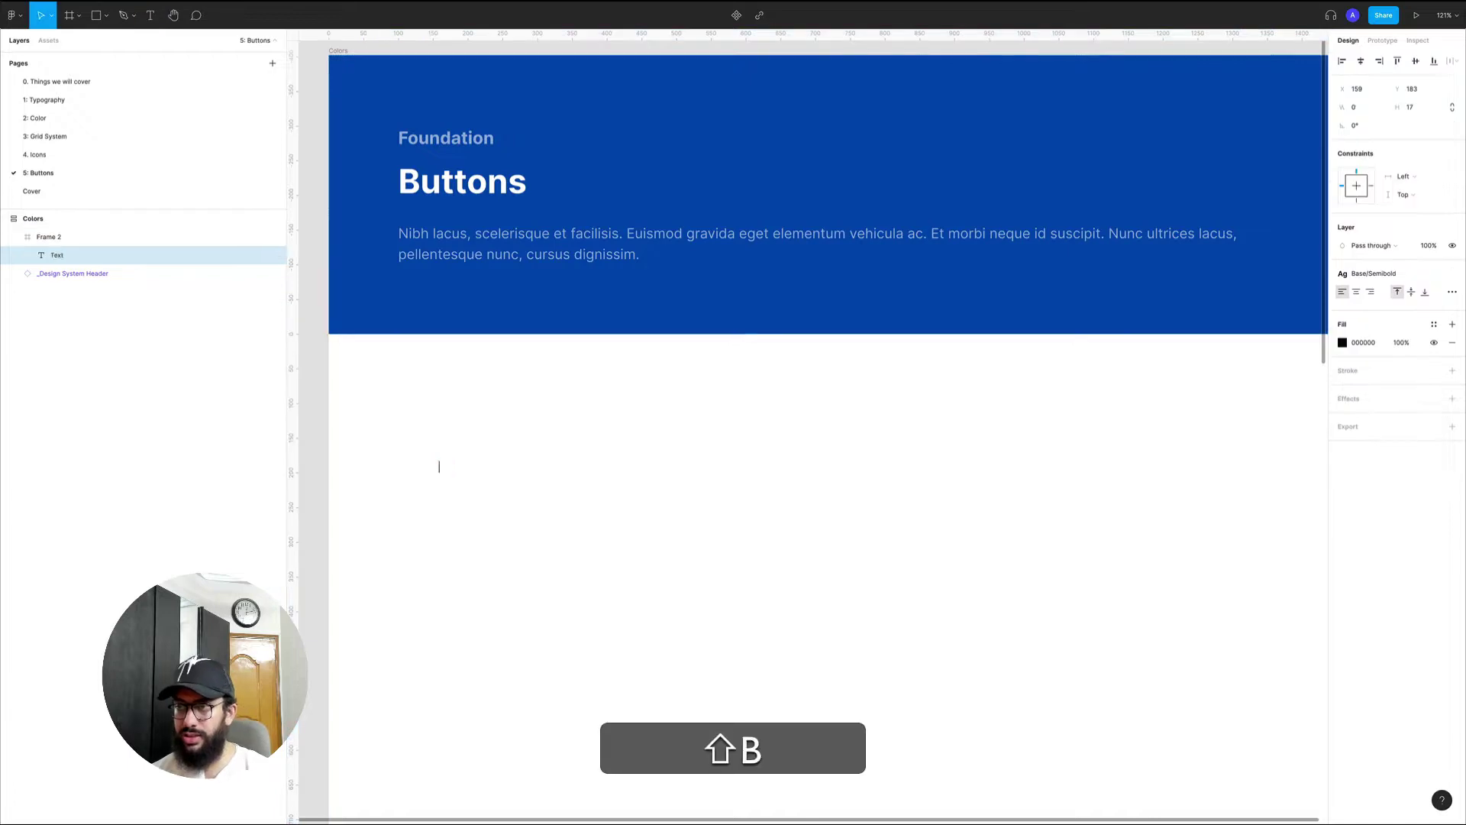
pyautogui.write(' Button')
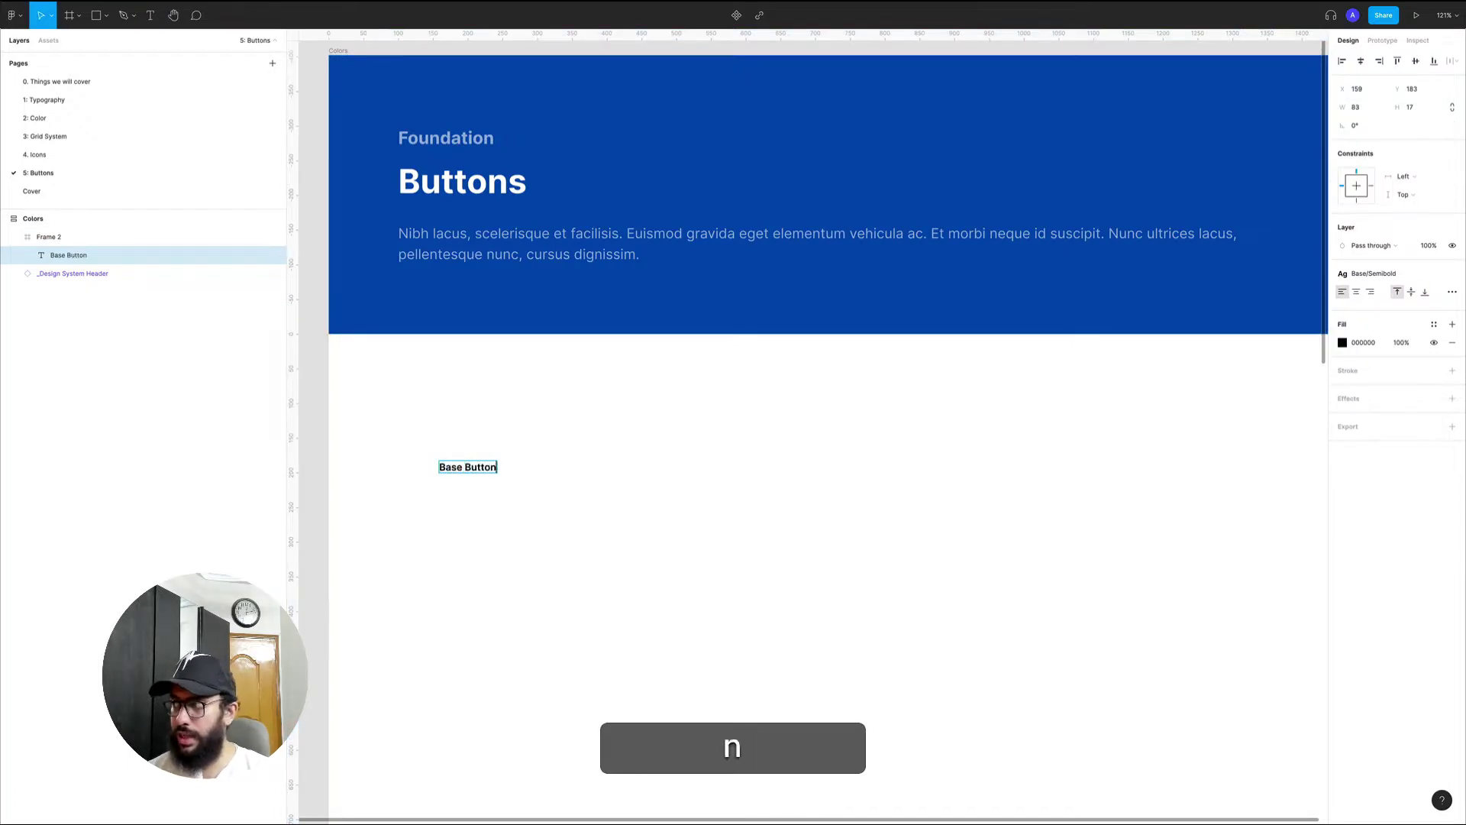
pyautogui.press('Escape')
# - Give the Base Button text the Default/Body color and Heading 2/Bold text style, and move it to about X 117, Y 143
pyautogui.click(1433, 324)
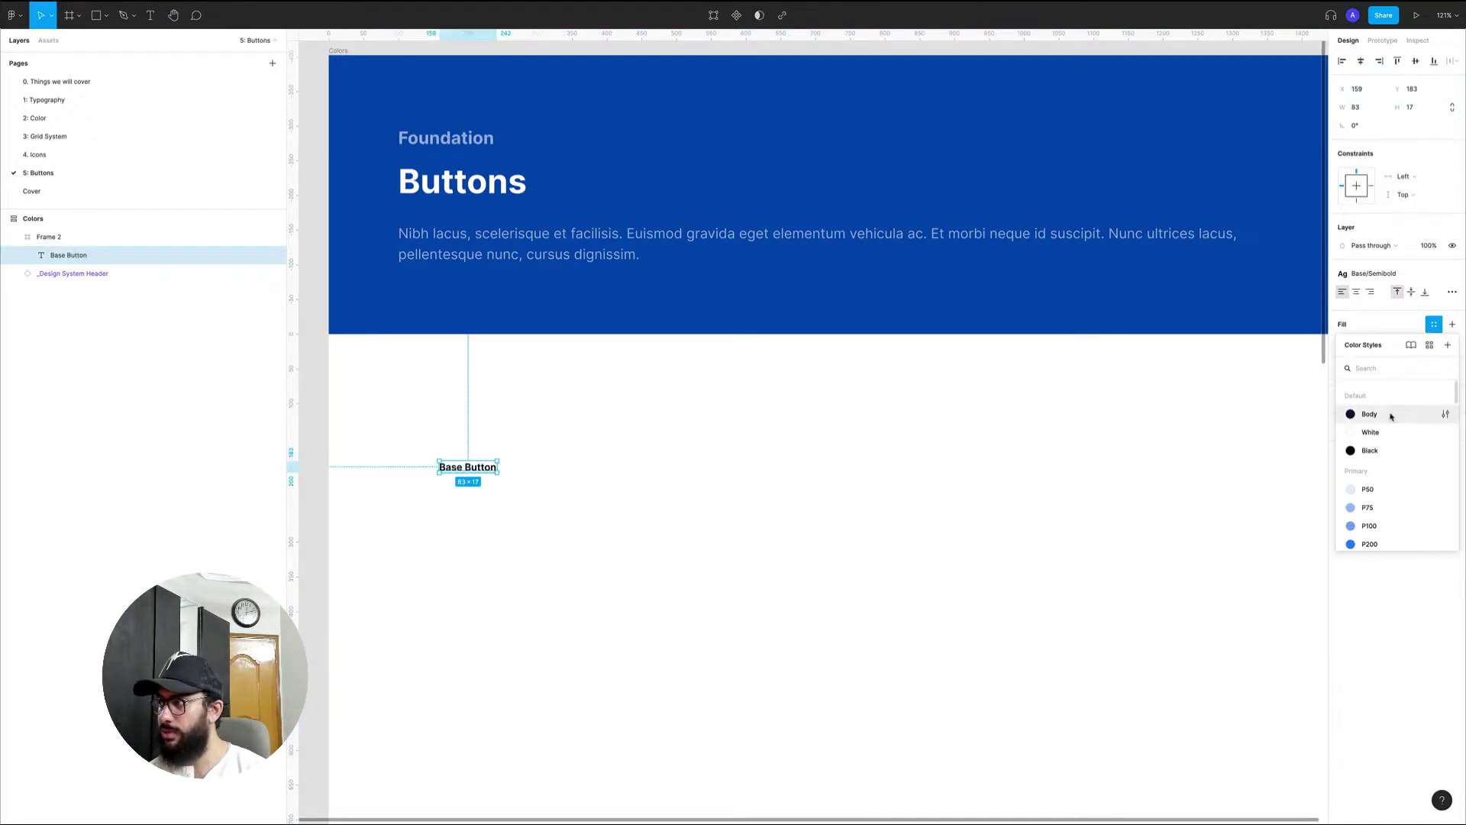
pyautogui.press('Escape')
pyautogui.click(1382, 272)
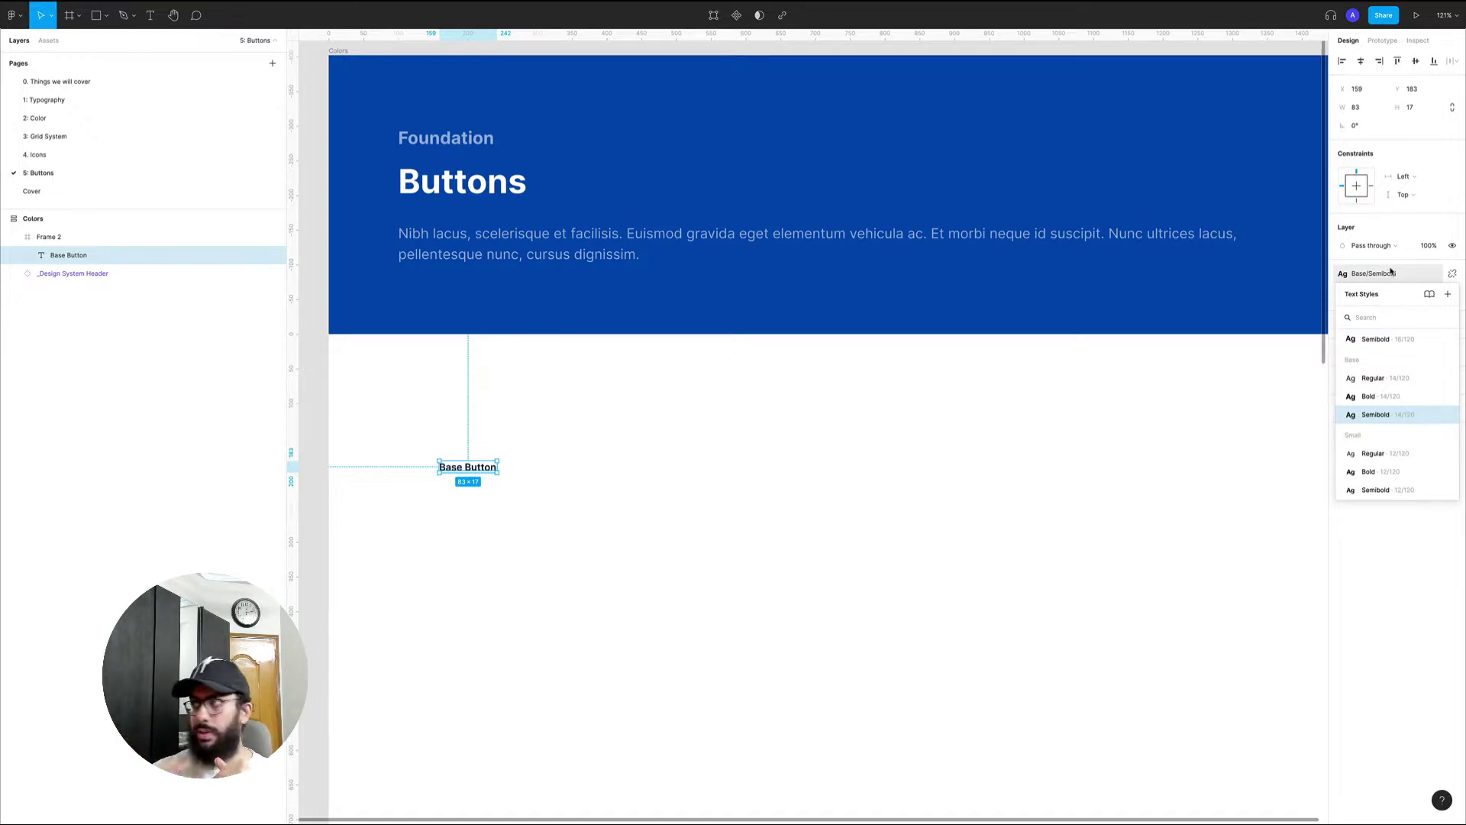
pyautogui.scroll(6, 1404, 365)
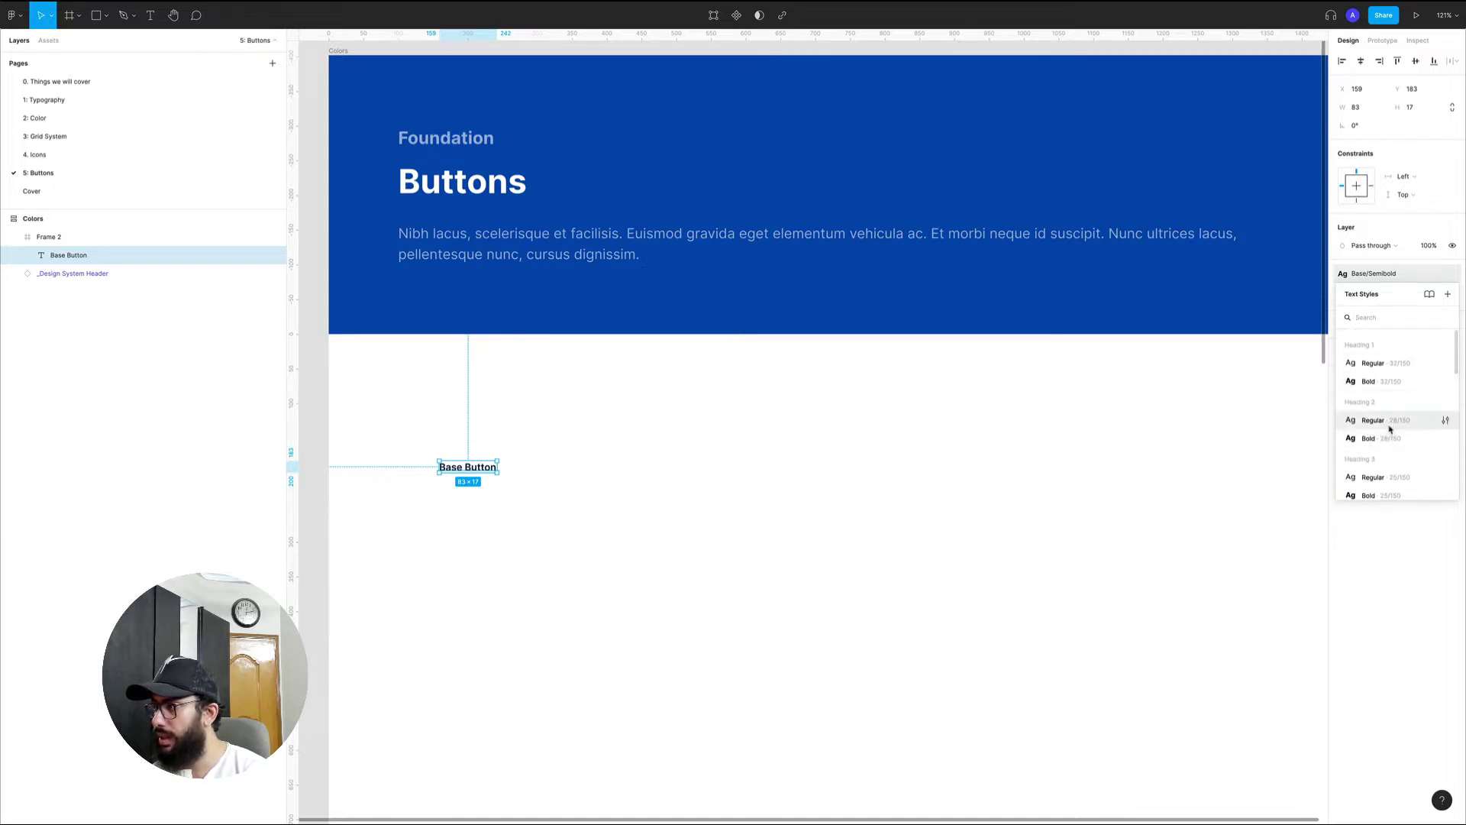
pyautogui.click(1369, 438)
pyautogui.scroll(-1, 512, 413)
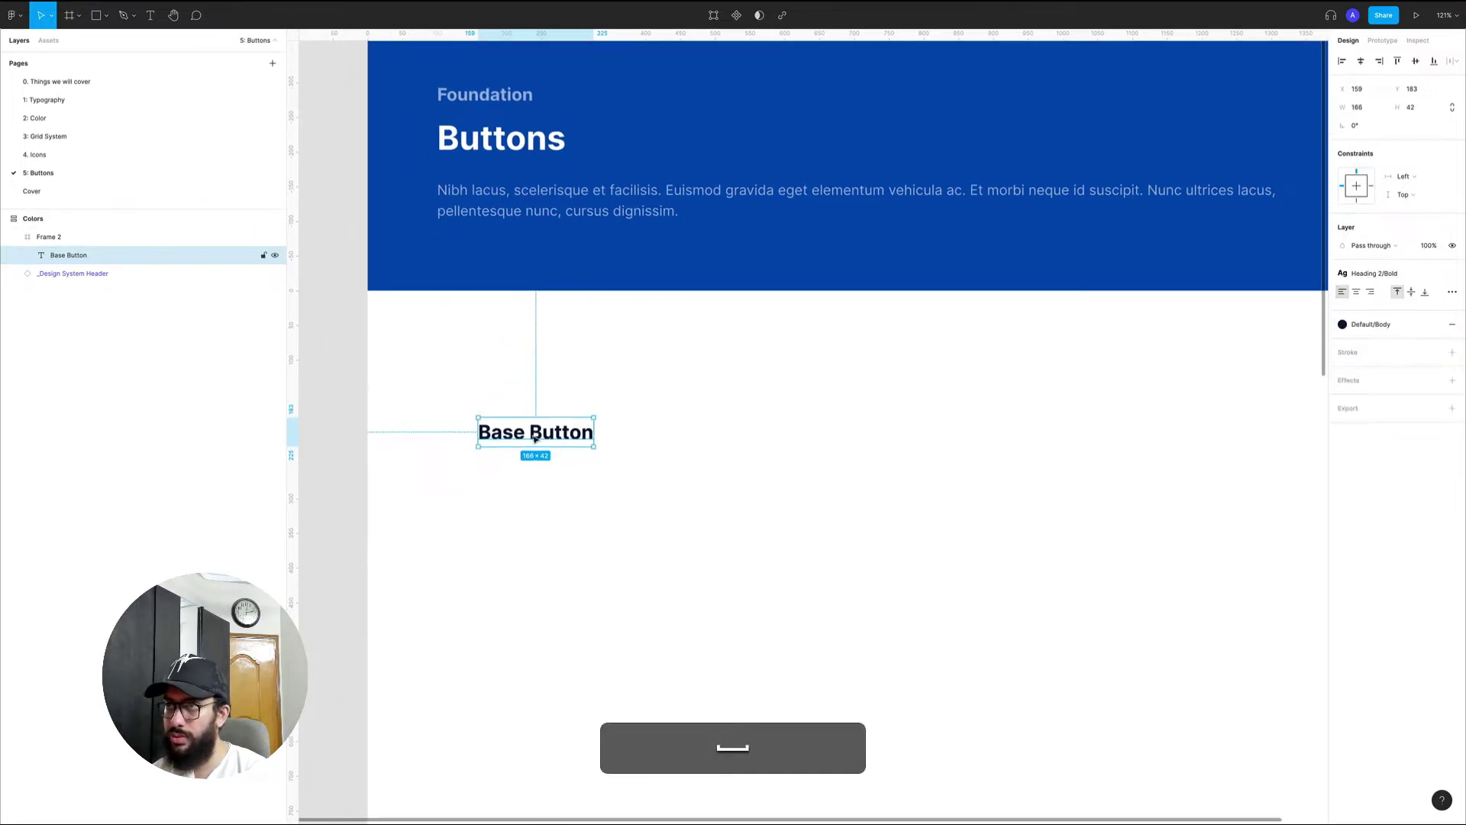
pyautogui.moveTo(513, 413); pyautogui.dragTo(503, 407)
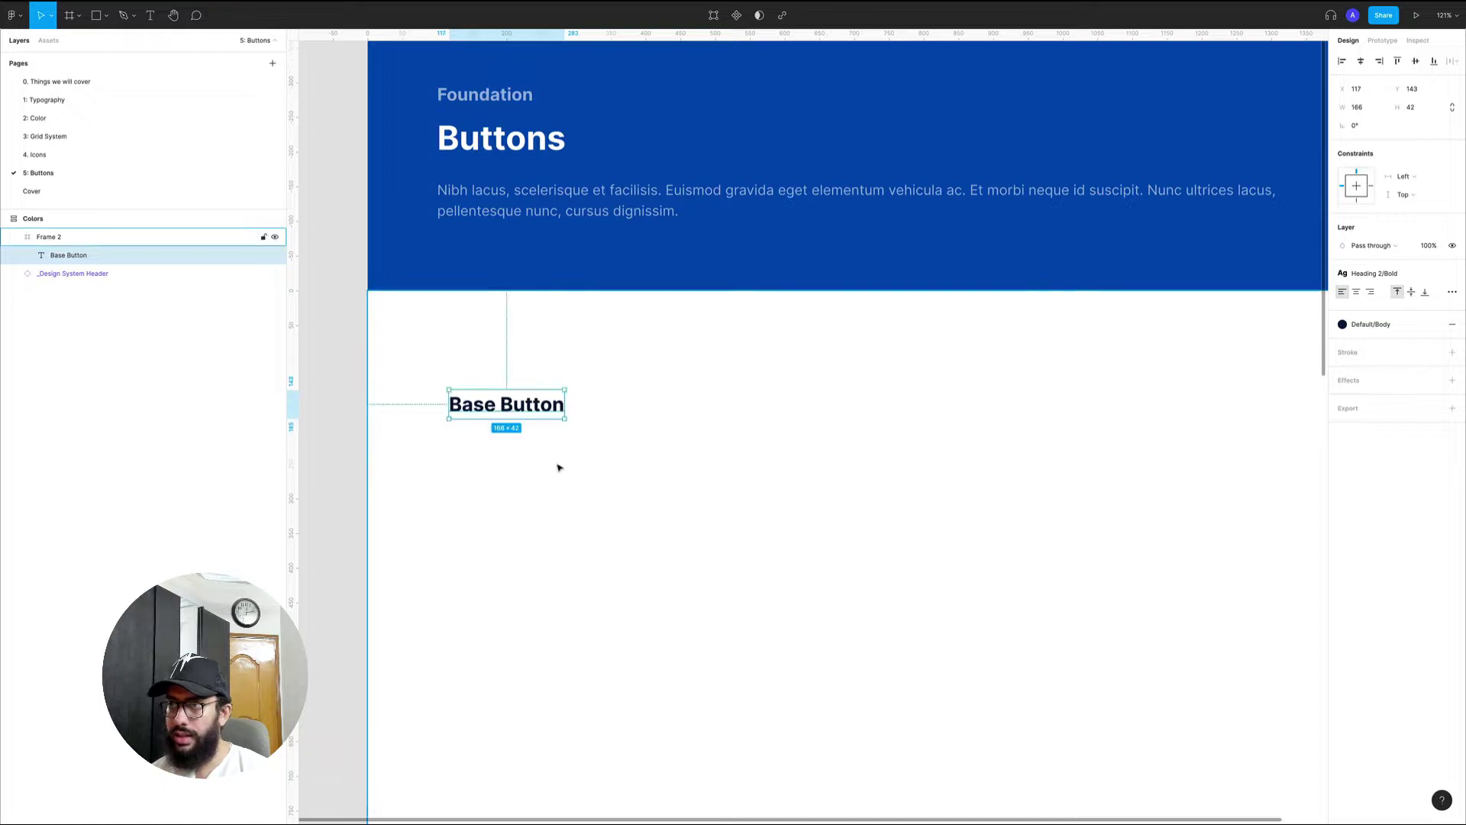
# - Add a separate text reading "button" below the Base Button heading
pyautogui.scroll(-1, 557, 474)
pyautogui.scroll(-2, 557, 486)
pyautogui.press('t')
pyautogui.click(503, 404)
pyautogui.write('b')
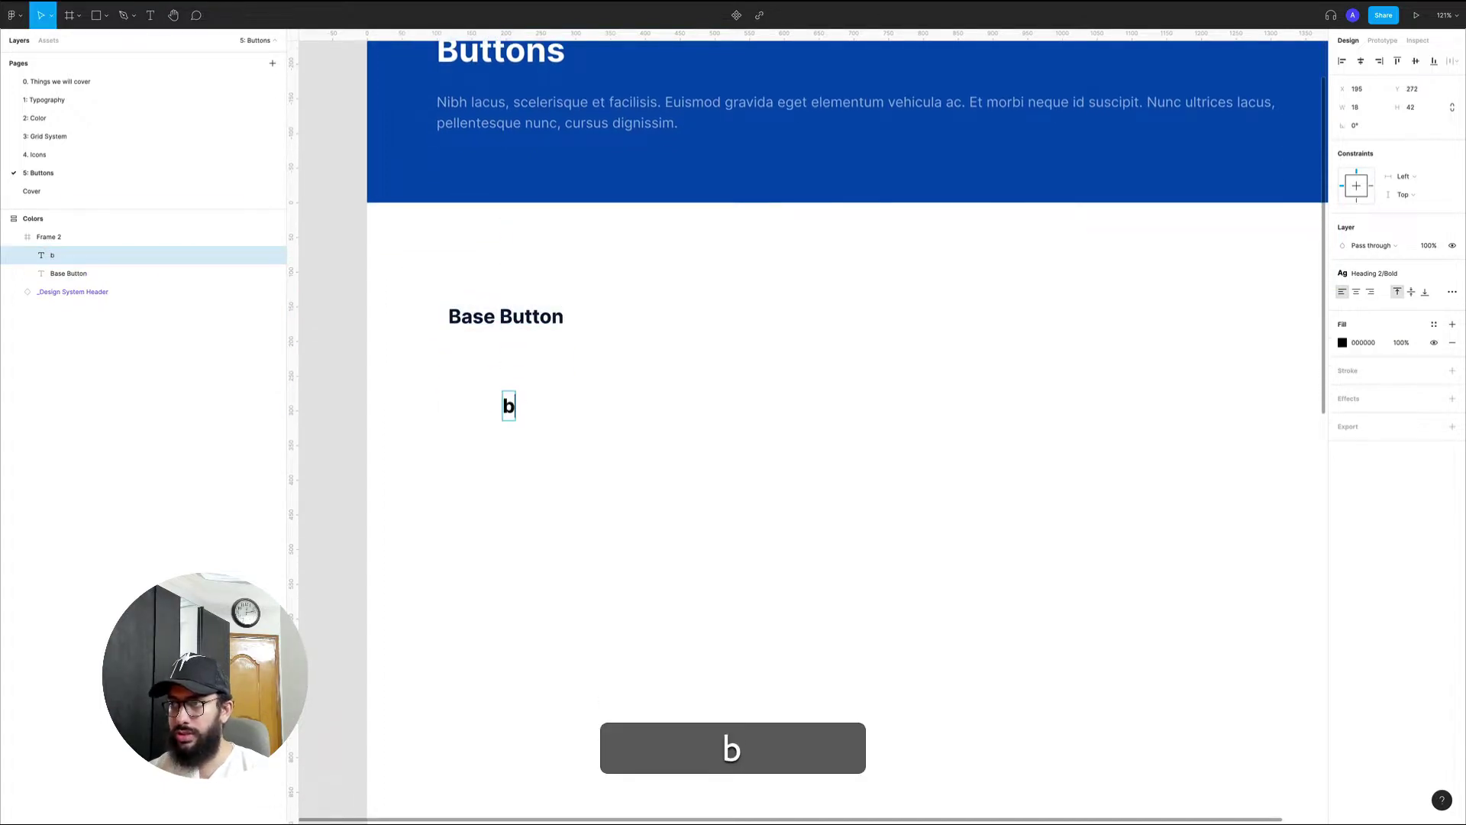
pyautogui.write('utton')
pyautogui.press('Escape')
pyautogui.click(1434, 323)
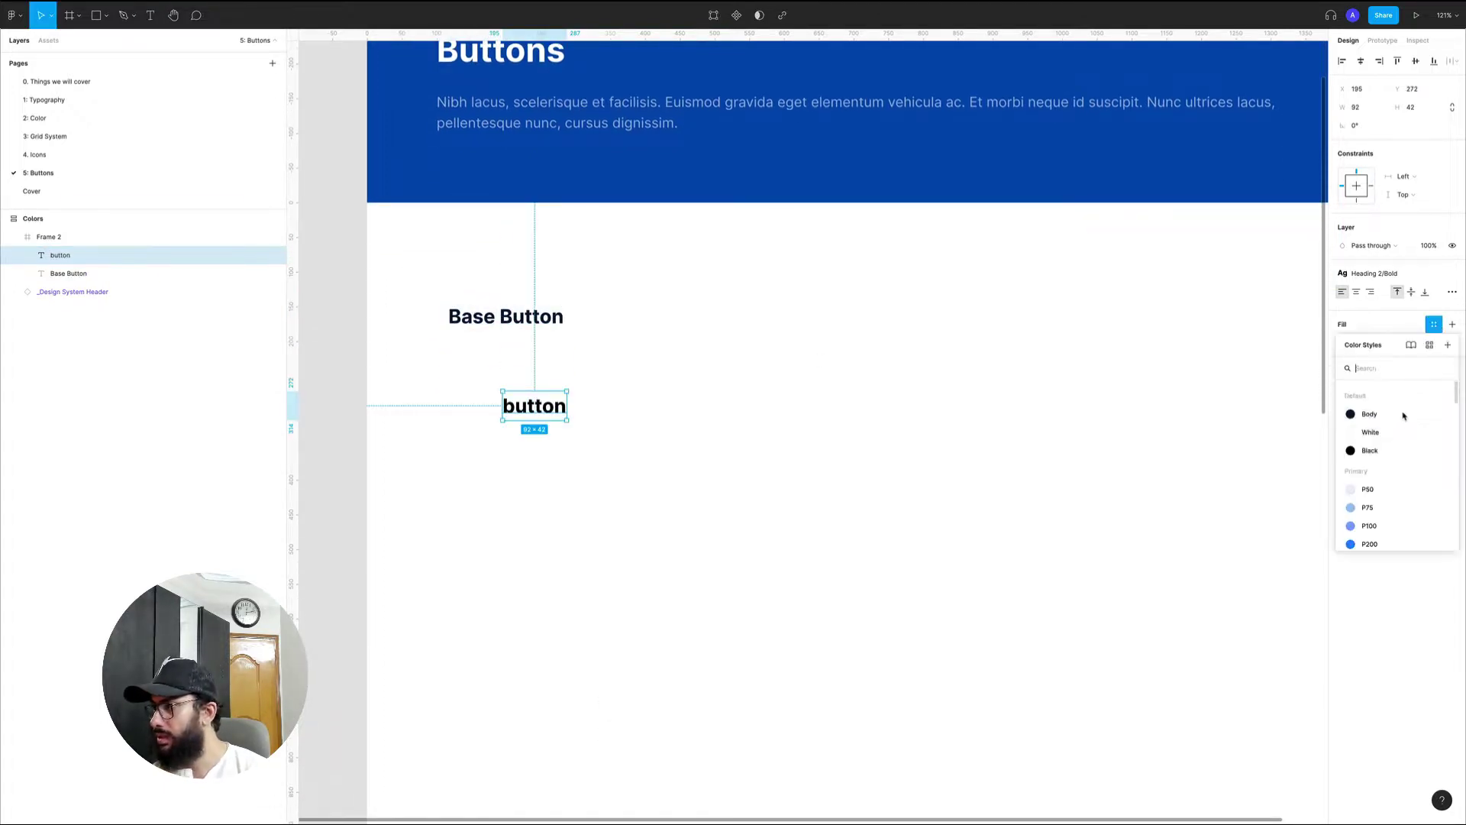
pyautogui.click(1370, 432)
pyautogui.press('super+z')
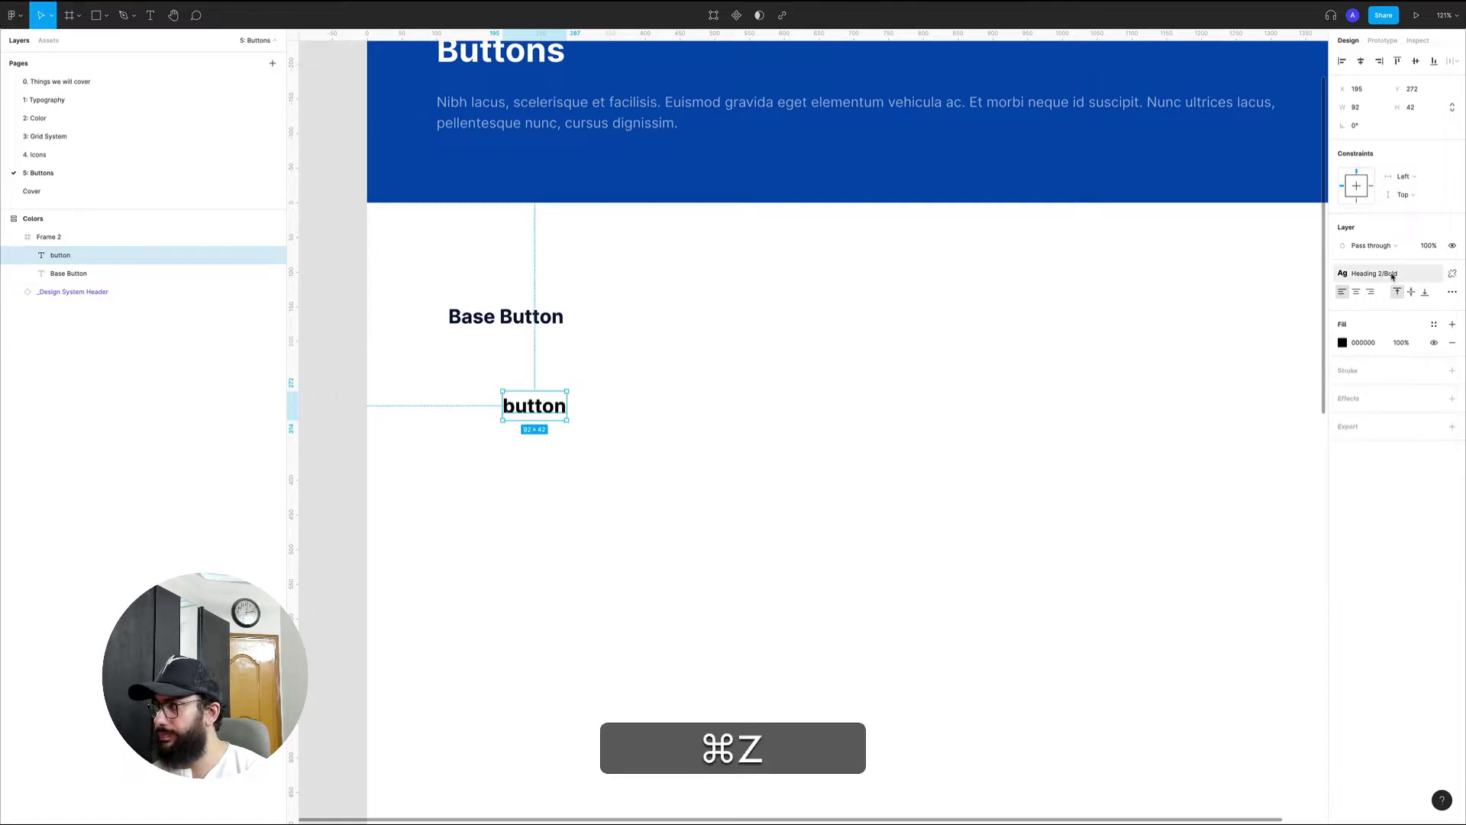
# - Apply the Base/Semibold text style to the "button" text and move it to about X 290, Y 316
pyautogui.click(1375, 273)
pyautogui.write('base')
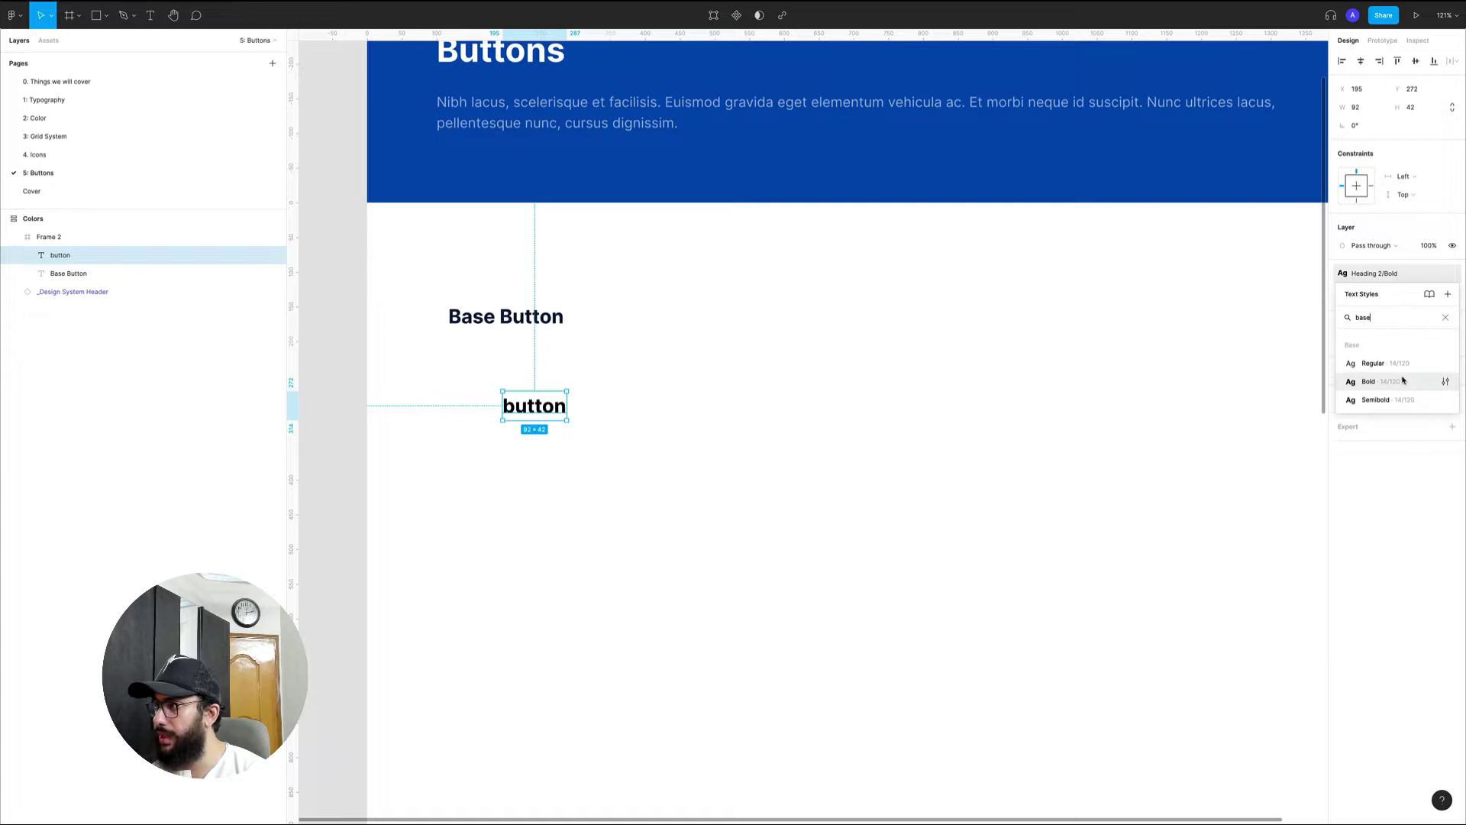
pyautogui.click(1400, 401)
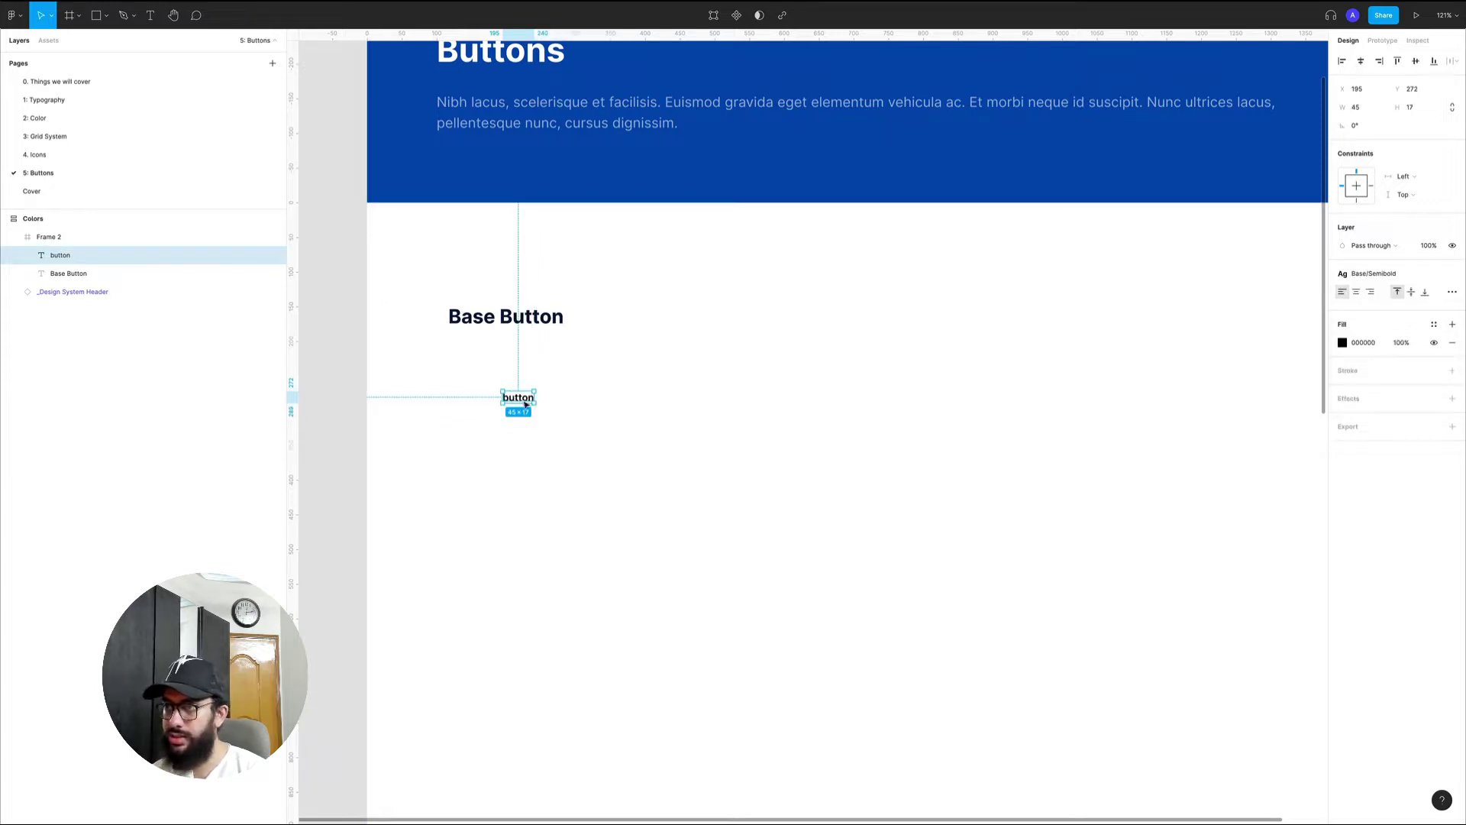
pyautogui.moveTo(521, 400); pyautogui.dragTo(582, 431)
# - Change the wording of the small text to "Button Title"
pyautogui.doubleClick(582, 430)
pyautogui.write('Butto')
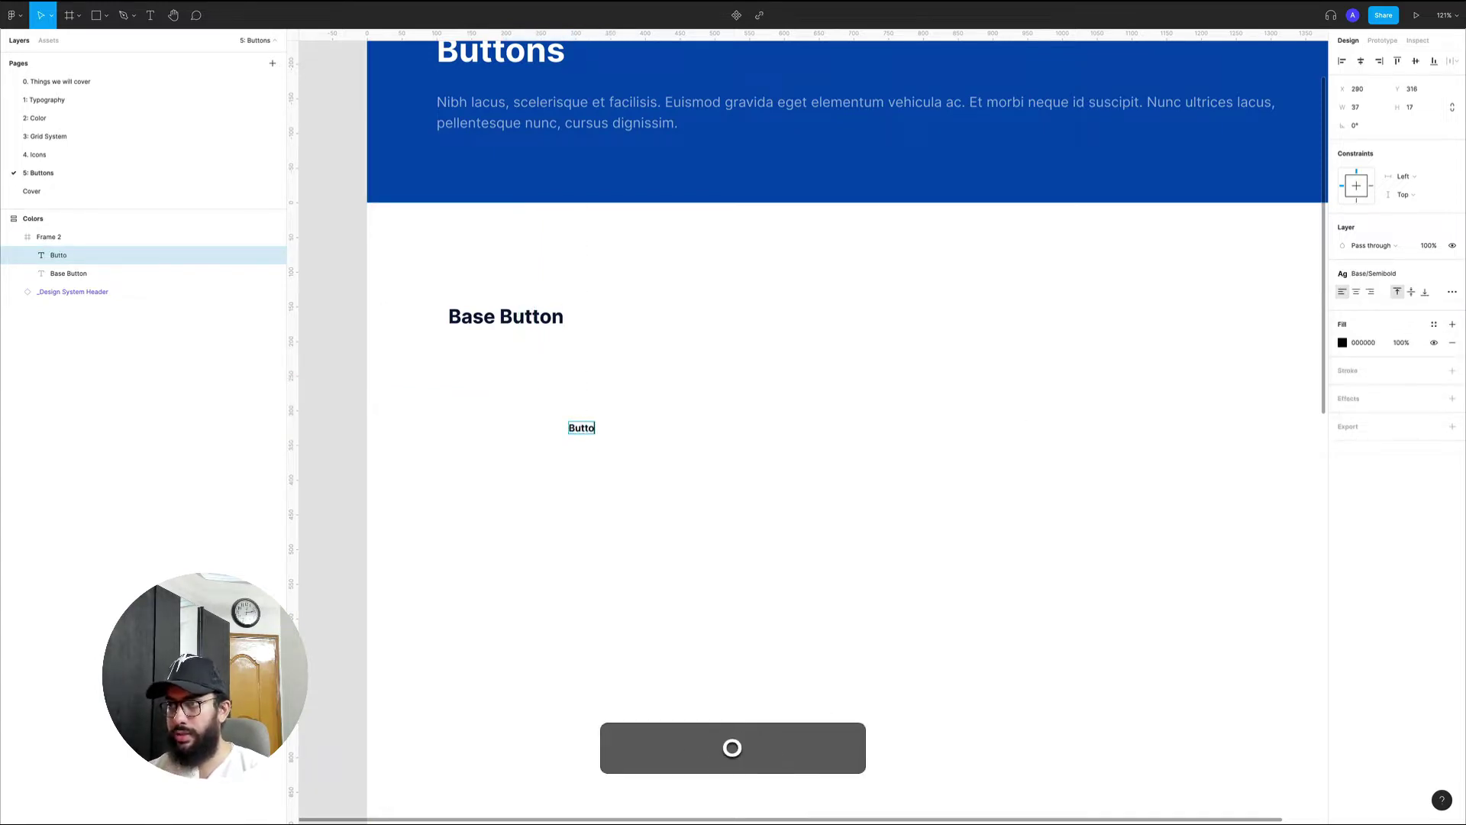
pyautogui.write('n Title')
pyautogui.press('Escape')
# - Wrap the Button Title text in an auto layout frame and fill the frame with Primary/P300
pyautogui.press('z')
pyautogui.click(582, 430)
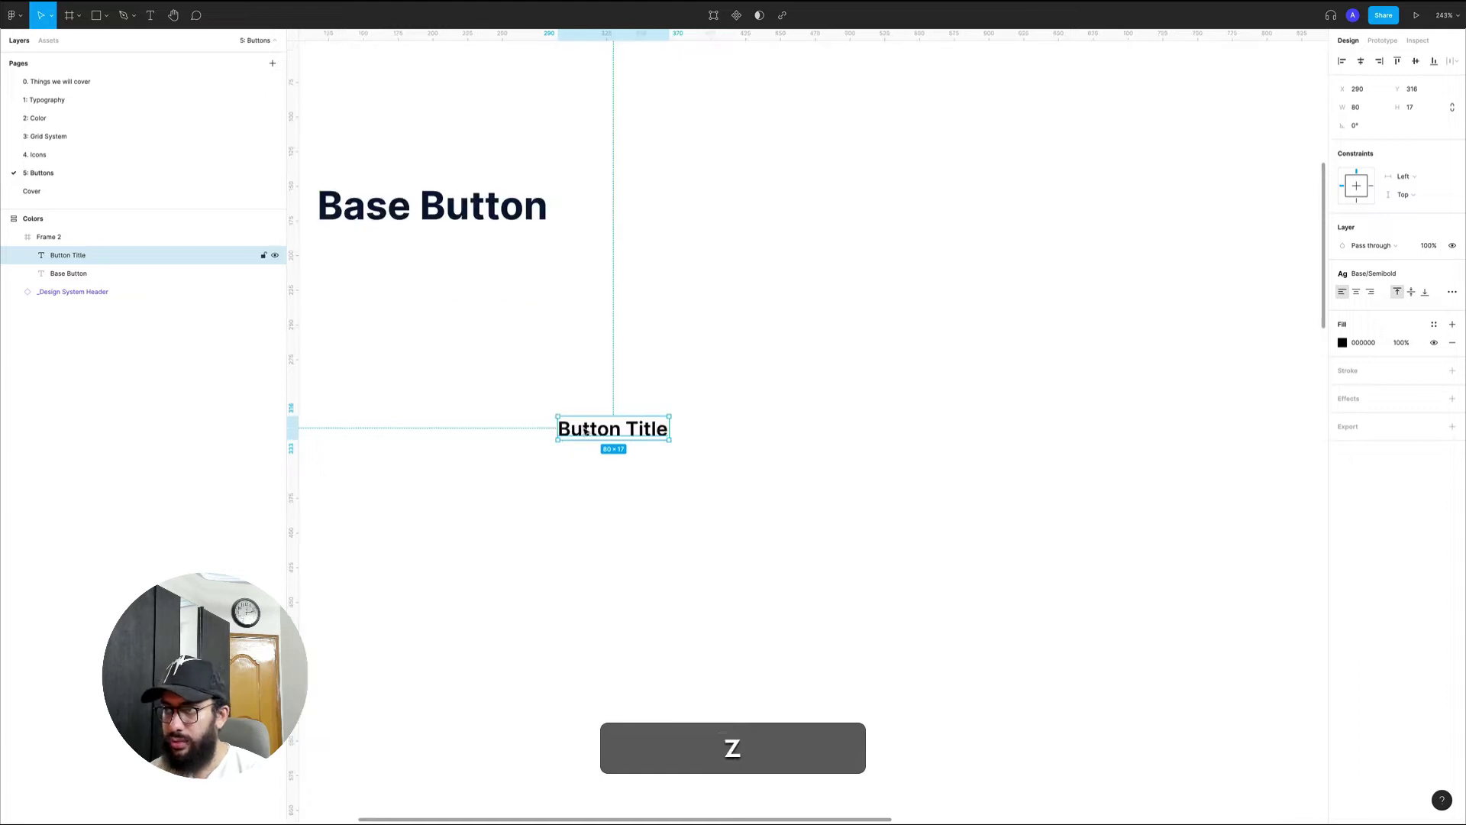
pyautogui.hotkey('shift', 'a')
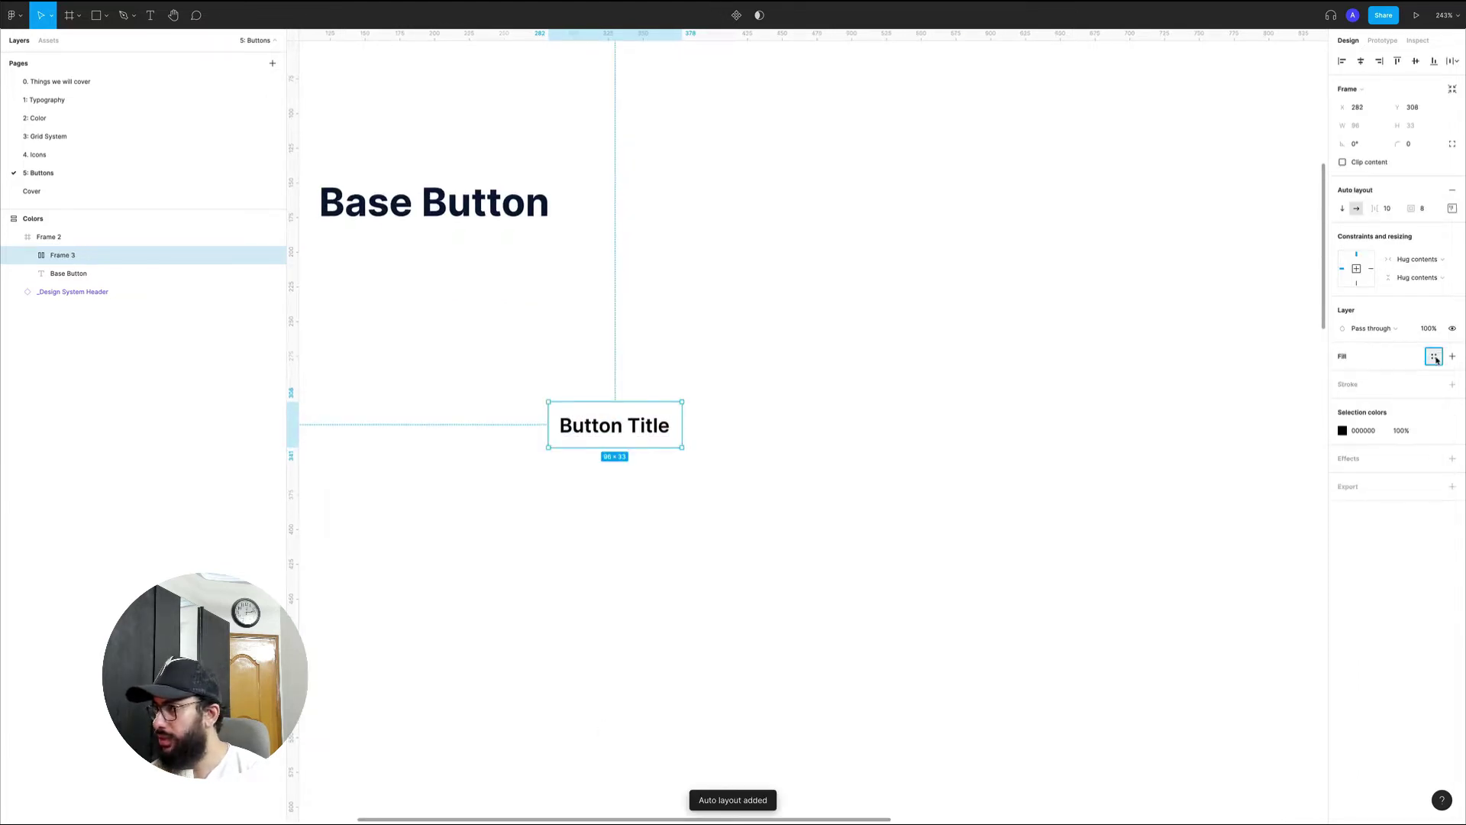
pyautogui.click(1434, 356)
pyautogui.click(1374, 558)
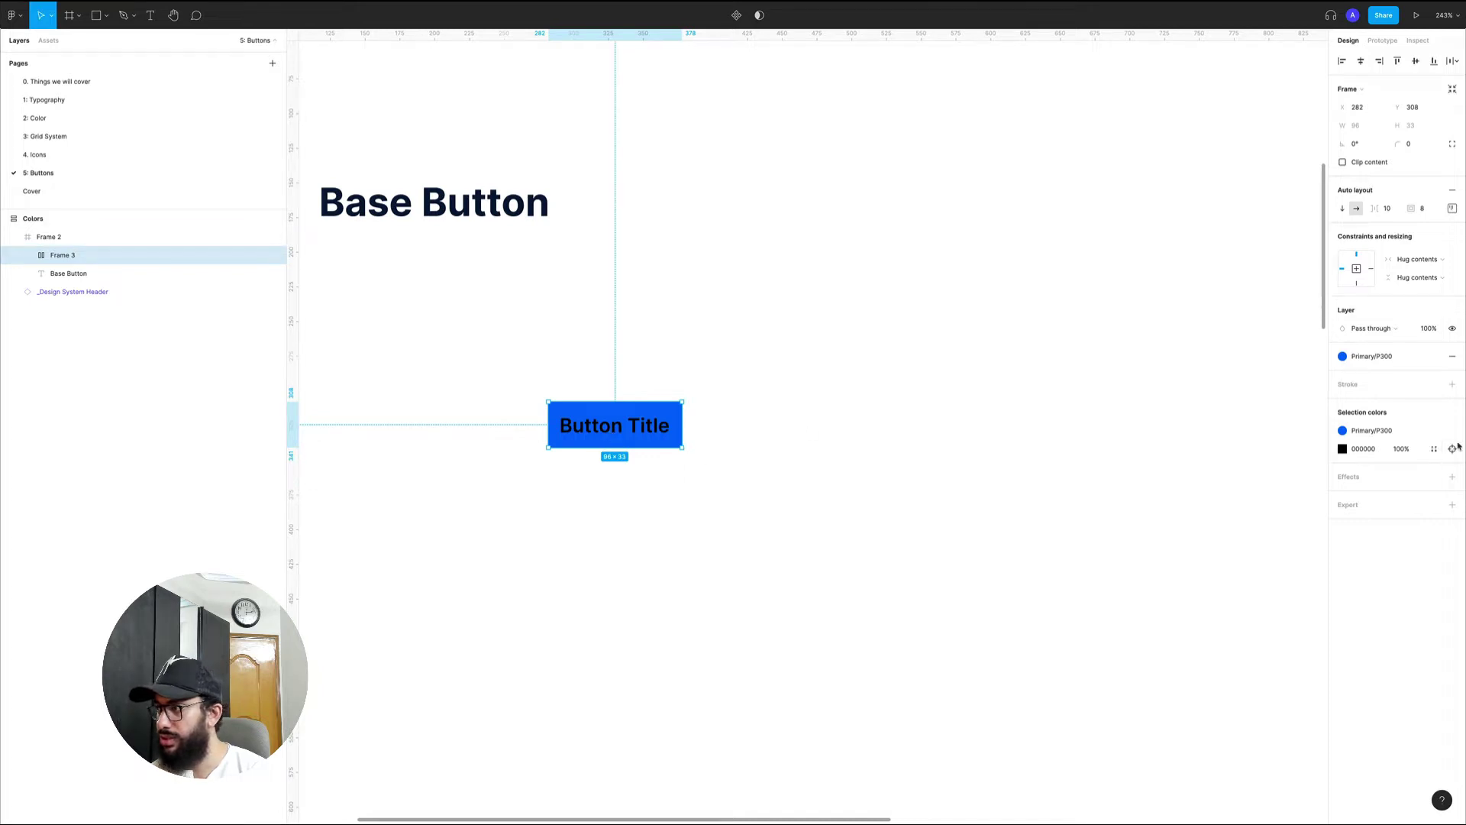
# - Change the black label color inside the blue button to the Default/White style
pyautogui.click(1434, 449)
pyautogui.click(1221, 537)
pyautogui.press('v')
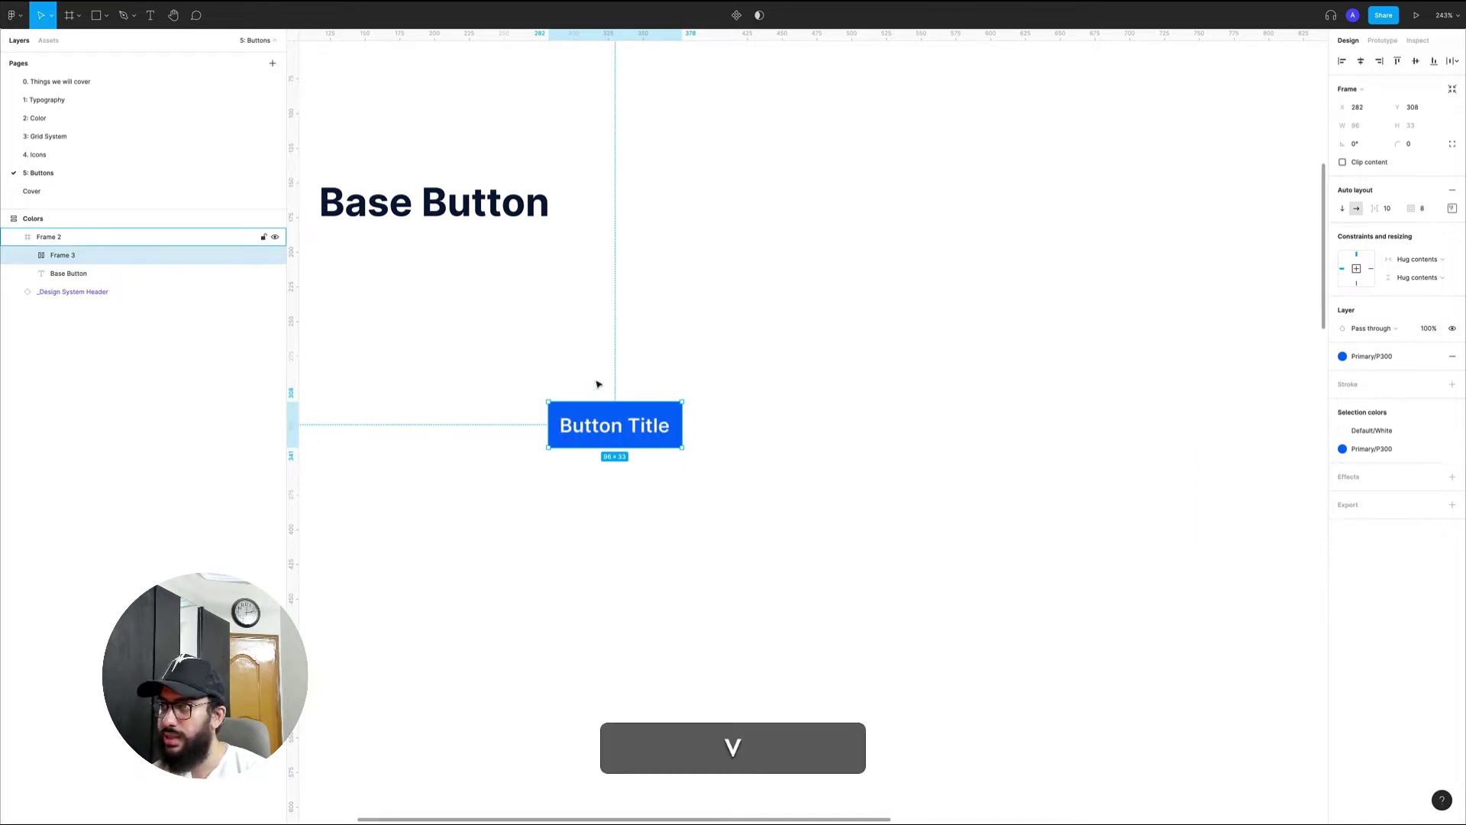
# - Set the button frame's corner radius to 4 and its height to 40
pyautogui.click(1412, 143)
pyautogui.write('4')
pyautogui.press('Return')
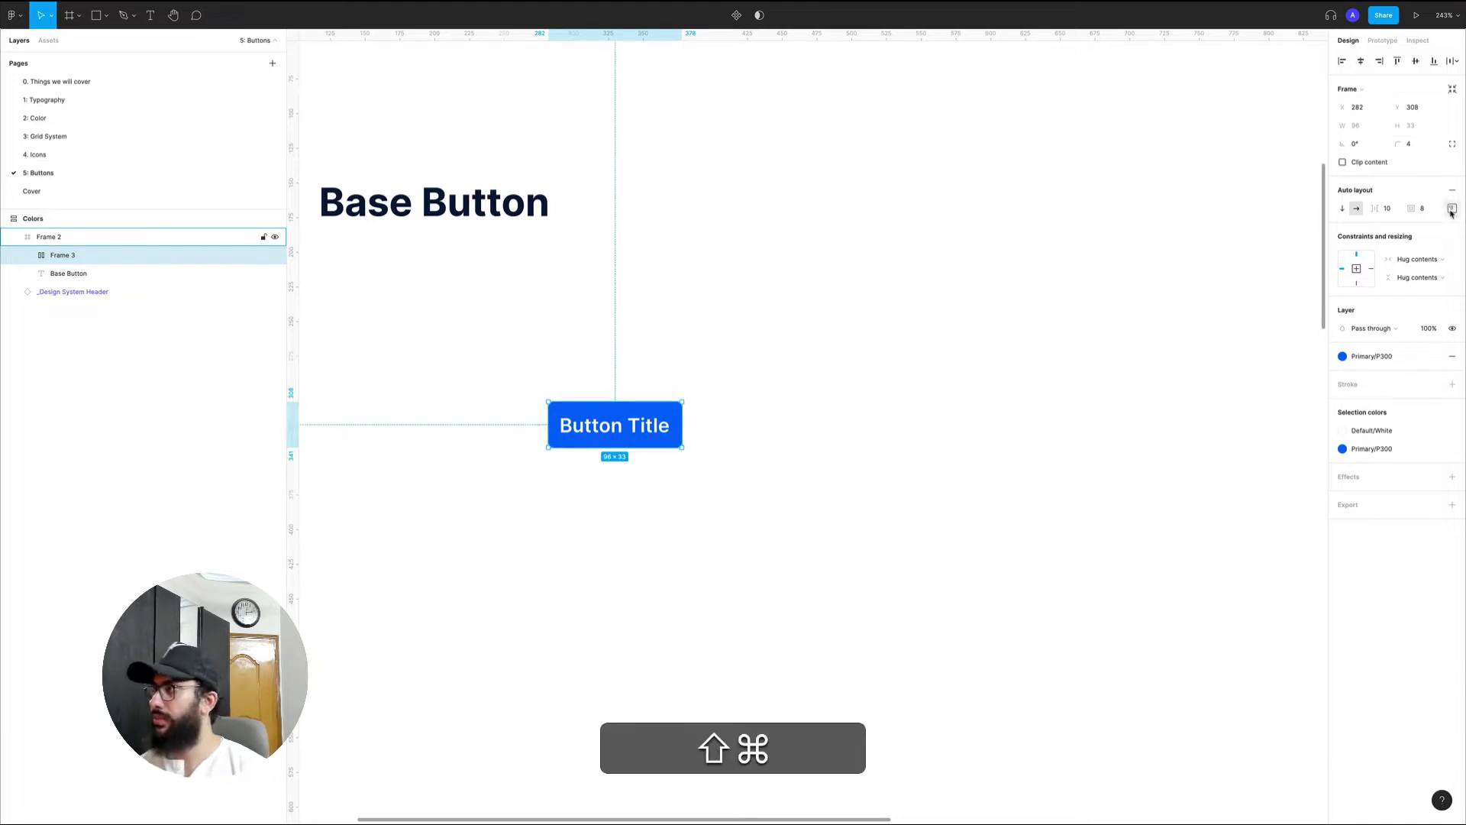
pyautogui.press('super+shift+Down')
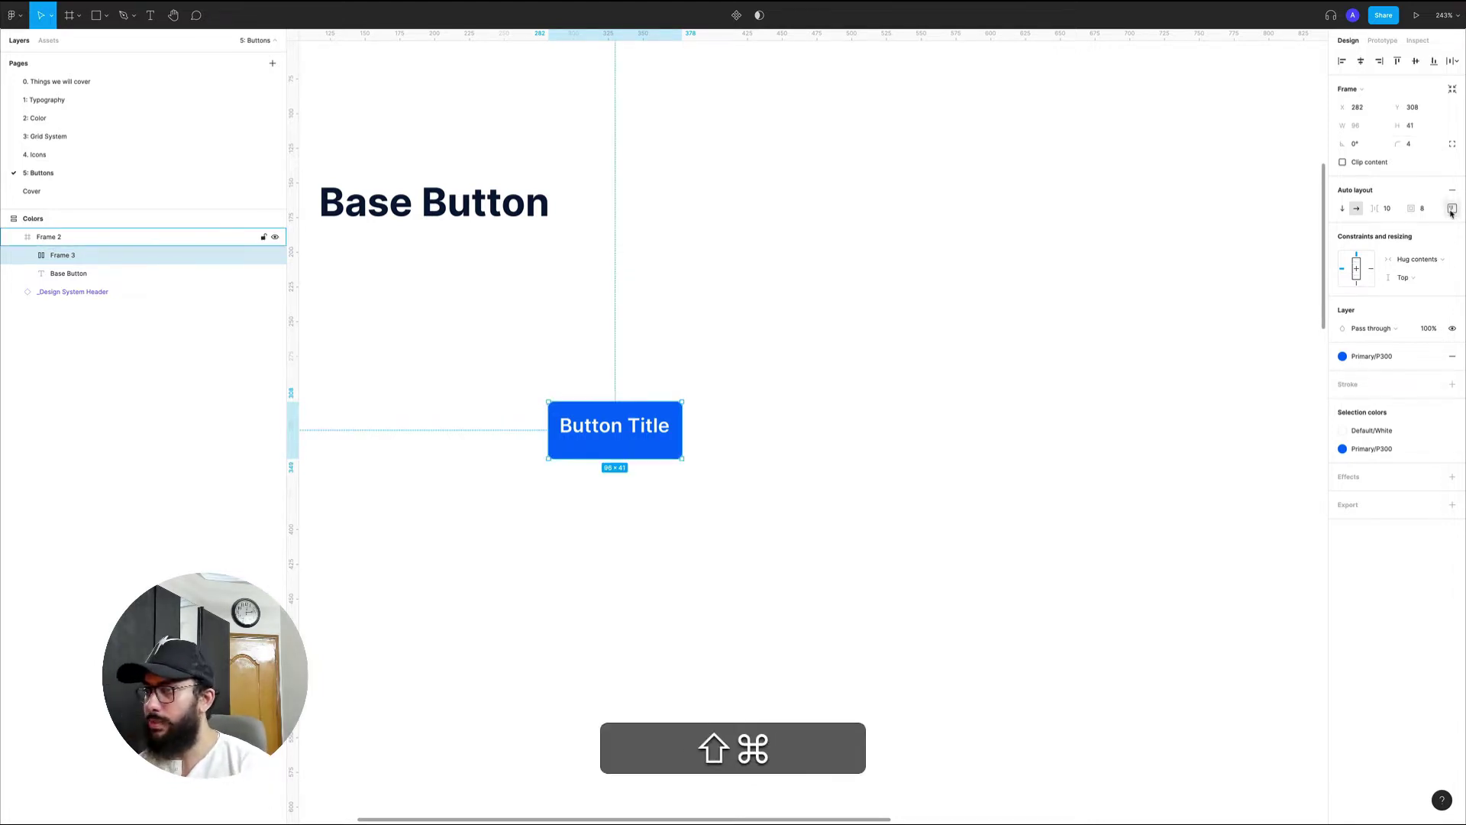
pyautogui.press('super+Up')
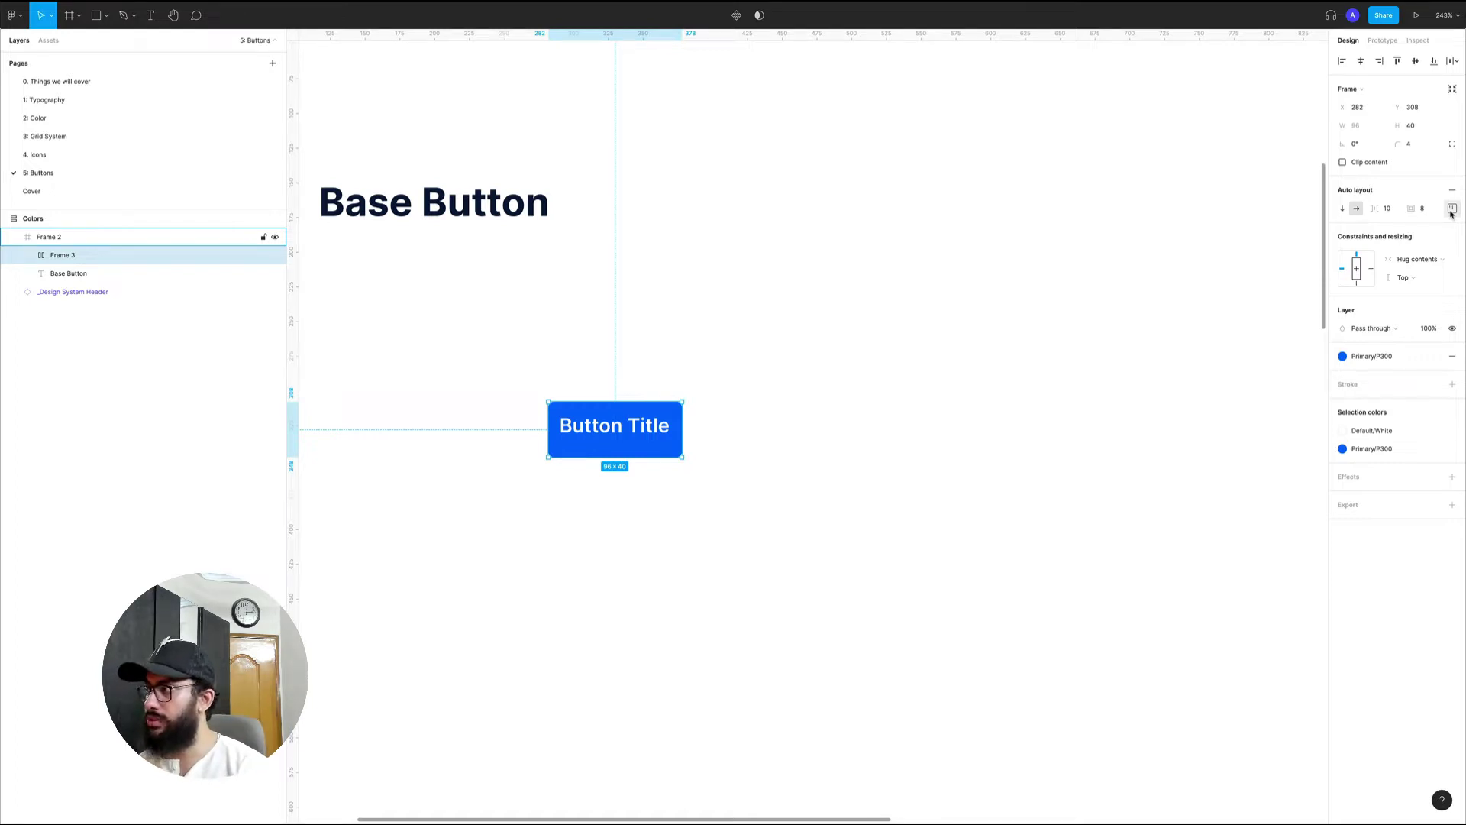
# - Set the button's auto layout padding to 16 on all sides and align its content to the left, vertically centered
pyautogui.click(1422, 208)
pyautogui.write('16')
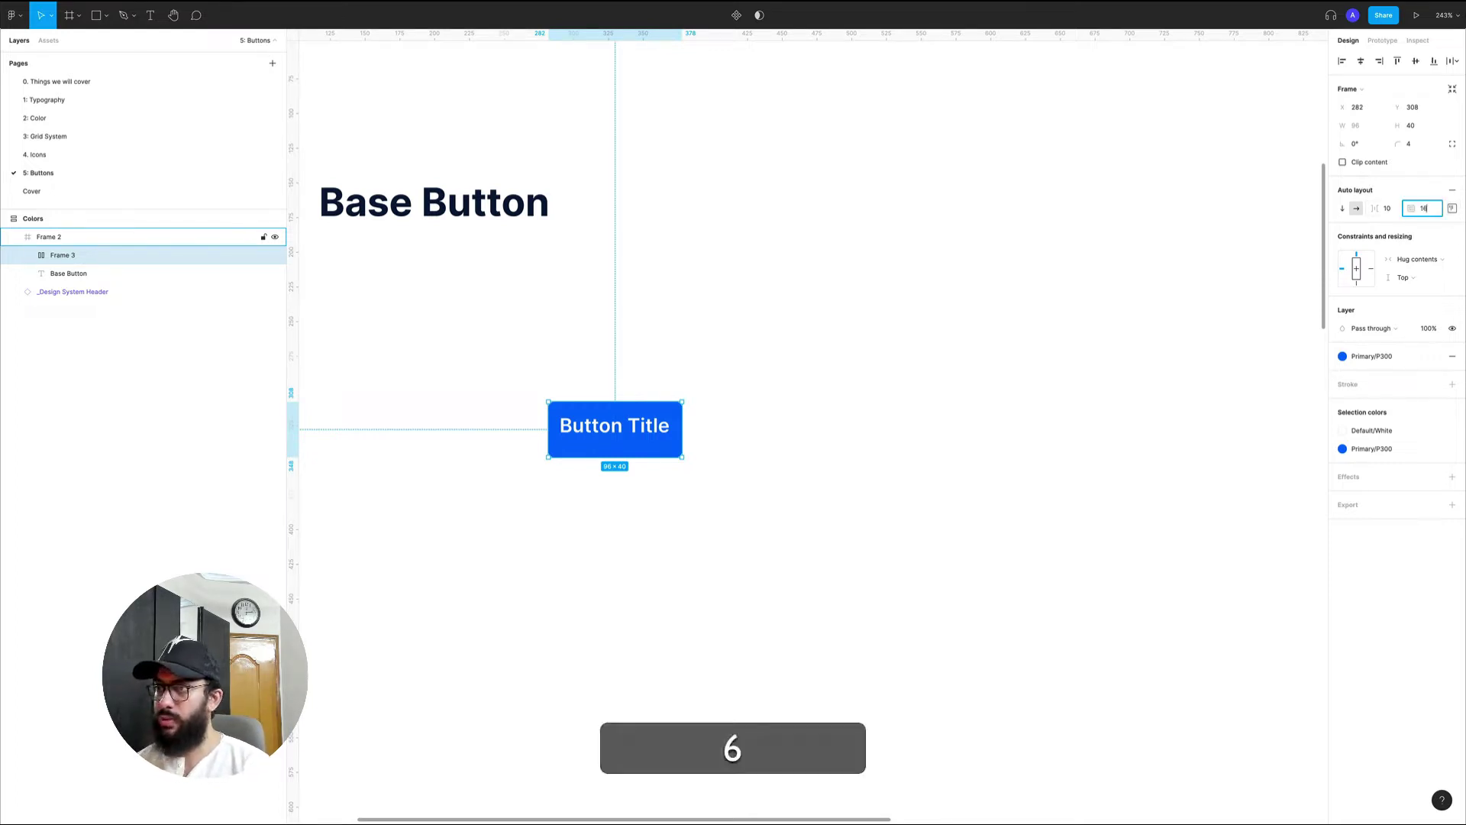
pyautogui.press('Return')
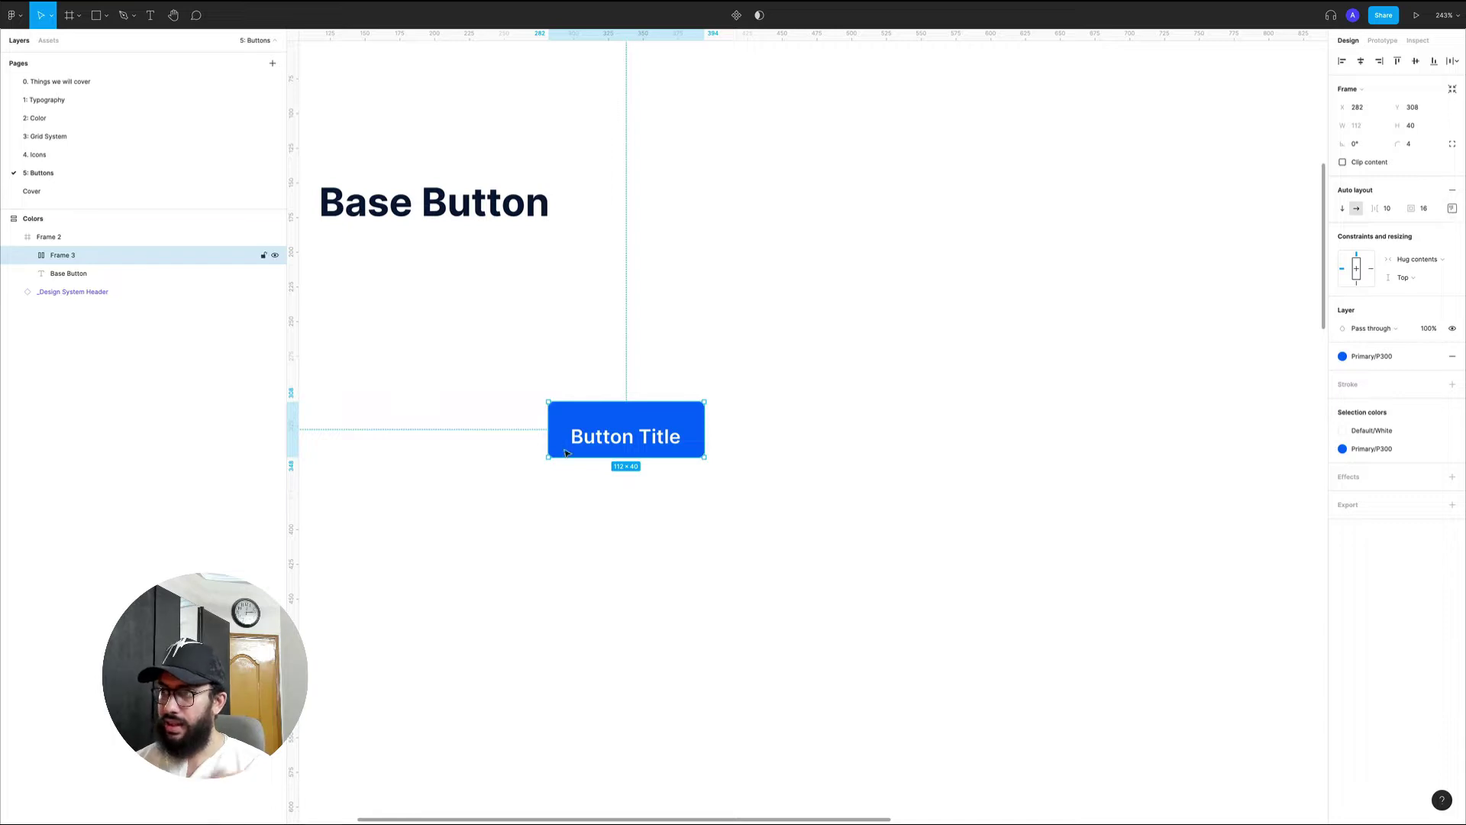
pyautogui.click(1452, 209)
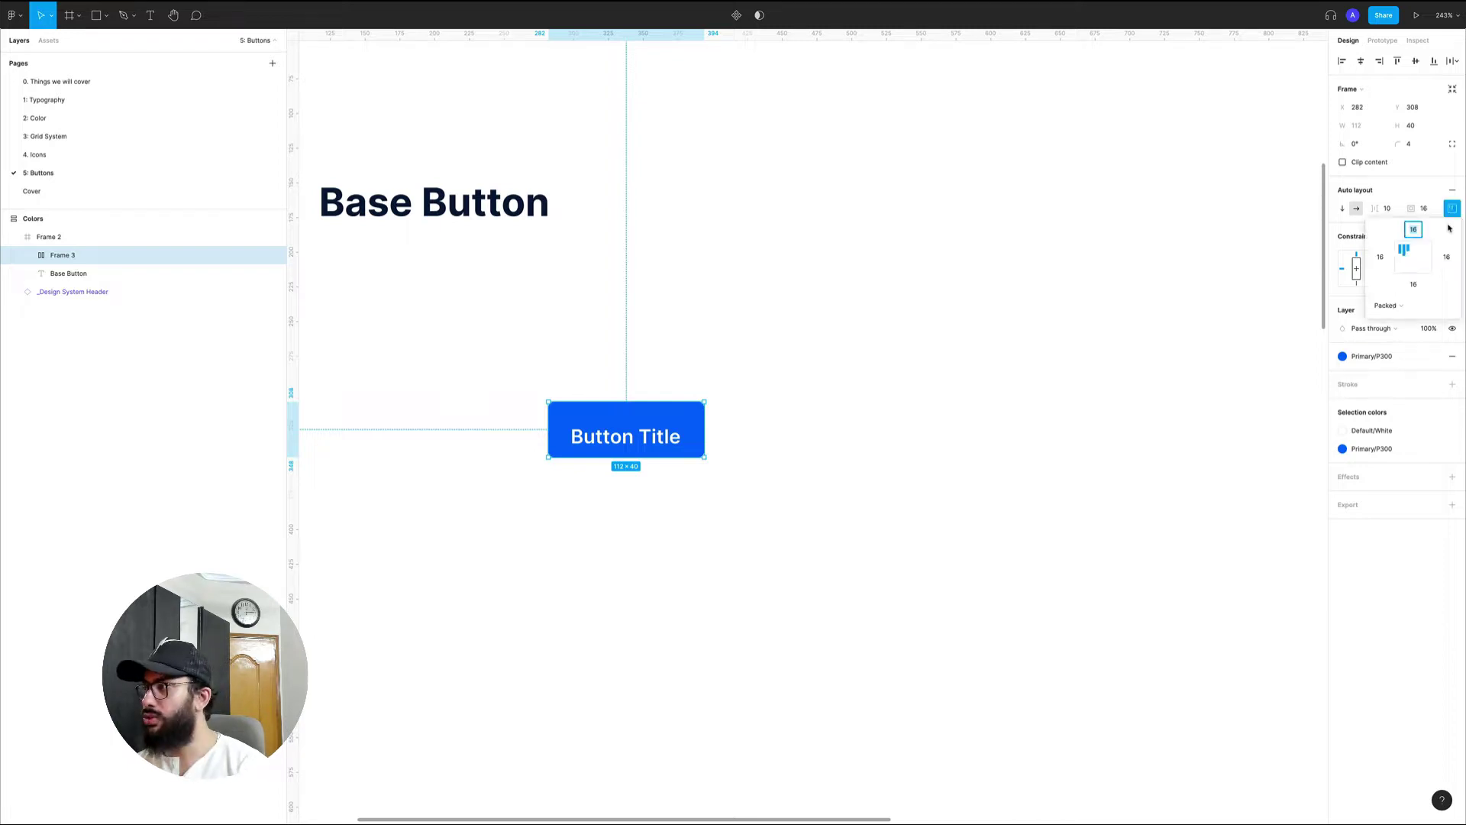
pyautogui.click(1404, 258)
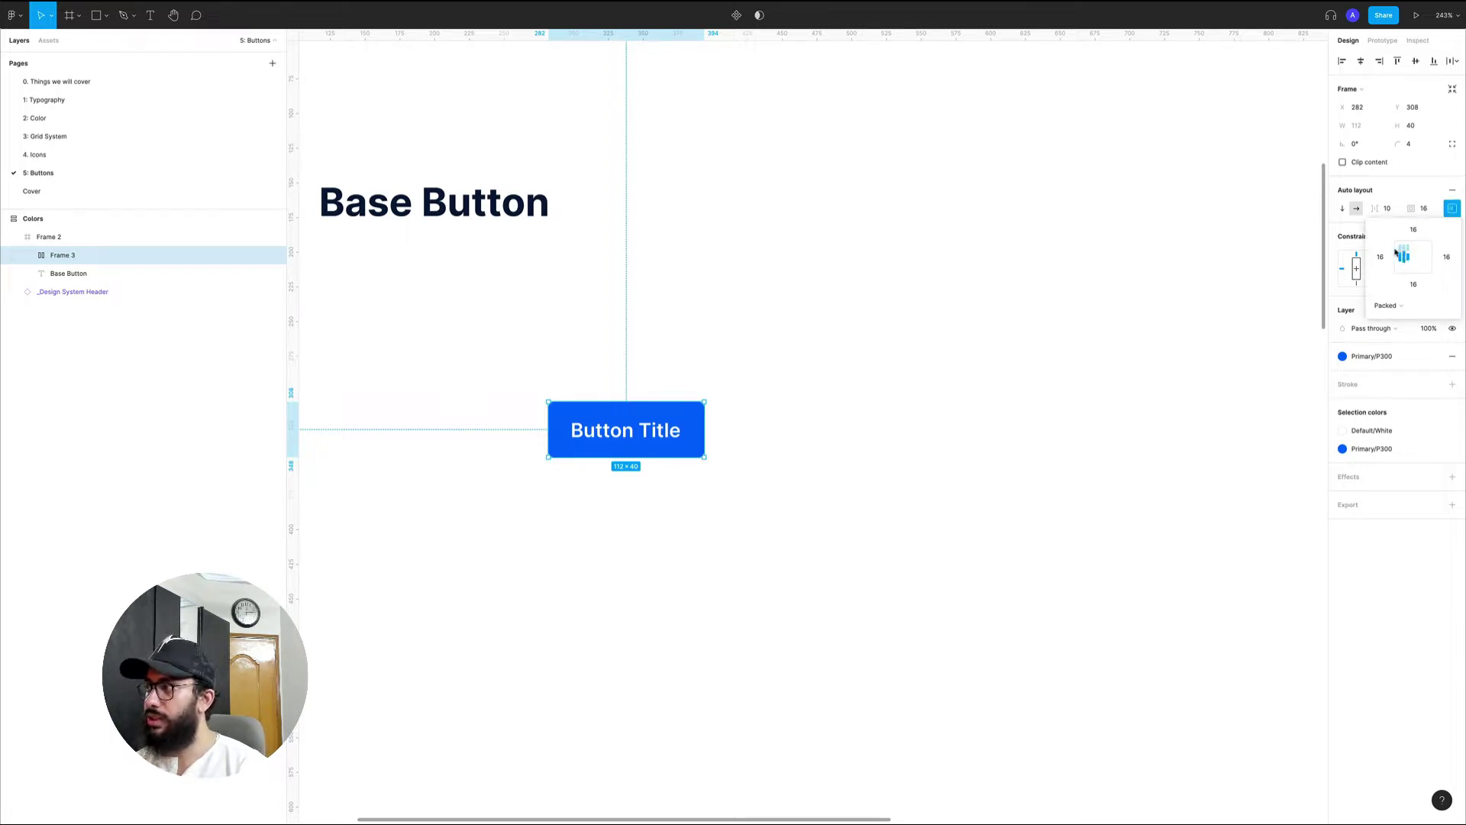
# - Set the button's top and bottom padding to 0 and deselect the frame
pyautogui.write('0')
pyautogui.press('Tab')
pyautogui.press('Tab')
pyautogui.press('Tab')
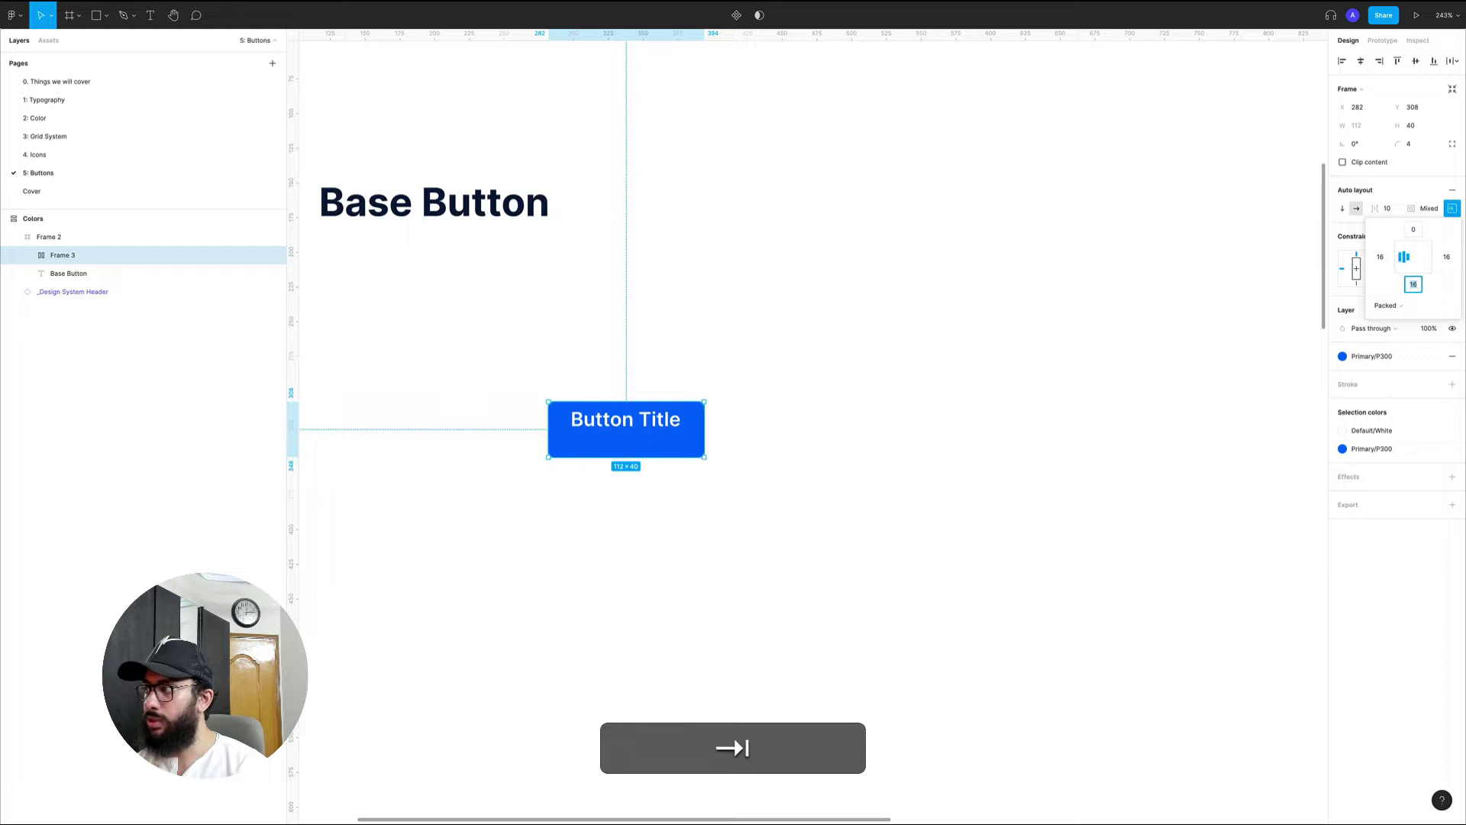
pyautogui.hotkey('shift', 'Tab')
pyautogui.write('0')
pyautogui.press('Return')
pyautogui.press('Escape')
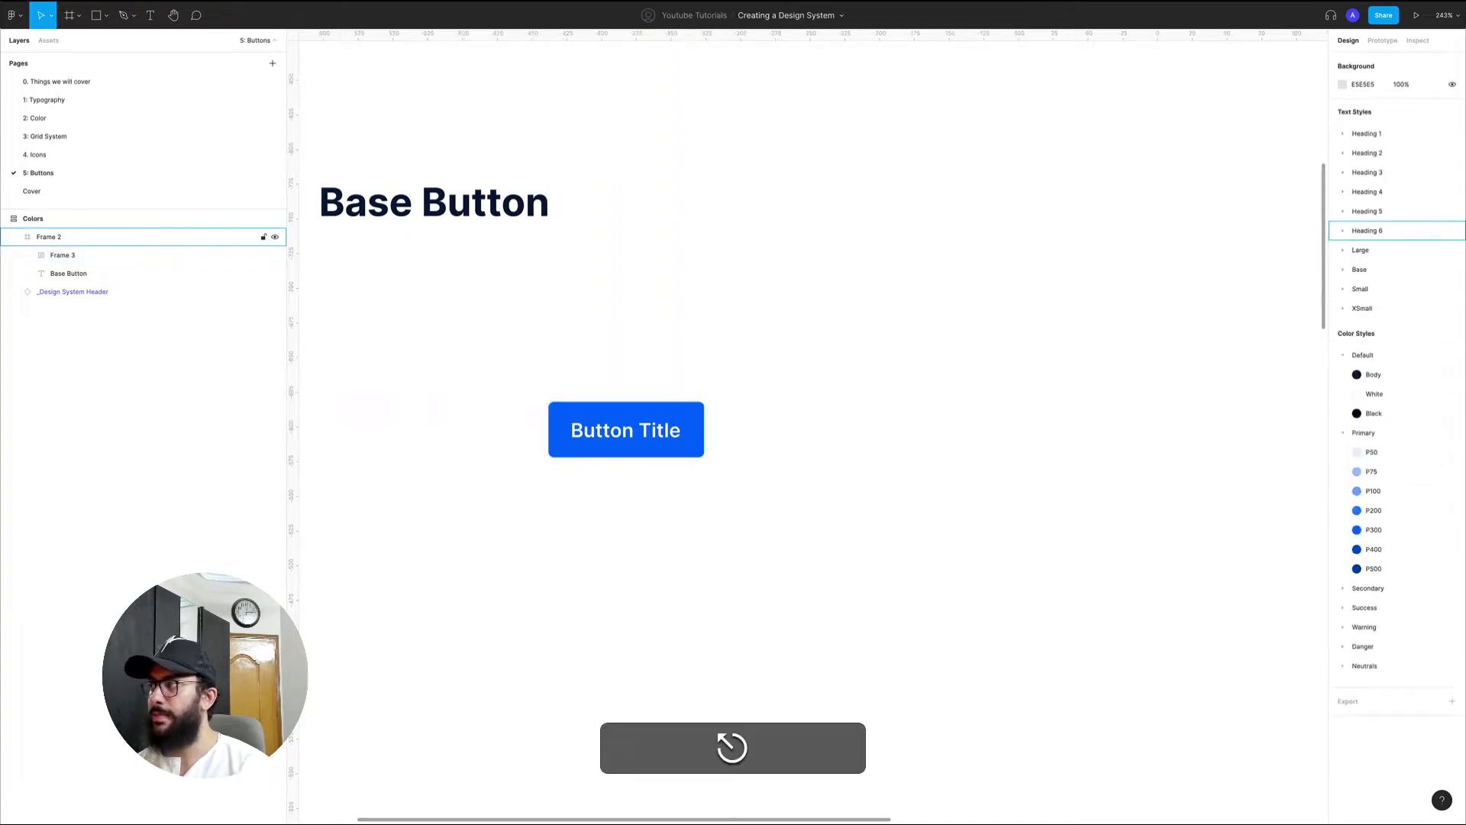
# - Reselect the button frame and set its padding to 16 on all sides
pyautogui.click(550, 316)
pyautogui.doubleClick(679, 425)
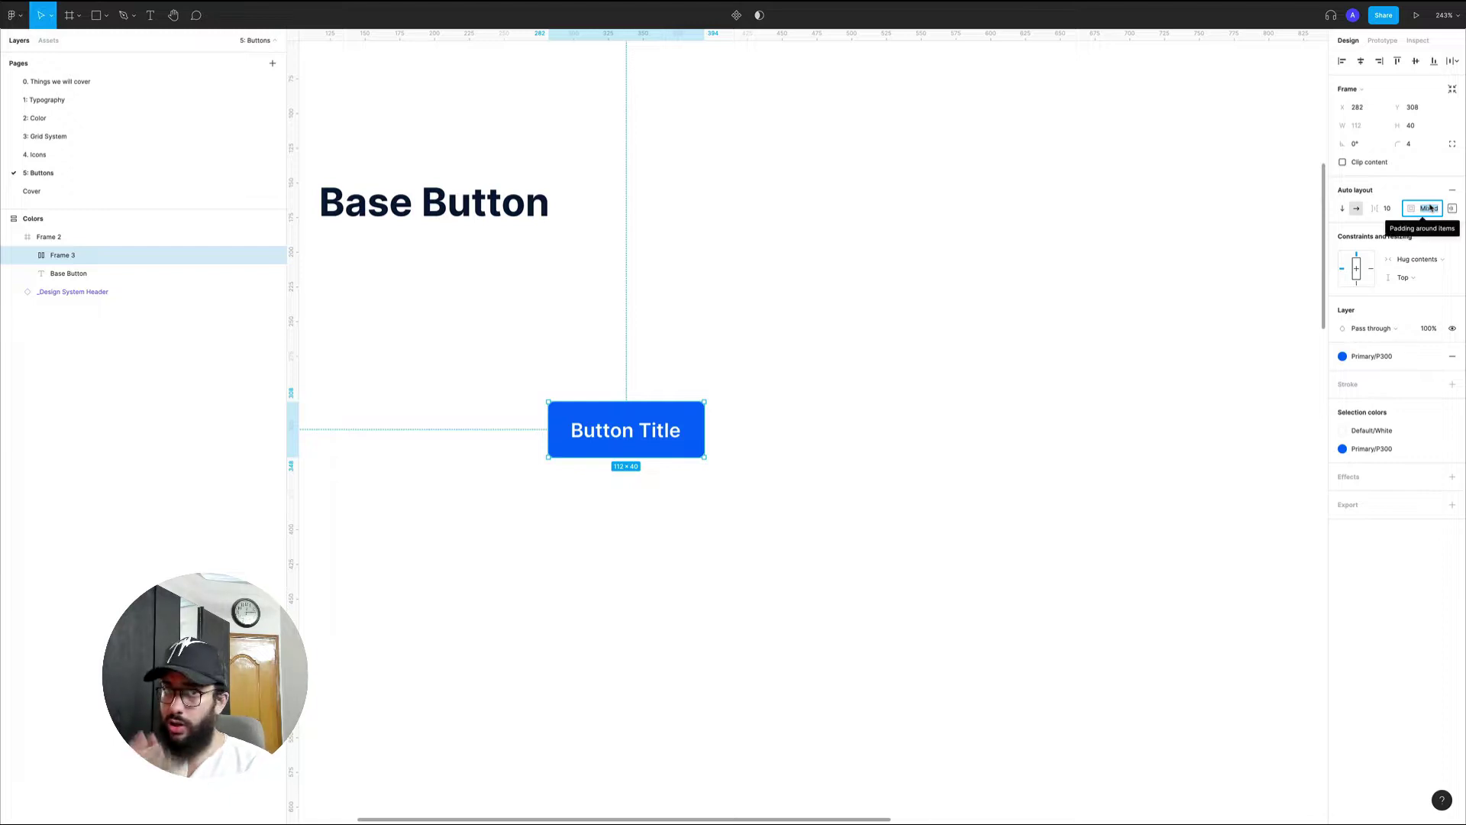
pyautogui.write('16')
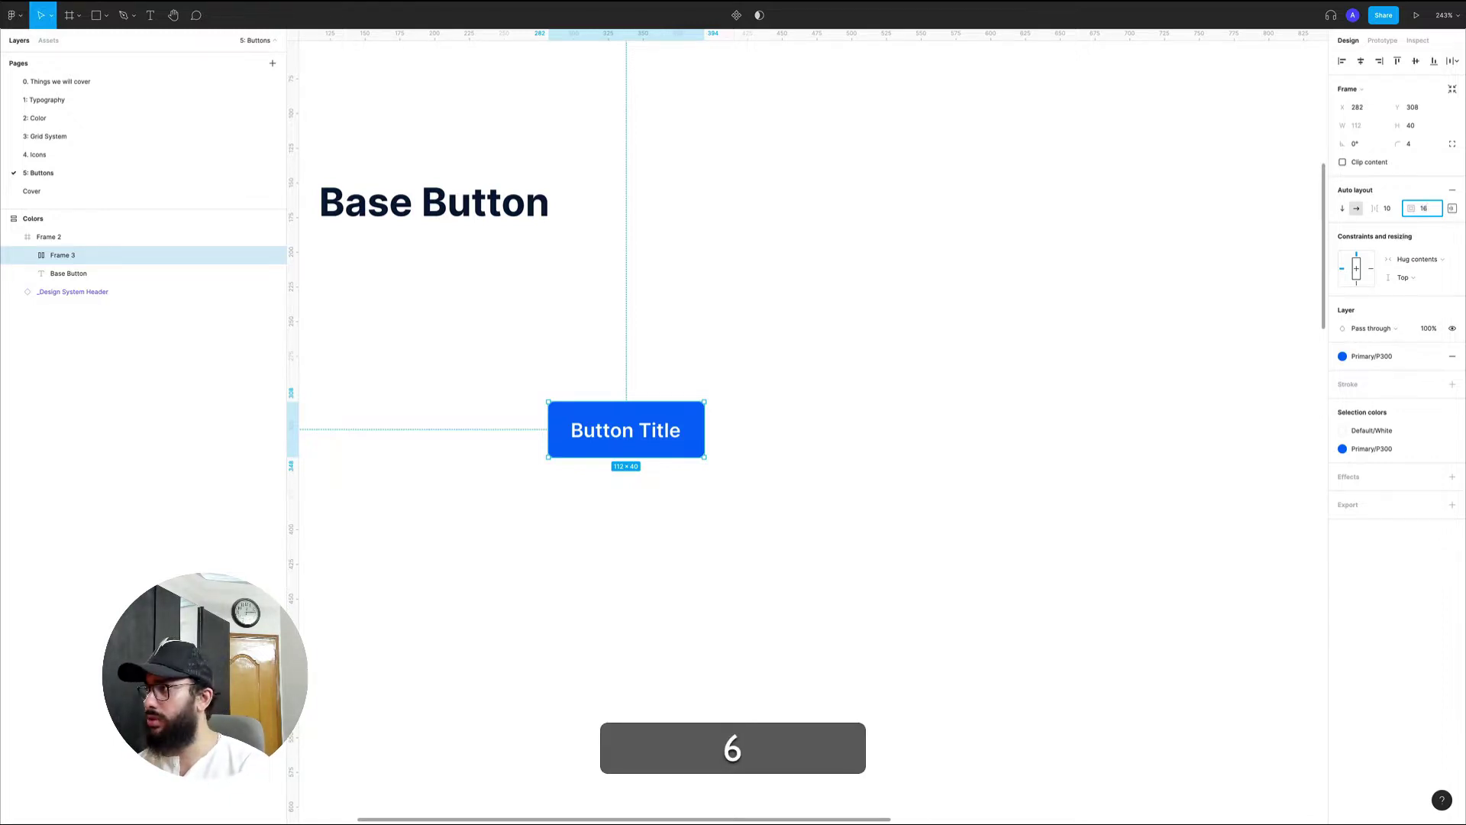
pyautogui.press('Return')
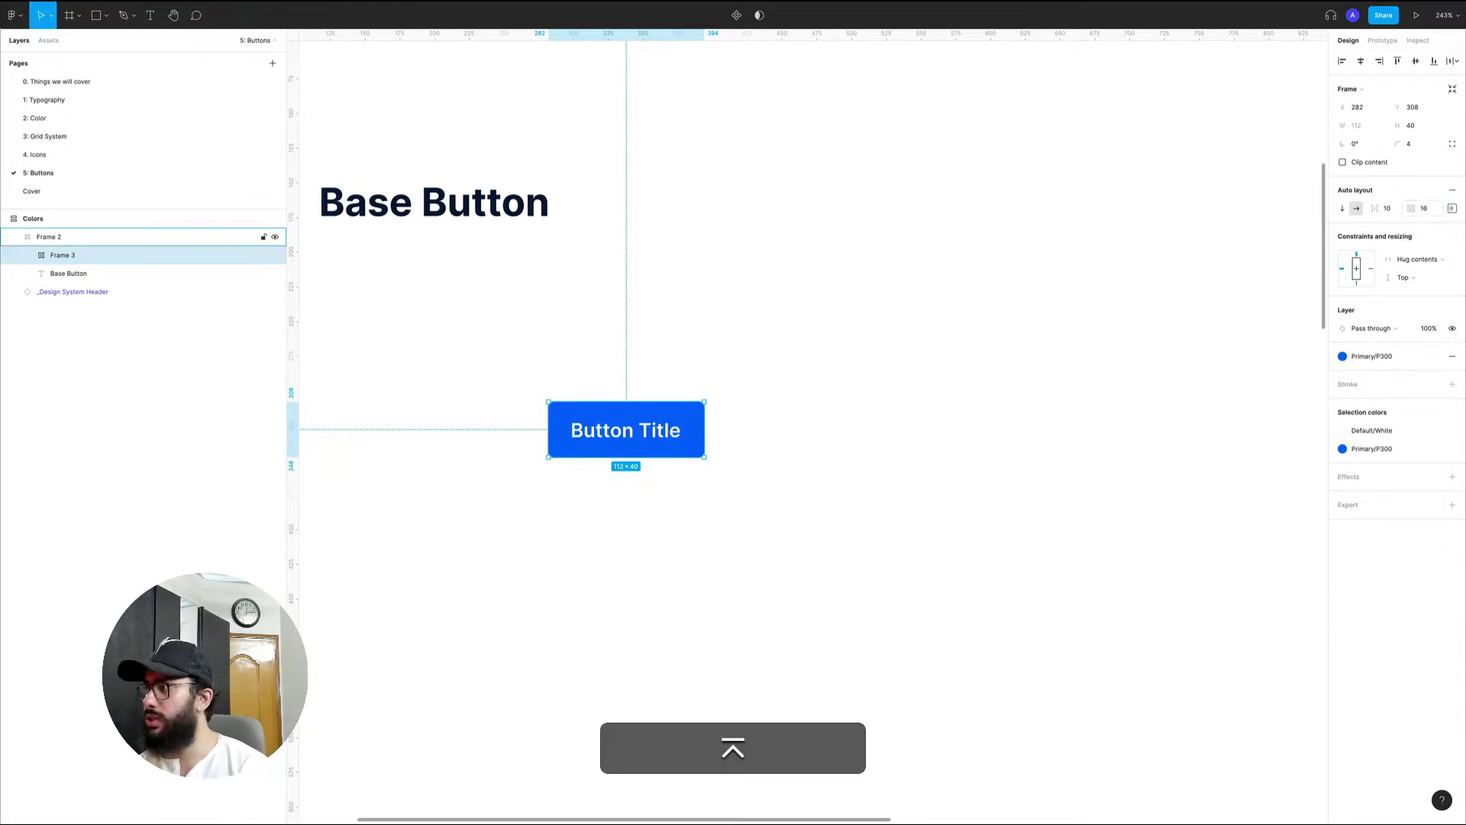
# - Align the button's auto layout content to the center, both horizontally and vertically
pyautogui.click(1405, 277)
pyautogui.press('Escape')
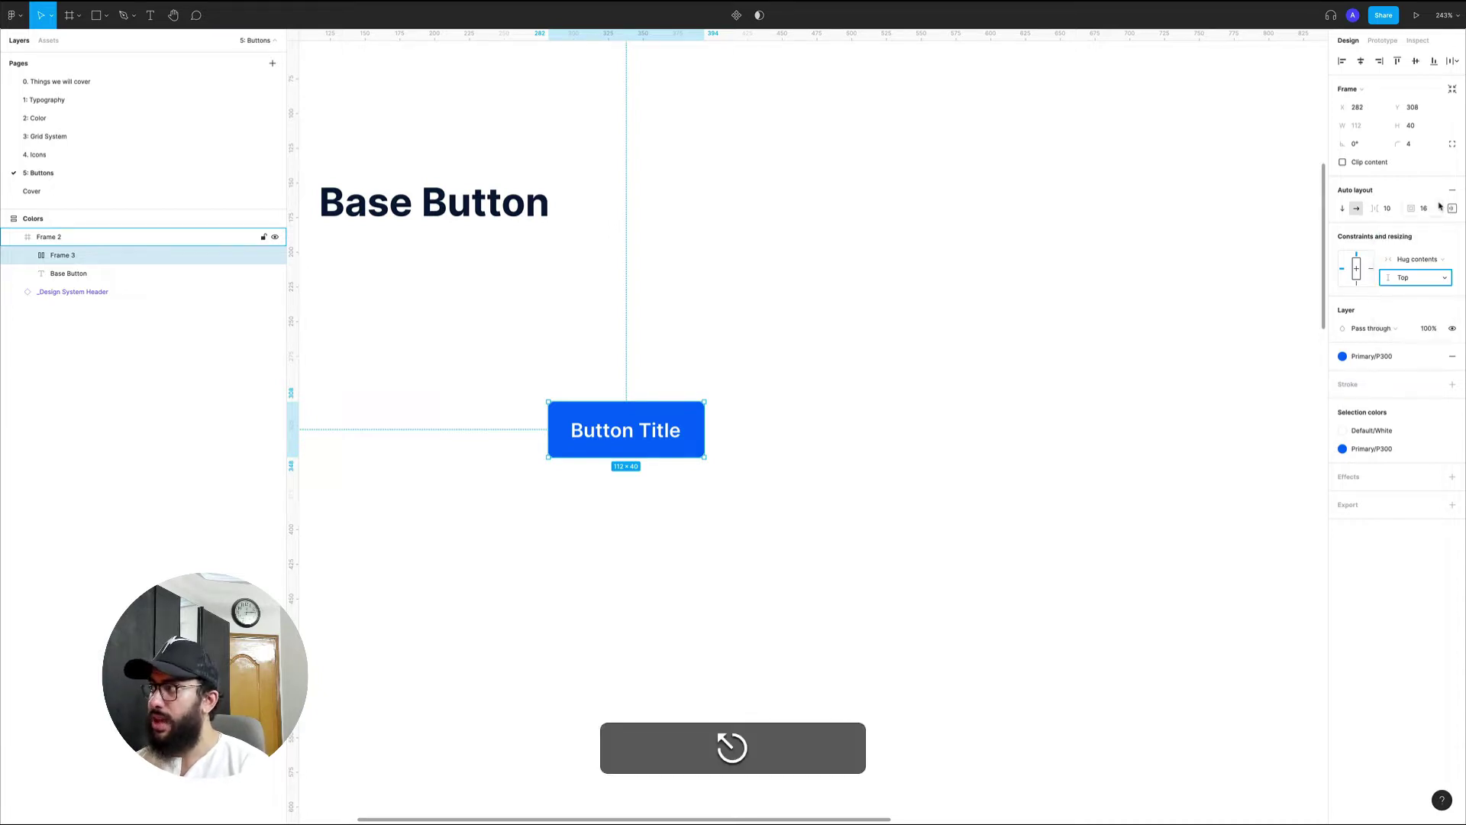
pyautogui.click(1451, 208)
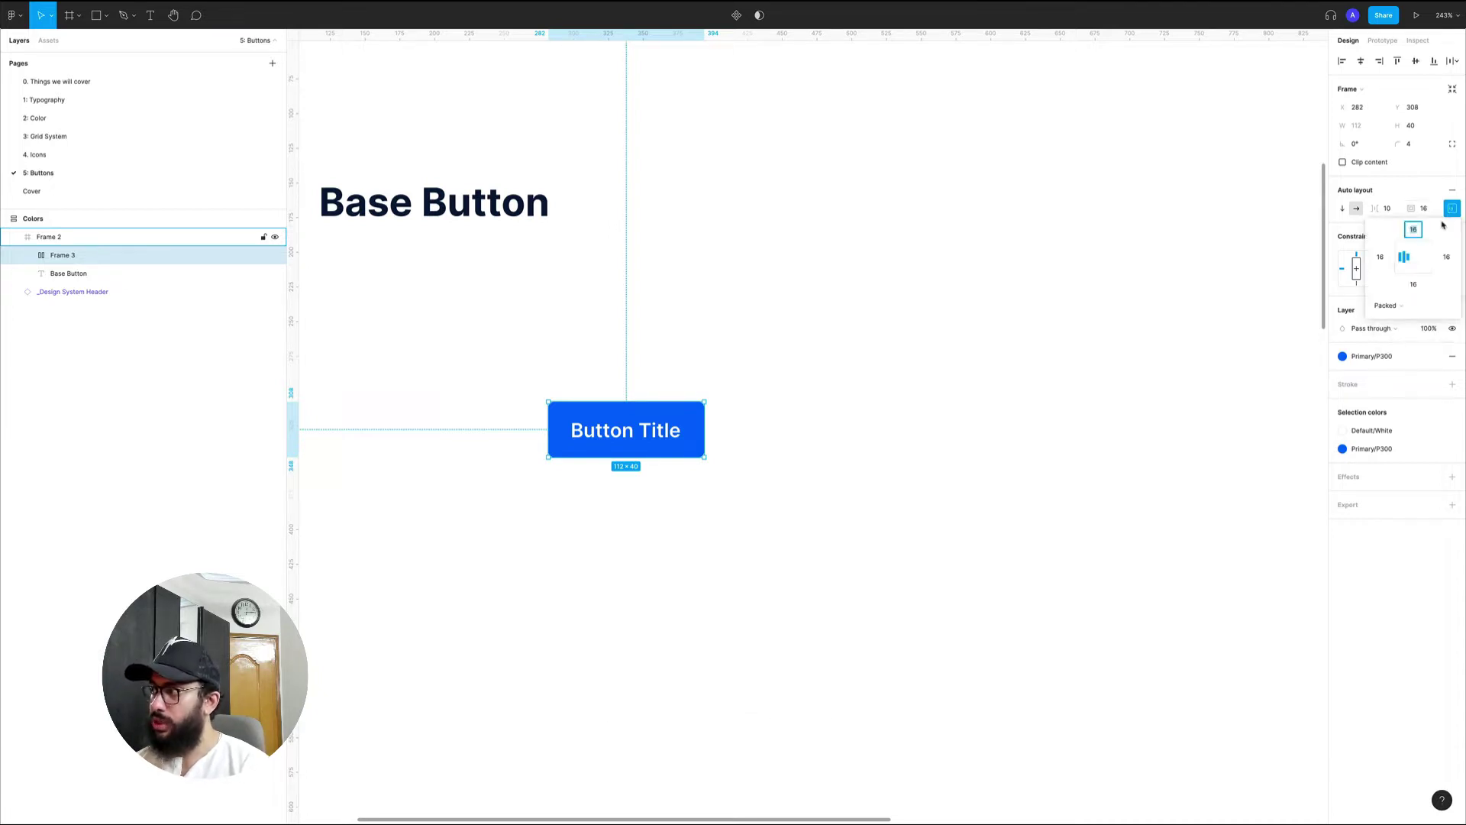
pyautogui.click(1412, 259)
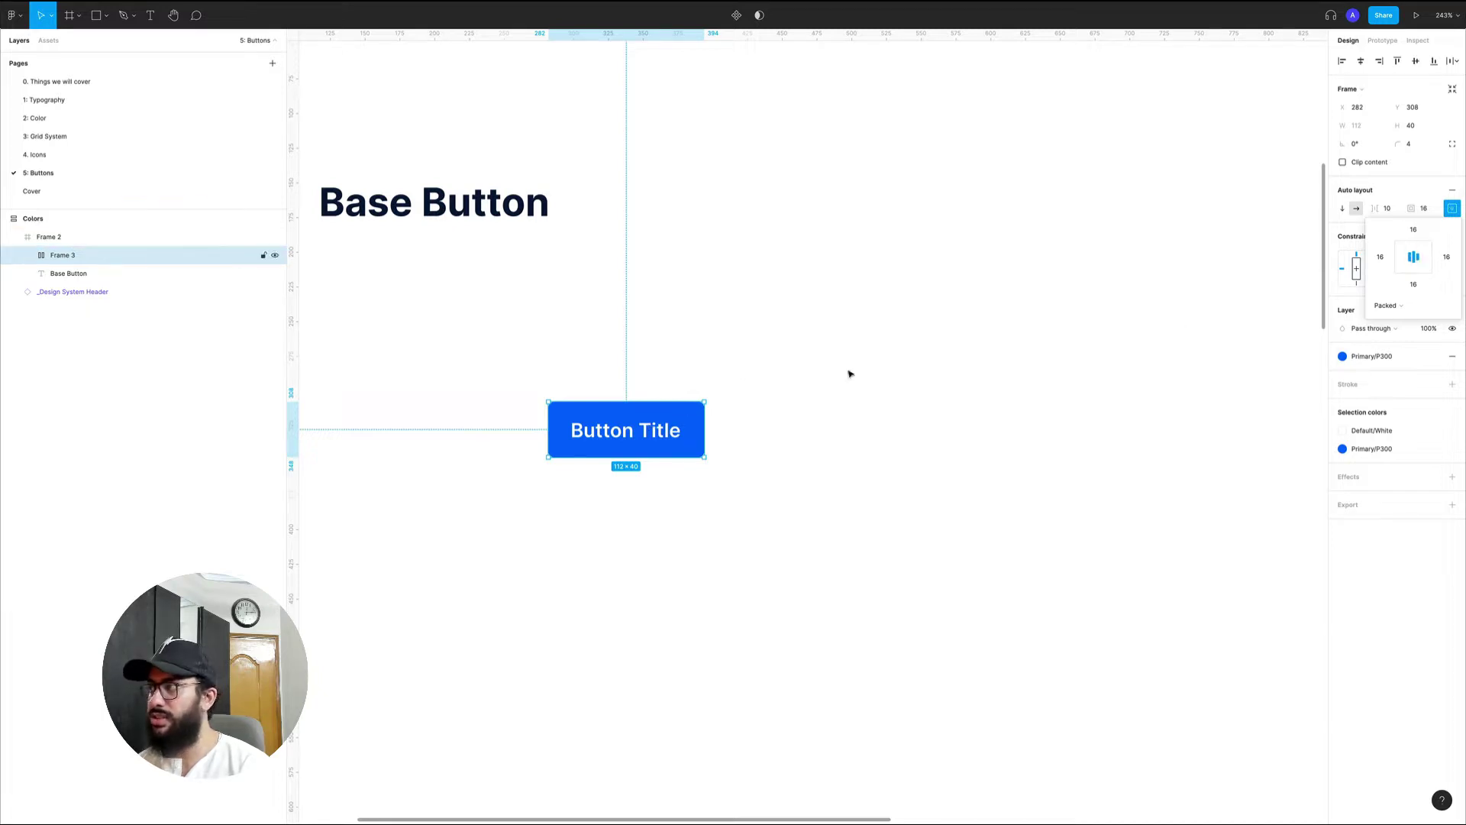
# - Insert the cheveron-left outline icon from the components after the title inside the button
pyautogui.click(1372, 184)
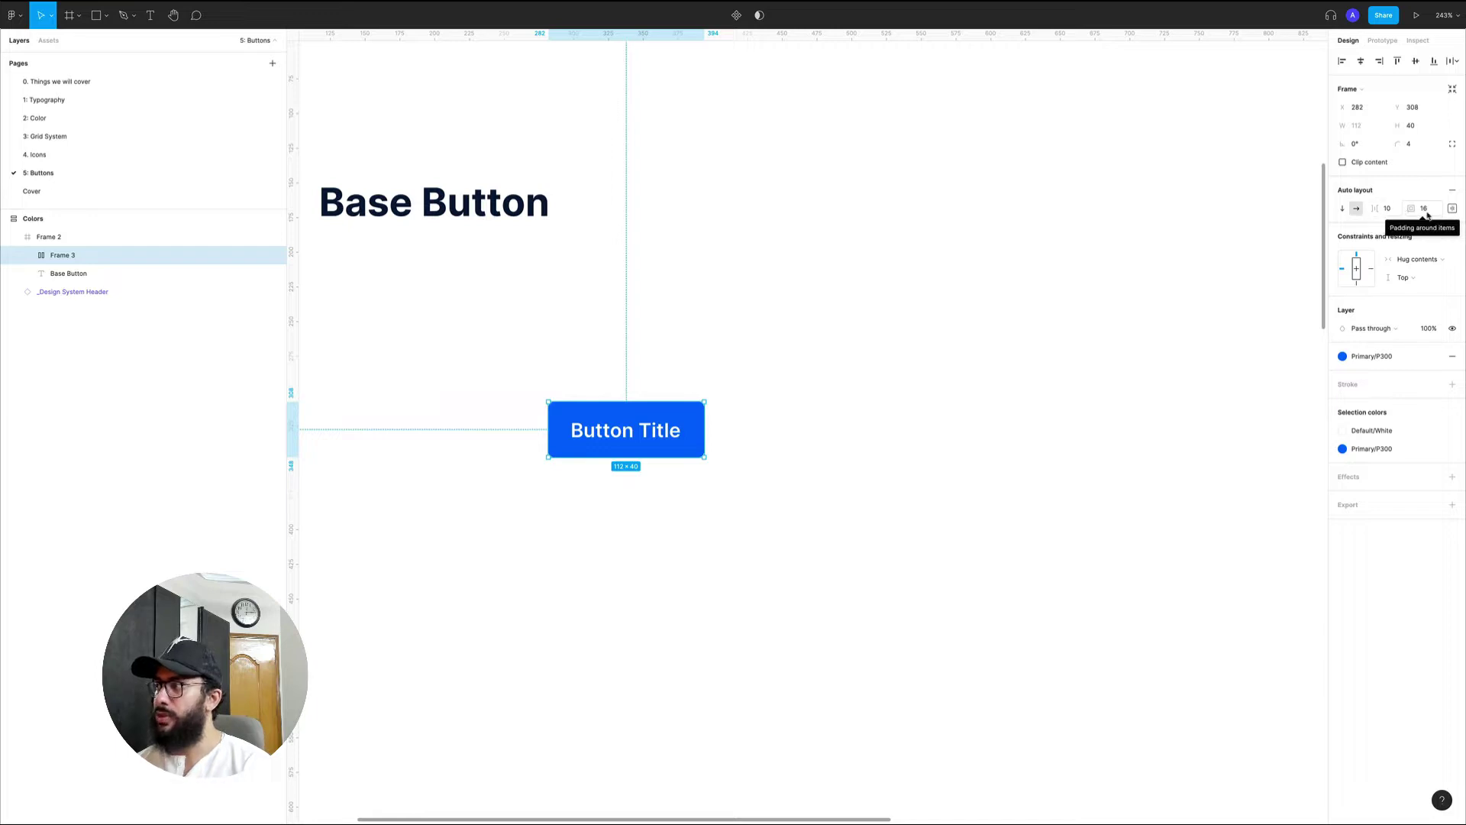
pyautogui.doubleClick(617, 435)
pyautogui.hotkey('shift', 'i')
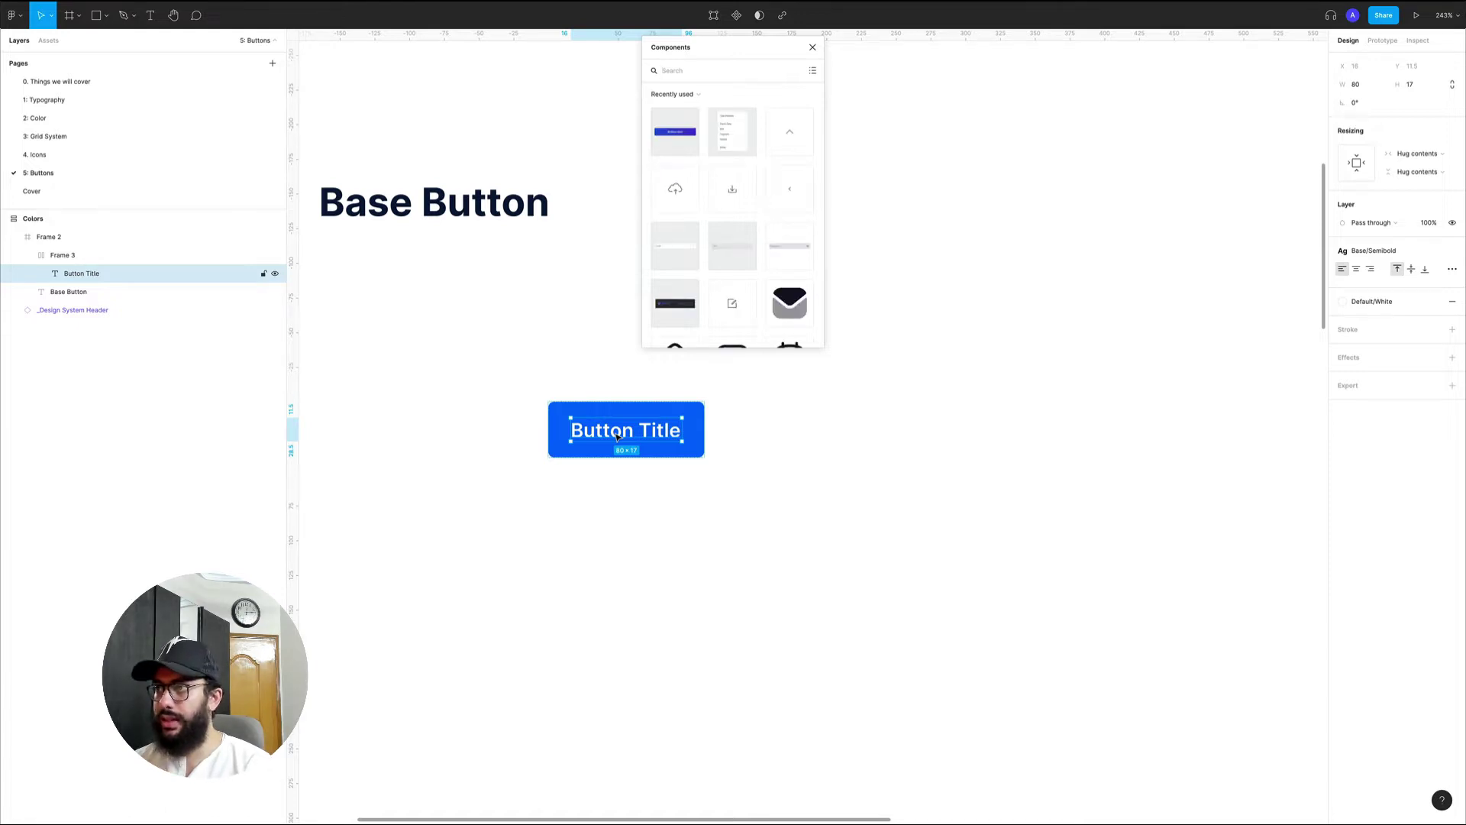
pyautogui.write('left')
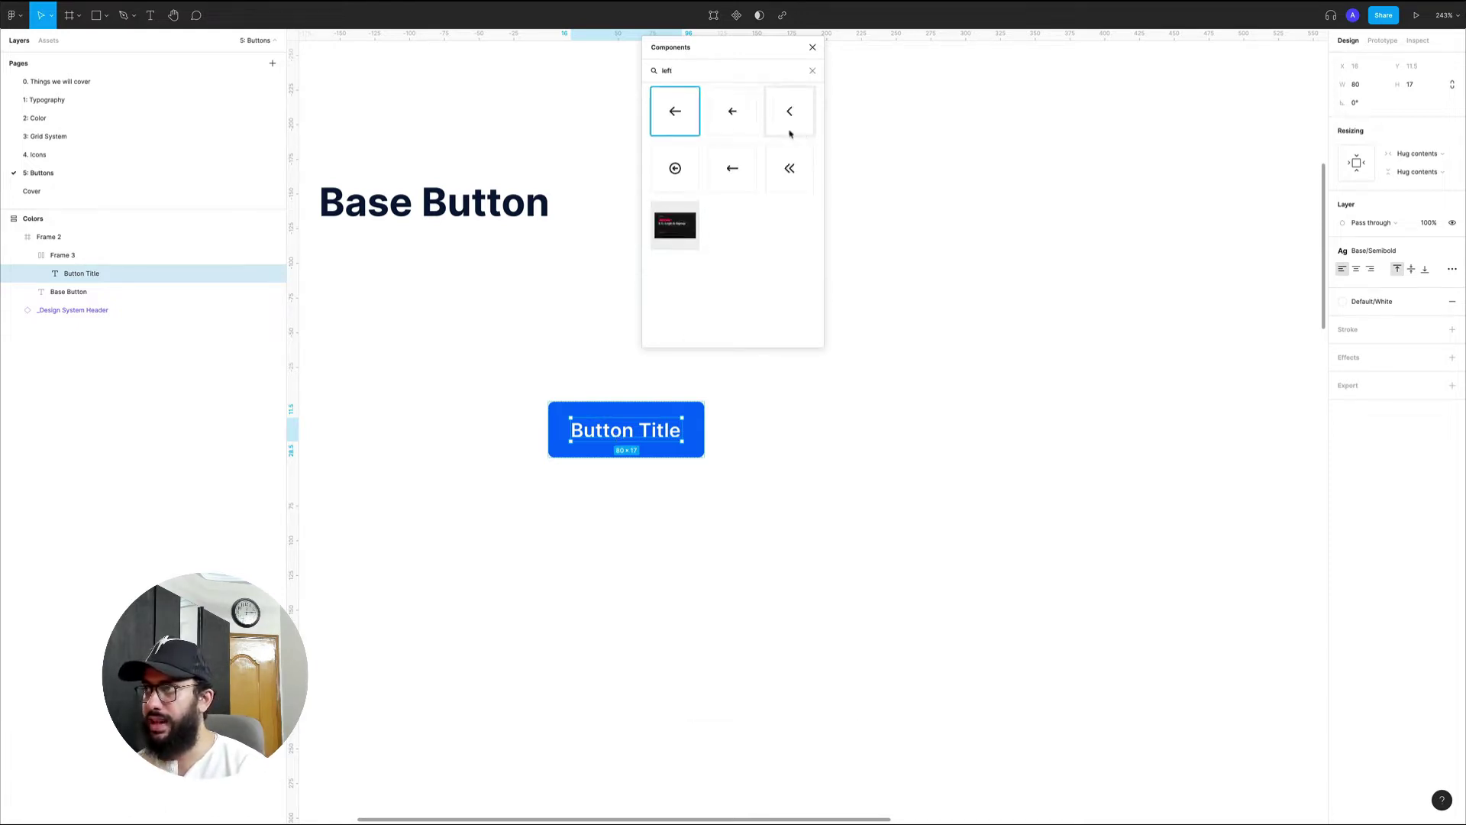
pyautogui.click(801, 116)
# - Scale the inserted chevron icon to a width of 16
pyautogui.press('shift+super+s')
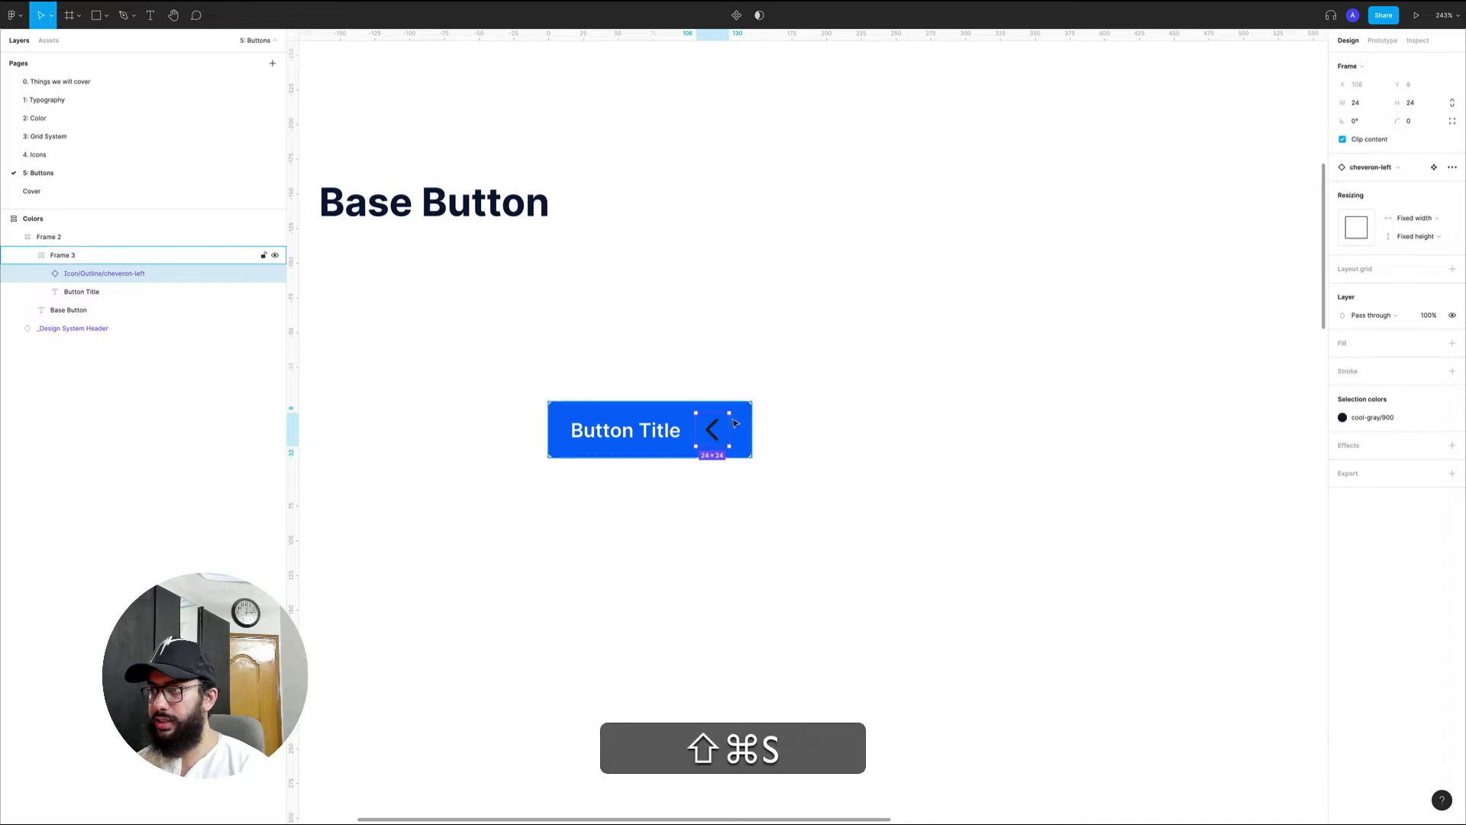
pyautogui.write('16')
pyautogui.press('Return')
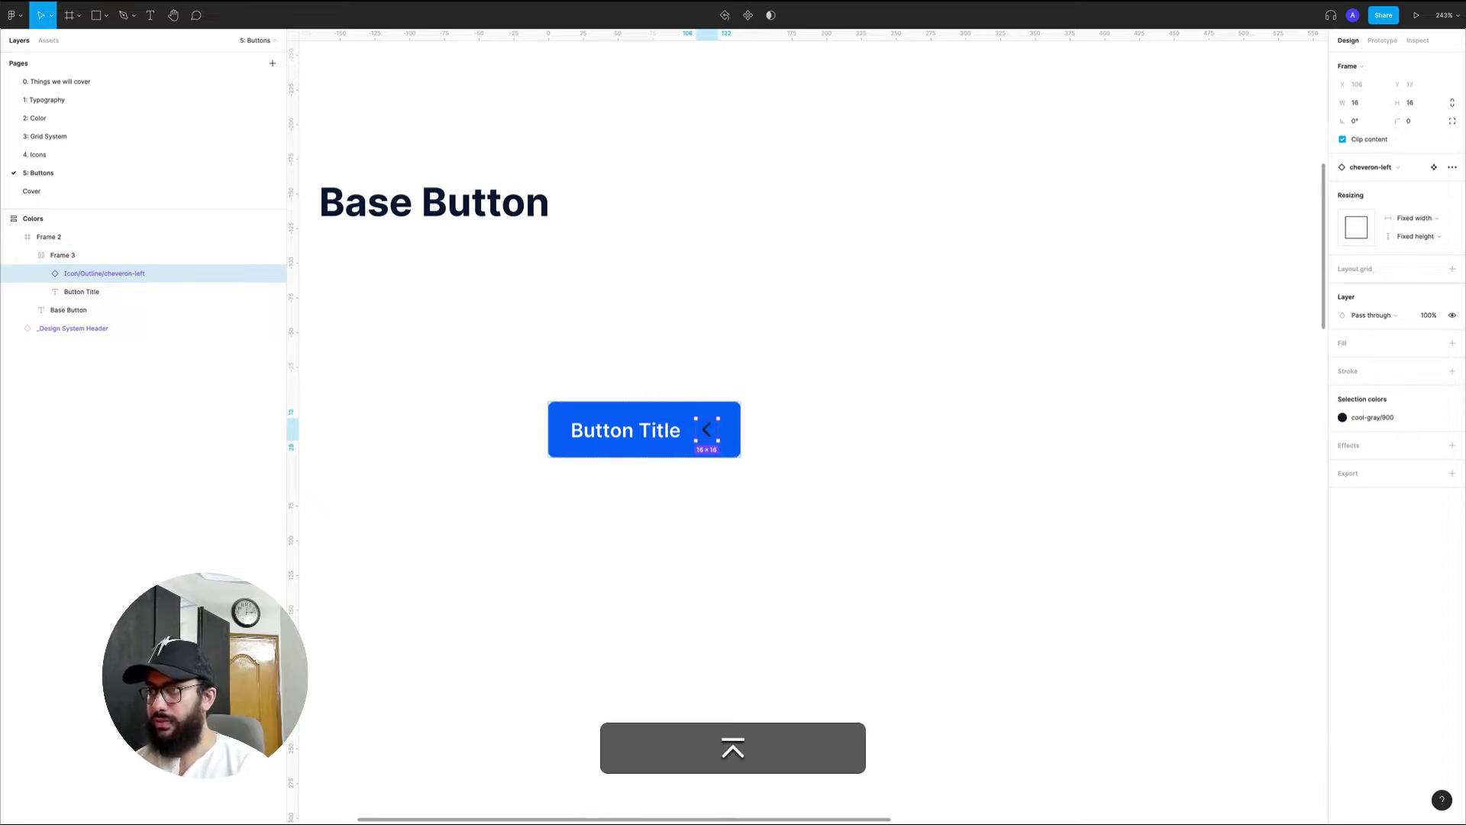
# - Duplicate the chevron icon and move the copy in front of the button title
pyautogui.press('super+Return')
pyautogui.press('super+d')
pyautogui.press('Left')
pyautogui.press('Left')
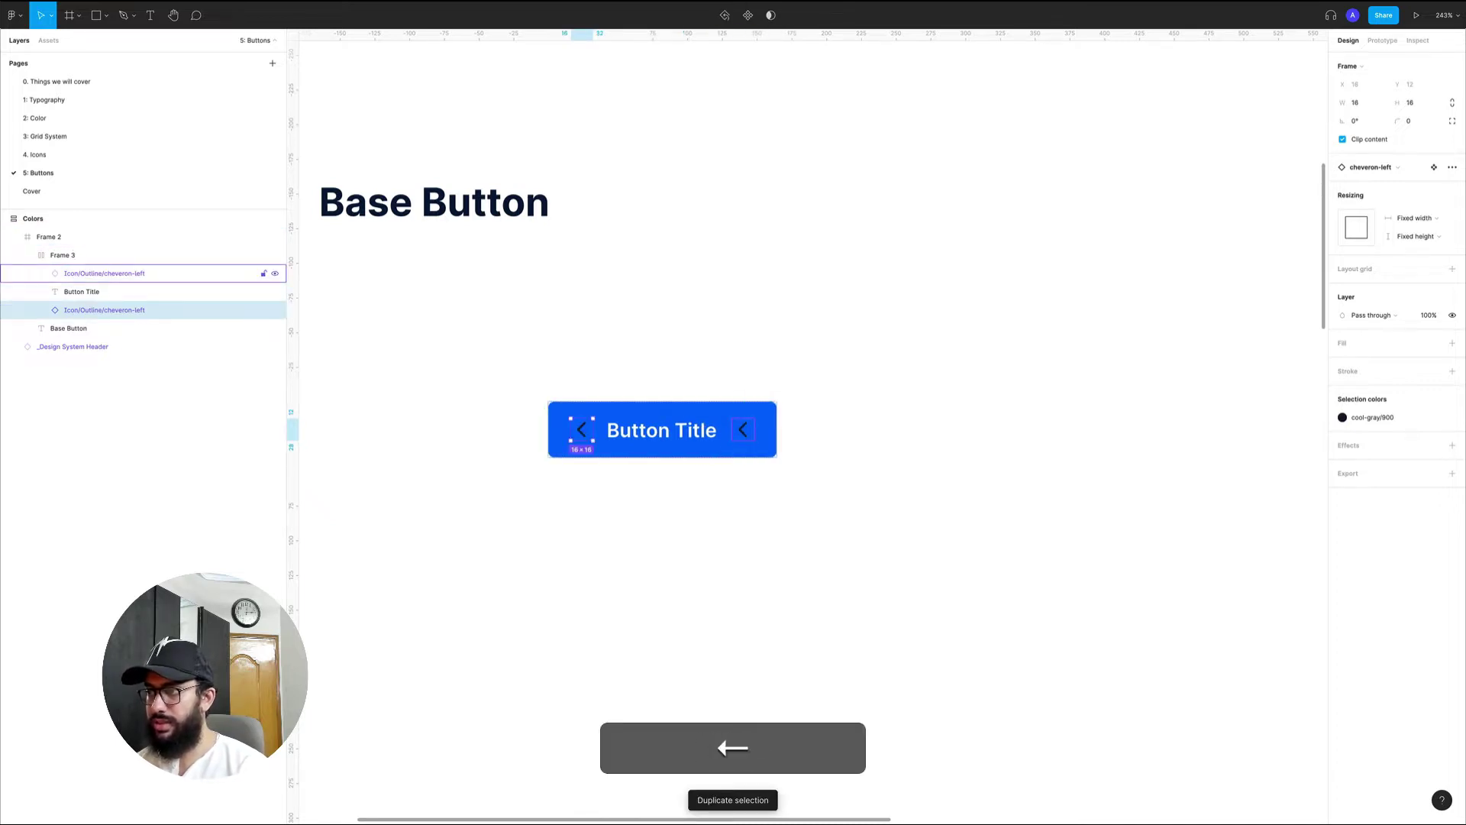
# - Swap the icon after the button title for the cheveron-right outline icon
pyautogui.click(105, 273)
pyautogui.click(1410, 168)
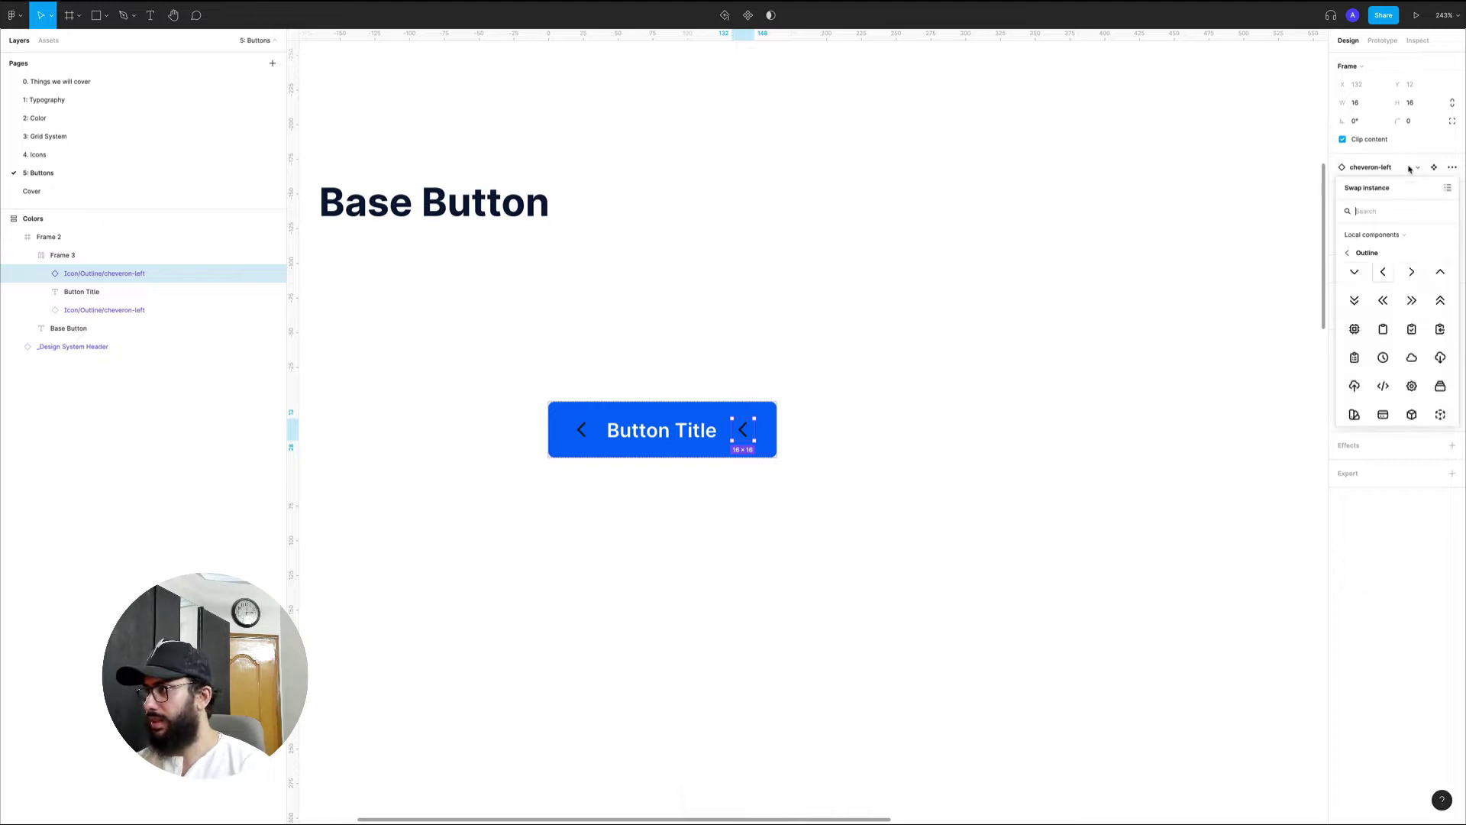
pyautogui.write('r')
pyautogui.press('Escape')
pyautogui.click(1409, 168)
pyautogui.click(1410, 273)
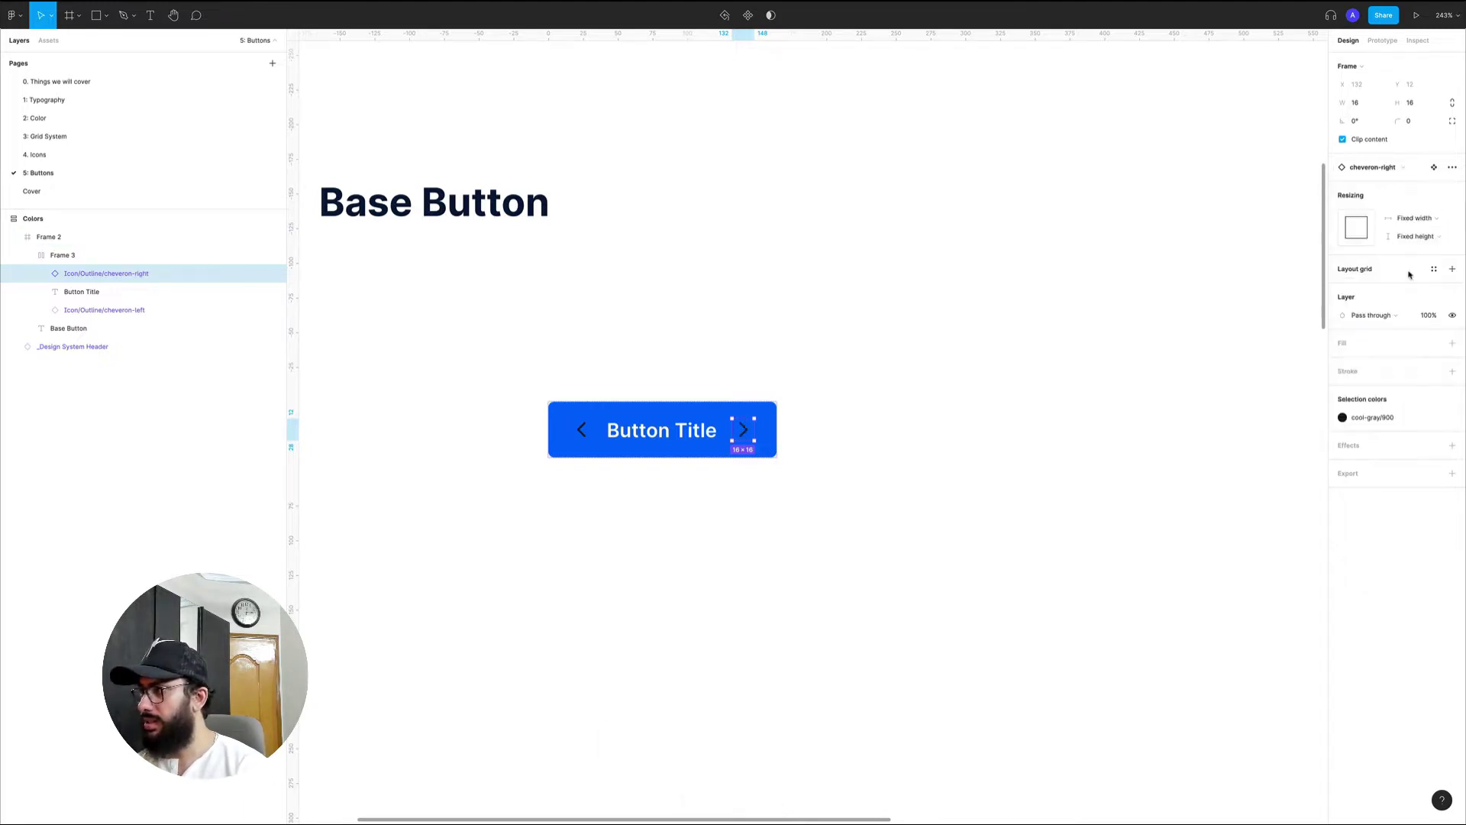
# - Apply the Default/White color style to both chevron icons and deselect them
pyautogui.press('v')
pyautogui.keyDown('shift'); pyautogui.click(105, 310); pyautogui.keyUp('shift')
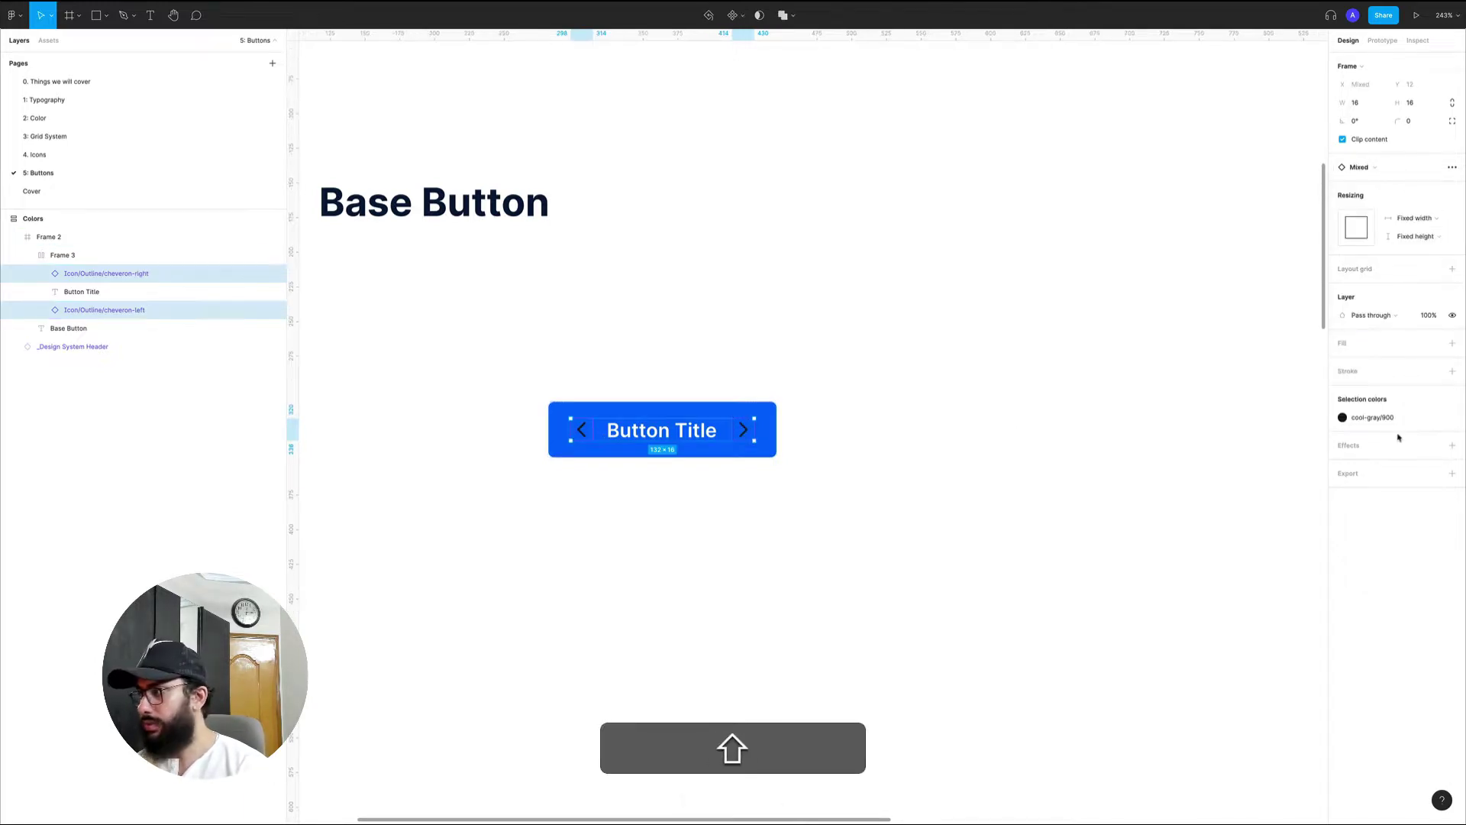
pyautogui.click(1381, 424)
pyautogui.write('wh')
pyautogui.press('Return')
pyautogui.press('v')
pyautogui.click(785, 447)
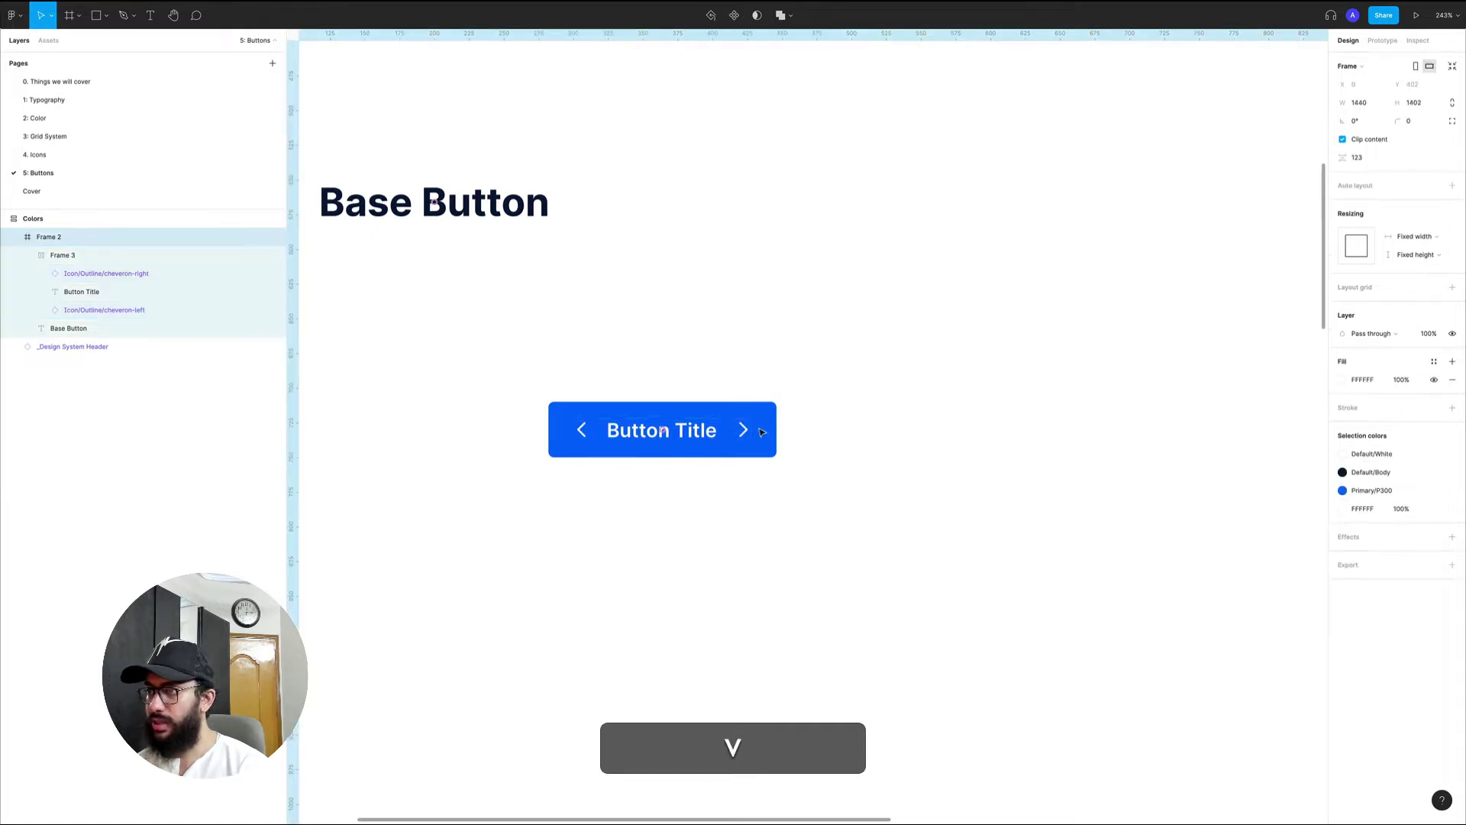
# - Move the button directly beneath the Base Button heading, aligned with the heading's left edge
pyautogui.click(718, 431)
pyautogui.hotkey('alt', 'z')
pyautogui.keyDown('alt'); pyautogui.click(719, 431); pyautogui.keyUp('alt')
pyautogui.moveTo(701, 433); pyautogui.dragTo(589, 383)
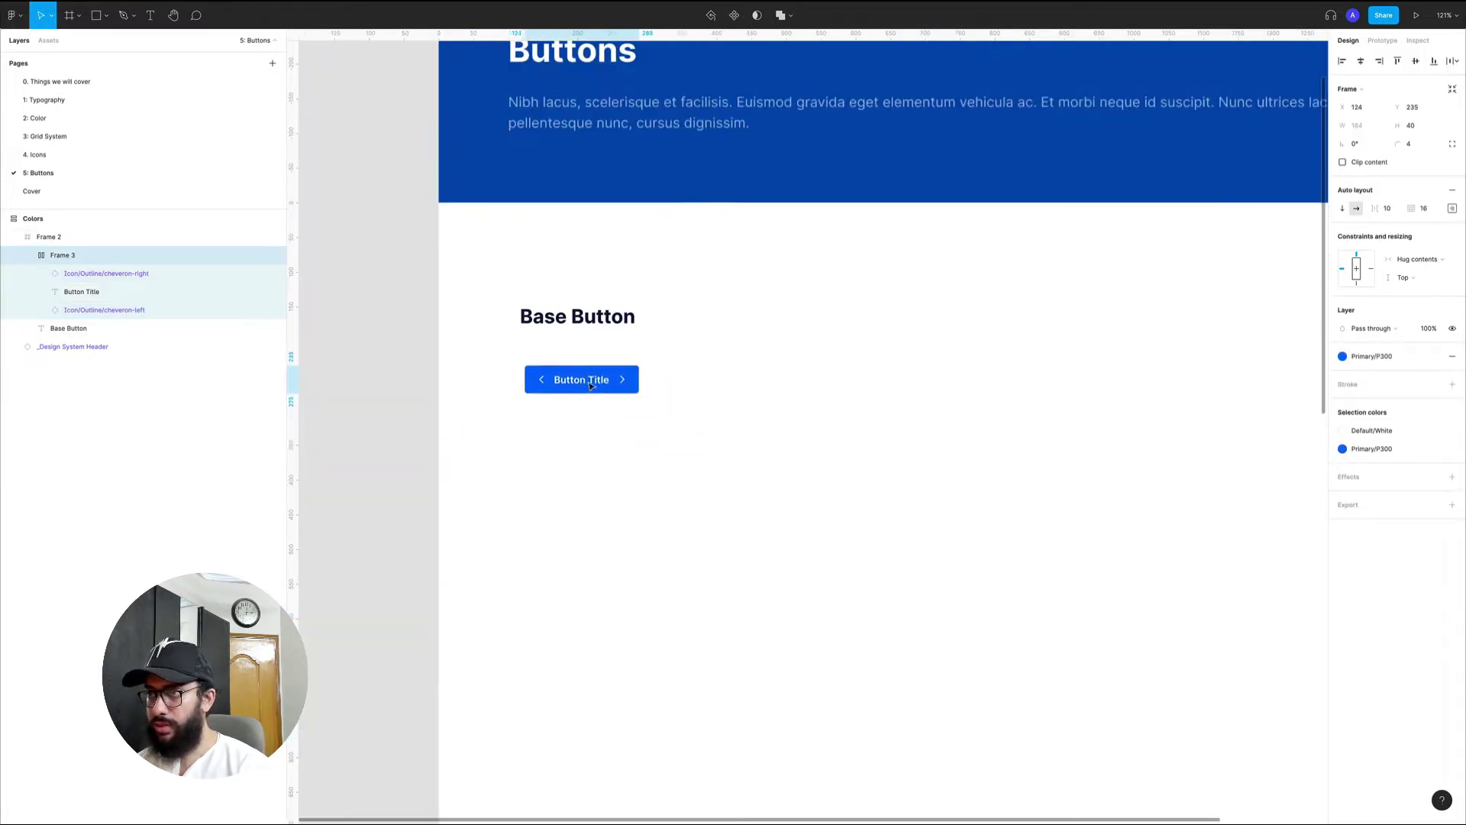
pyautogui.press('z')
pyautogui.click(591, 386)
# - Convert the button frame into a component
pyautogui.press('super+r')
pyautogui.press('shift+super+r')
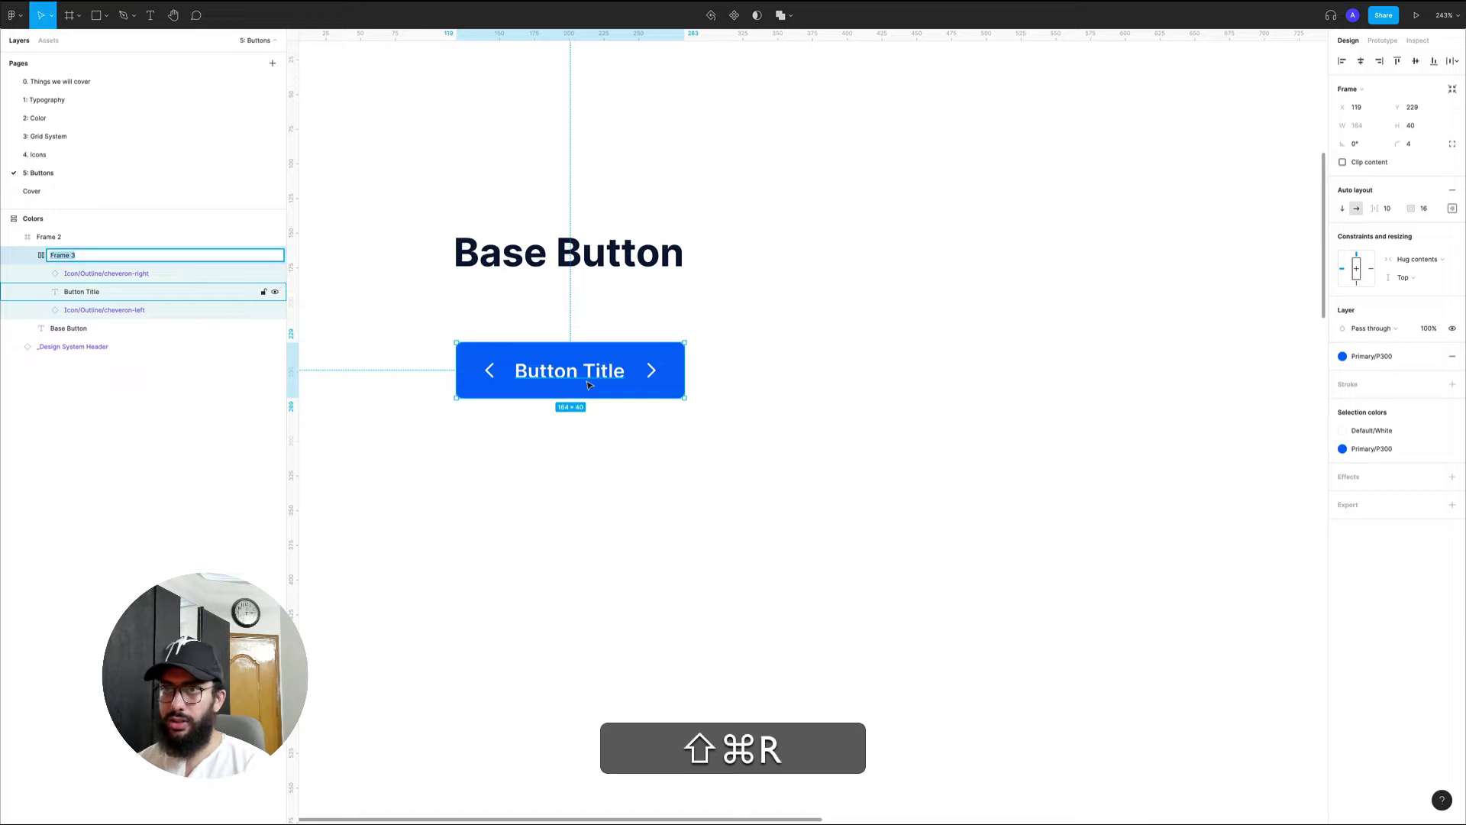
pyautogui.press('alt+super+k')
# - Rename the button component as _base-button/medium
pyautogui.press('alt+shift+super+r')
pyautogui.press('shift+super+Left')
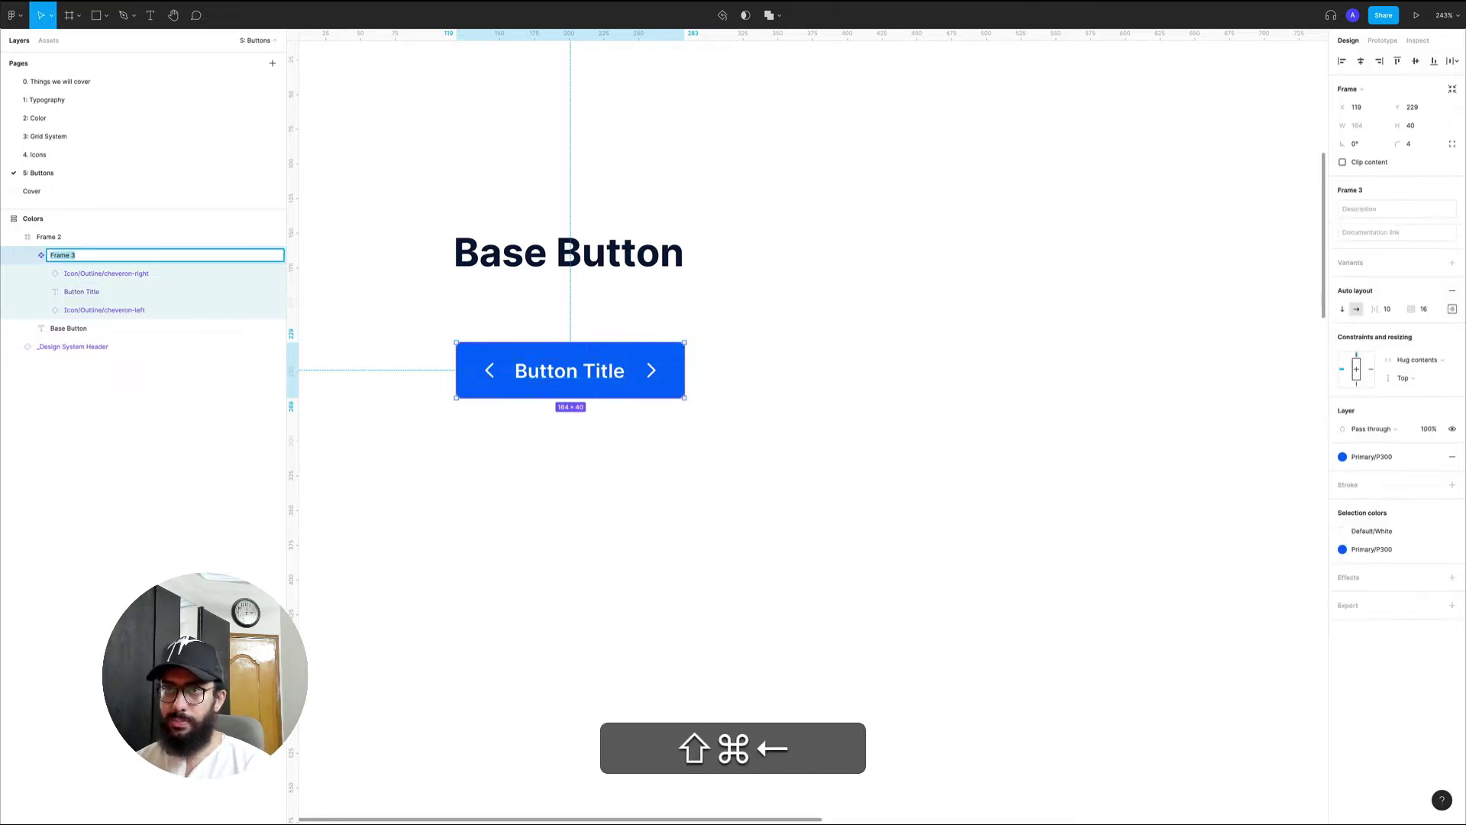
pyautogui.write('B')
pyautogui.press('BackSpace')
pyautogui.write('_')
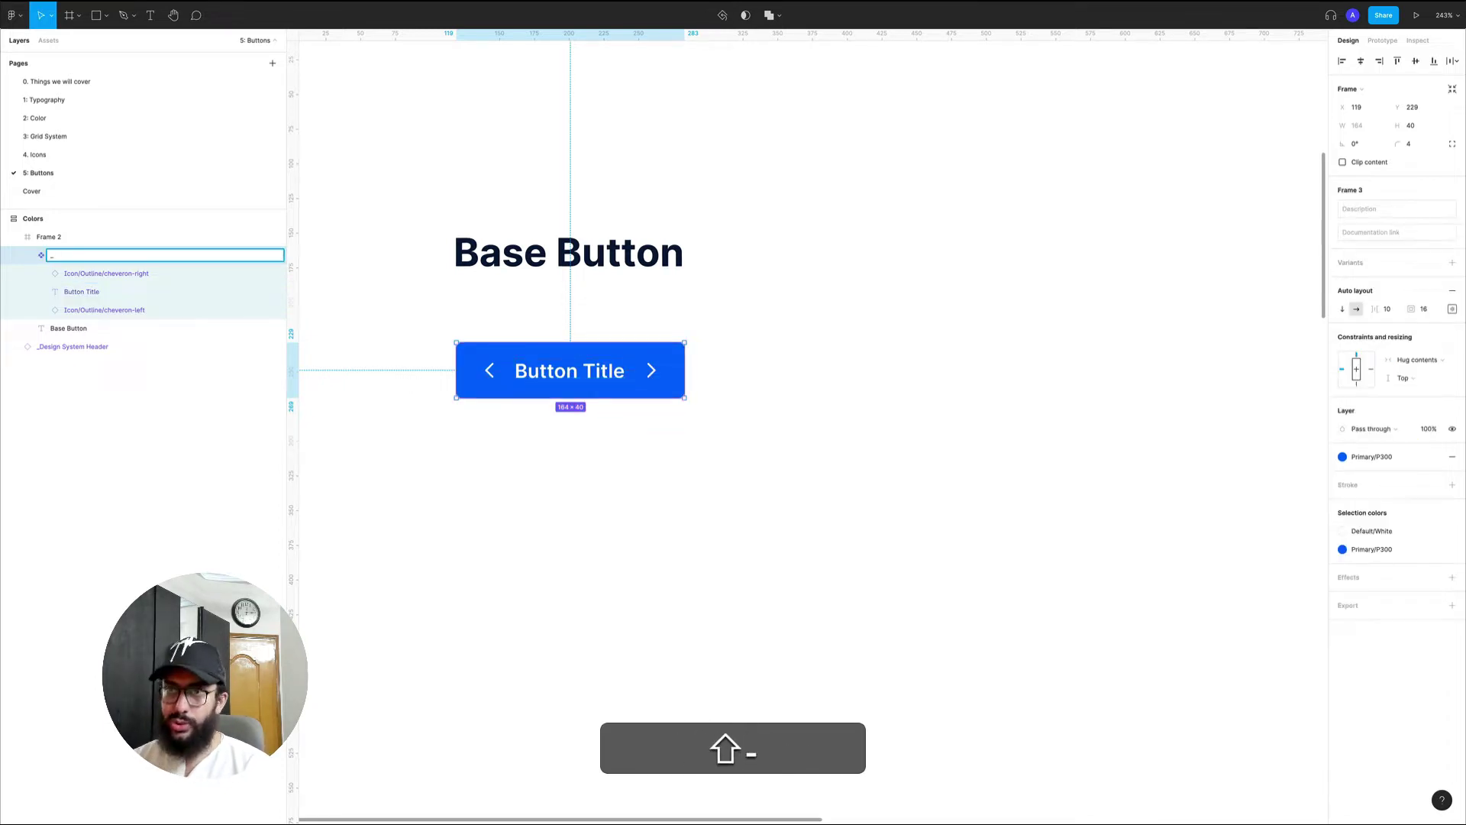
pyautogui.write('base-bu')
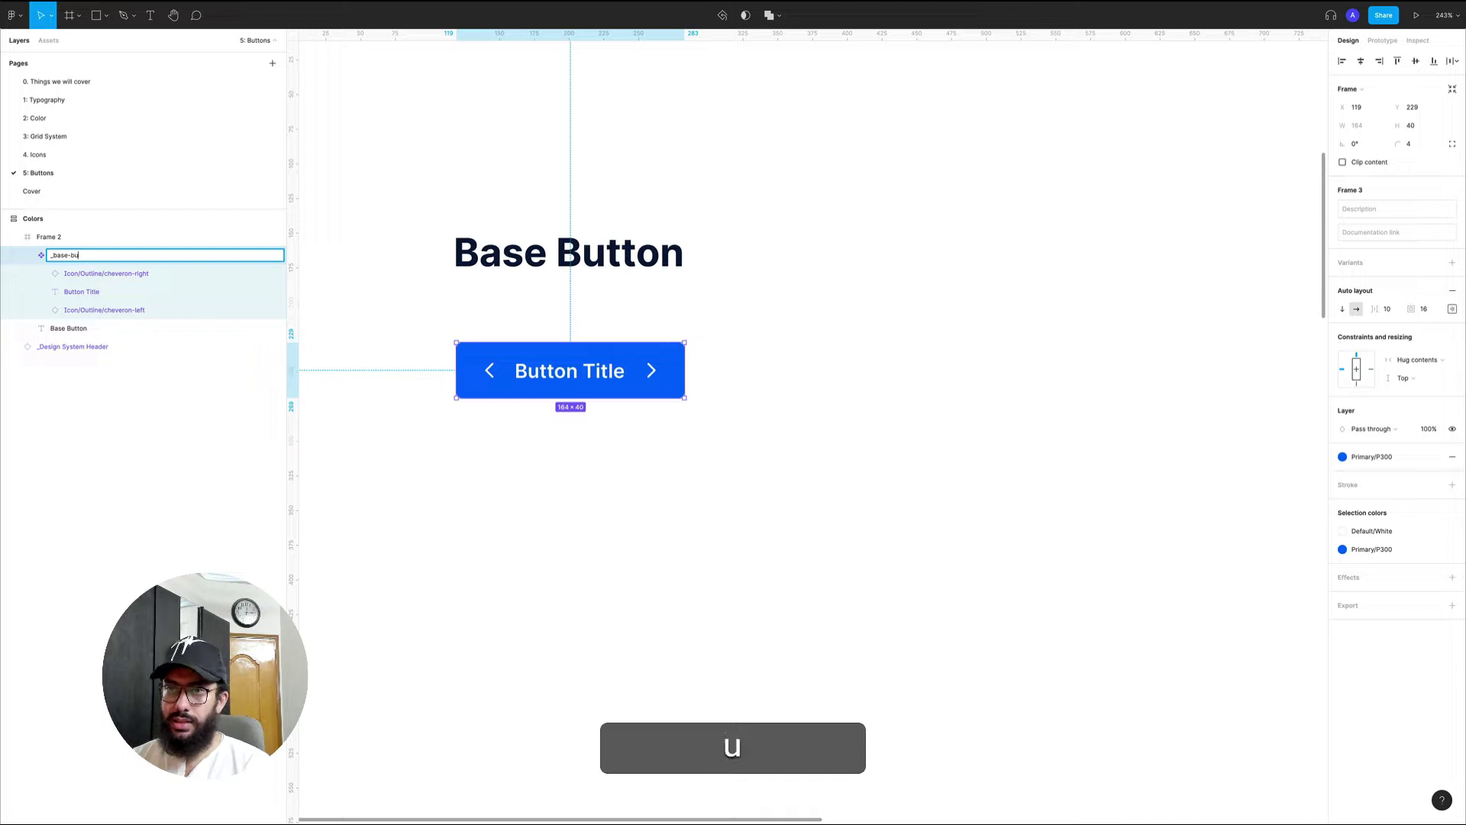
pyautogui.write('tton/mediu')
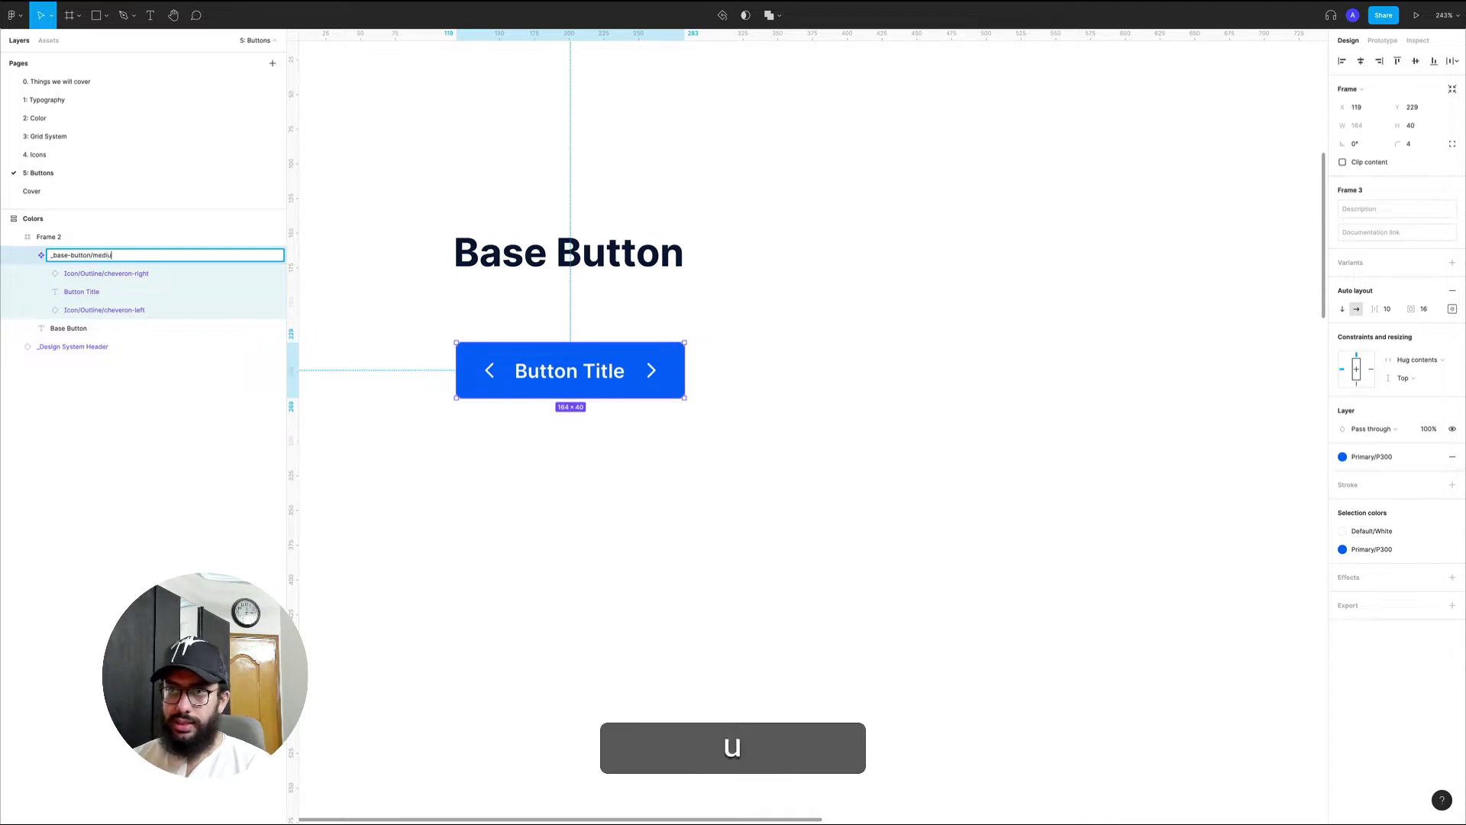
pyautogui.write('m')
pyautogui.press('Return')
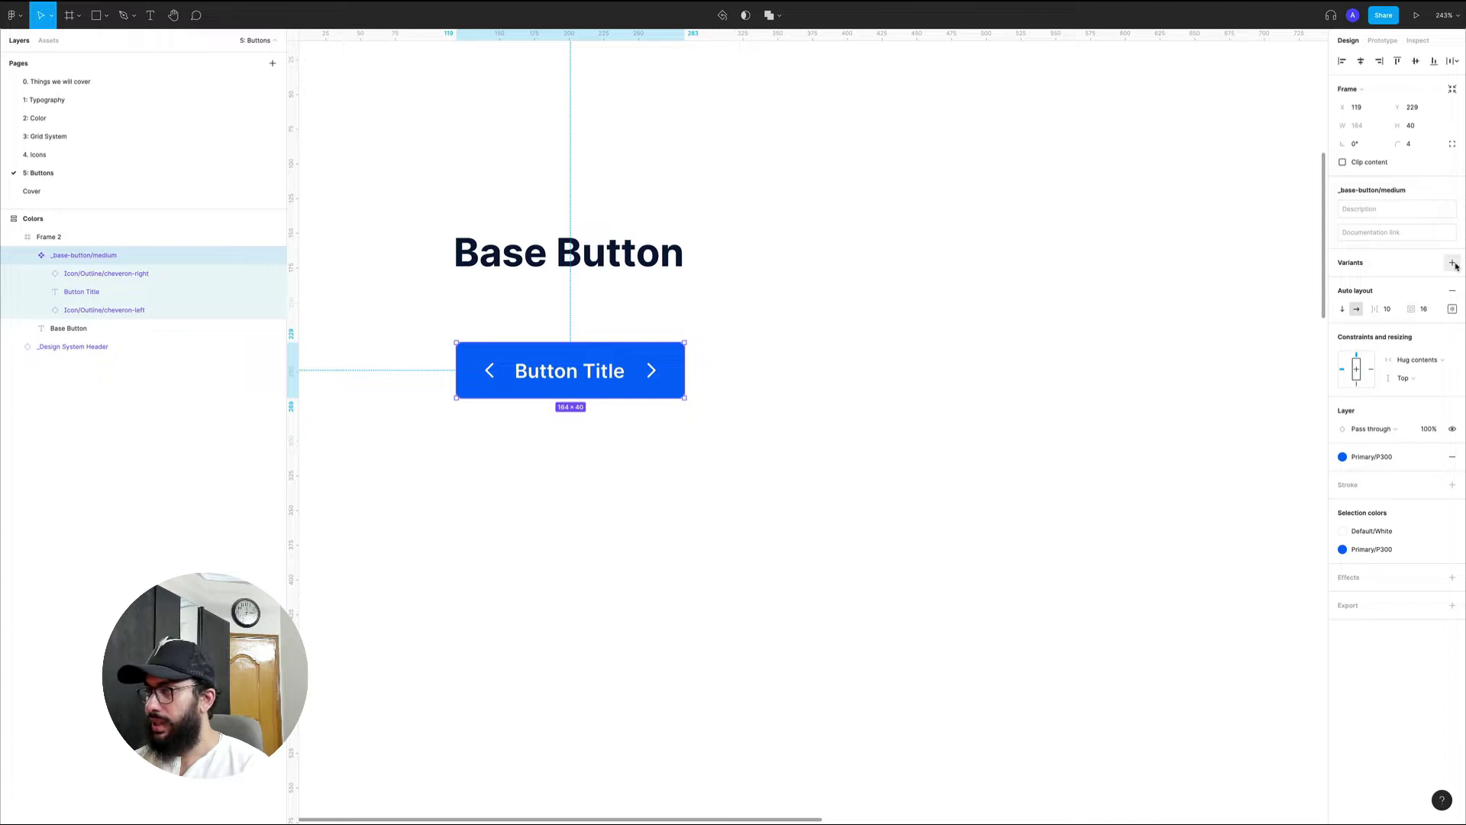
# - Add a variant to the base button component and set its Property 1 value to Small
pyautogui.click(1453, 264)
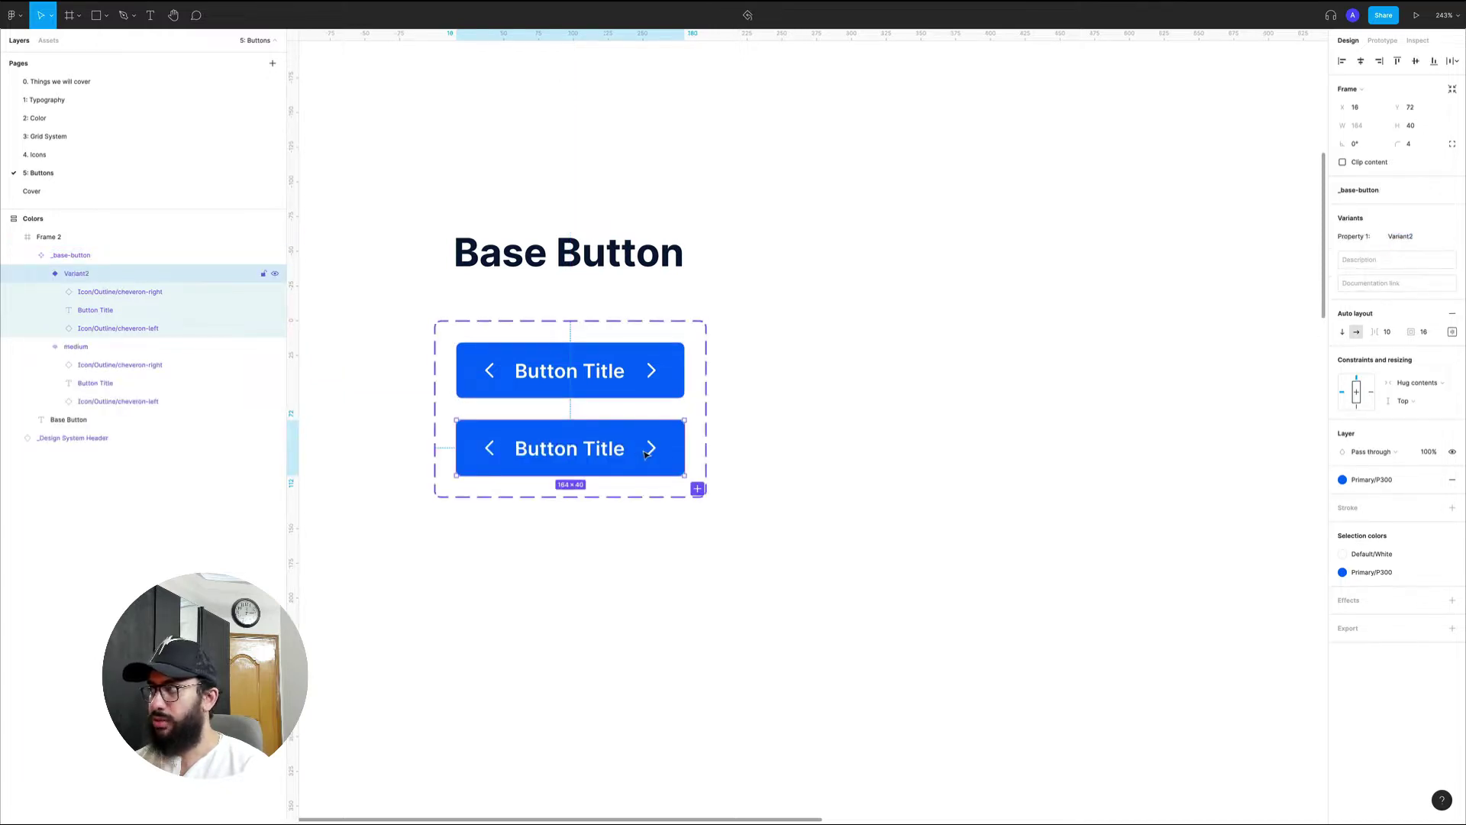
pyautogui.click(1432, 237)
pyautogui.write('Small')
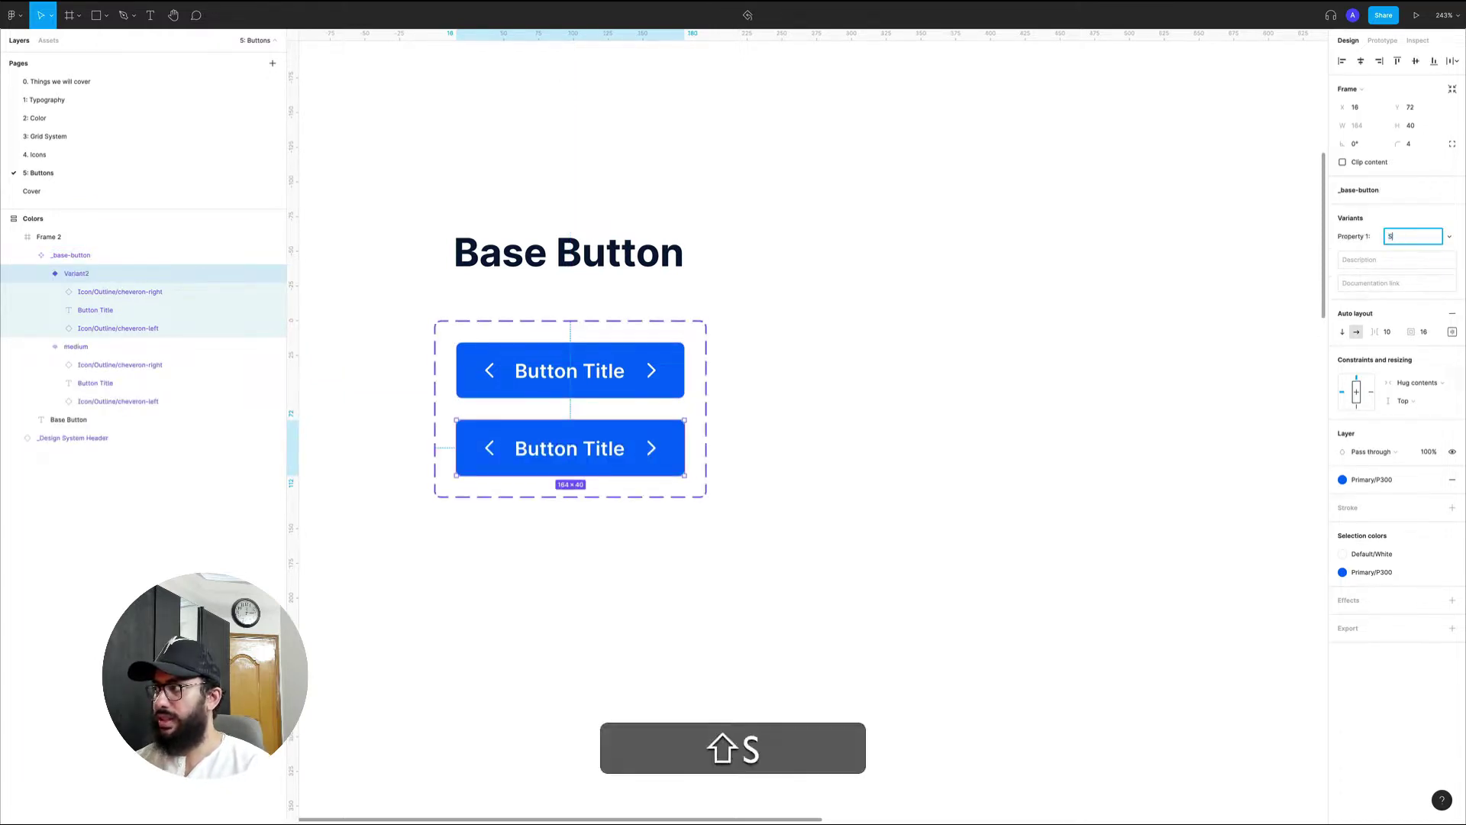
pyautogui.press('Return')
# - Duplicate the Small variant and set the copy's Property 1 value to Large
pyautogui.press('super+d')
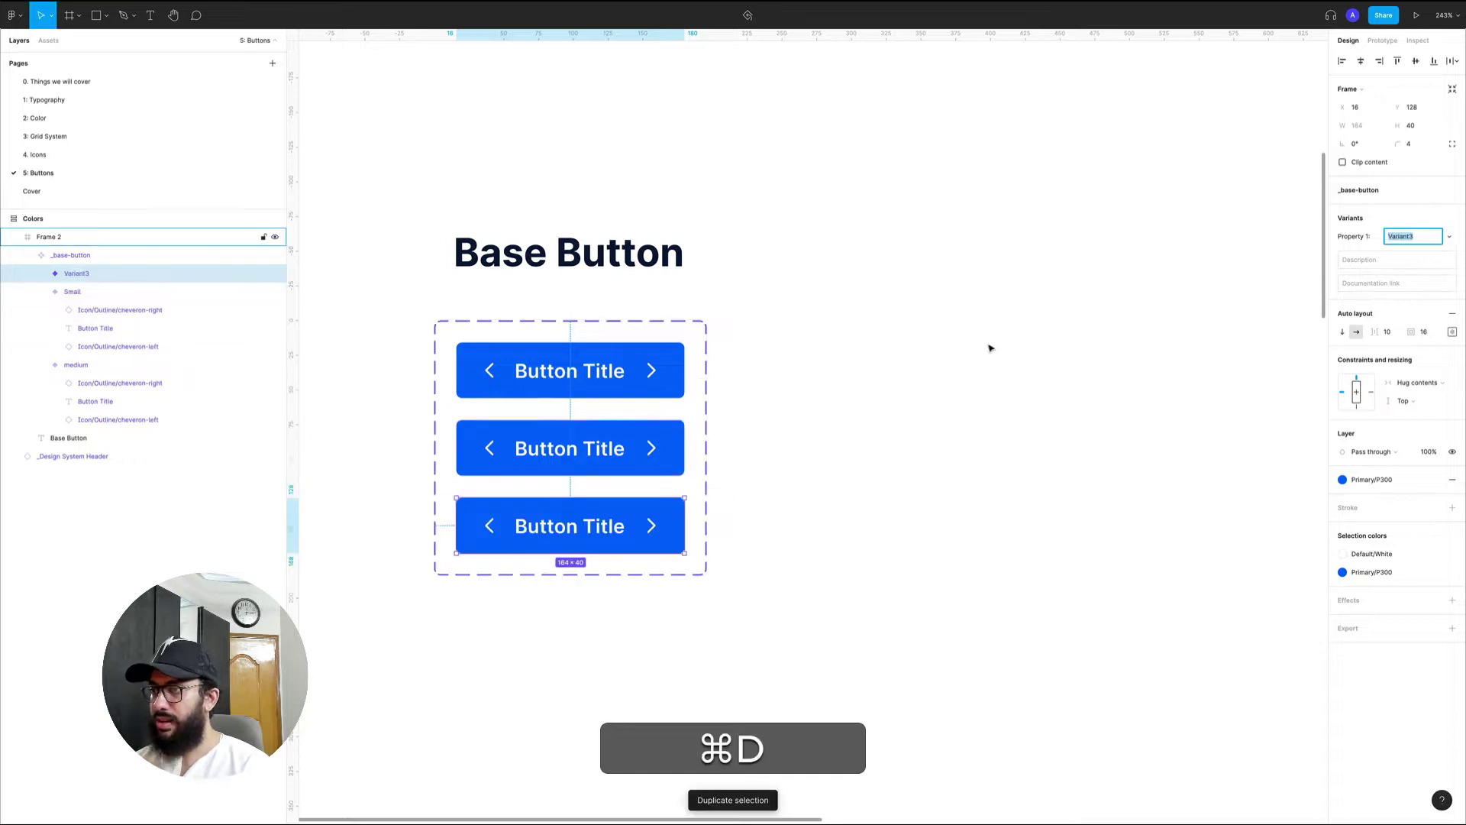
pyautogui.write('Large')
pyautogui.press('Return')
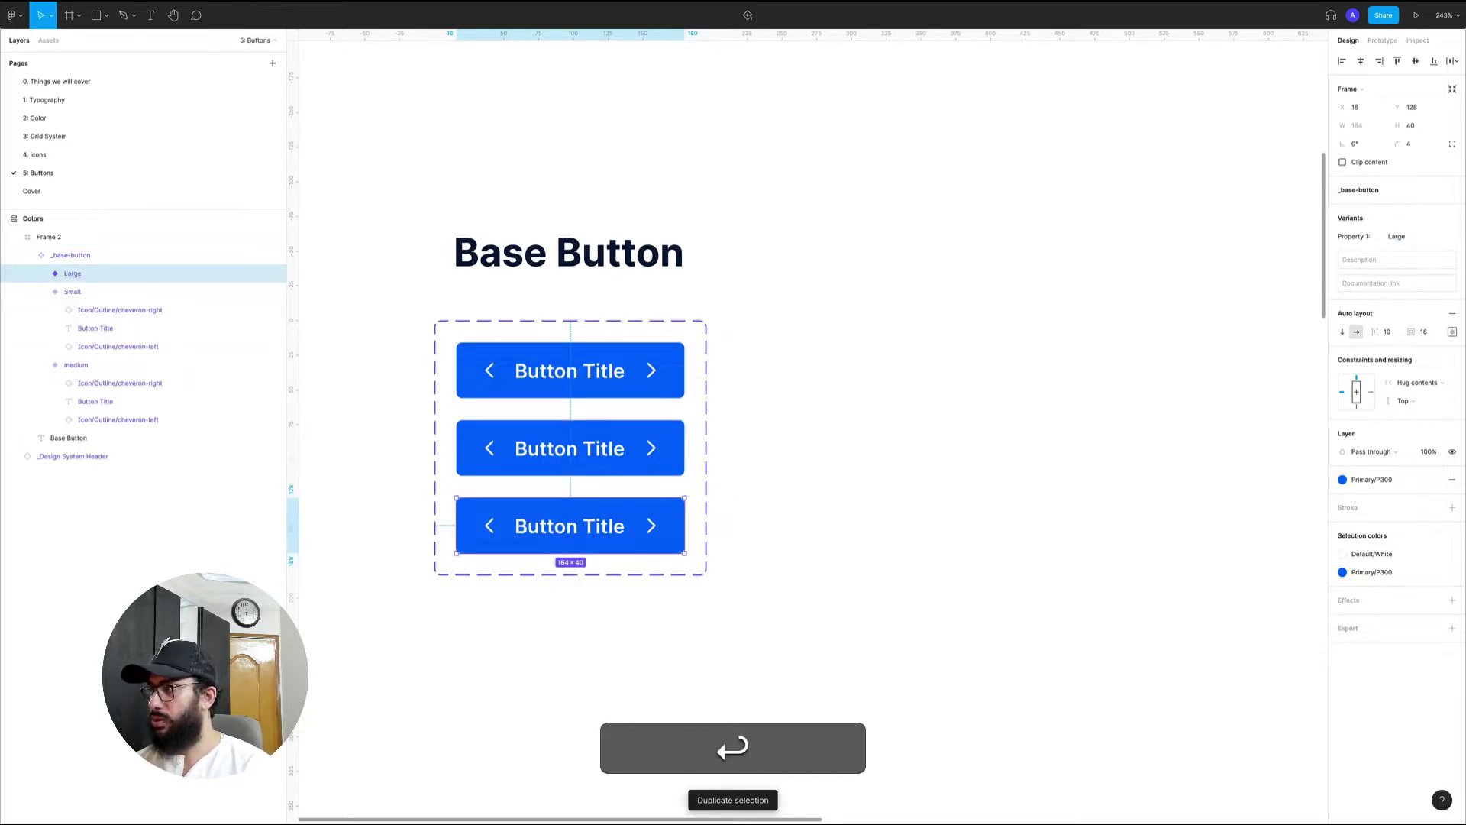
pyautogui.click(634, 444)
pyautogui.press('Up')
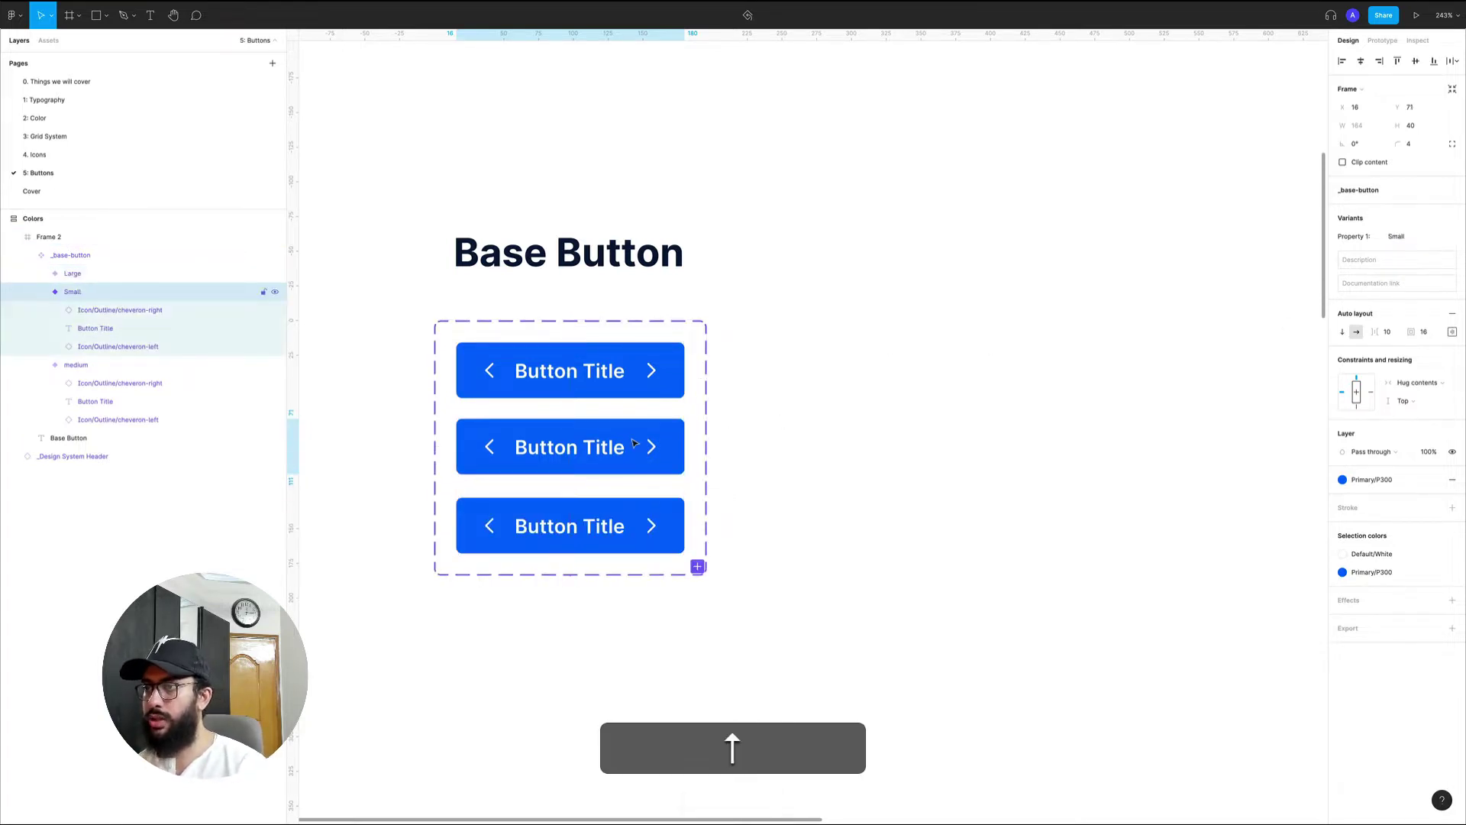
pyautogui.press('Down')
# - Add auto layout to the _base-button component set and set its direction to horizontal
pyautogui.click(536, 334)
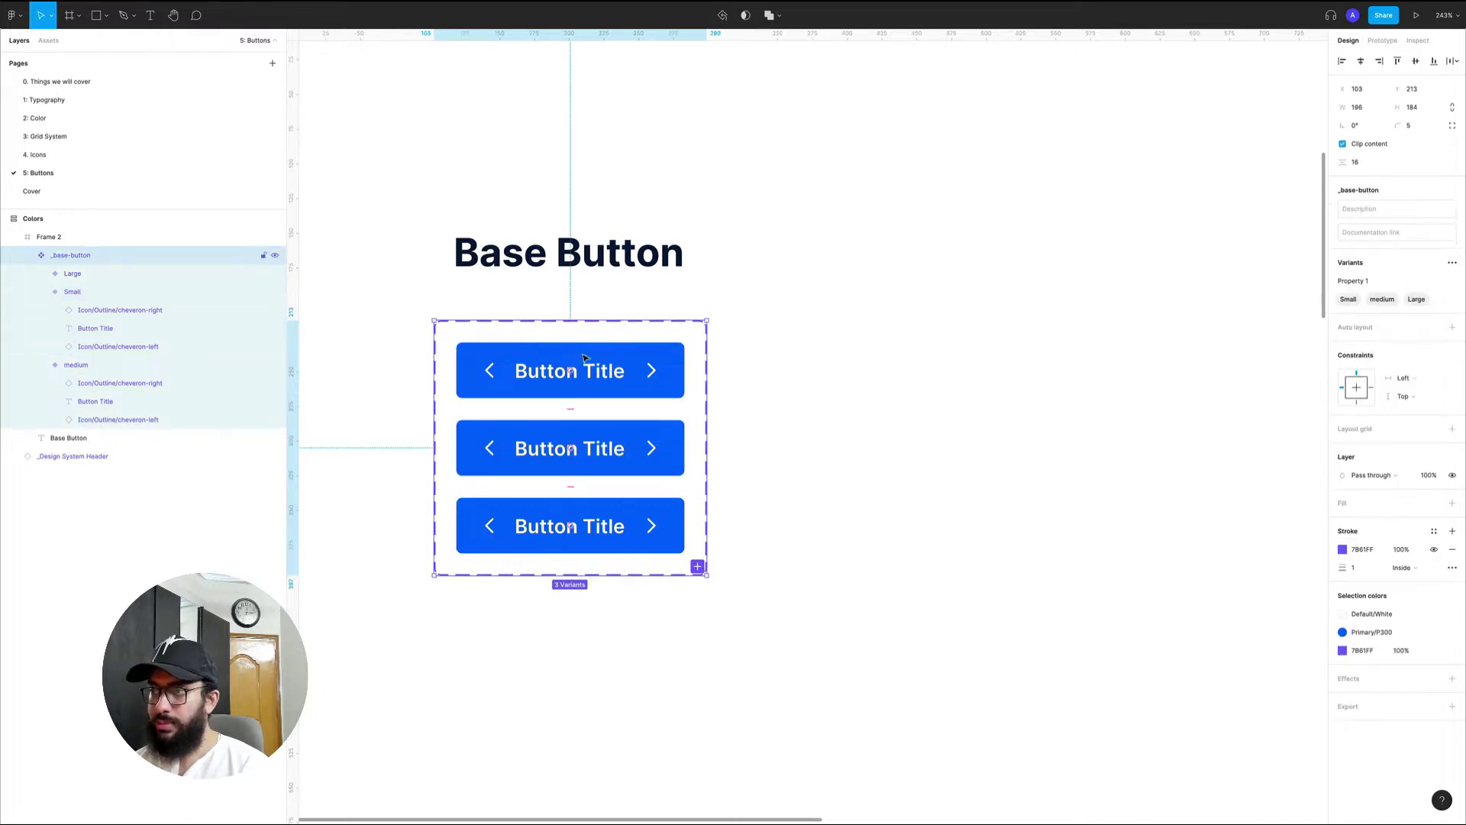
pyautogui.press('shift')
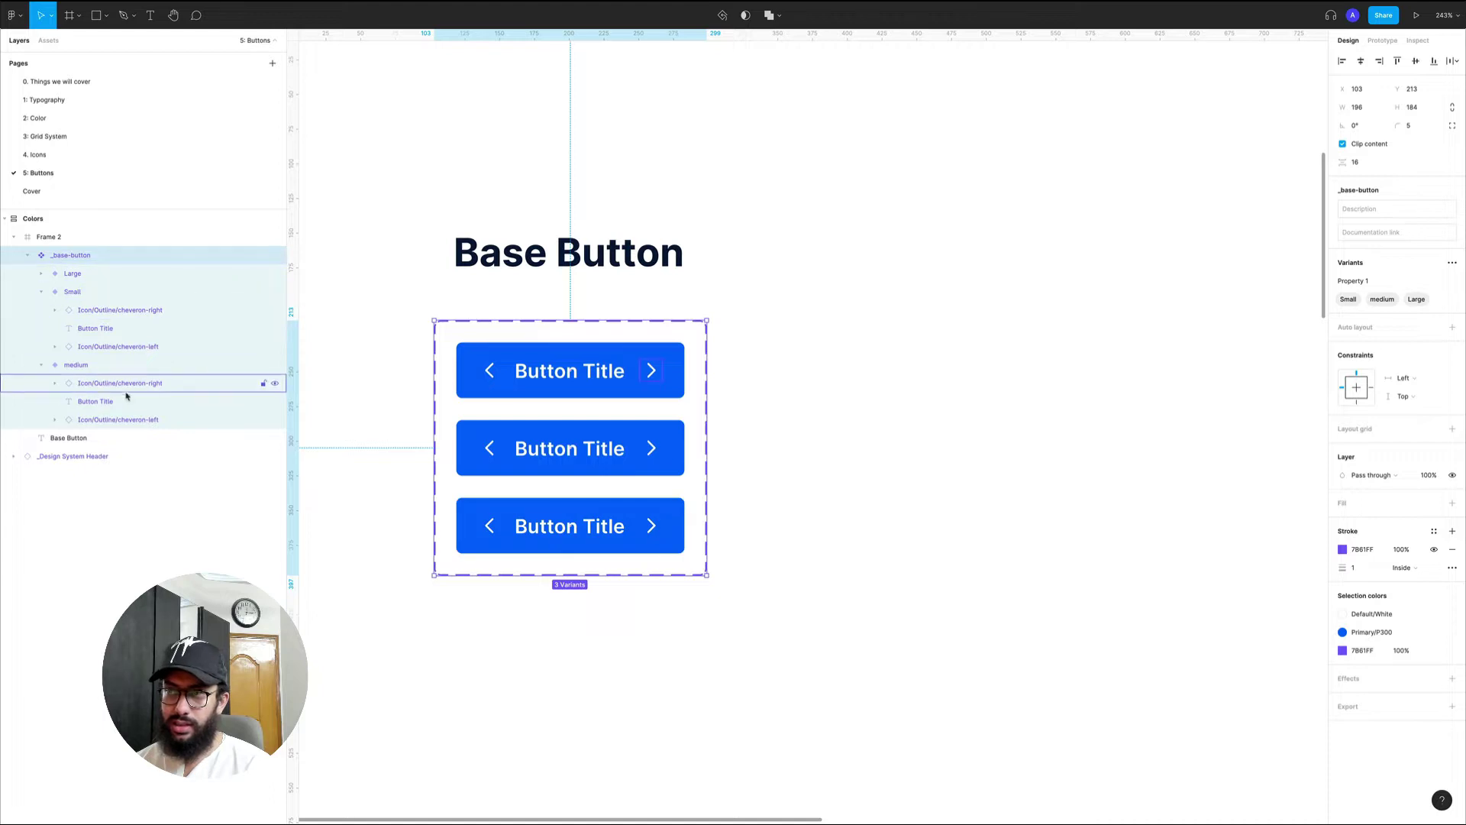
pyautogui.press('shift')
pyautogui.hotkey('shift', 'a')
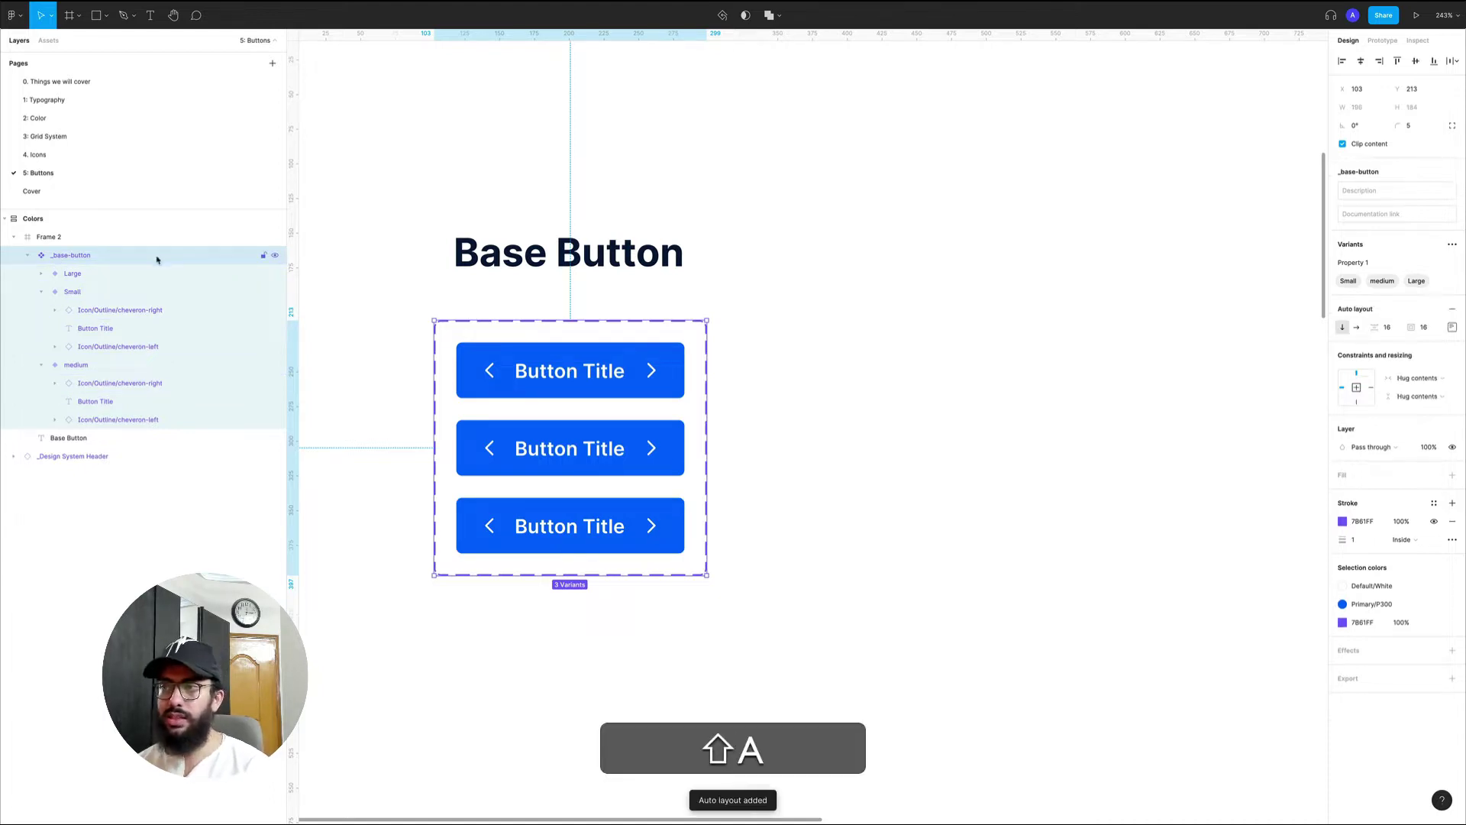
pyautogui.click(1358, 328)
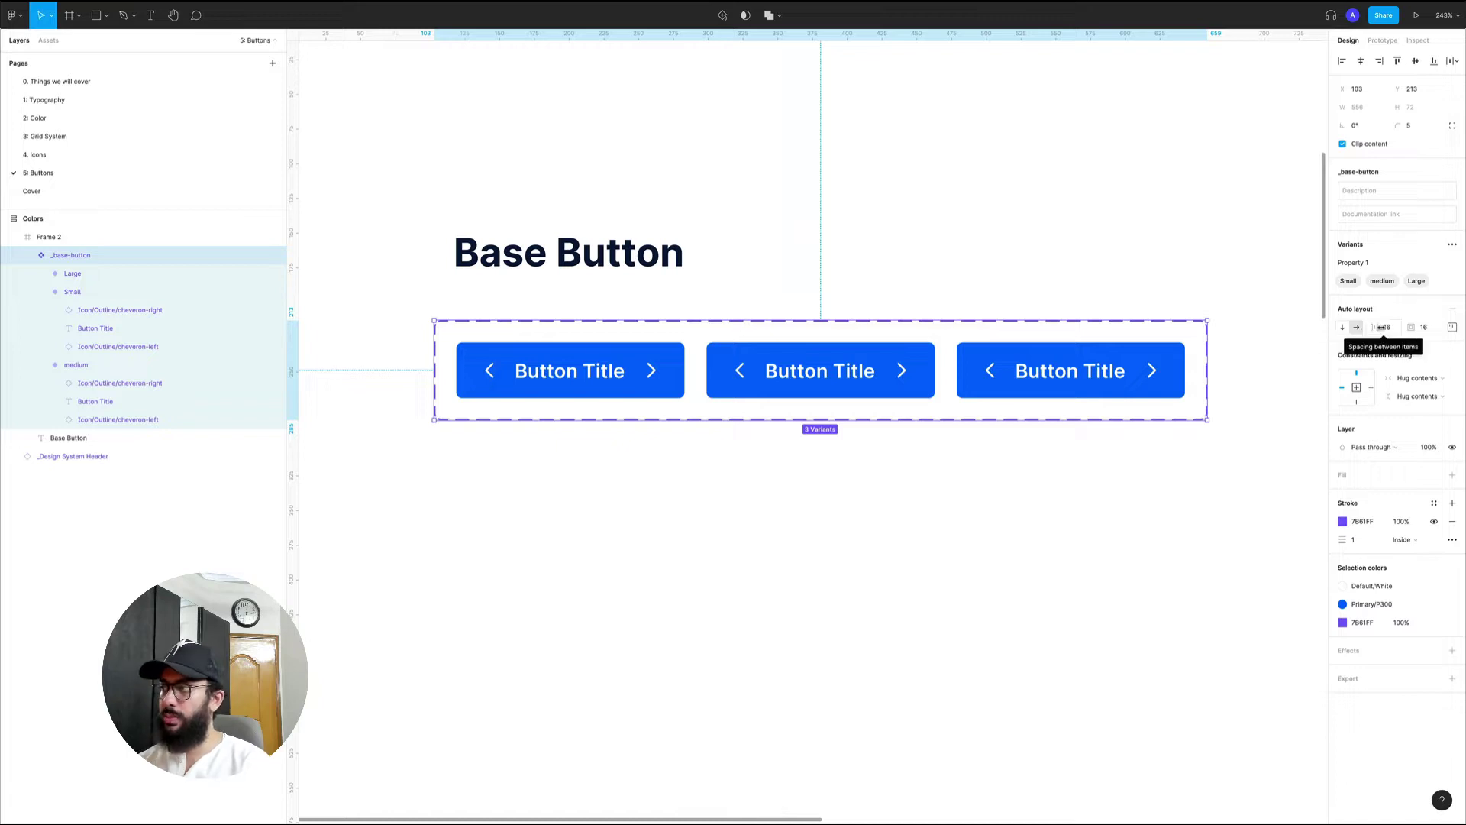
# - Set the spacing between the variants in the component set to 64
pyautogui.click(1383, 328)
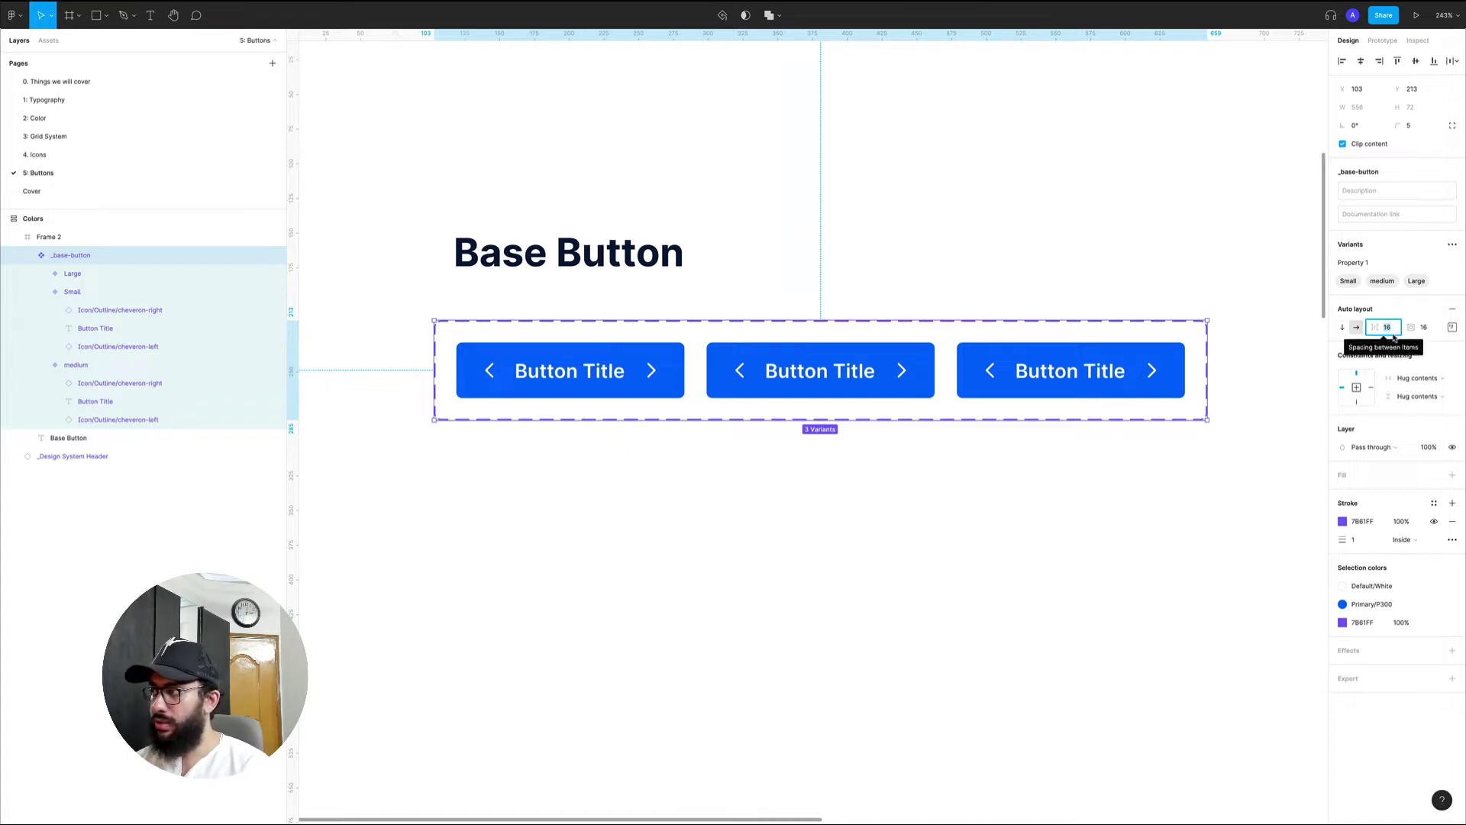
pyautogui.write('64')
pyautogui.press('Return')
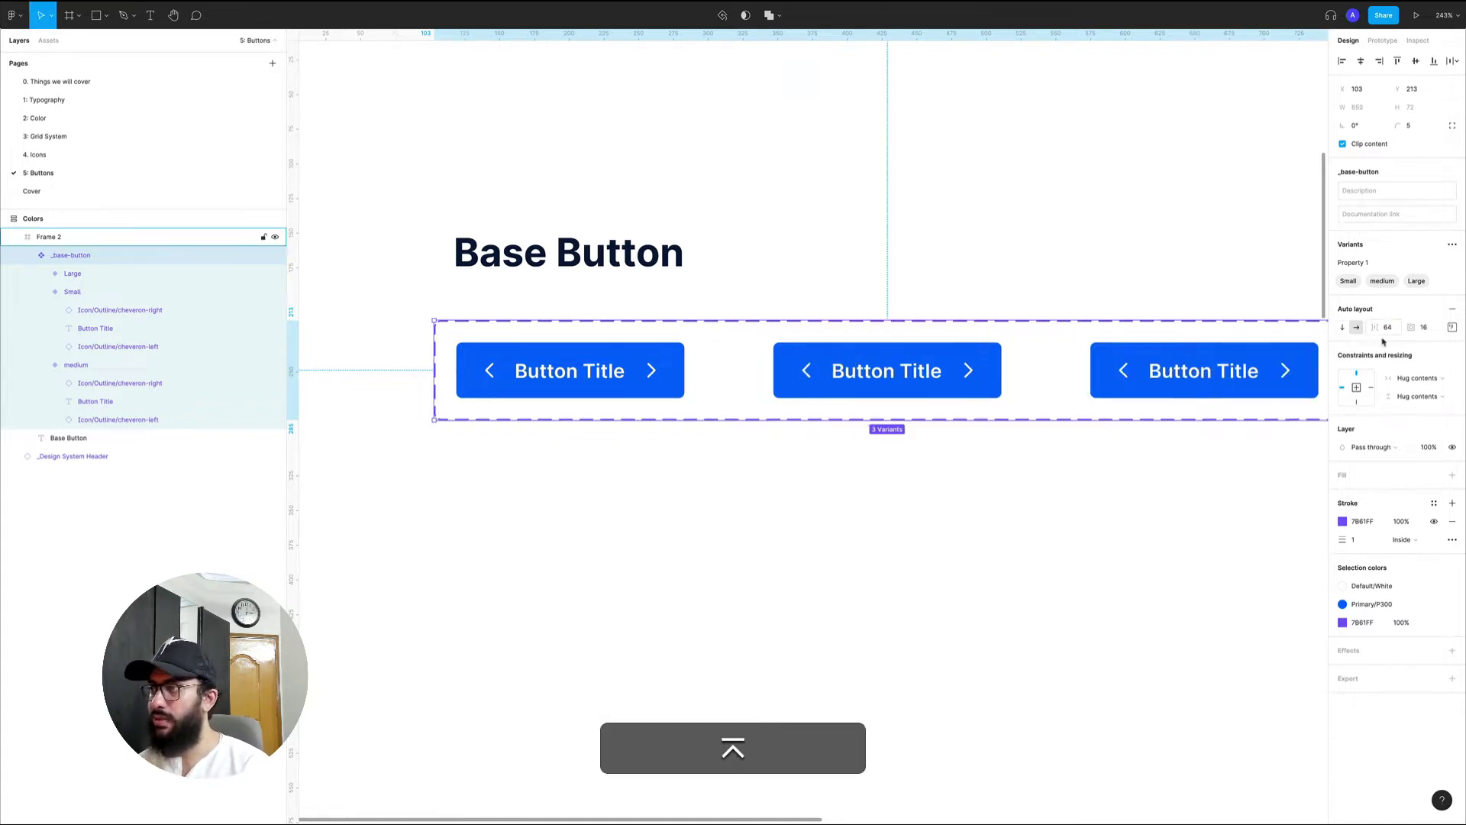
# - Set the component set's item spacing to 40 and move the Small variant ahead of the medium one
pyautogui.click(1386, 326)
pyautogui.write('40')
pyautogui.press('Return')
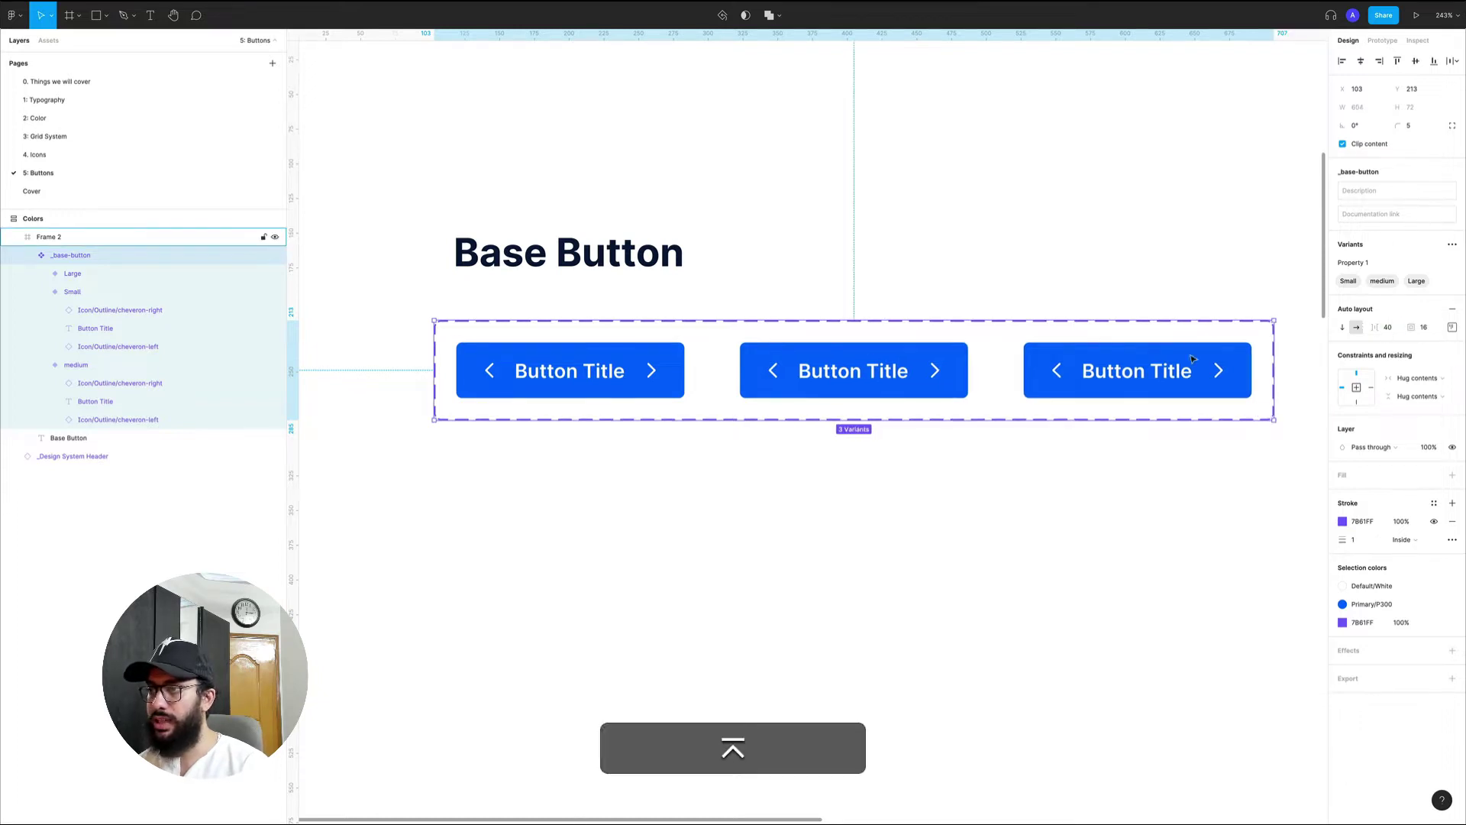
pyautogui.click(794, 366)
pyautogui.press('Left')
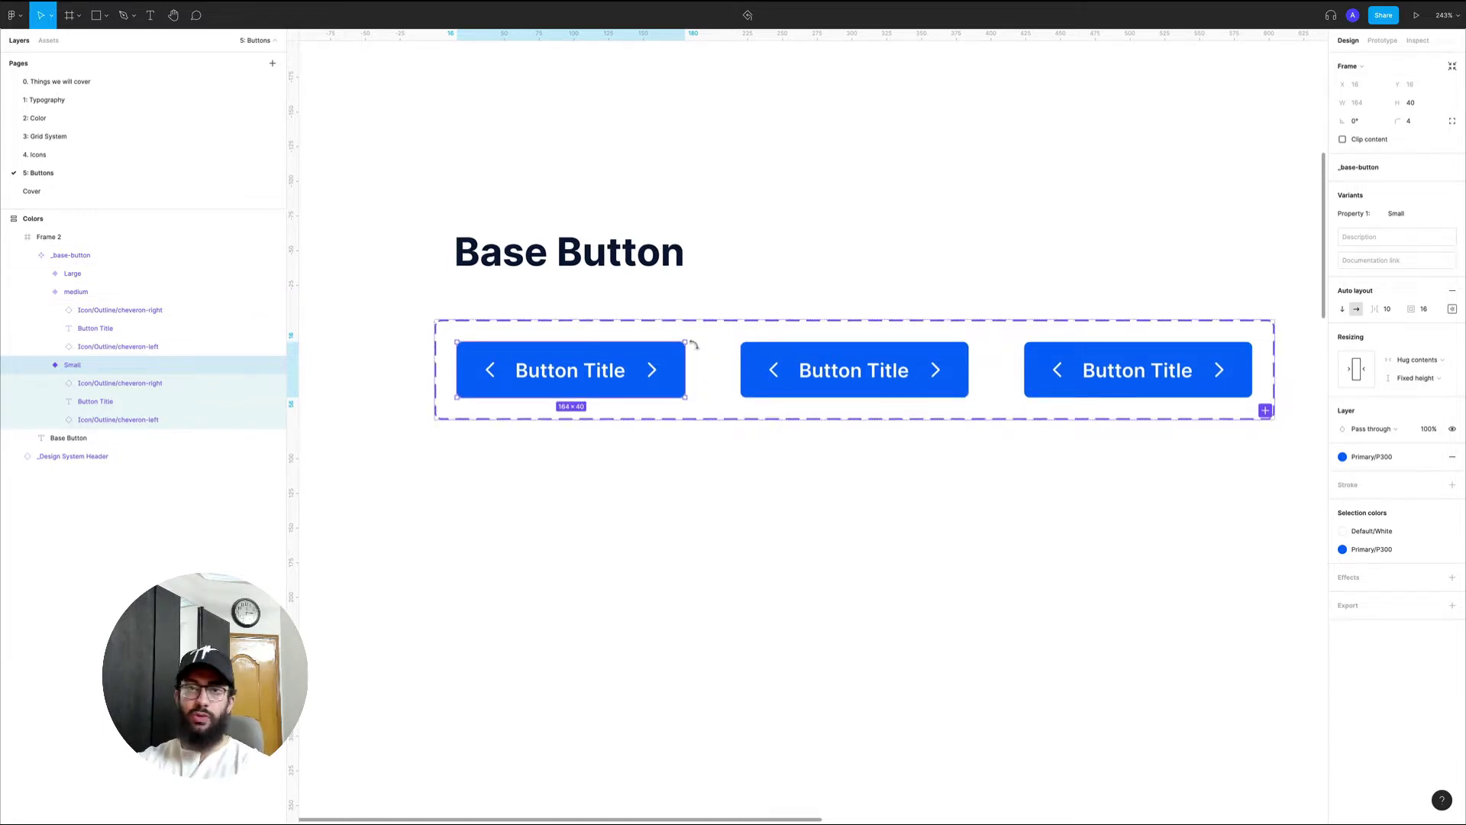
# - Apply the Small/Semibold text style to the Small variant's title
pyautogui.doubleClick(571, 370)
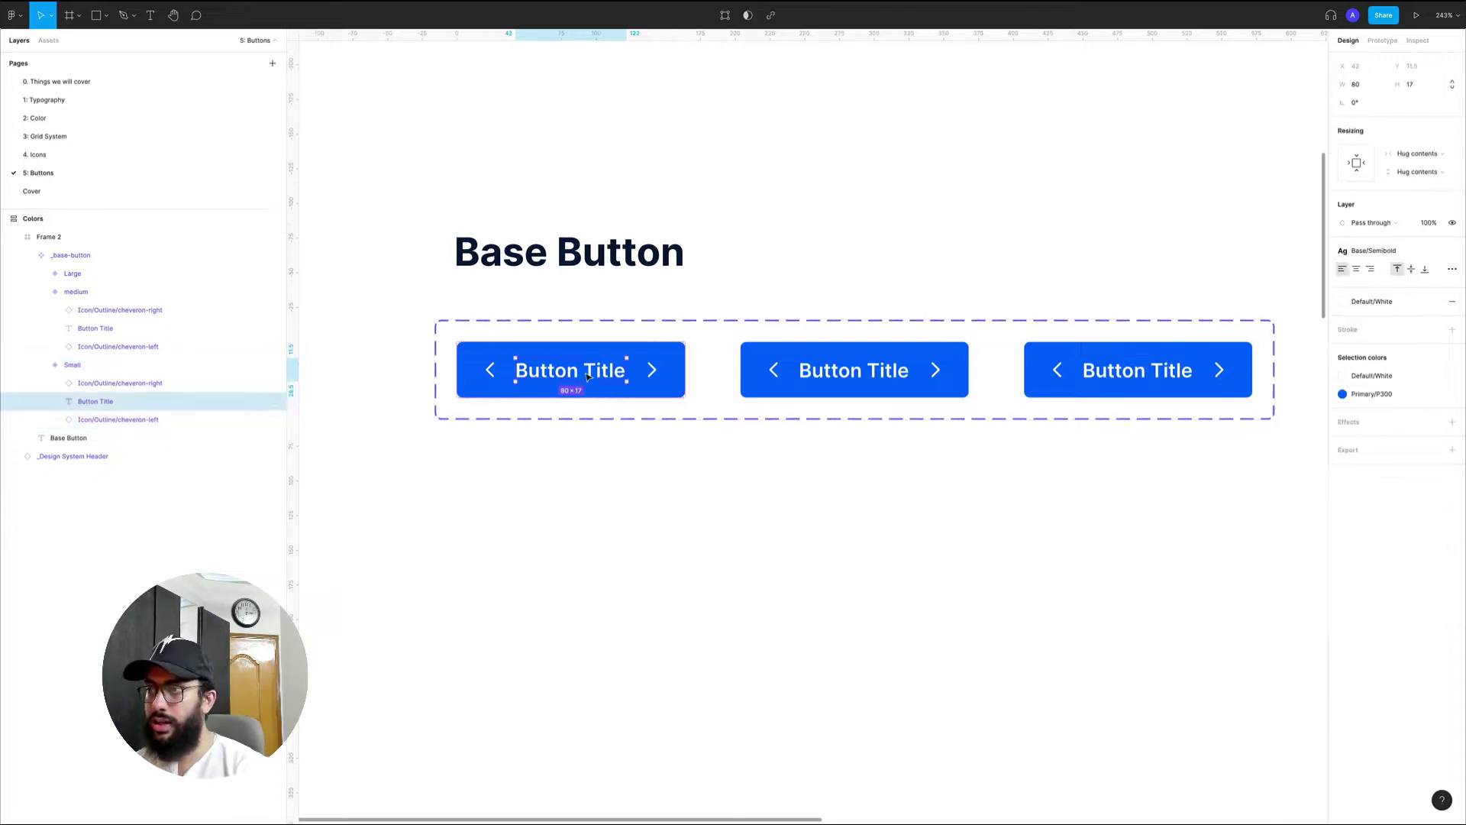
pyautogui.click(1404, 258)
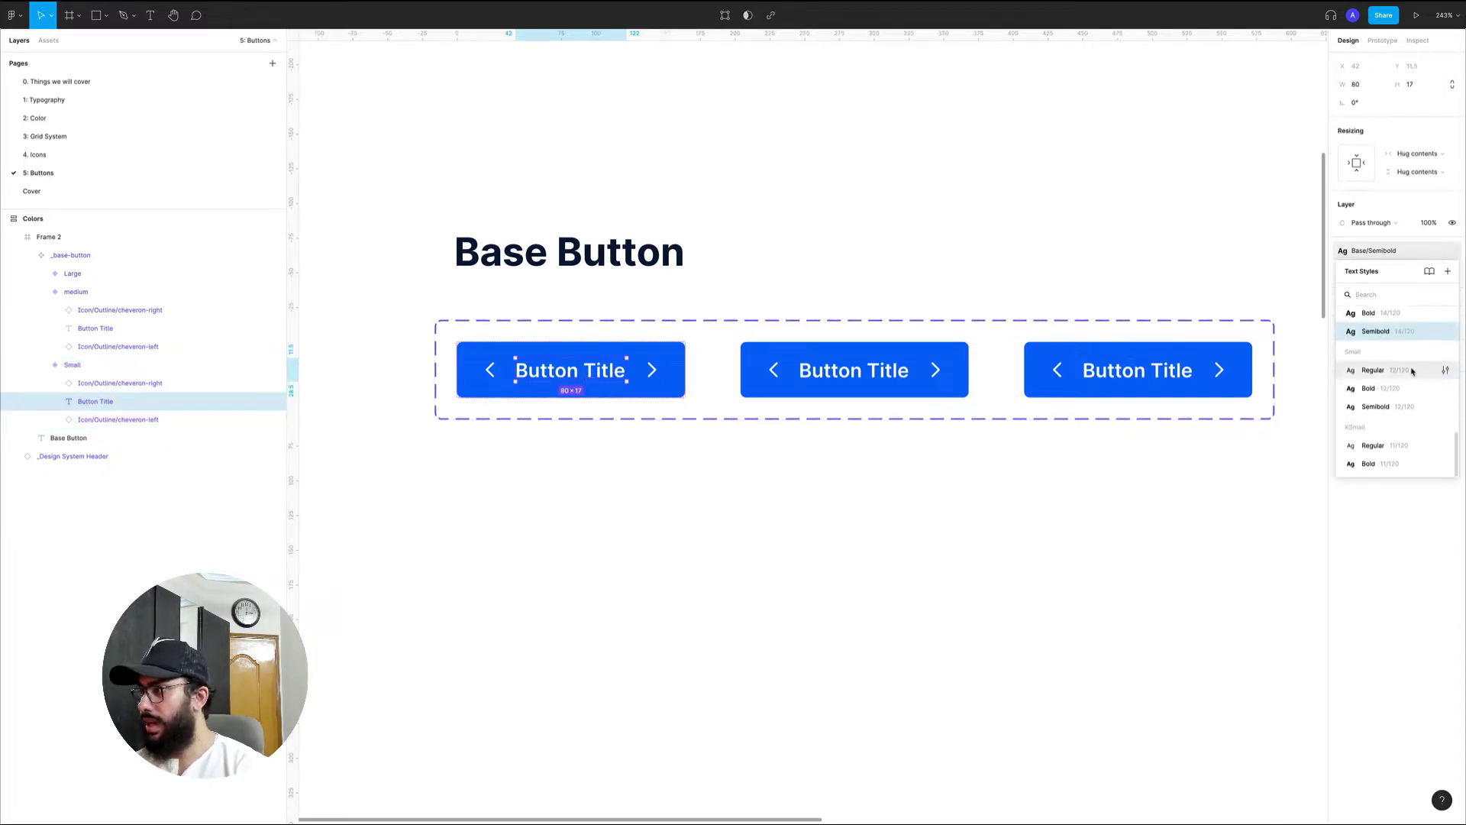
pyautogui.click(1393, 406)
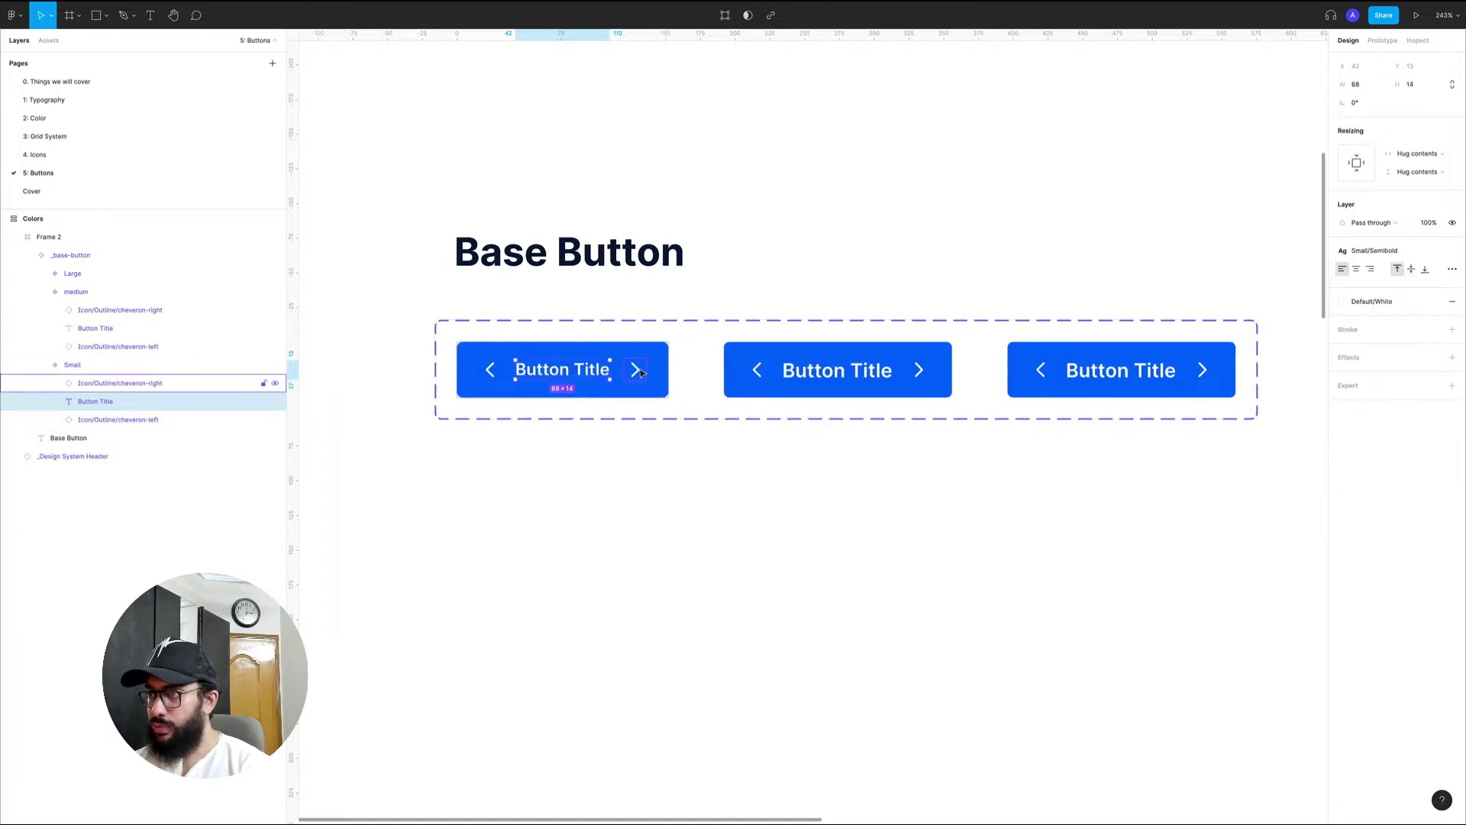
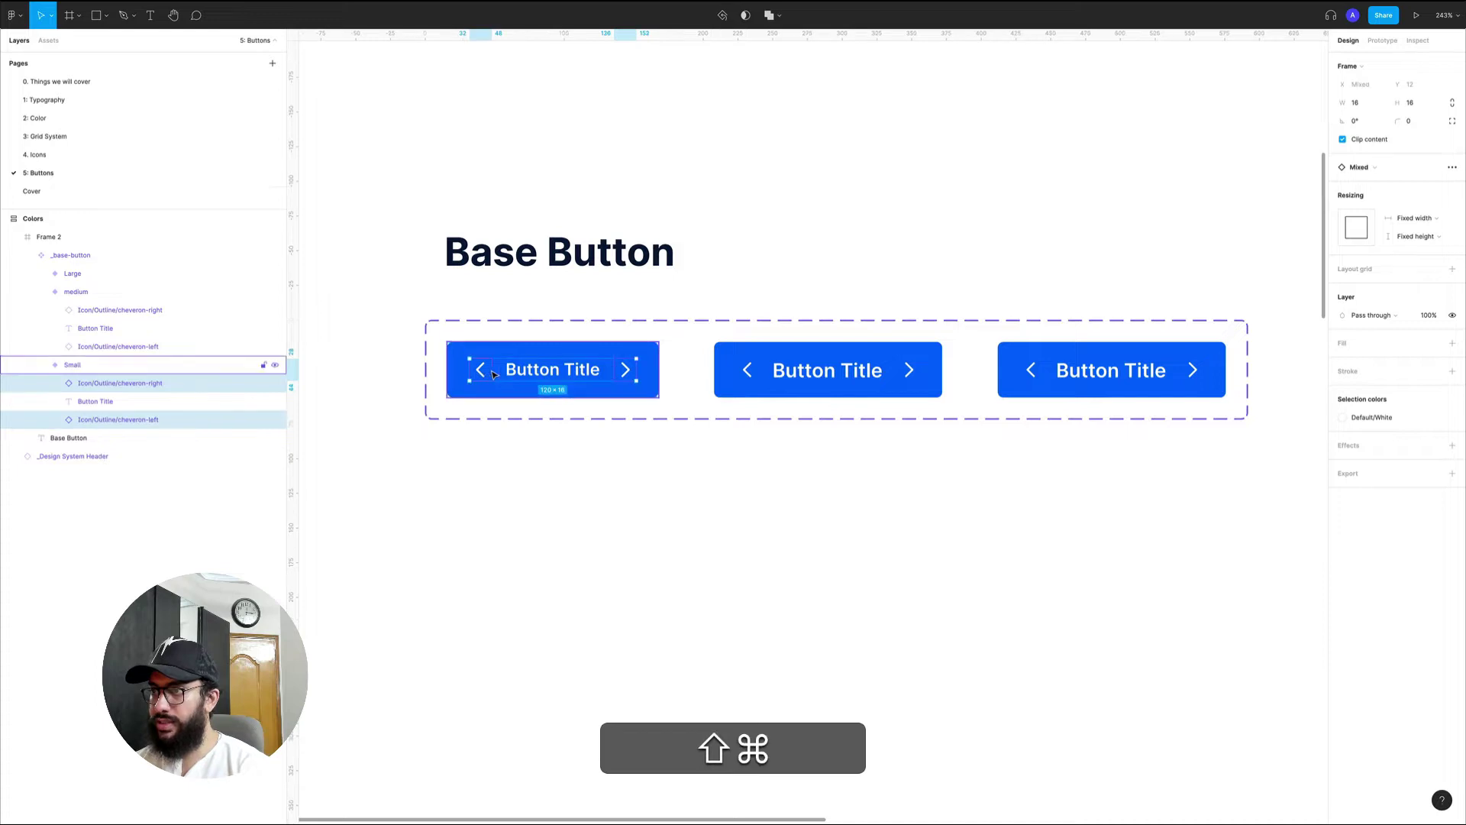
# - Scale both chevron icons in the Small variant to a width of 14
pyautogui.press('super+shift+s')
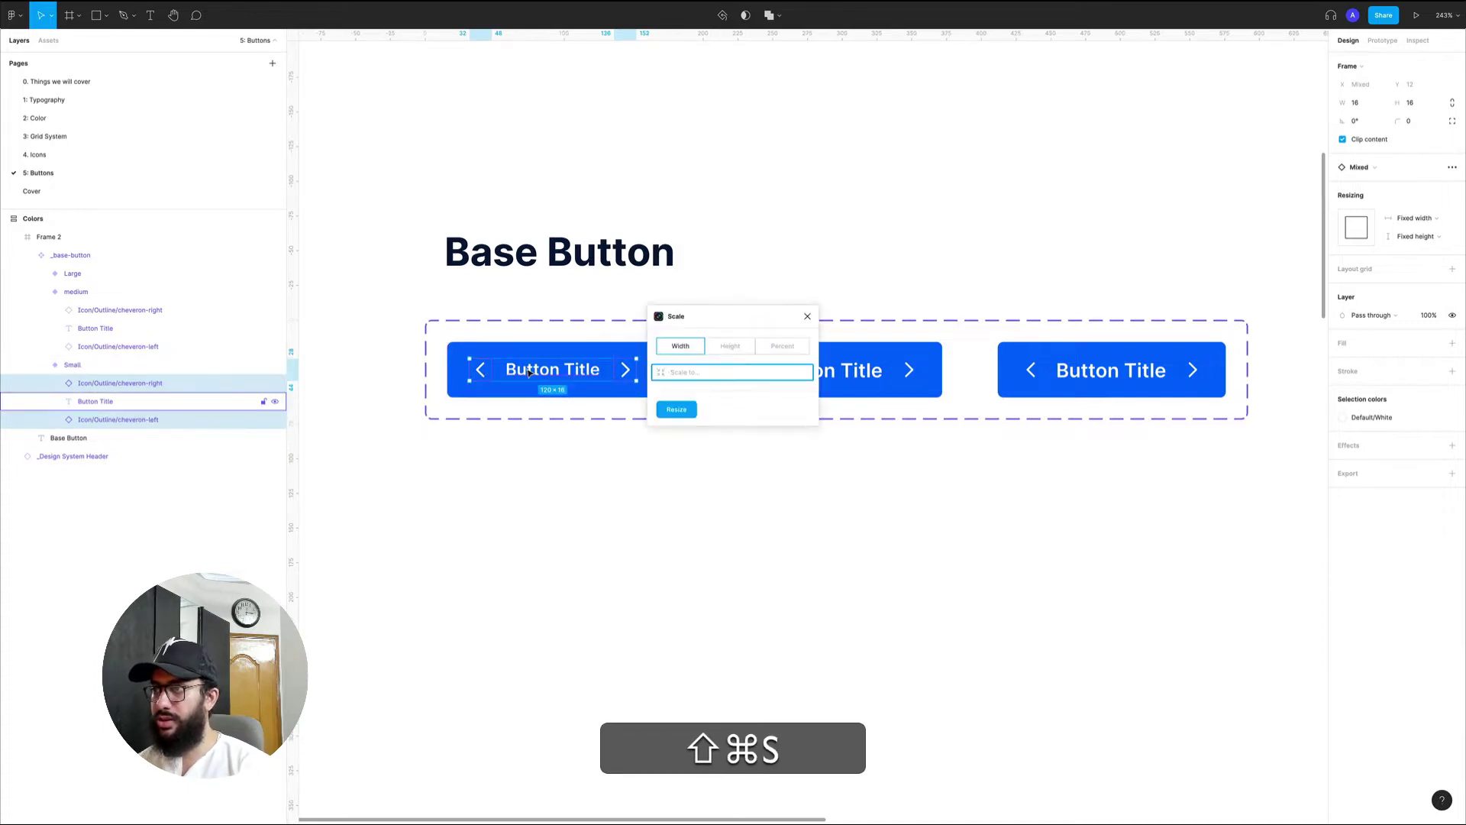
pyautogui.write('14')
pyautogui.press('Return')
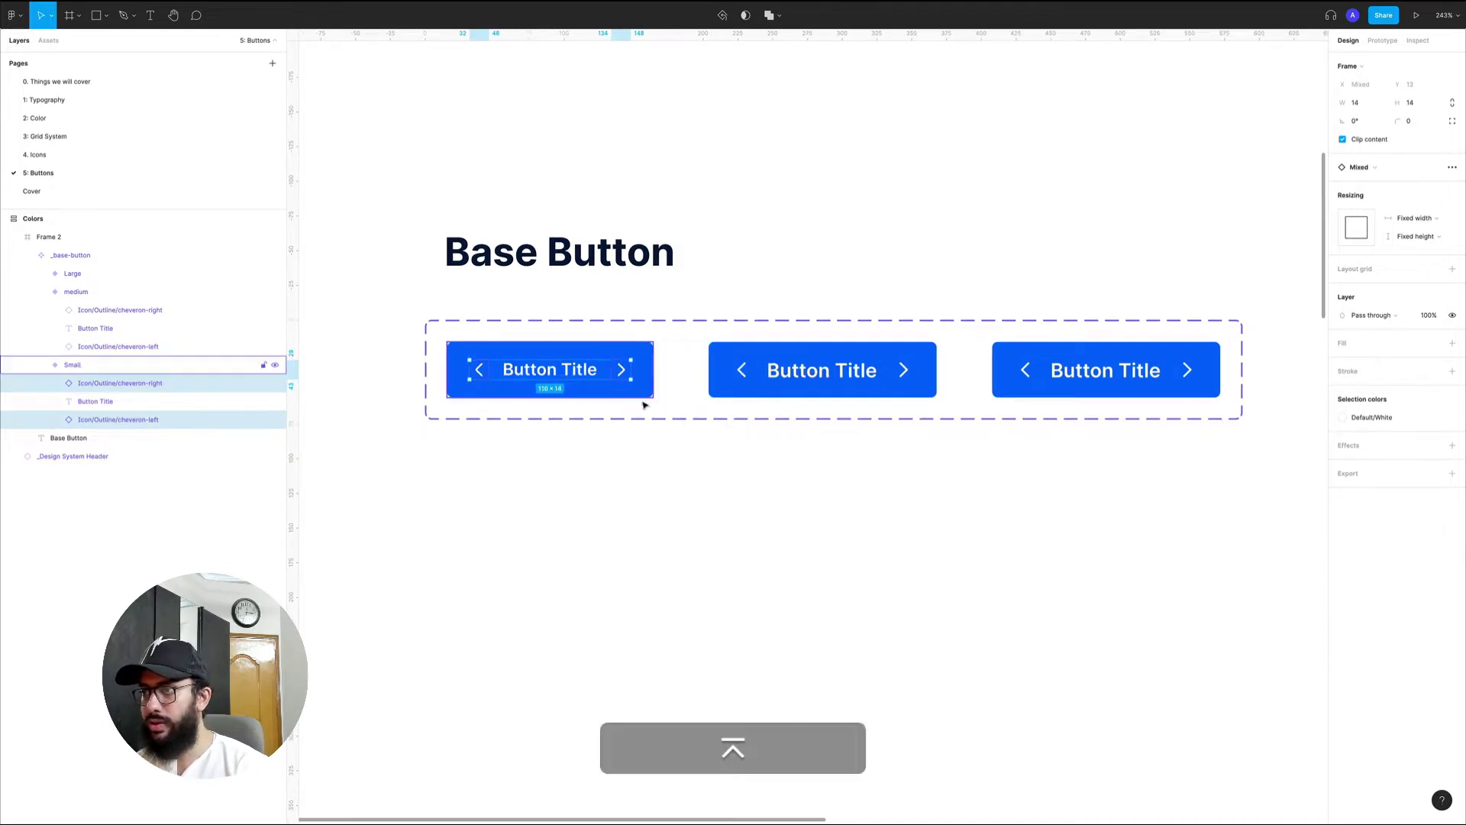
pyautogui.click(665, 418)
# - Set the padding around the Small variant's items to 12
pyautogui.click(617, 379)
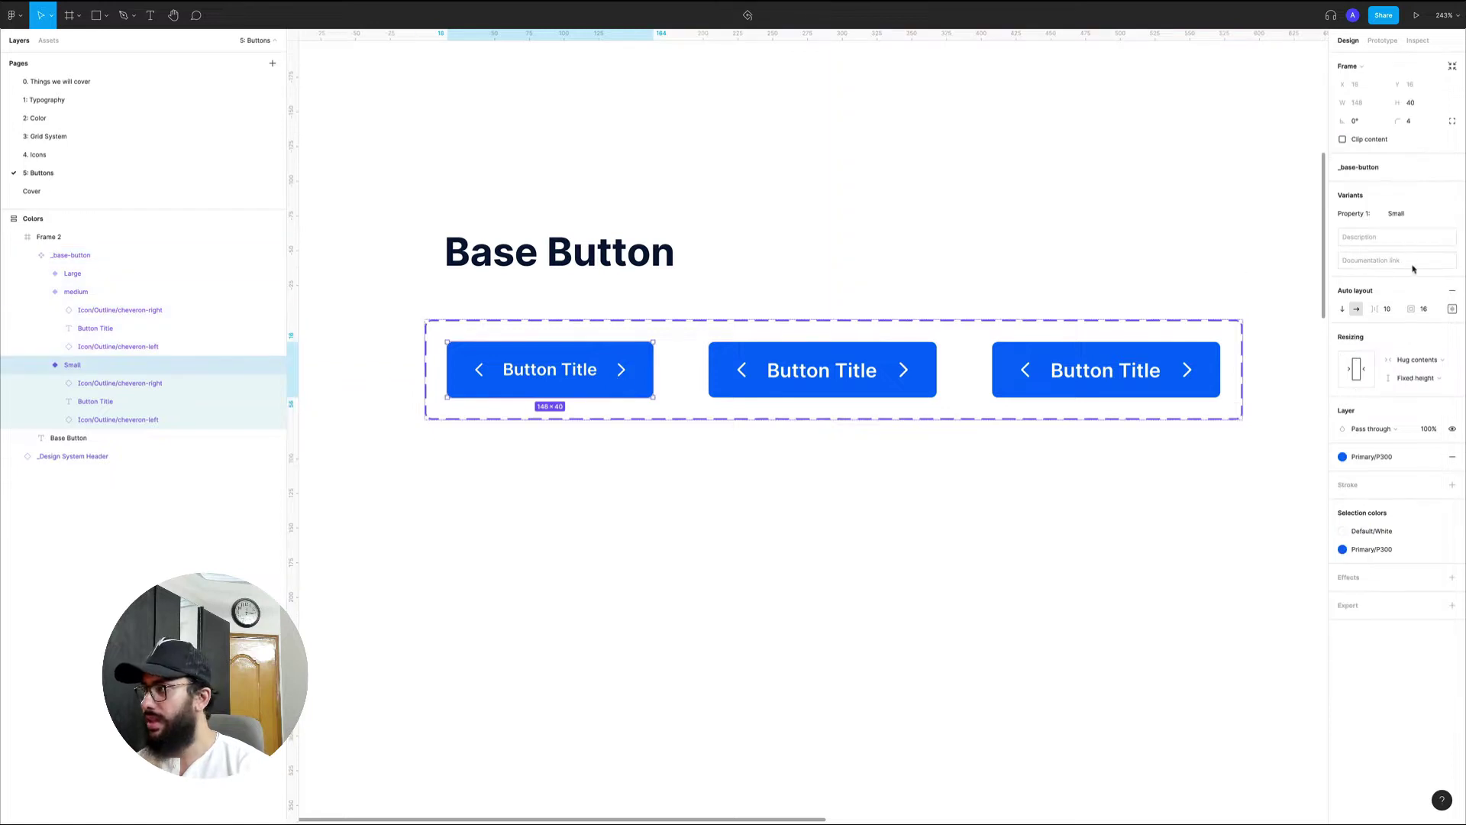
pyautogui.write('12')
pyautogui.press('Return')
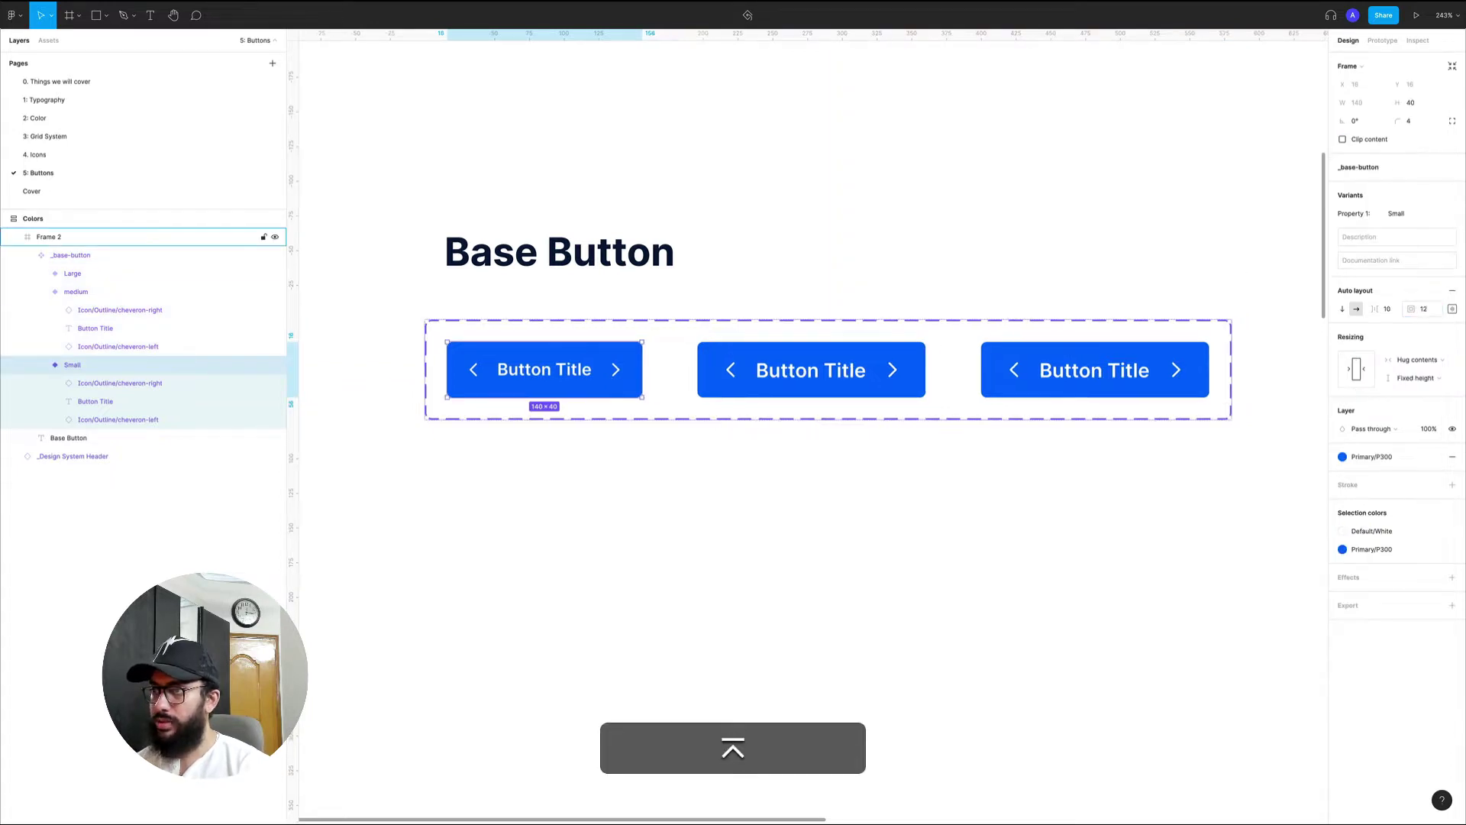
pyautogui.click(646, 384)
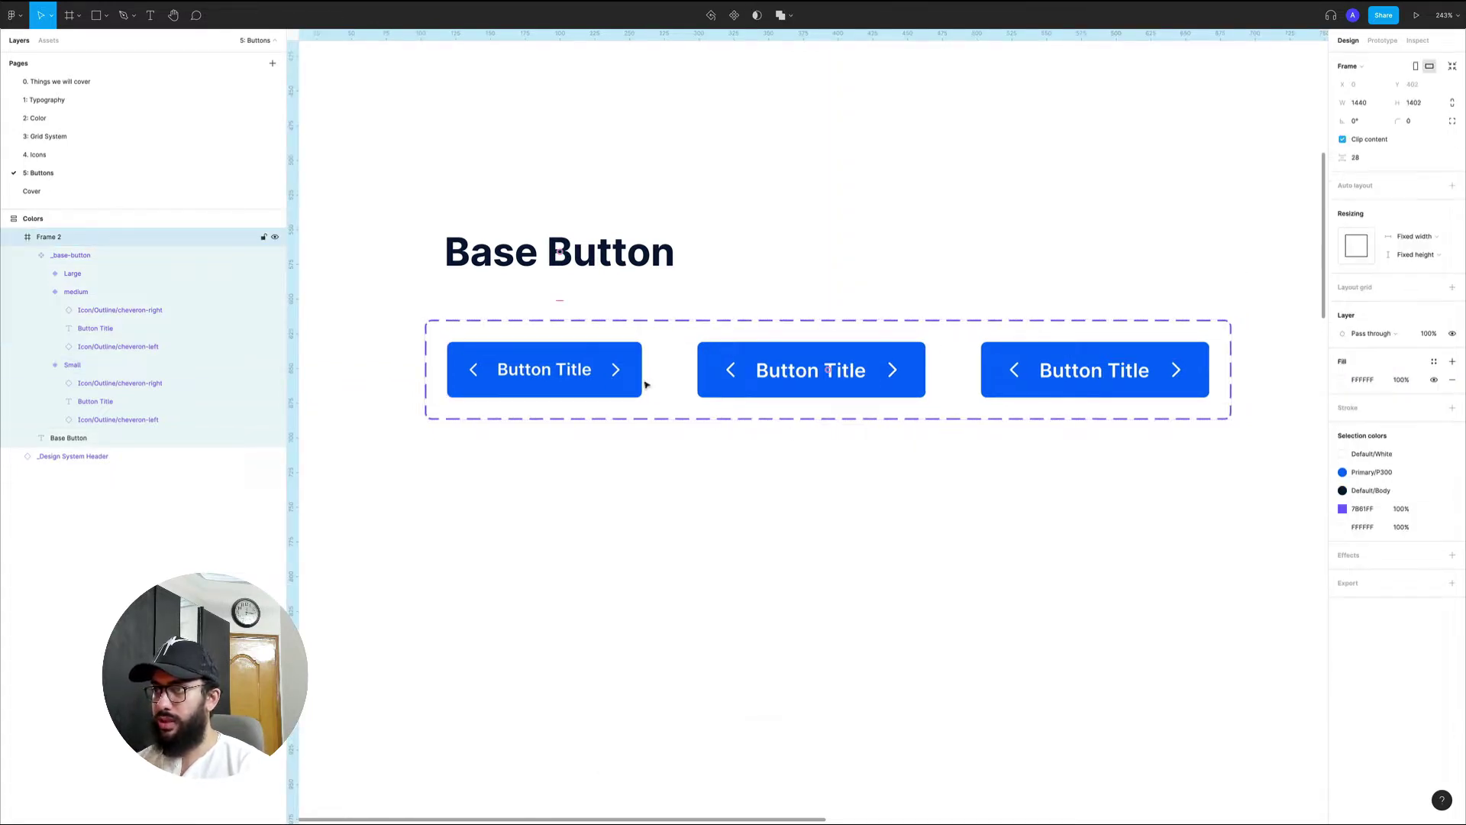
# - Reduce the Small variant's height to 32
pyautogui.click(589, 370)
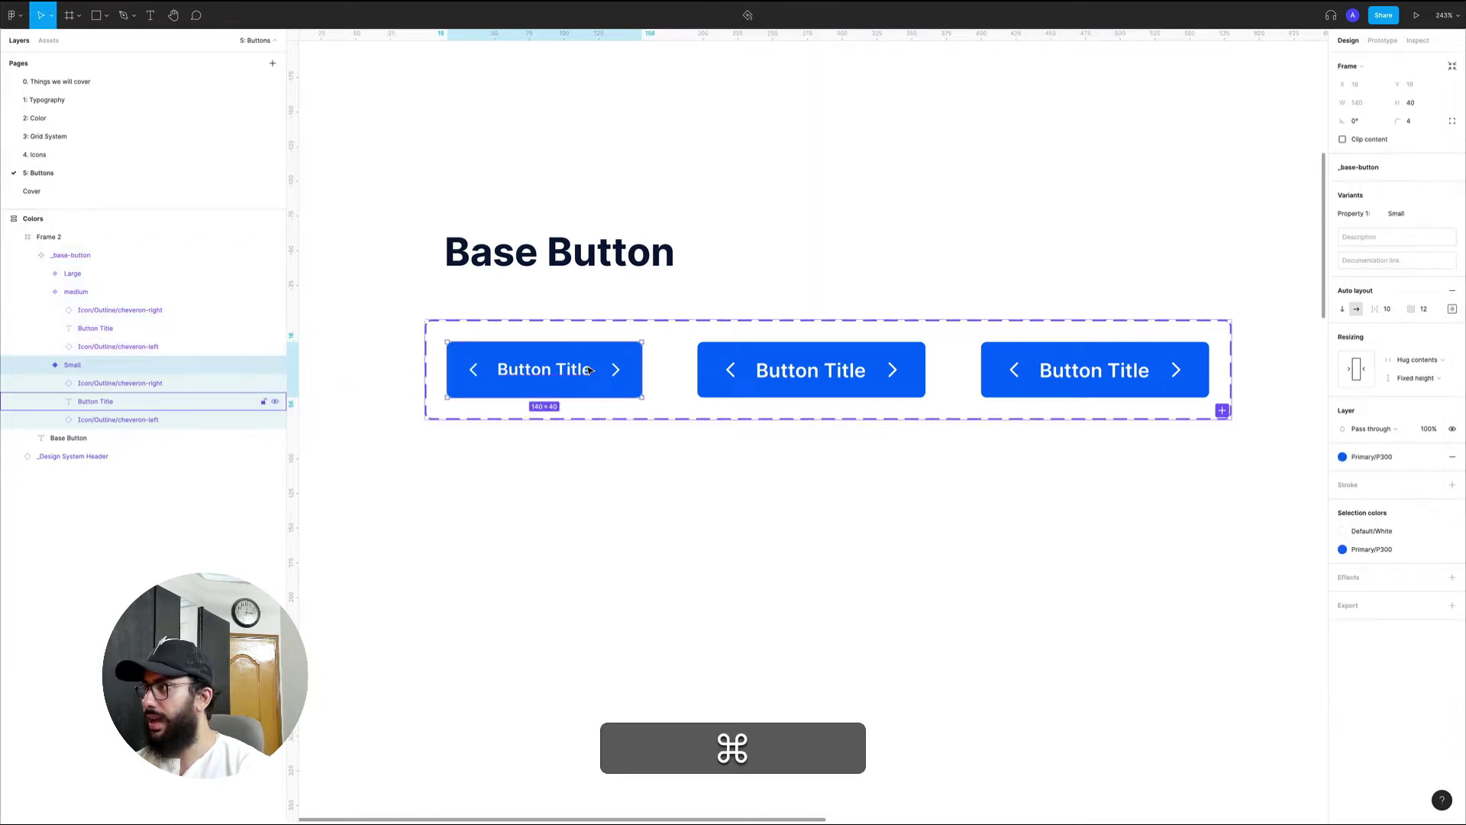
pyautogui.press('shift+super+Up')
pyautogui.press('v')
pyautogui.click(751, 435)
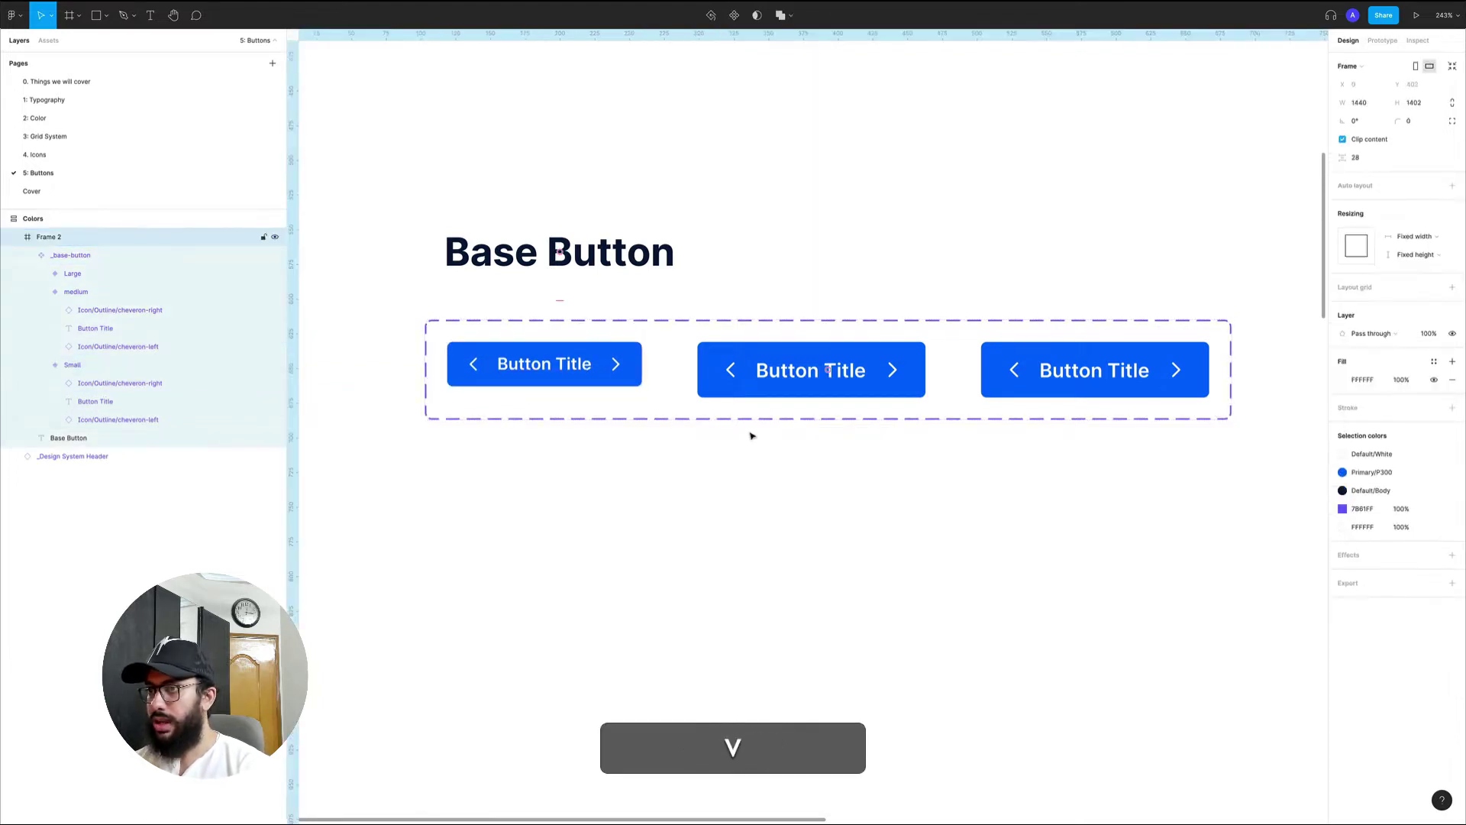
# - Set the spacing between items in the Small variant to 8
pyautogui.click(585, 360)
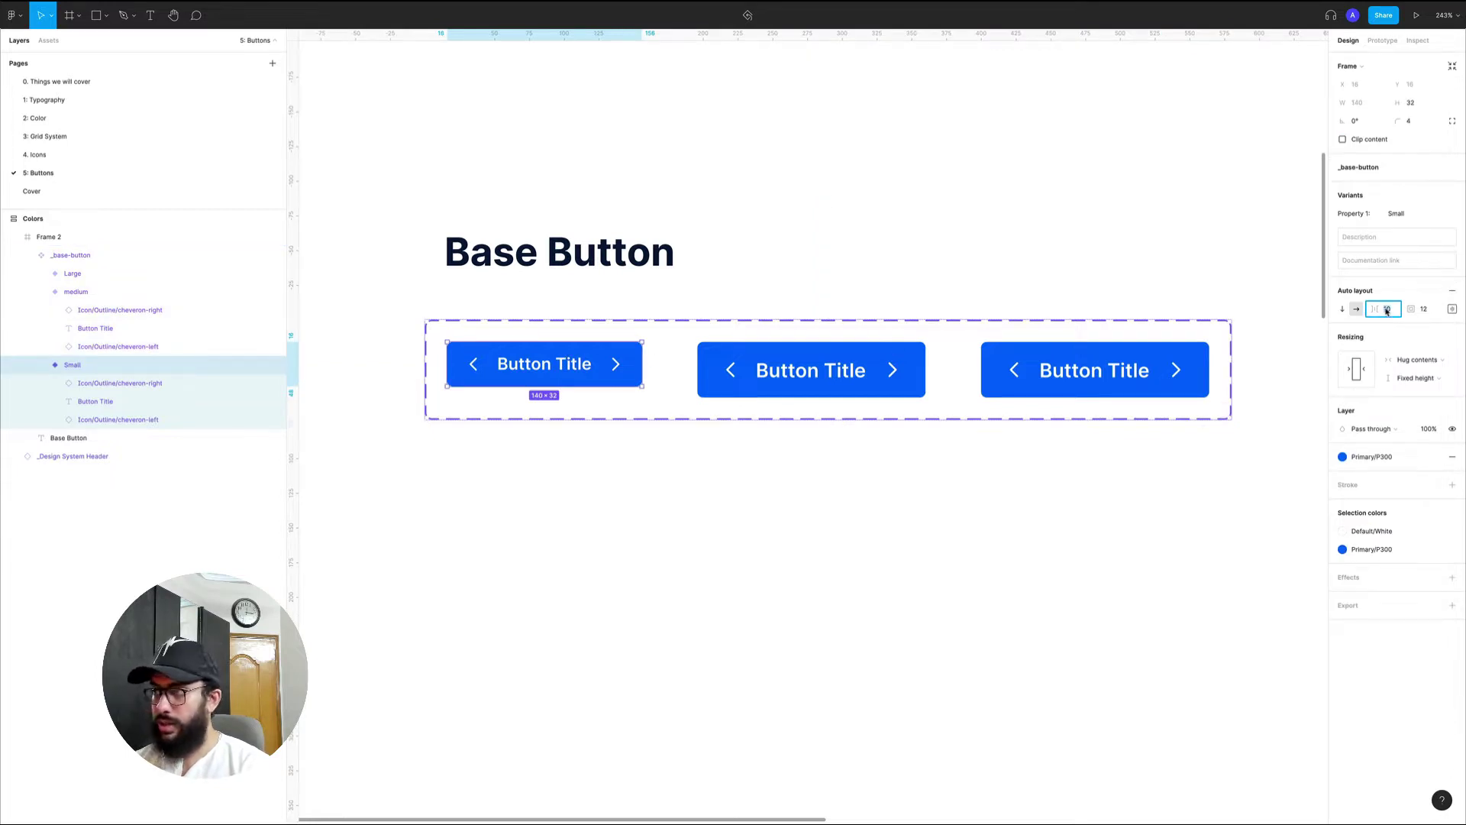
pyautogui.write('8')
pyautogui.press('Return')
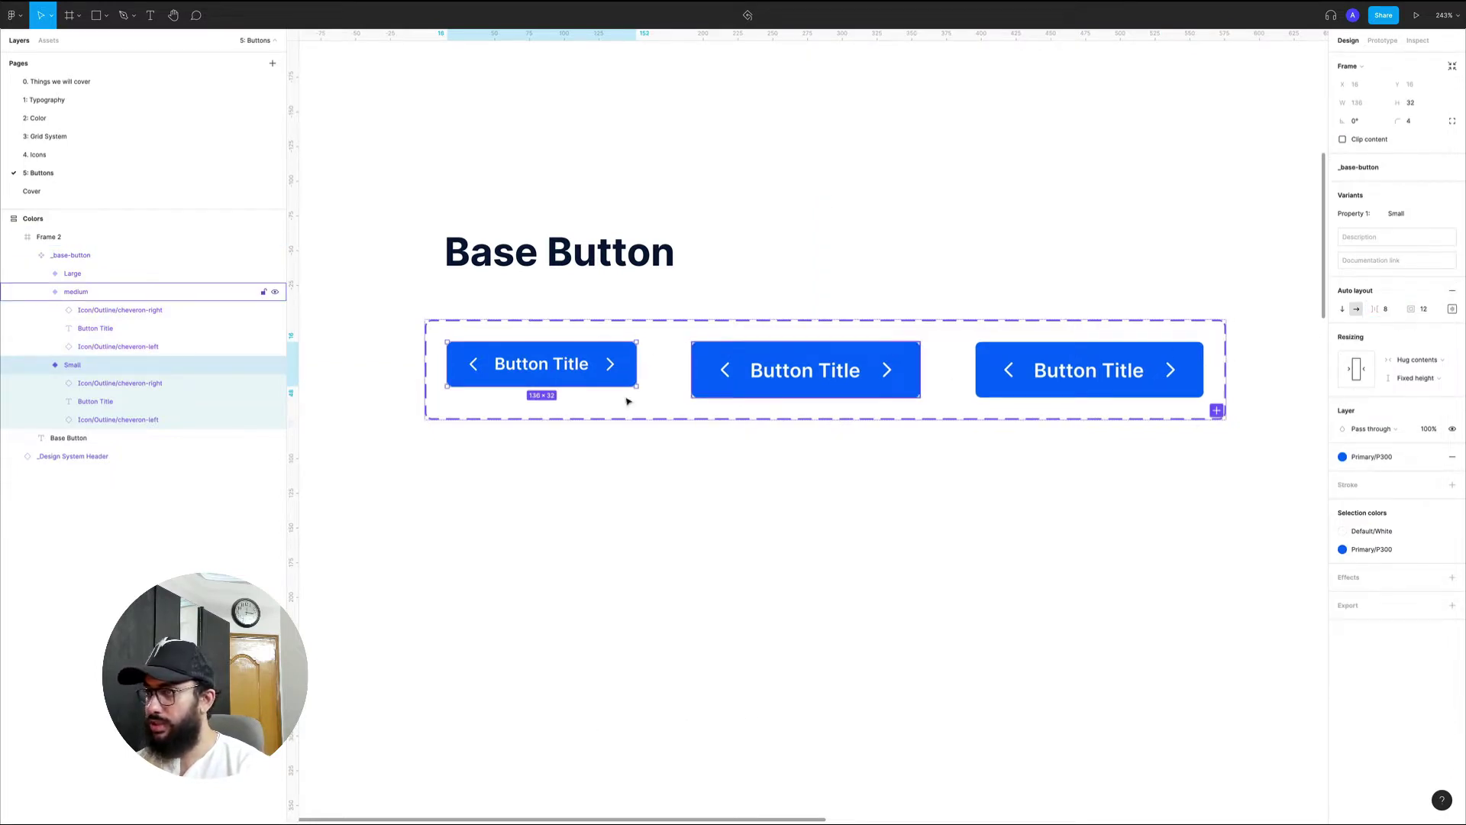
# - Check the available spacing sizes on the Grid System page and return to the Buttons page
pyautogui.click(773, 364)
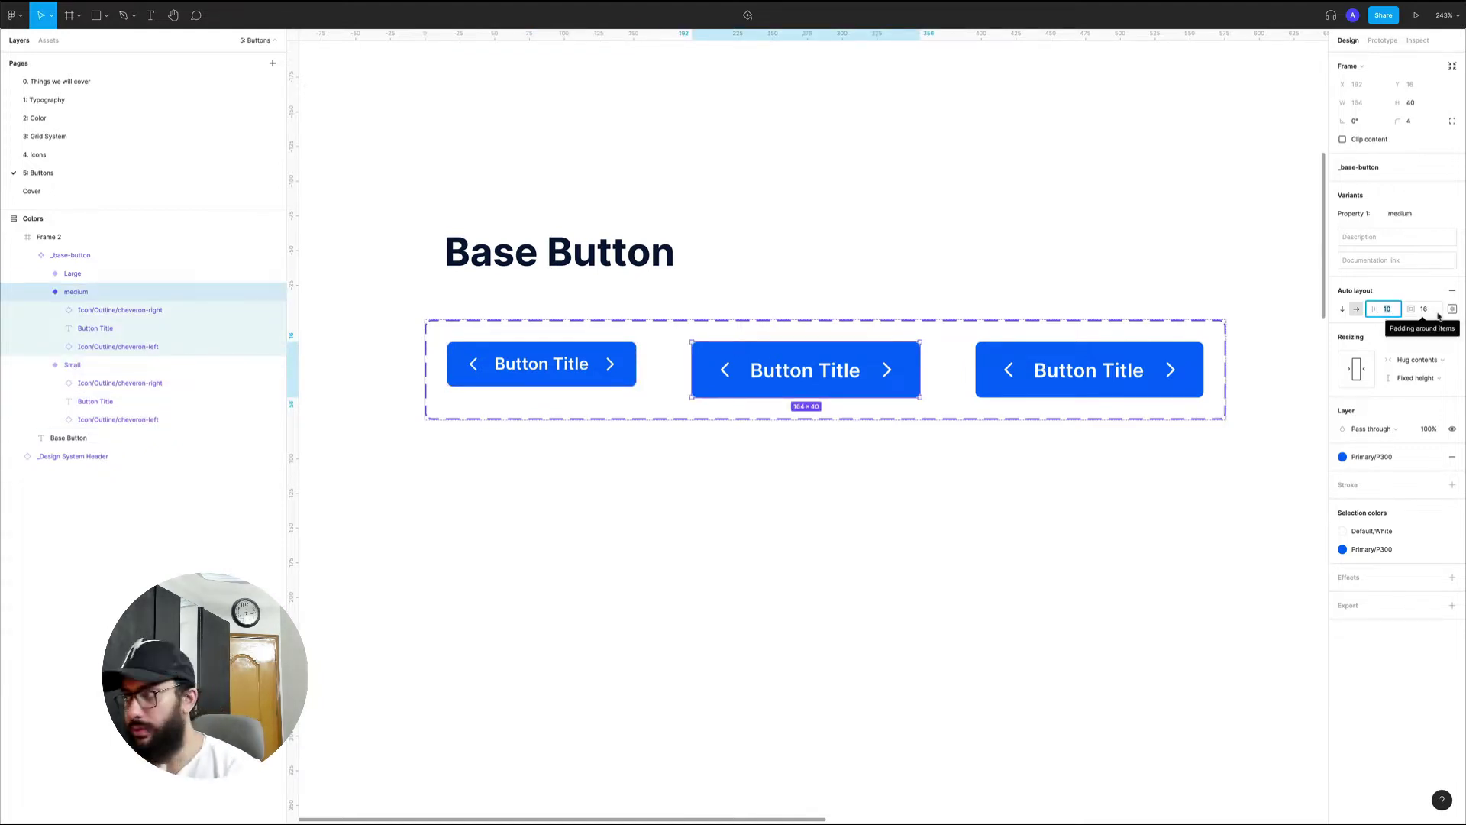
pyautogui.click(190, 136)
pyautogui.press('z')
pyautogui.click(398, 501)
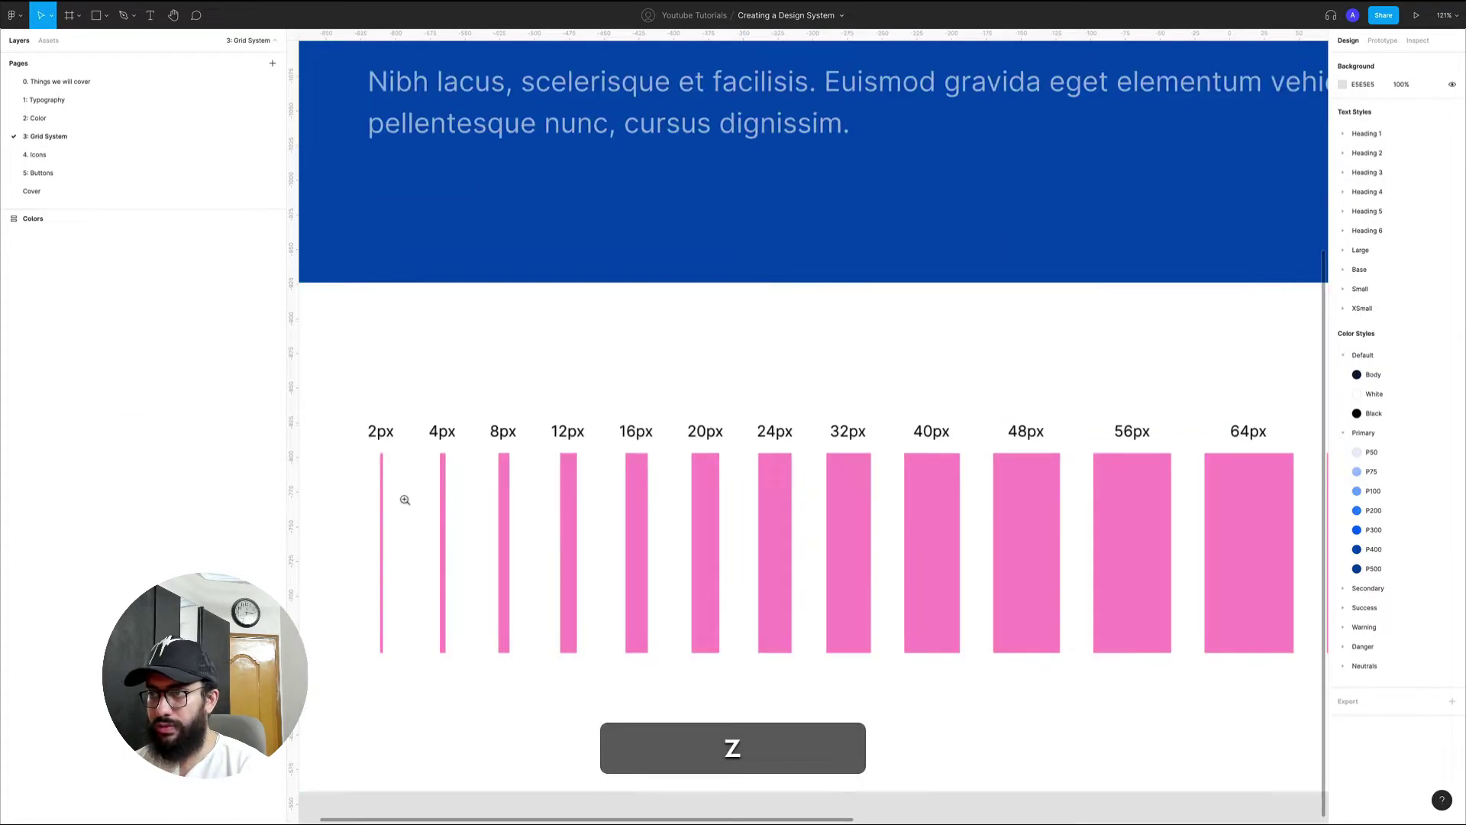
pyautogui.click(80, 166)
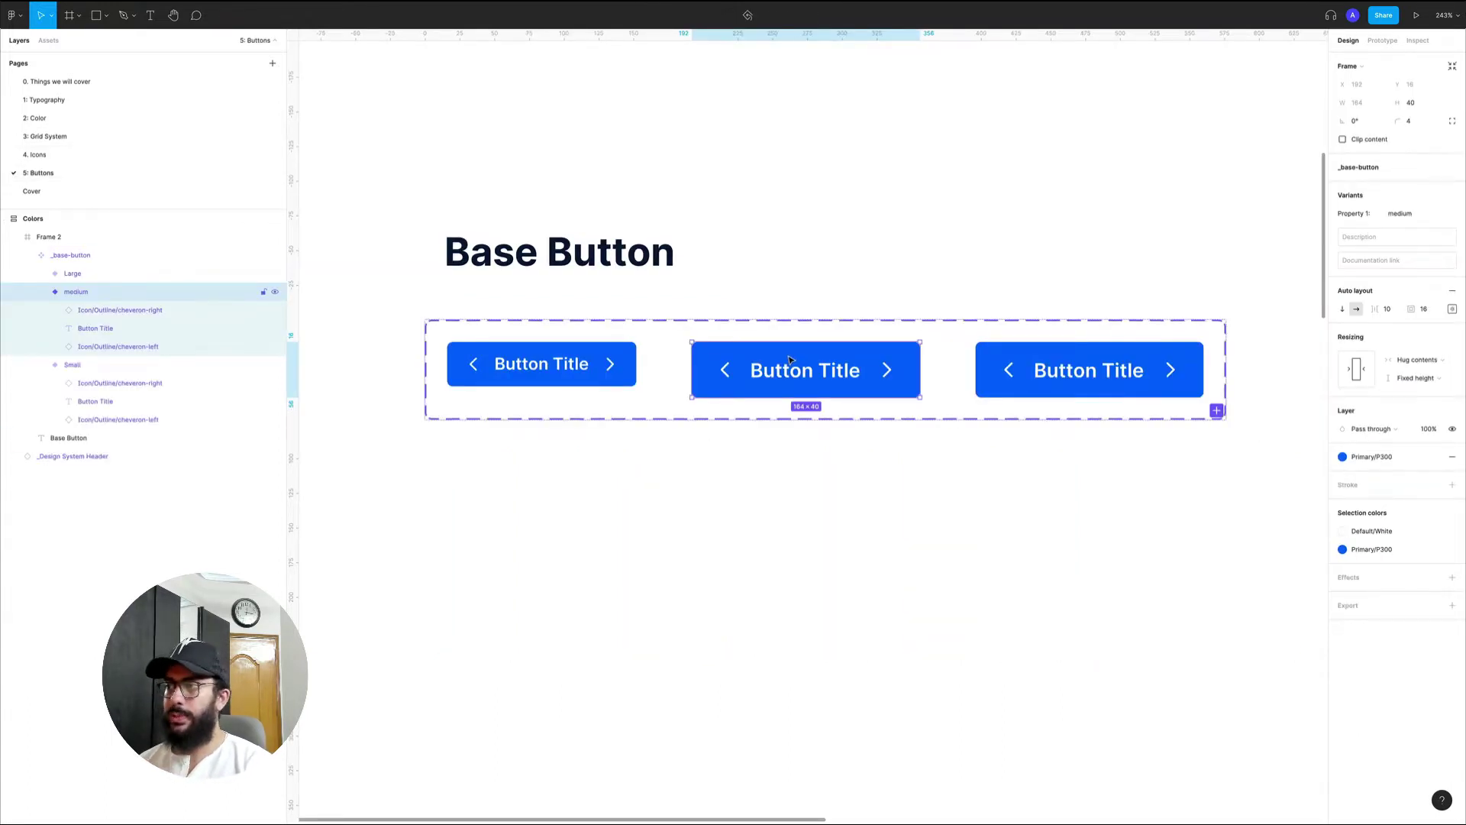
# - Set the spacing between items in the Large variant to 12
pyautogui.click(1053, 381)
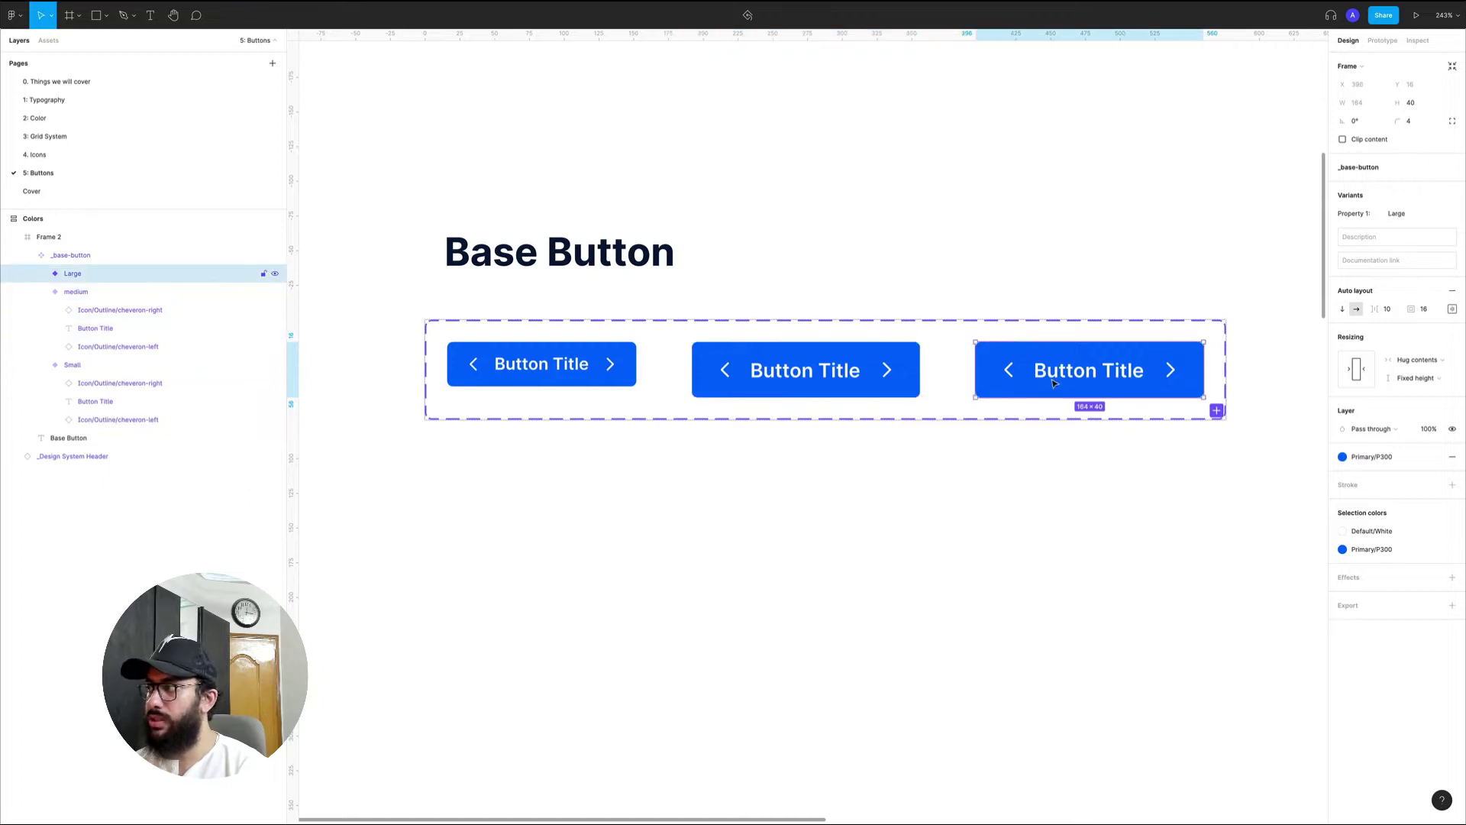
pyautogui.write('12')
pyautogui.press('Return')
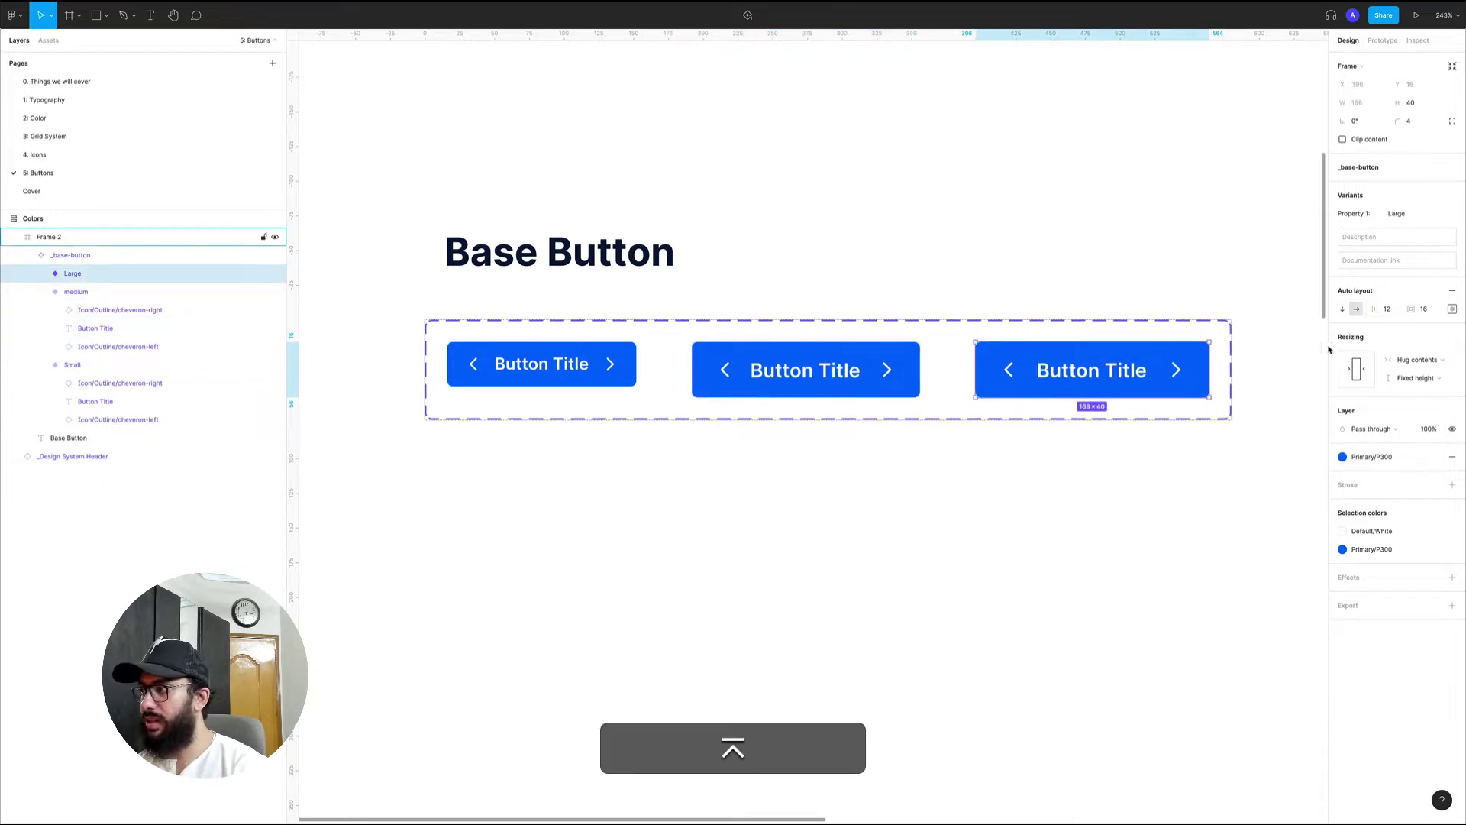
# - Apply the Large/Semibold text style to the Large variant's title
pyautogui.doubleClick(1065, 368)
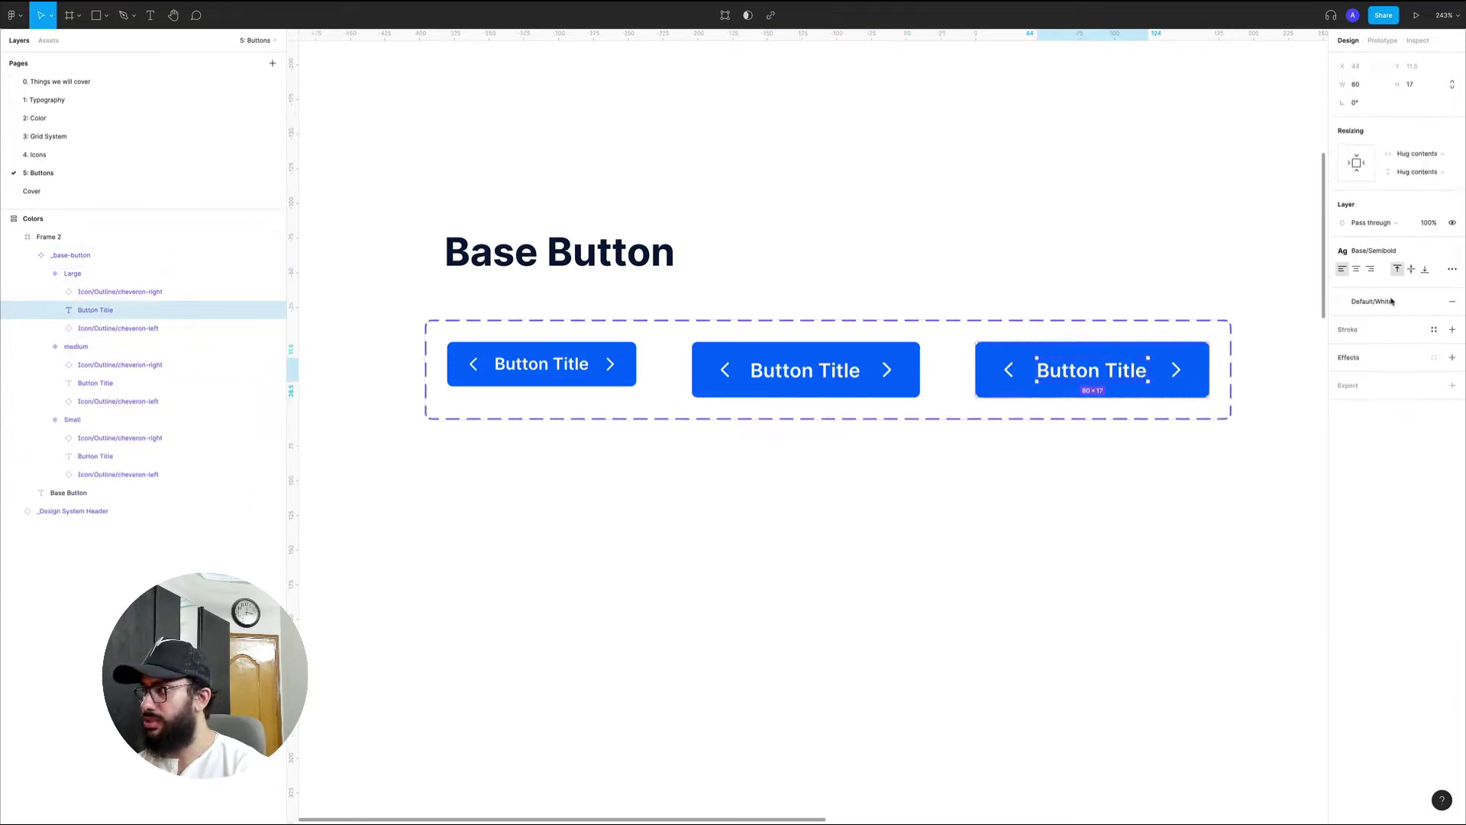
pyautogui.click(1375, 251)
pyautogui.scroll(1, 1404, 405)
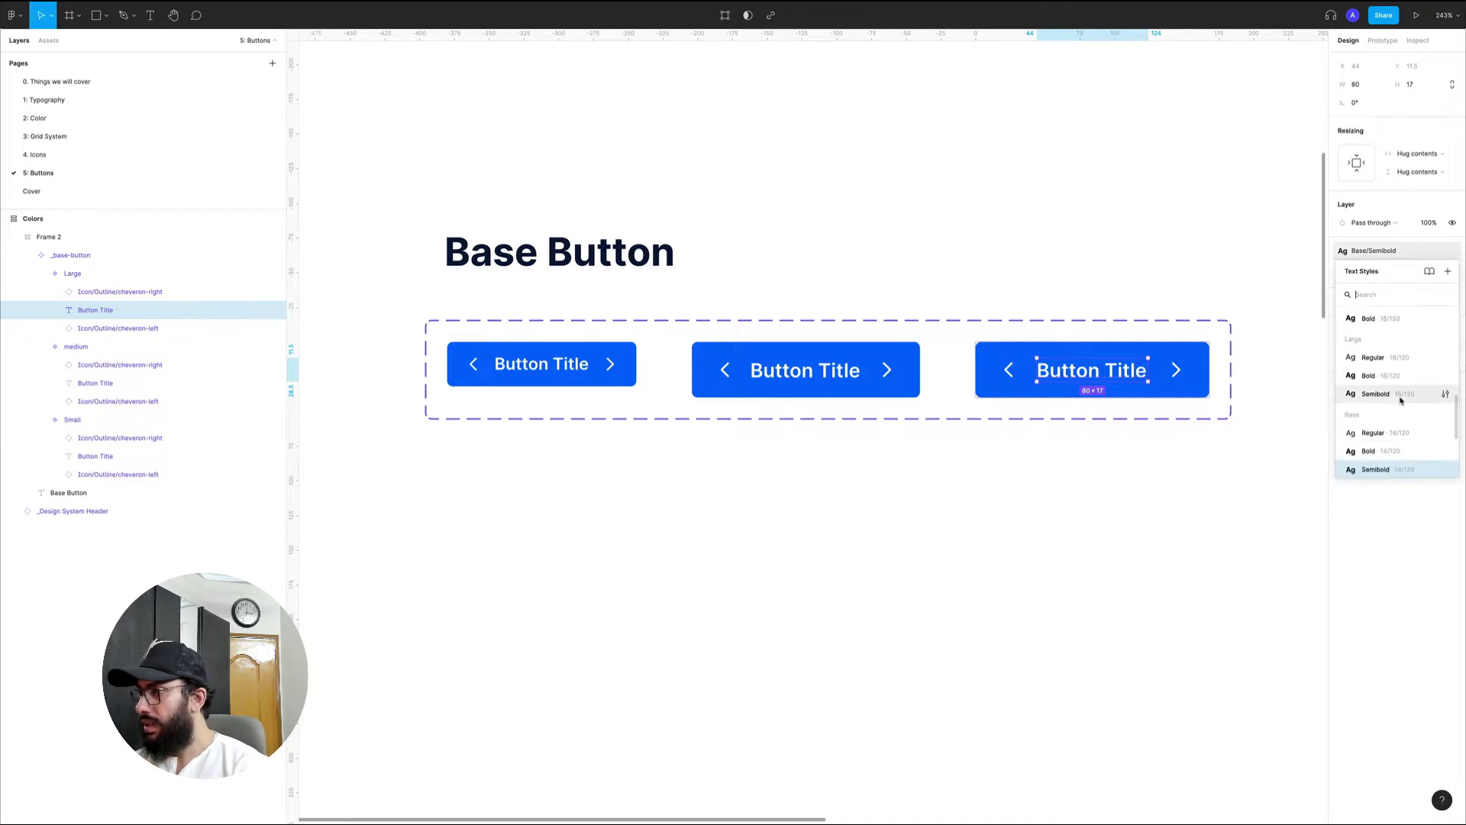
pyautogui.click(1399, 394)
# - Scale both chevron icons in the Large variant to a width of 20
pyautogui.click(1189, 372)
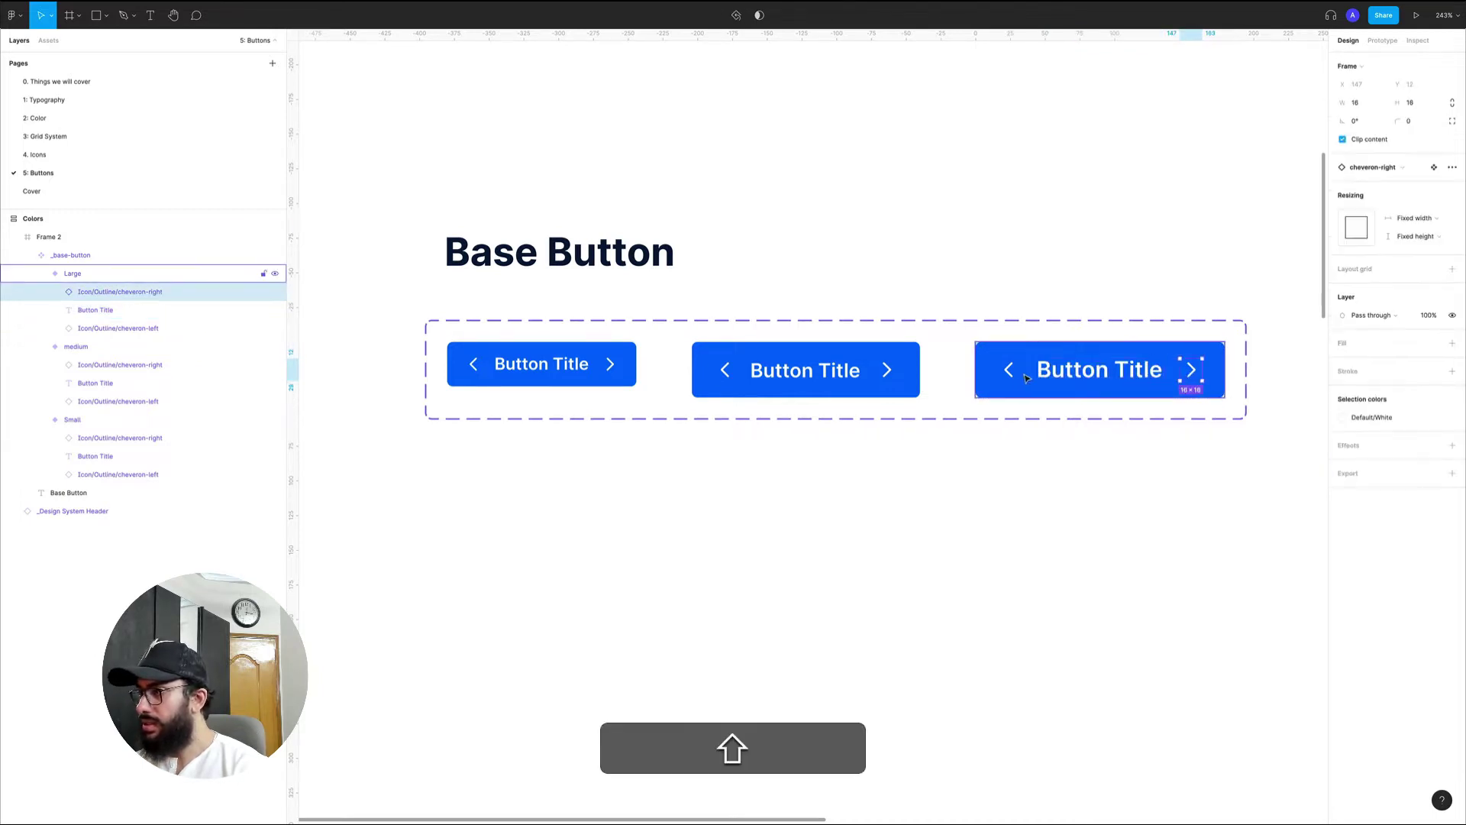
pyautogui.keyDown('shift'); pyautogui.click(1008, 369); pyautogui.keyUp('shift')
pyautogui.press('shift+super+s')
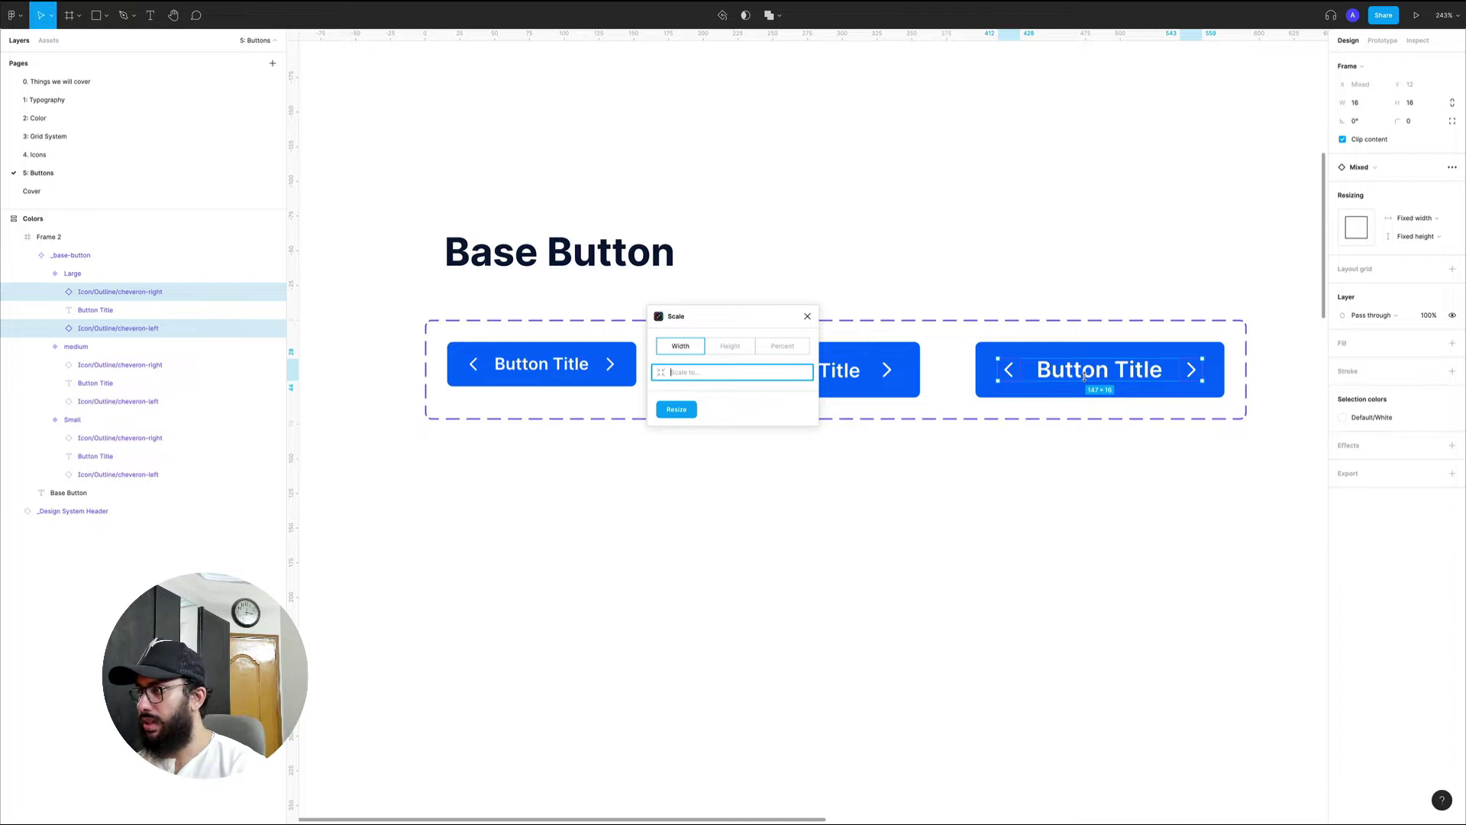
pyautogui.write('10')
pyautogui.press('Return')
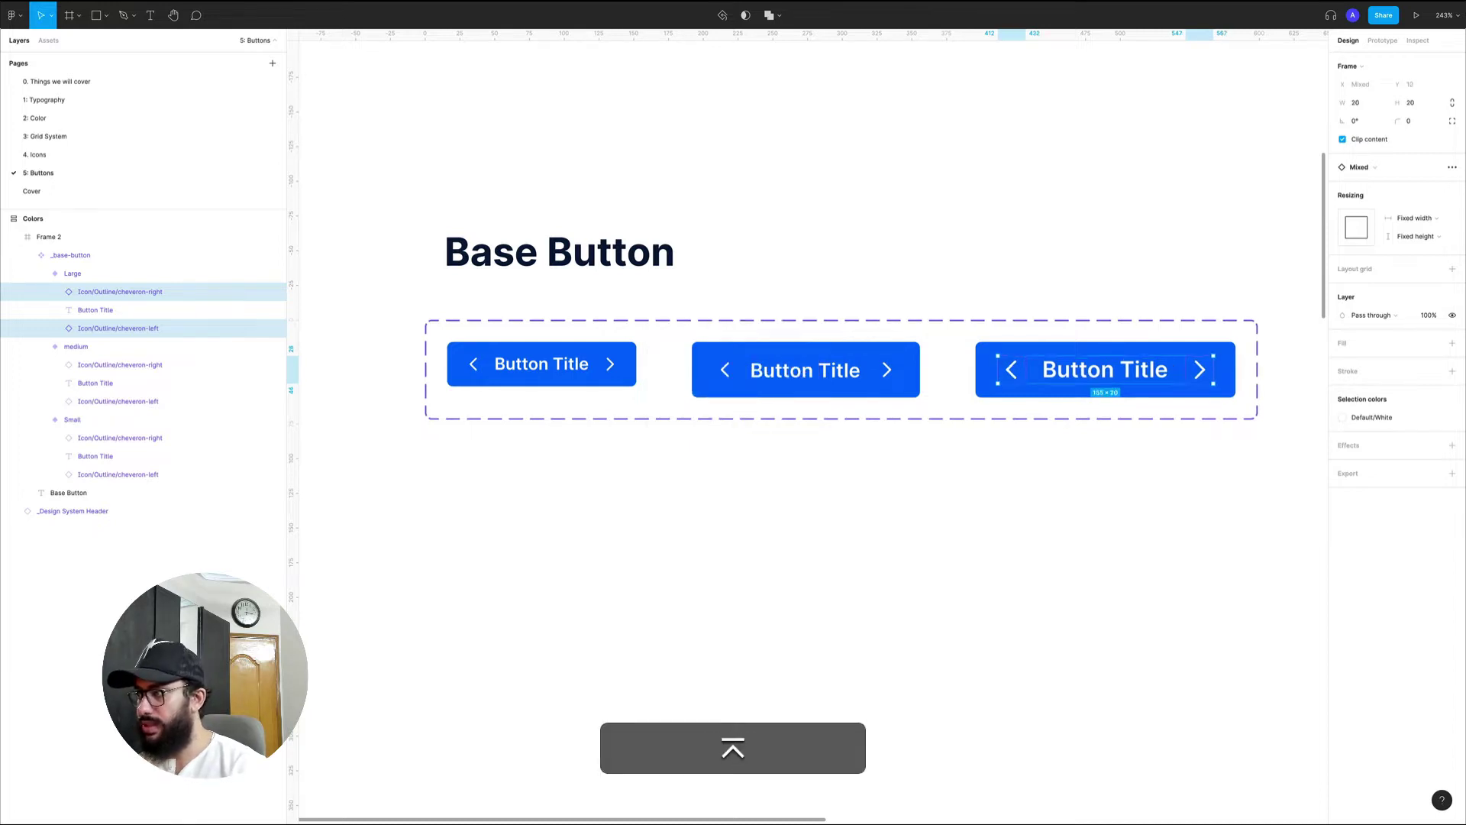
pyautogui.click(1267, 432)
pyautogui.moveTo(1222, 408); pyautogui.dragTo(992, 397)
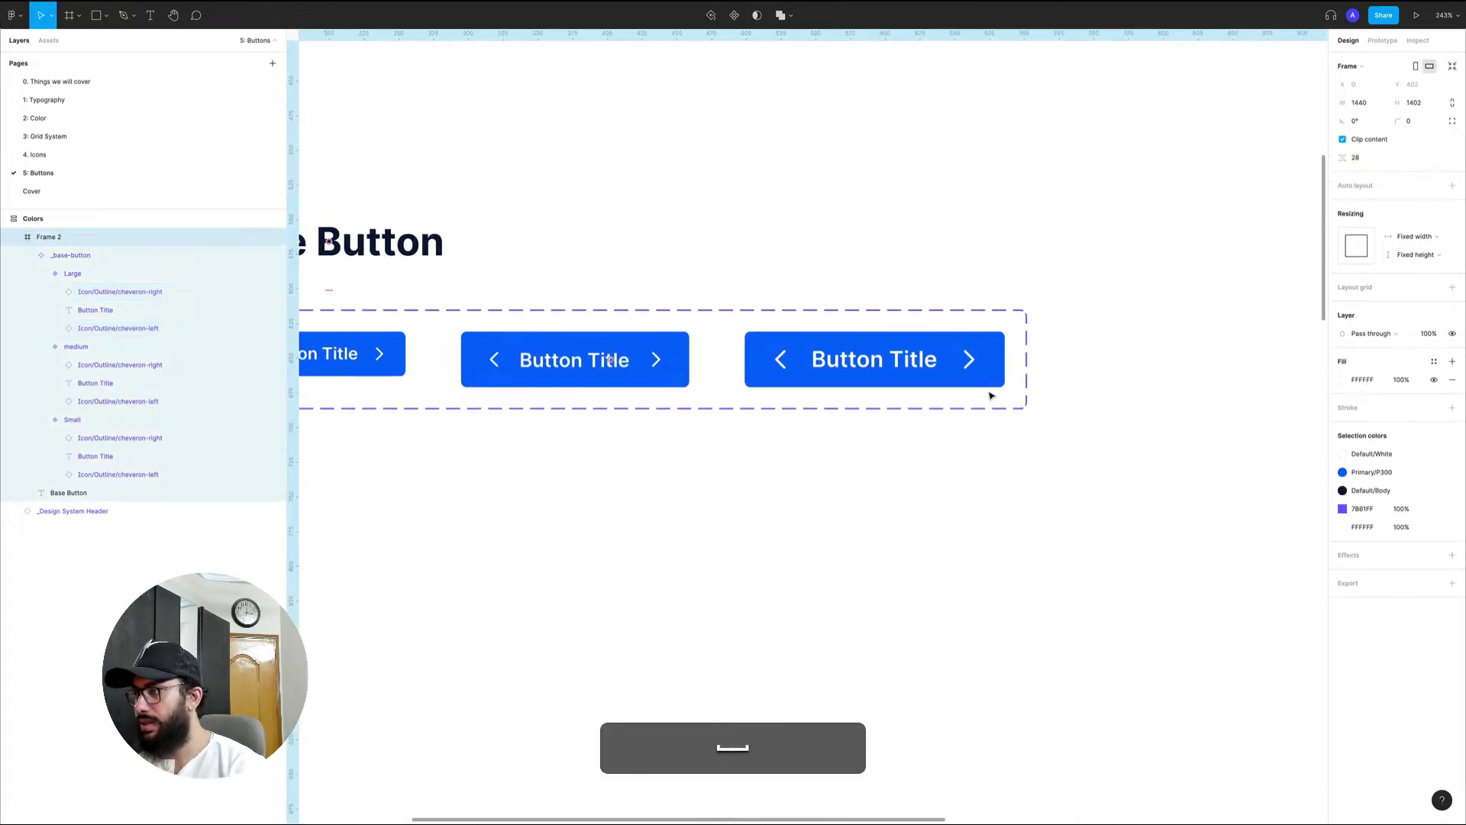
# - Rescale both chevron icons in the Large variant to a width of 18
pyautogui.doubleClick(969, 360)
pyautogui.click(968, 359)
pyautogui.click(969, 358)
pyautogui.keyDown('shift'); pyautogui.click(780, 359); pyautogui.keyUp('shift')
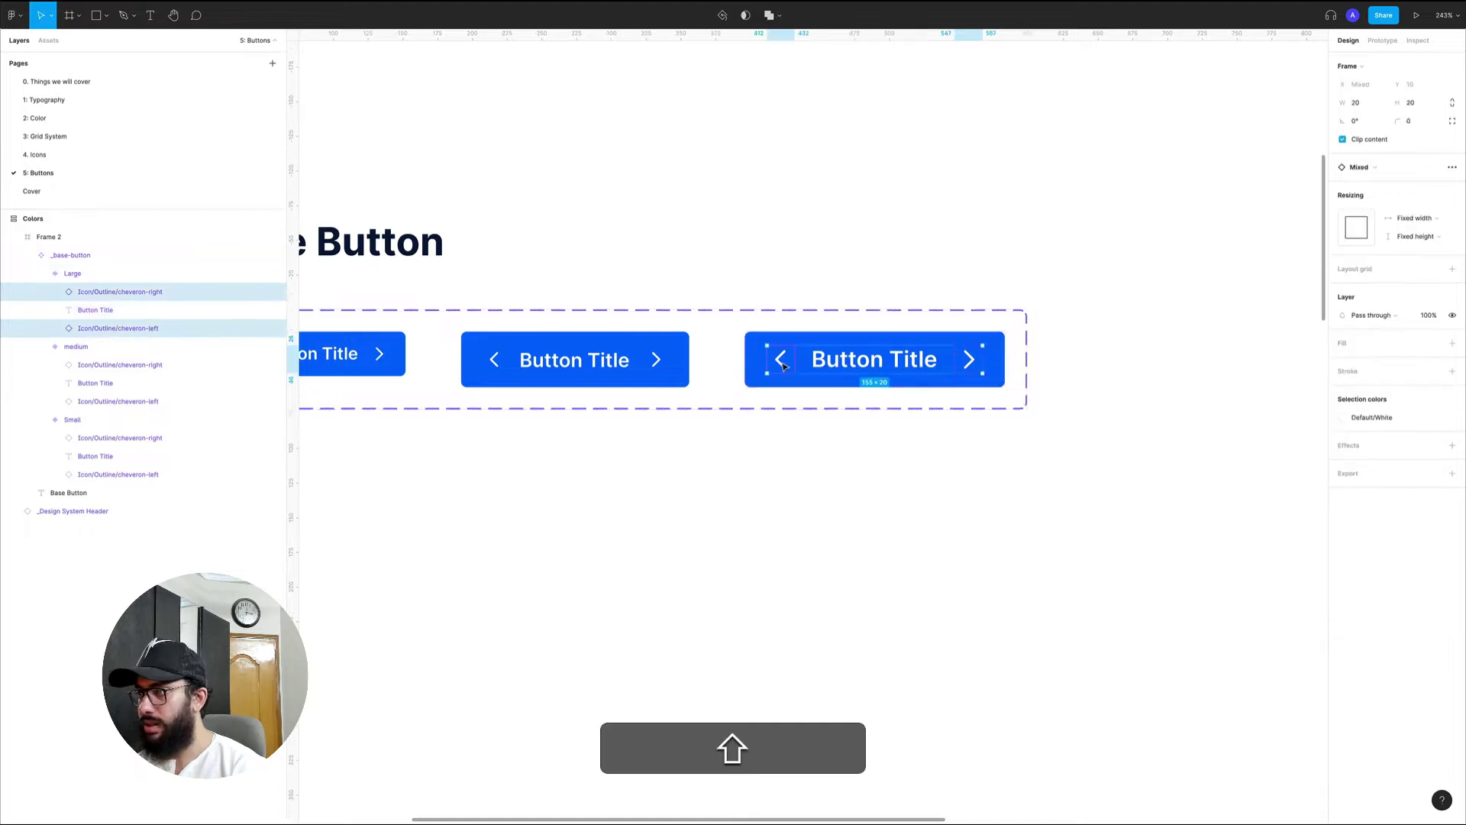
pyautogui.press('shift+super+s')
pyautogui.write('18')
pyautogui.press('Return')
pyautogui.click(1091, 367)
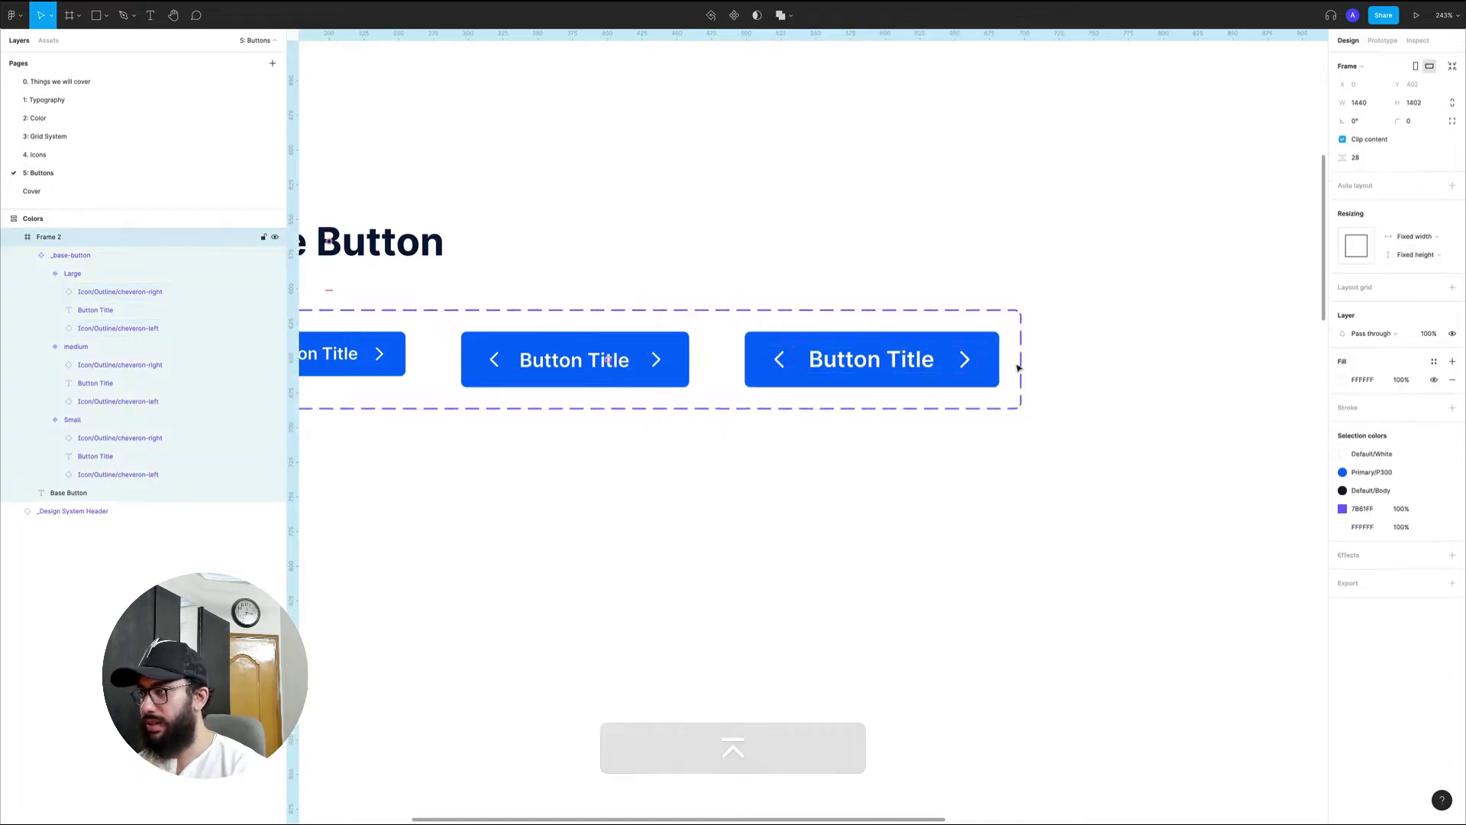
pyautogui.doubleClick(962, 364)
pyautogui.click(960, 363)
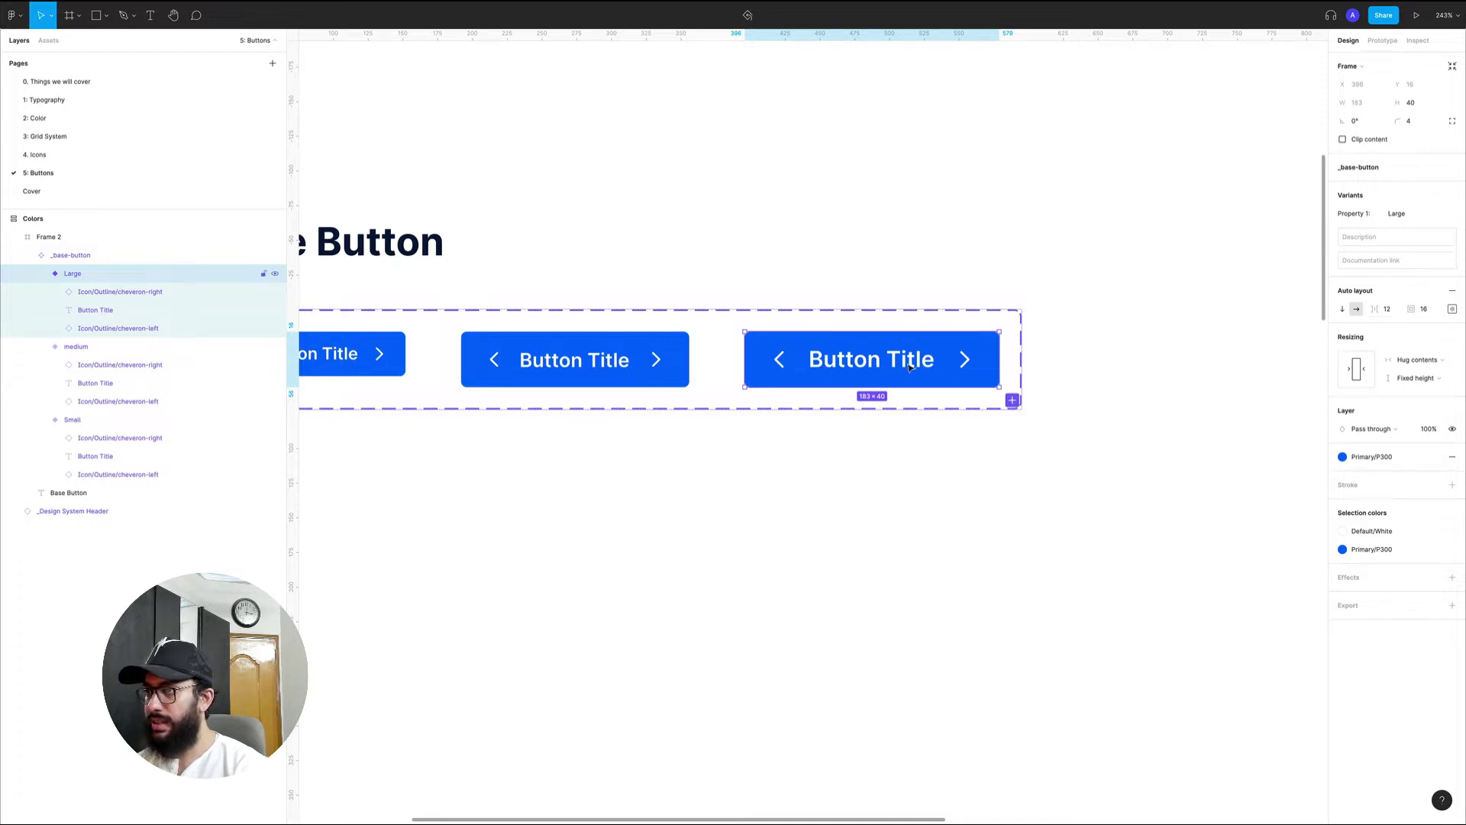
# - Try an item spacing of 12 in the medium variant and undo it
pyautogui.click(644, 356)
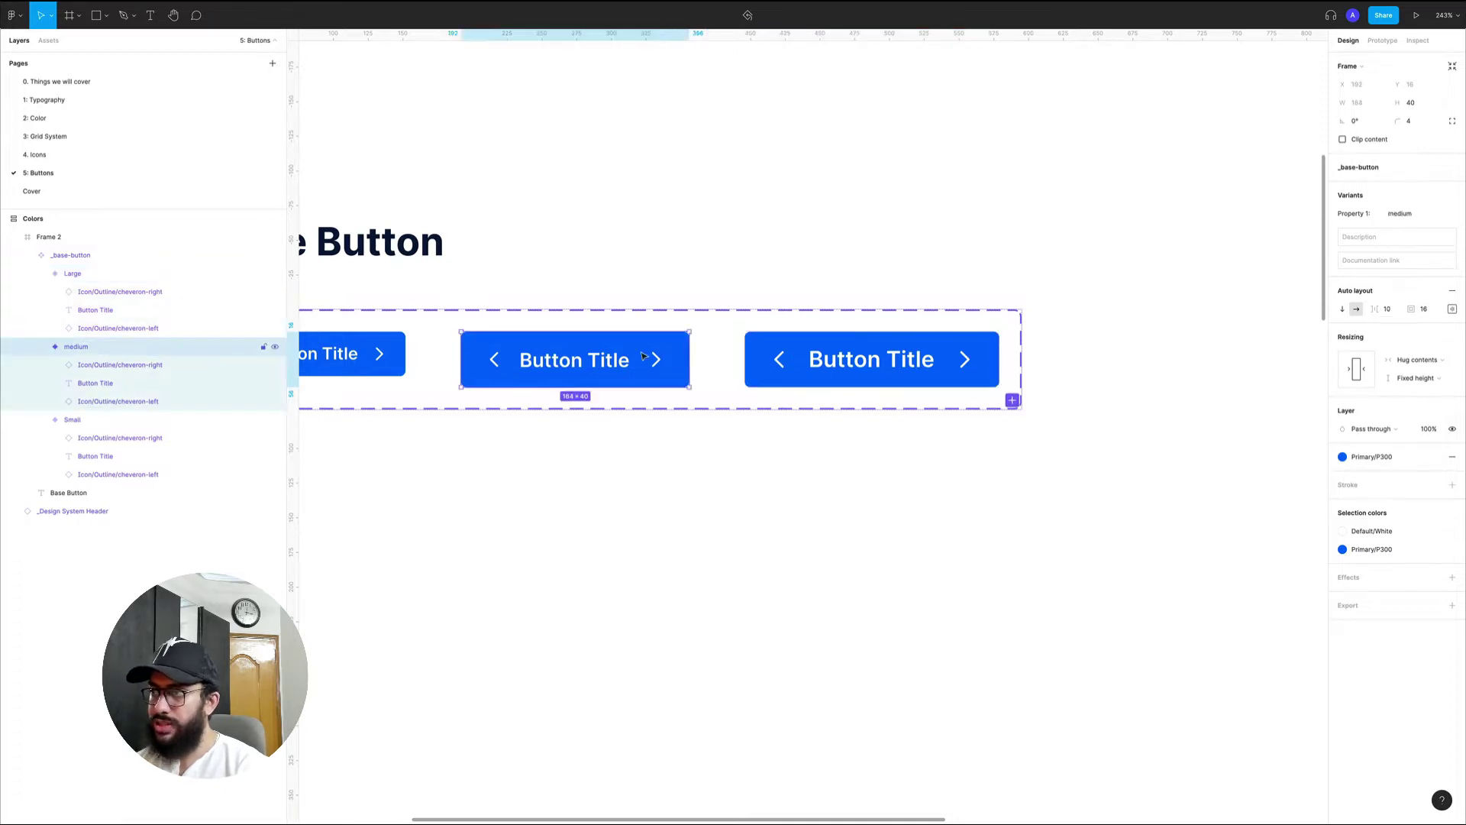
pyautogui.press('Return')
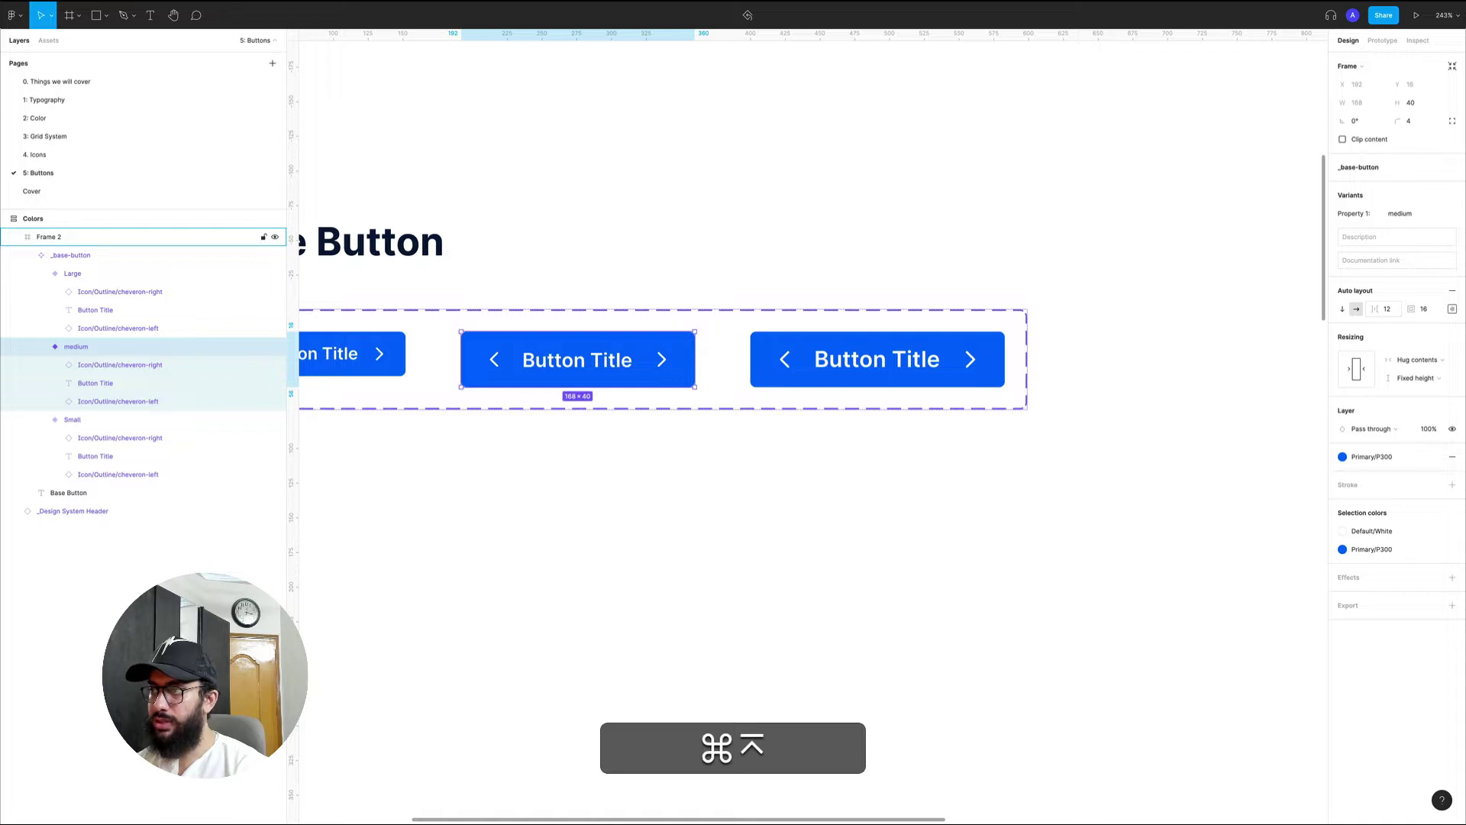
pyautogui.press('super+z')
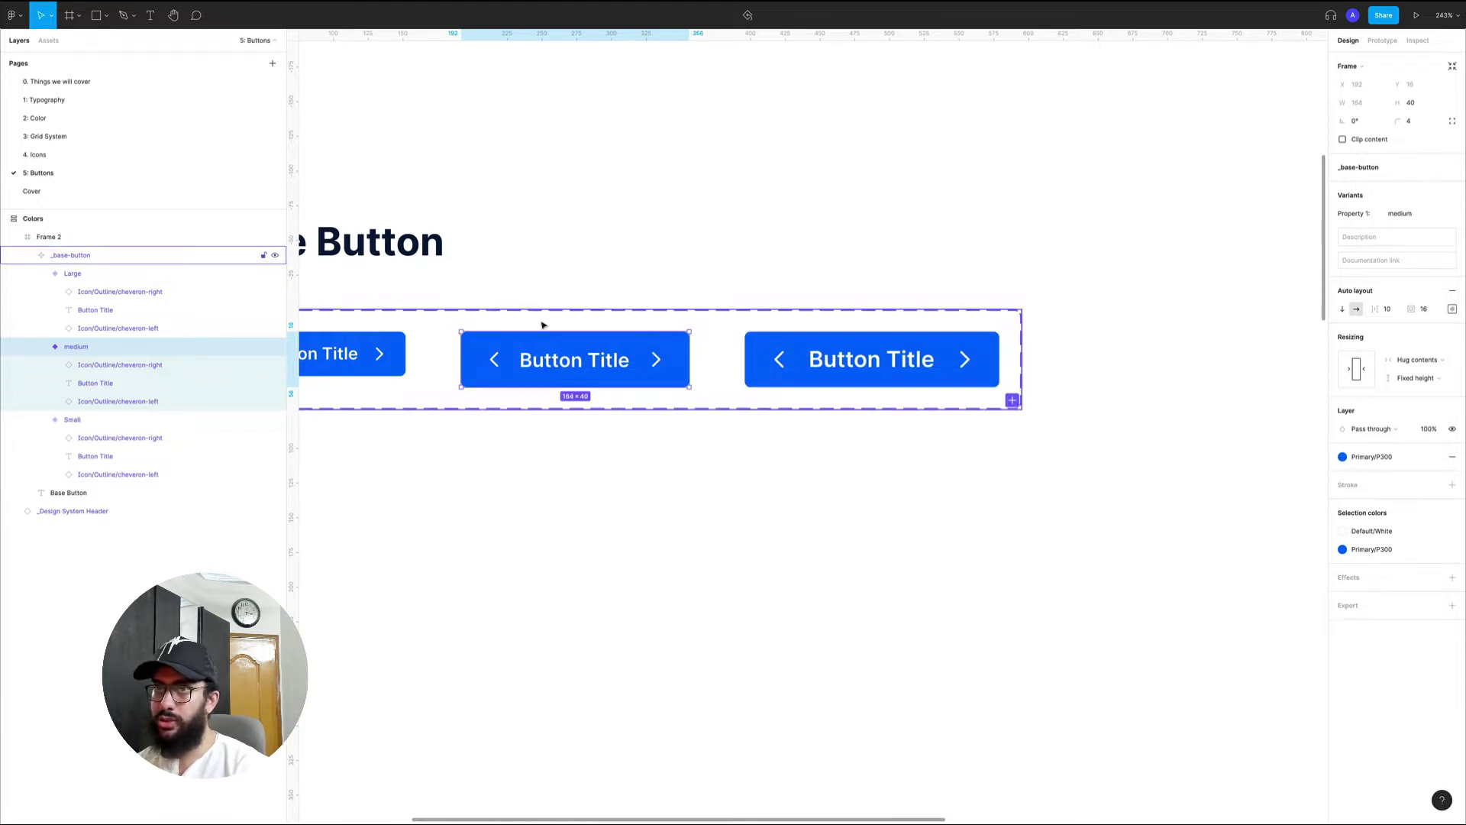
# - On the Grid System page, duplicate the 8px spacing column and relabel the copy 10px
pyautogui.click(172, 145)
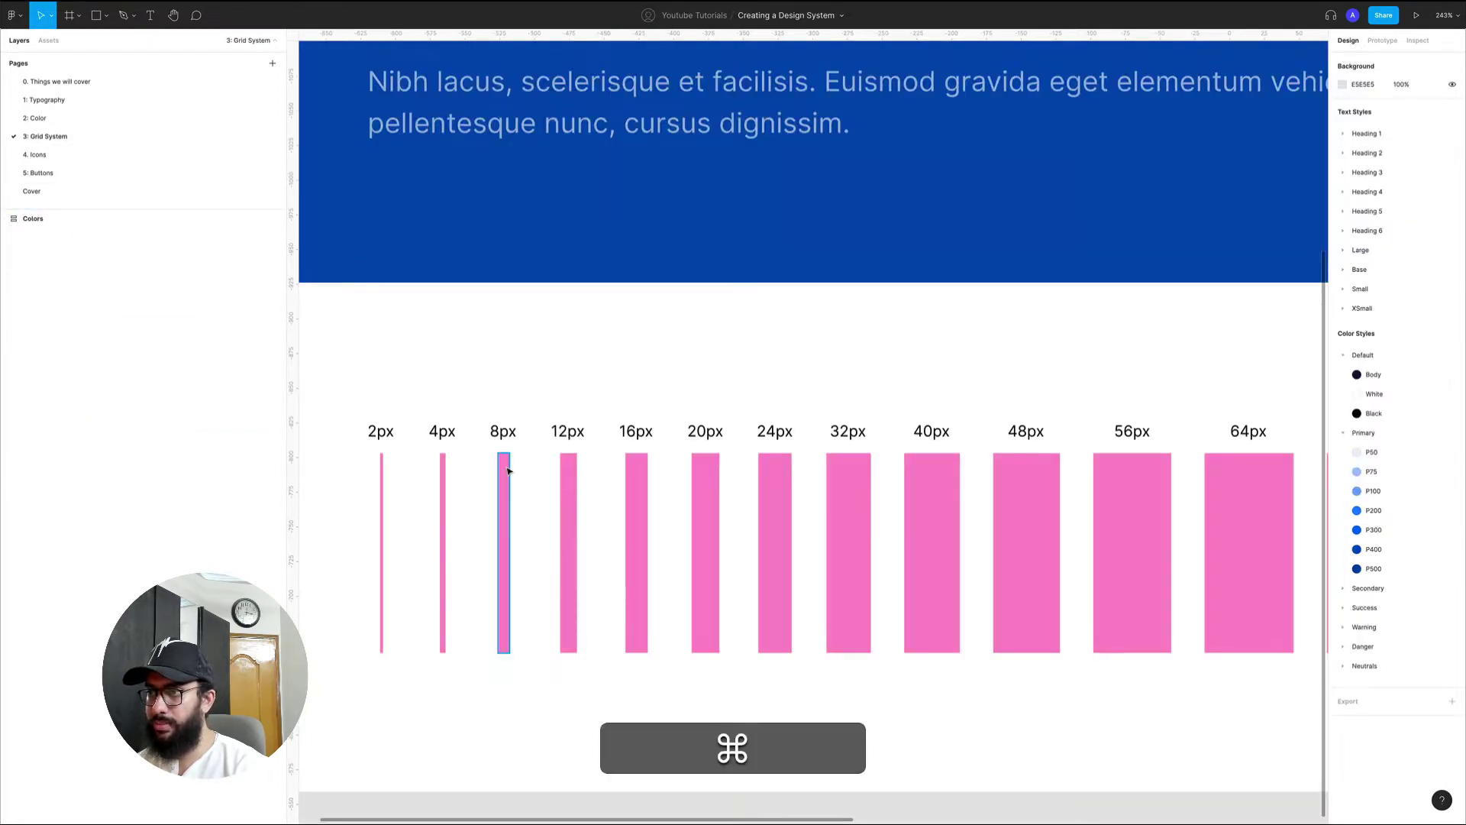
pyautogui.keyDown('super'); pyautogui.click(508, 436); pyautogui.keyUp('super')
pyautogui.press('super+d')
pyautogui.doubleClick(563, 431)
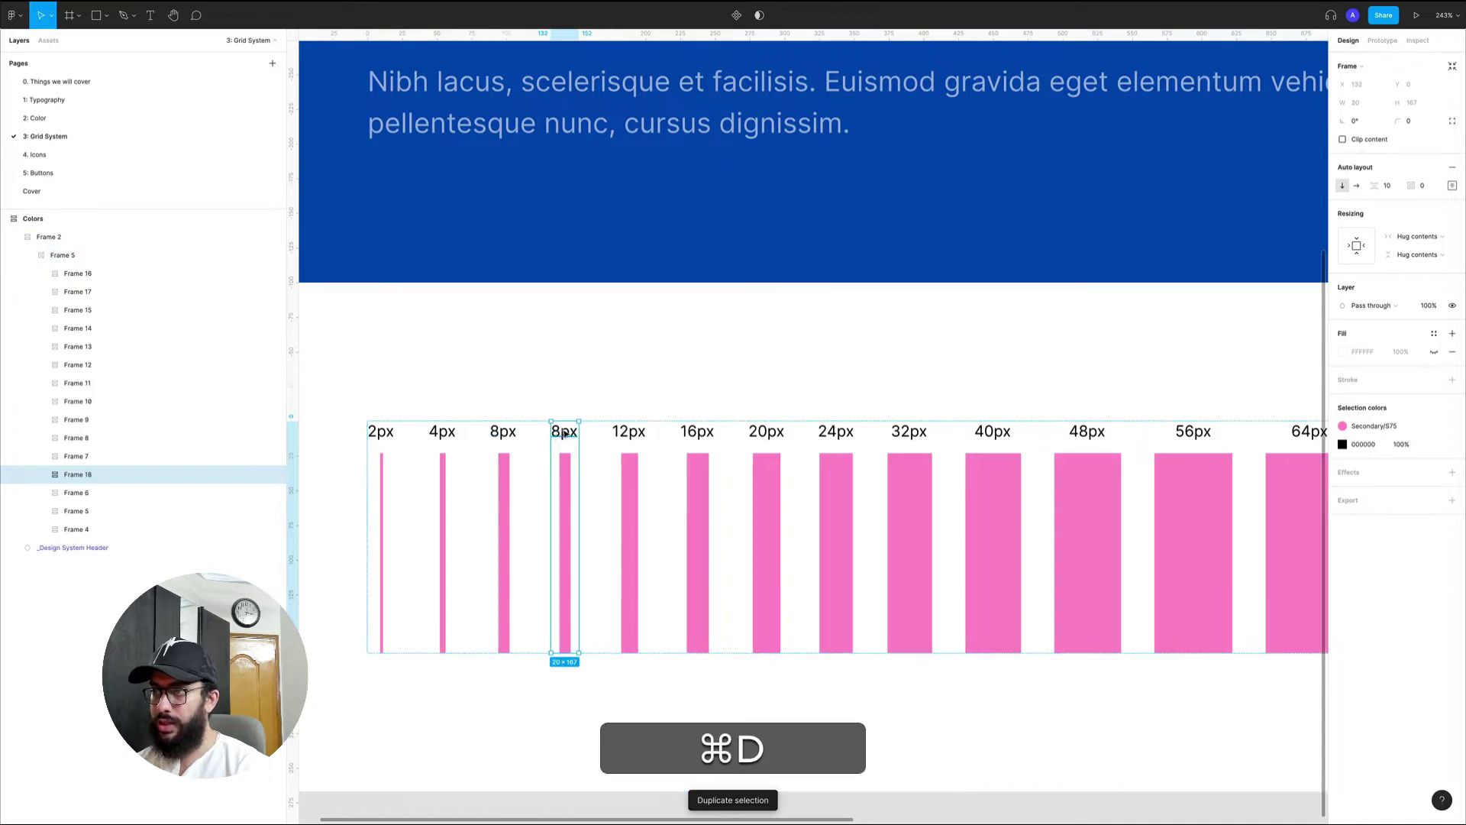
pyautogui.write('10px')
pyautogui.press('Escape')
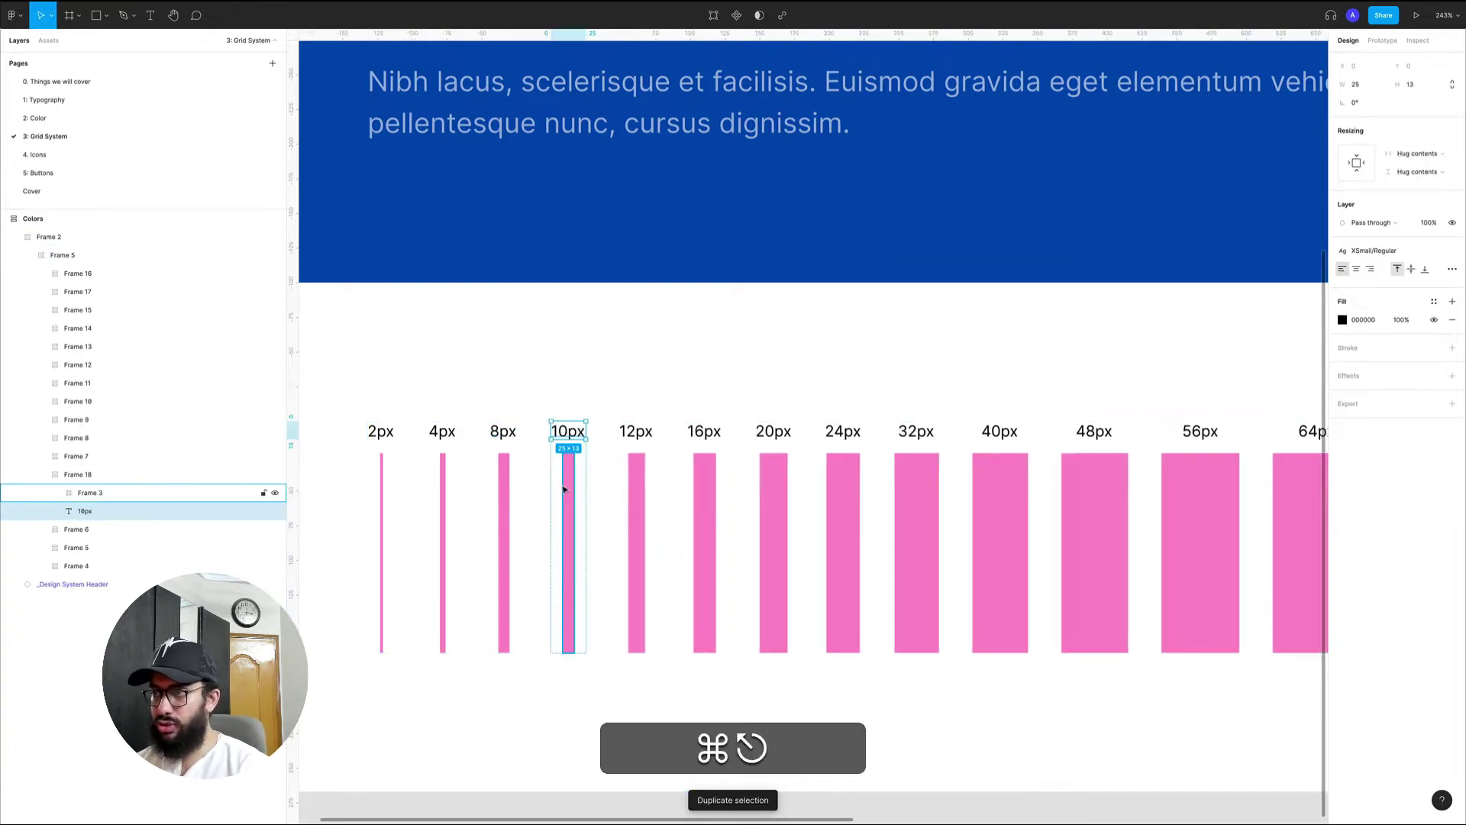
# - Widen the pink bar under the 10px label to 10
pyautogui.keyDown('super'); pyautogui.click(566, 490); pyautogui.keyUp('super')
pyautogui.press('super+Right')
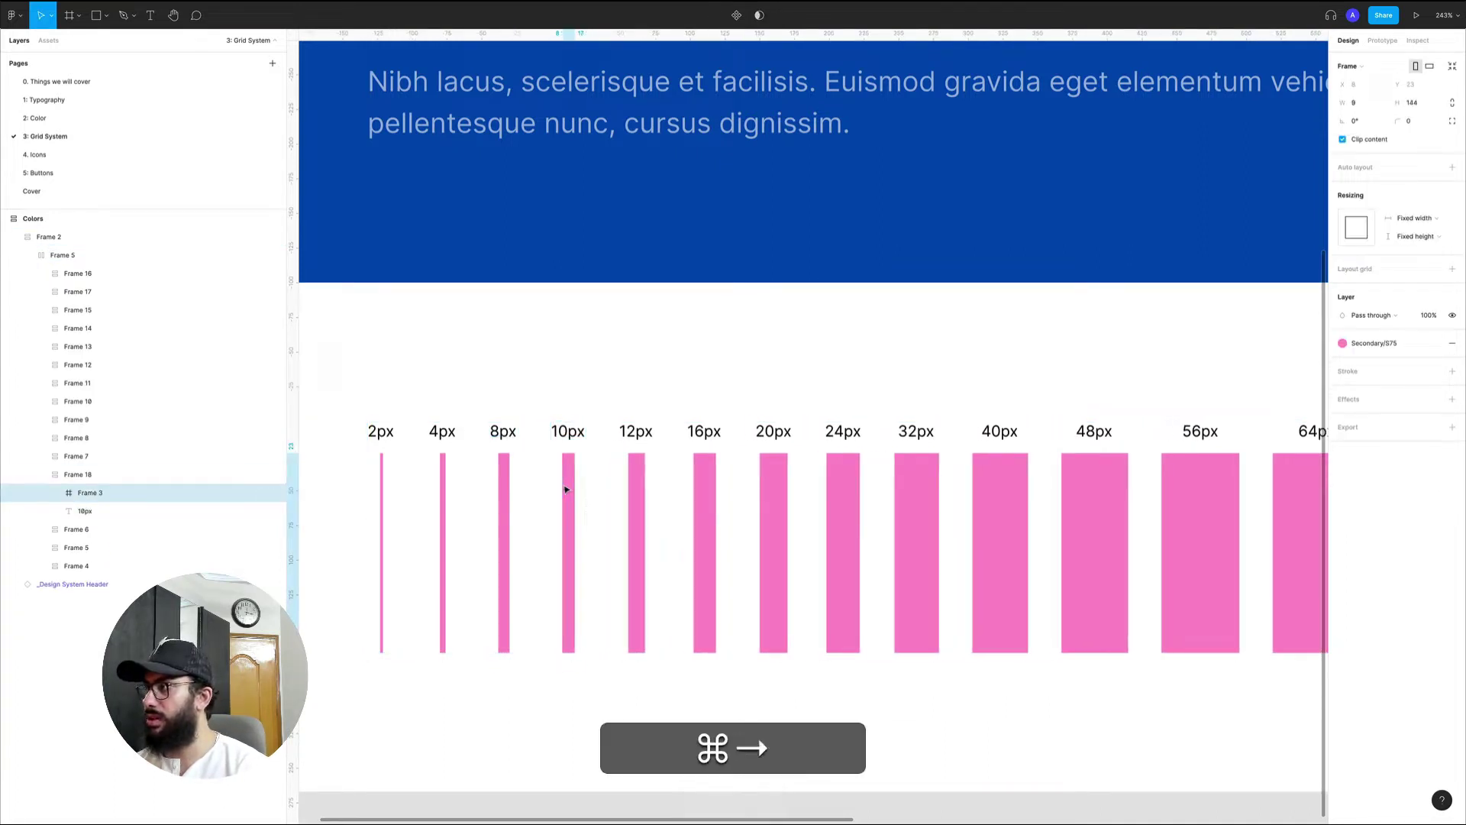
pyautogui.press('super+v')
pyautogui.press('v')
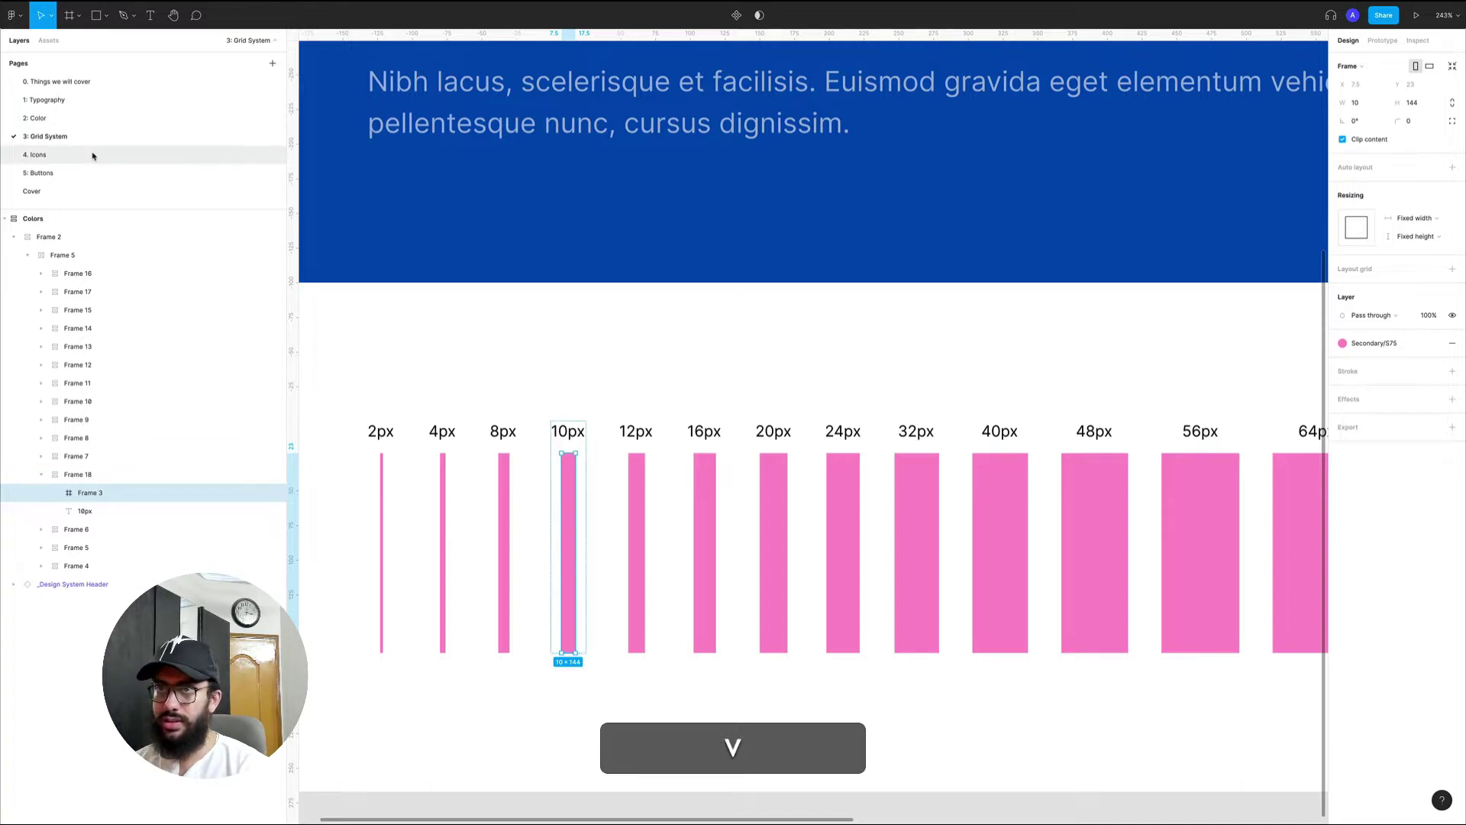
# - Return to the Buttons page and increase the Large variant's height to 48
pyautogui.click(79, 169)
pyautogui.press('v')
pyautogui.click(1045, 389)
pyautogui.press('z')
pyautogui.click(931, 364)
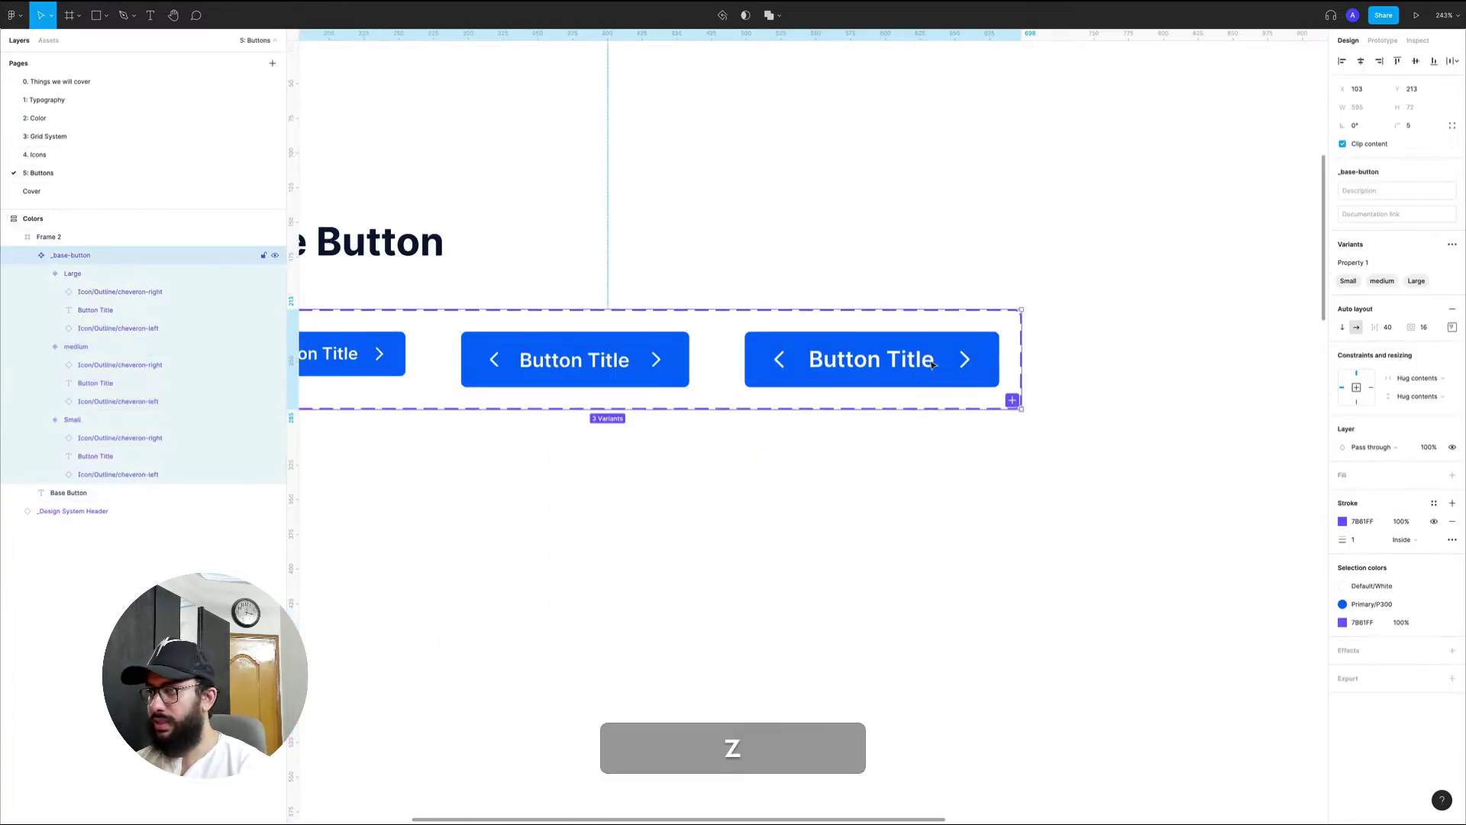
pyautogui.click(931, 364)
pyautogui.press('shift+super+Down')
pyautogui.press('v')
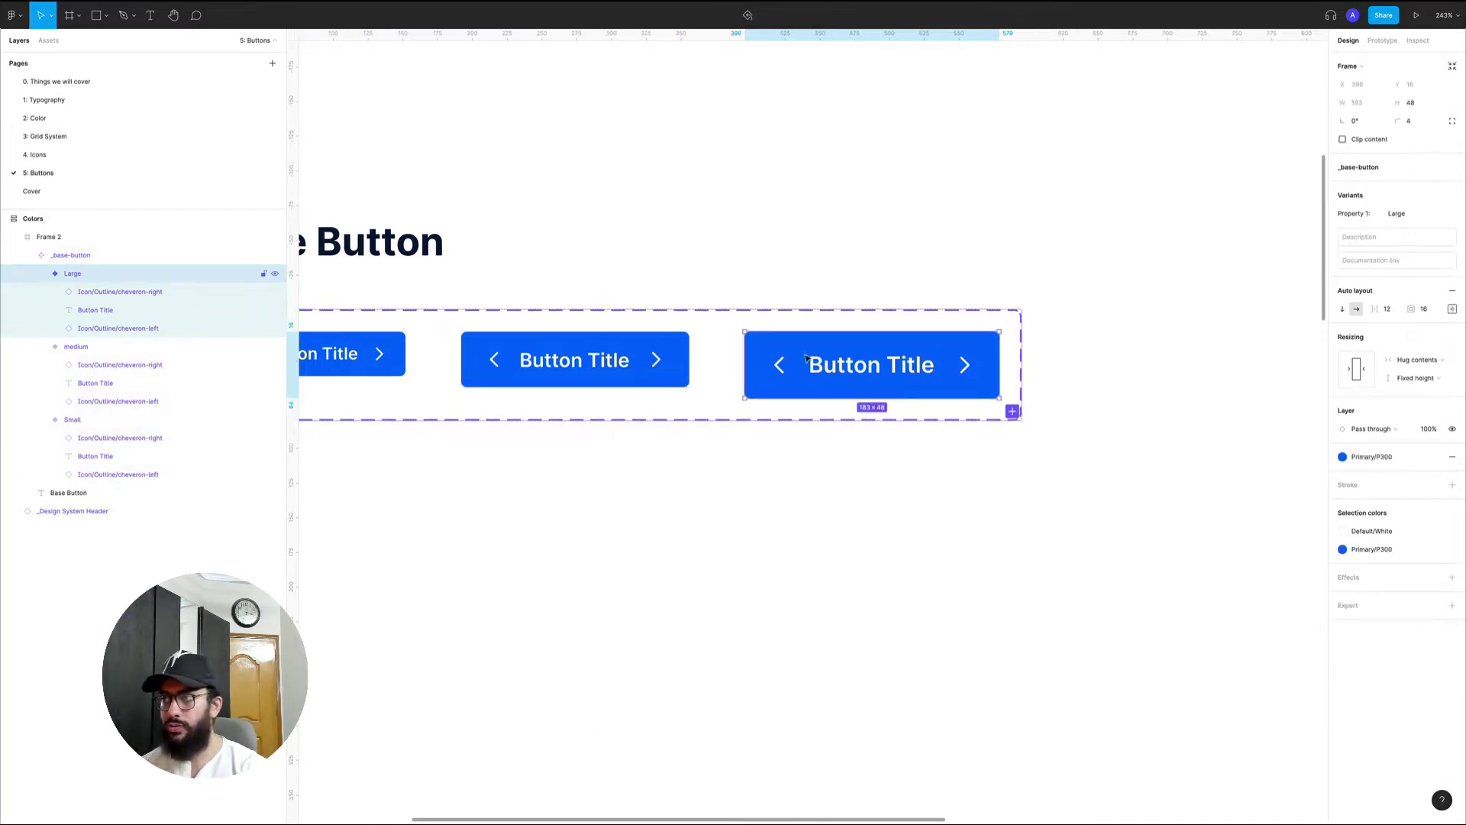
# - Compare the sizes of the Small, medium and Large variants and view the whole component set
pyautogui.hscroll(-2, 730, 367)
pyautogui.click(419, 359)
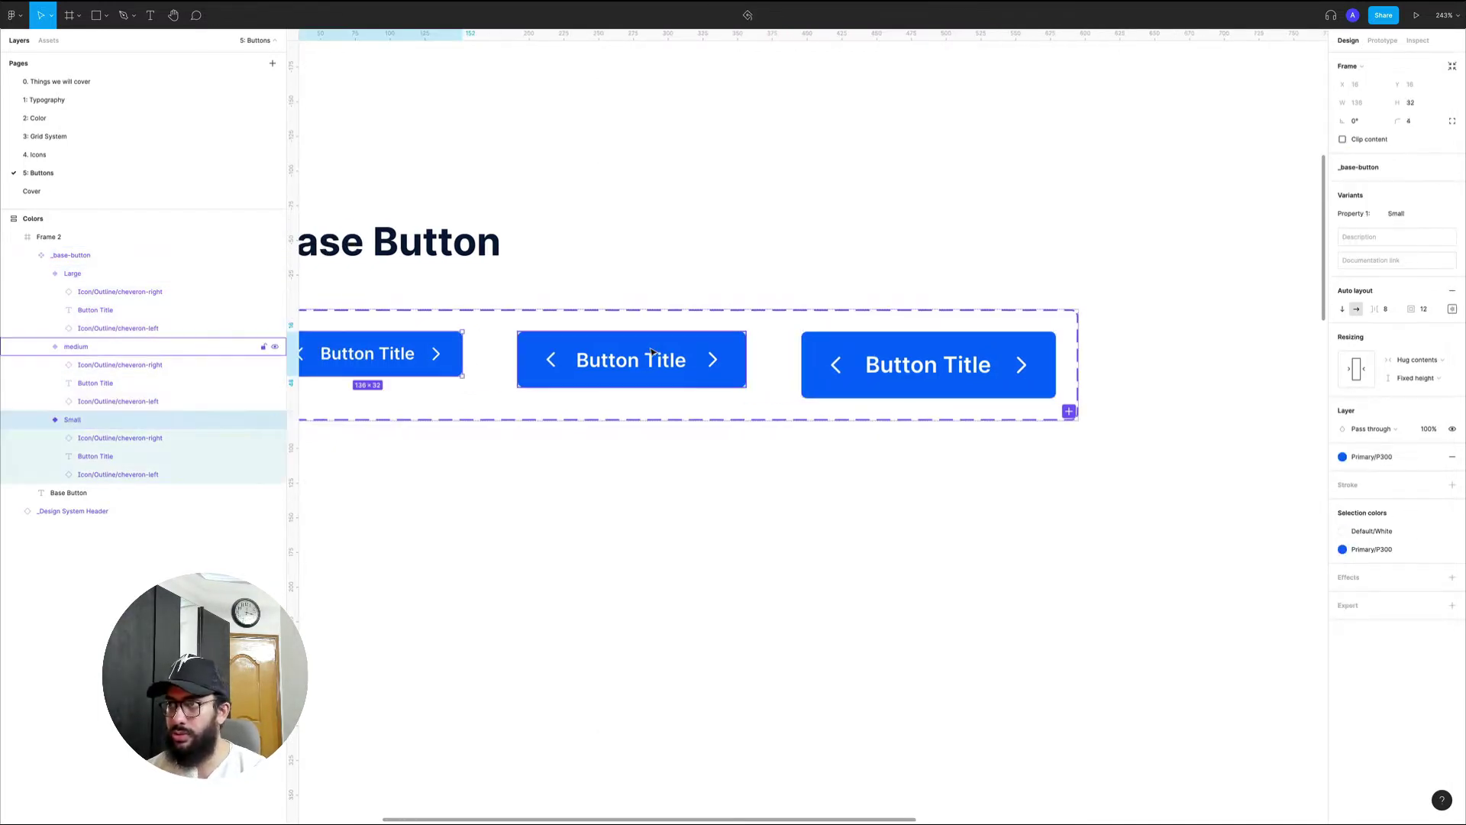
pyautogui.click(672, 349)
pyautogui.click(970, 386)
pyautogui.press('z')
pyautogui.keyDown('alt'); pyautogui.click(982, 386); pyautogui.keyUp('alt')
pyautogui.moveTo(1109, 394); pyautogui.dragTo(1092, 367)
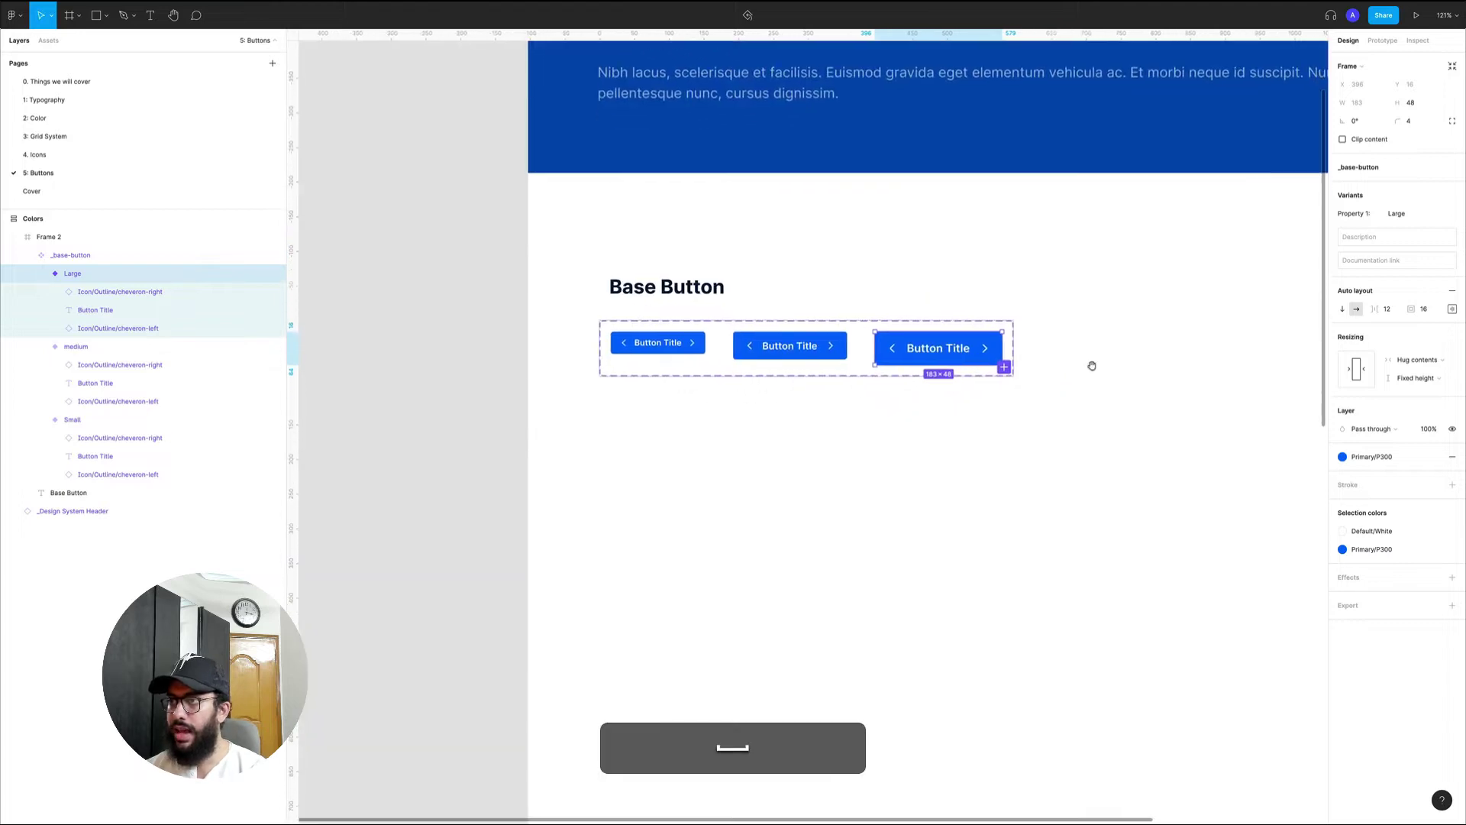
# - Duplicate the Base Button heading below the component set and change the copy's text to "Main Button Component"
pyautogui.click(1092, 366)
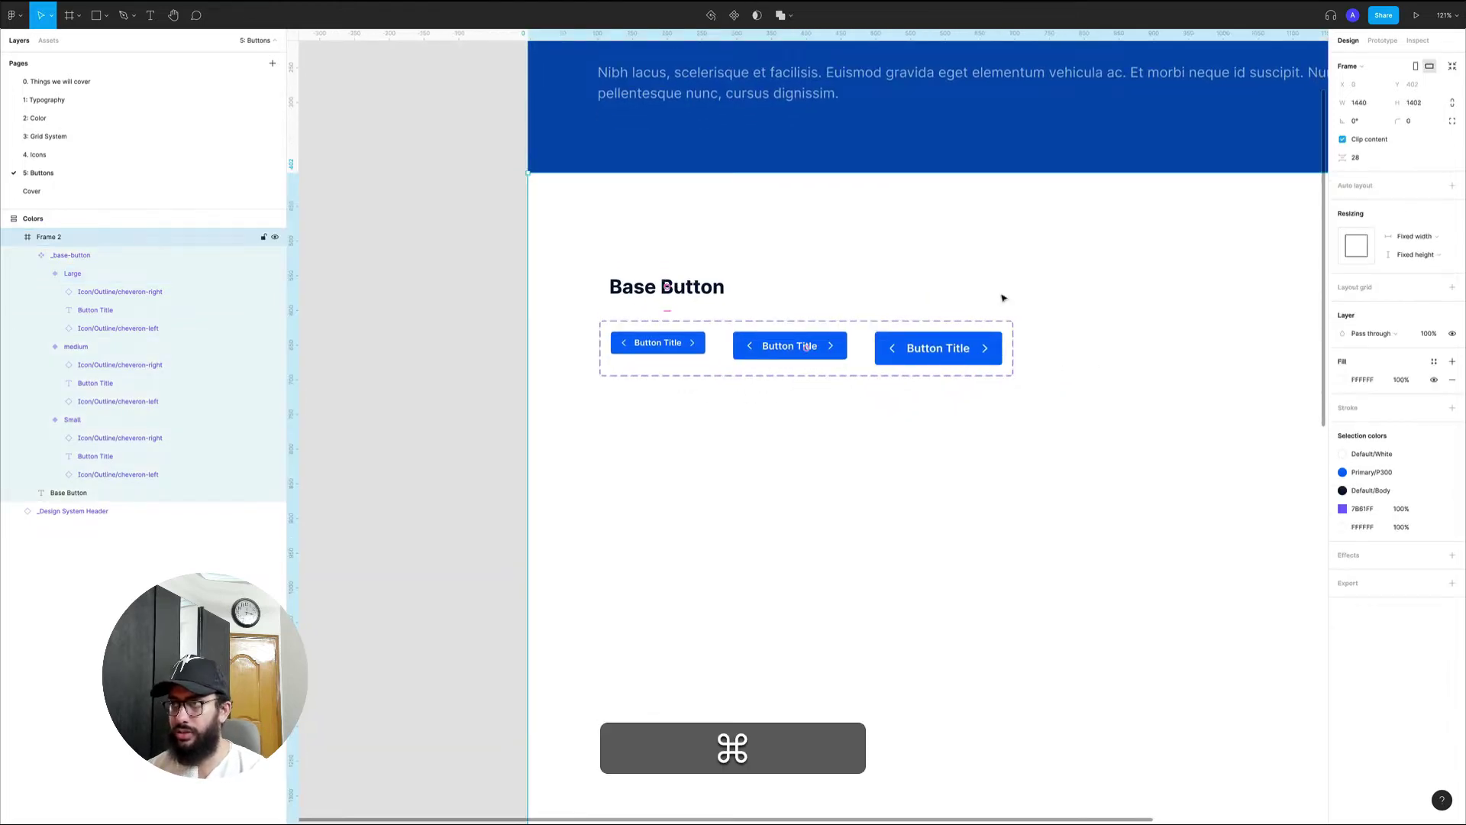
pyautogui.hscroll(2, 933, 275)
pyautogui.click(640, 269)
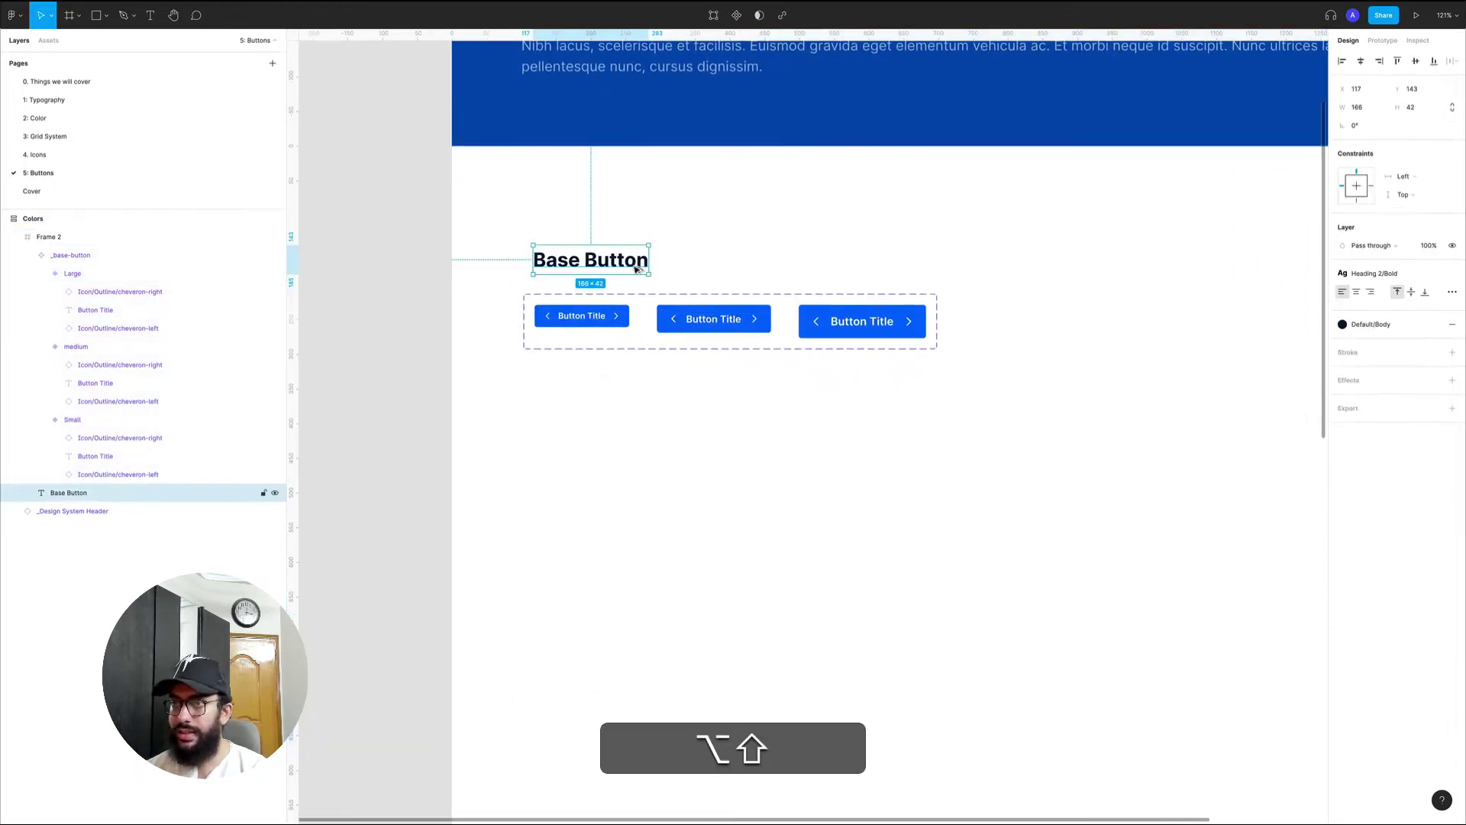
pyautogui.moveTo(639, 269); pyautogui.dragTo(641, 444)
pyautogui.doubleClick(640, 445)
pyautogui.write('But')
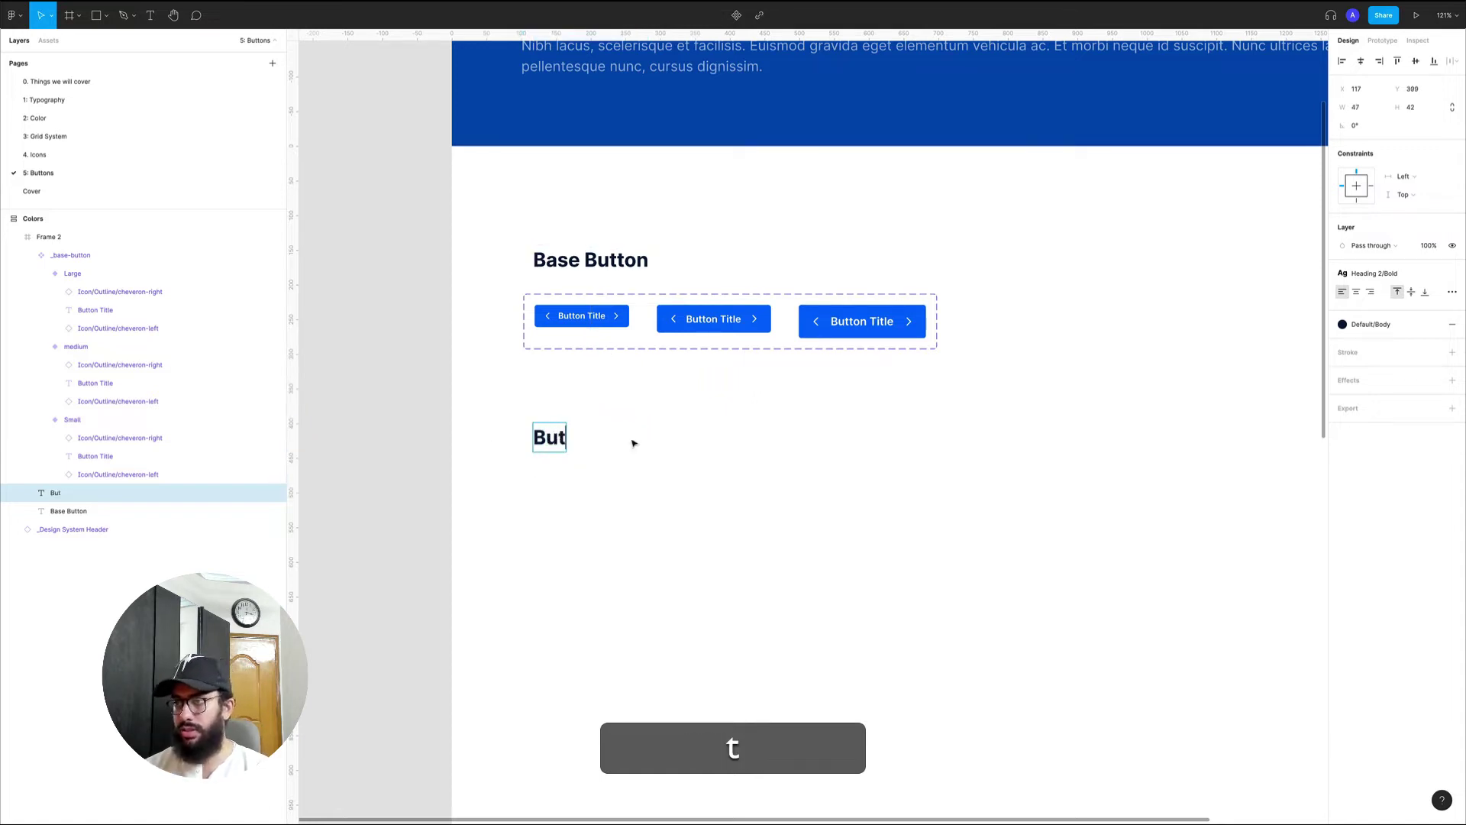
pyautogui.write('ton Component')
pyautogui.press('shift+super+Left')
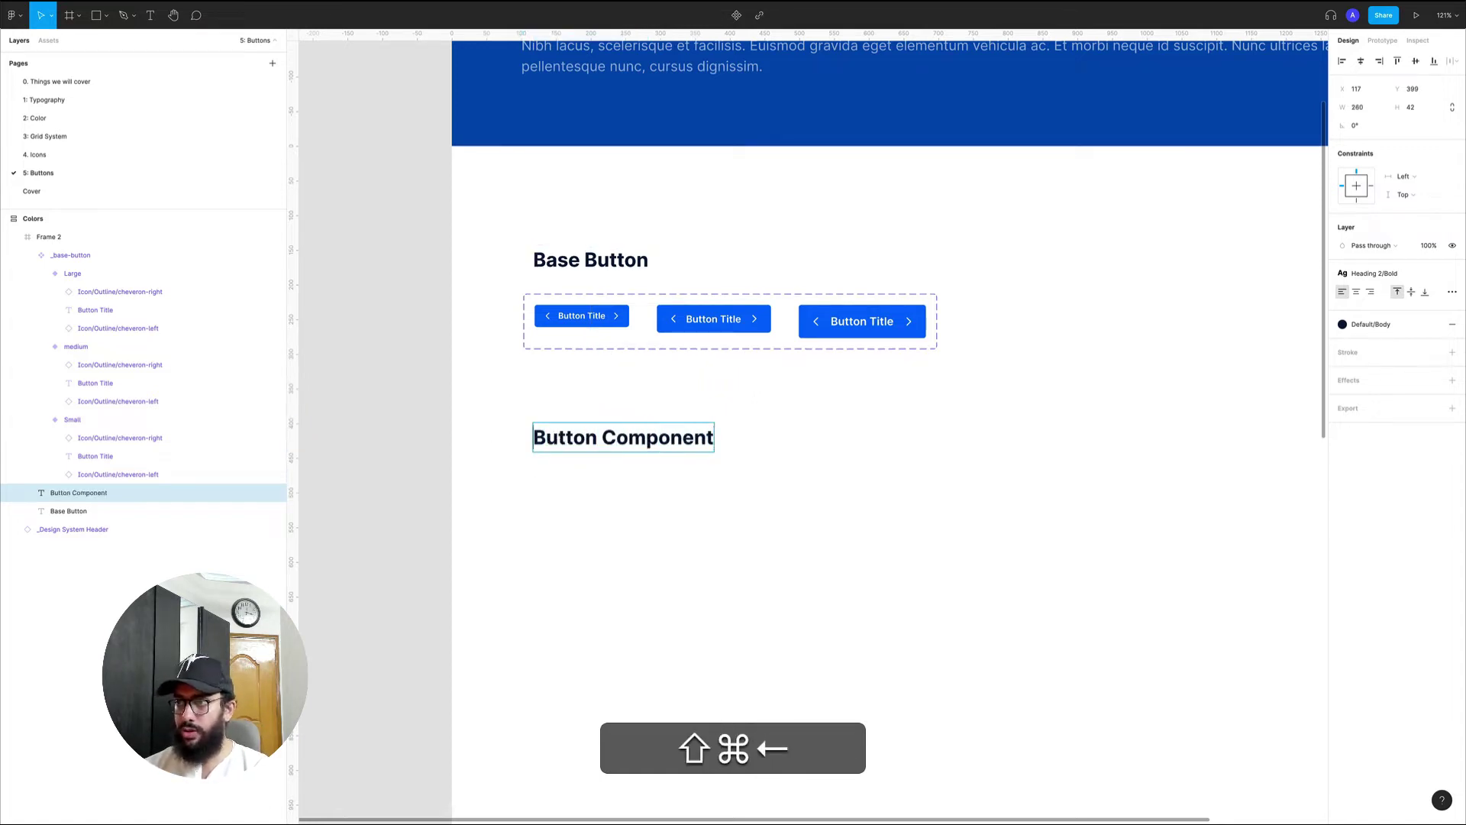
pyautogui.write('Main')
pyautogui.press('Escape')
# - Place an instance of the medium base button beneath the Main Button Component heading
pyautogui.click(600, 304)
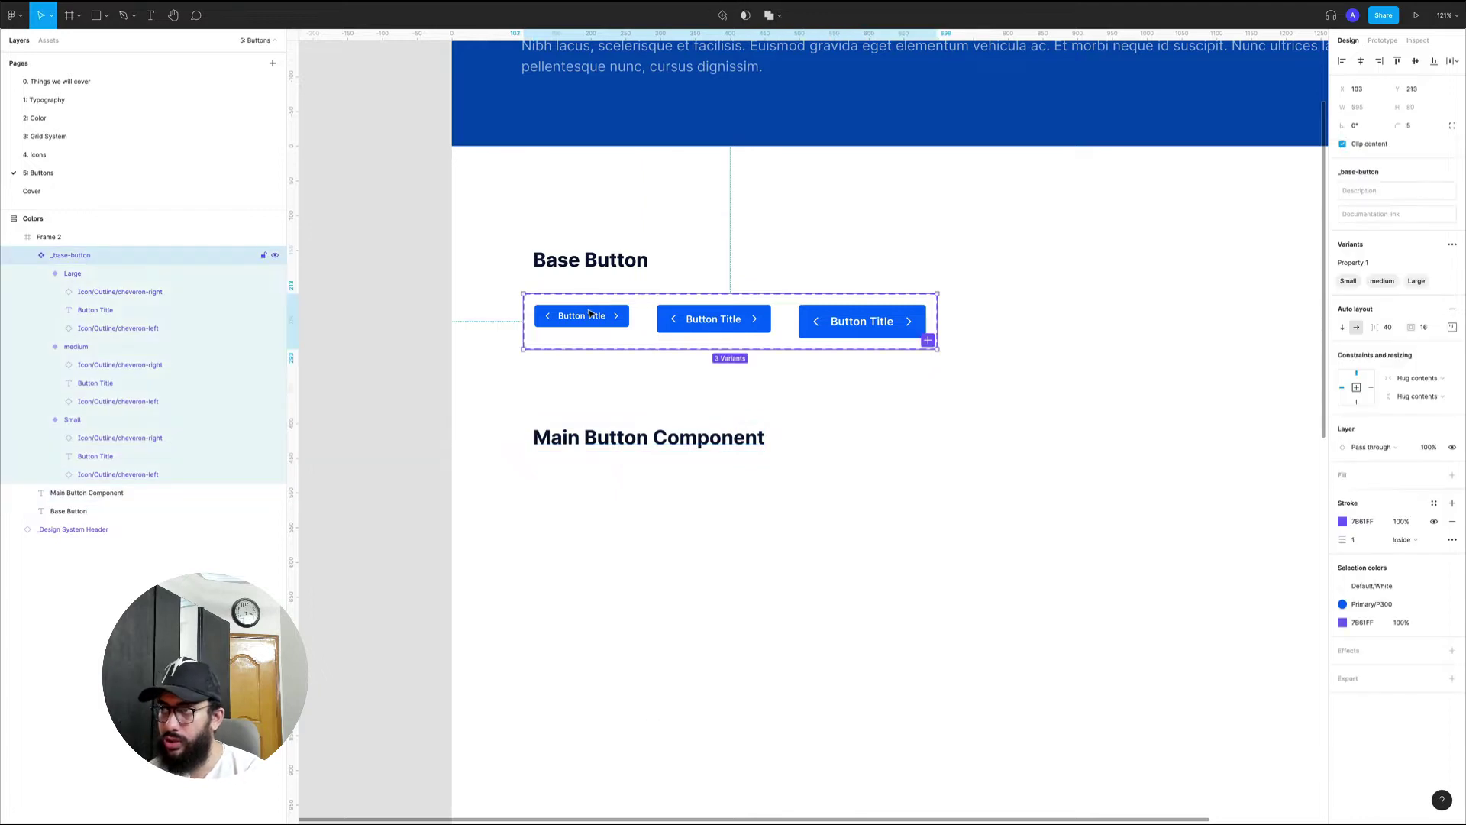
pyautogui.click(722, 318)
pyautogui.press('alt')
pyautogui.click(581, 315)
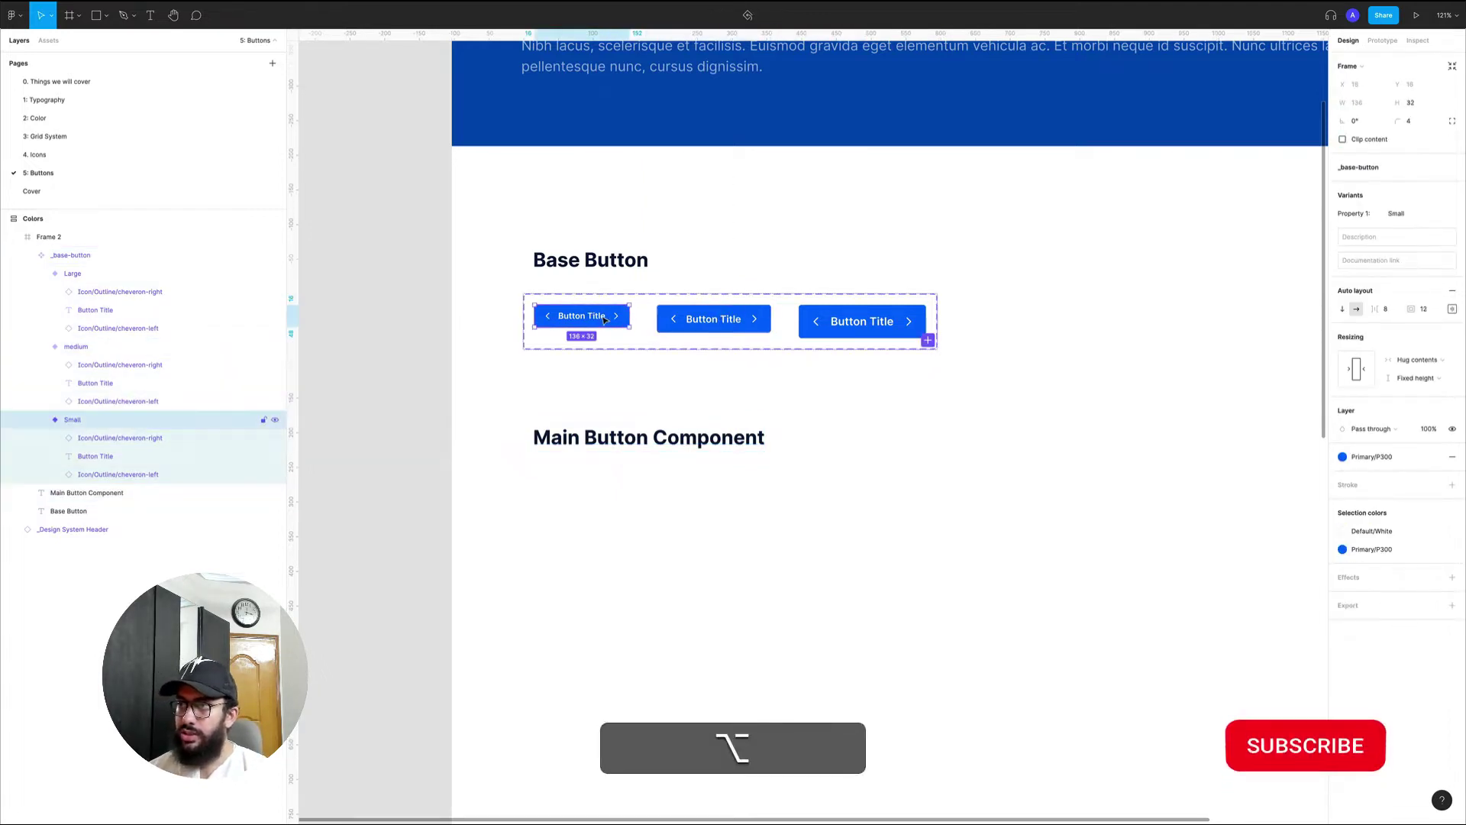
pyautogui.click(721, 322)
pyautogui.moveTo(723, 320); pyautogui.dragTo(600, 513)
pyautogui.press('z')
pyautogui.click(617, 524)
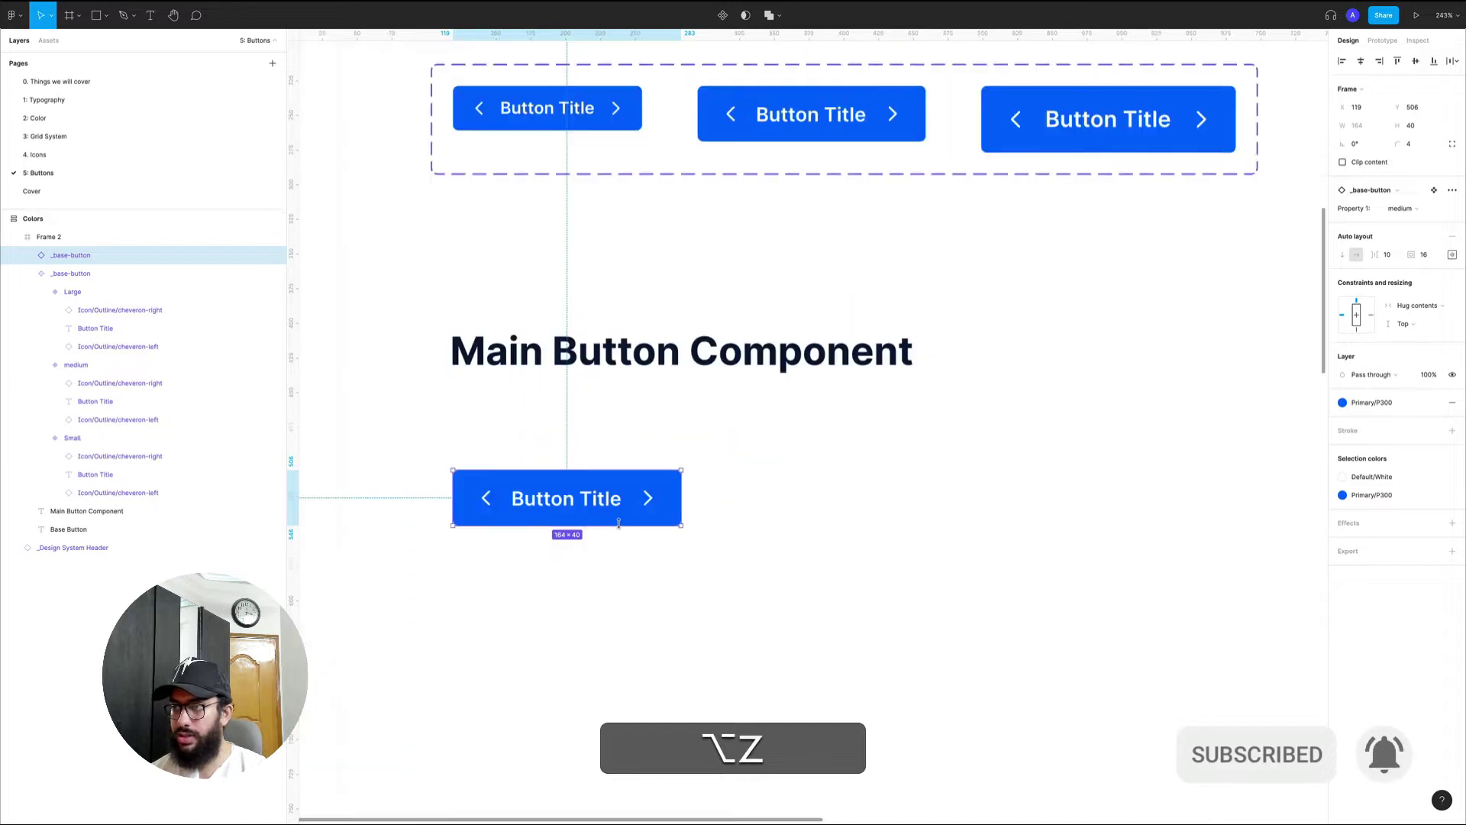
# - Turn the placed button instance into a component and name it Button/Medium/Primary
pyautogui.press('alt+super+k')
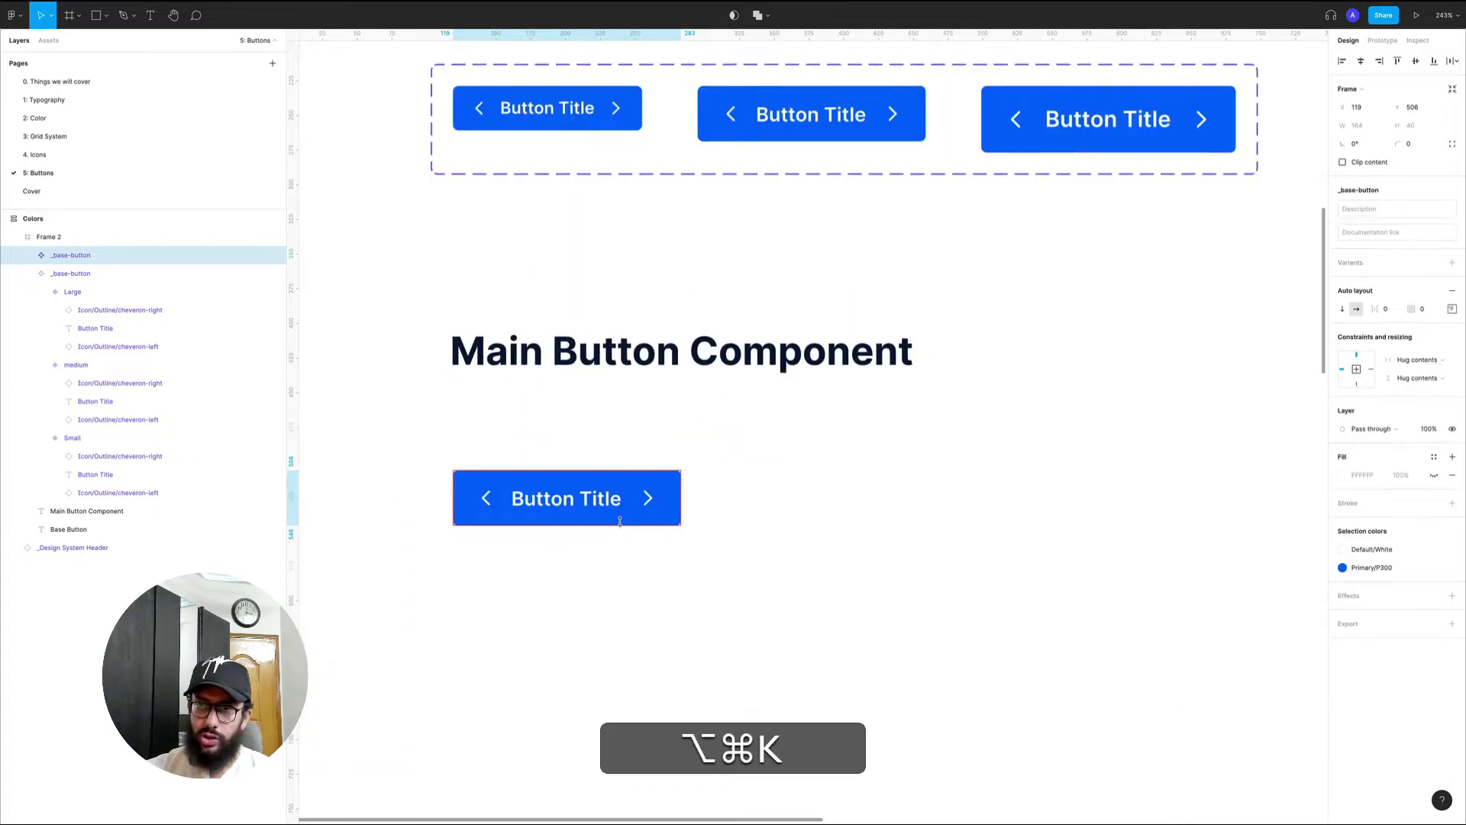
pyautogui.press('super+r')
pyautogui.write('Butto')
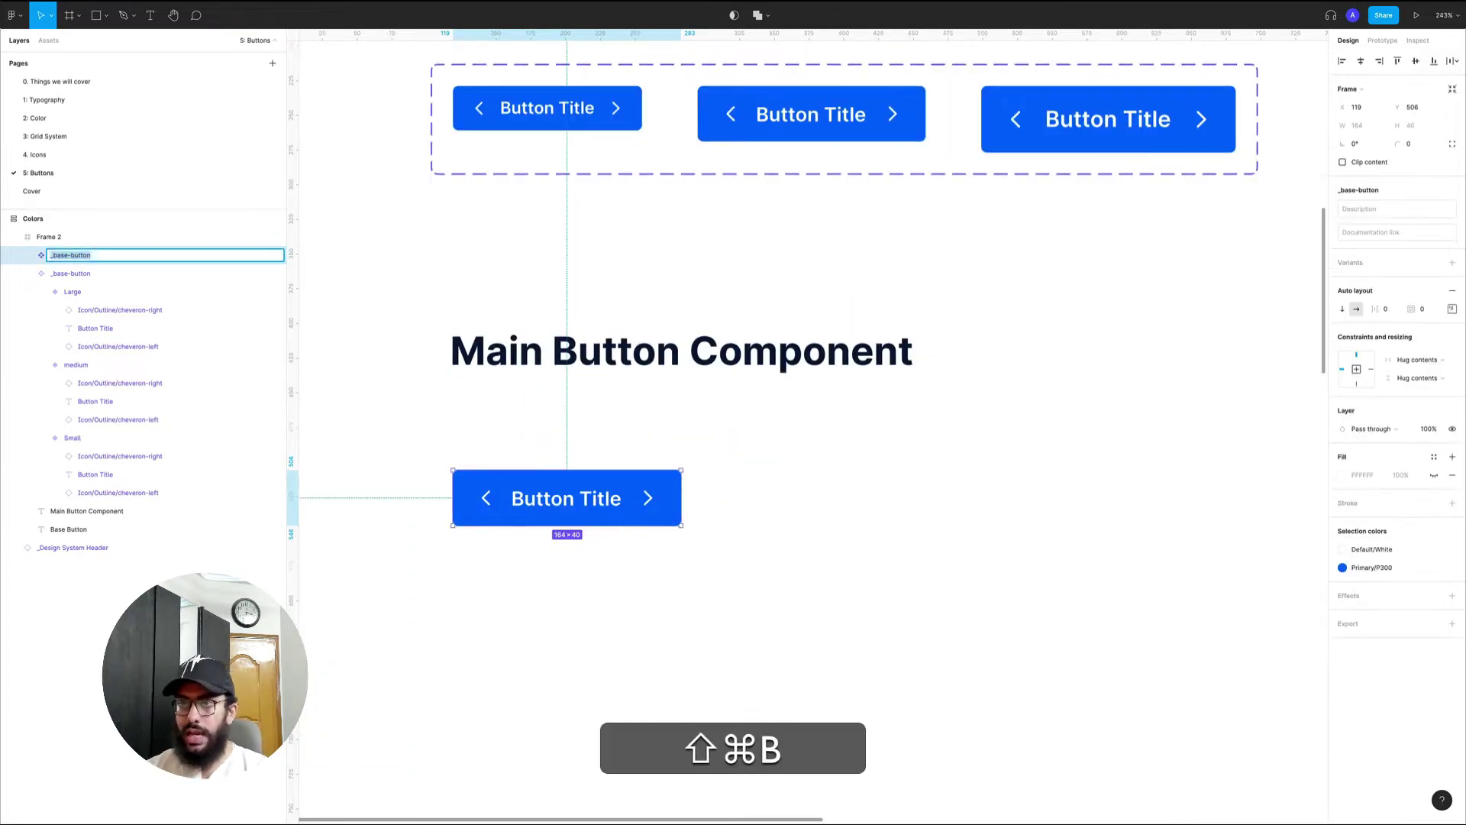
pyautogui.write('n/P')
pyautogui.press('BackSpace')
pyautogui.write('Medi')
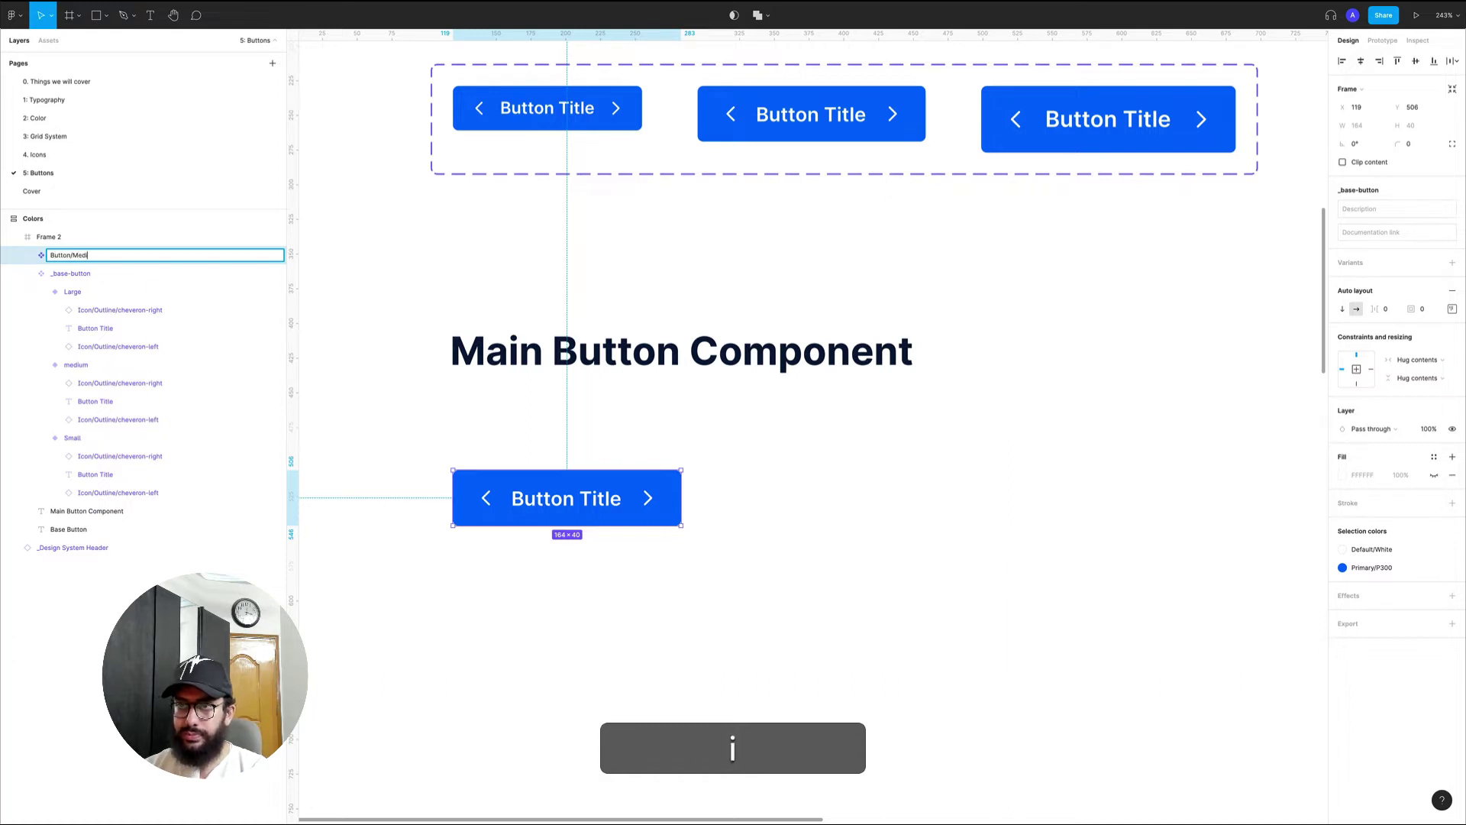
pyautogui.hotkey('alt', 'shift', 'BackSpace')
pyautogui.write('Pr')
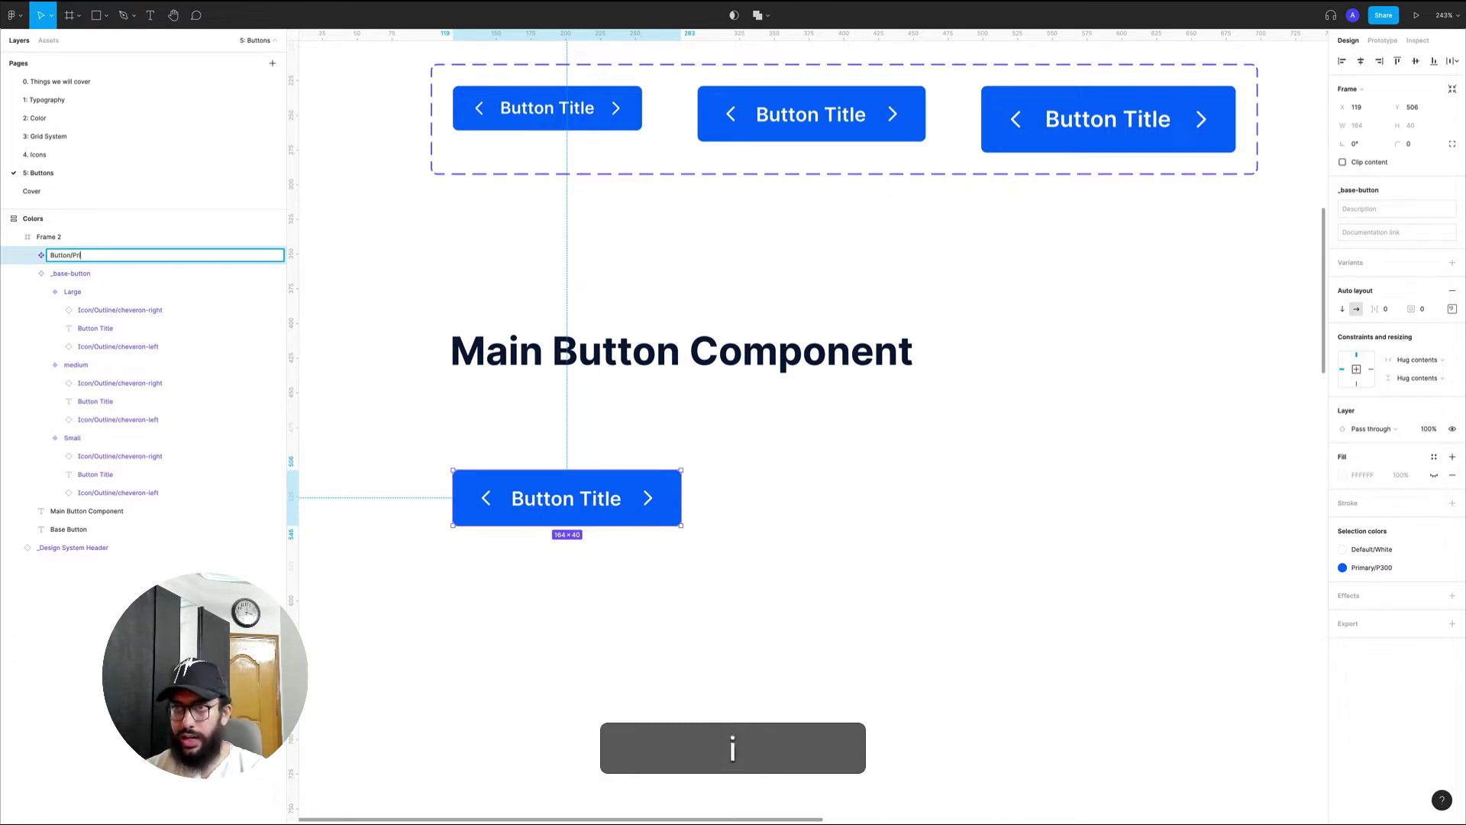
pyautogui.write('imar')
pyautogui.hotkey('alt', 'shift', 'BackSpace')
pyautogui.write('Medi')
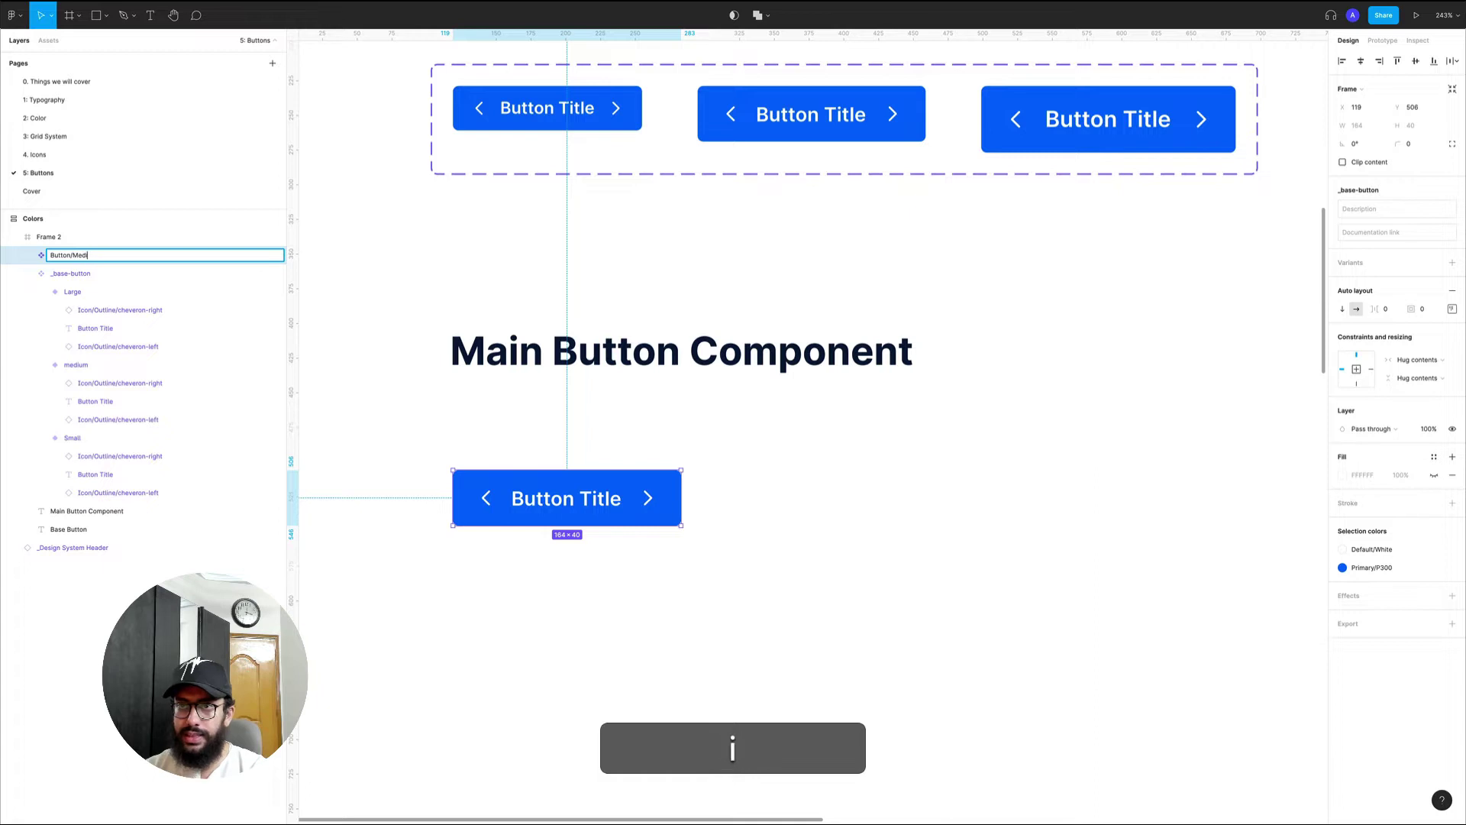
pyautogui.write('um/Primar')
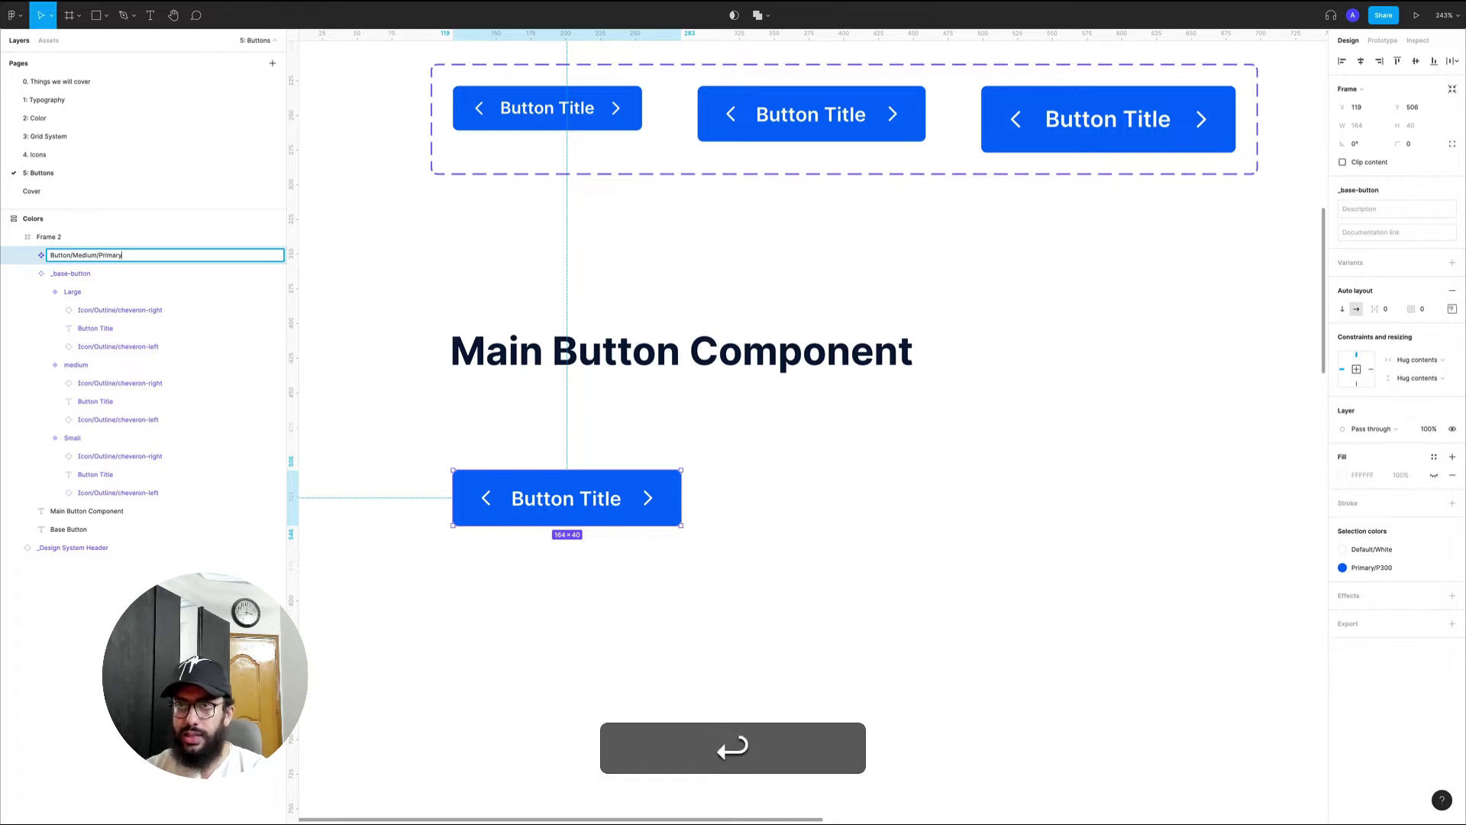
pyautogui.write('y')
pyautogui.press('Return')
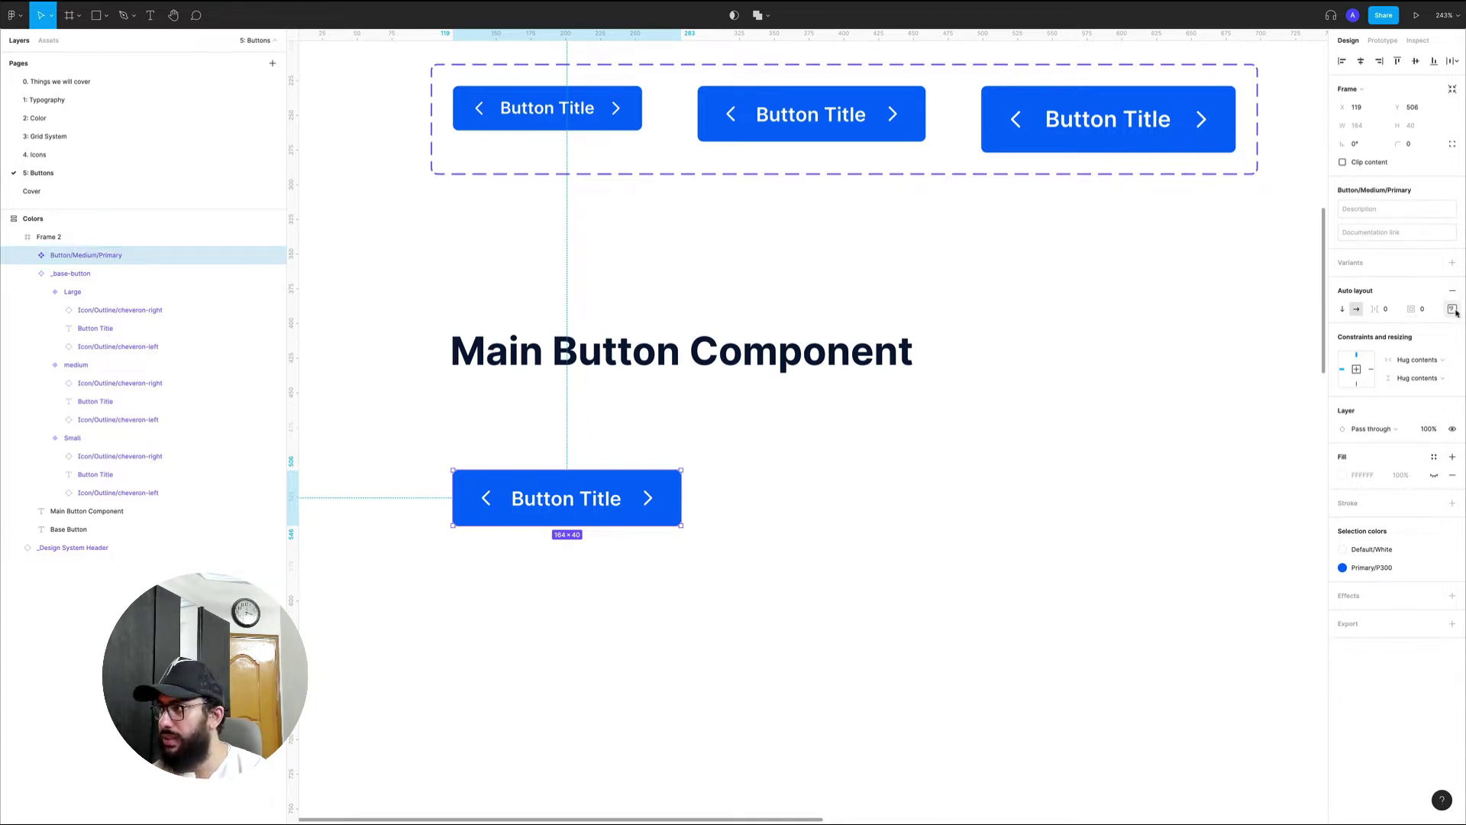
# - Add a second variant to the Button/Medium/Primary component and add a variant property named State to the set
pyautogui.click(1452, 264)
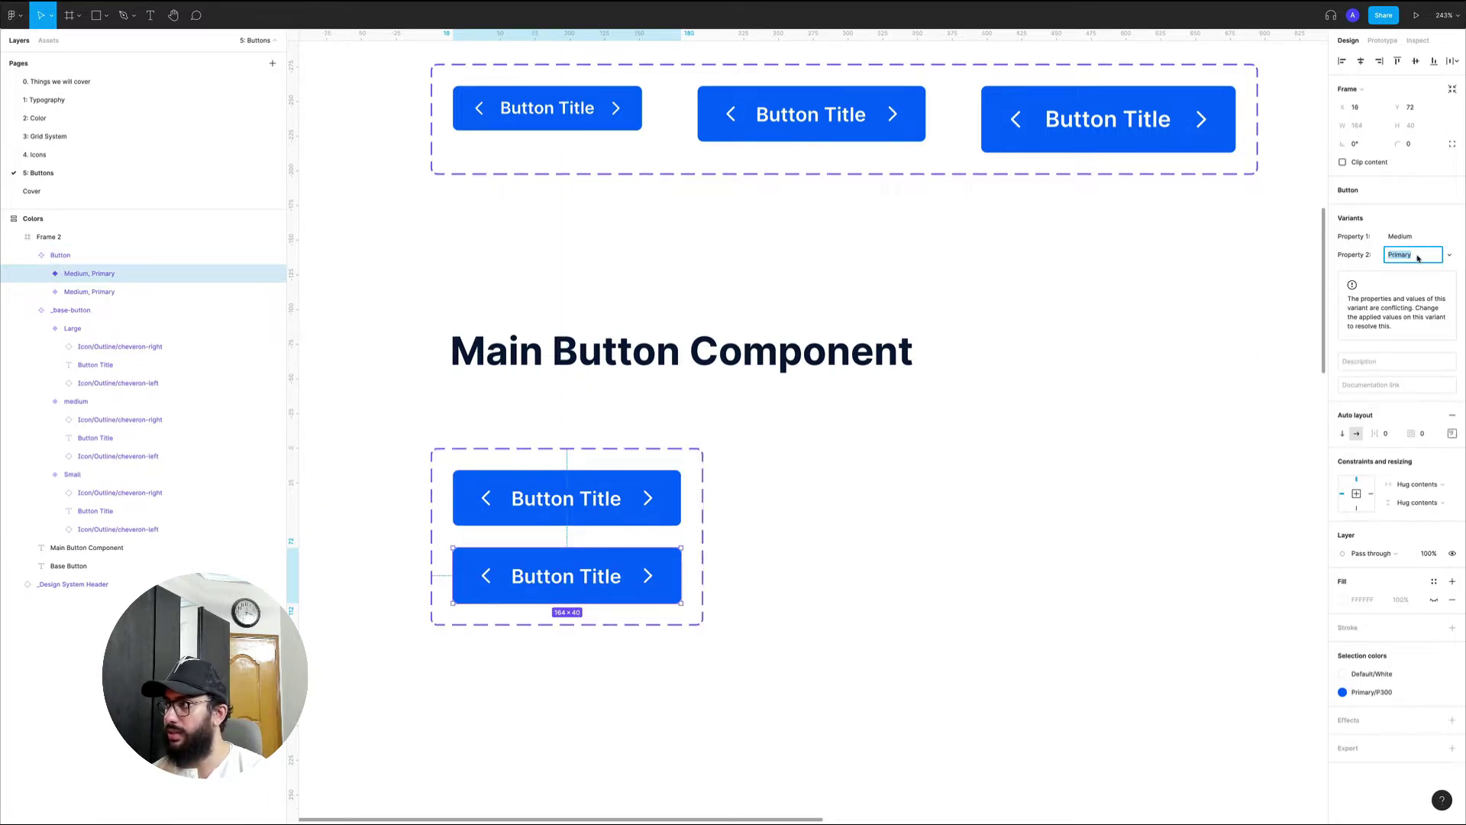
pyautogui.click(867, 370)
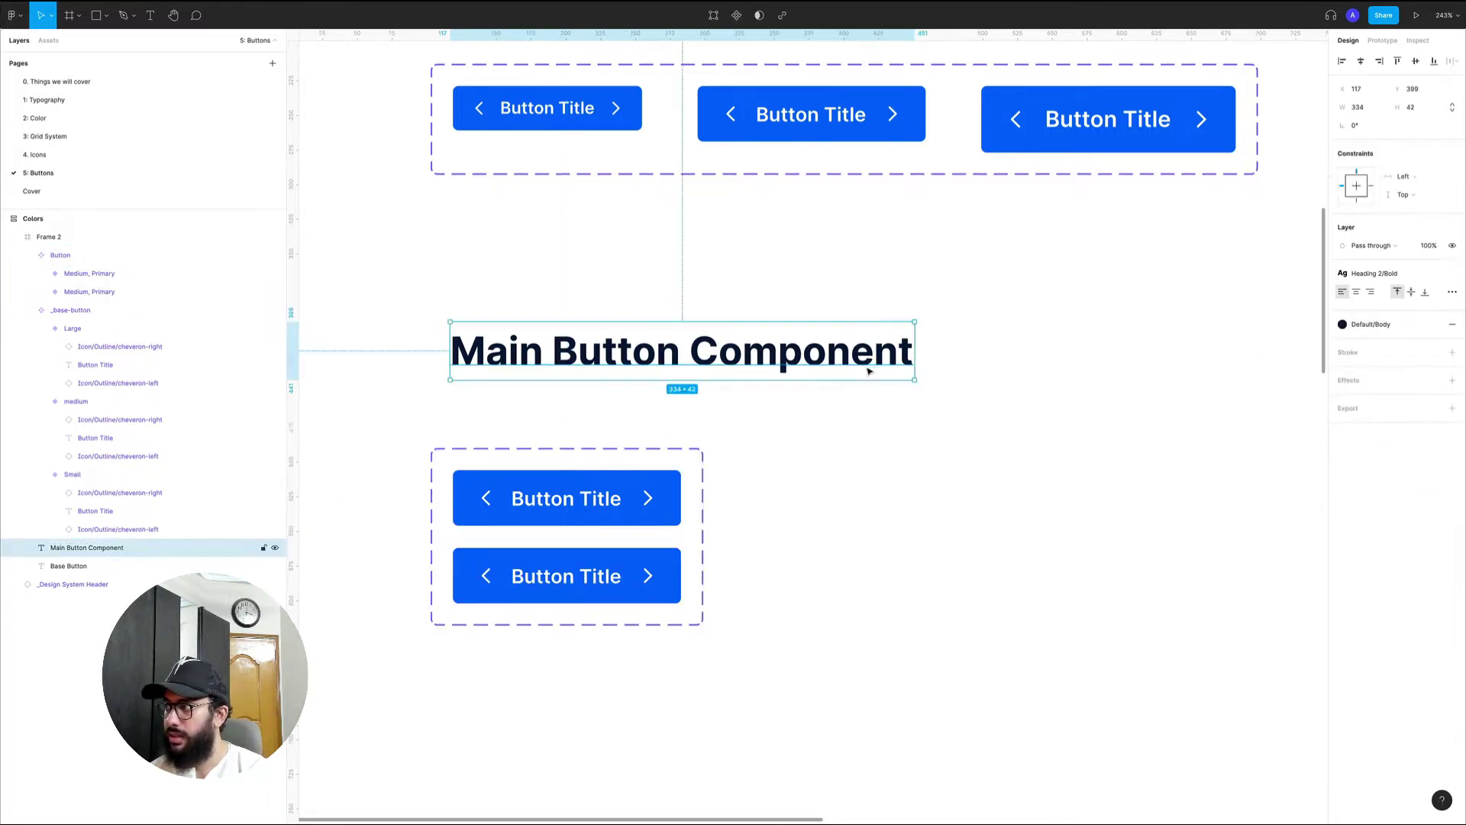
pyautogui.click(618, 522)
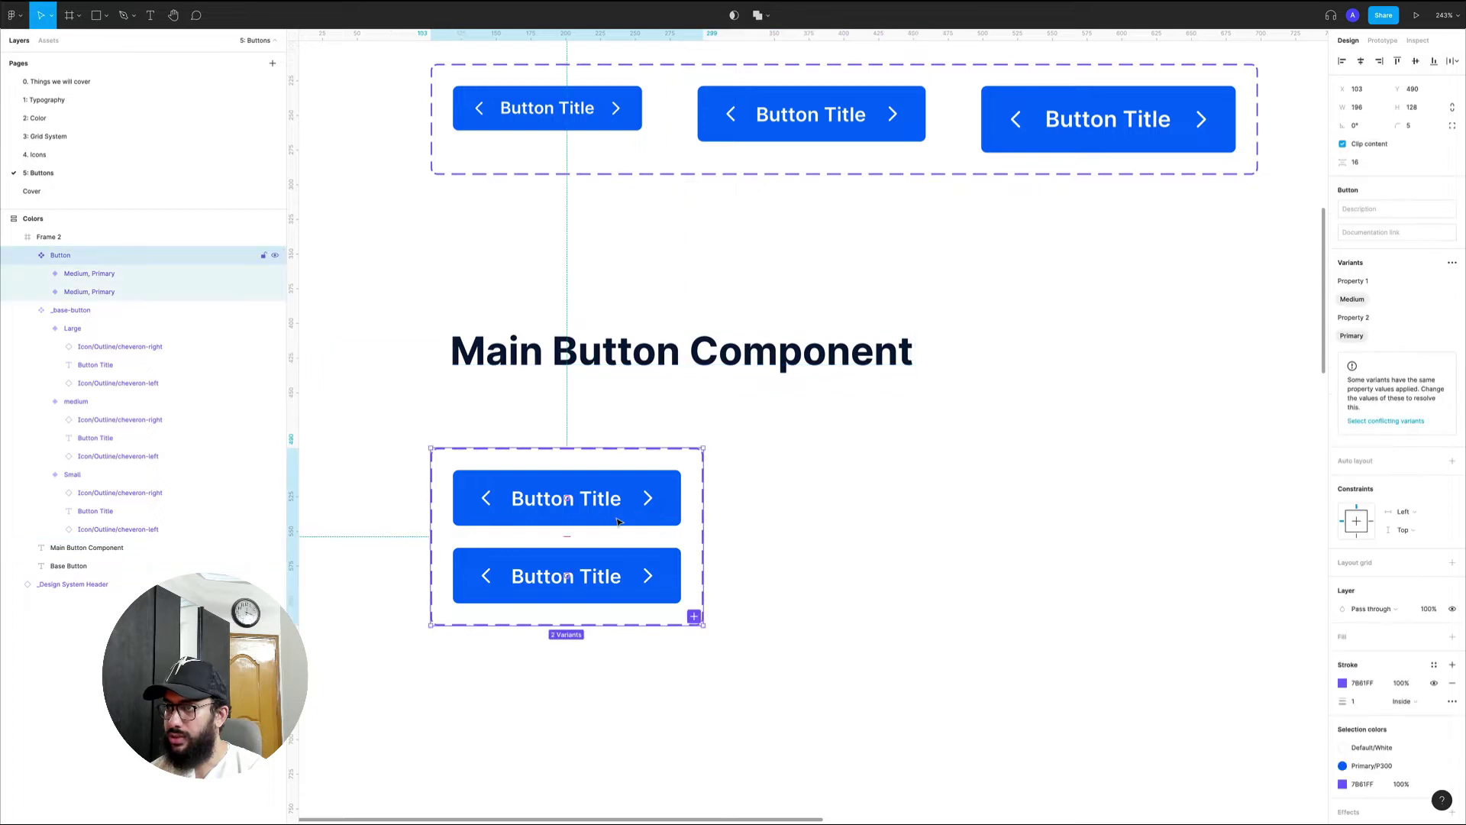
pyautogui.click(1450, 264)
pyautogui.click(1420, 306)
pyautogui.write('S')
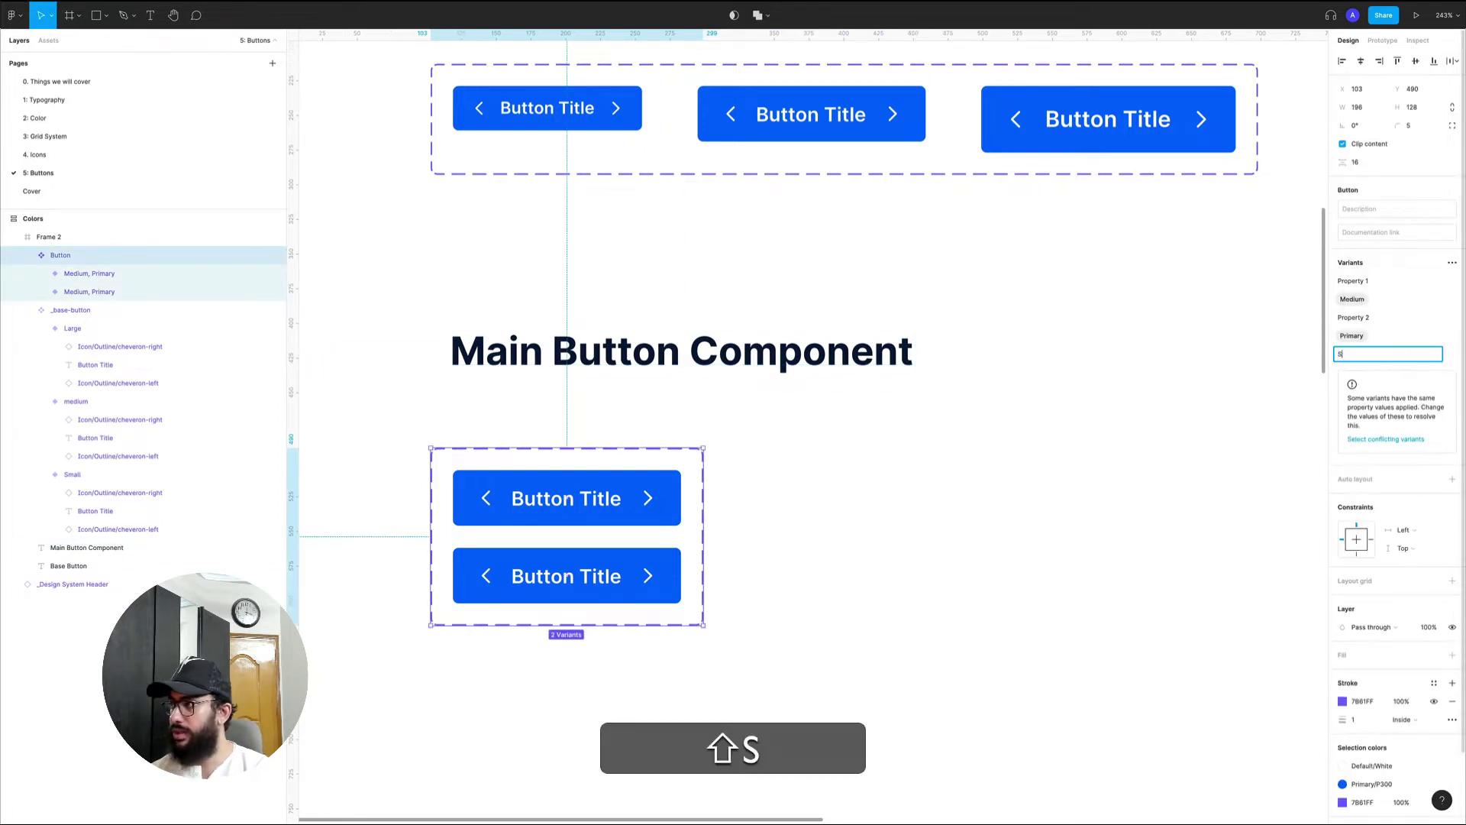
pyautogui.write('tate')
pyautogui.press('Return')
# - Rename the Button set's variant properties Property 1 to Size and Property 2 to Type
pyautogui.doubleClick(1378, 284)
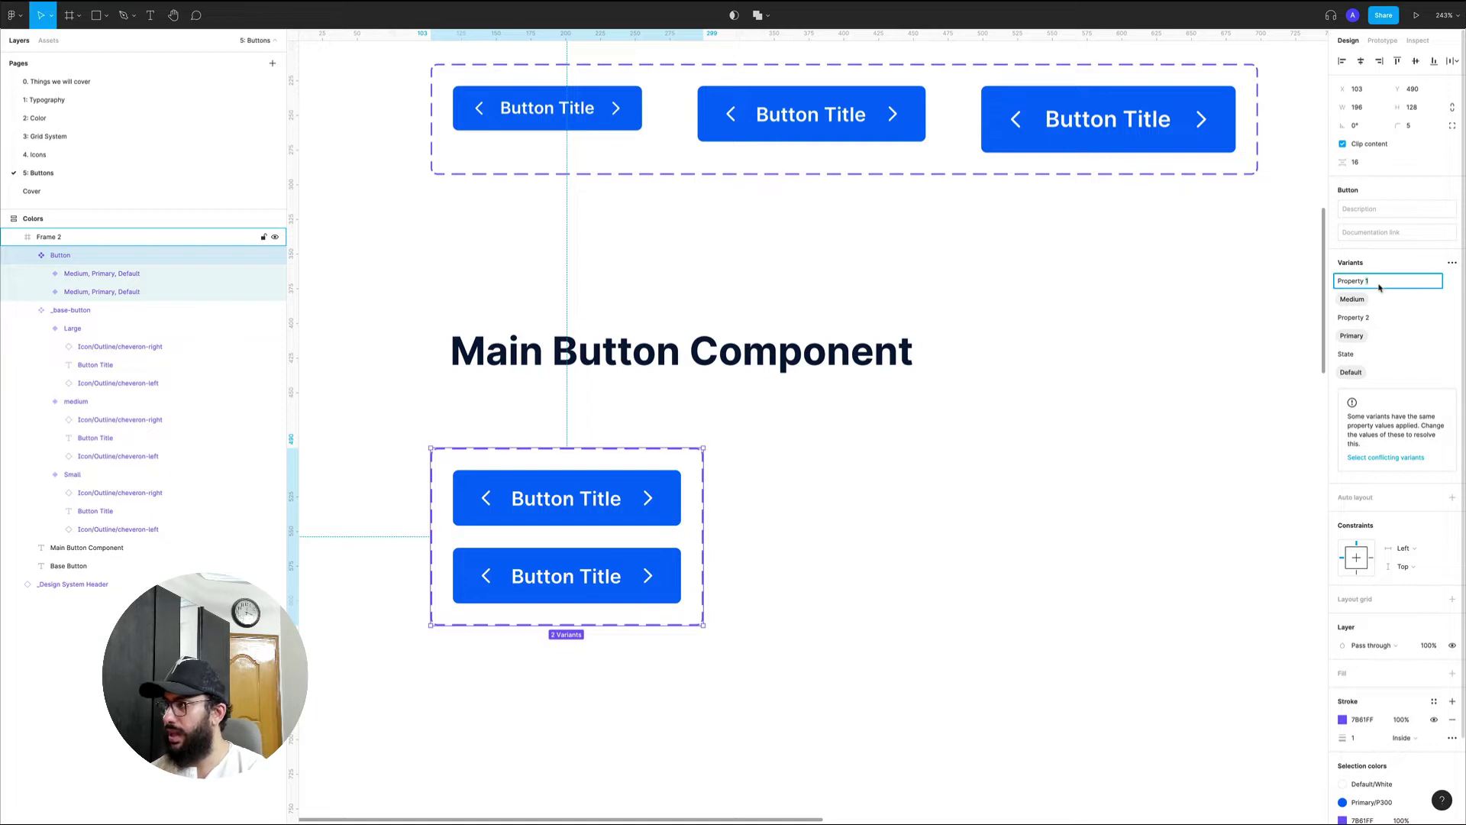
pyautogui.press('super+a')
pyautogui.write('Small')
pyautogui.press('Return')
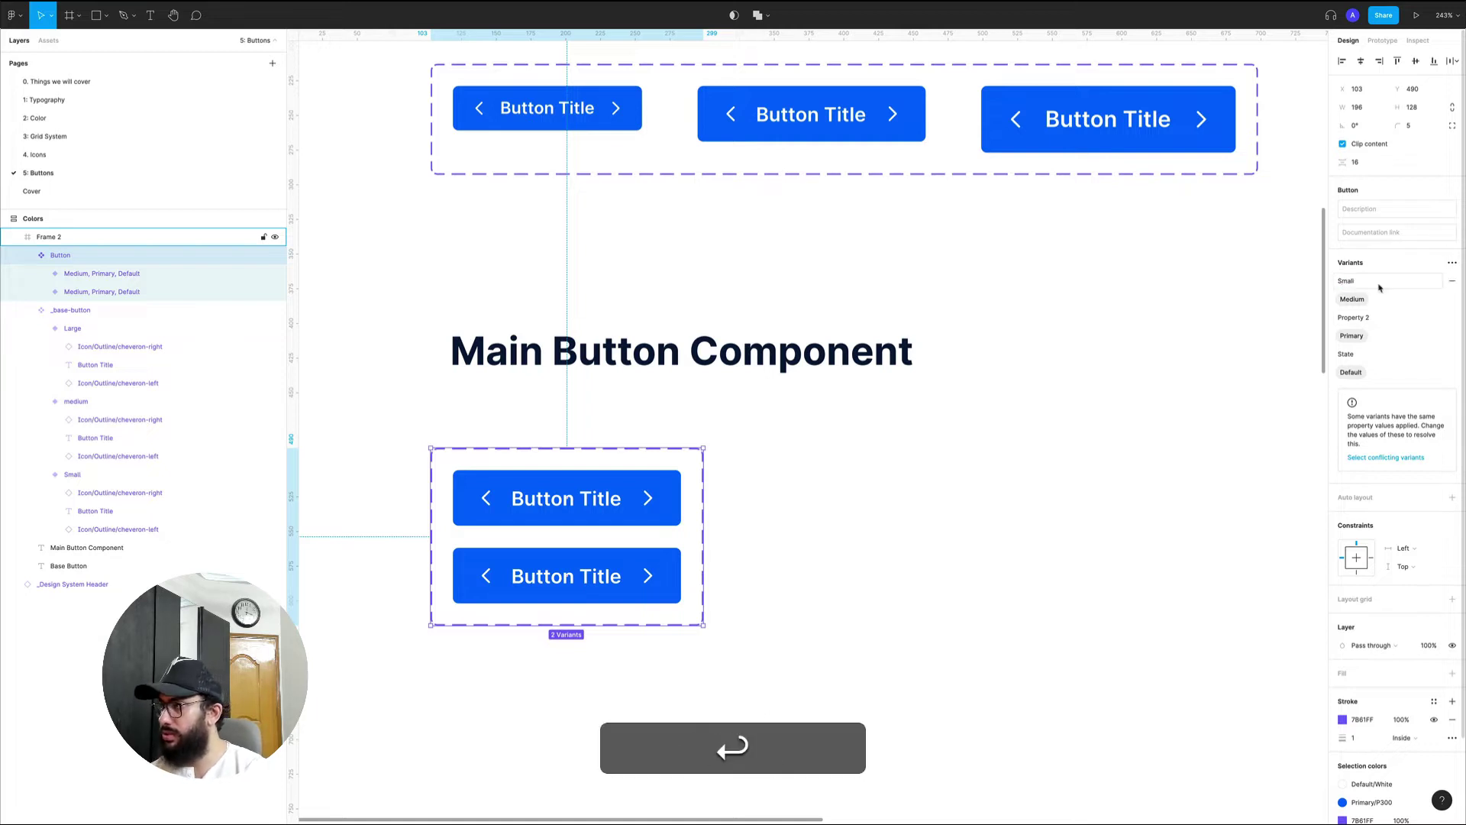
pyautogui.press('super+a')
pyautogui.write('Size')
pyautogui.press('Return')
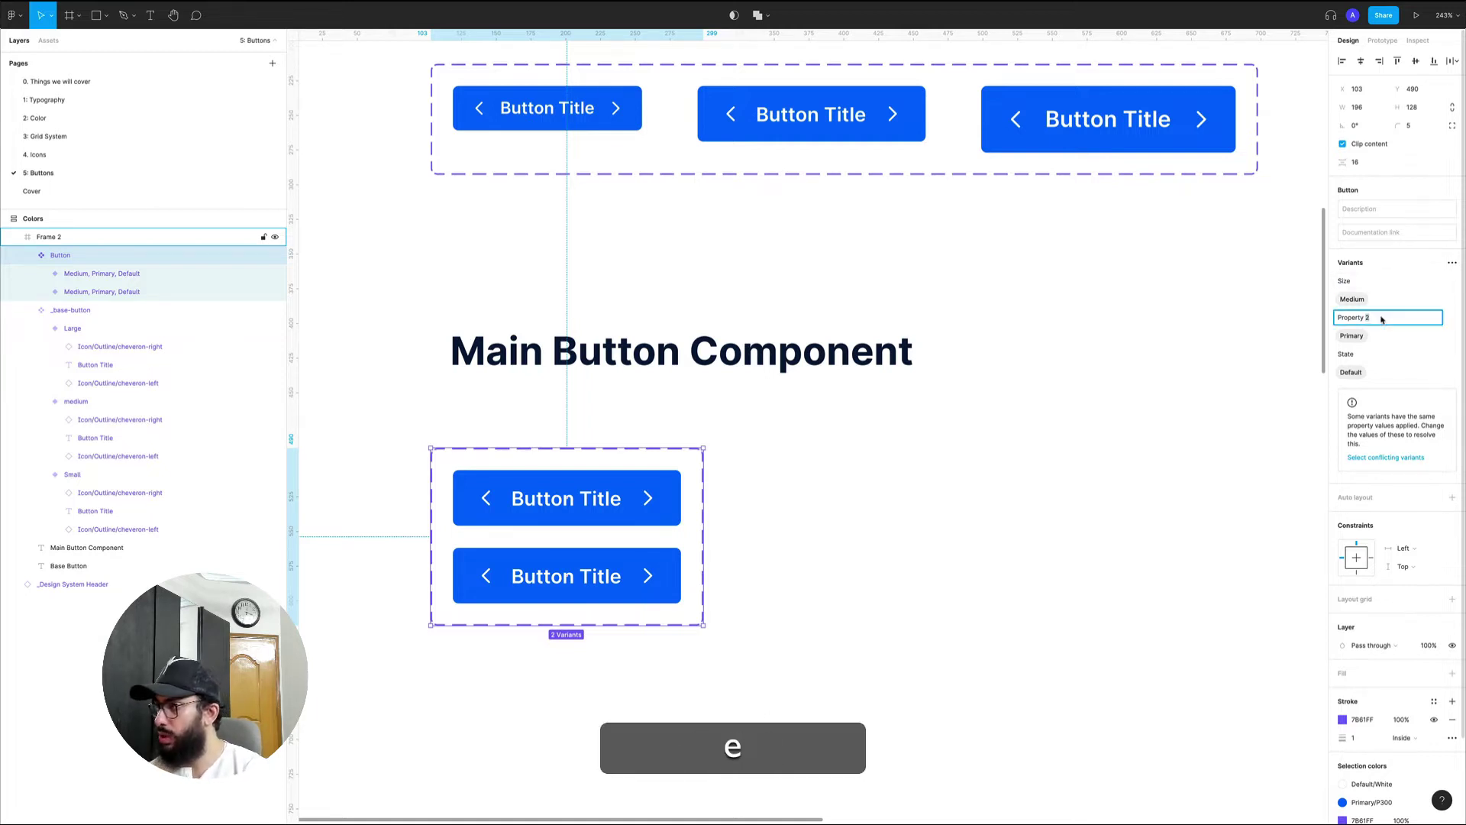
pyautogui.press('super+a')
pyautogui.write('Type')
pyautogui.press('Return')
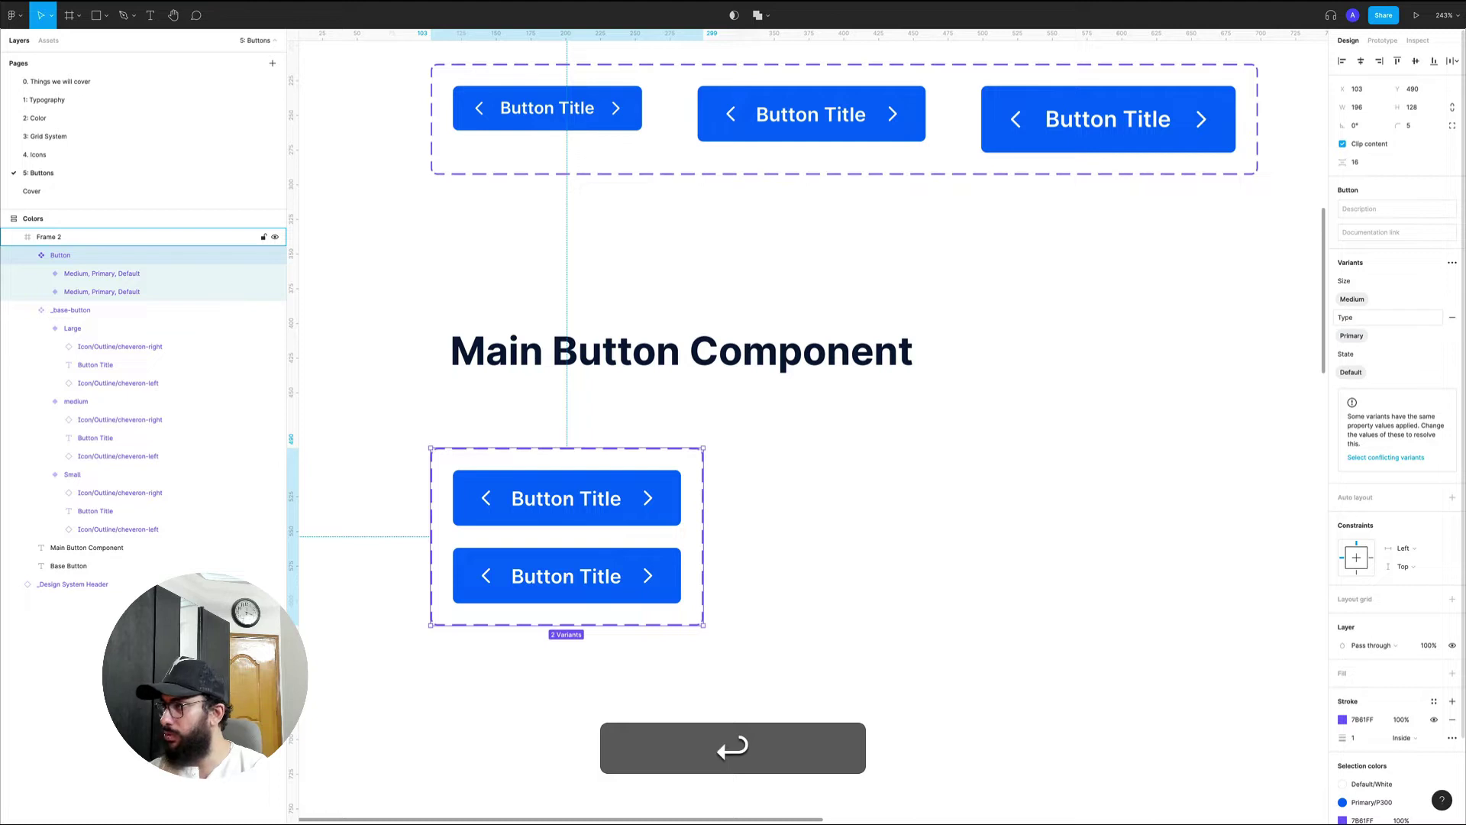
pyautogui.click(1387, 355)
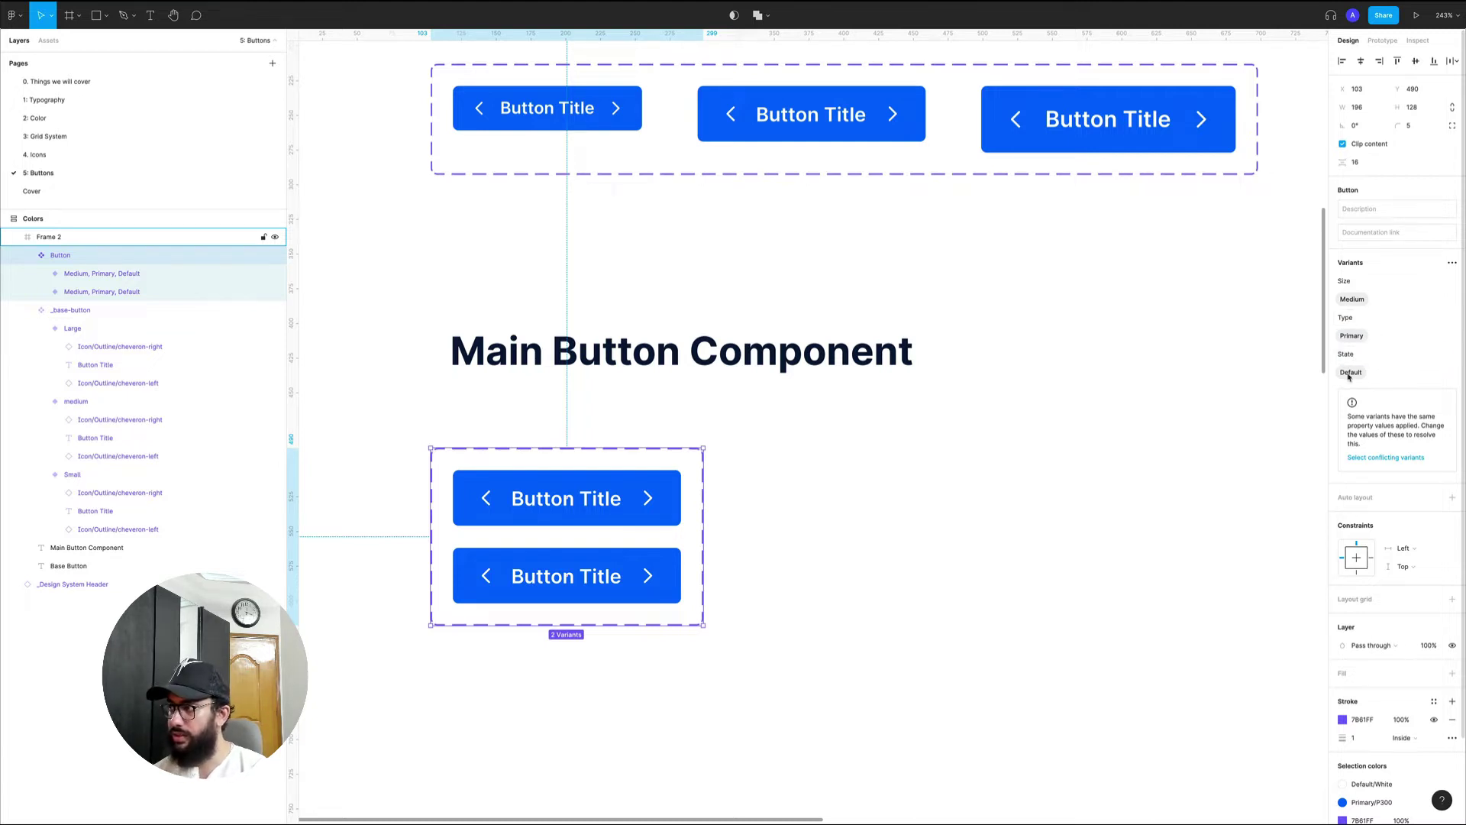
pyautogui.press('Escape')
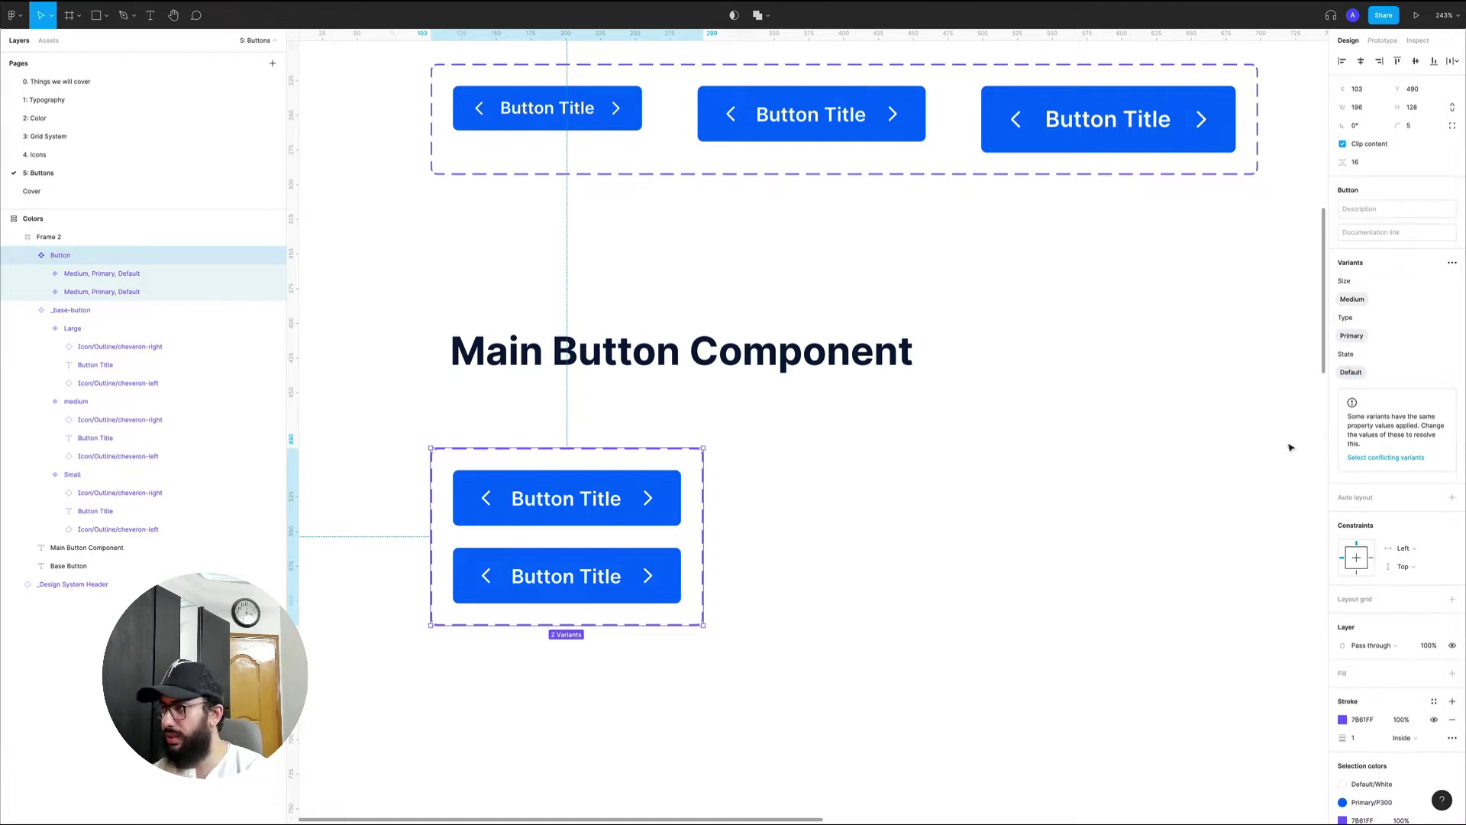
# - Set the State of the second Button variant to Hover
pyautogui.click(642, 488)
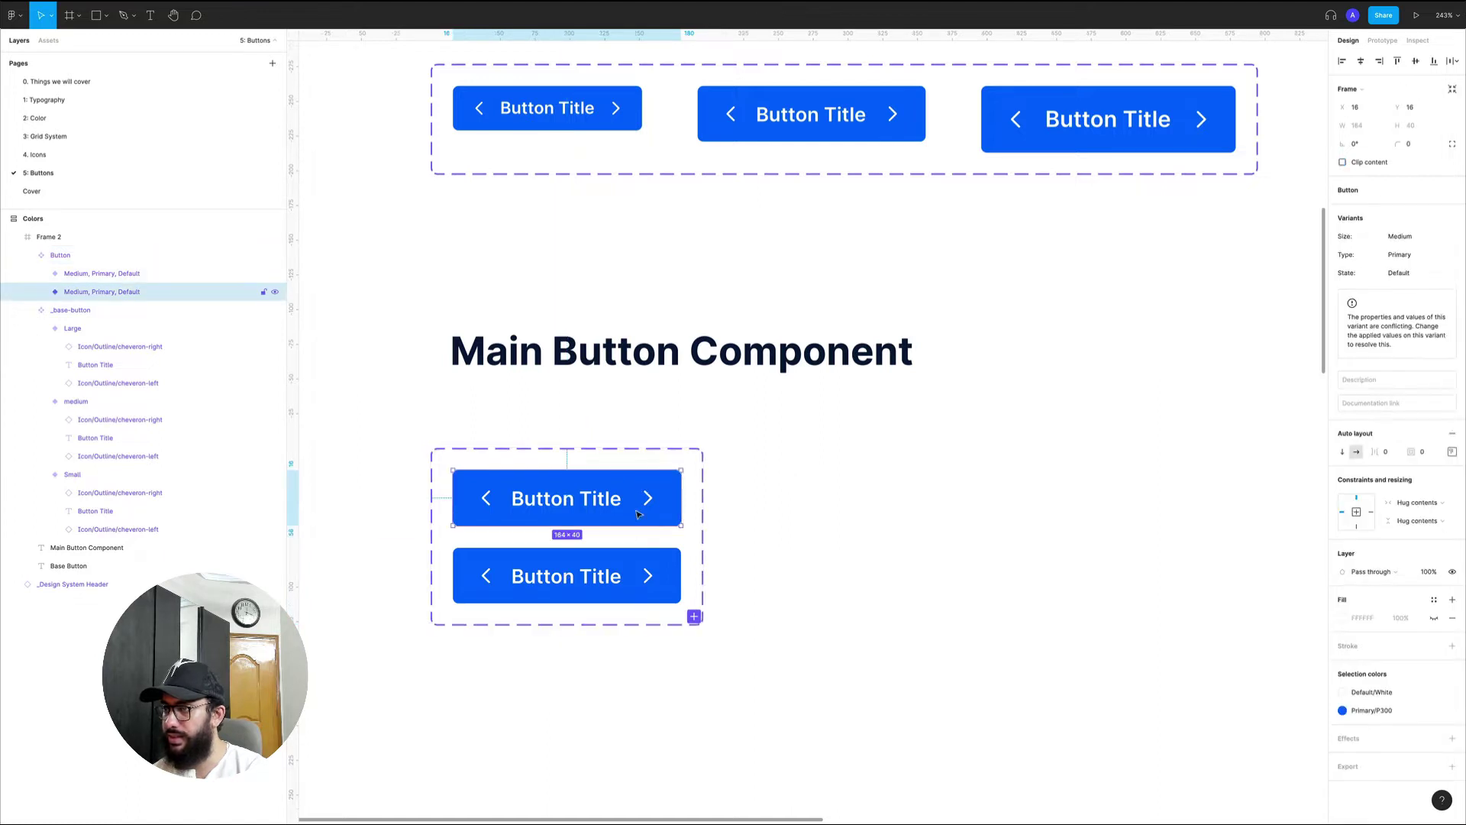
pyautogui.click(611, 569)
pyautogui.write('Hover')
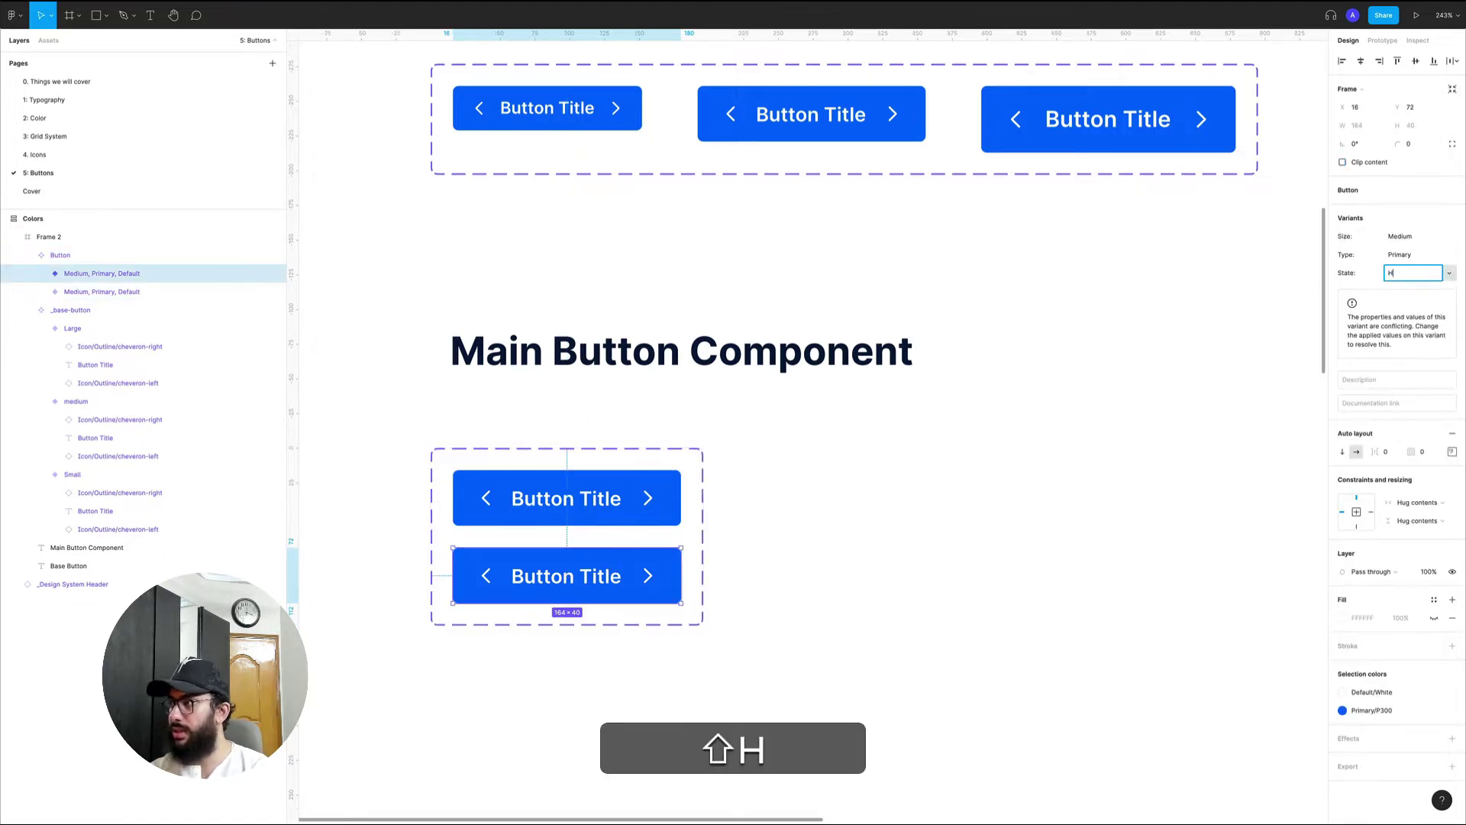
pyautogui.press('Return')
# - Duplicate the Hover variant with State set to Active, and duplicate that copy with State set to Disabled
pyautogui.press('super+d')
pyautogui.write('Ac')
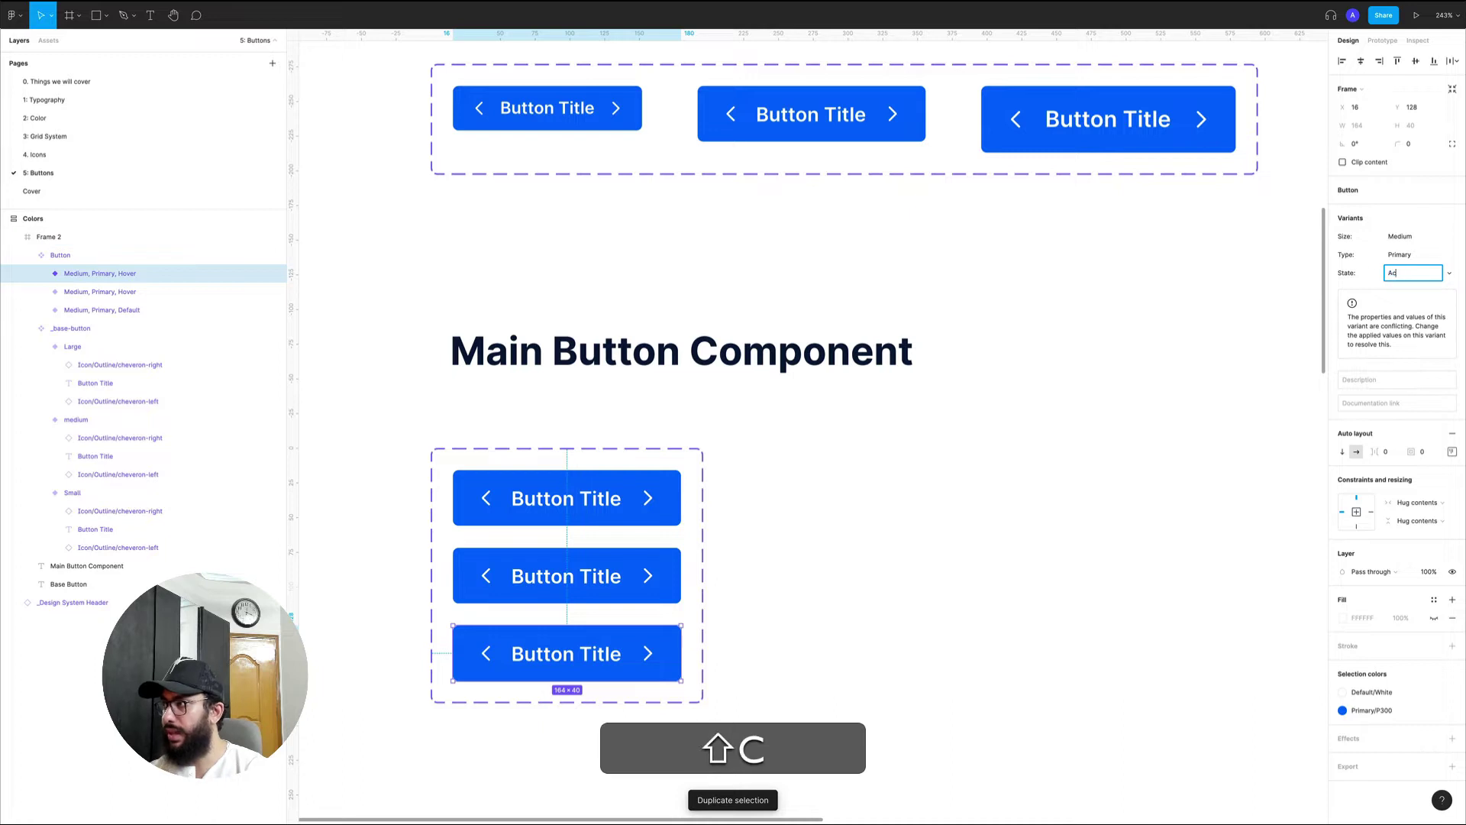
pyautogui.write('tive')
pyautogui.press('Return')
pyautogui.press('super+d')
pyautogui.write('Disab')
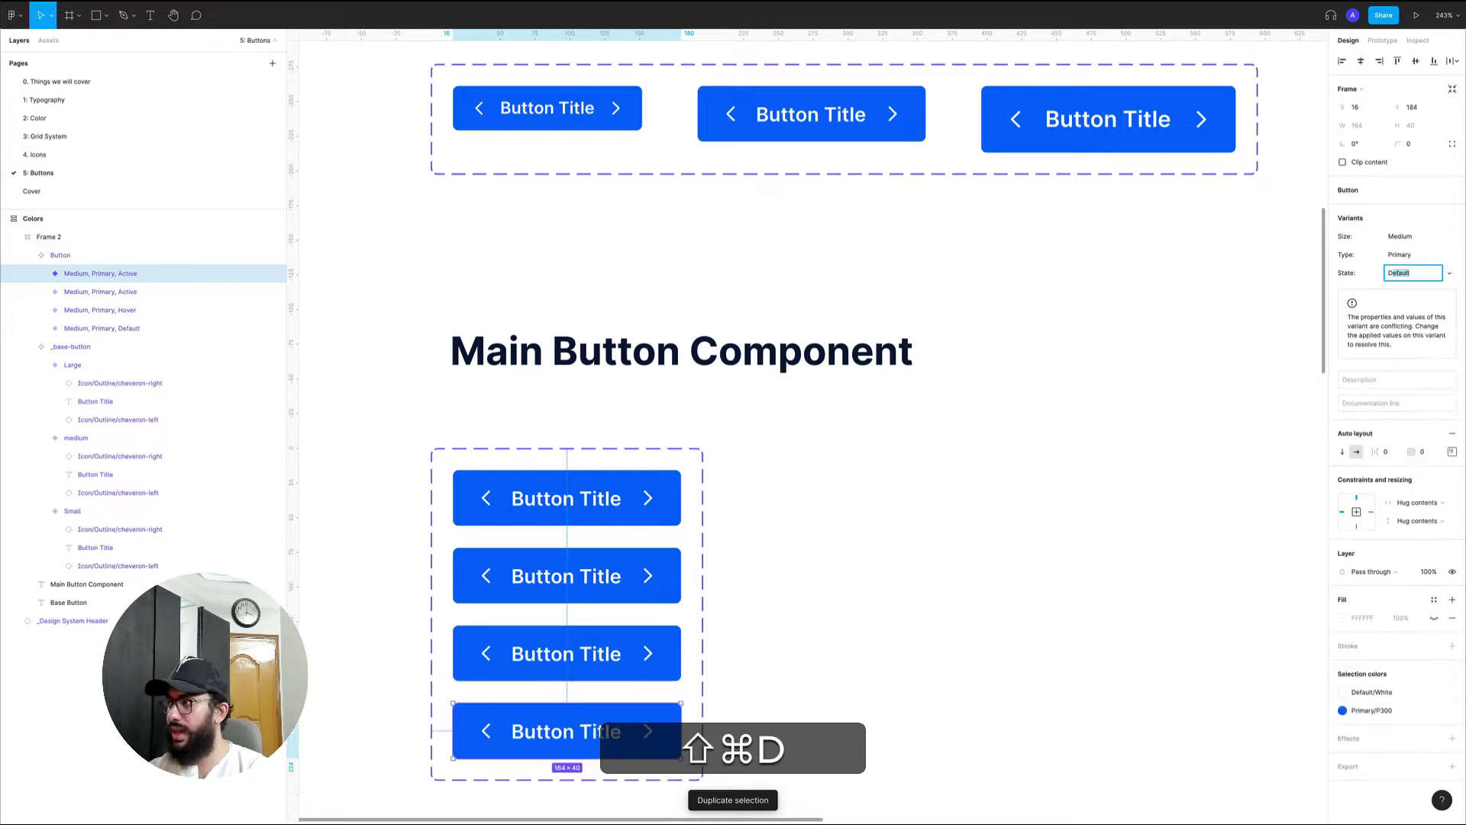
pyautogui.write('led')
pyautogui.press('Return')
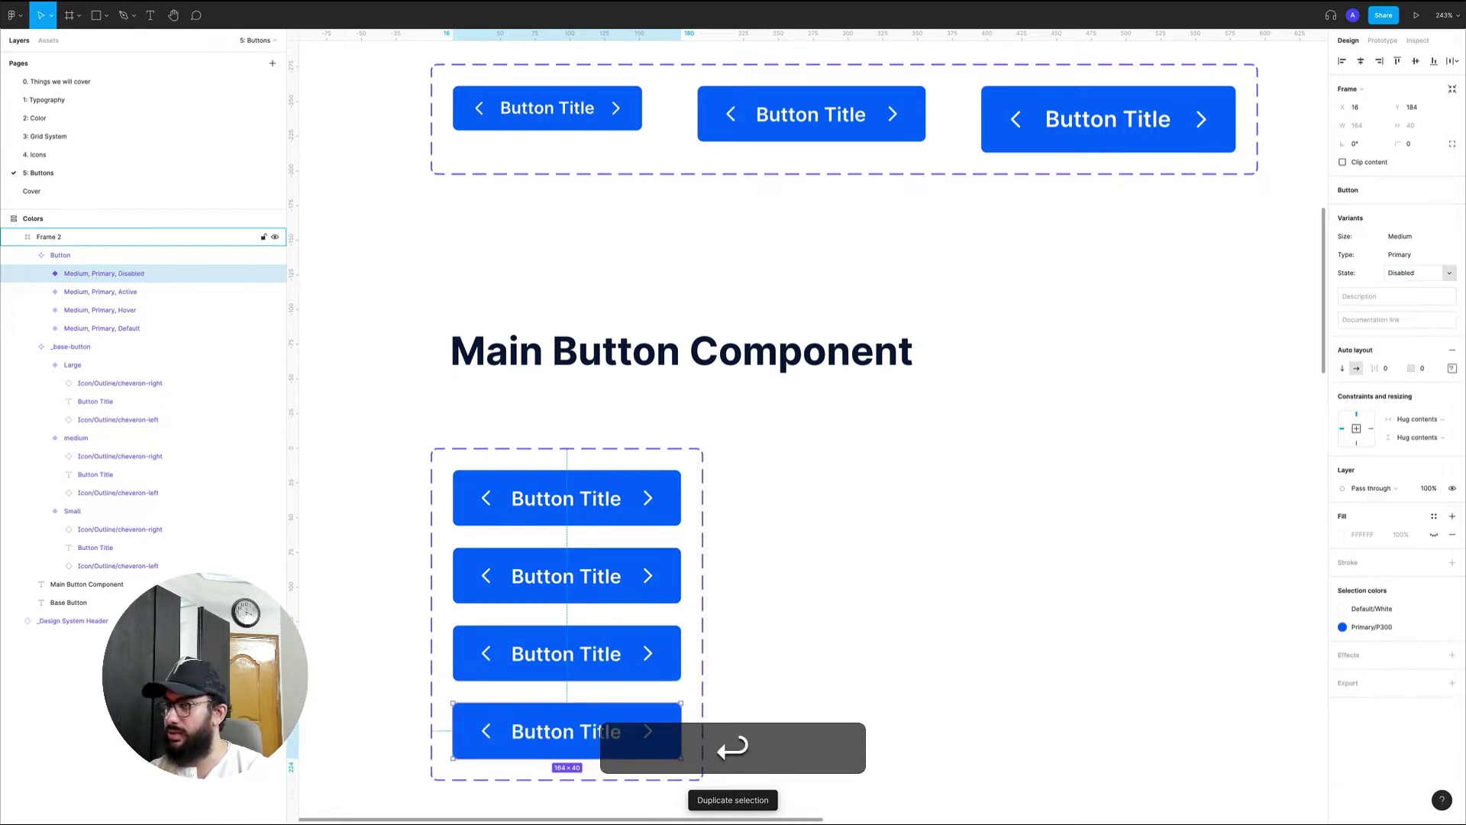
# - Change the blue of the Hover and Active variants to the Primary color style P400
pyautogui.scroll(-5, 629, 398)
pyautogui.click(629, 398)
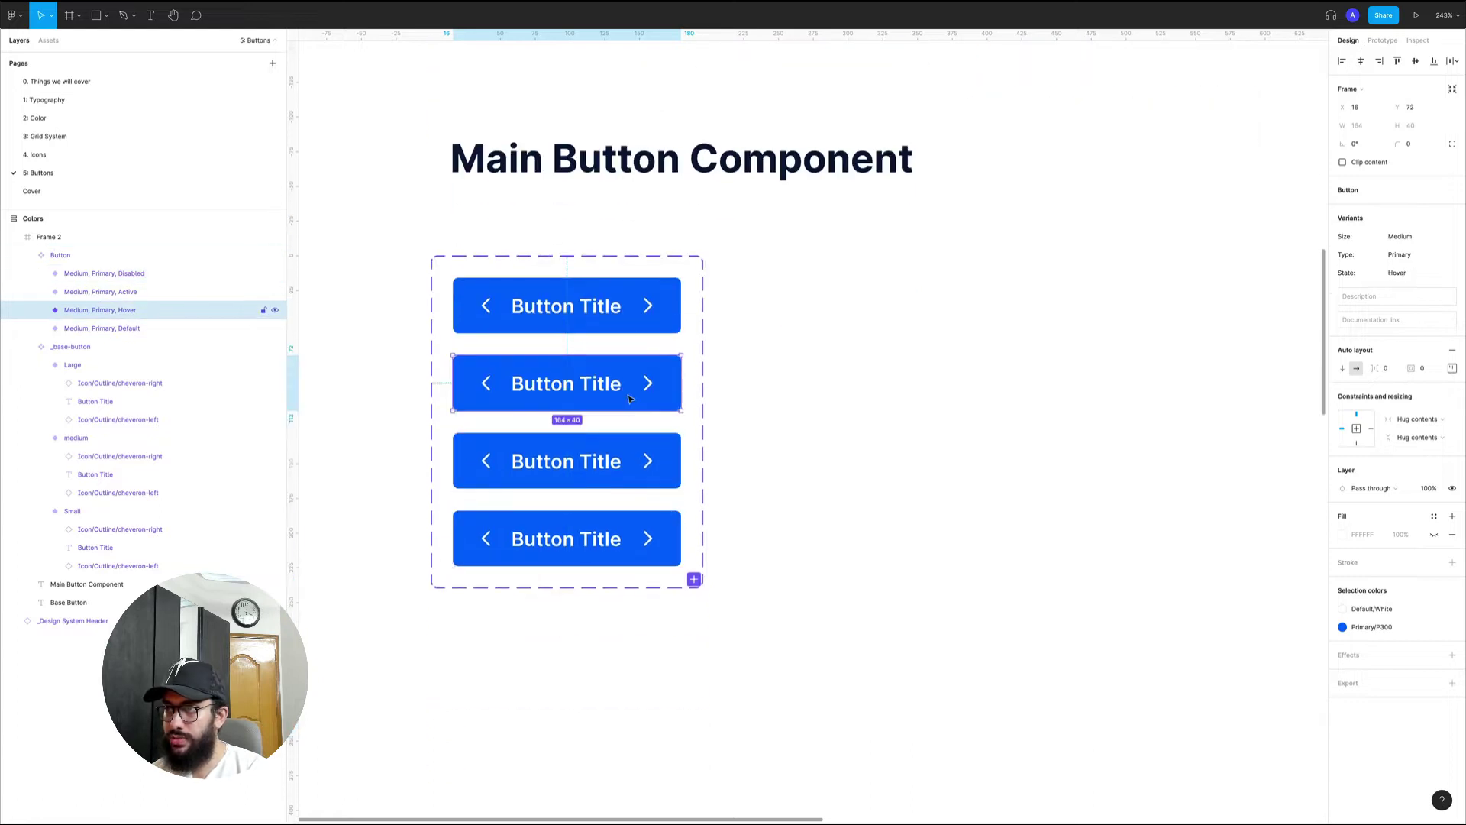
pyautogui.click(1344, 627)
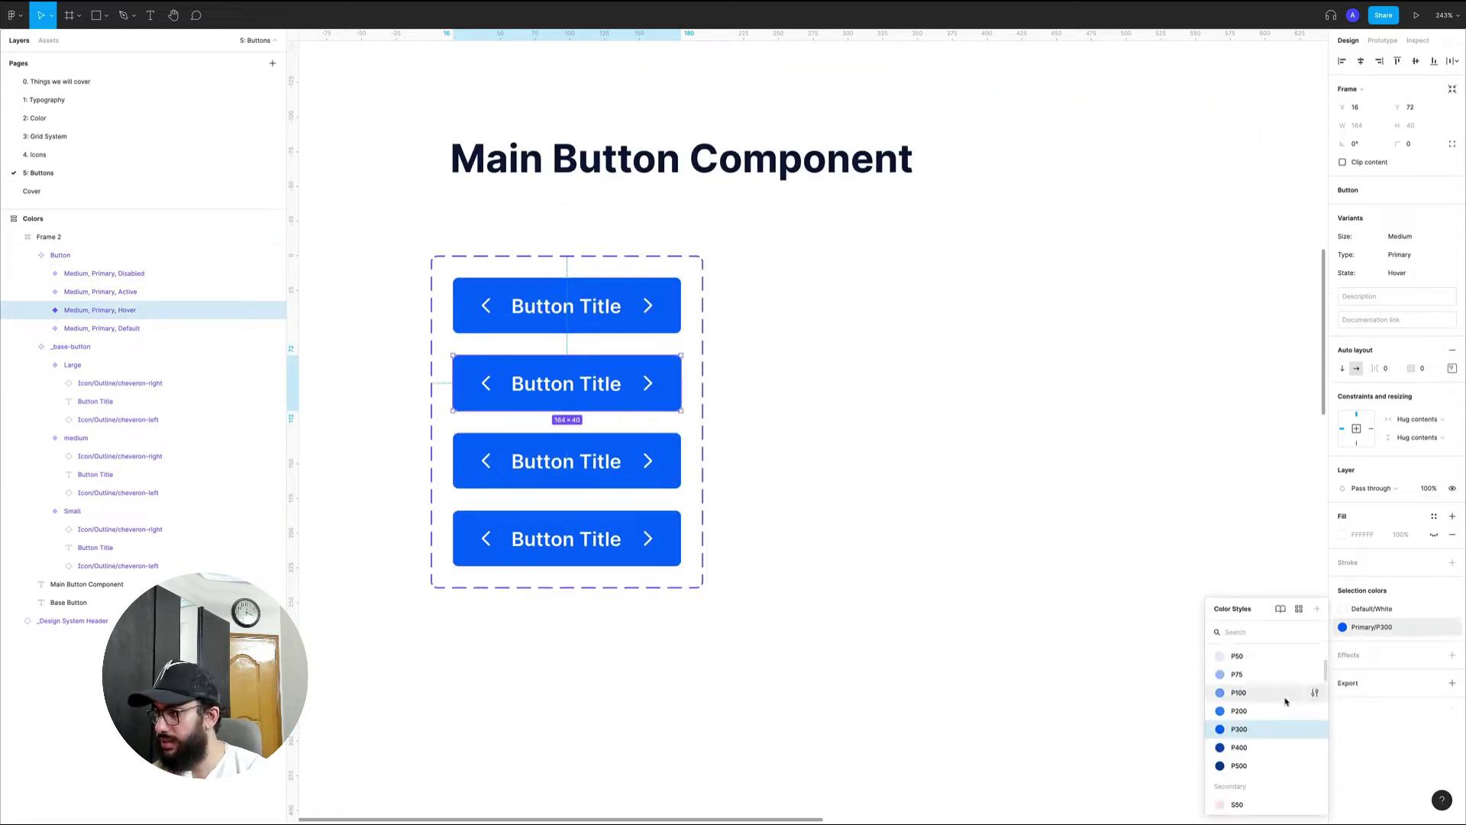
pyautogui.click(1258, 746)
pyautogui.press('Tab')
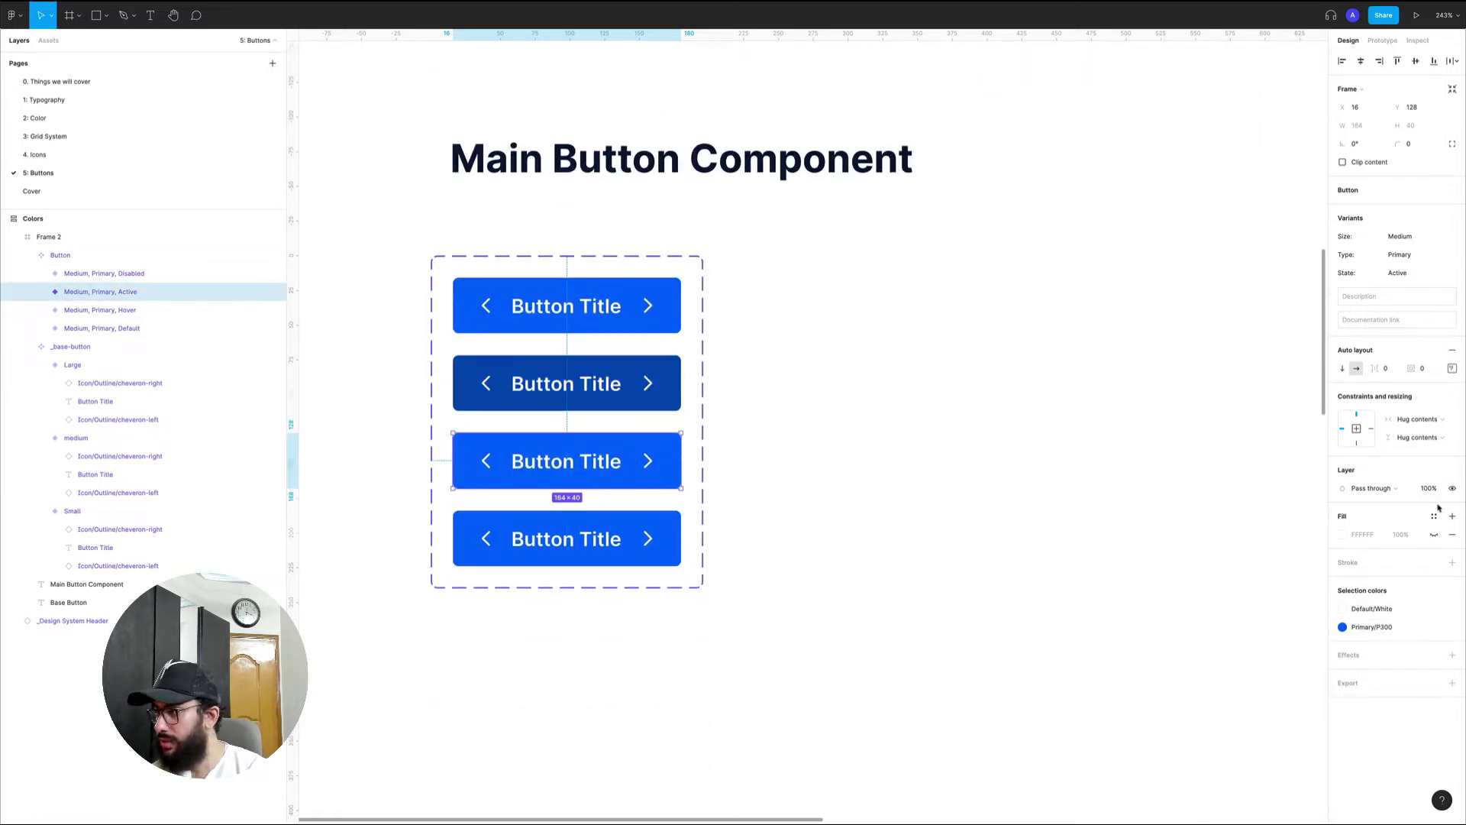
pyautogui.click(1344, 627)
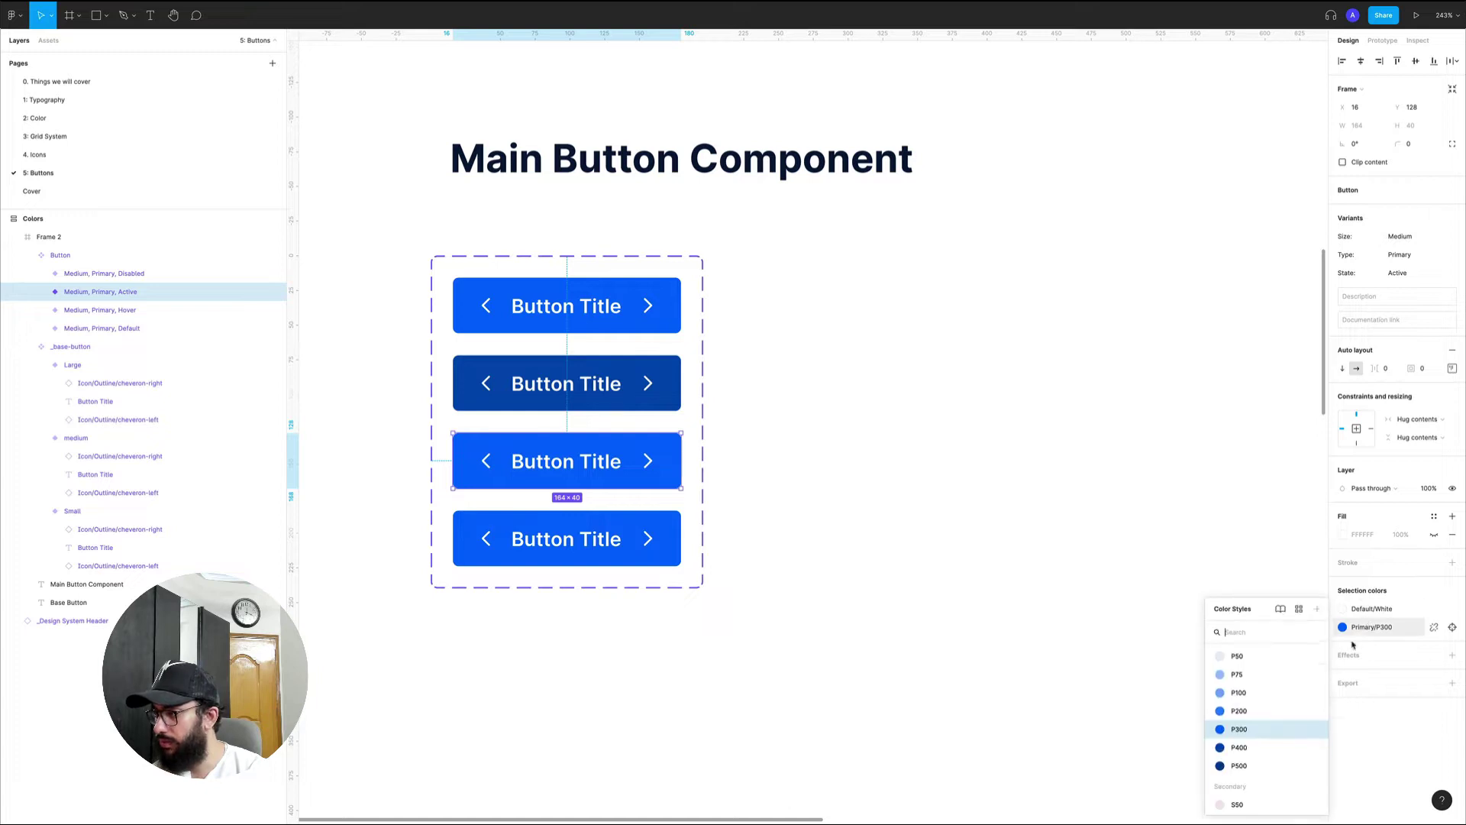
pyautogui.click(1261, 746)
# - Change the fill of the base button inside the Disabled variant to the Neutrals color style N50
pyautogui.doubleClick(511, 539)
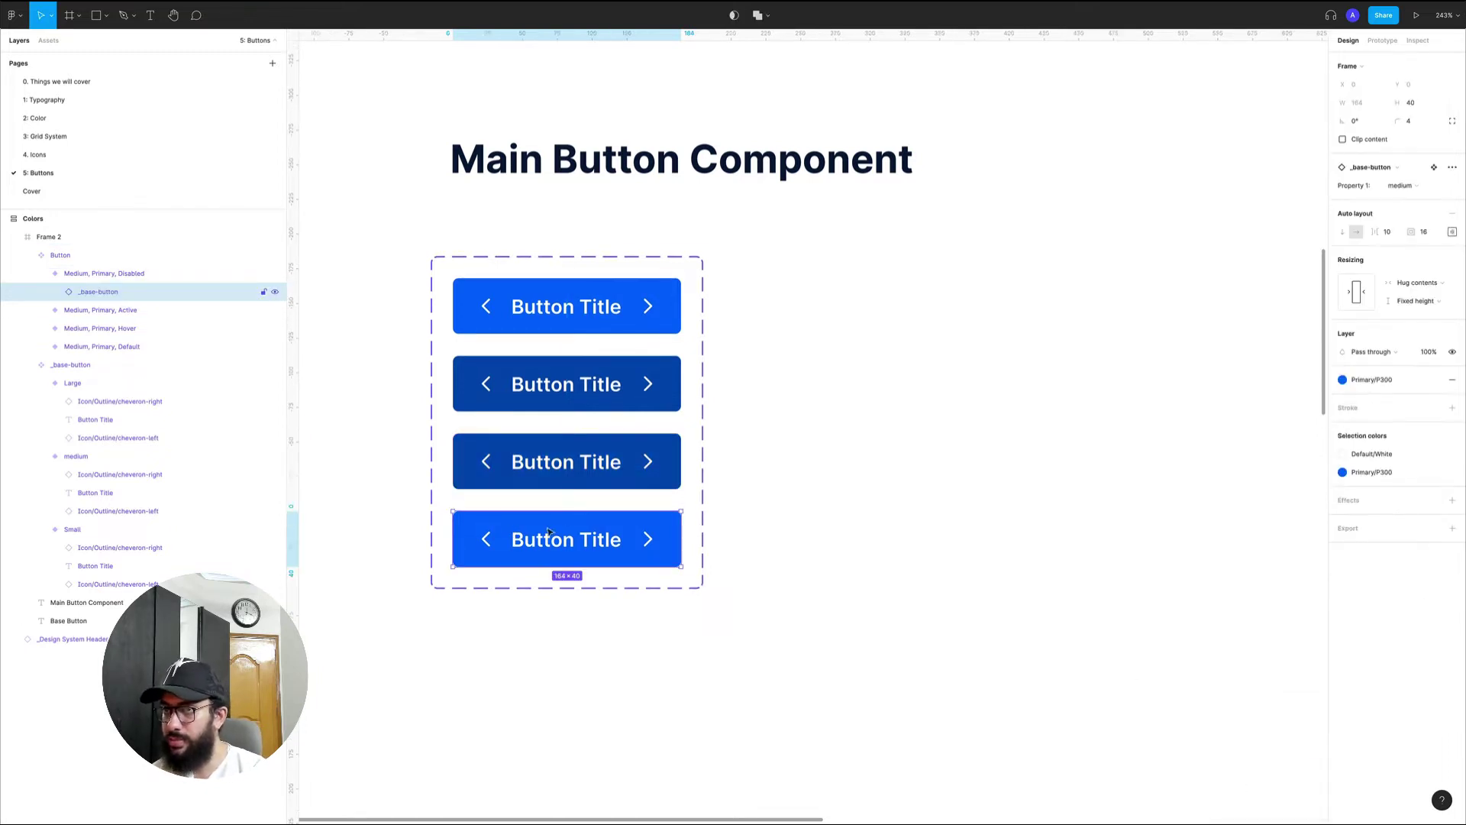
pyautogui.hotkey('shift', 'Return')
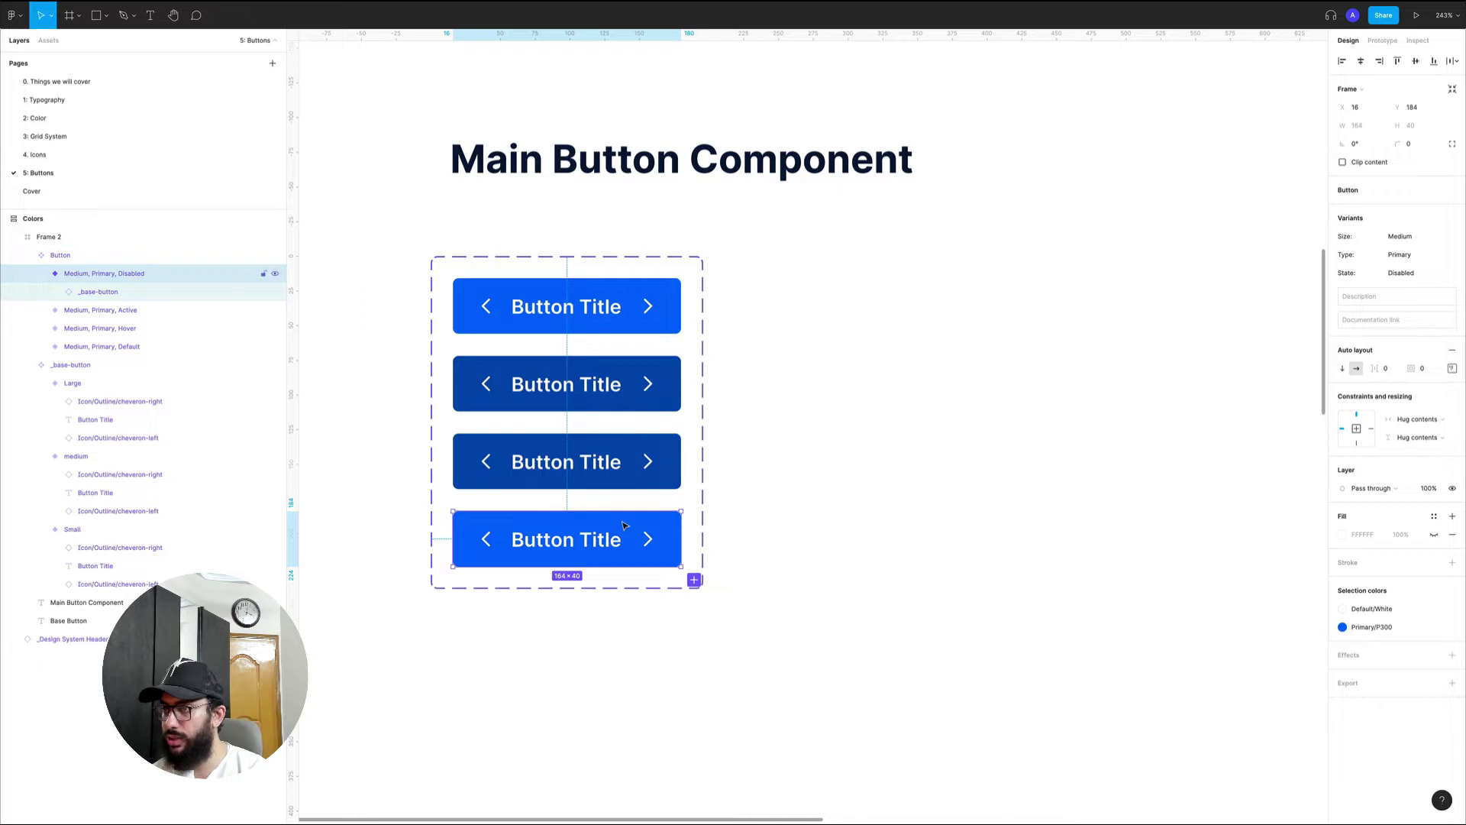
pyautogui.press('Return')
pyautogui.click(1382, 382)
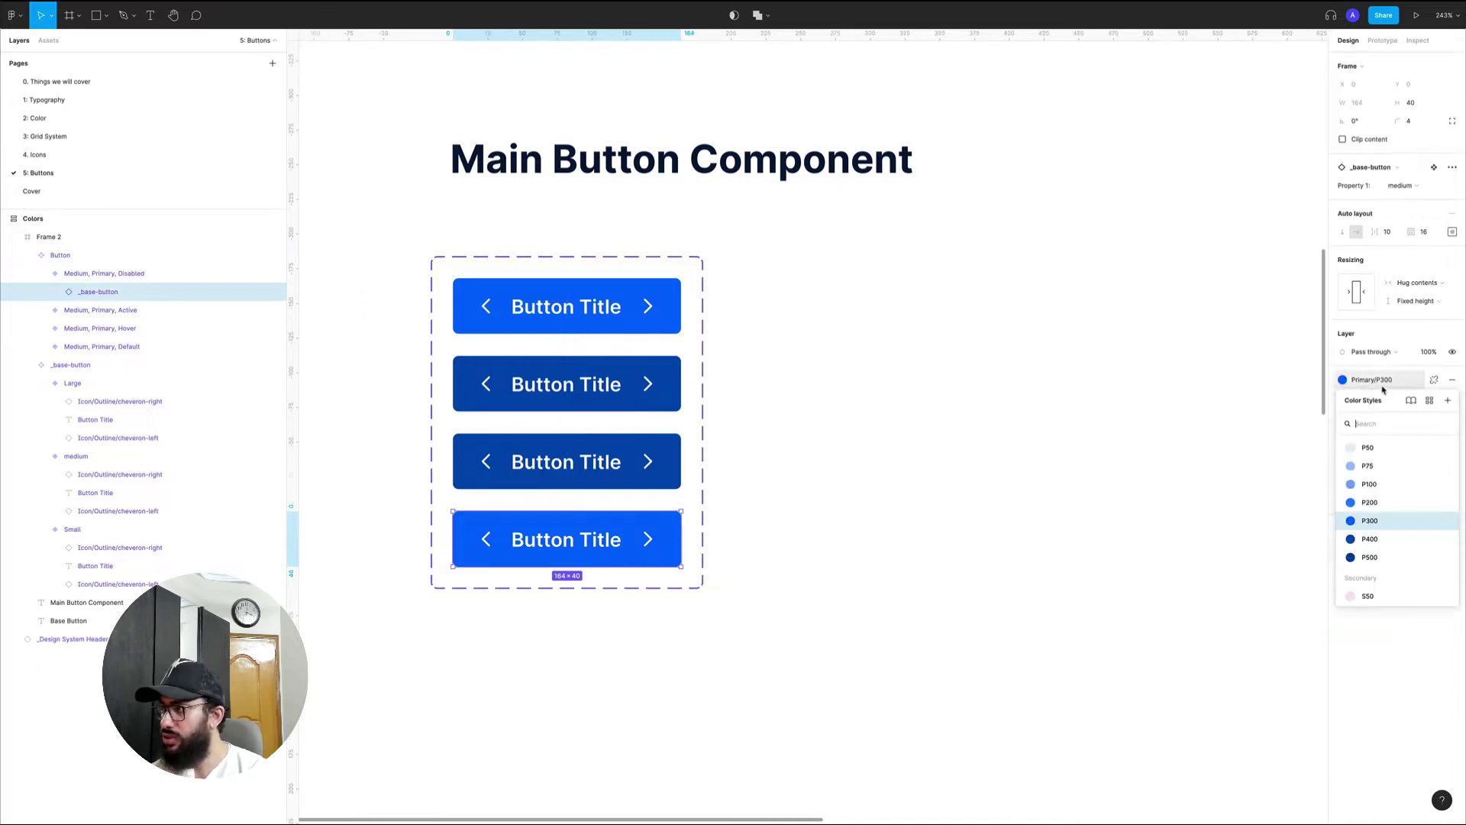
pyautogui.write('ne')
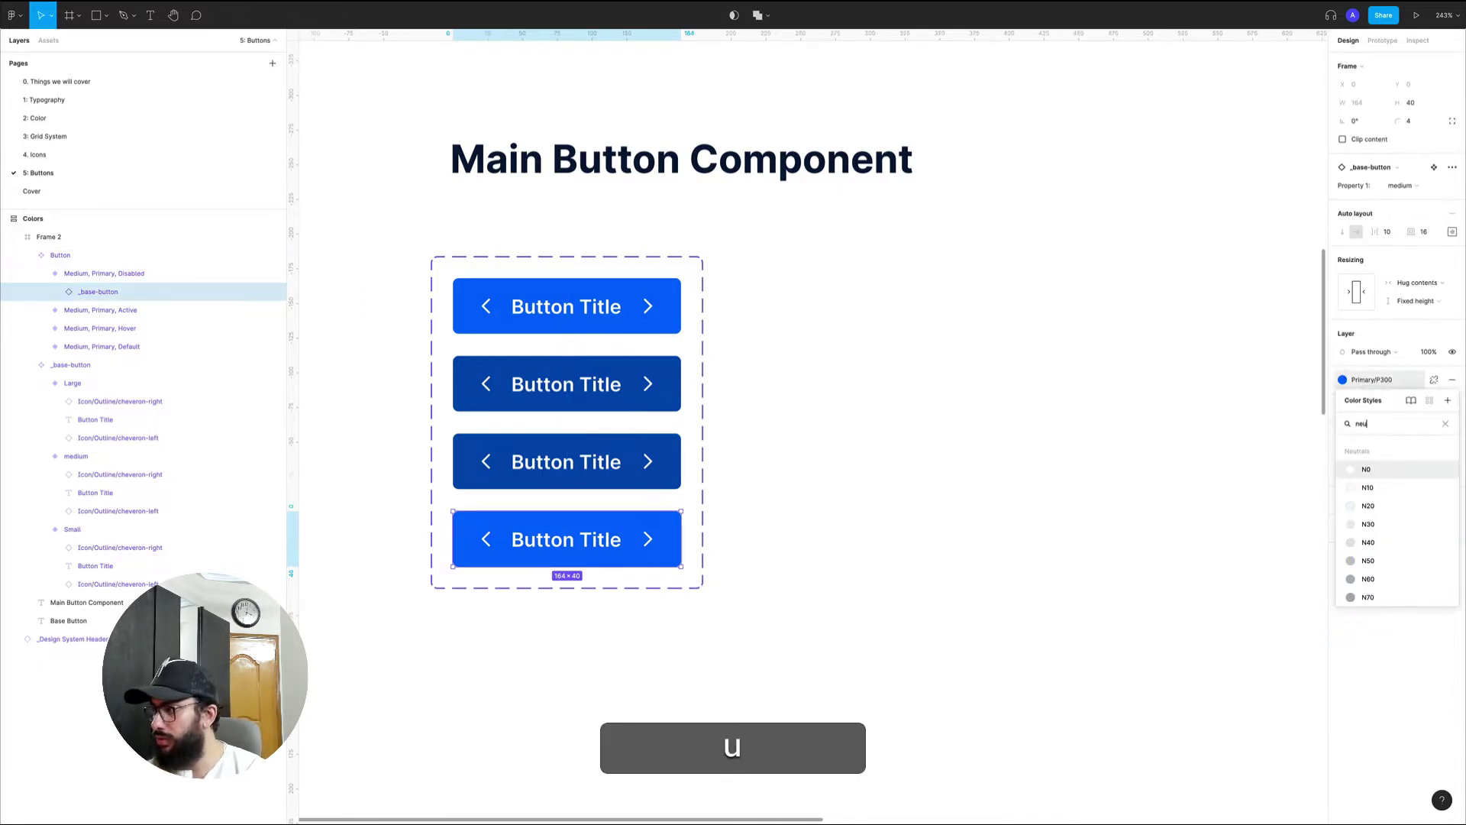
pyautogui.write('u')
pyautogui.click(1384, 547)
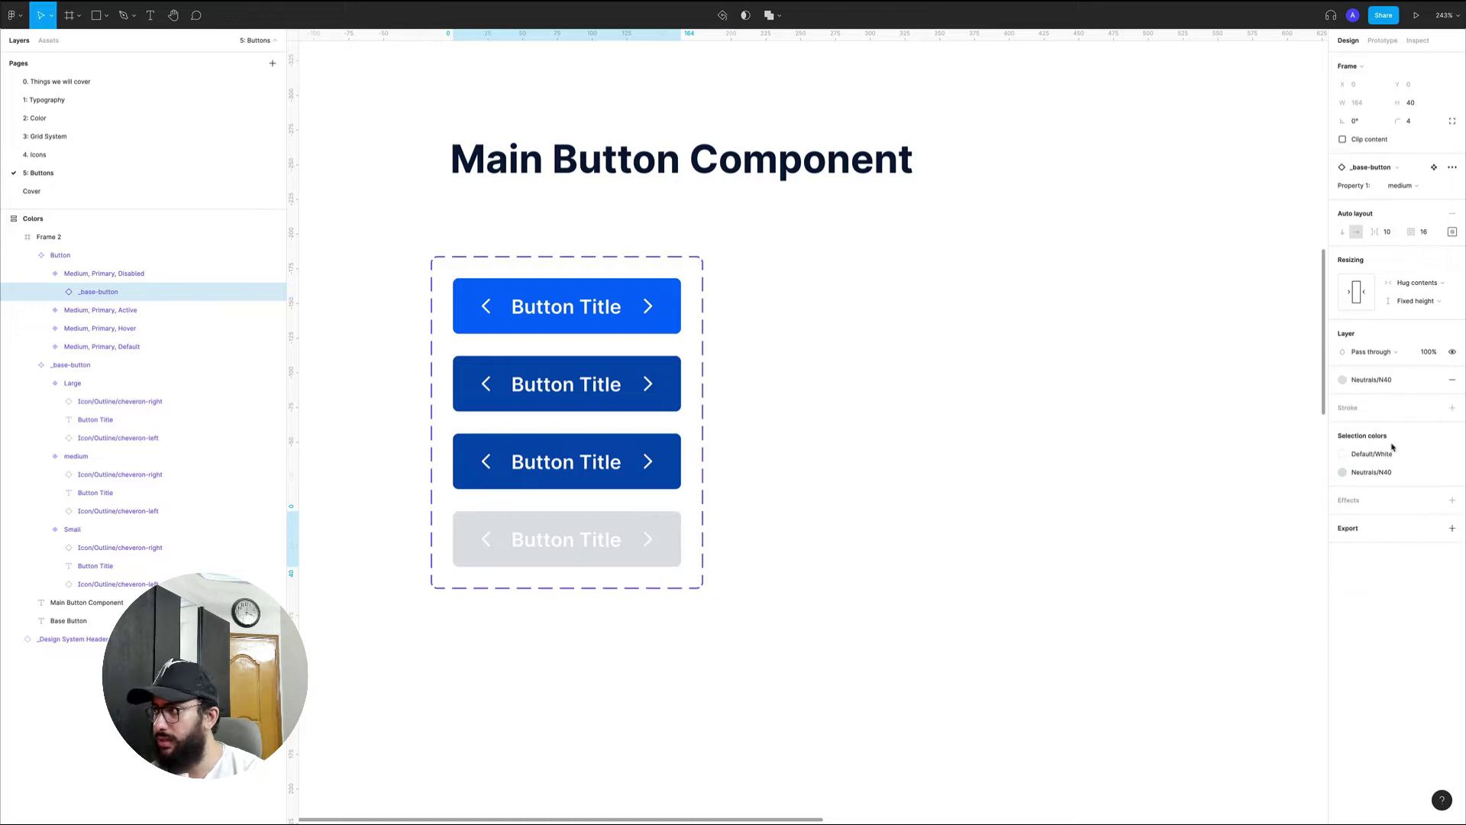
pyautogui.click(1383, 379)
pyautogui.click(1381, 528)
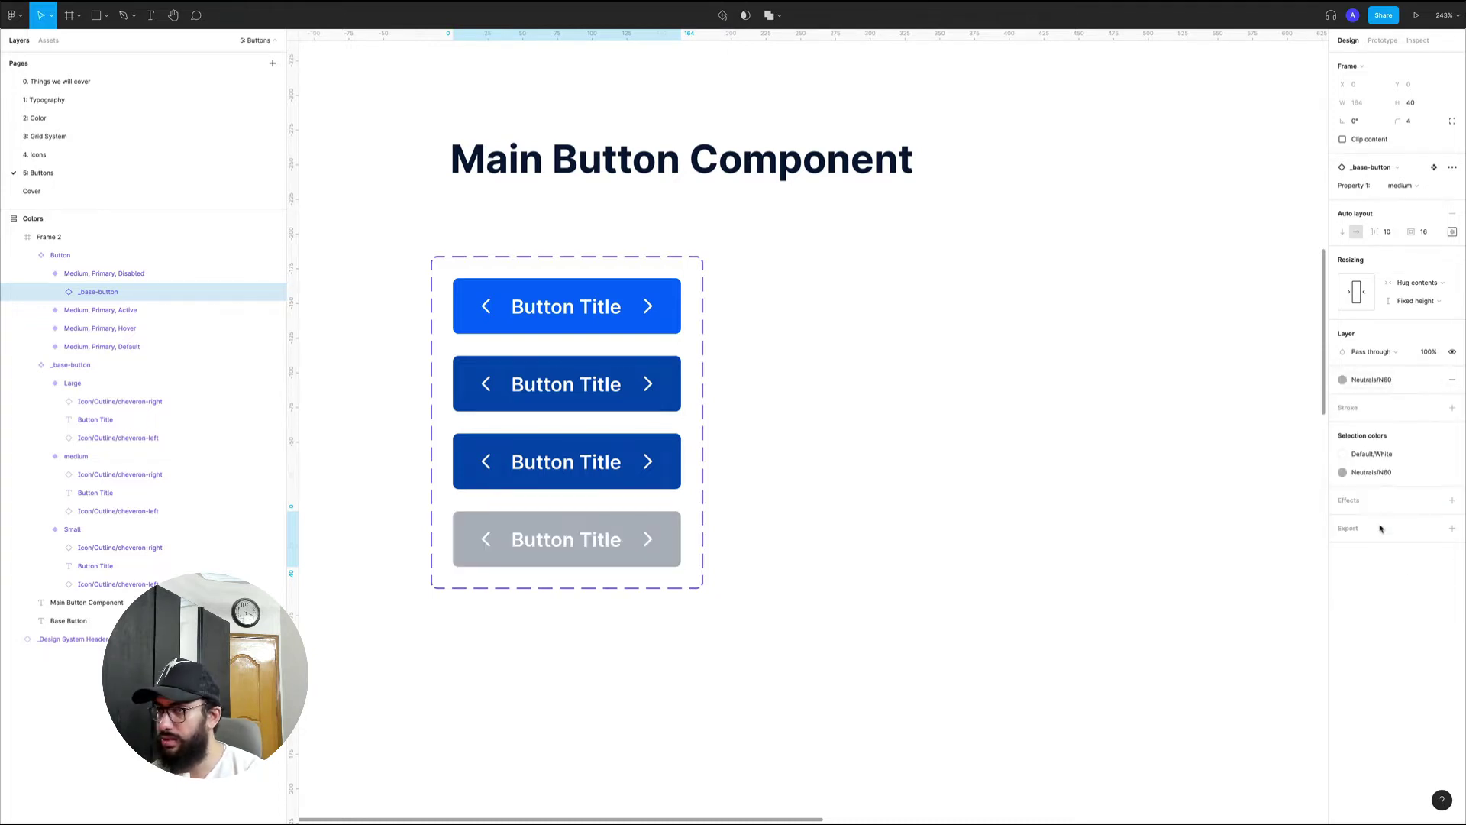
pyautogui.click(1371, 379)
pyautogui.click(1371, 502)
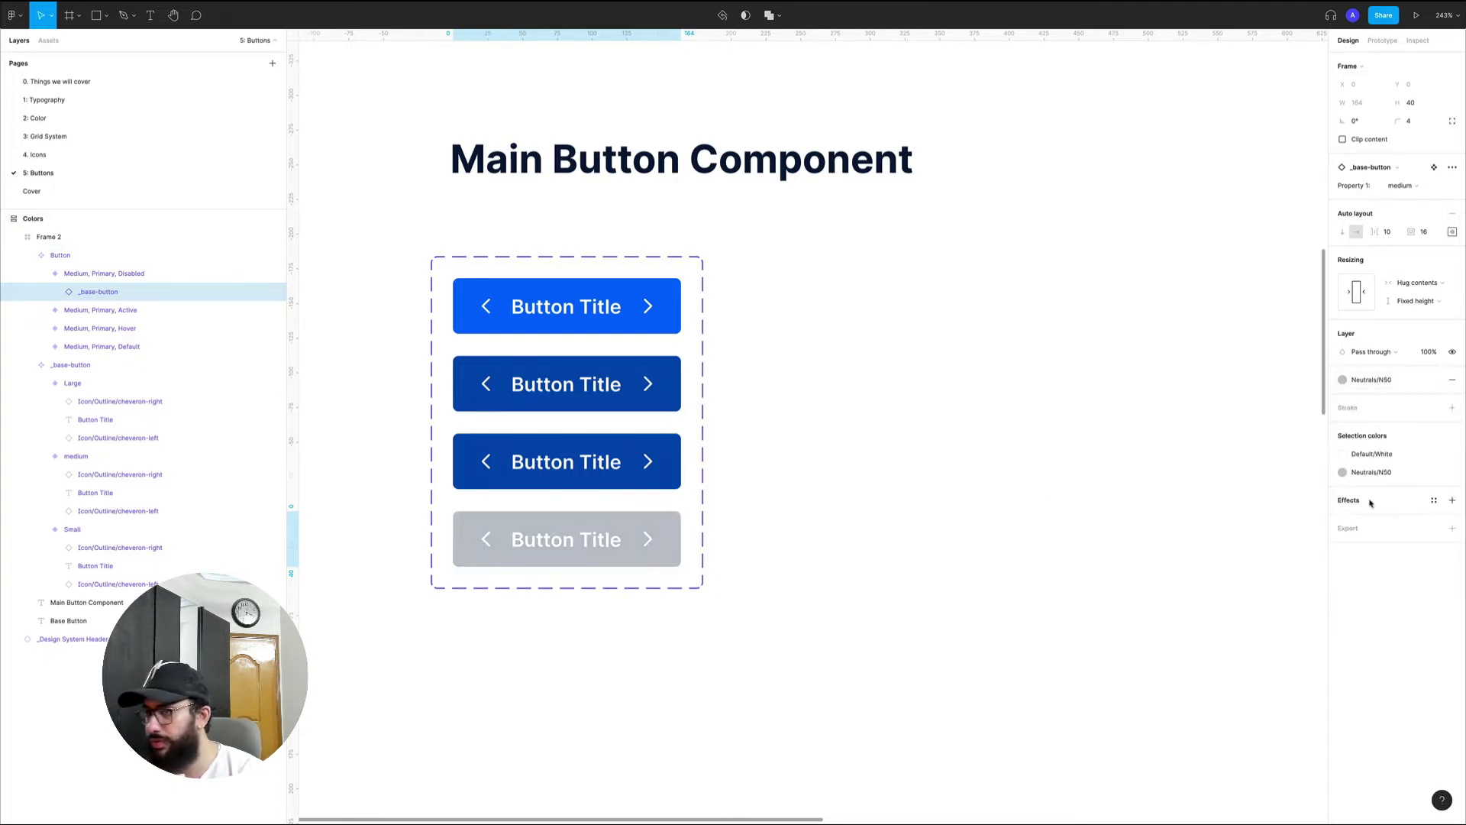
# - Enlarge the Button component set's frame to about 1130 × 734 to make room for more variants
pyautogui.press('v')
pyautogui.click(916, 461)
pyautogui.press('z')
pyautogui.keyDown('alt'); pyautogui.click(891, 462); pyautogui.keyUp('alt')
pyautogui.press('space')
pyautogui.moveTo(820, 454); pyautogui.dragTo(753, 409)
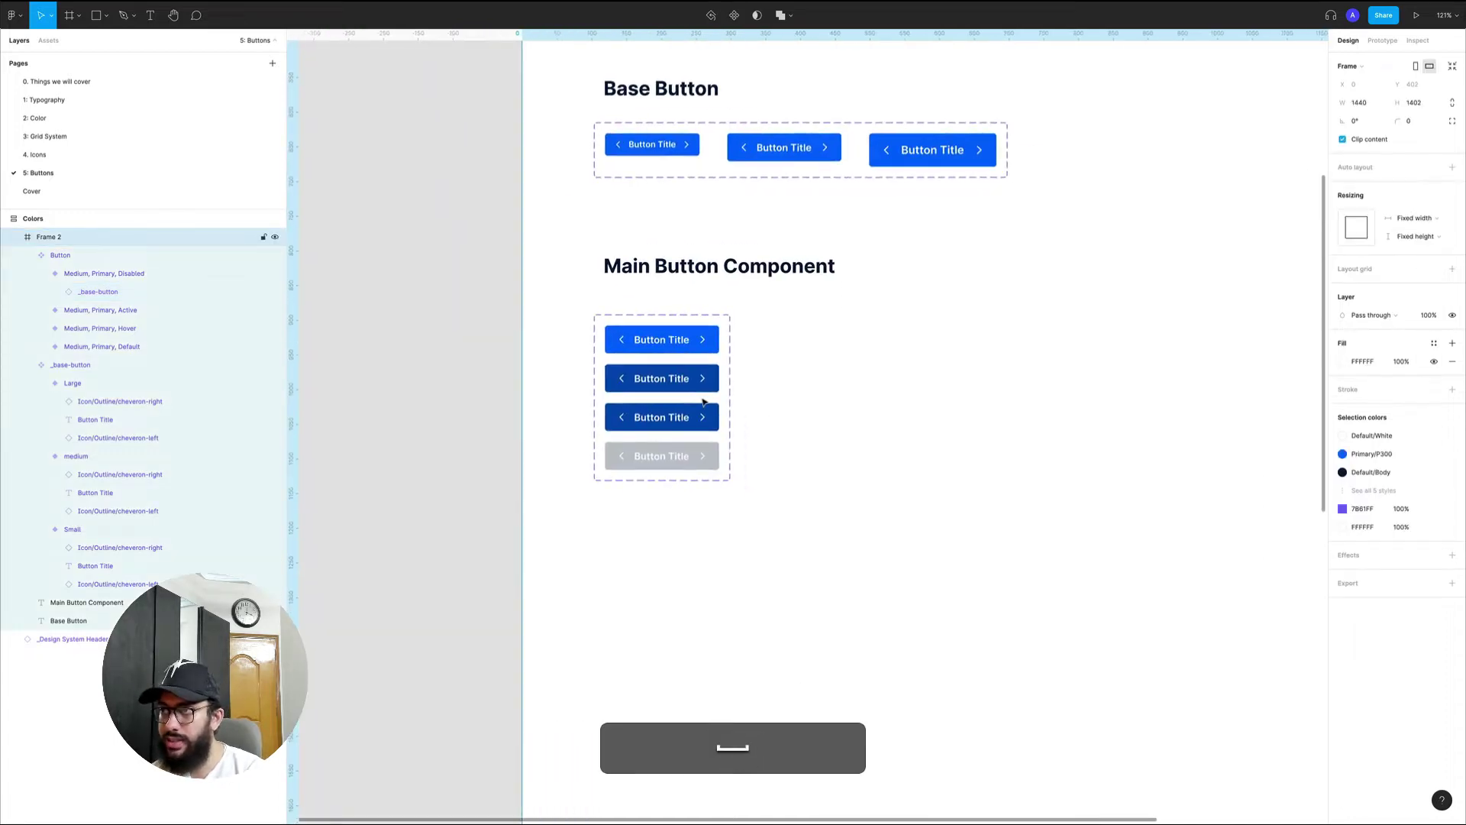
pyautogui.click(703, 401)
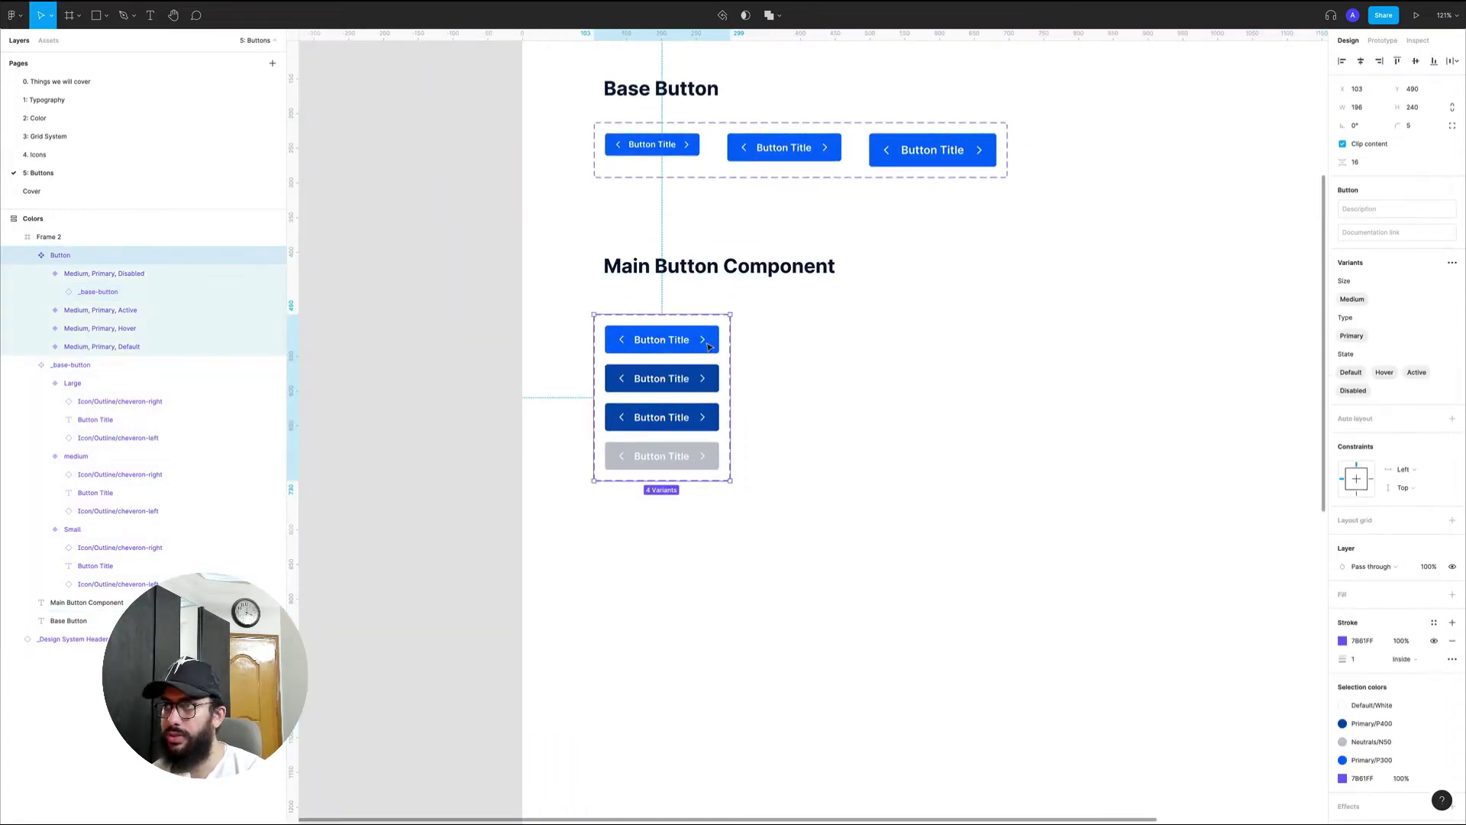
pyautogui.moveTo(725, 478); pyautogui.dragTo(1269, 729)
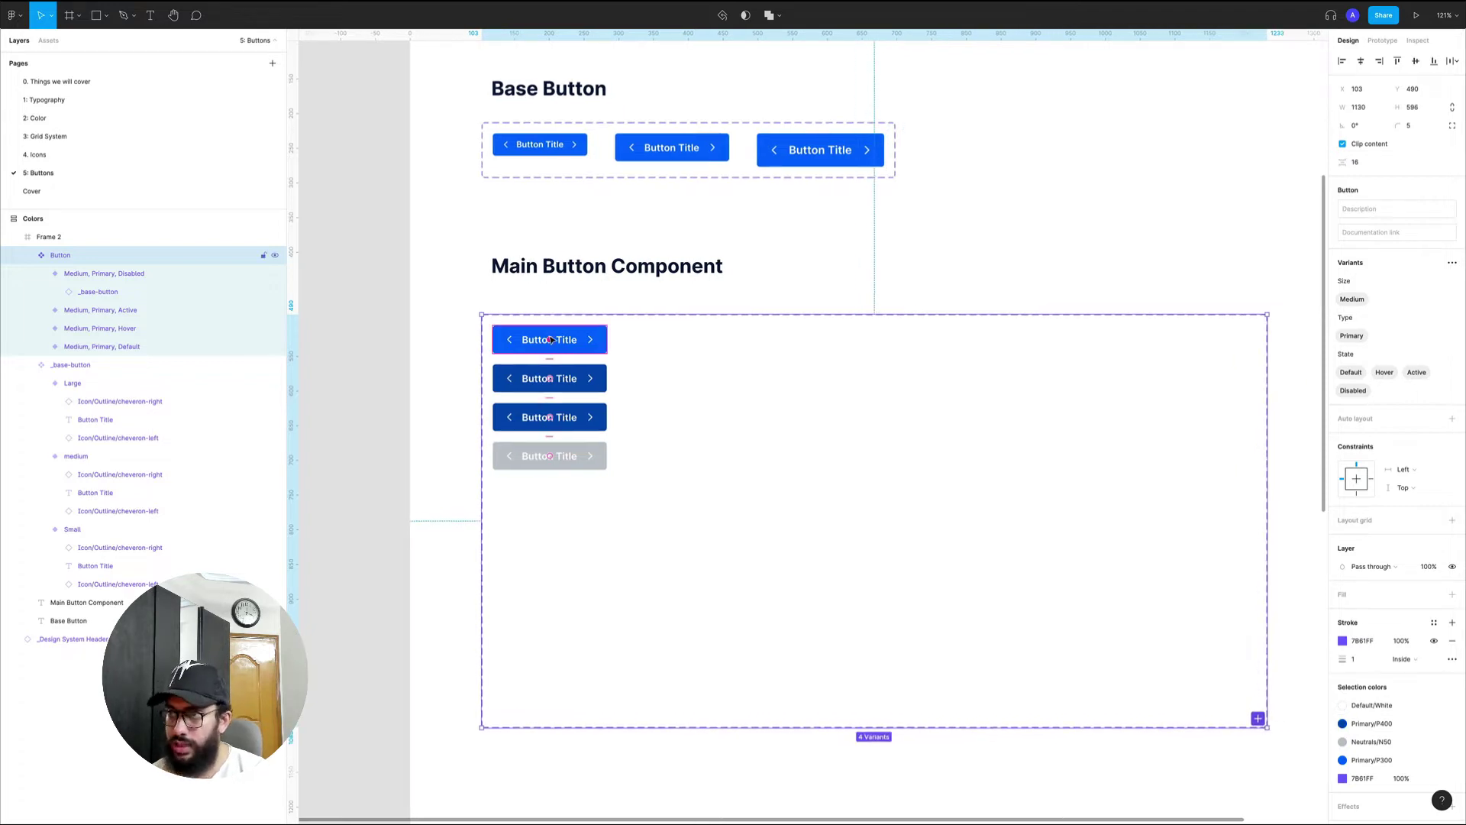
pyautogui.press('space')
pyautogui.moveTo(653, 388); pyautogui.dragTo(687, 334)
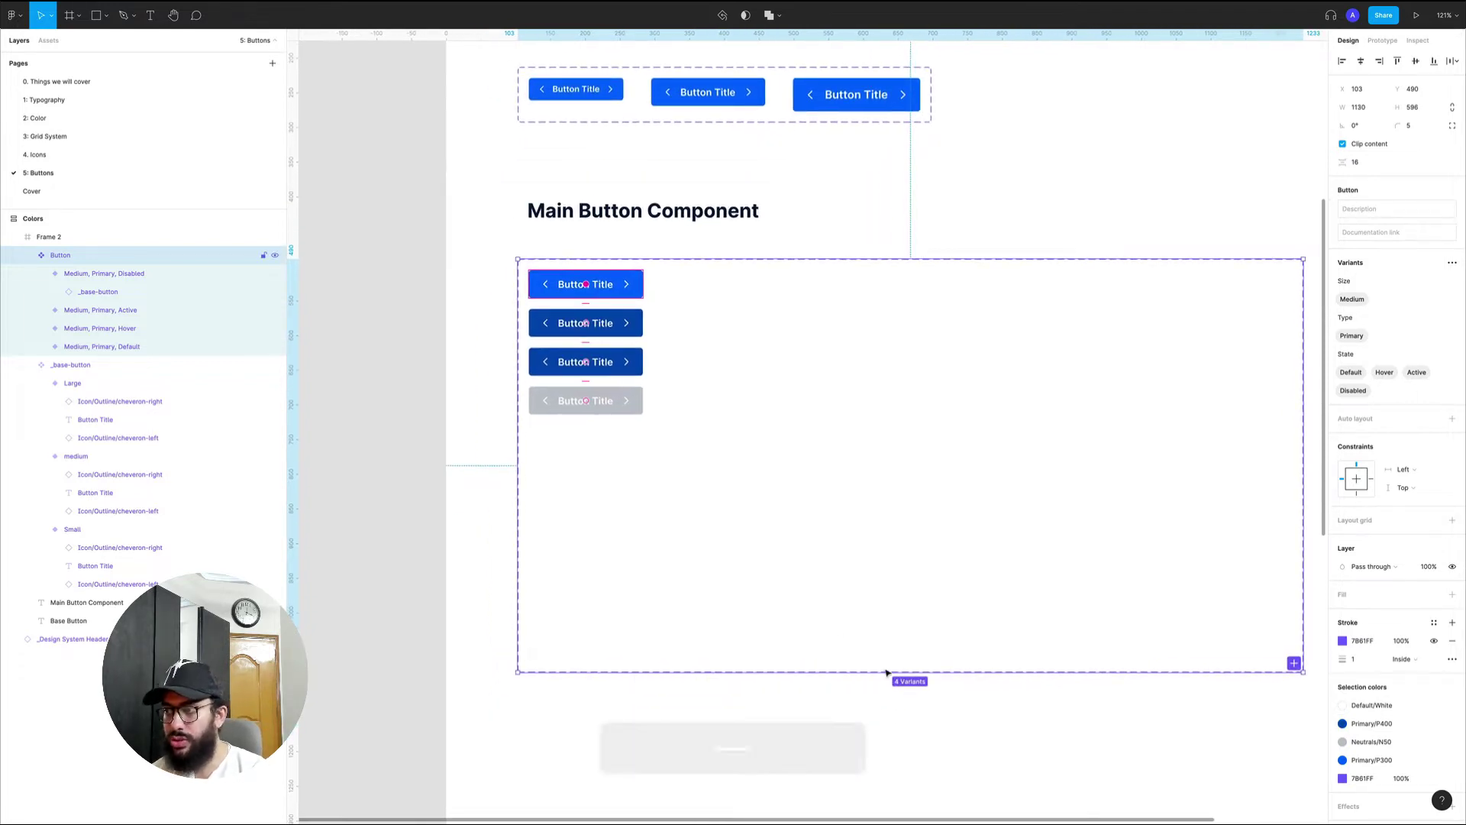
pyautogui.moveTo(883, 670); pyautogui.dragTo(884, 767)
pyautogui.press('v')
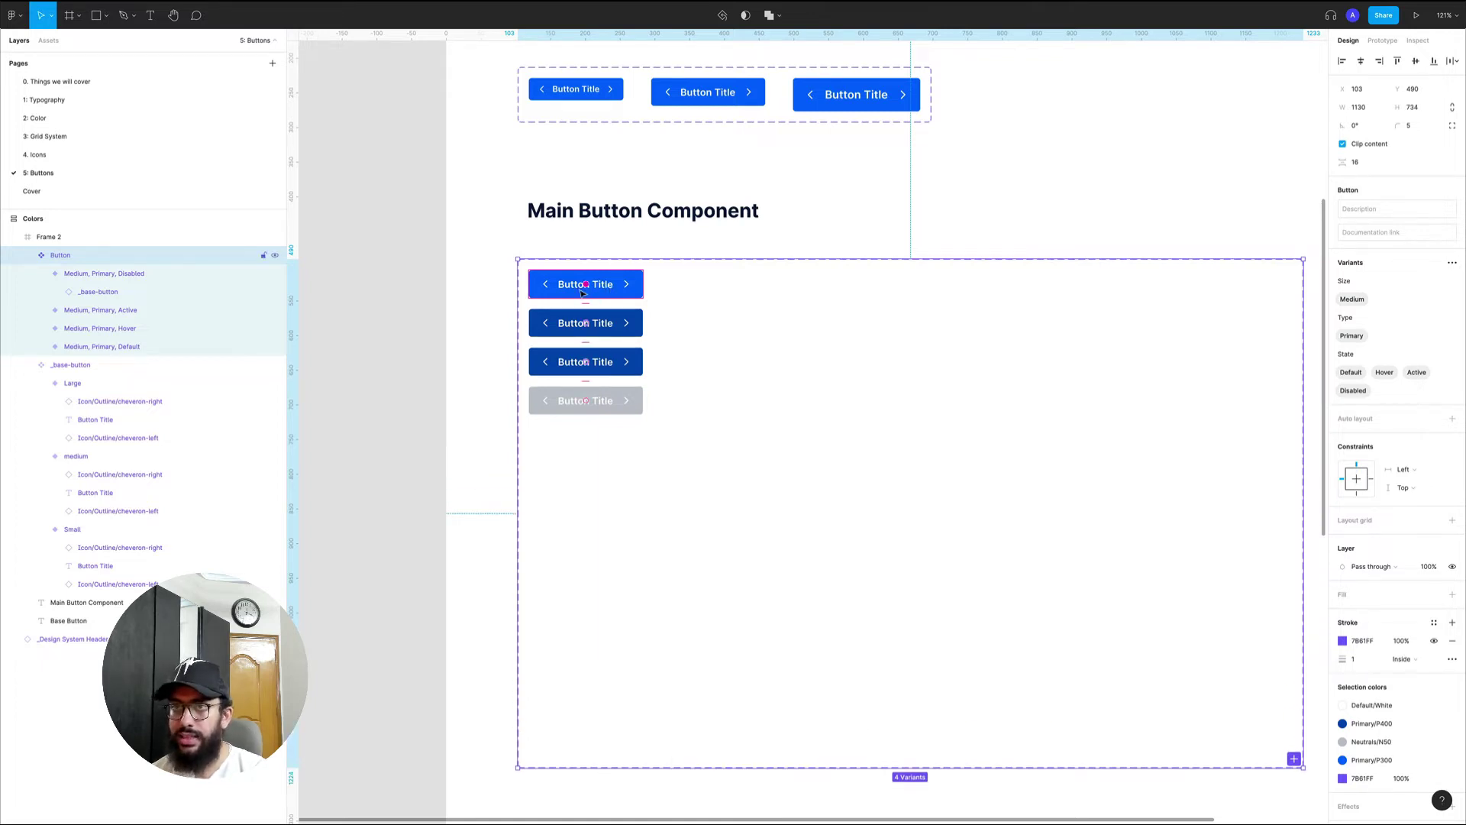
# - Duplicate the four Medium Primary variants directly below the originals, inside the Button set
pyautogui.click(66, 272)
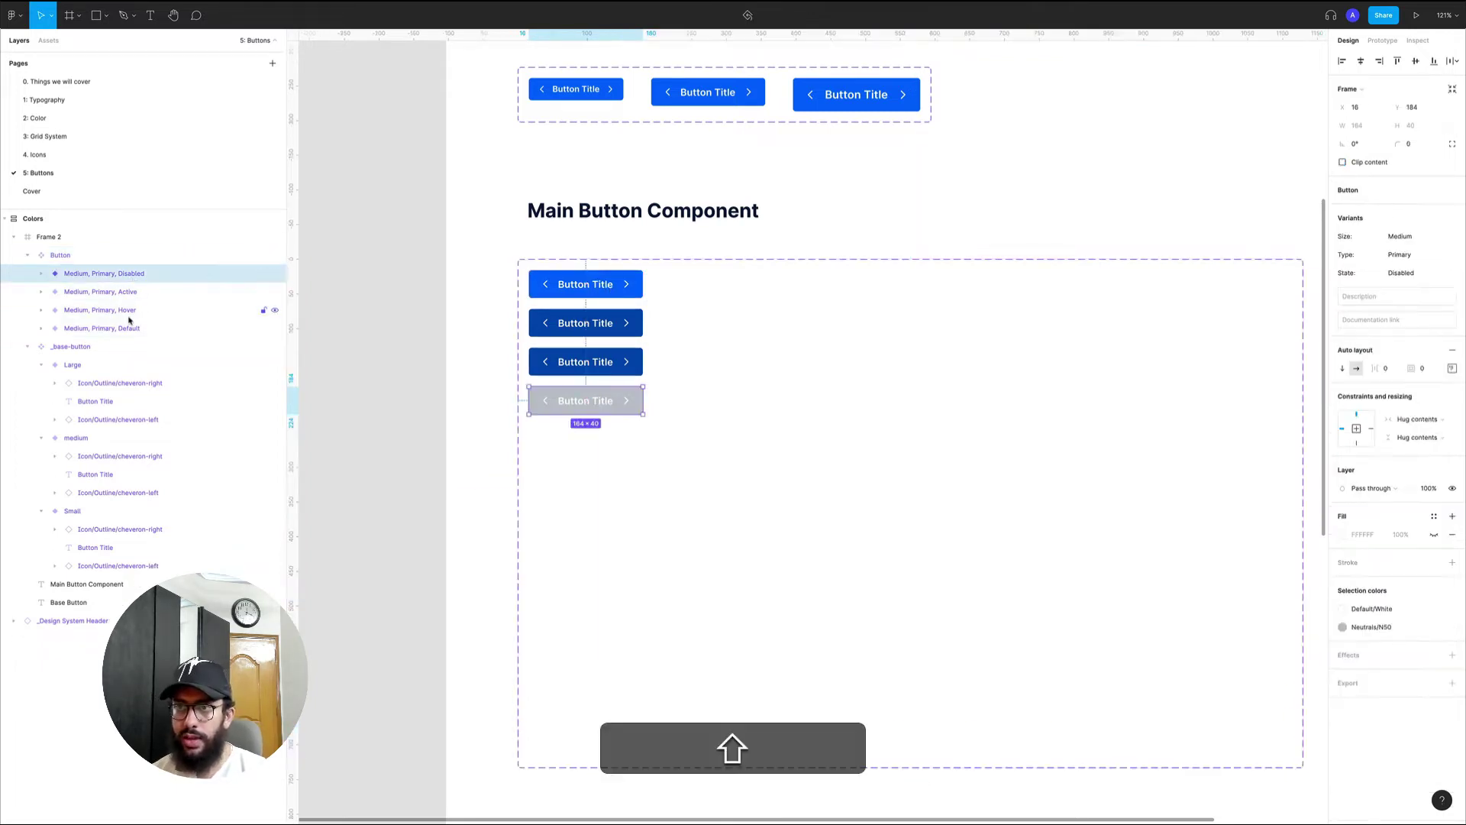
pyautogui.keyDown('shift'); pyautogui.click(232, 326); pyautogui.keyUp('shift')
pyautogui.press('alt')
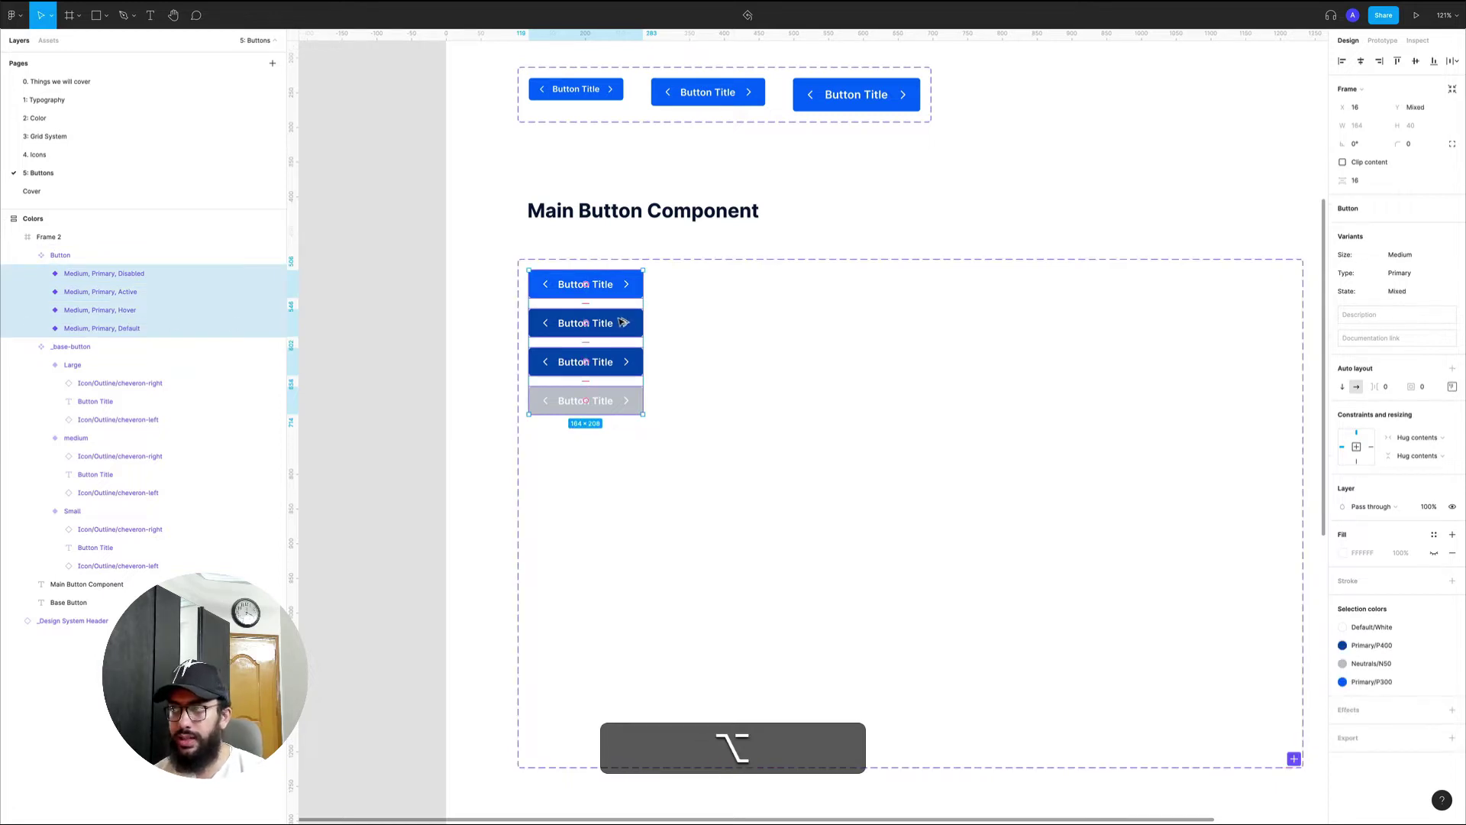
pyautogui.moveTo(622, 322); pyautogui.dragTo(676, 326)
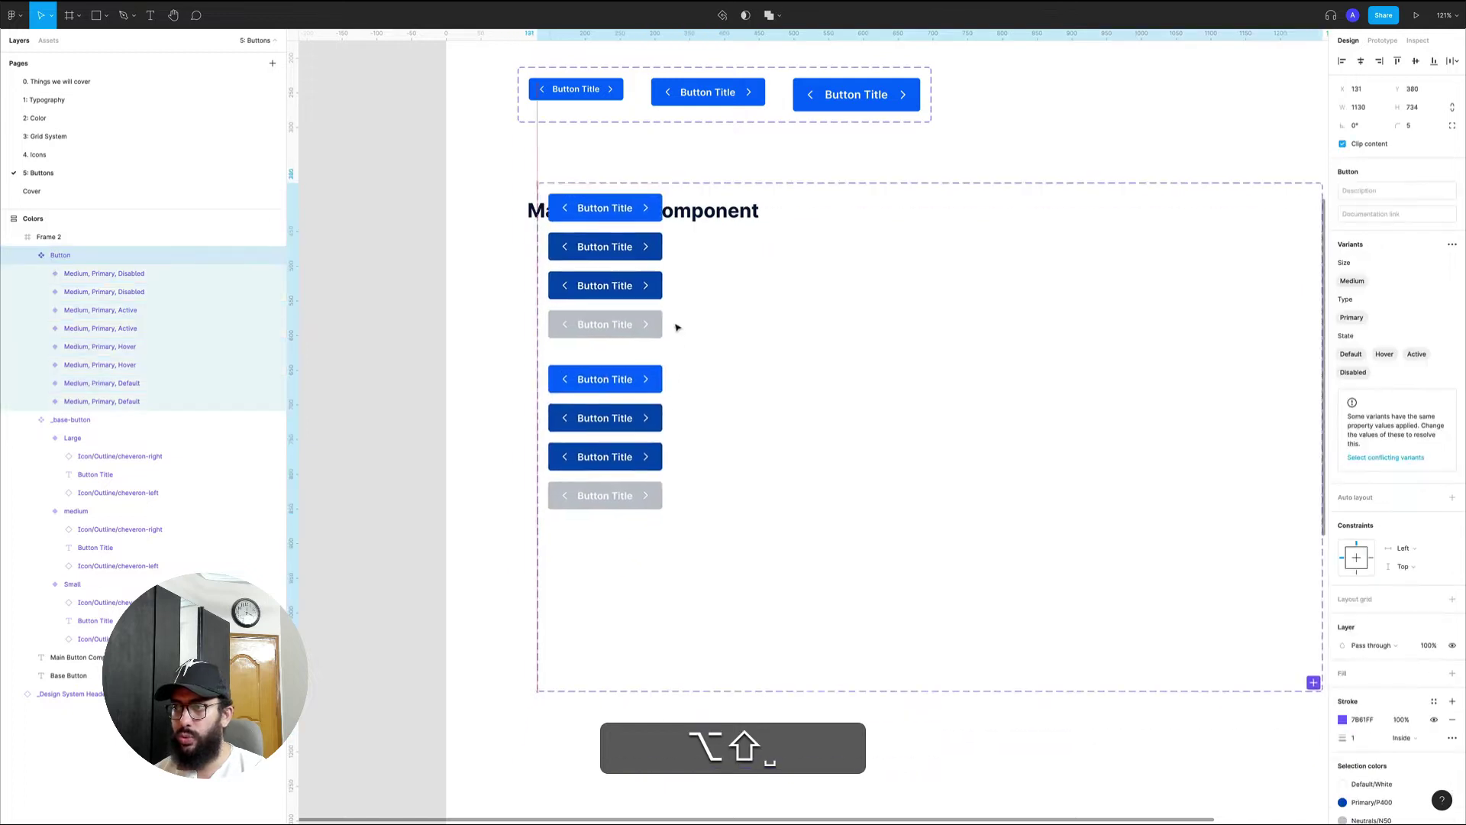
pyautogui.press('super+z')
pyautogui.hotkey('alt', 'shift')
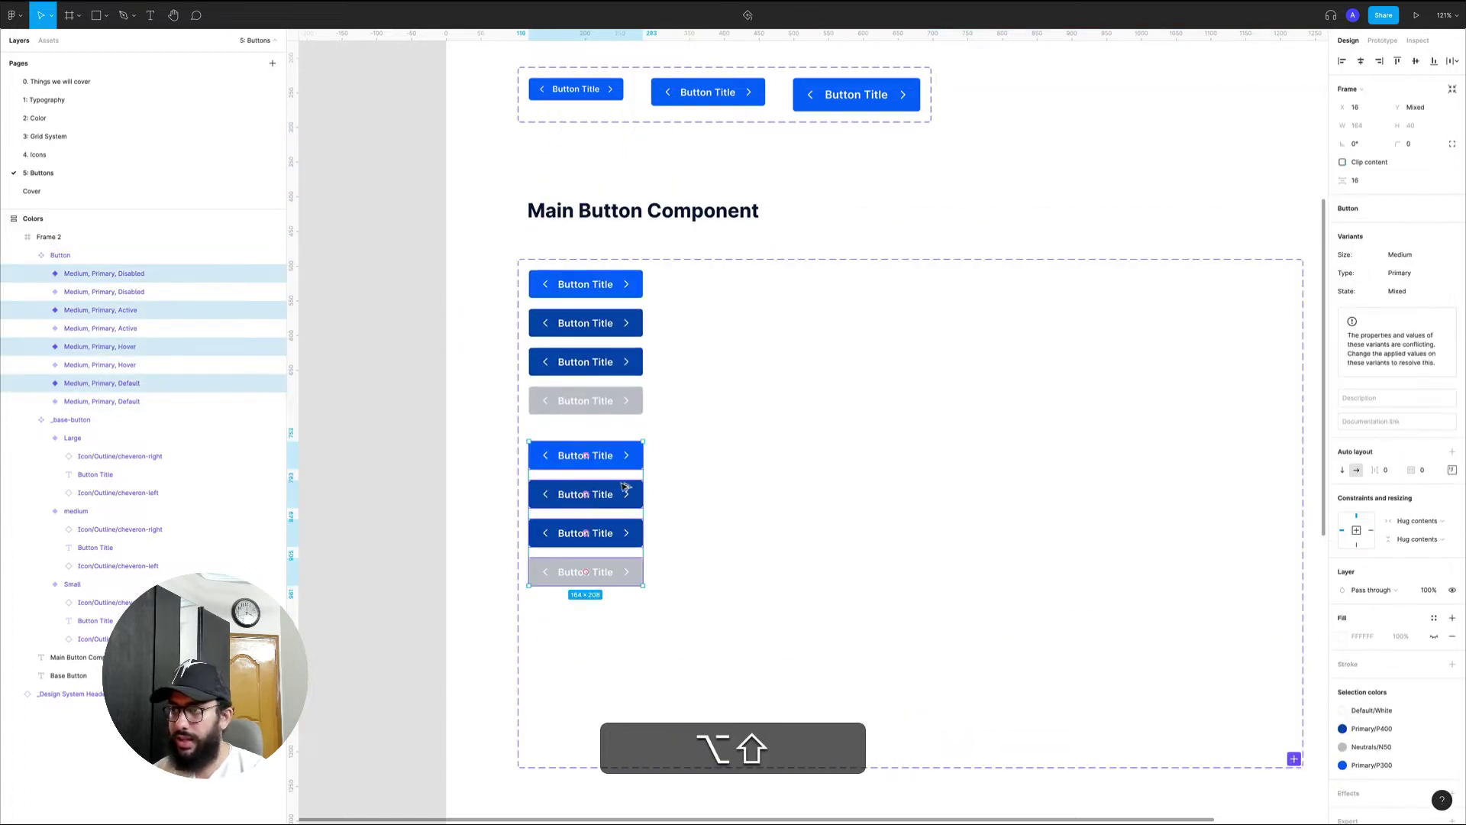
pyautogui.moveTo(625, 486); pyautogui.dragTo(623, 657)
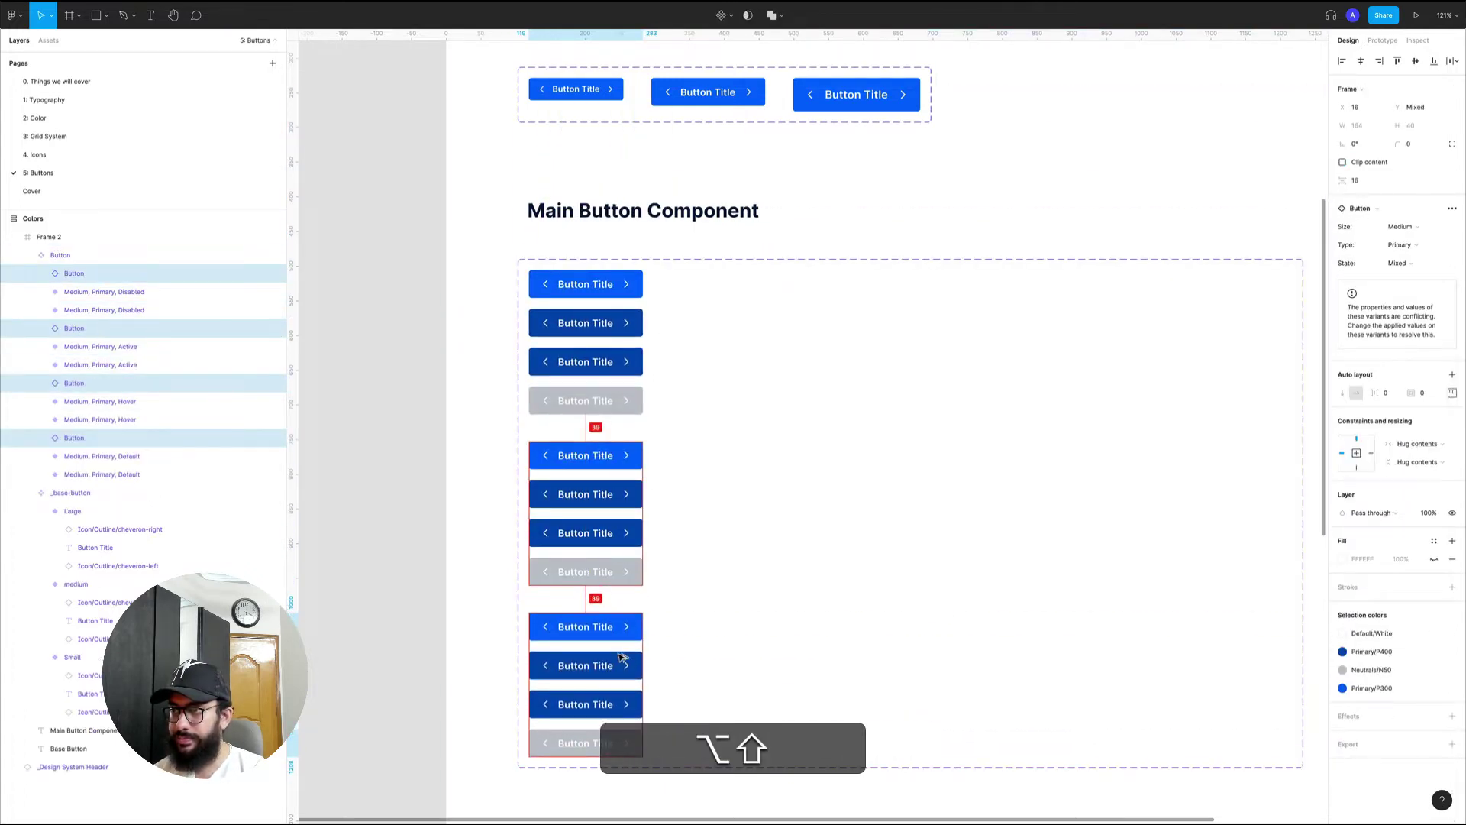
pyautogui.press('super+z')
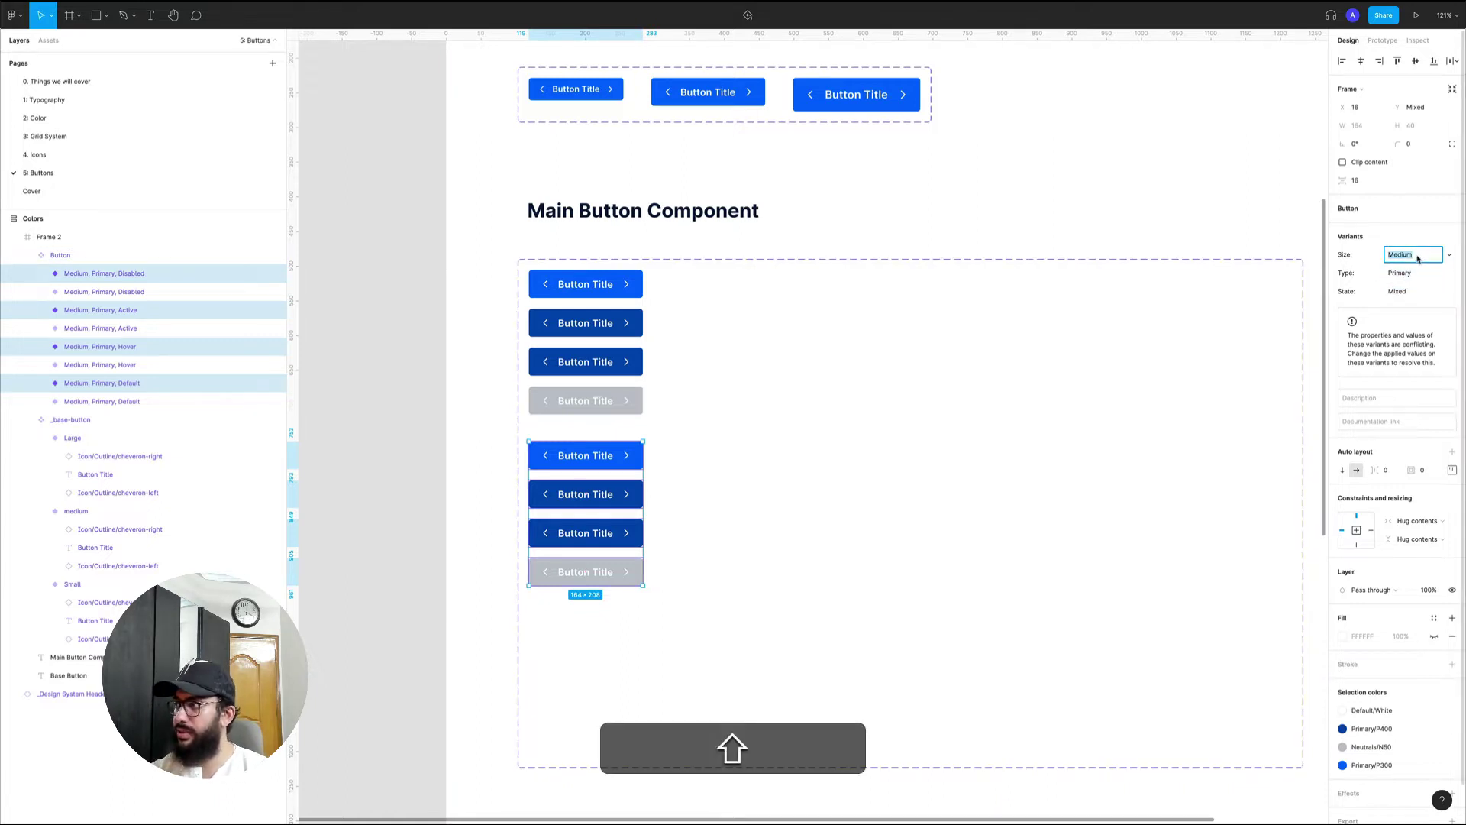
pyautogui.press('Return')
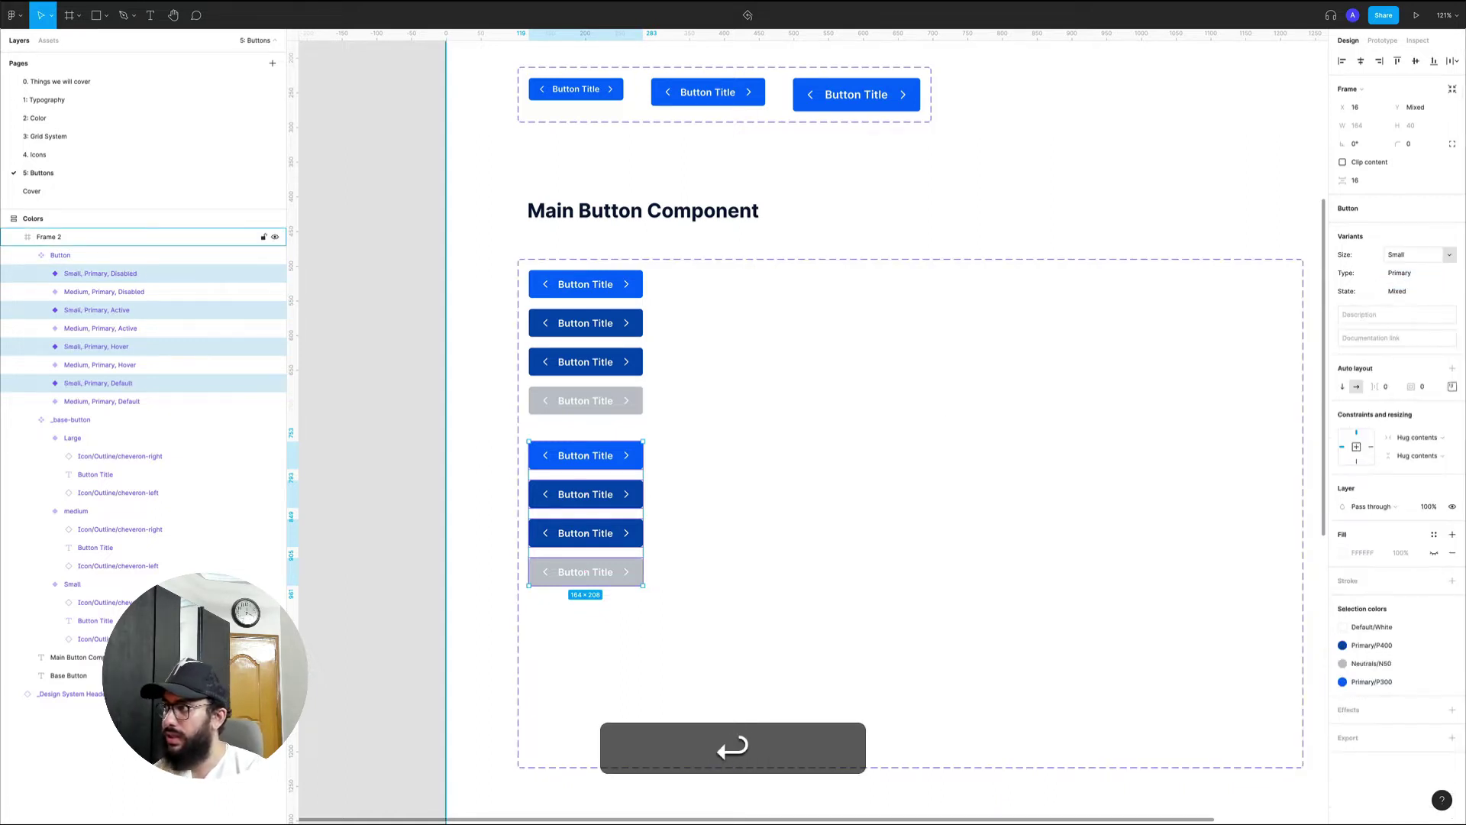
pyautogui.press('super+z')
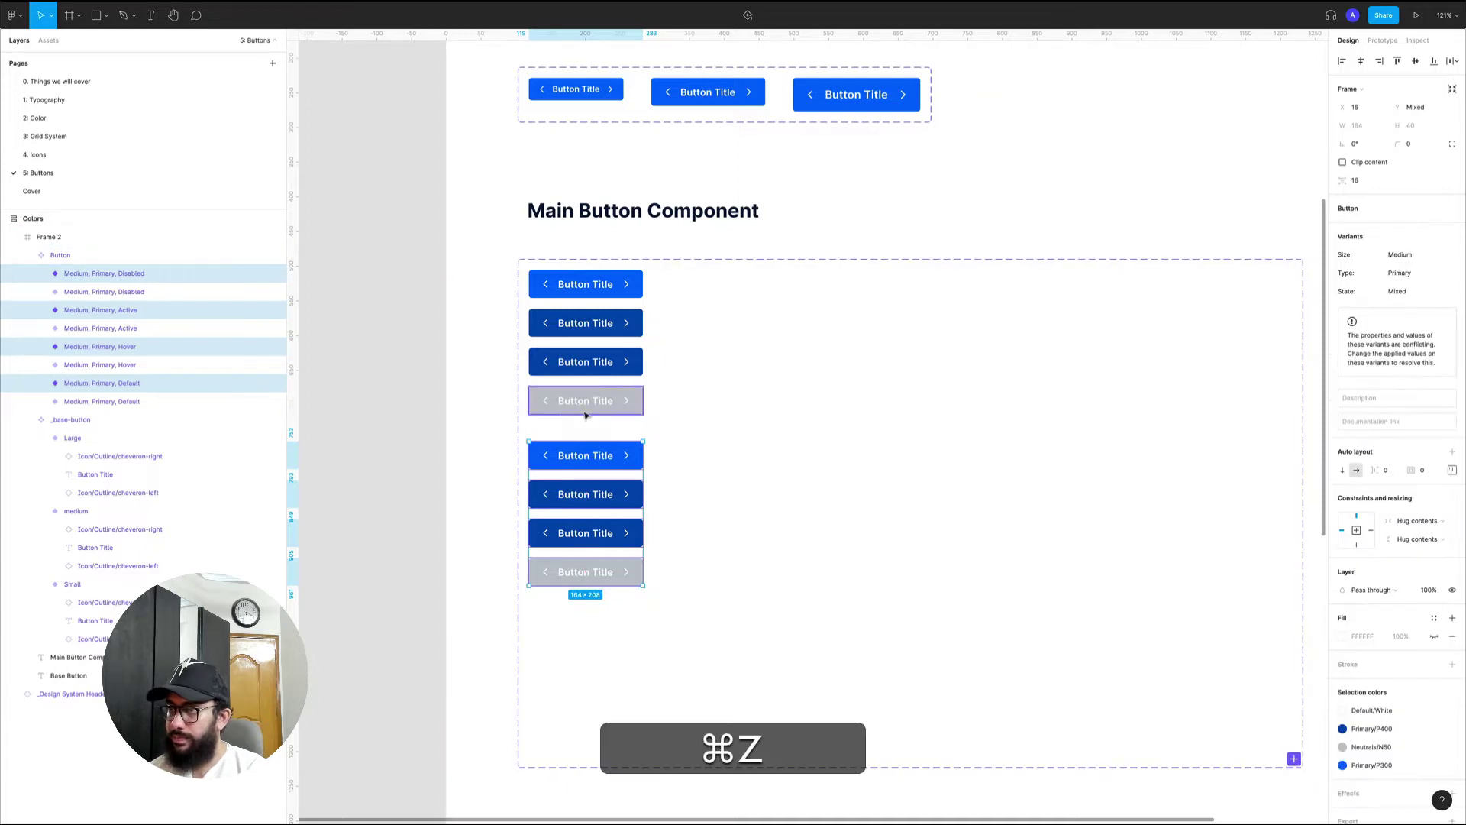
# - Set the Size of the upper group of four button variants to Small
pyautogui.click(588, 400)
pyautogui.keyDown('shift'); pyautogui.click(590, 362); pyautogui.keyUp('shift')
pyautogui.keyDown('shift'); pyautogui.click(592, 323); pyautogui.keyUp('shift')
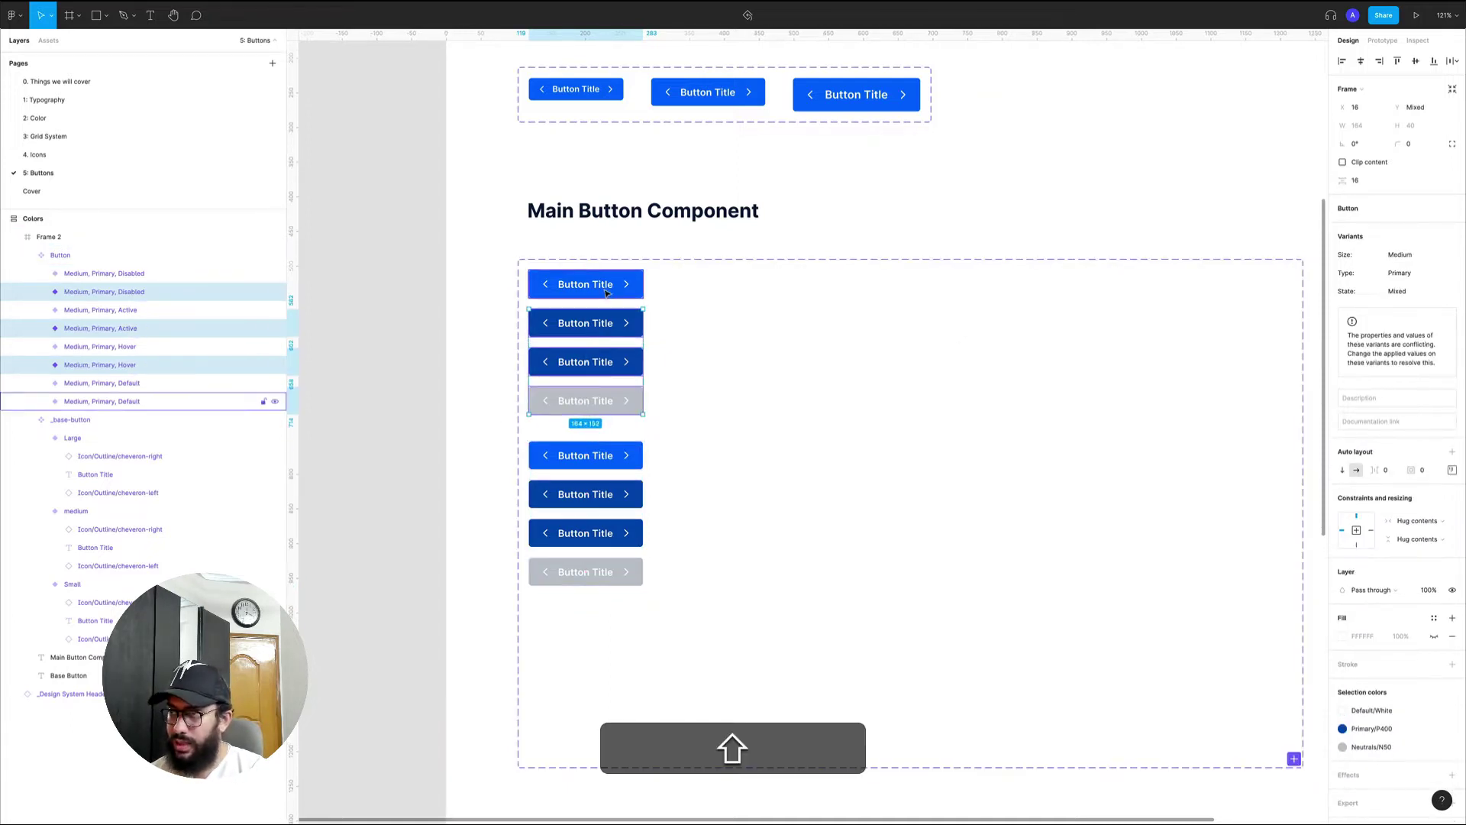
pyautogui.keyDown('shift'); pyautogui.click(592, 285); pyautogui.keyUp('shift')
pyautogui.hotkey('shift', 'Tab')
pyautogui.write('Smal')
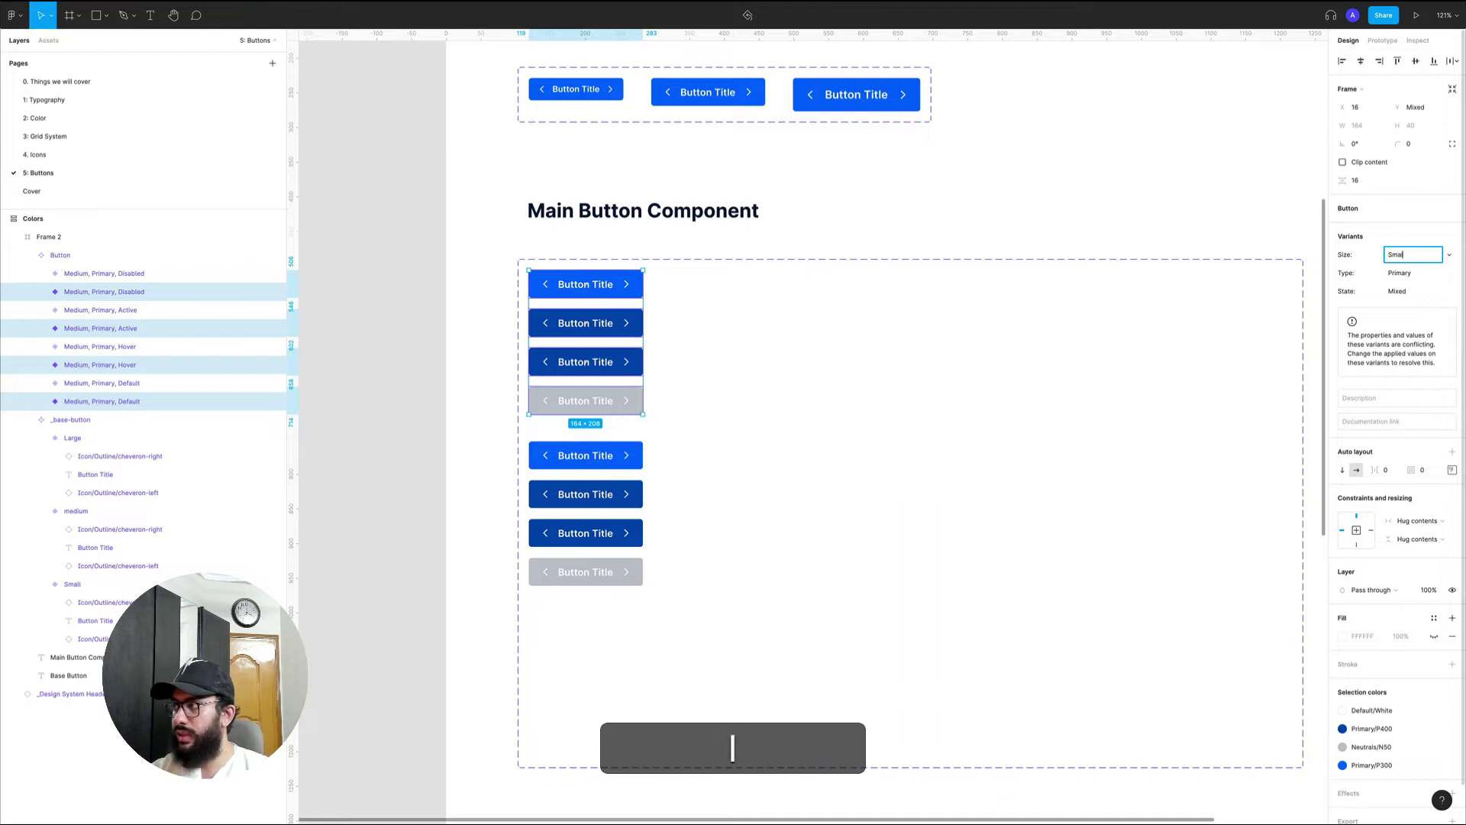
pyautogui.write('l')
pyautogui.press('Return')
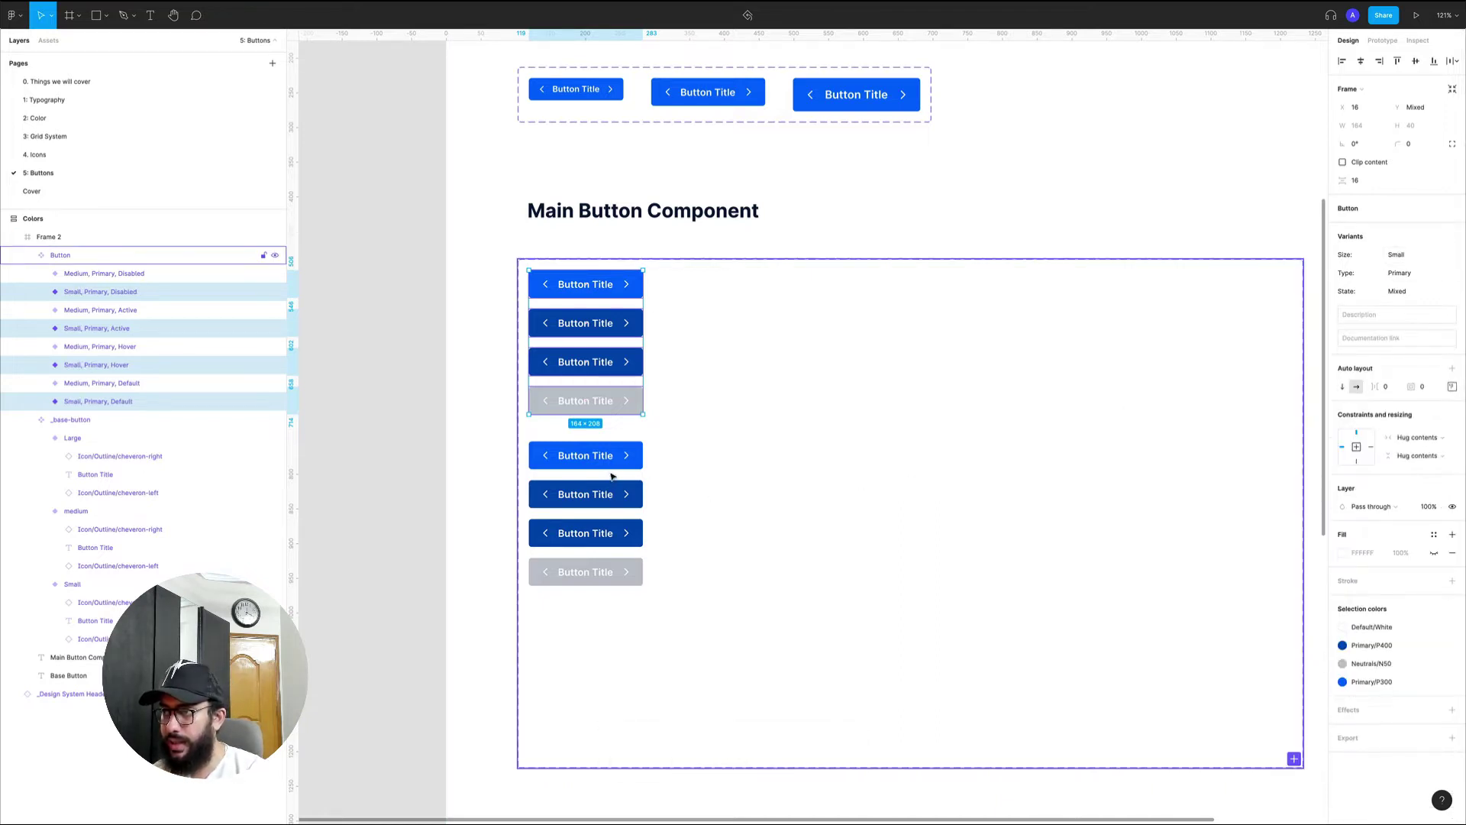
# - Duplicate the four Medium variants below themselves and set the Size of the copies to Large
pyautogui.click(610, 568)
pyautogui.keyDown('shift'); pyautogui.click(609, 531); pyautogui.keyUp('shift')
pyautogui.keyDown('shift'); pyautogui.click(608, 489); pyautogui.keyUp('shift')
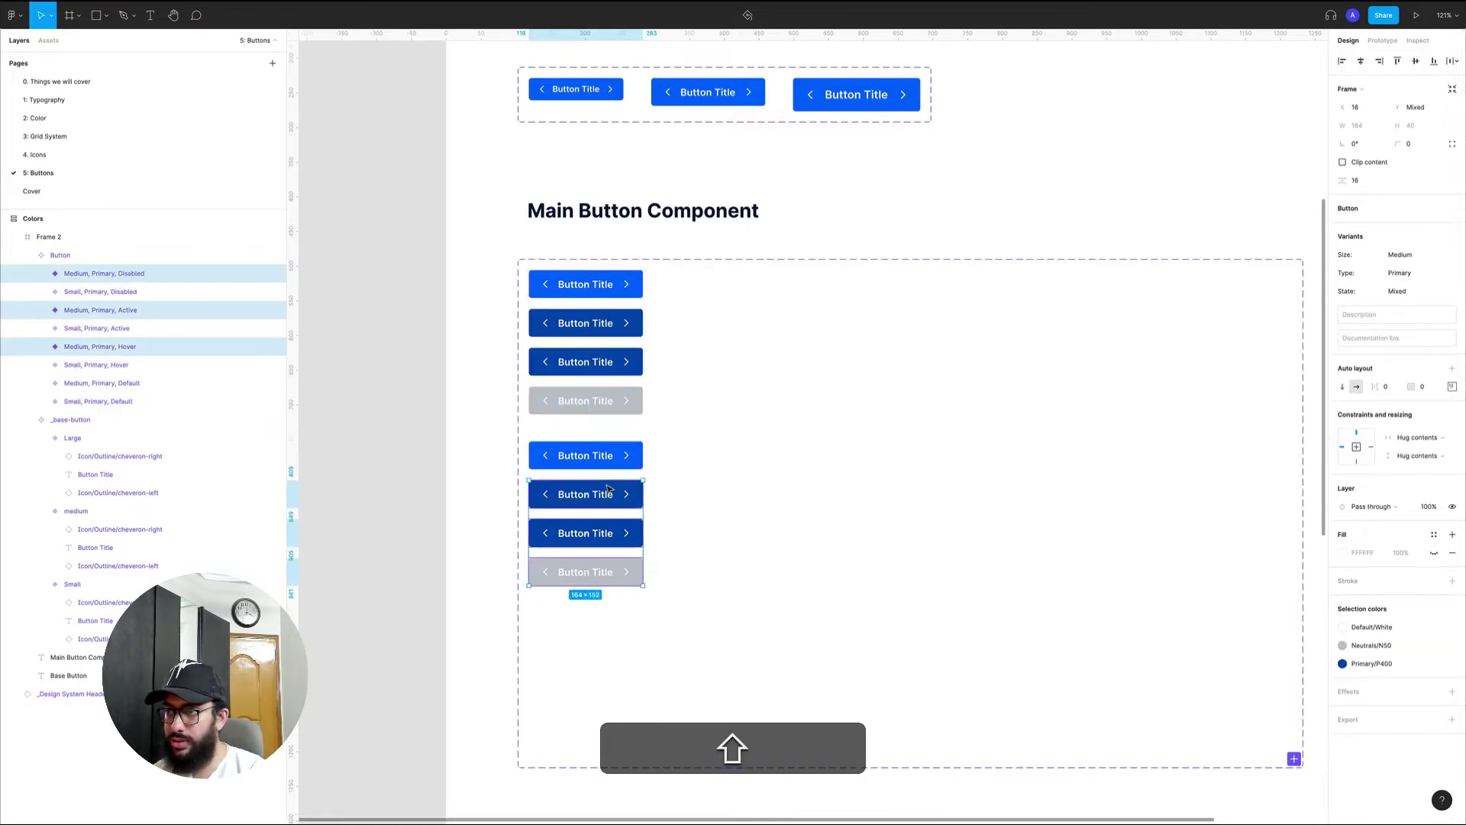
pyautogui.keyDown('shift'); pyautogui.click(609, 457); pyautogui.keyUp('shift')
pyautogui.moveTo(608, 458); pyautogui.dragTo(608, 636)
pyautogui.click(1412, 291)
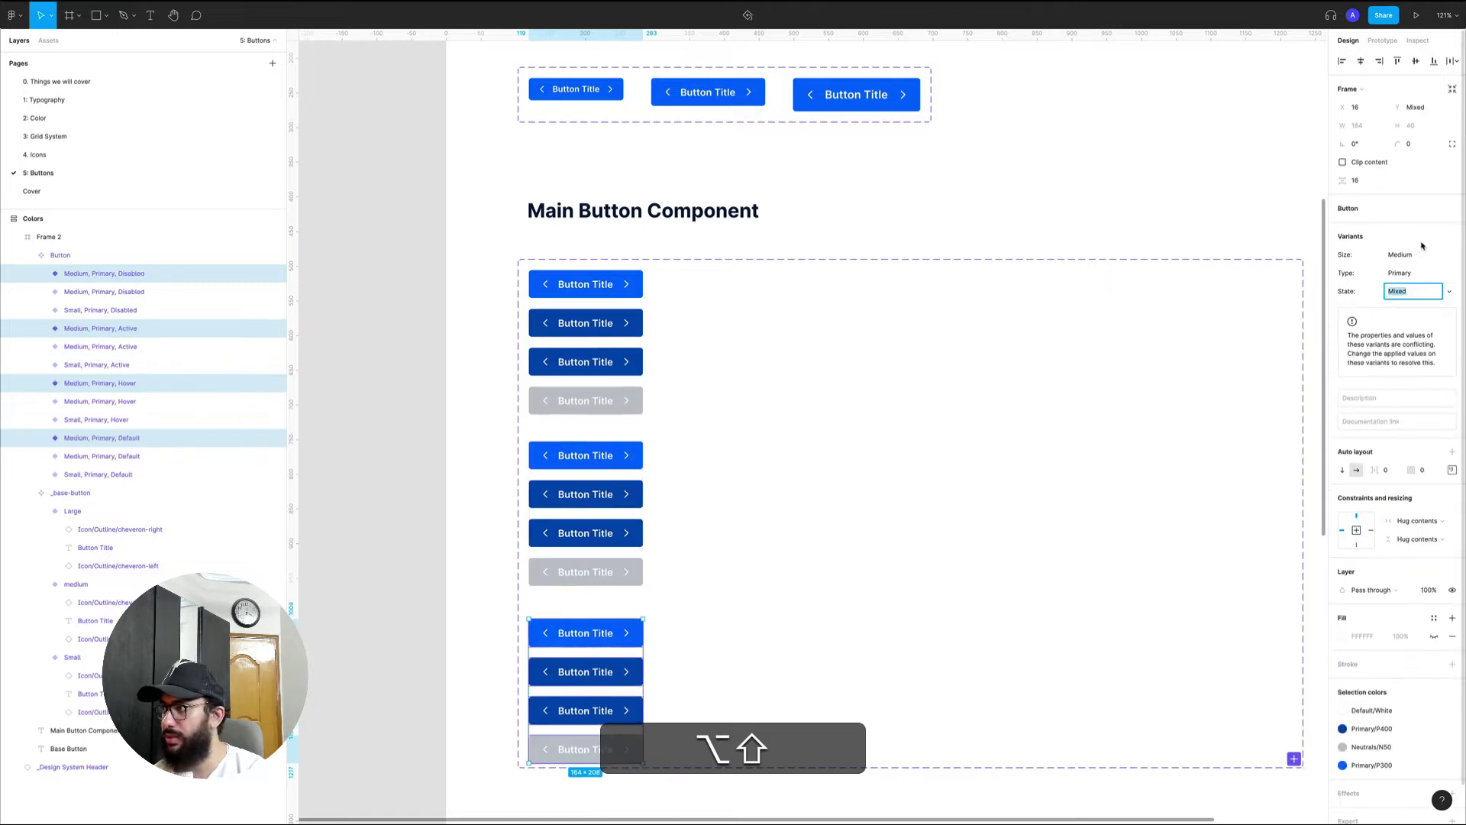
pyautogui.write('Large')
pyautogui.press('Return')
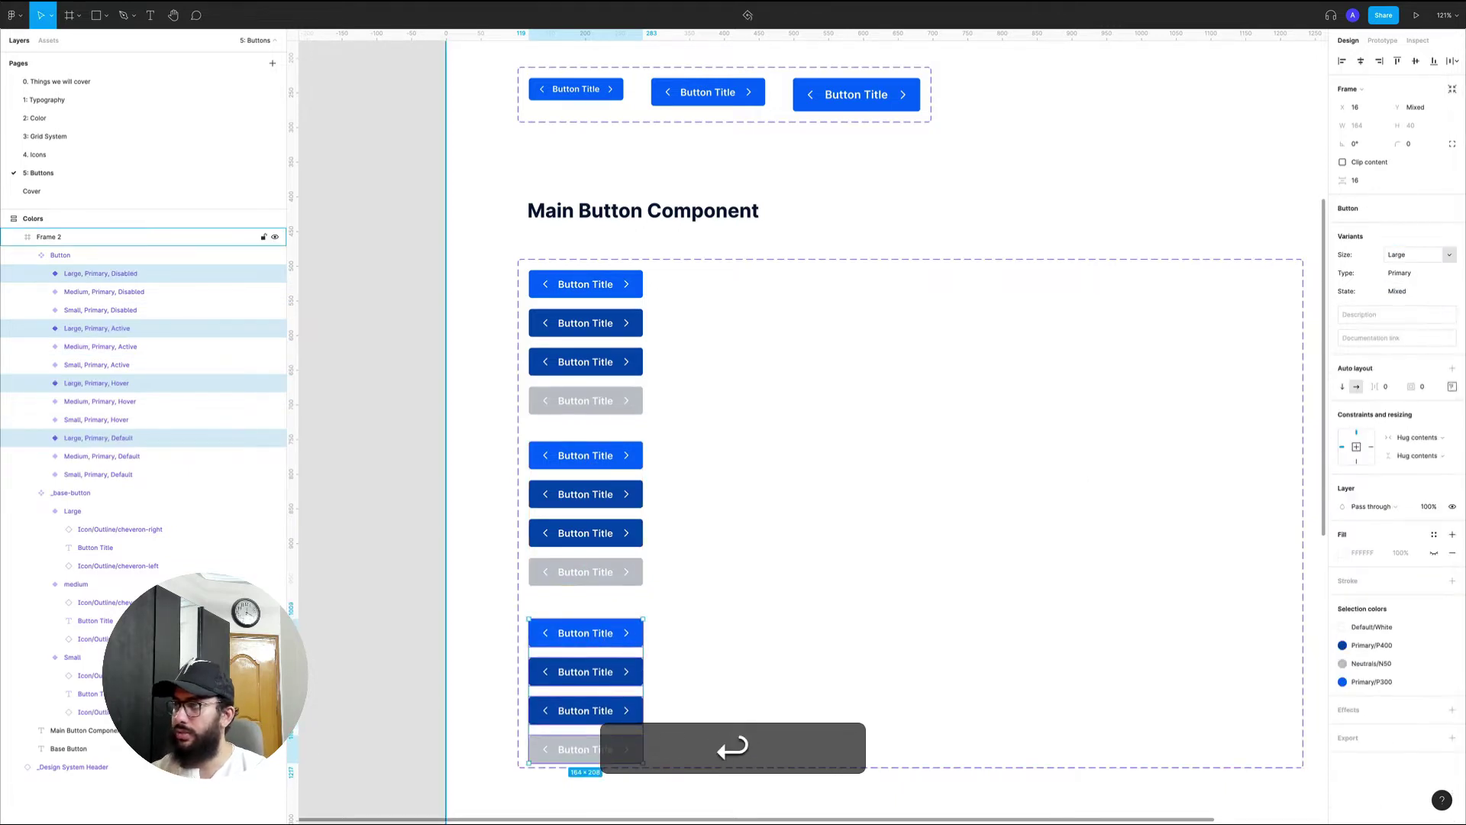
# - Collapse the _base-button layers and bring the four Small variants to the front of the Button set's layer order
pyautogui.click(619, 388)
pyautogui.keyDown('shift'); pyautogui.click(615, 362); pyautogui.keyUp('shift')
pyautogui.keyDown('shift'); pyautogui.click(612, 323); pyautogui.keyUp('shift')
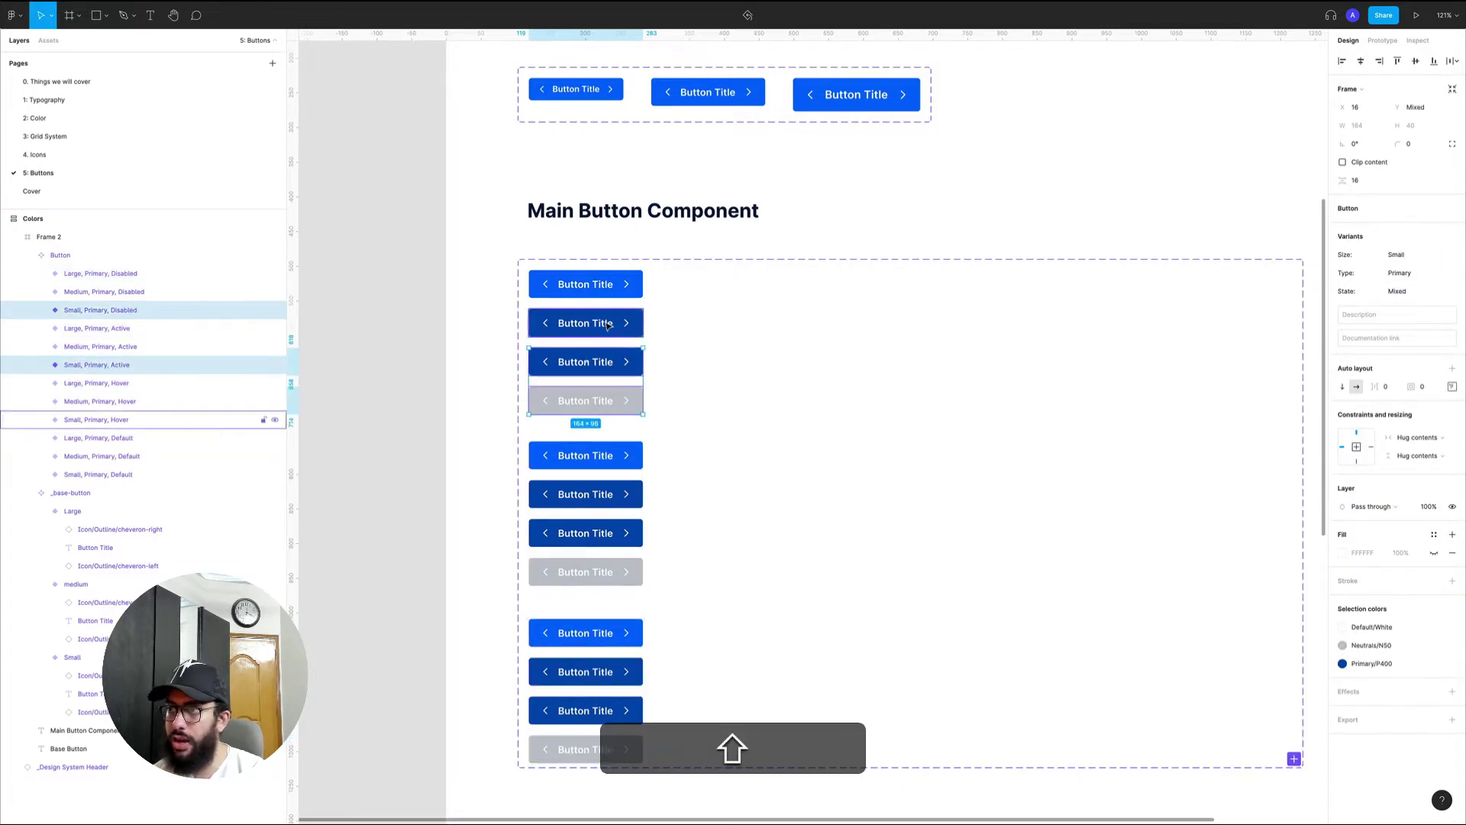
pyautogui.keyDown('shift'); pyautogui.click(611, 293); pyautogui.keyUp('shift')
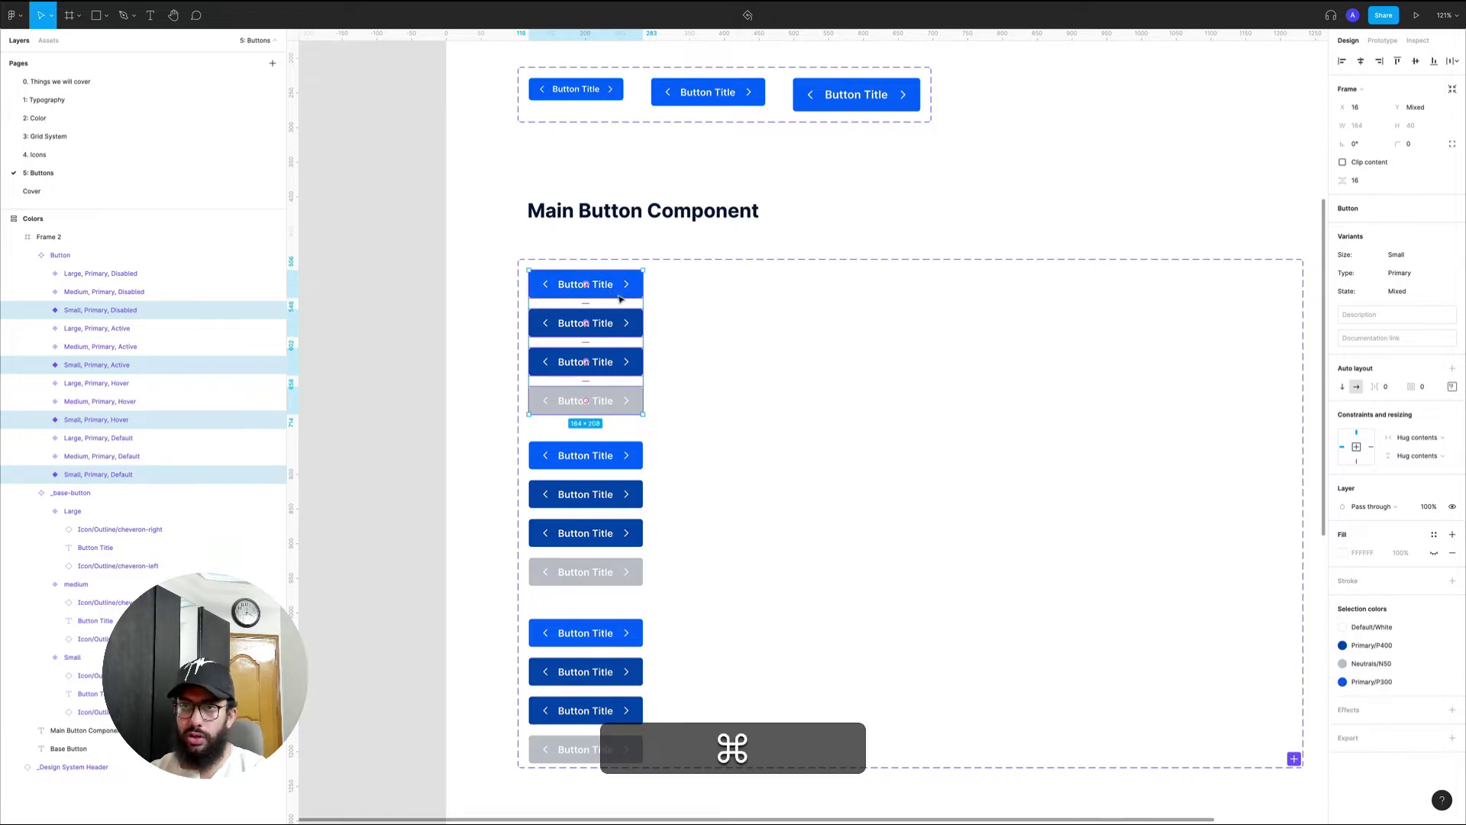
pyautogui.press('alt+super+bracketleft')
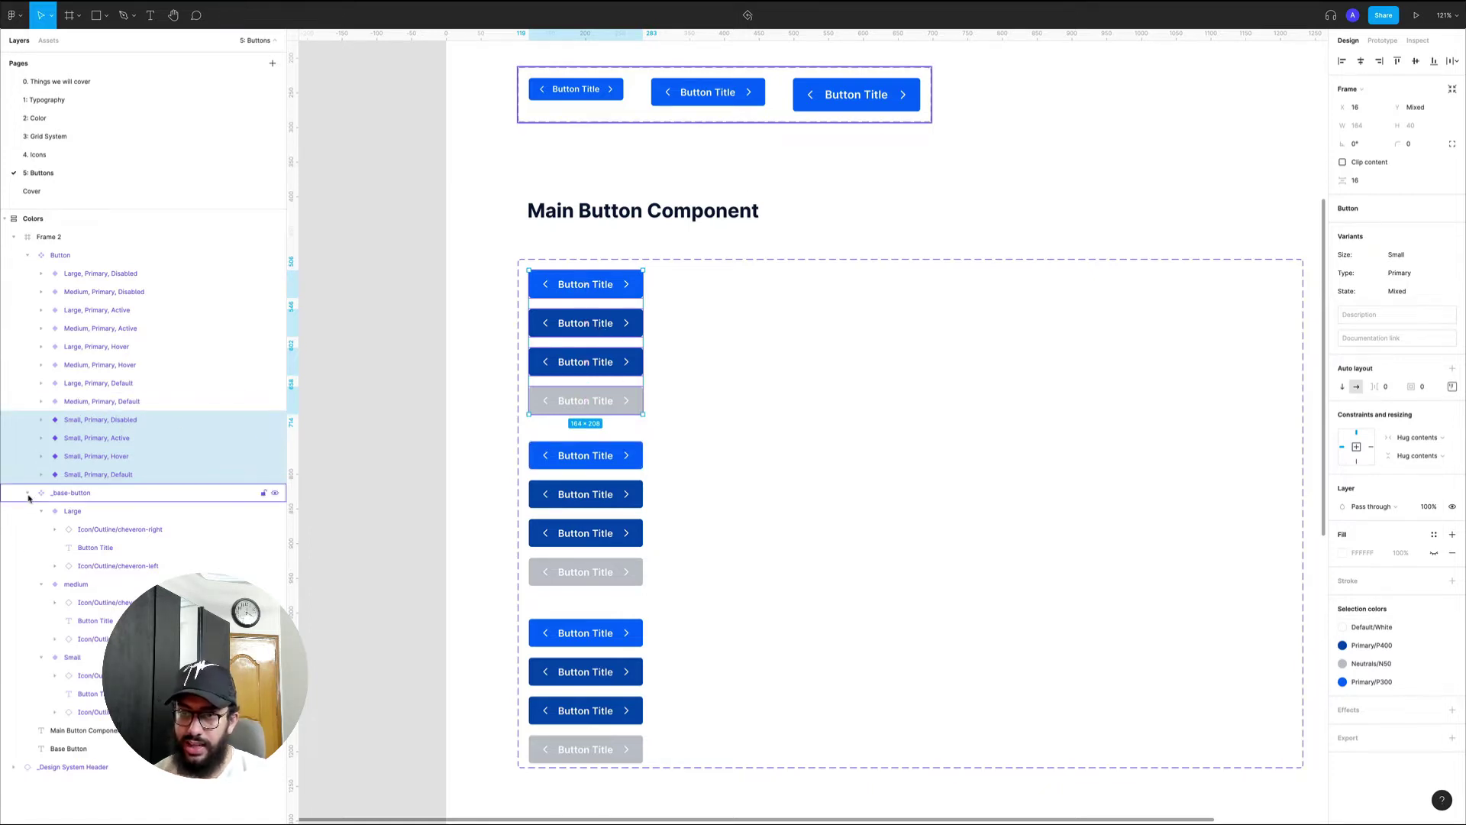
pyautogui.click(27, 493)
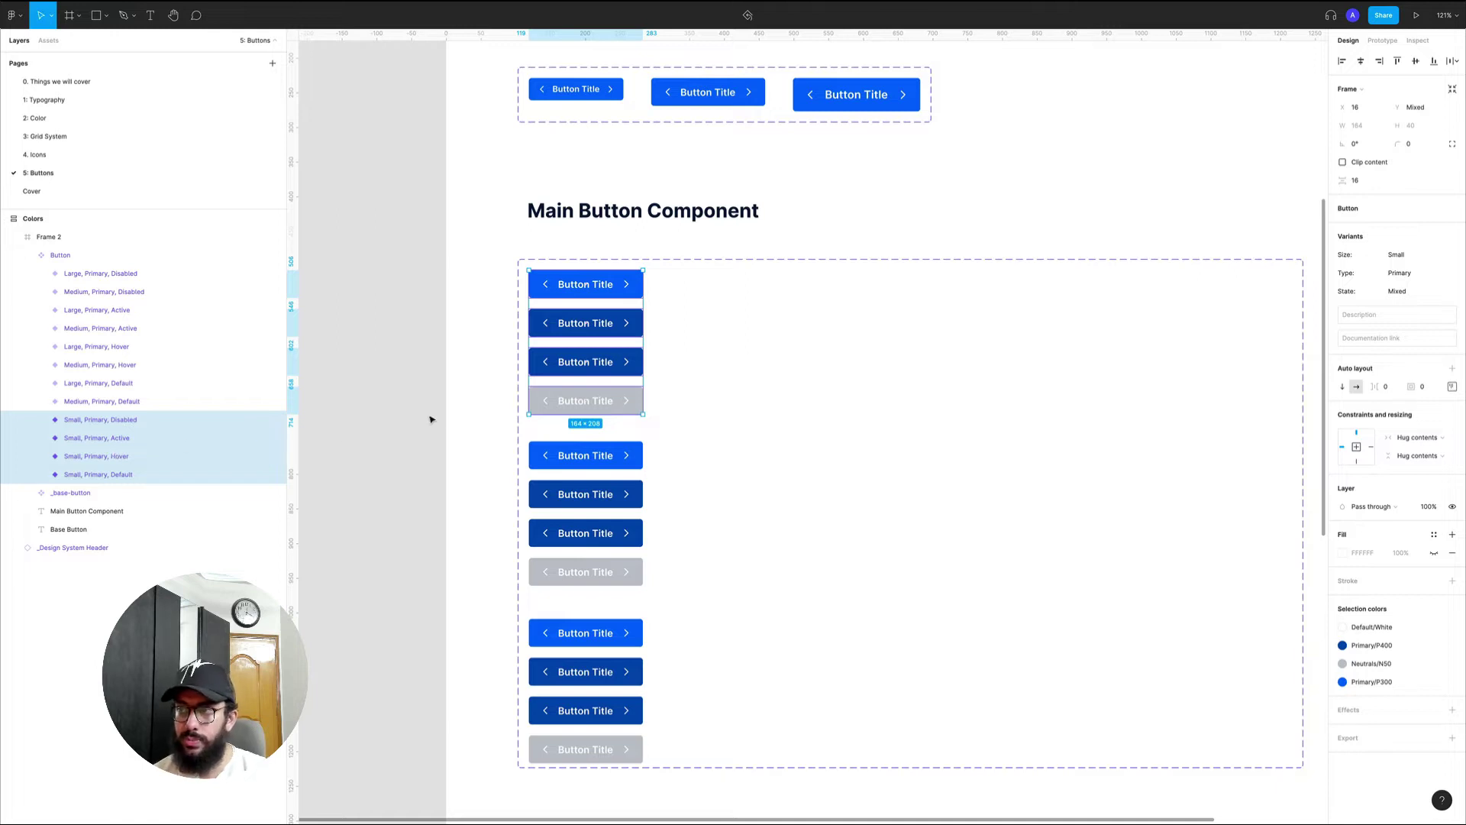
pyautogui.press('super+alt+bracketright')
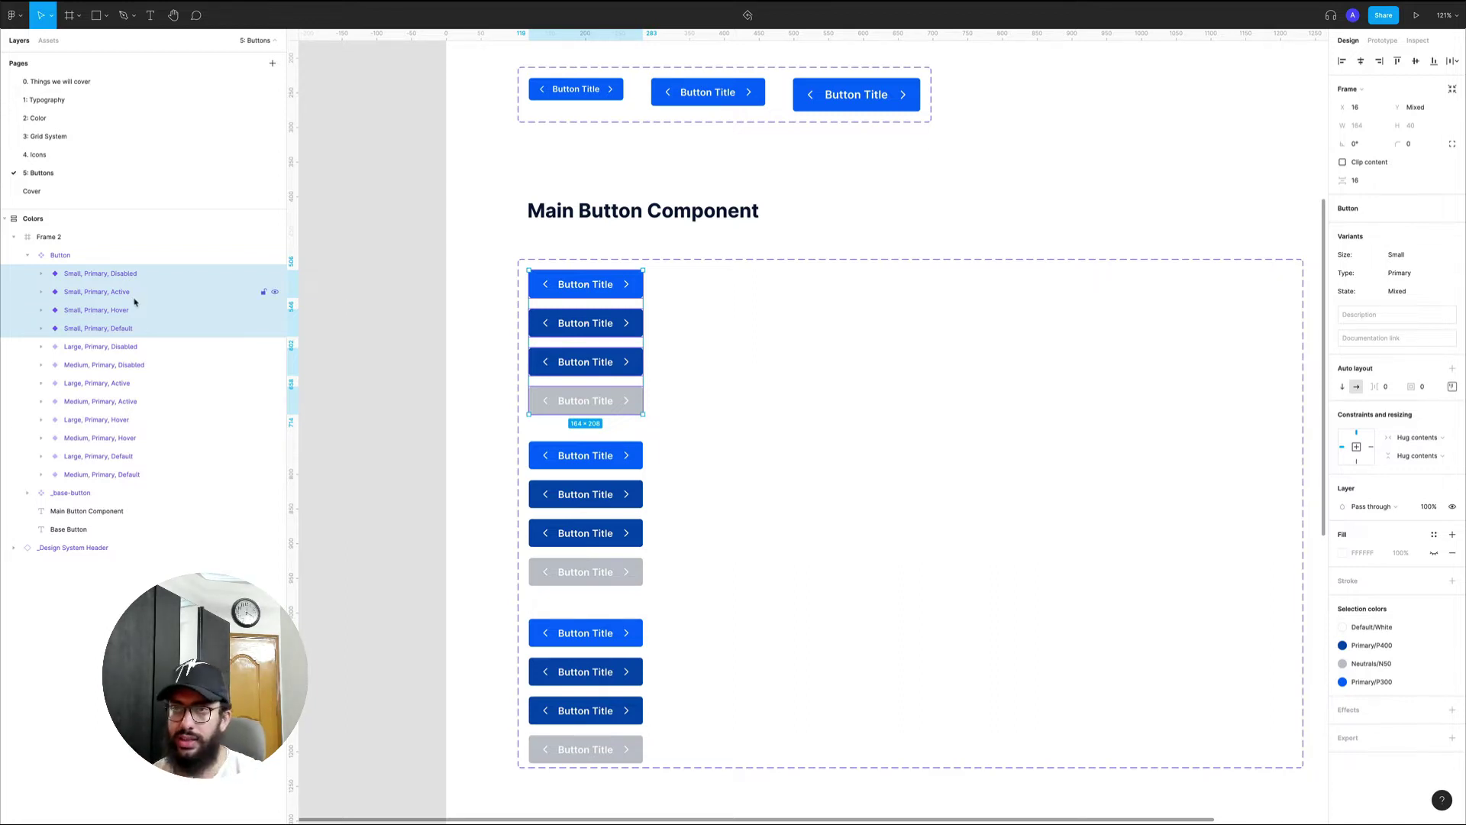
# - Switch the nested base buttons of the four Small variants to Property 1 Small
pyautogui.press('Return')
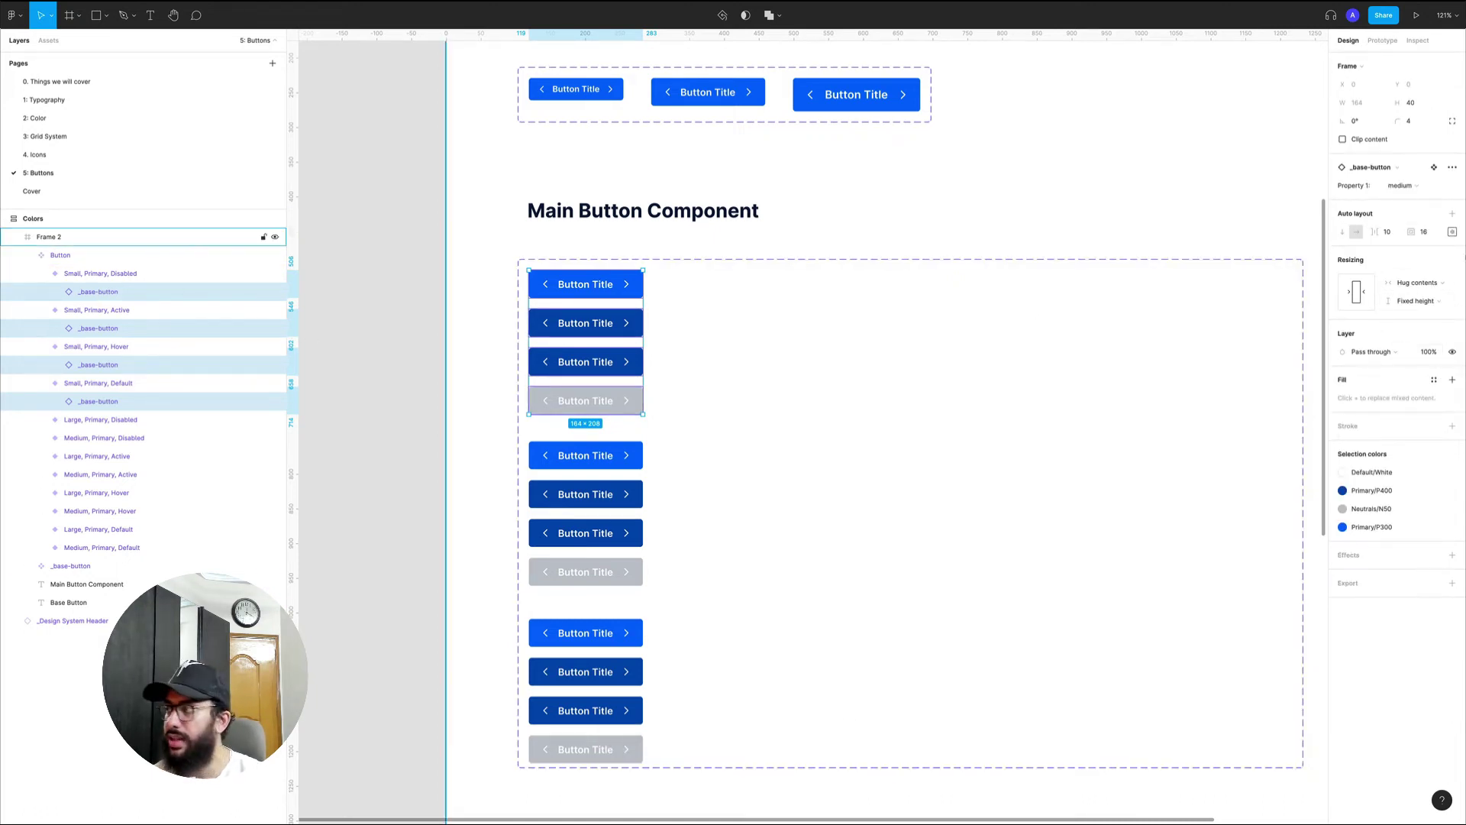
pyautogui.click(1427, 185)
pyautogui.click(1430, 176)
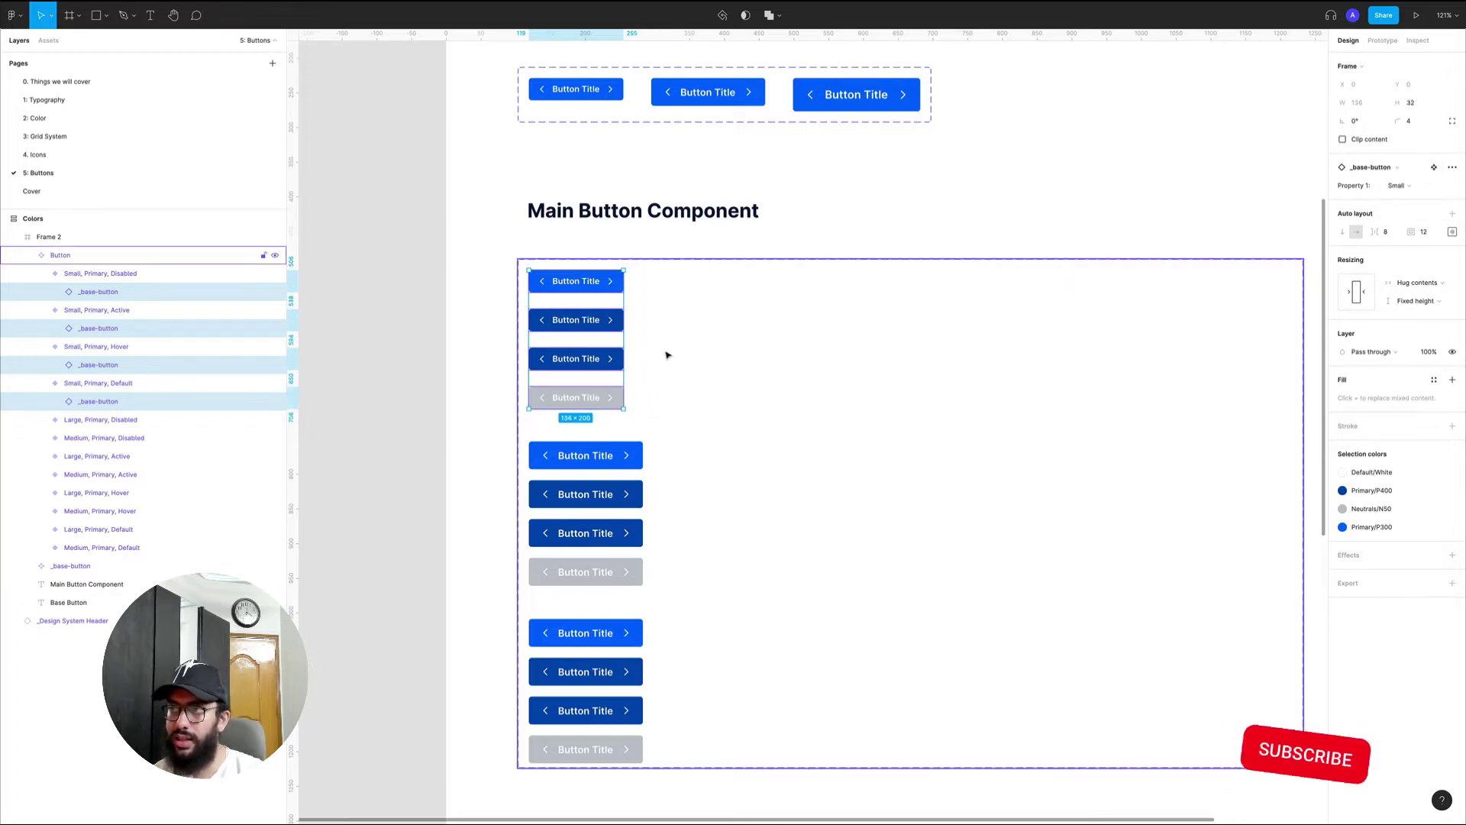
pyautogui.click(630, 428)
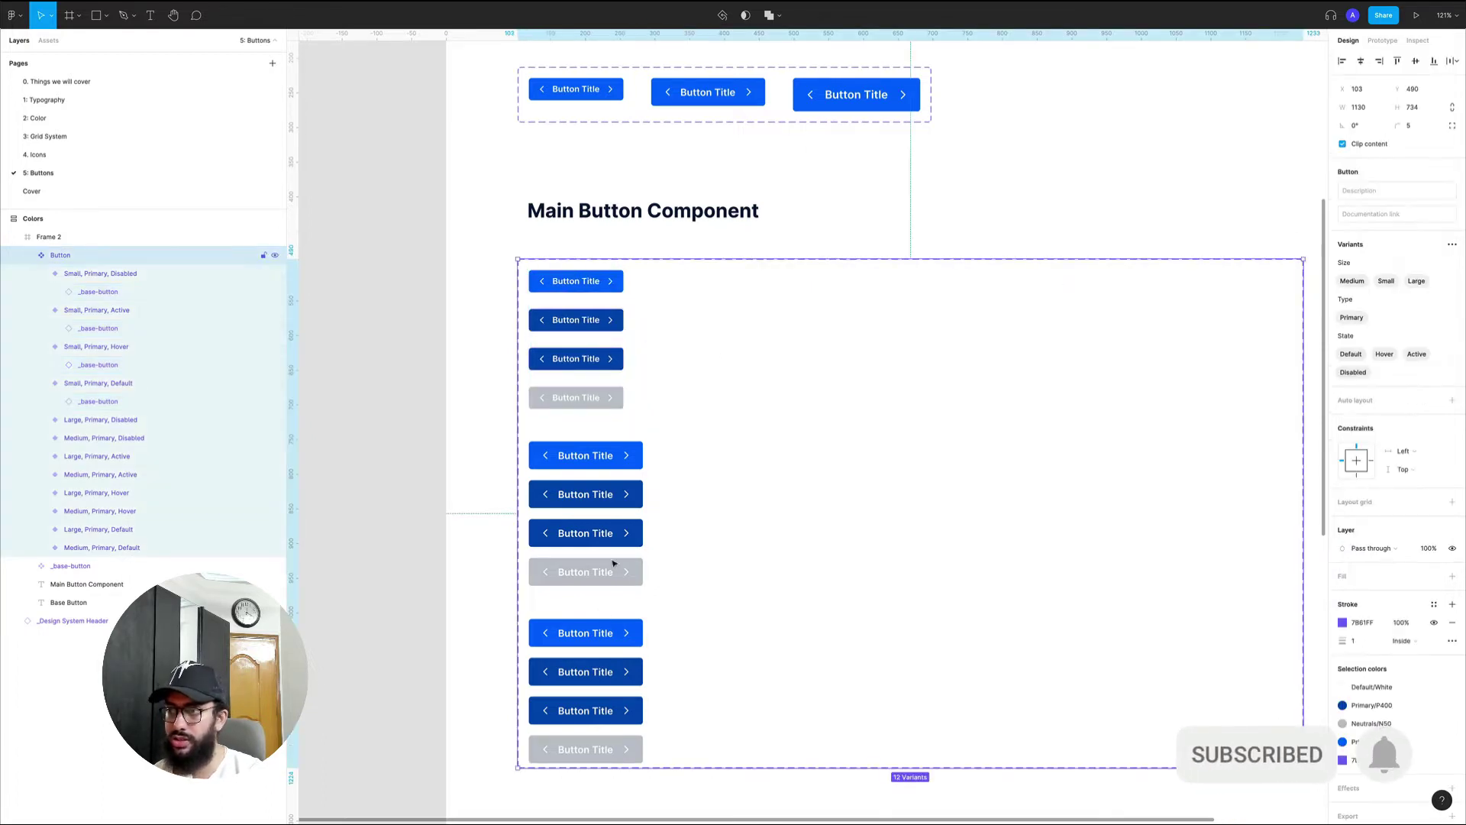
# - Send the four Large variants to the back of the Button set's layer order
pyautogui.click(598, 634)
pyautogui.keyDown('shift'); pyautogui.click(594, 672); pyautogui.keyUp('shift')
pyautogui.keyDown('shift'); pyautogui.click(592, 711); pyautogui.keyUp('shift')
pyautogui.keyDown('shift'); pyautogui.click(591, 753); pyautogui.keyUp('shift')
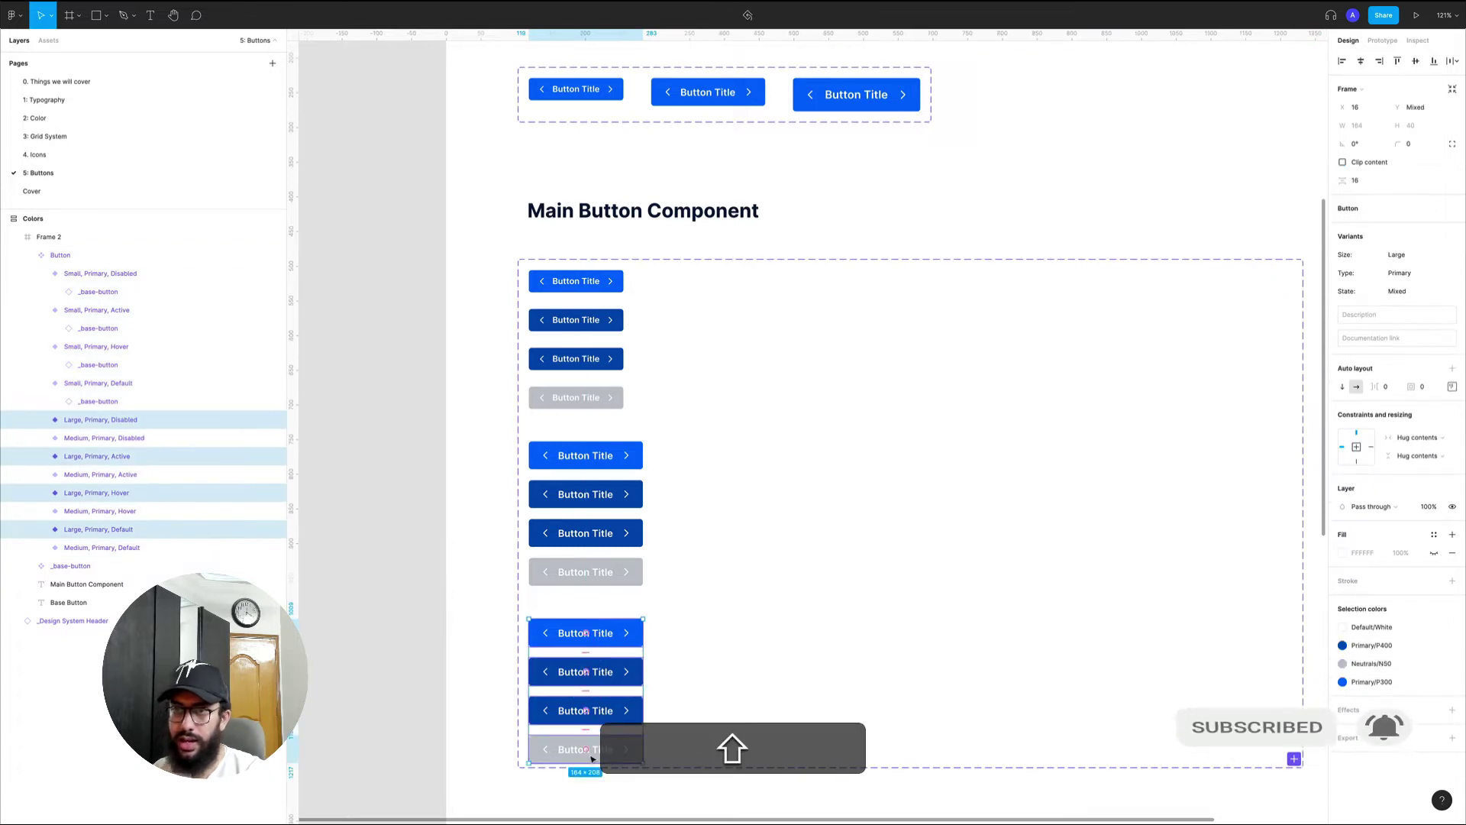
pyautogui.press('alt+super+bracketleft')
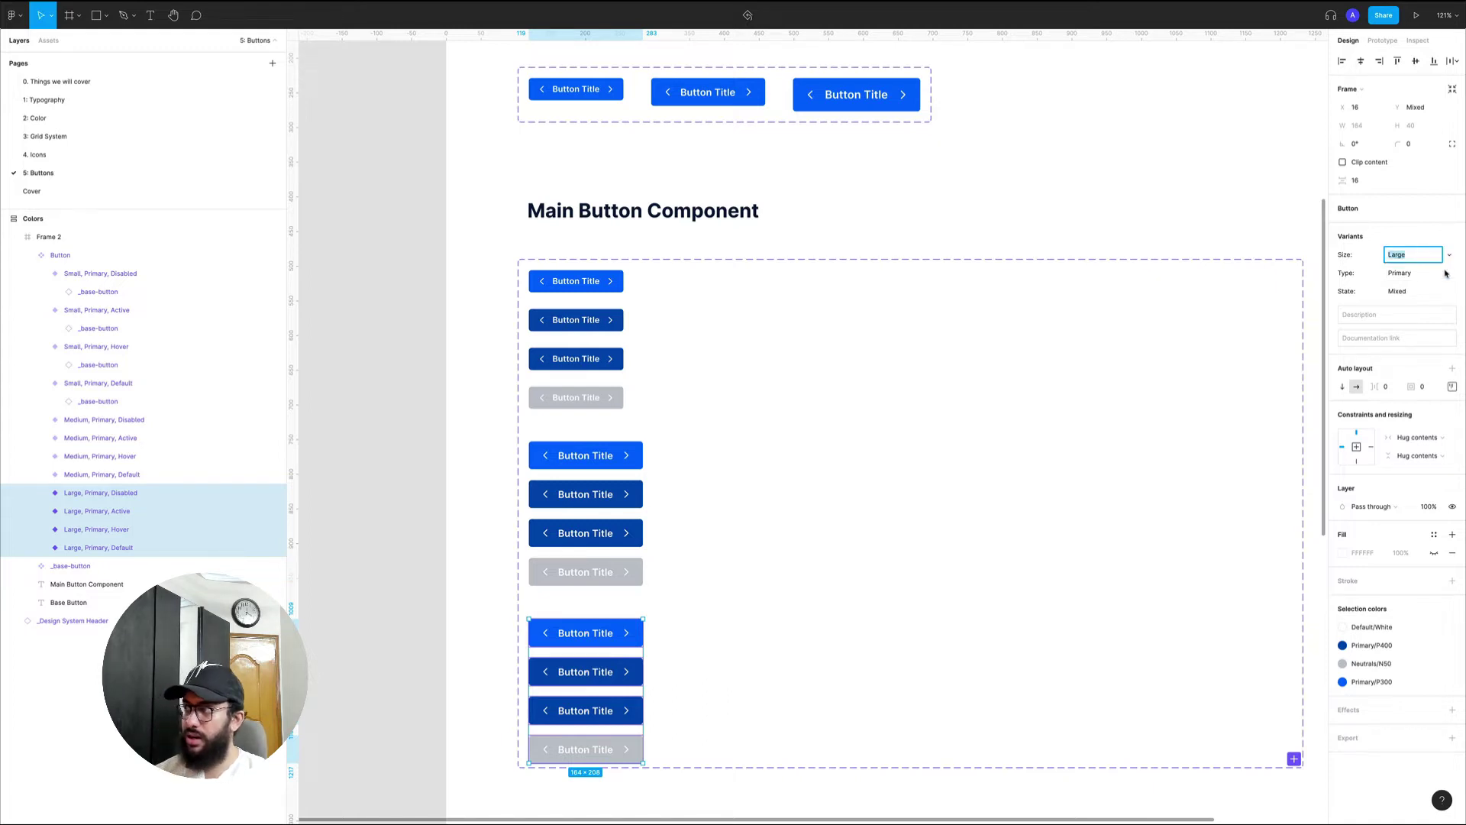
pyautogui.press('Return')
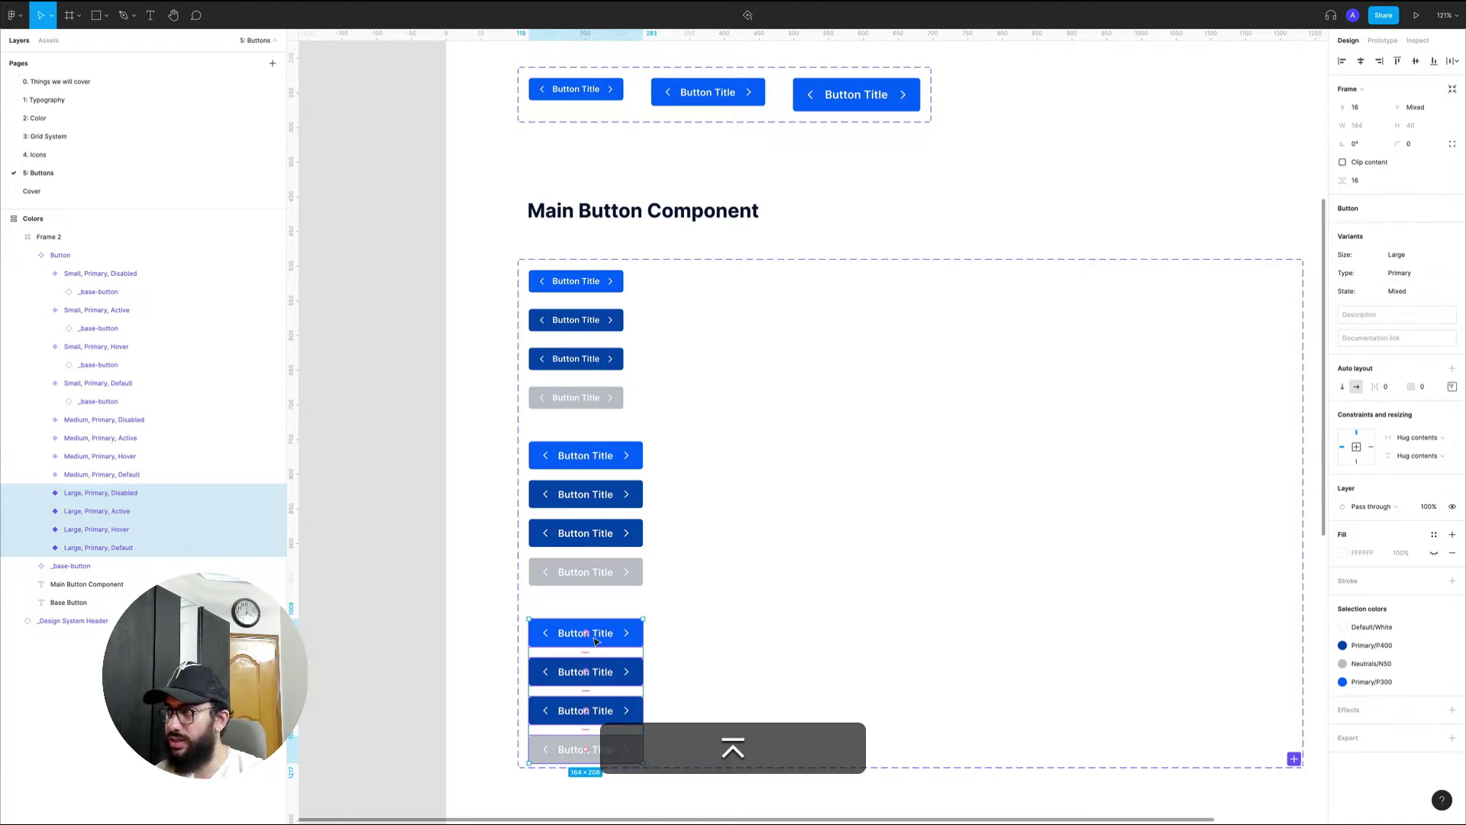
# - Switch the nested base buttons of the four Large variants to Property 1 Large
pyautogui.press('Return')
pyautogui.click(1414, 185)
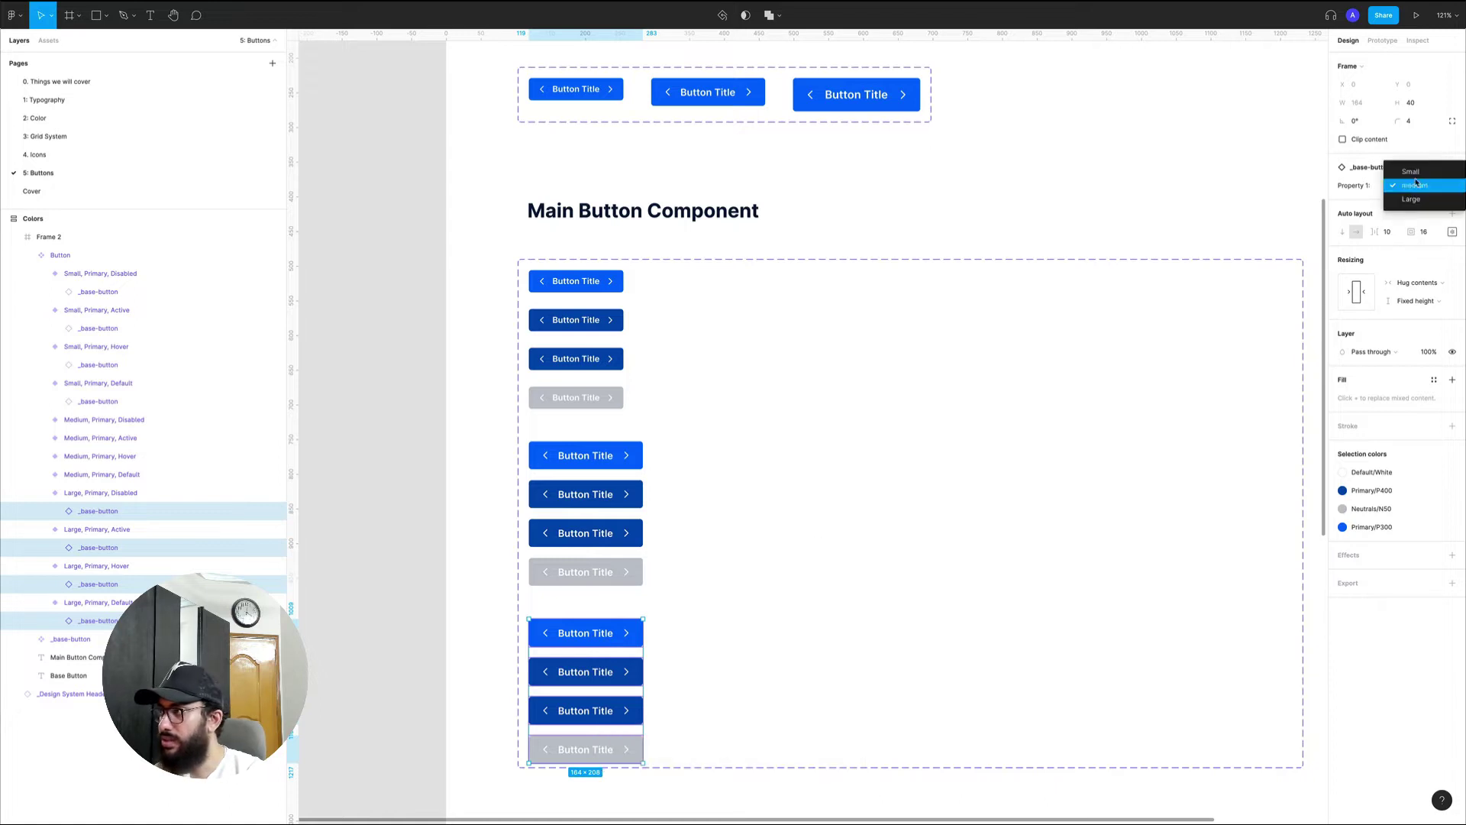
pyautogui.click(1410, 198)
# - Correct the Property 1 value of the middle base button variant to the capitalized name Medium
pyautogui.scroll(-3, 965, 311)
pyautogui.scroll(4, 926, 249)
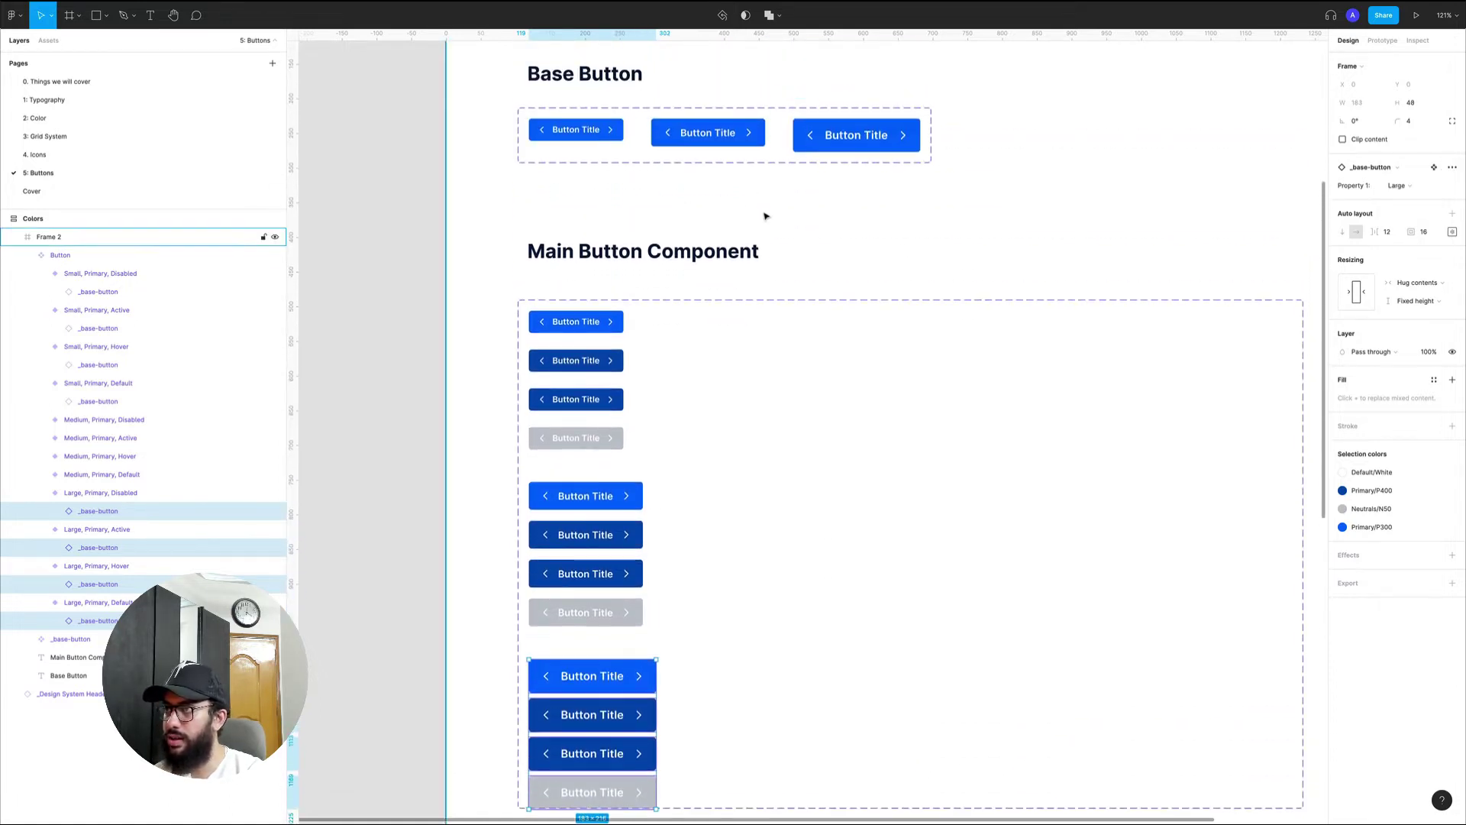
pyautogui.doubleClick(731, 142)
pyautogui.click(1404, 213)
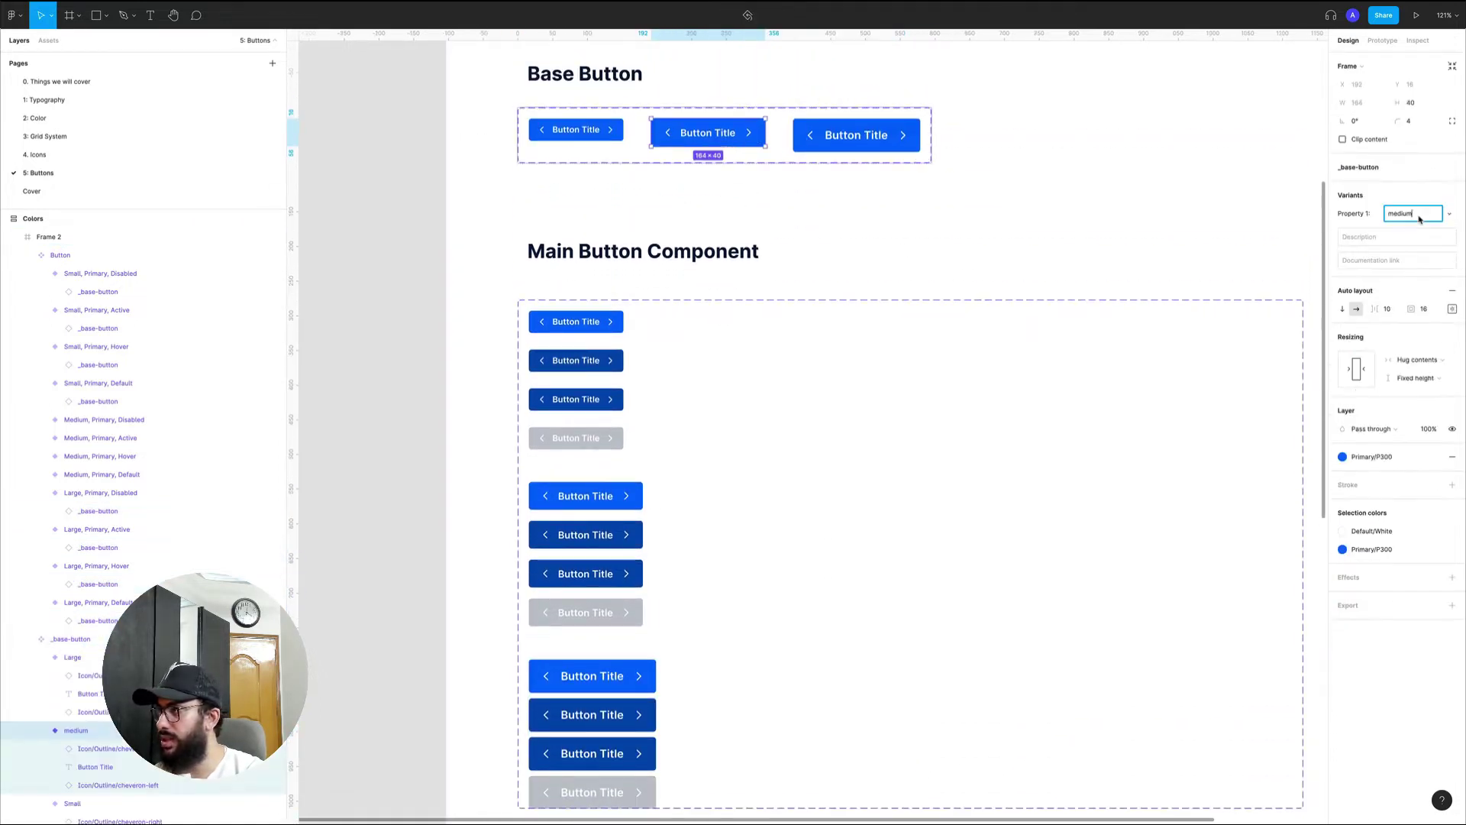
pyautogui.press('Left')
pyautogui.write('M')
pyautogui.press('Return')
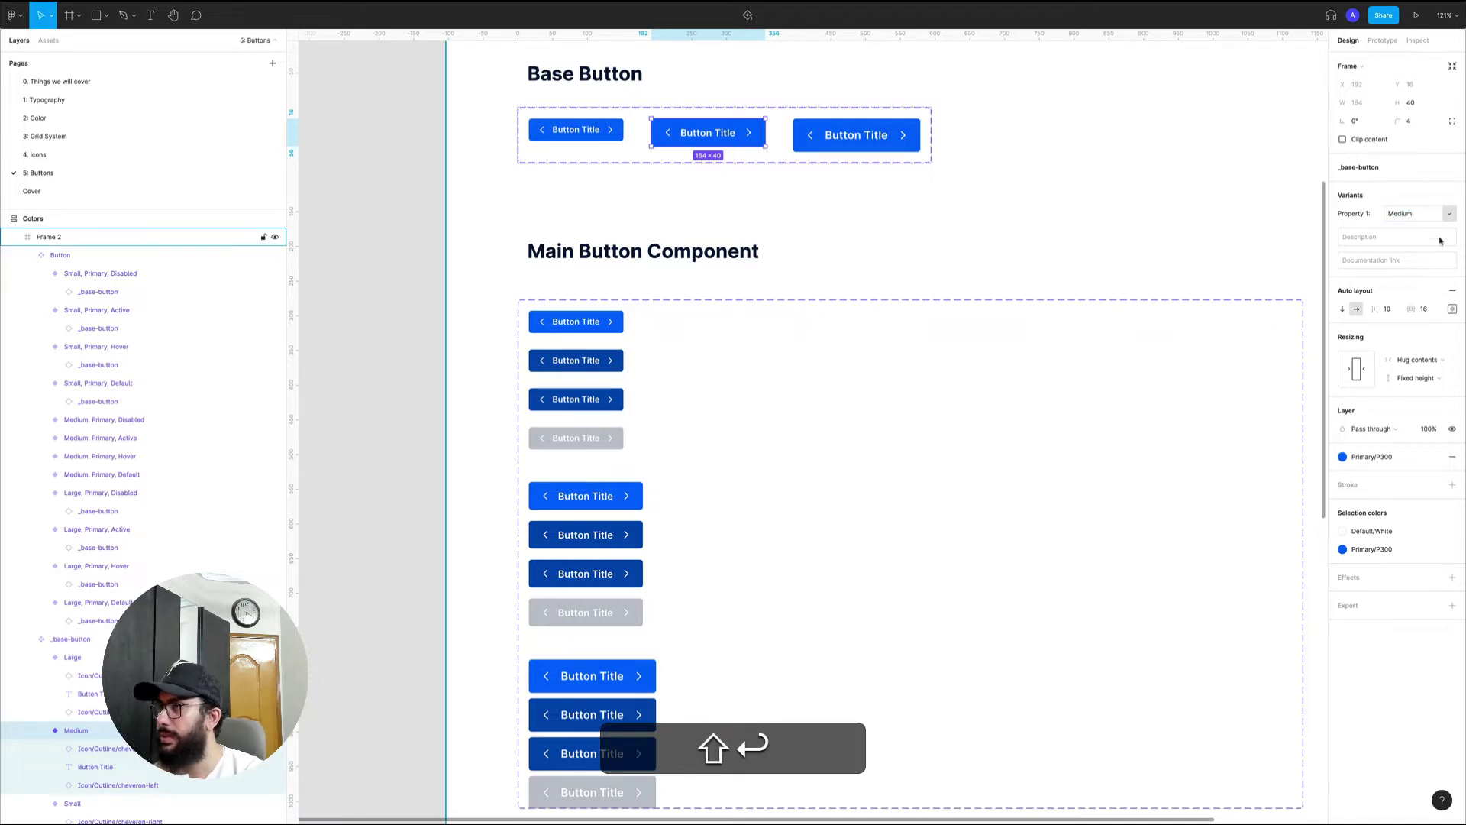
pyautogui.click(846, 143)
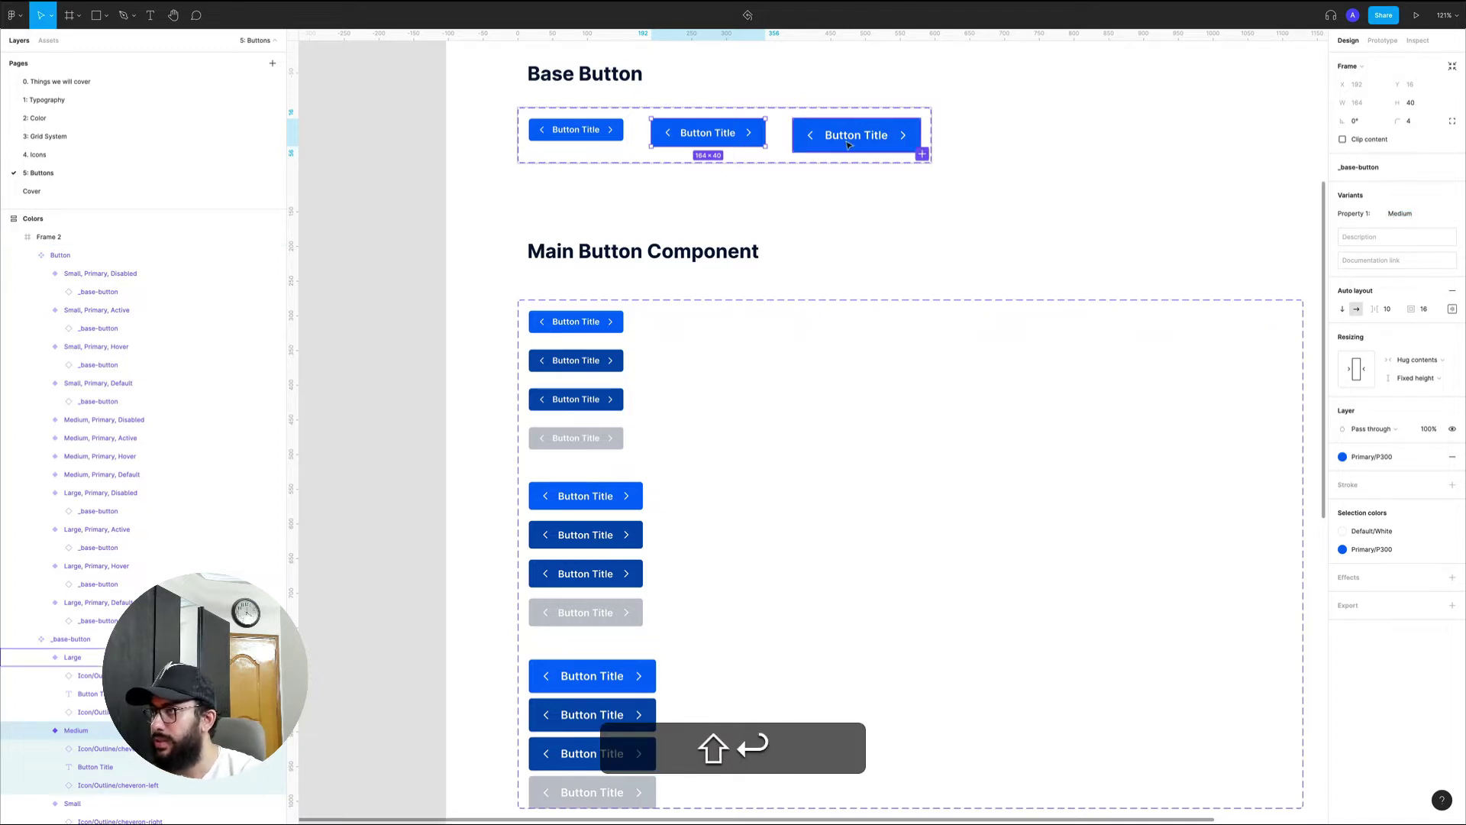
# - Extend the Button component set downward to a height of 833
pyautogui.scroll(-4, 759, 161)
pyautogui.click(757, 166)
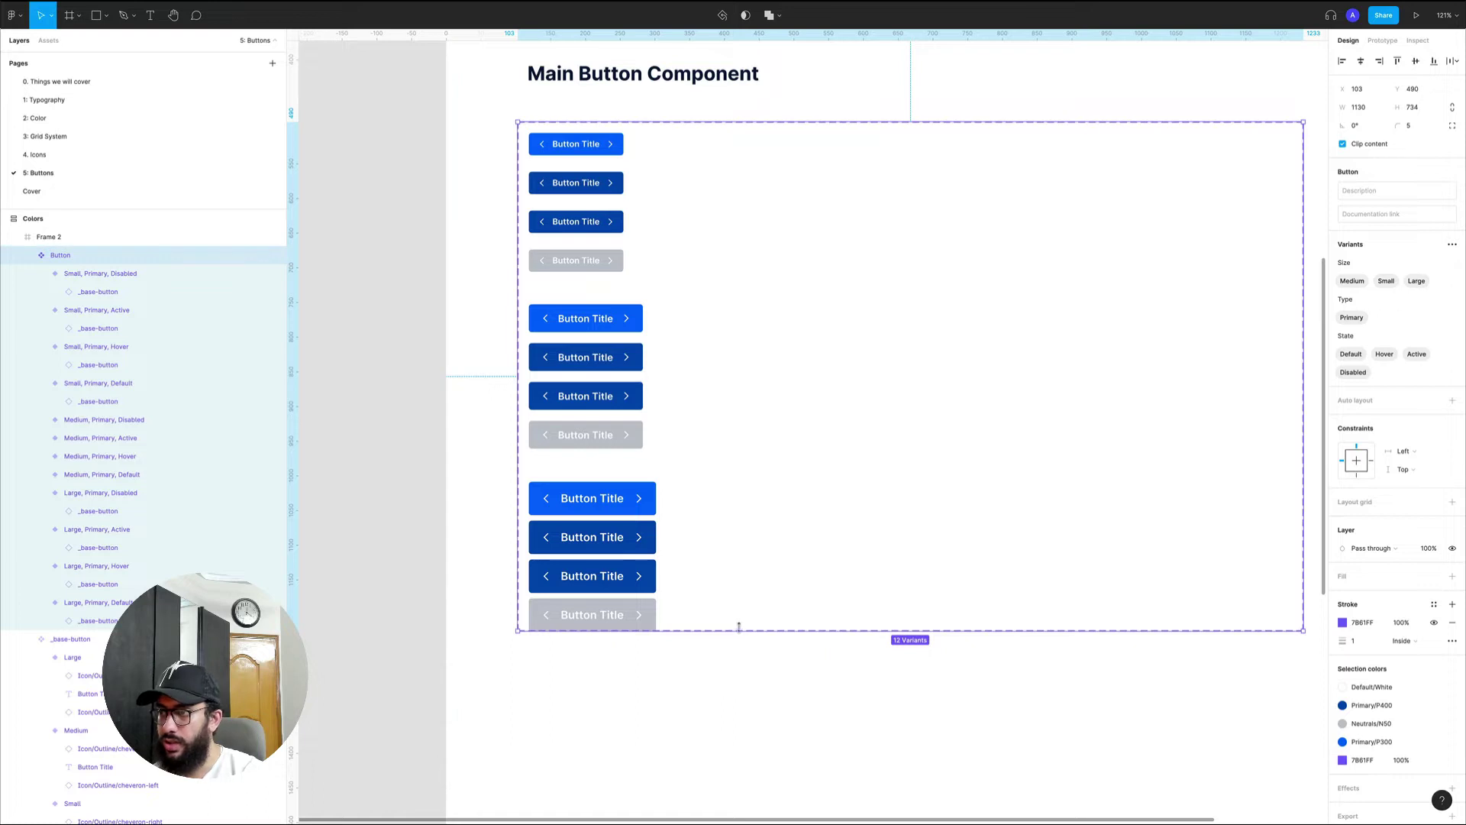
pyautogui.moveTo(738, 630); pyautogui.dragTo(737, 693)
# - Align the left edge of the Main Button Component heading with the Button component set at X 103
pyautogui.scroll(3, 701, 249)
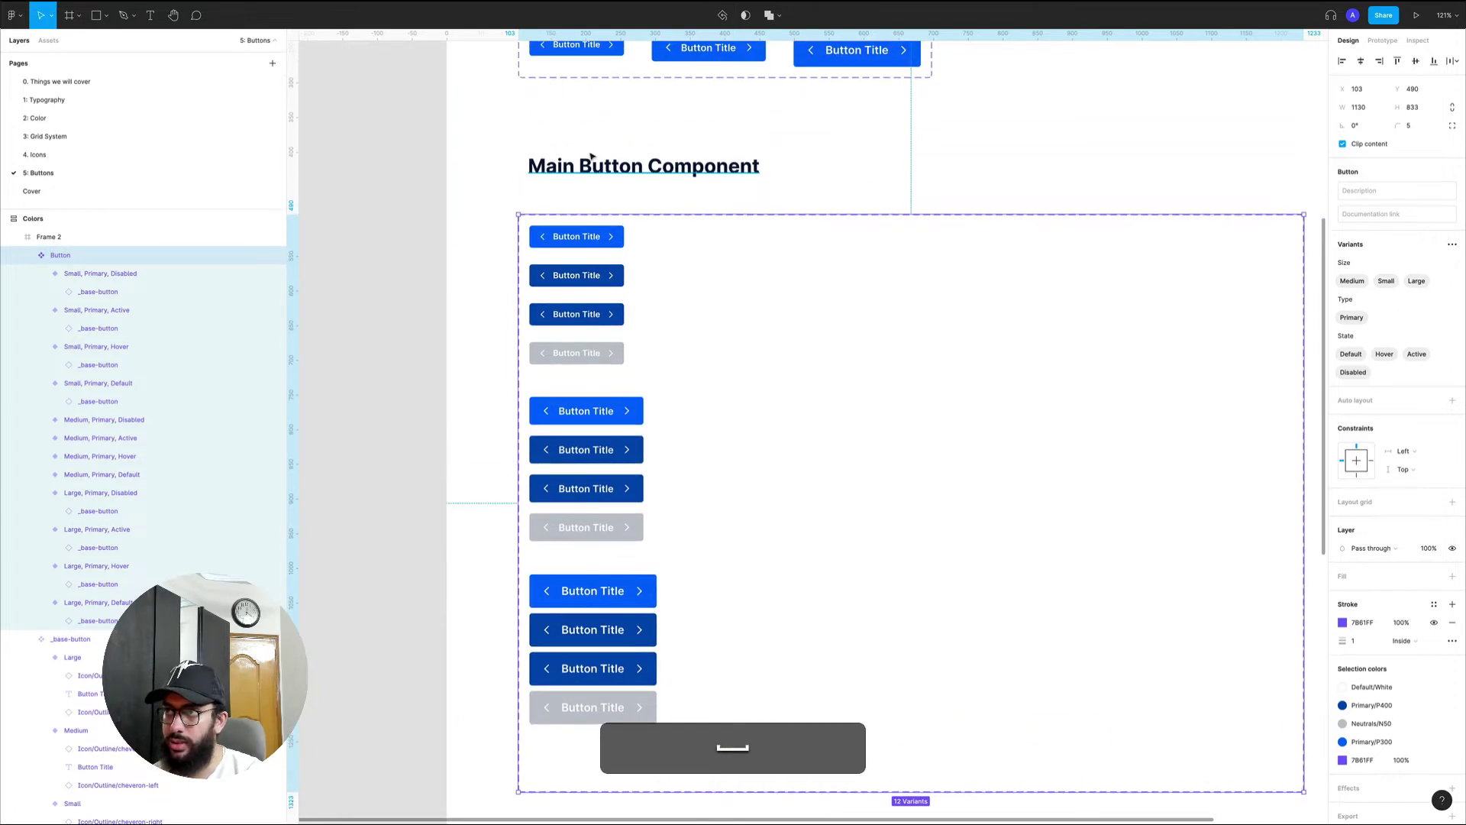
pyautogui.click(589, 151)
pyautogui.moveTo(601, 171); pyautogui.dragTo(591, 171)
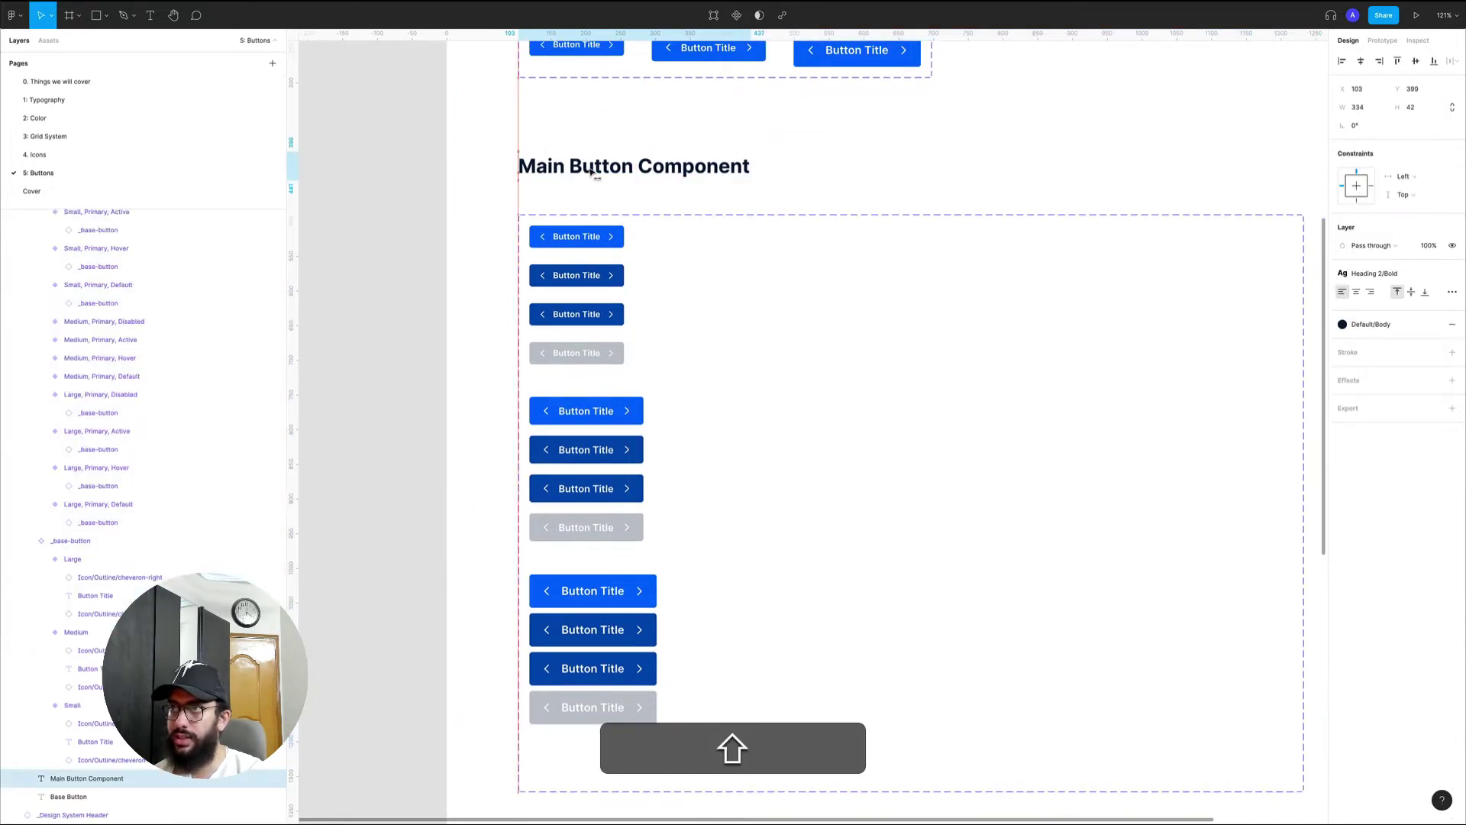
# - Collapse the layers and duplicate all twelve Primary variants into a second column at X 556 inside the Button set
pyautogui.click(582, 243)
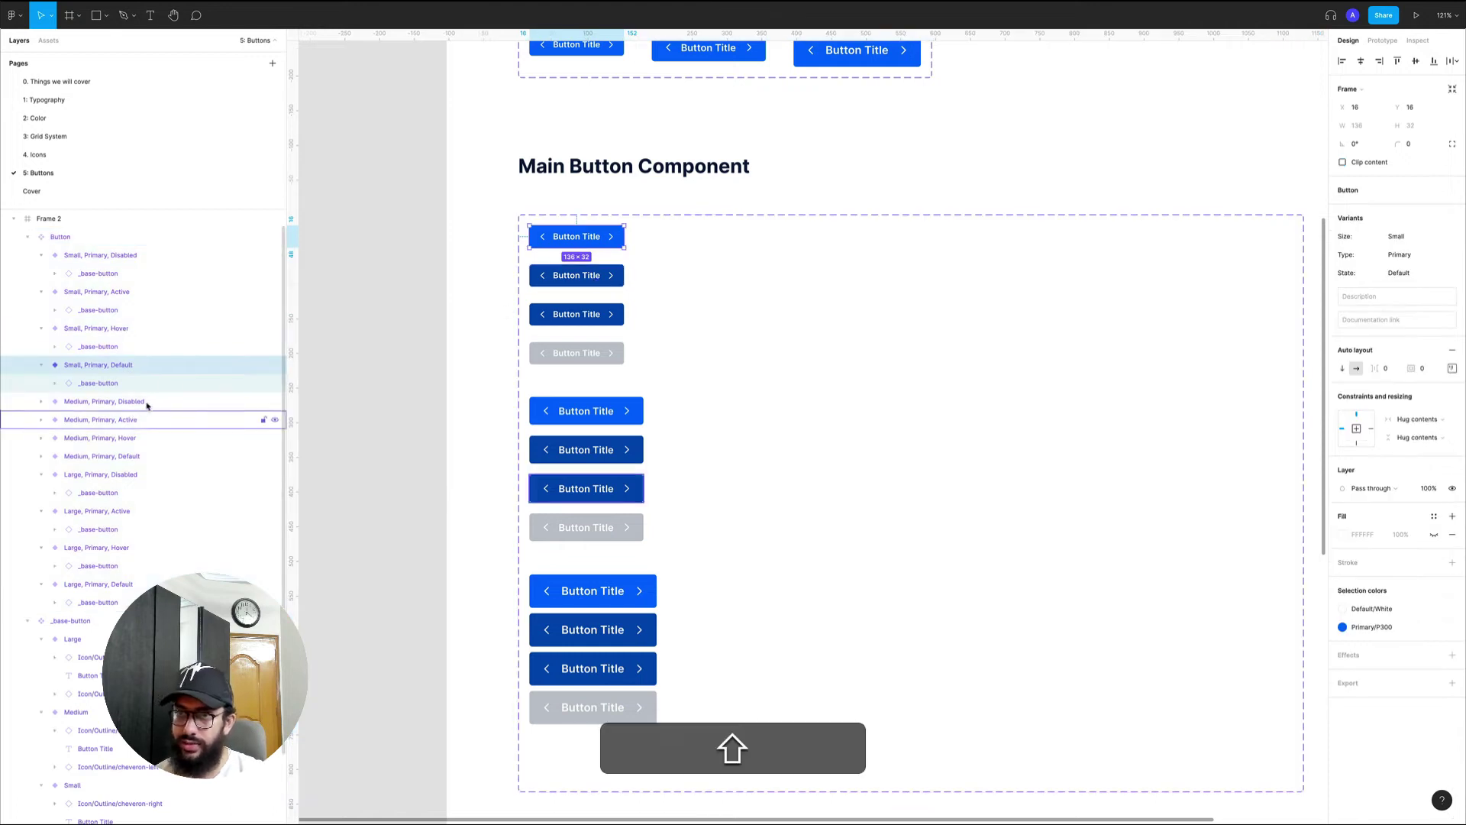
pyautogui.hotkey('alt', 'l')
pyautogui.click(115, 274)
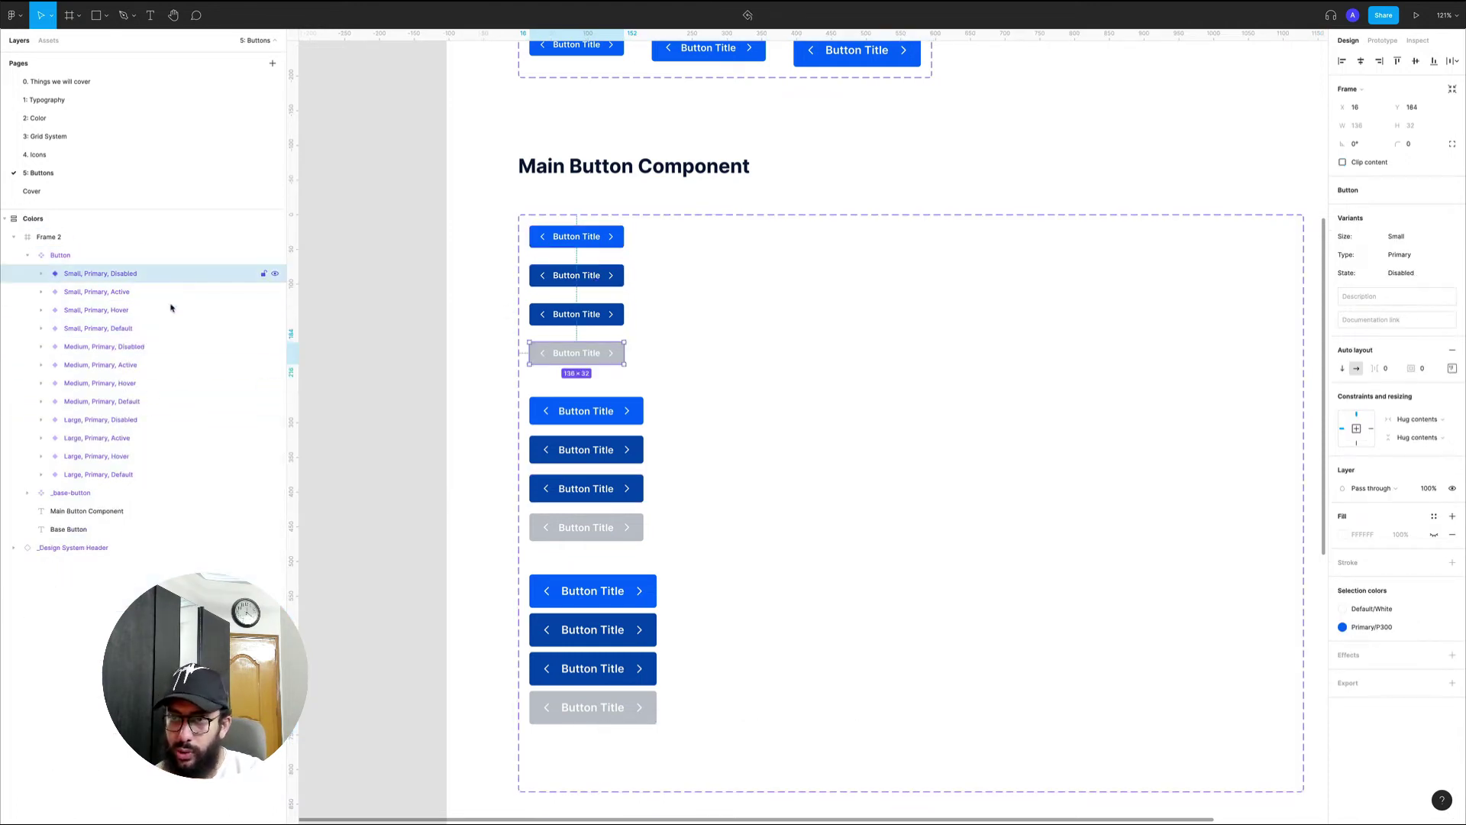
pyautogui.keyDown('shift'); pyautogui.click(155, 472); pyautogui.keyUp('shift')
pyautogui.hotkey('shift', 'v')
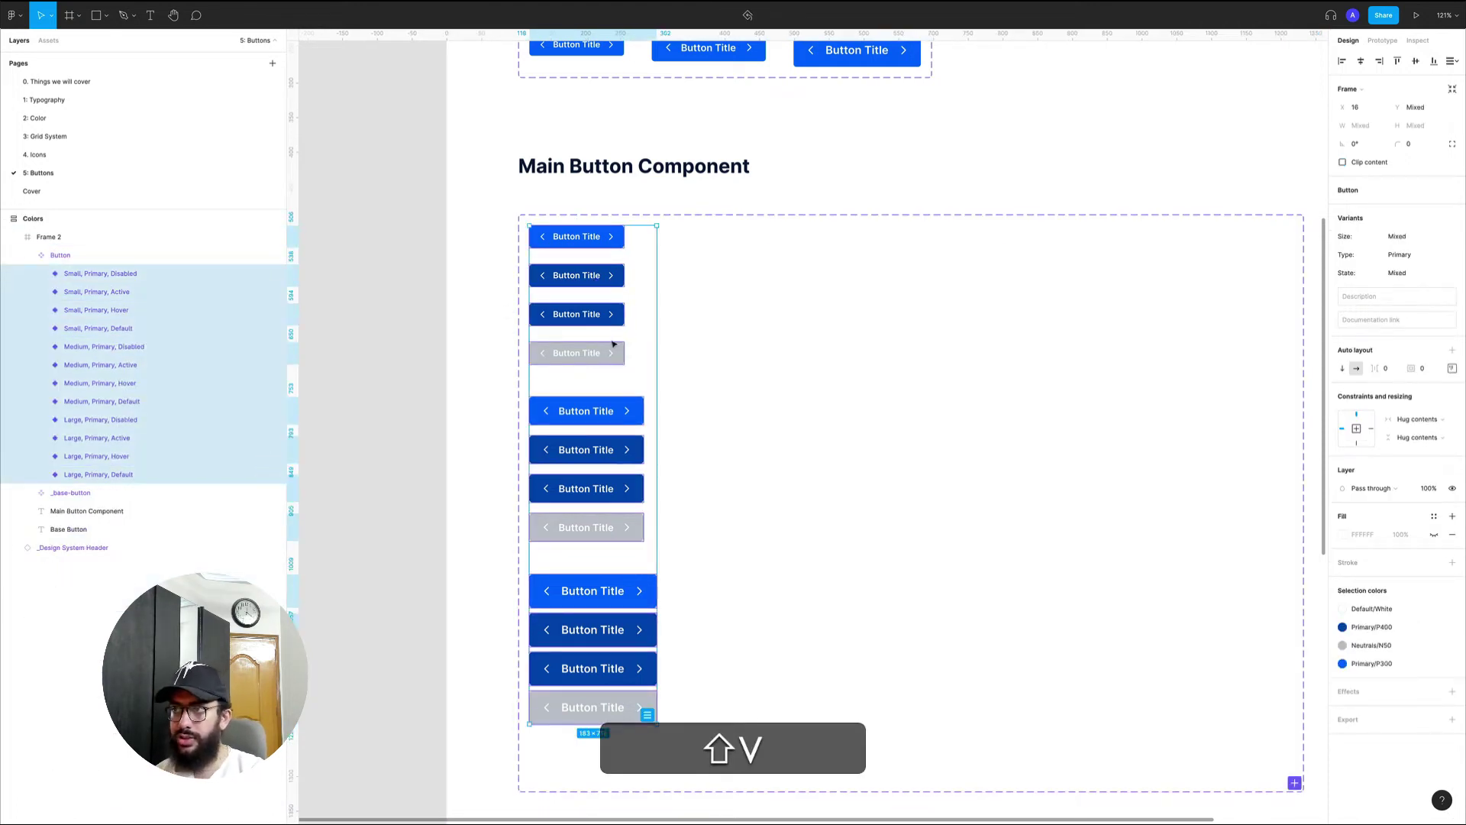
pyautogui.moveTo(591, 353); pyautogui.dragTo(960, 356)
# - Set the Type of the twelve duplicated variants to Success
pyautogui.click(1408, 258)
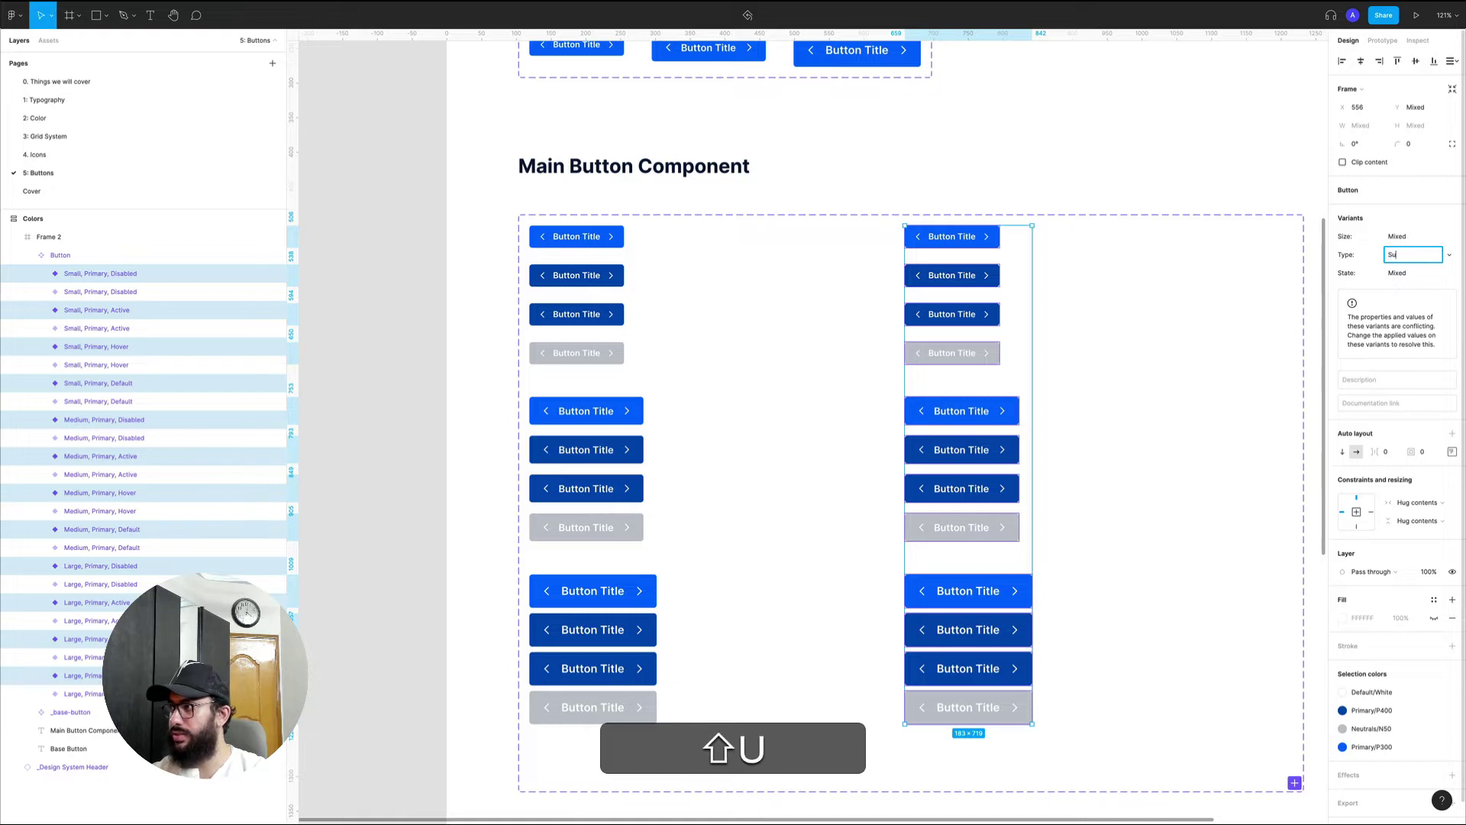
pyautogui.write('Success')
pyautogui.press('Return')
pyautogui.hotkey('shift', 'Return')
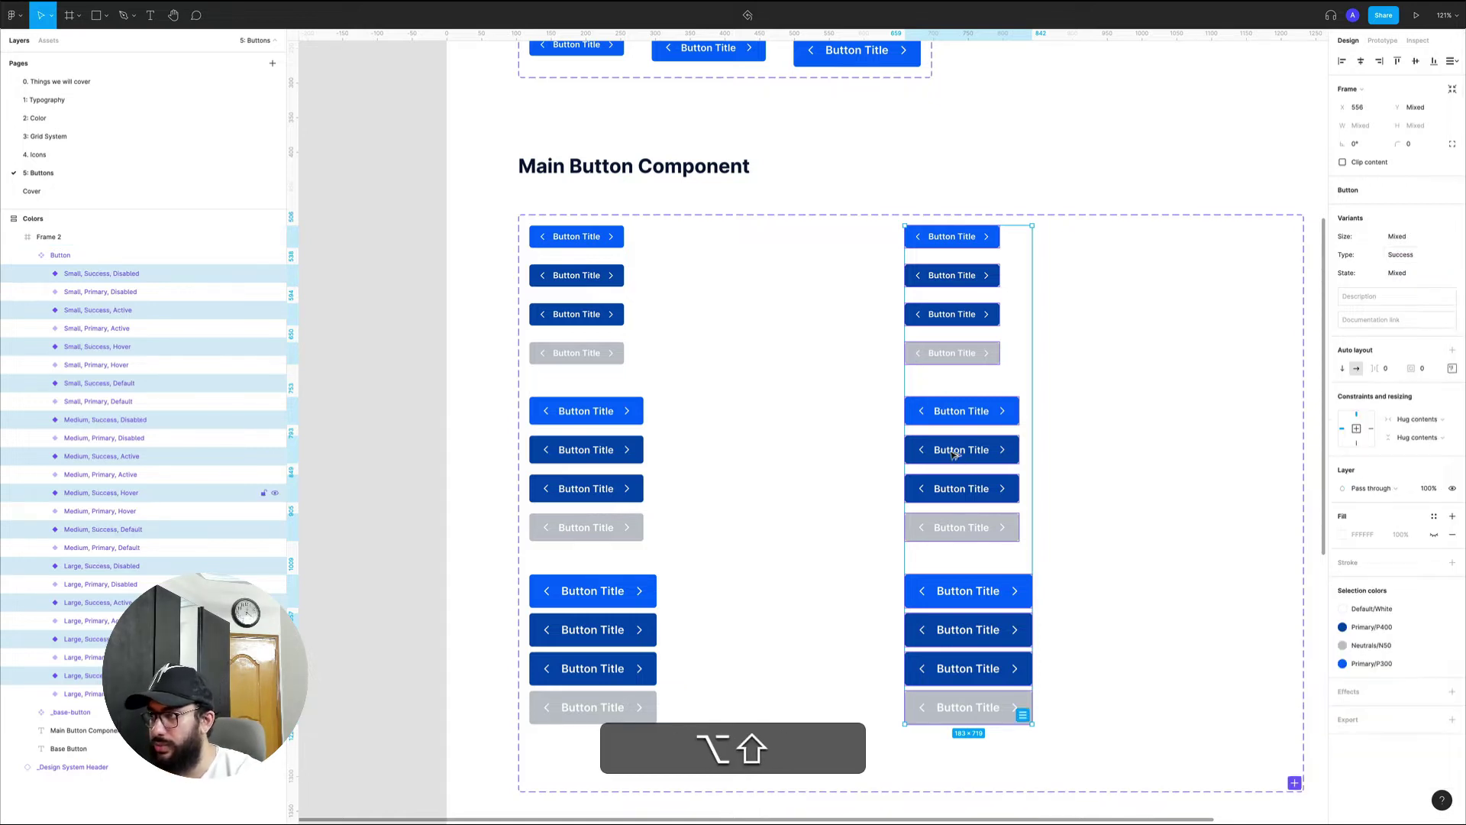
# - Duplicate the Success column to X 844 and set the Type of the copies to Danger
pyautogui.moveTo(970, 457); pyautogui.dragTo(1154, 451)
pyautogui.click(1412, 273)
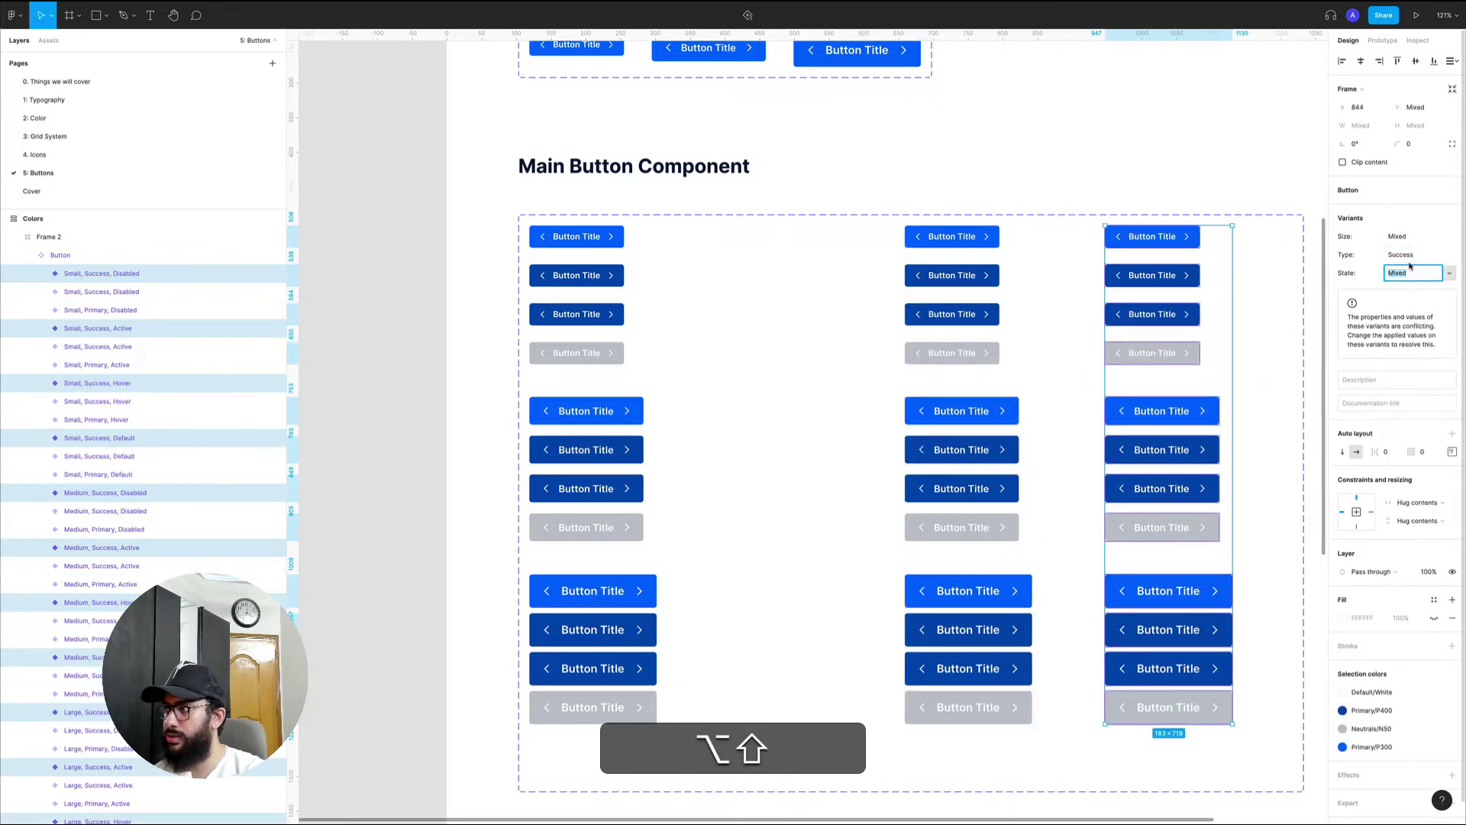
pyautogui.click(1410, 255)
pyautogui.write('Danger')
pyautogui.press('Return')
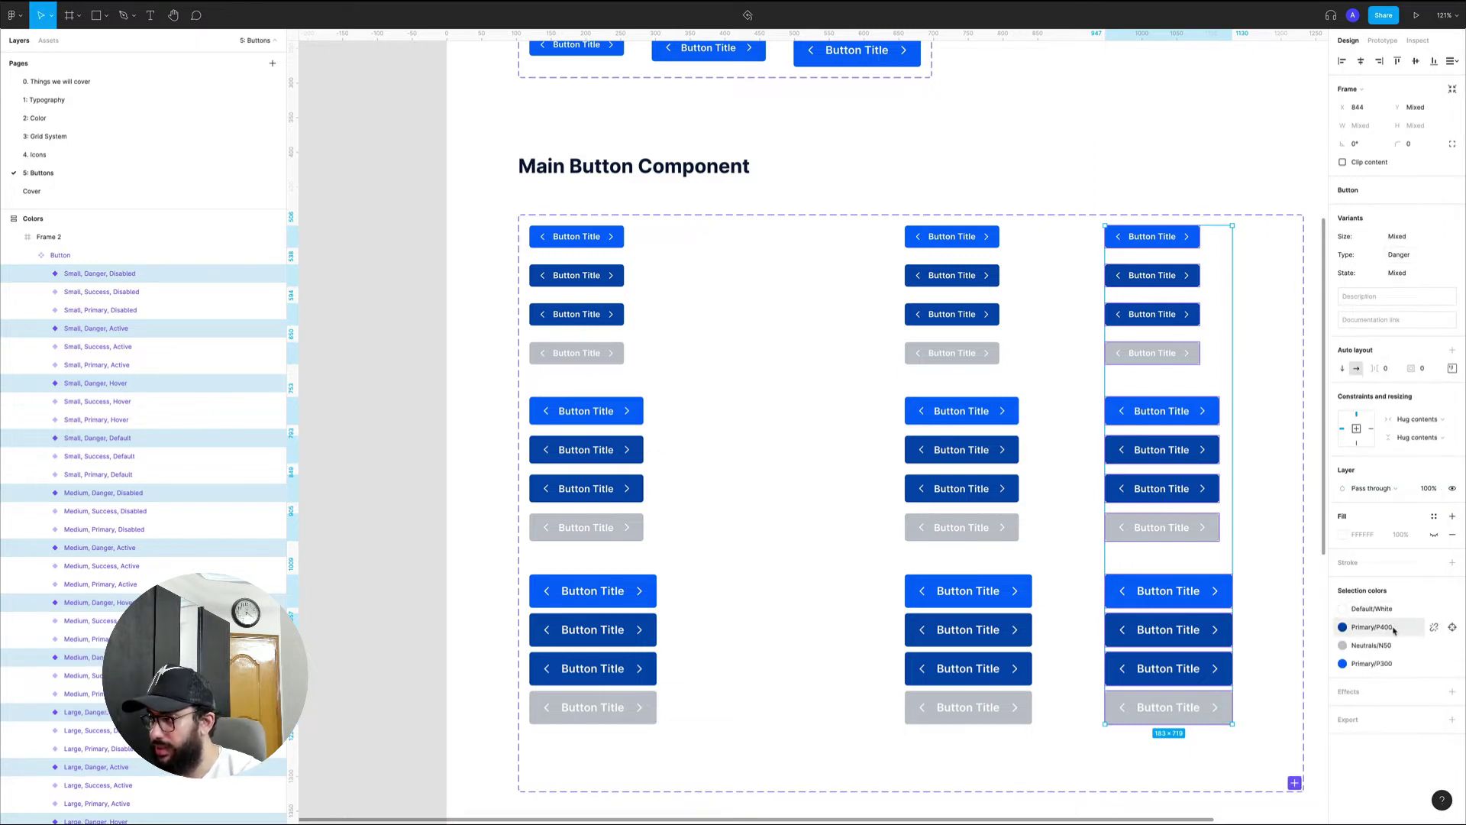
# - Replace the Primary/P300 color in the Danger variants with the D300 color style
pyautogui.click(1372, 663)
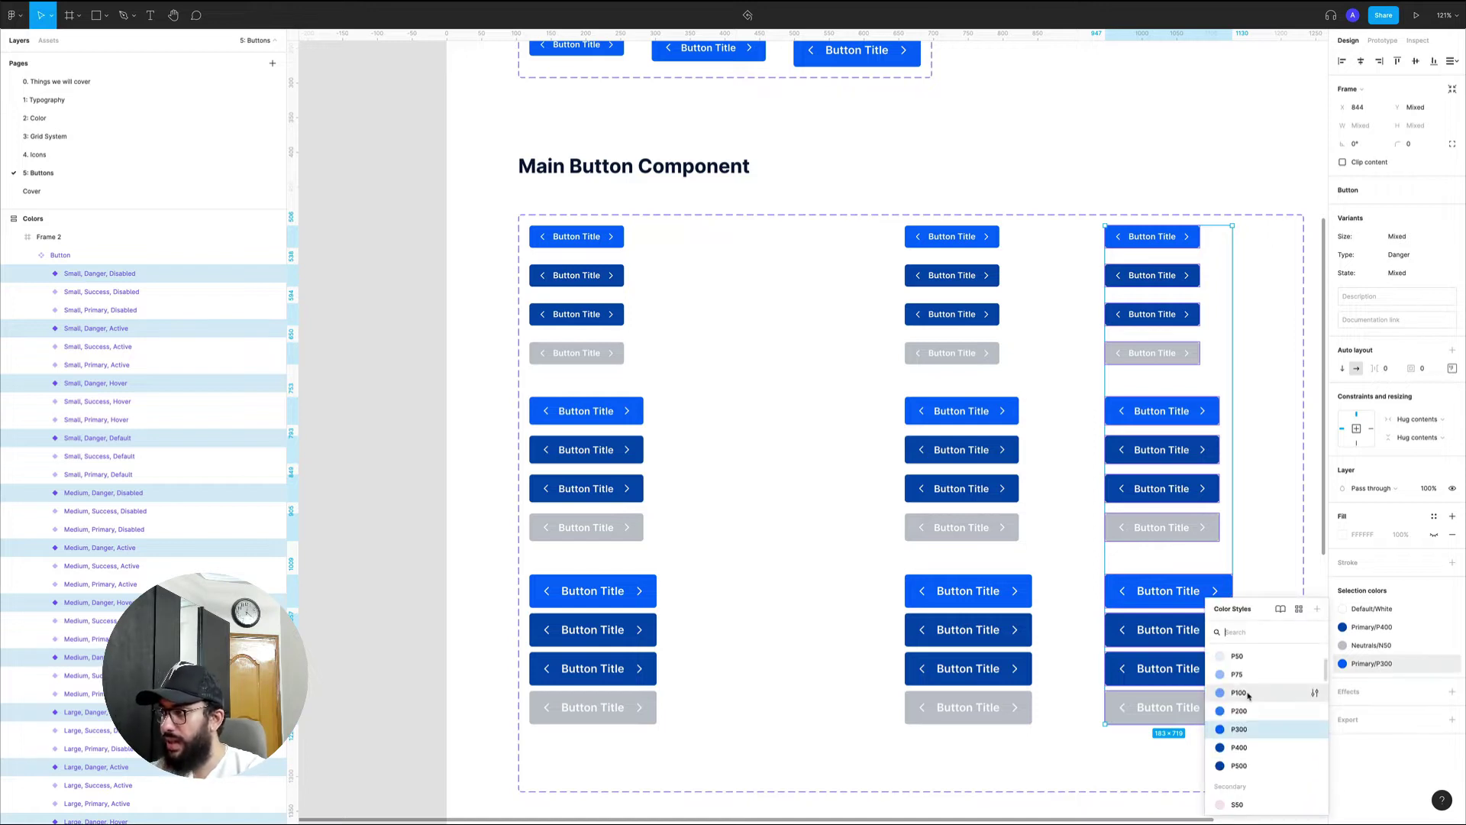
pyautogui.write('r300')
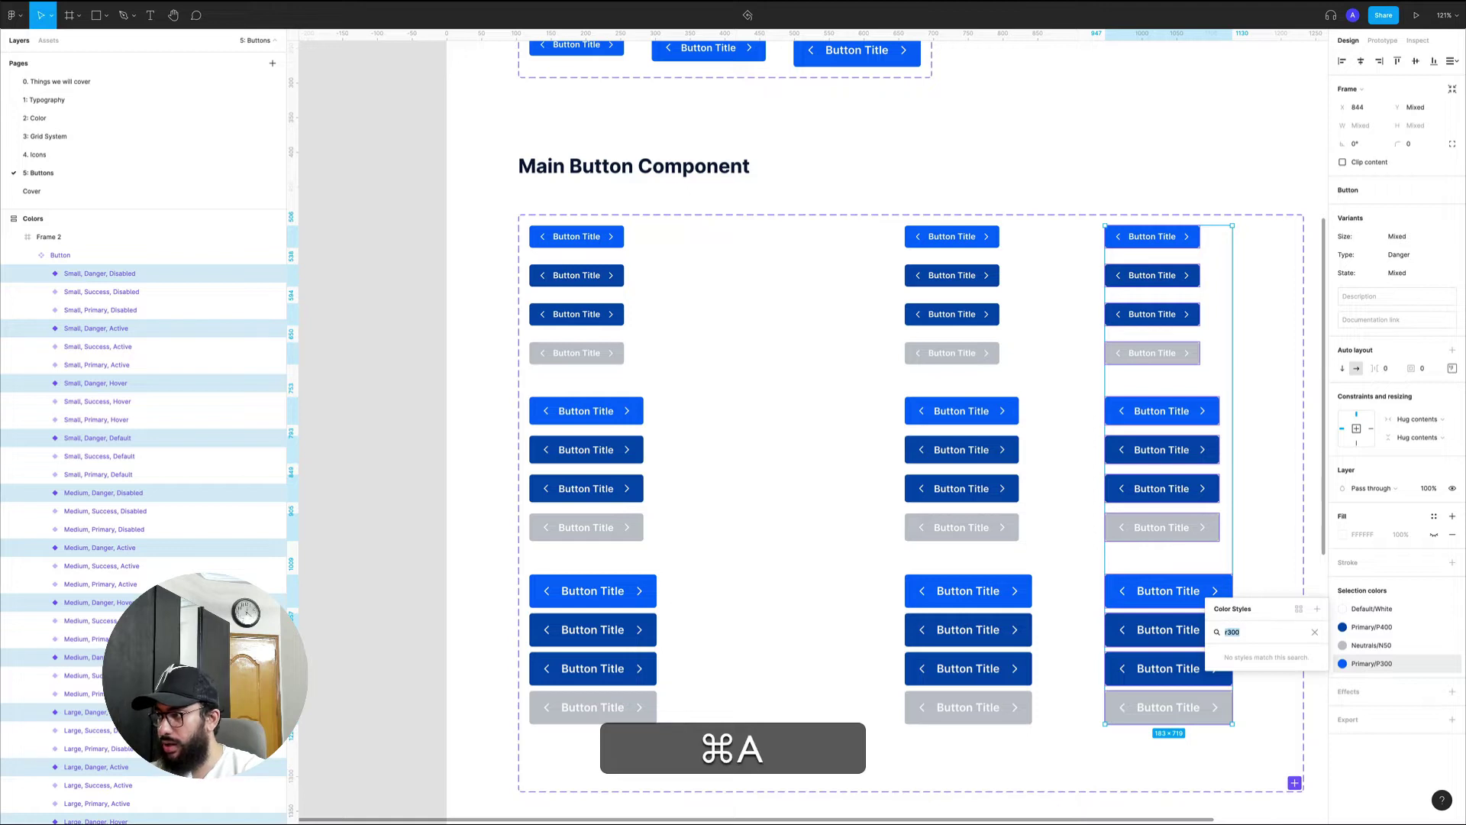
pyautogui.write('d30')
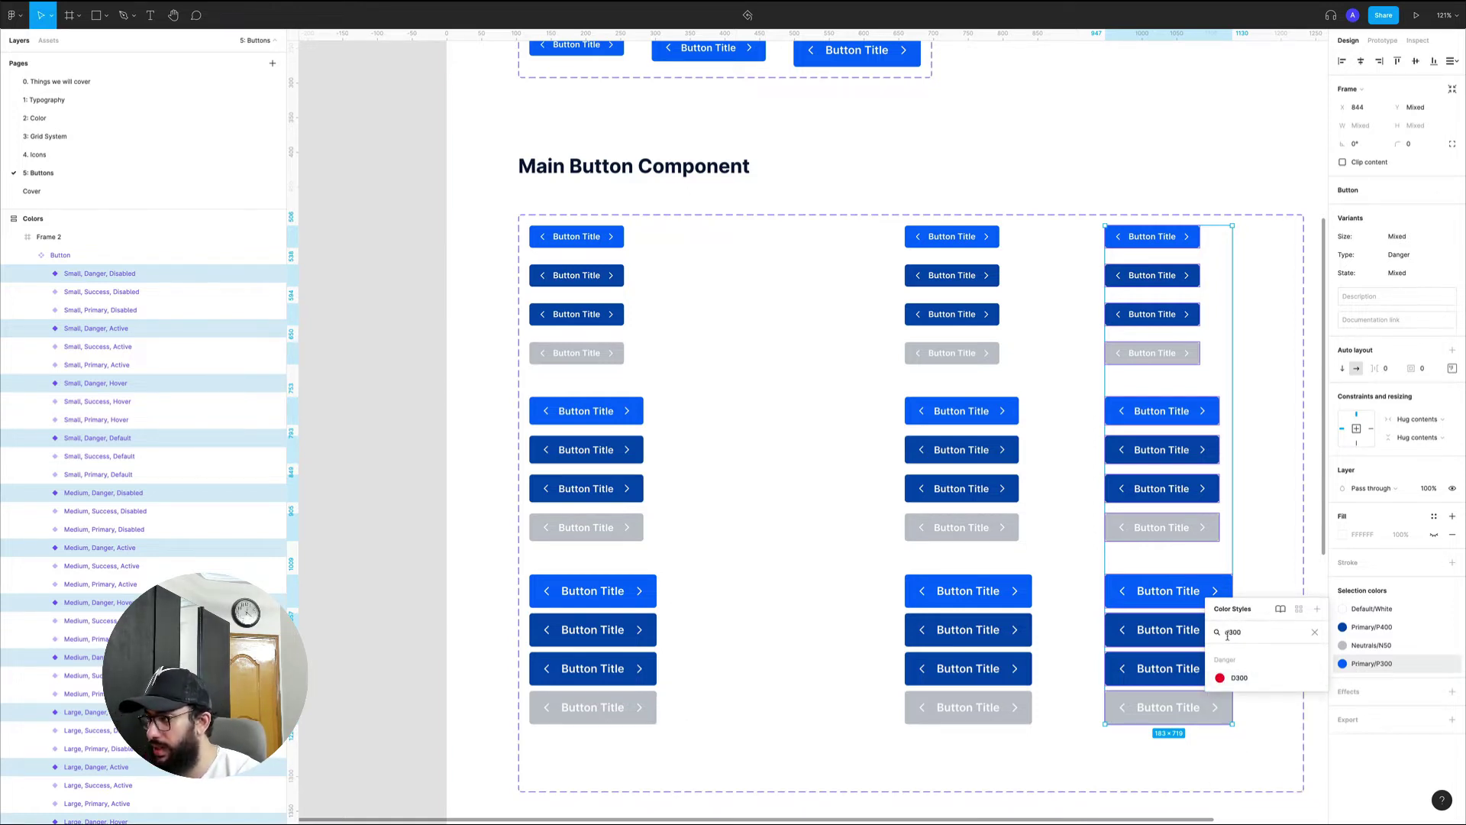
pyautogui.press('Return')
pyautogui.click(1252, 678)
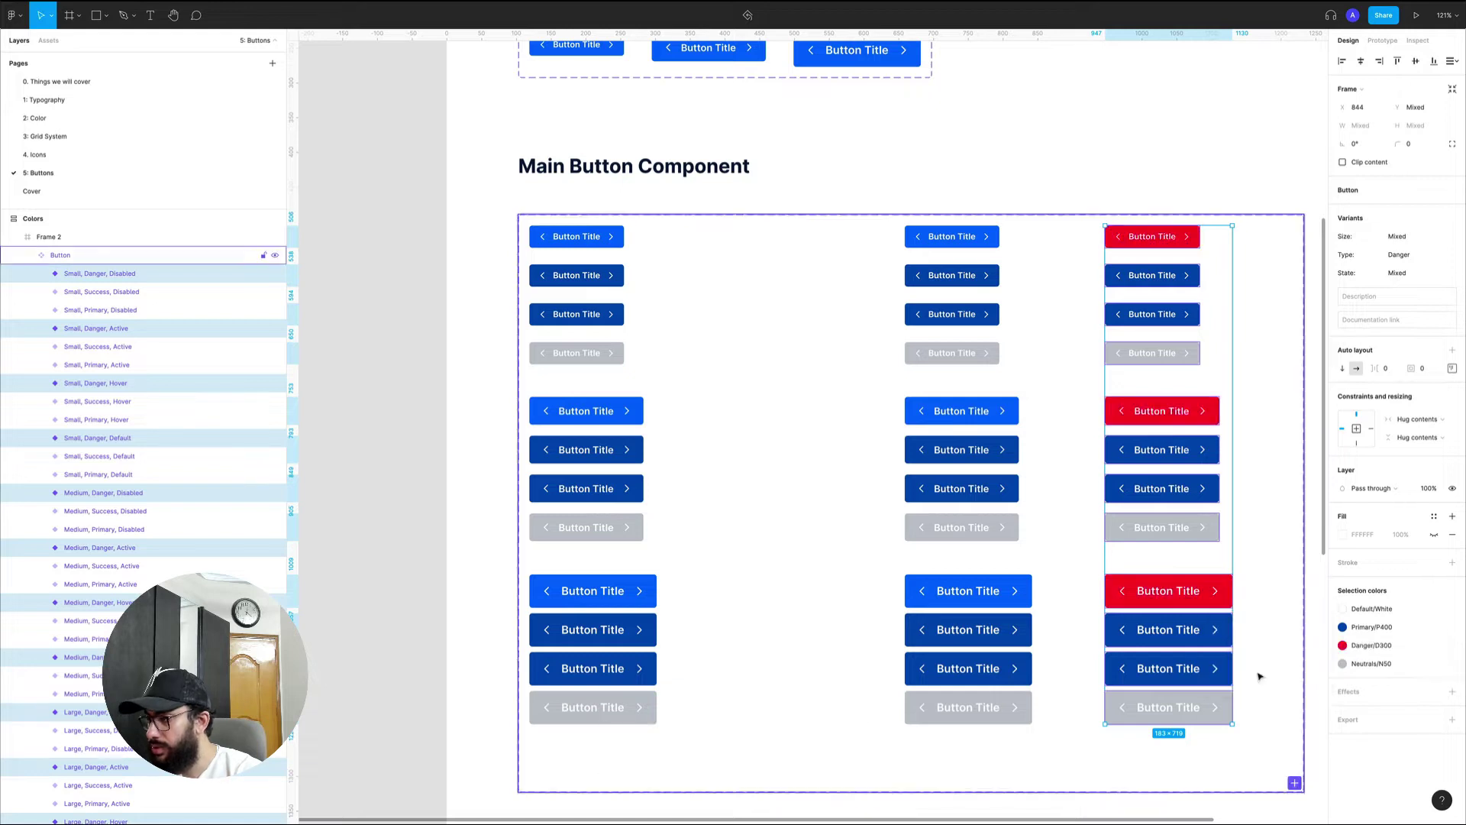
# - Replace the Primary/P400 color in the Danger variants with the D400 color style
pyautogui.click(1382, 630)
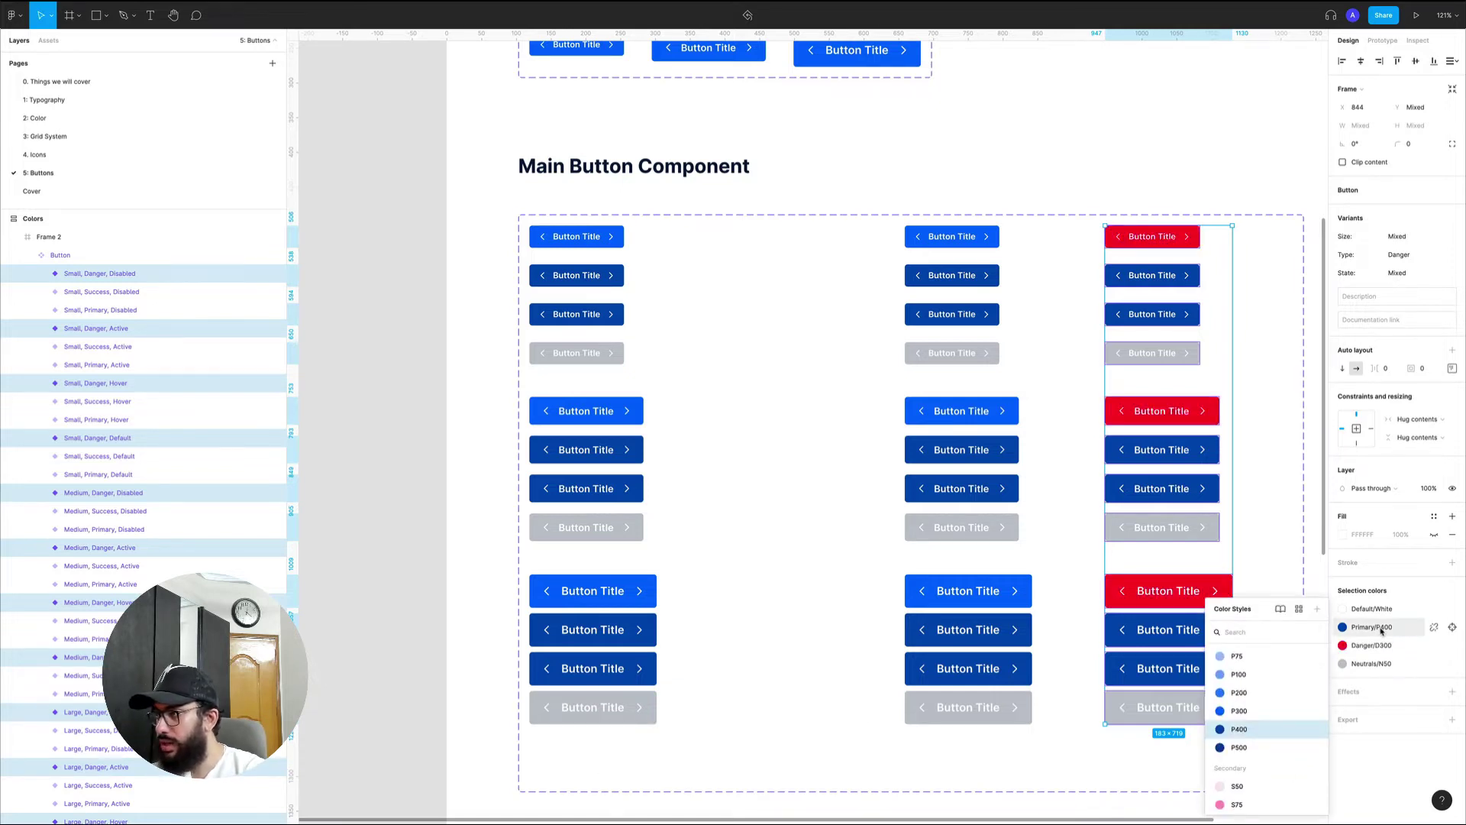
pyautogui.write('d400')
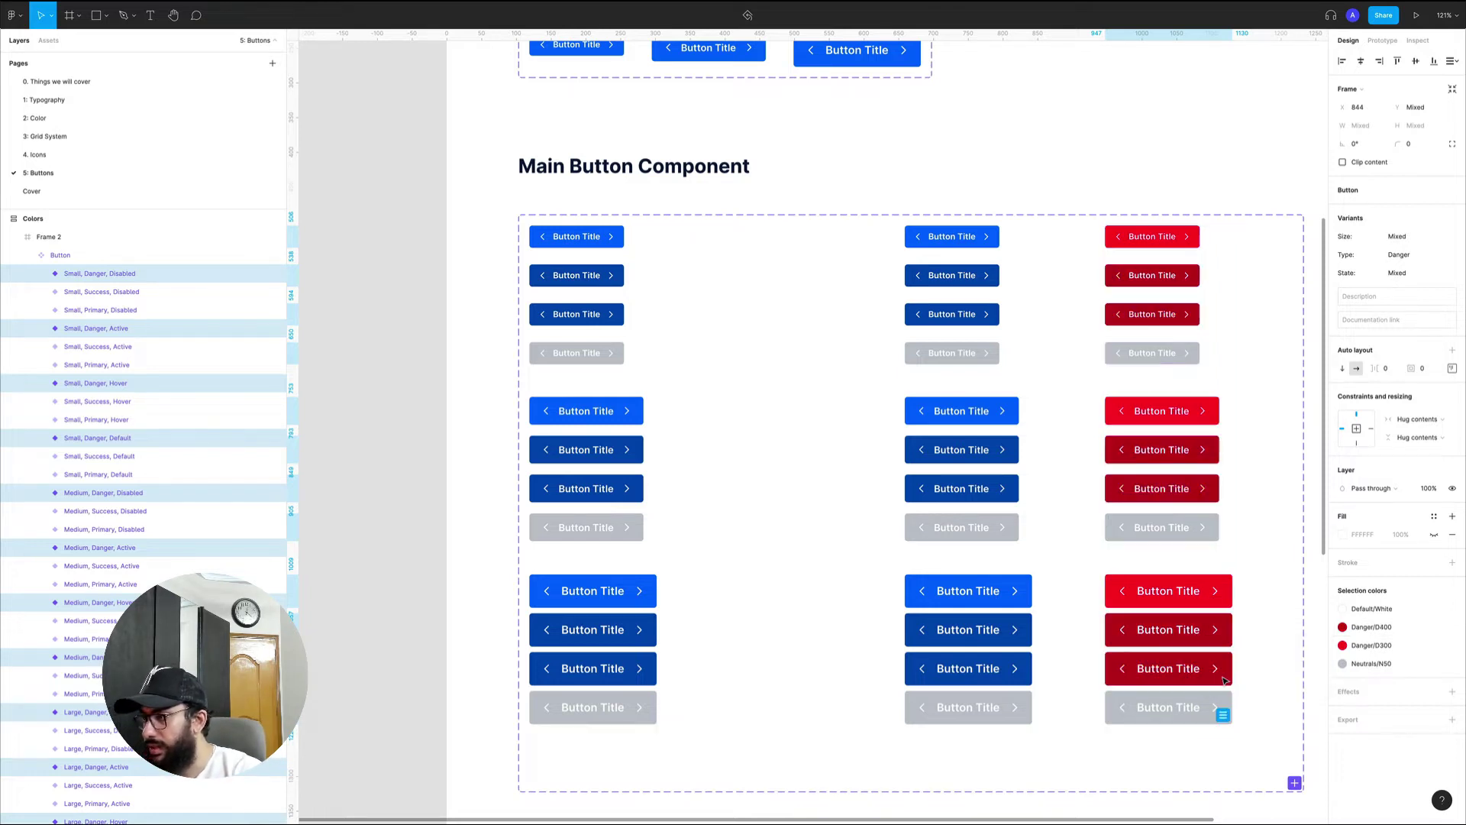
pyautogui.click(1226, 678)
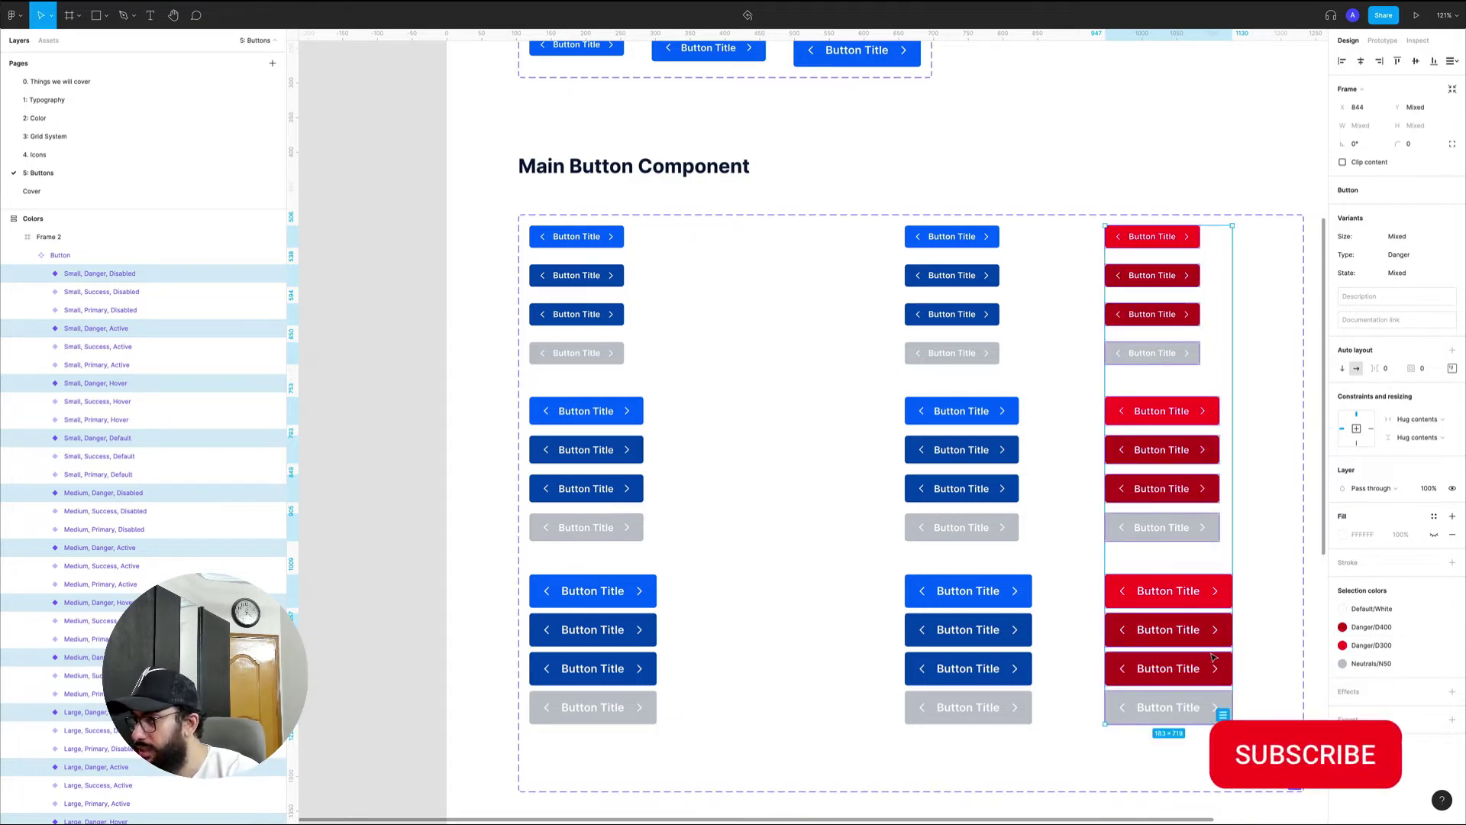
# - Apply the P500 color style to the Active state of the Small, Medium and Large Primary variants
pyautogui.doubleClick(632, 679)
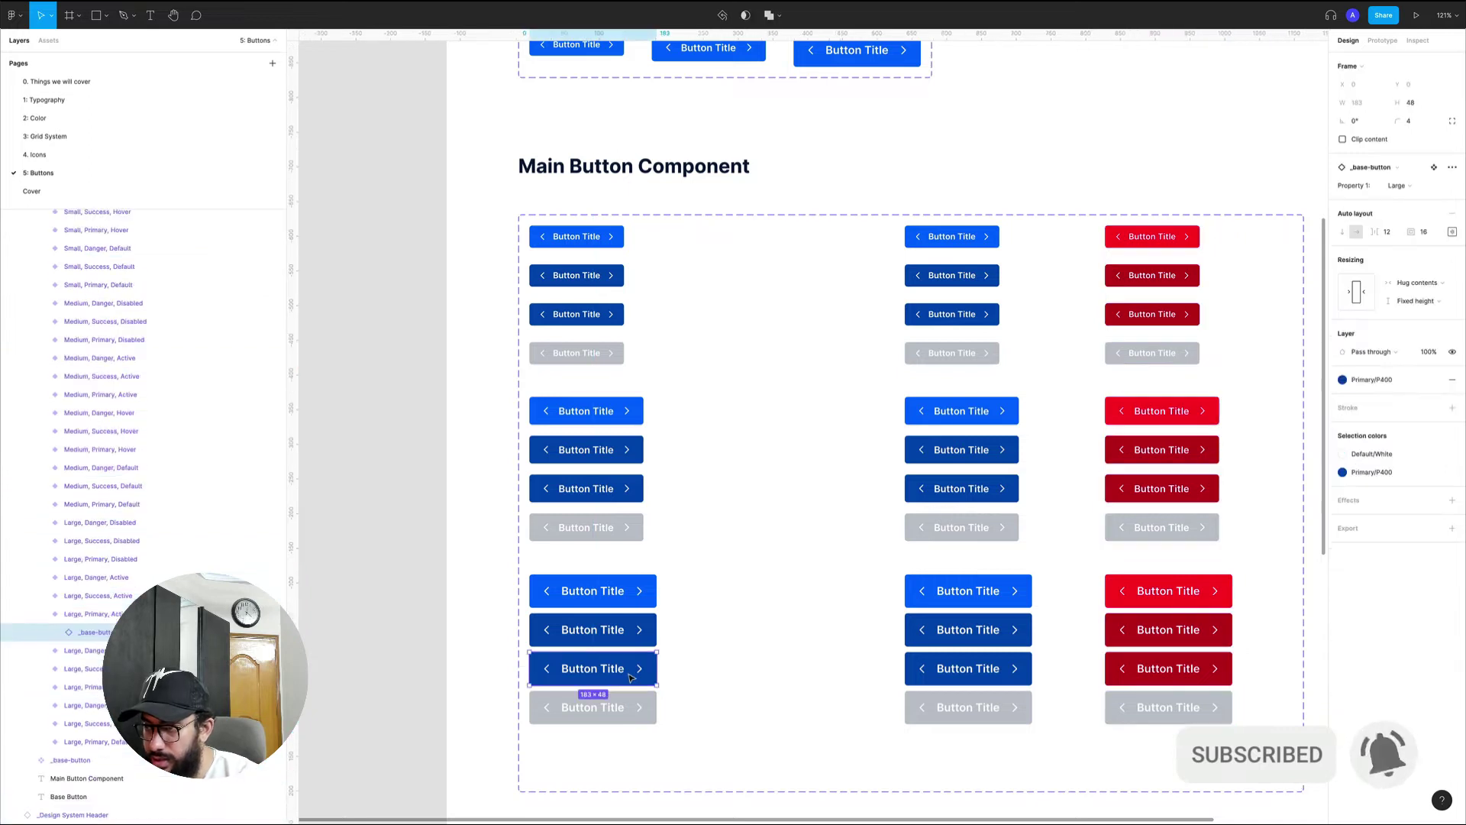
pyautogui.click(628, 495)
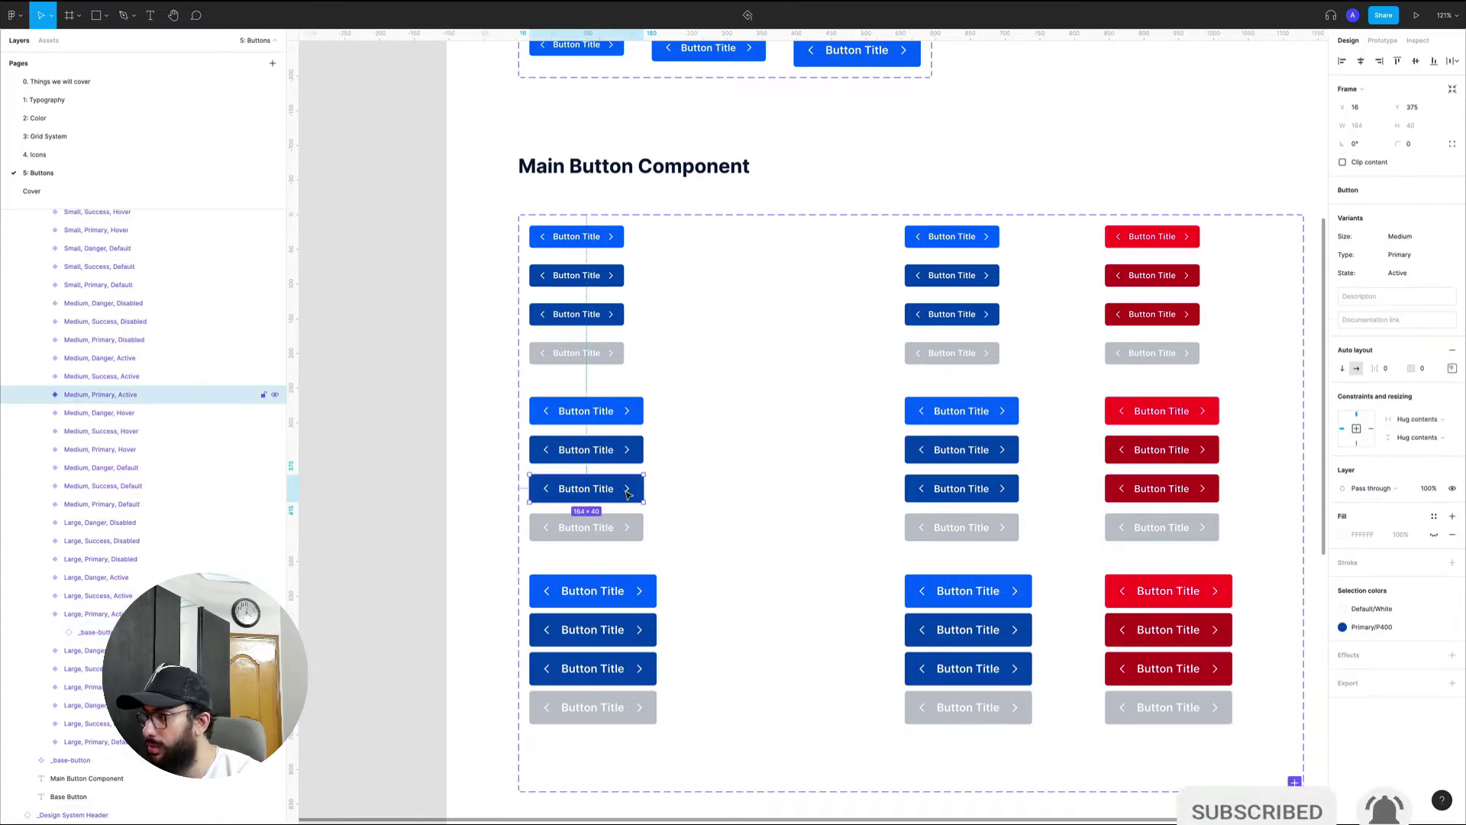
pyautogui.keyDown('shift'); pyautogui.click(593, 668); pyautogui.keyUp('shift')
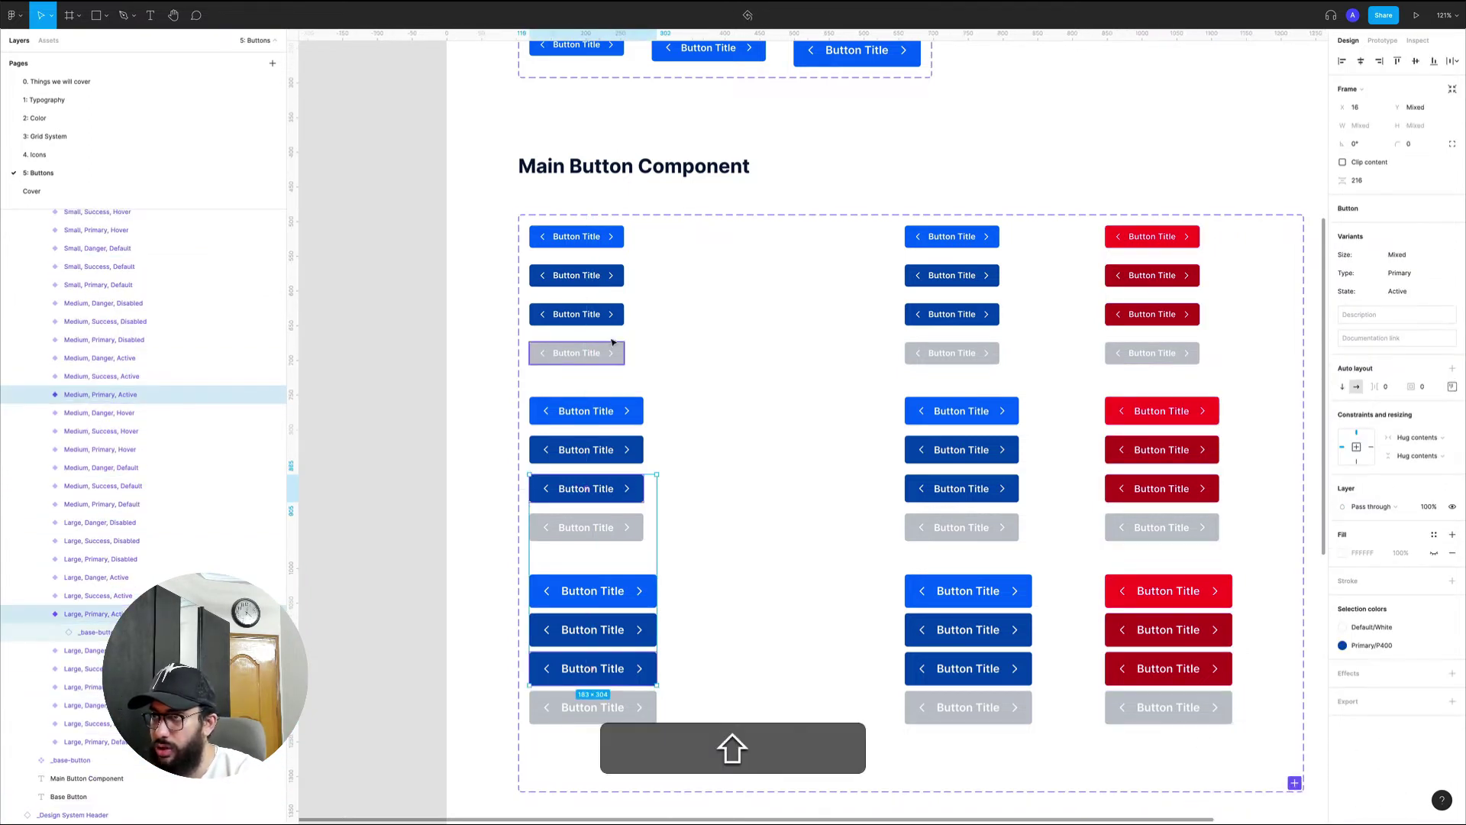
pyautogui.keyDown('shift'); pyautogui.click(604, 318); pyautogui.keyUp('shift')
pyautogui.click(1364, 647)
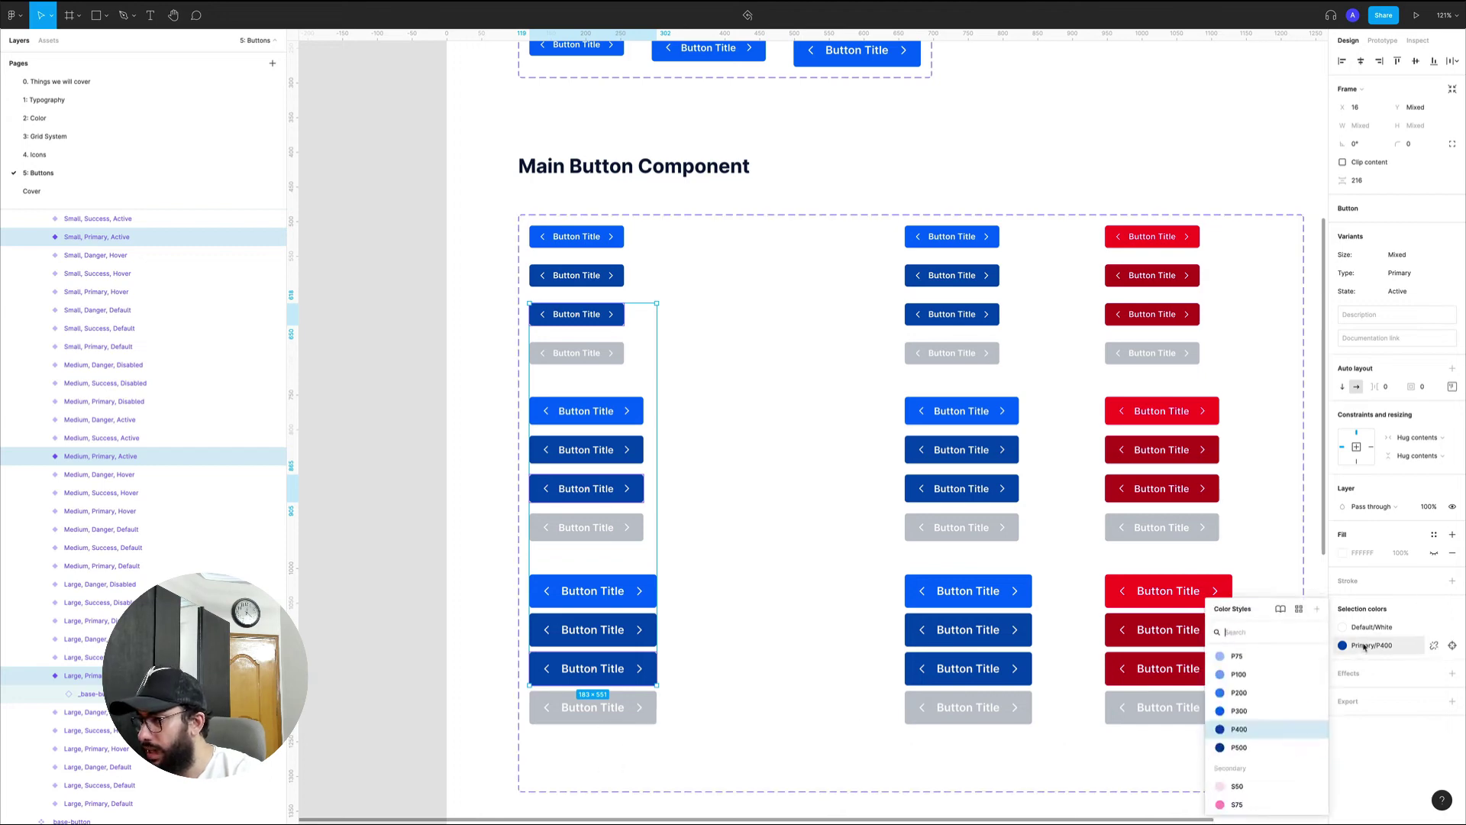
pyautogui.click(1258, 746)
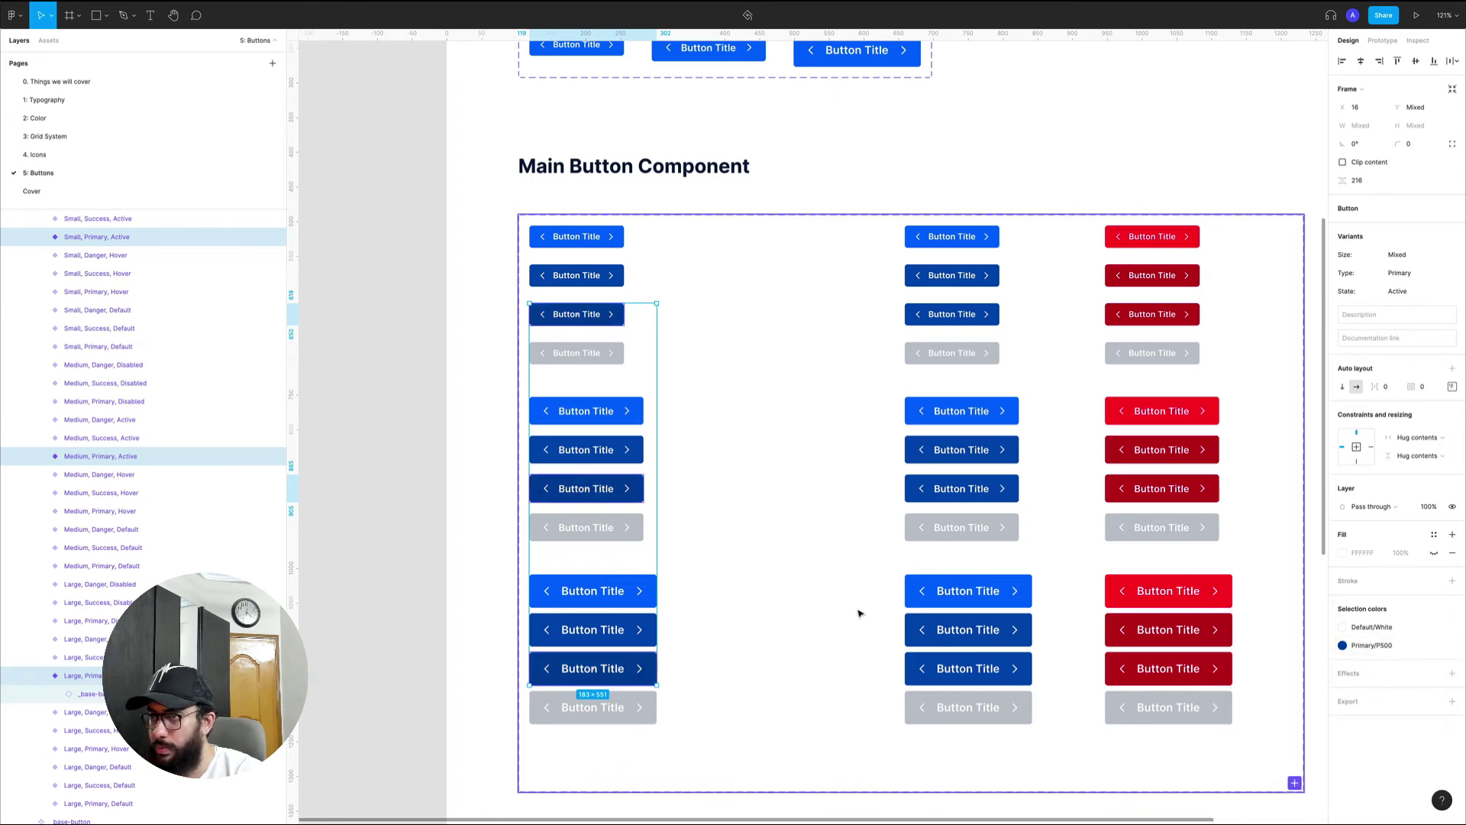
pyautogui.click(577, 489)
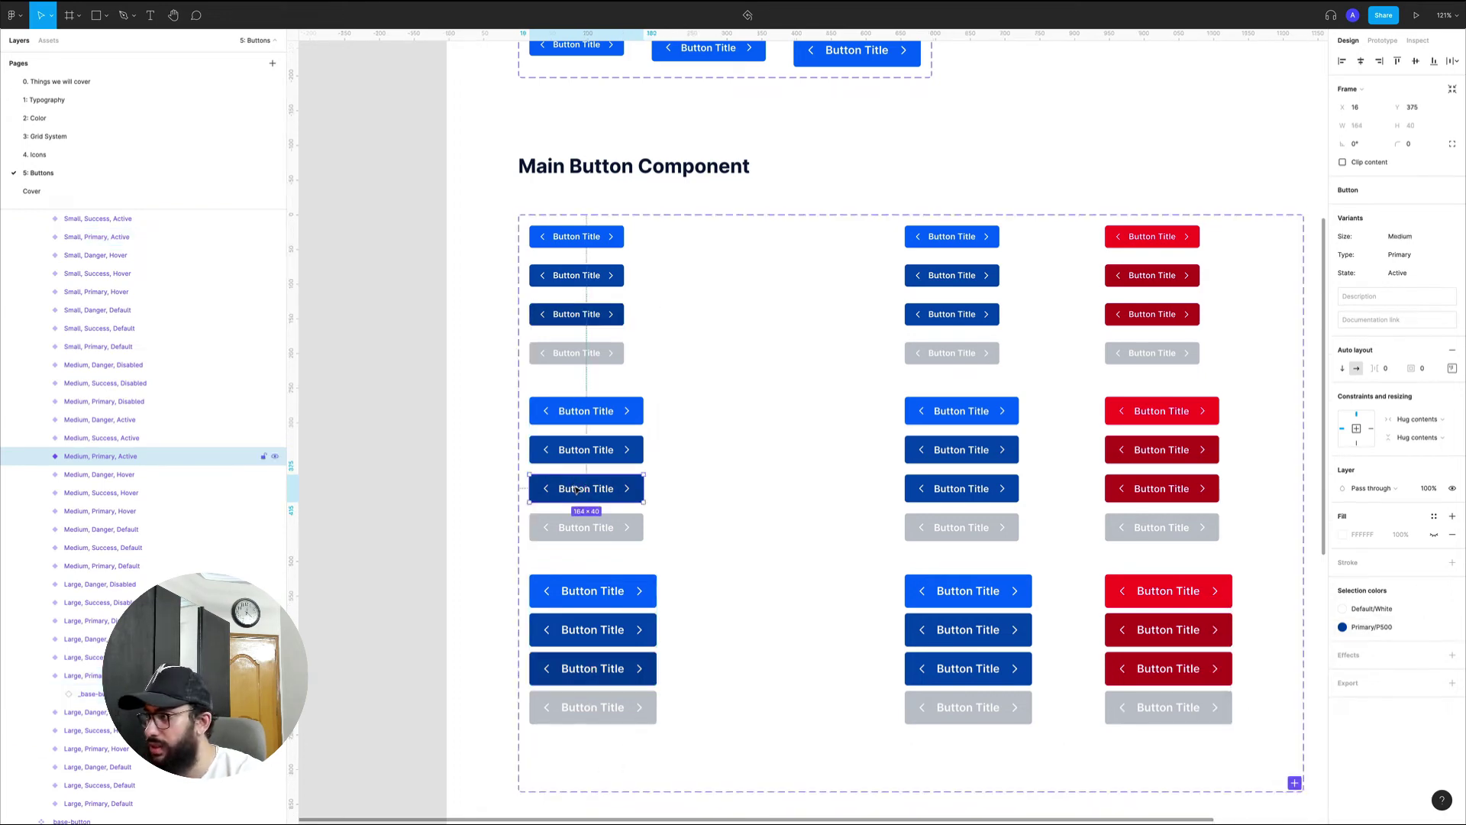
pyautogui.click(602, 282)
pyautogui.click(584, 314)
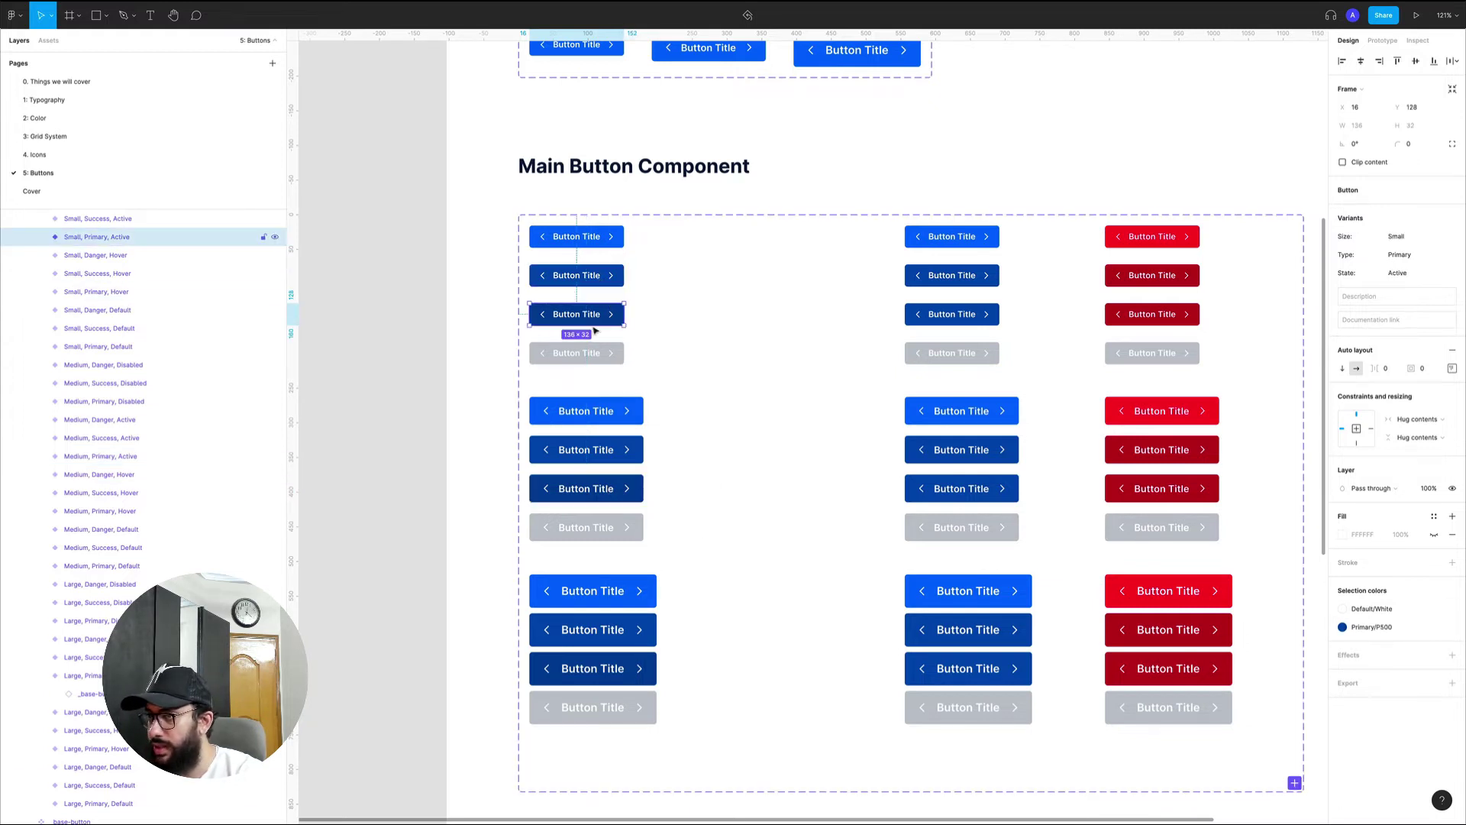
pyautogui.click(587, 449)
pyautogui.click(586, 489)
# - Apply the D500 color style to the Active state of the Small, Medium and Large Danger variants
pyautogui.click(1145, 488)
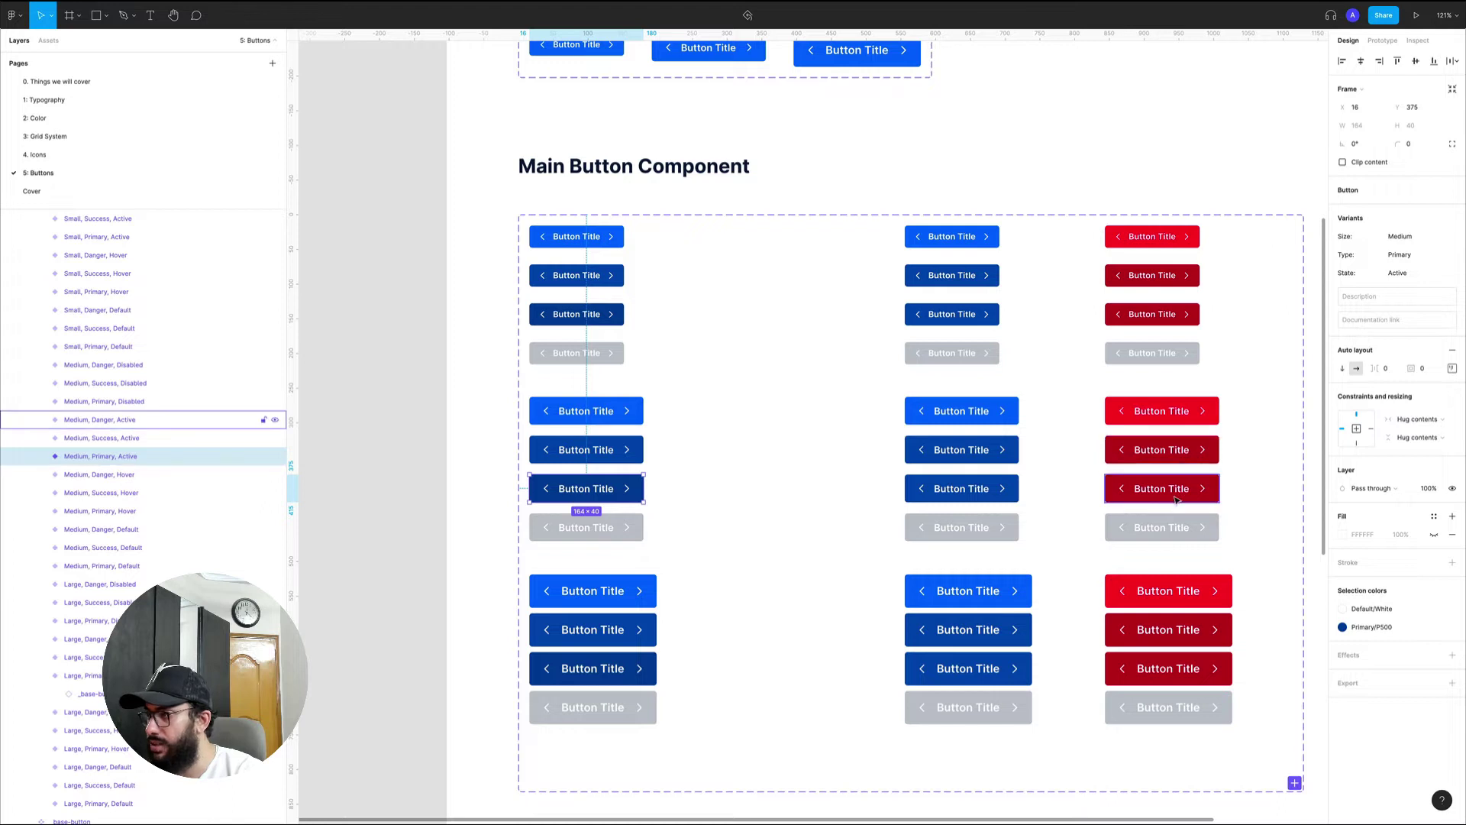
pyautogui.keyDown('shift'); pyautogui.click(1163, 314); pyautogui.keyUp('shift')
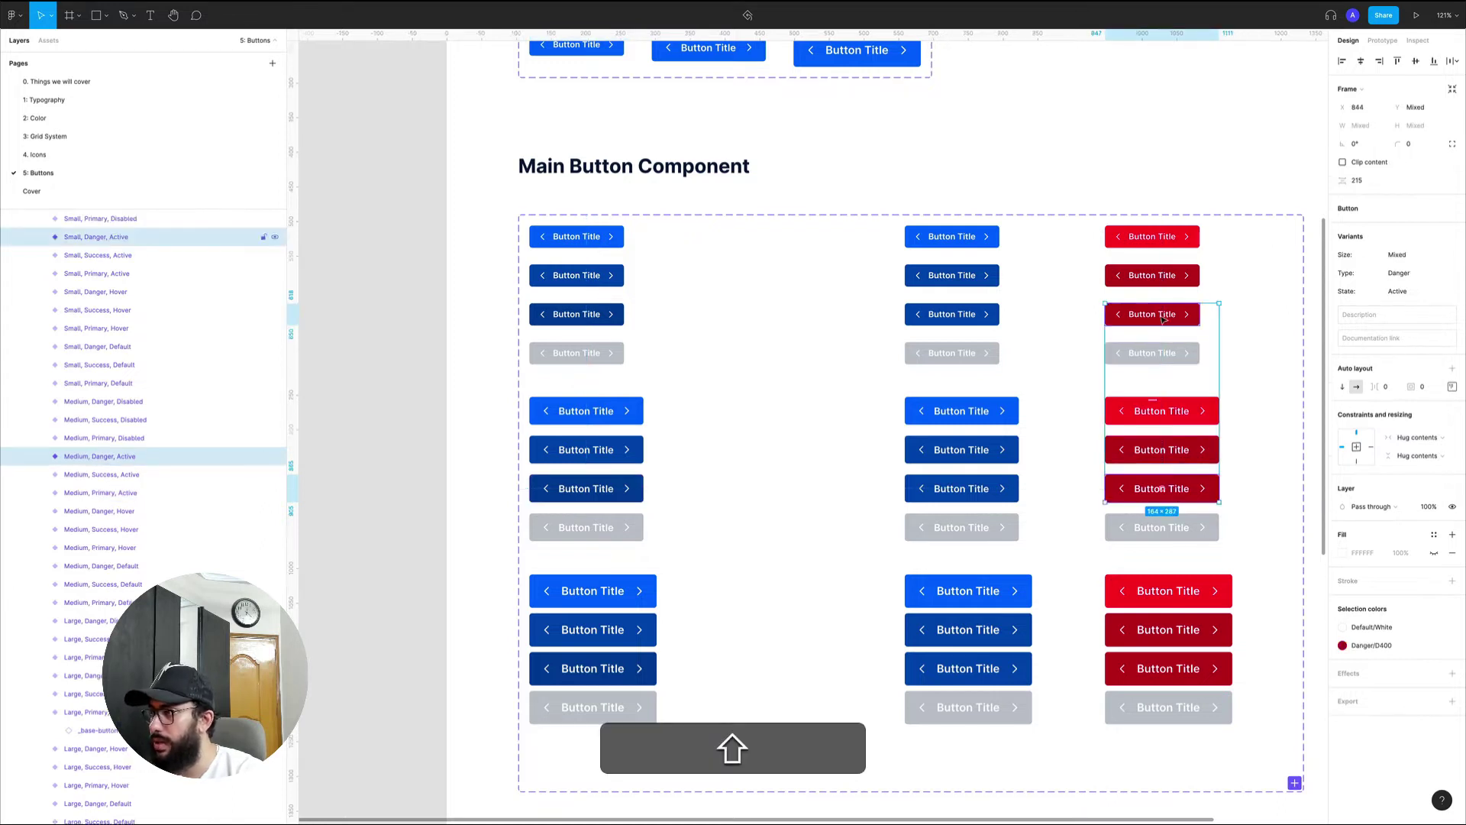
pyautogui.keyDown('shift'); pyautogui.click(1171, 664); pyautogui.keyUp('shift')
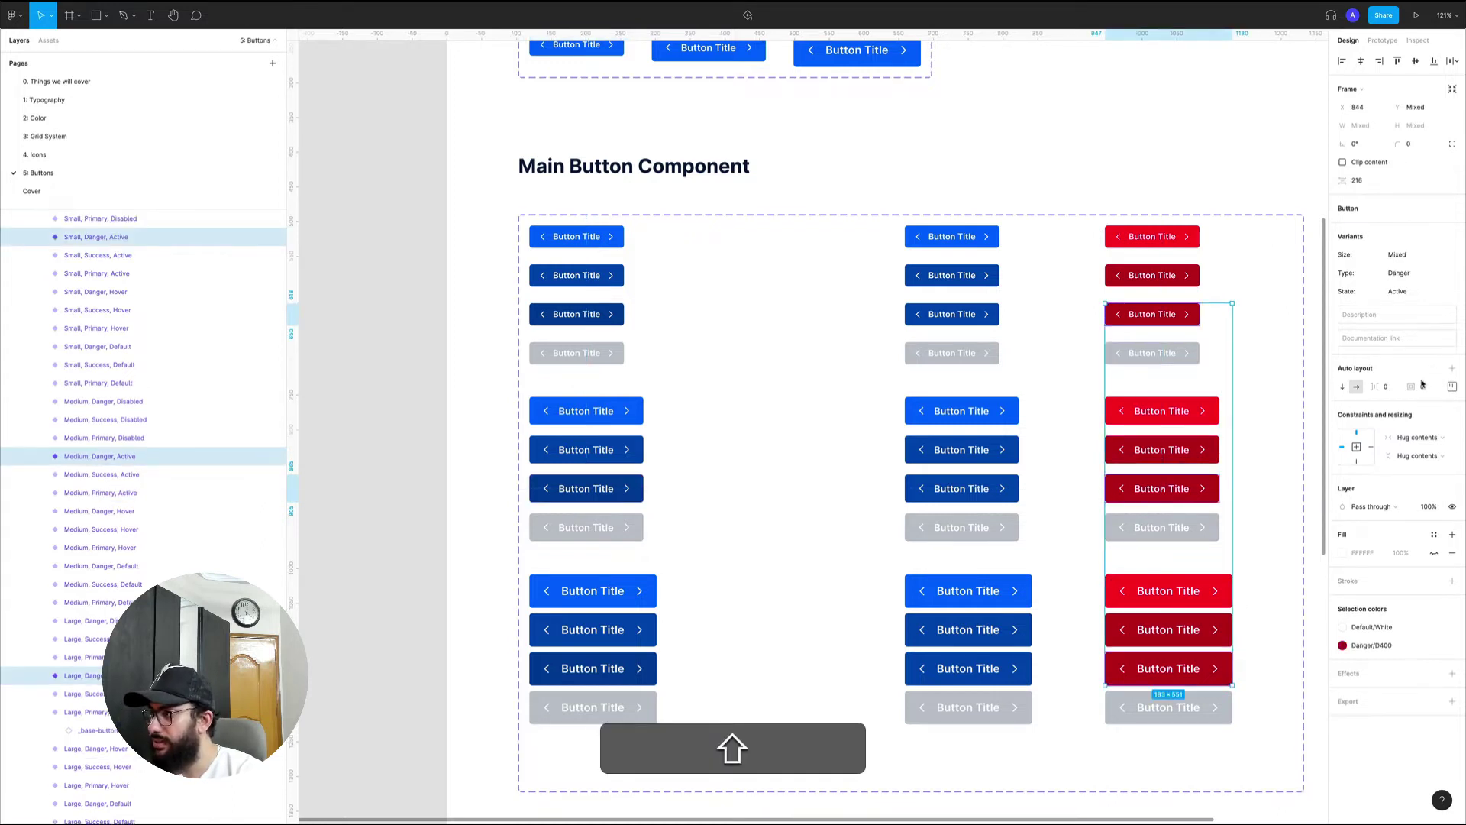
pyautogui.click(1343, 645)
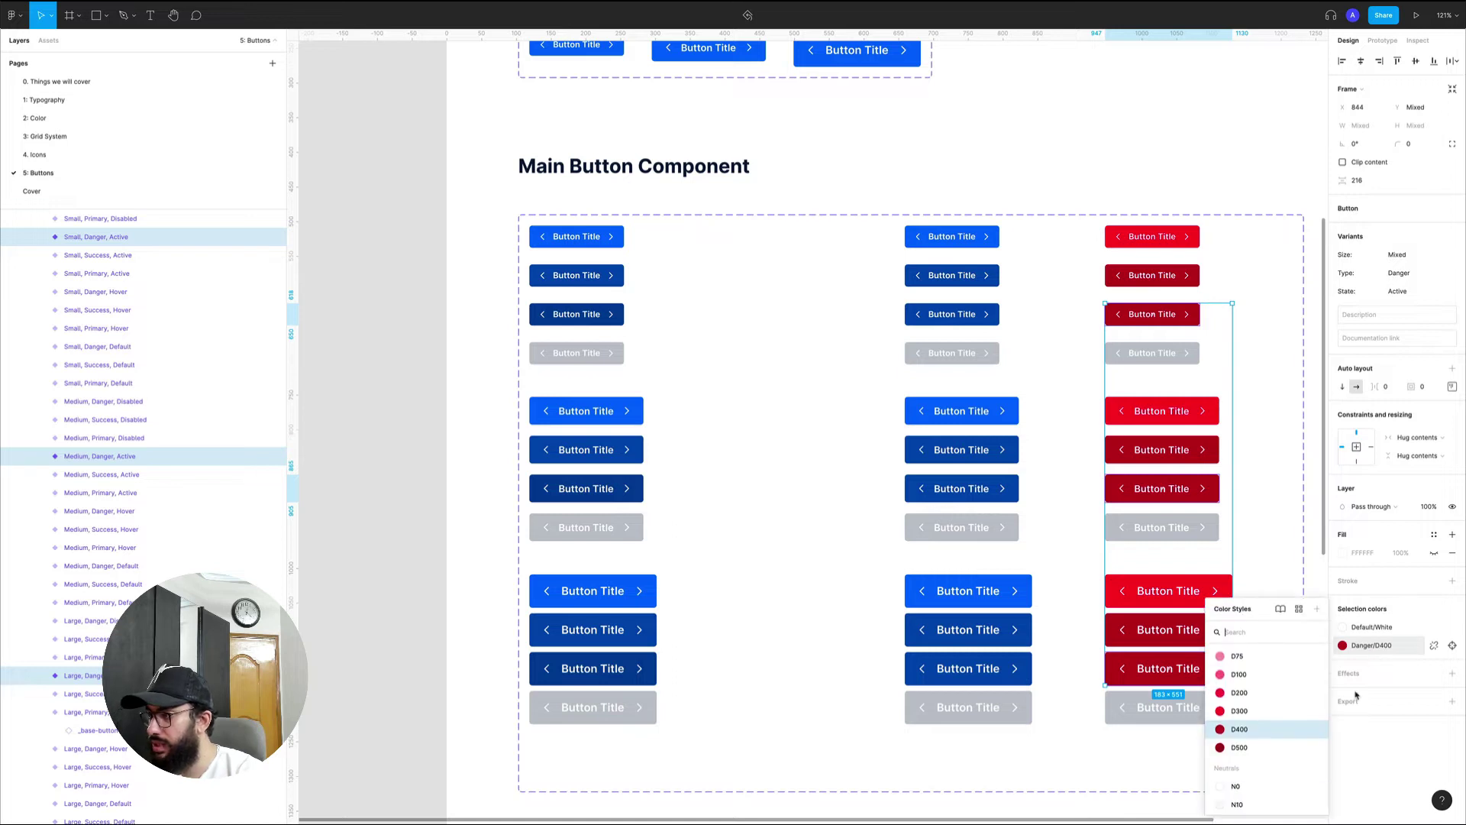
pyautogui.click(1253, 748)
pyautogui.press('v')
pyautogui.click(1282, 547)
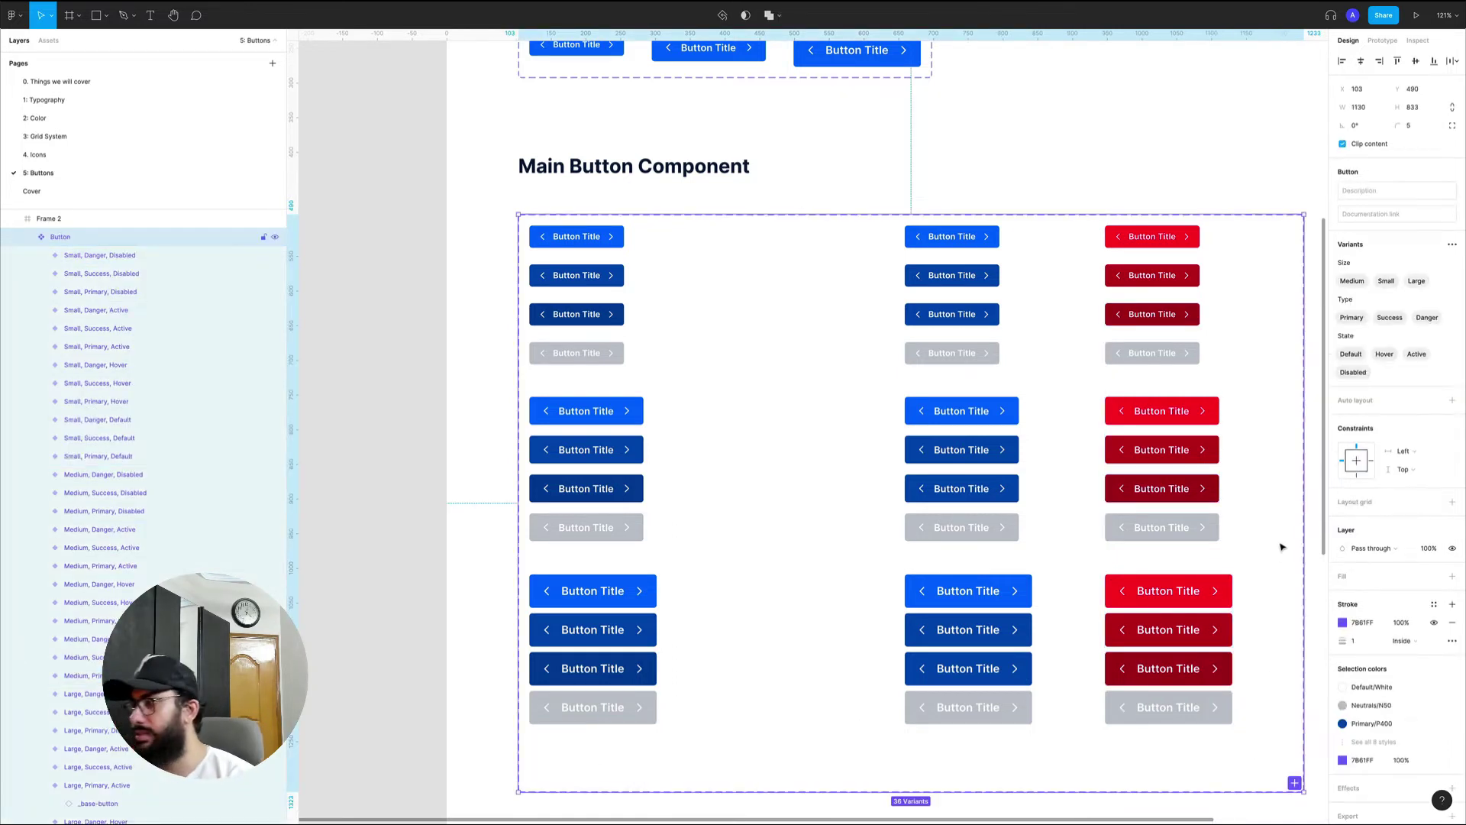
# - Delete all the blue Success variants in the middle column, across every size and state
pyautogui.moveTo(1264, 481); pyautogui.dragTo(1127, 468)
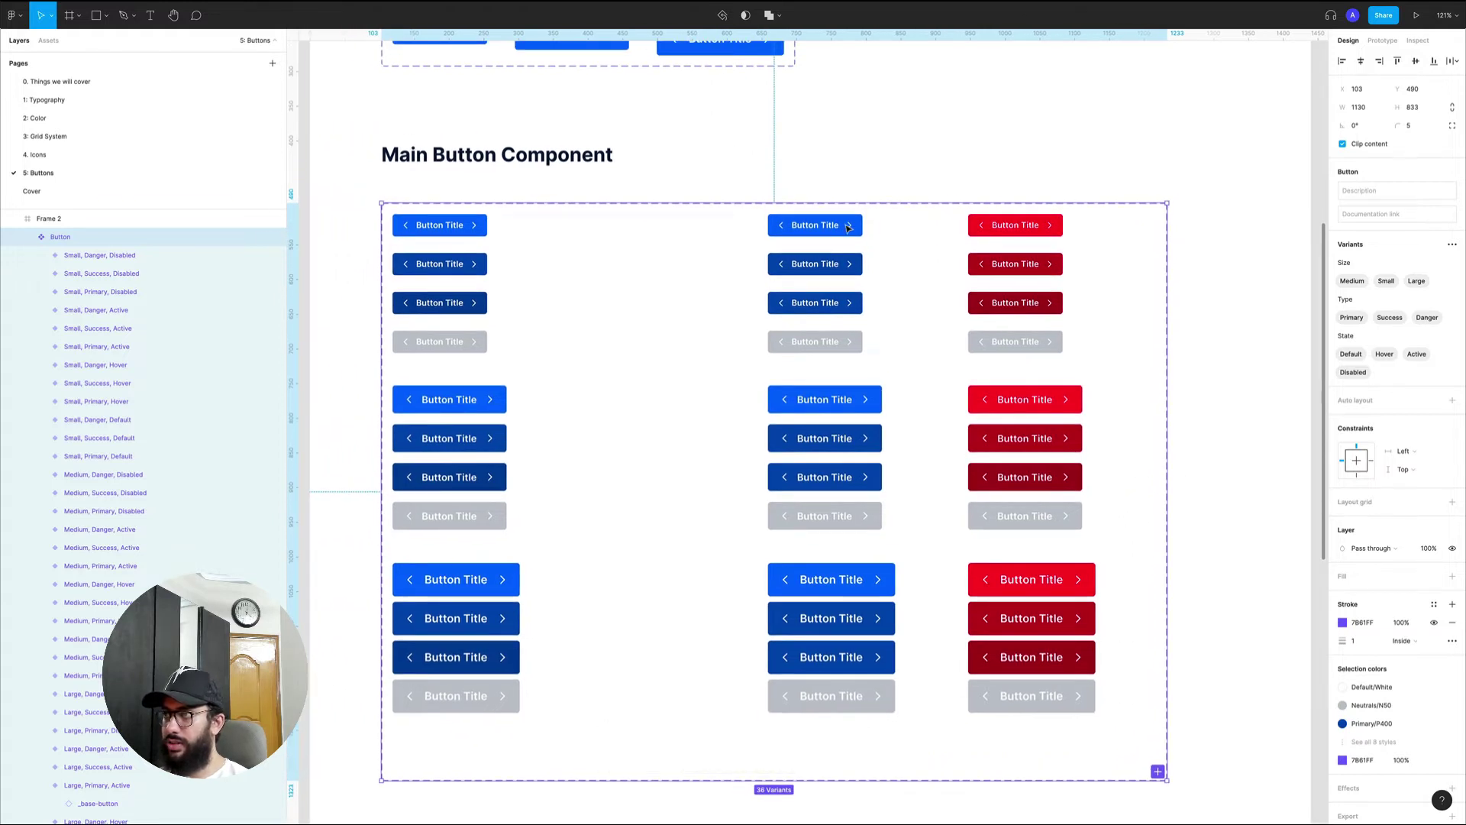
pyautogui.click(847, 228)
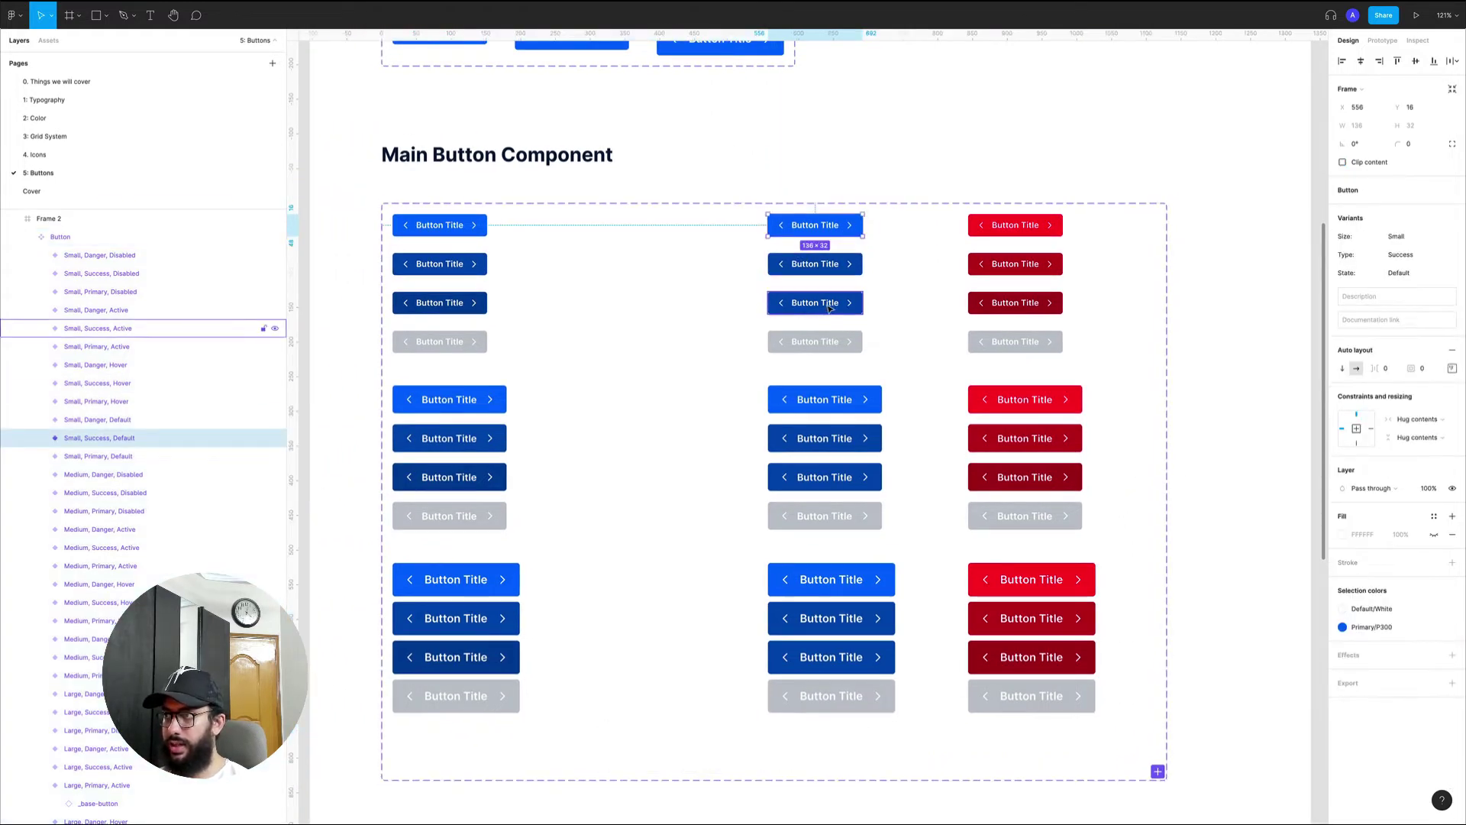
pyautogui.keyDown('shift'); pyautogui.click(844, 265); pyautogui.keyUp('shift')
pyautogui.keyDown('shift'); pyautogui.click(832, 304); pyautogui.keyUp('shift')
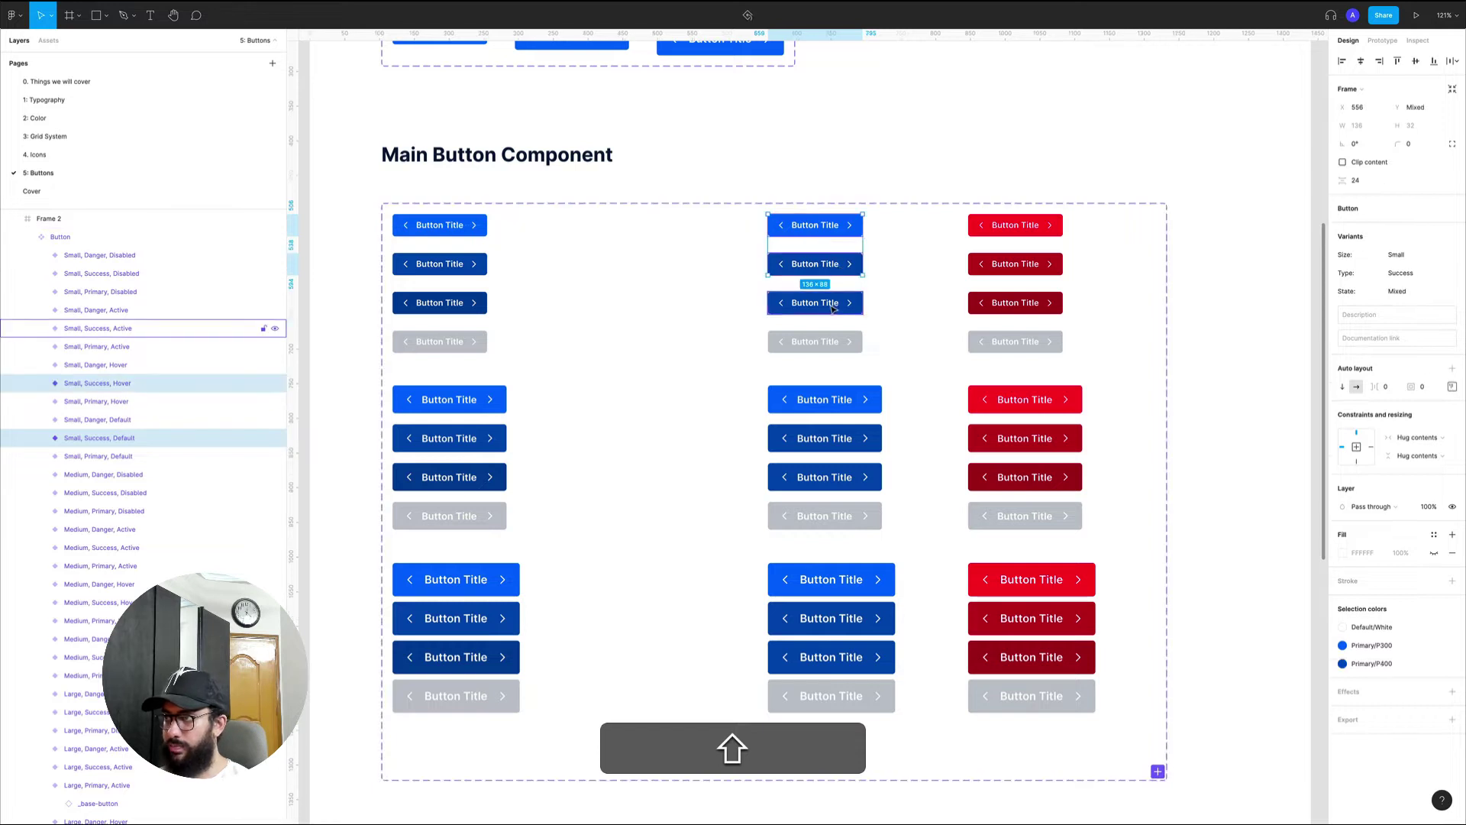
pyautogui.keyDown('shift'); pyautogui.click(815, 349); pyautogui.keyUp('shift')
pyautogui.keyDown('shift'); pyautogui.click(819, 403); pyautogui.keyUp('shift')
pyautogui.keyDown('shift'); pyautogui.click(819, 441); pyautogui.keyUp('shift')
pyautogui.keyDown('shift'); pyautogui.click(817, 479); pyautogui.keyUp('shift')
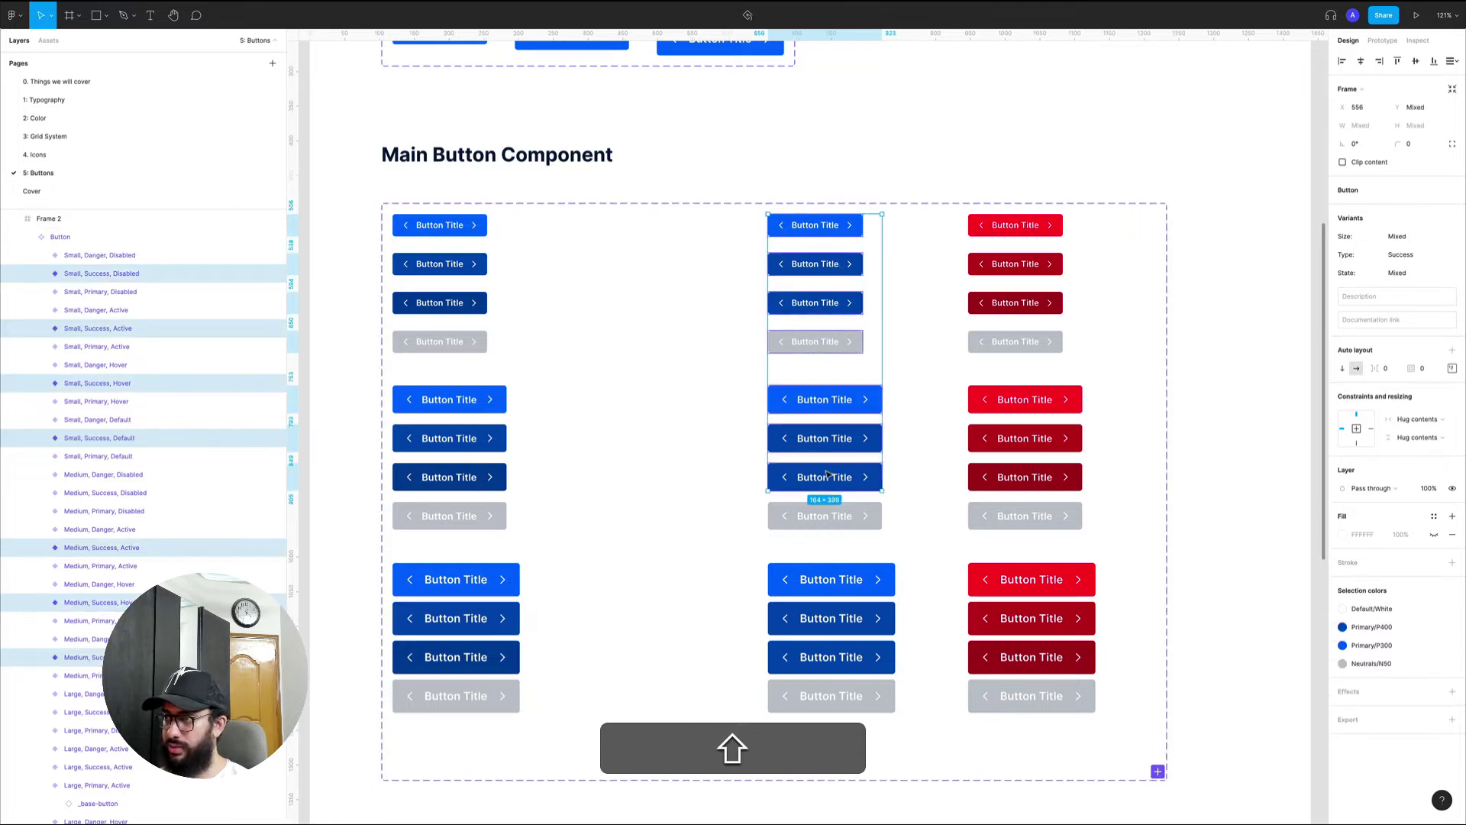
pyautogui.keyDown('shift'); pyautogui.click(834, 529); pyautogui.keyUp('shift')
pyautogui.keyDown('shift'); pyautogui.click(840, 581); pyautogui.keyUp('shift')
pyautogui.keyDown('shift'); pyautogui.click(840, 619); pyautogui.keyUp('shift')
pyautogui.keyDown('shift'); pyautogui.click(840, 656); pyautogui.keyUp('shift')
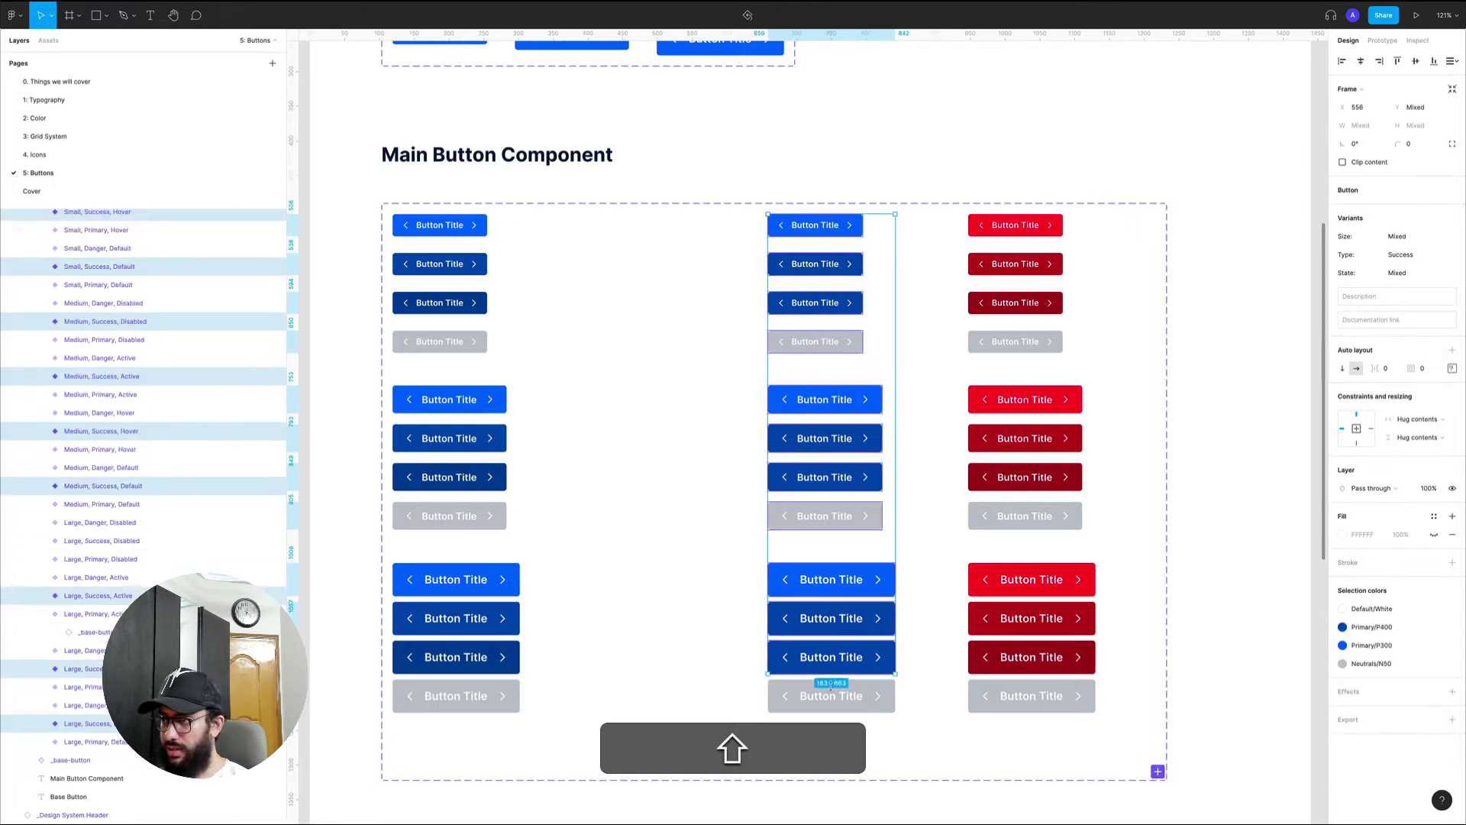
pyautogui.keyDown('shift'); pyautogui.click(840, 696); pyautogui.keyUp('shift')
pyautogui.press('shift+super+x')
# - Send all Small, Medium and Large Danger variants to the back of the component's layer order
pyautogui.click(1013, 695)
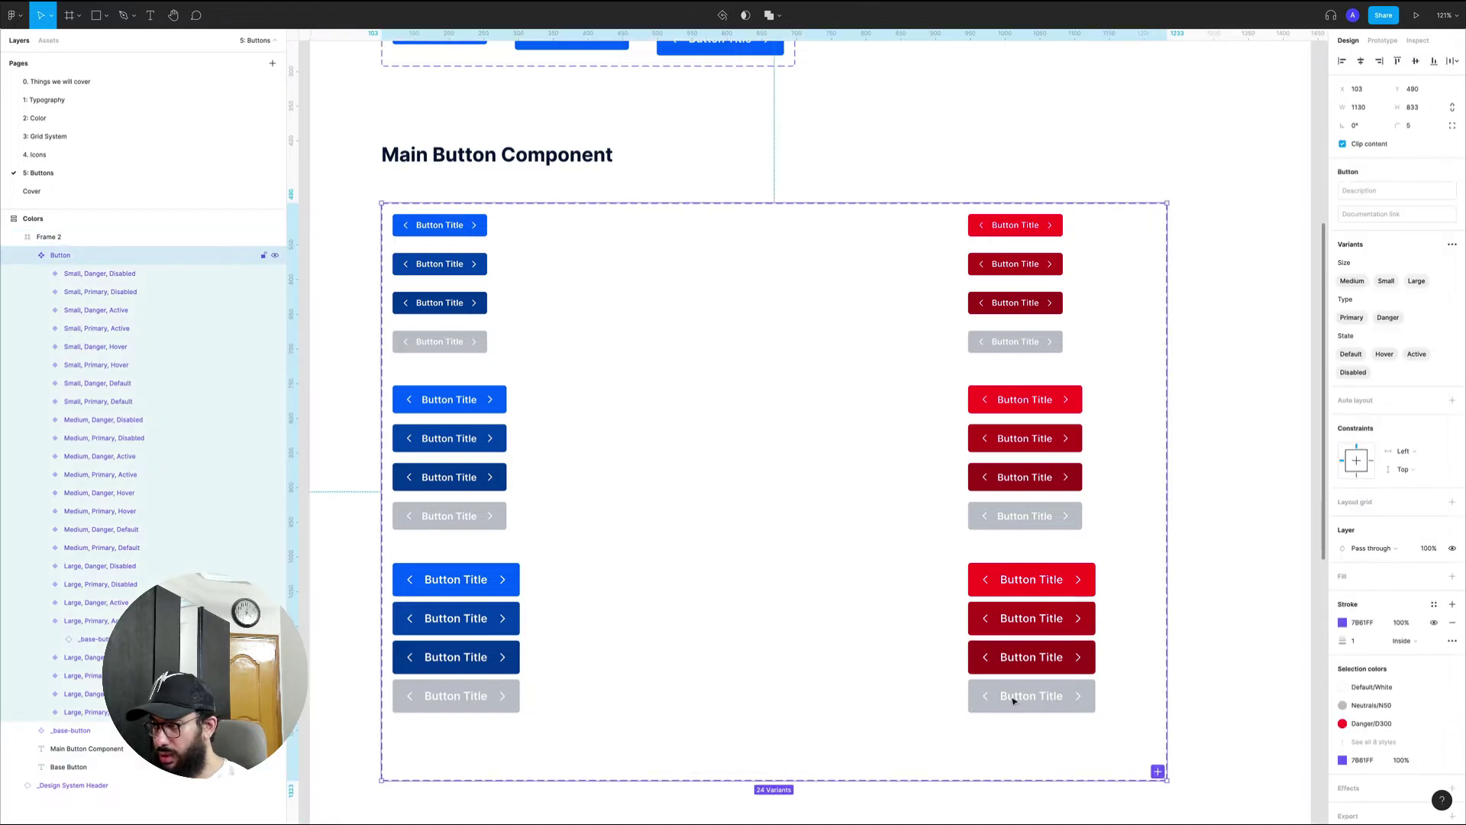
pyautogui.keyDown('shift'); pyautogui.click(1025, 667); pyautogui.keyUp('shift')
pyautogui.keyDown('shift'); pyautogui.click(1023, 620); pyautogui.keyUp('shift')
pyautogui.keyDown('shift'); pyautogui.click(1023, 581); pyautogui.keyUp('shift')
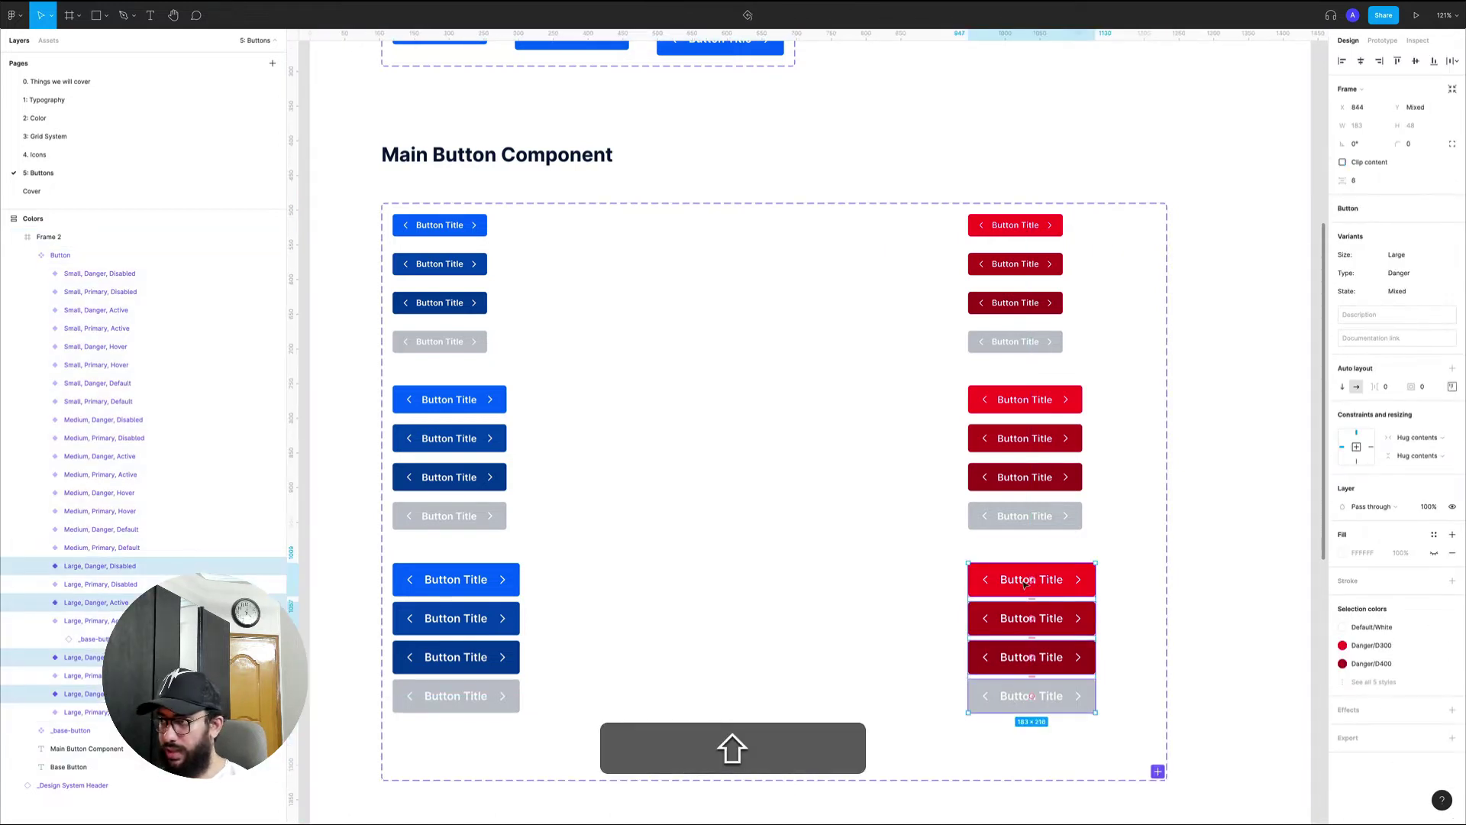
pyautogui.keyDown('shift'); pyautogui.click(1021, 513); pyautogui.keyUp('shift')
pyautogui.keyDown('shift'); pyautogui.click(1020, 477); pyautogui.keyUp('shift')
pyautogui.keyDown('shift'); pyautogui.click(1022, 438); pyautogui.keyUp('shift')
pyautogui.keyDown('shift'); pyautogui.click(1022, 399); pyautogui.keyUp('shift')
pyautogui.keyDown('shift'); pyautogui.click(1013, 341); pyautogui.keyUp('shift')
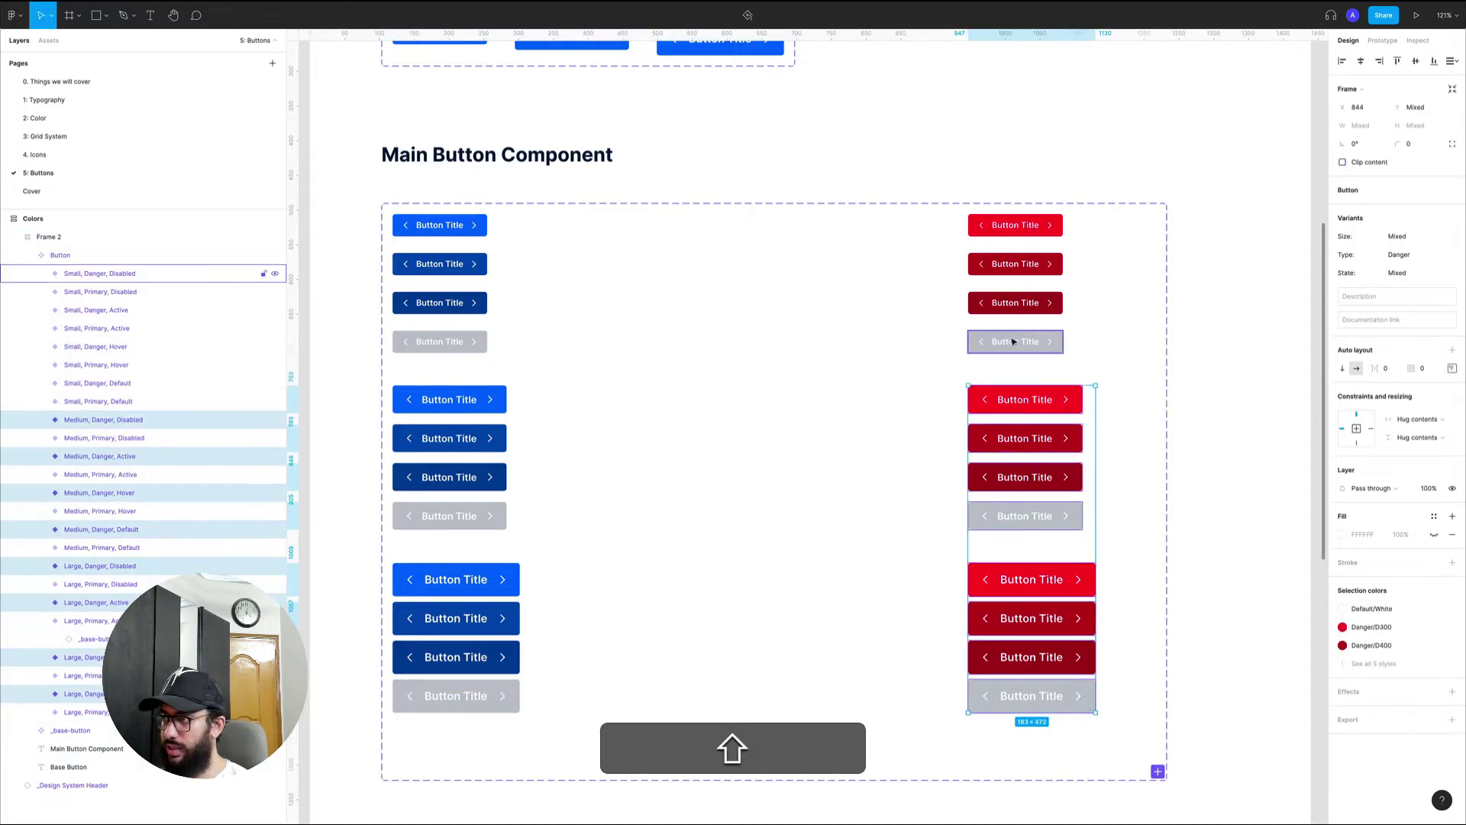
pyautogui.keyDown('shift'); pyautogui.click(1013, 305); pyautogui.keyUp('shift')
pyautogui.keyDown('shift'); pyautogui.click(1014, 265); pyautogui.keyUp('shift')
pyautogui.keyDown('shift'); pyautogui.click(1016, 226); pyautogui.keyUp('shift')
pyautogui.press('alt+shift+super+bracketleft')
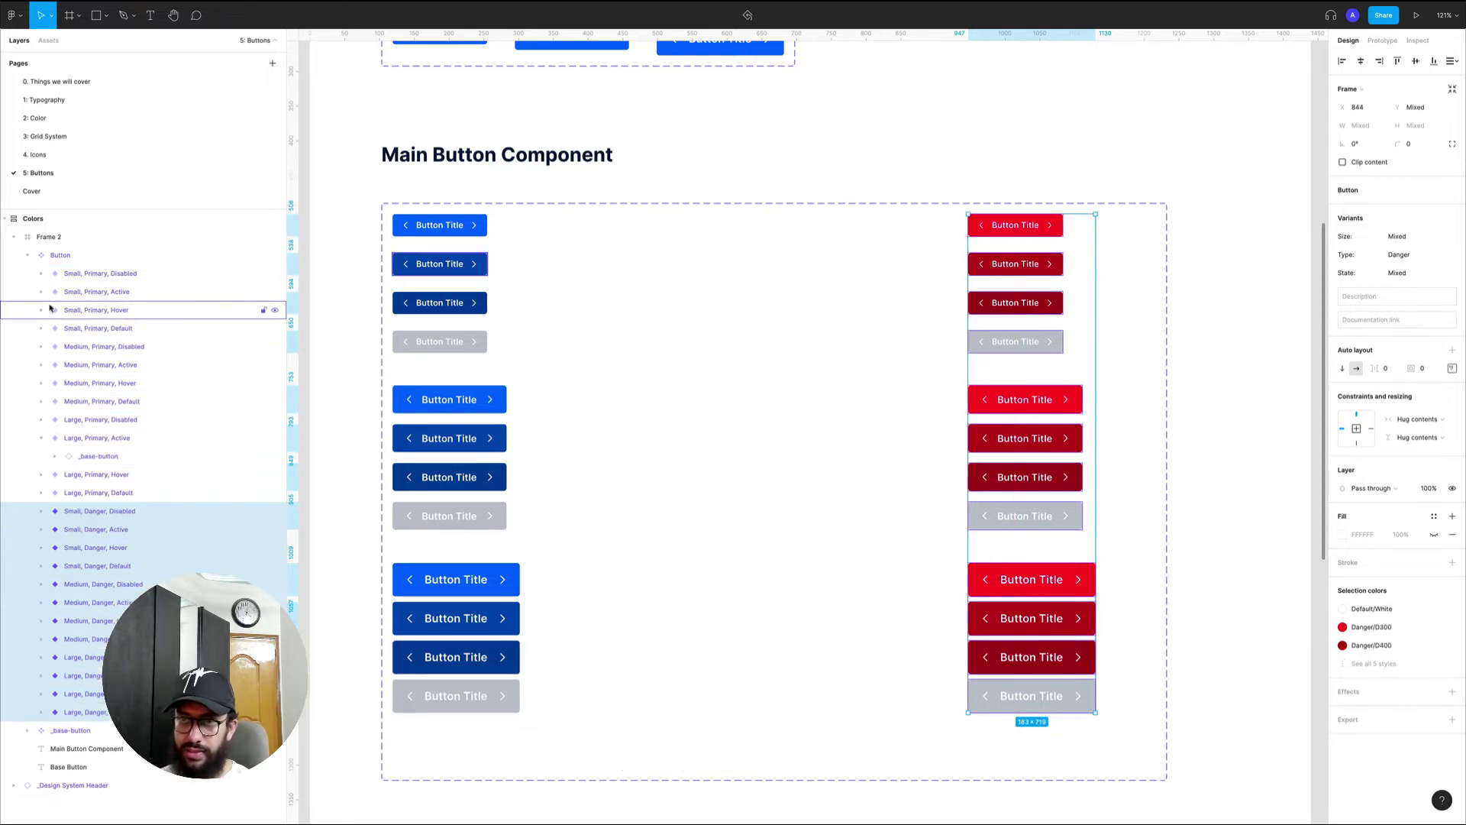
# - Duplicate the Danger column to X 583, send the copies to the back and set their Type to Success
pyautogui.click(40, 437)
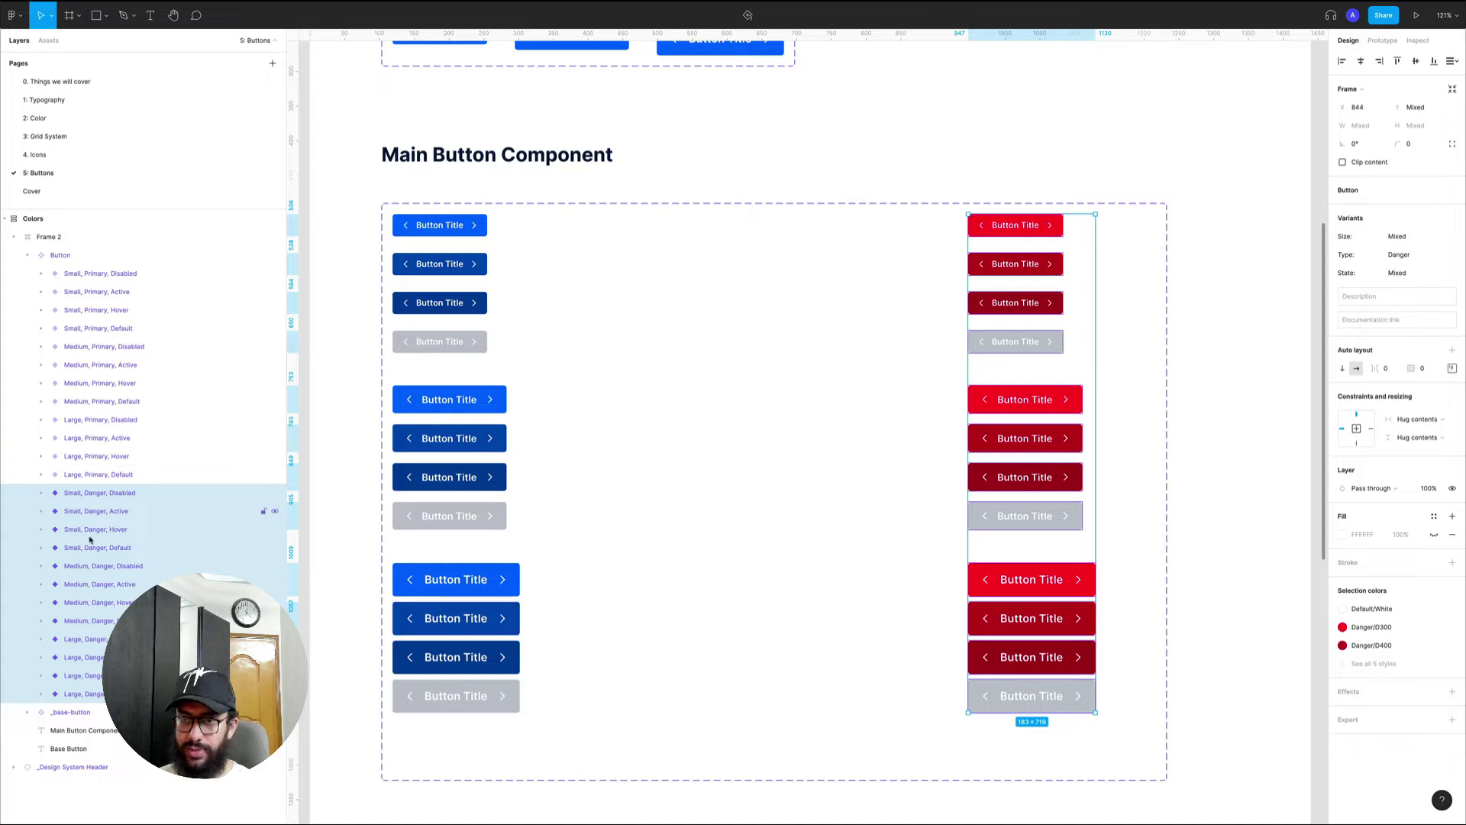
pyautogui.press('shift')
pyautogui.moveTo(989, 409); pyautogui.dragTo(854, 410)
pyautogui.press('alt+shift+super+bracketleft')
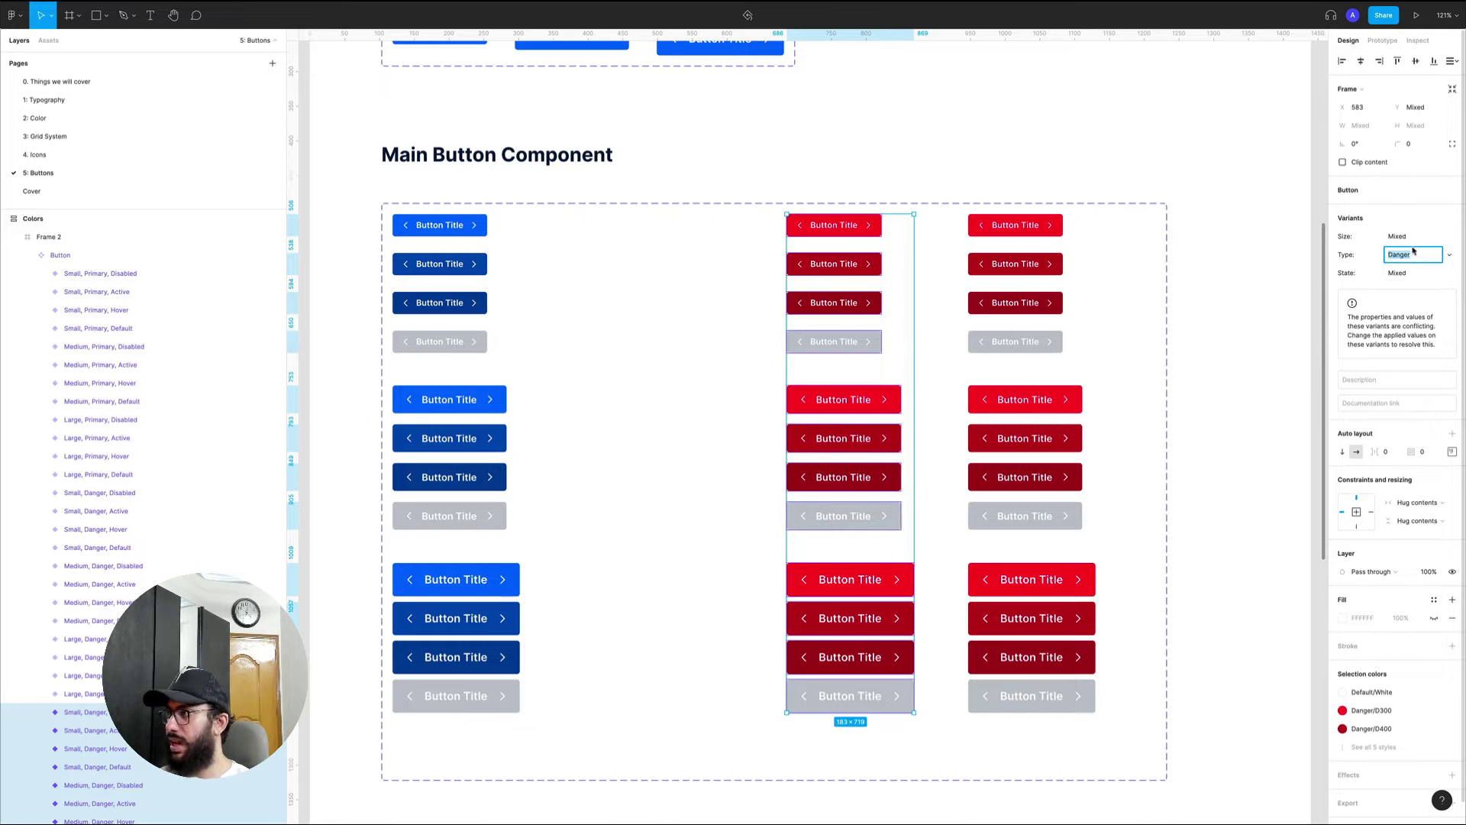
pyautogui.write('Success')
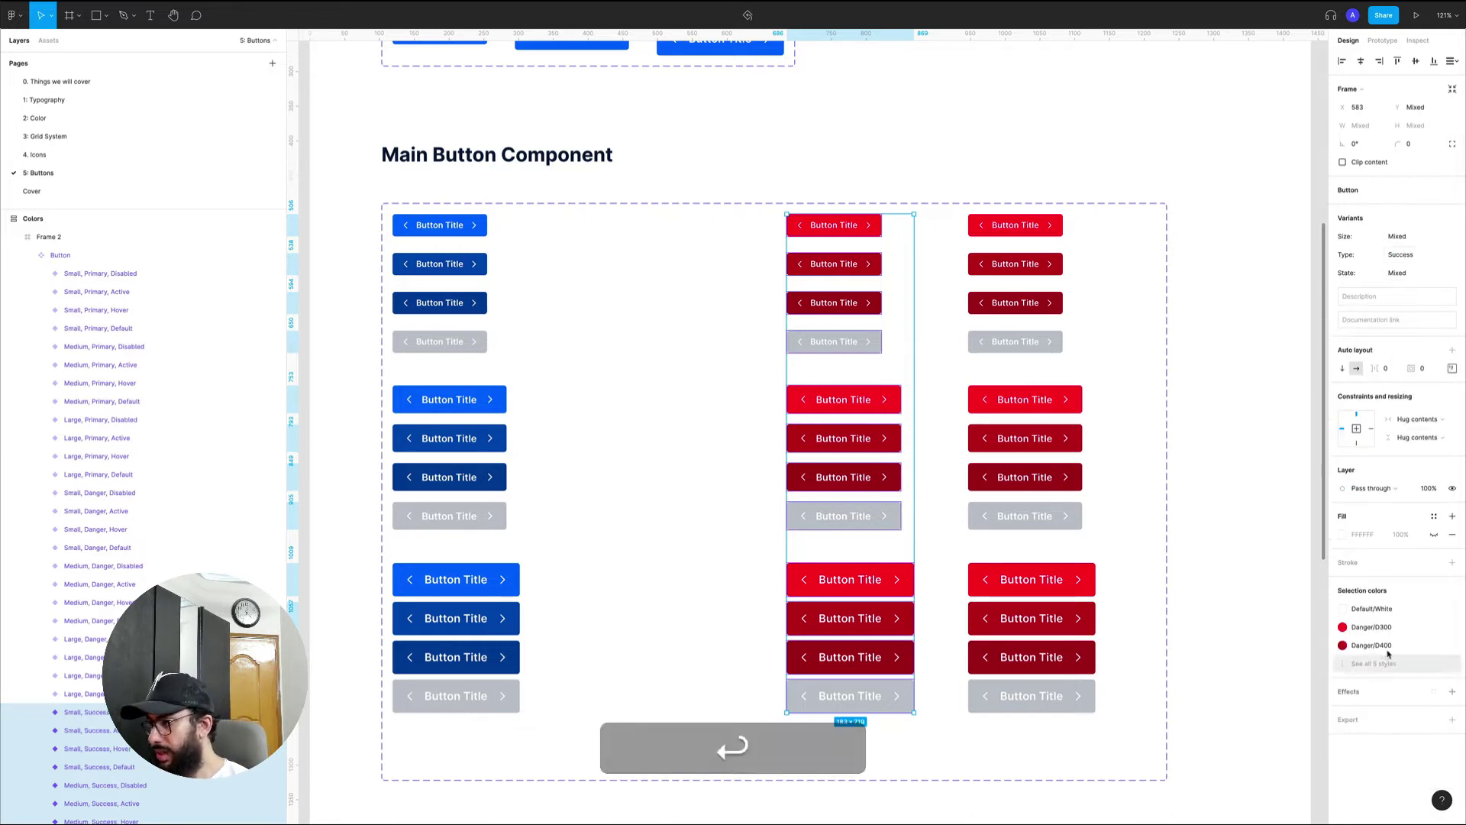
# - Replace the Danger/D300 color in the Success variants with the Success S300 color style
pyautogui.click(1343, 626)
pyautogui.write('s')
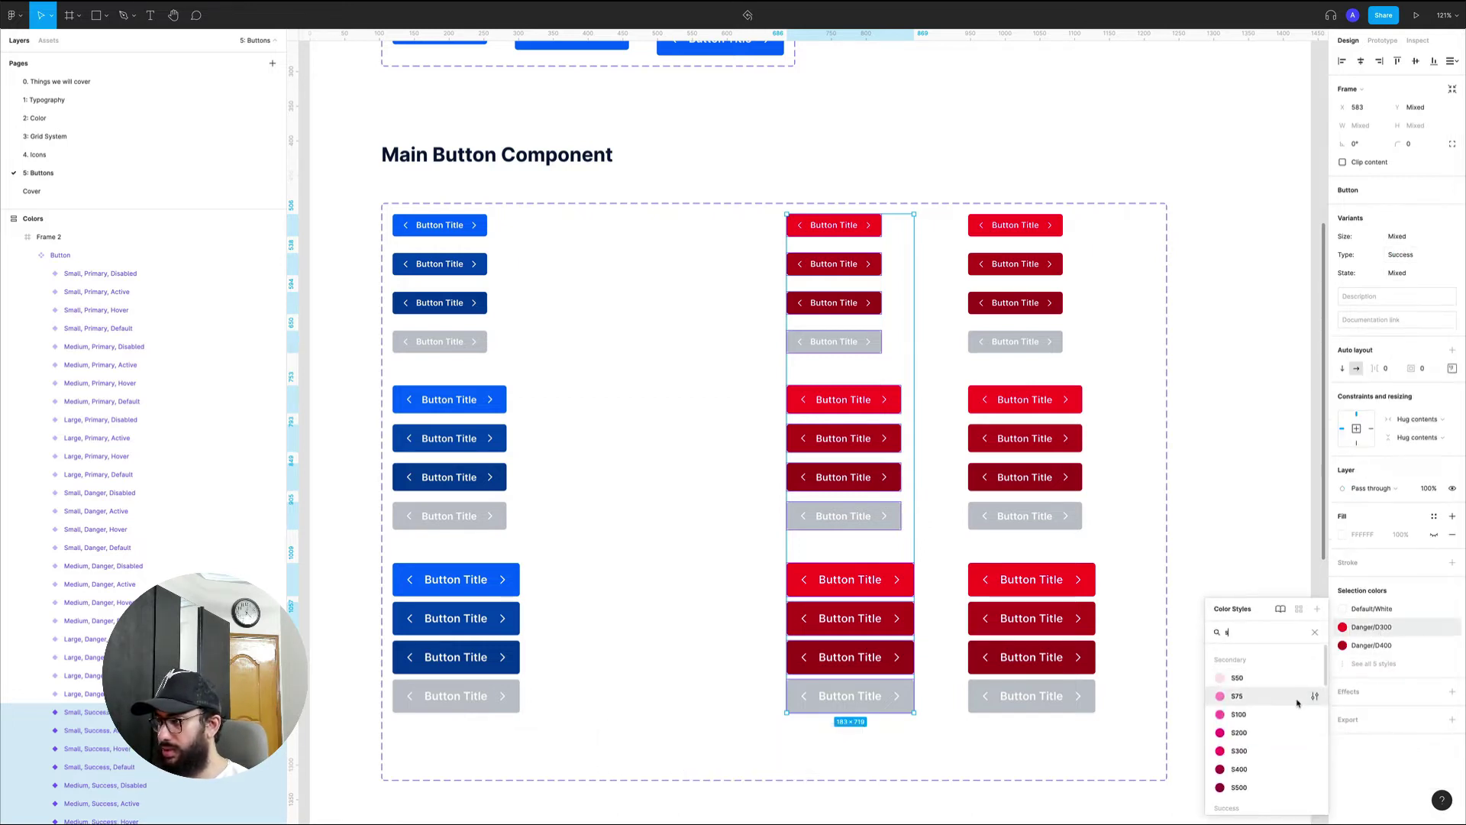
pyautogui.scroll(-2, 1294, 701)
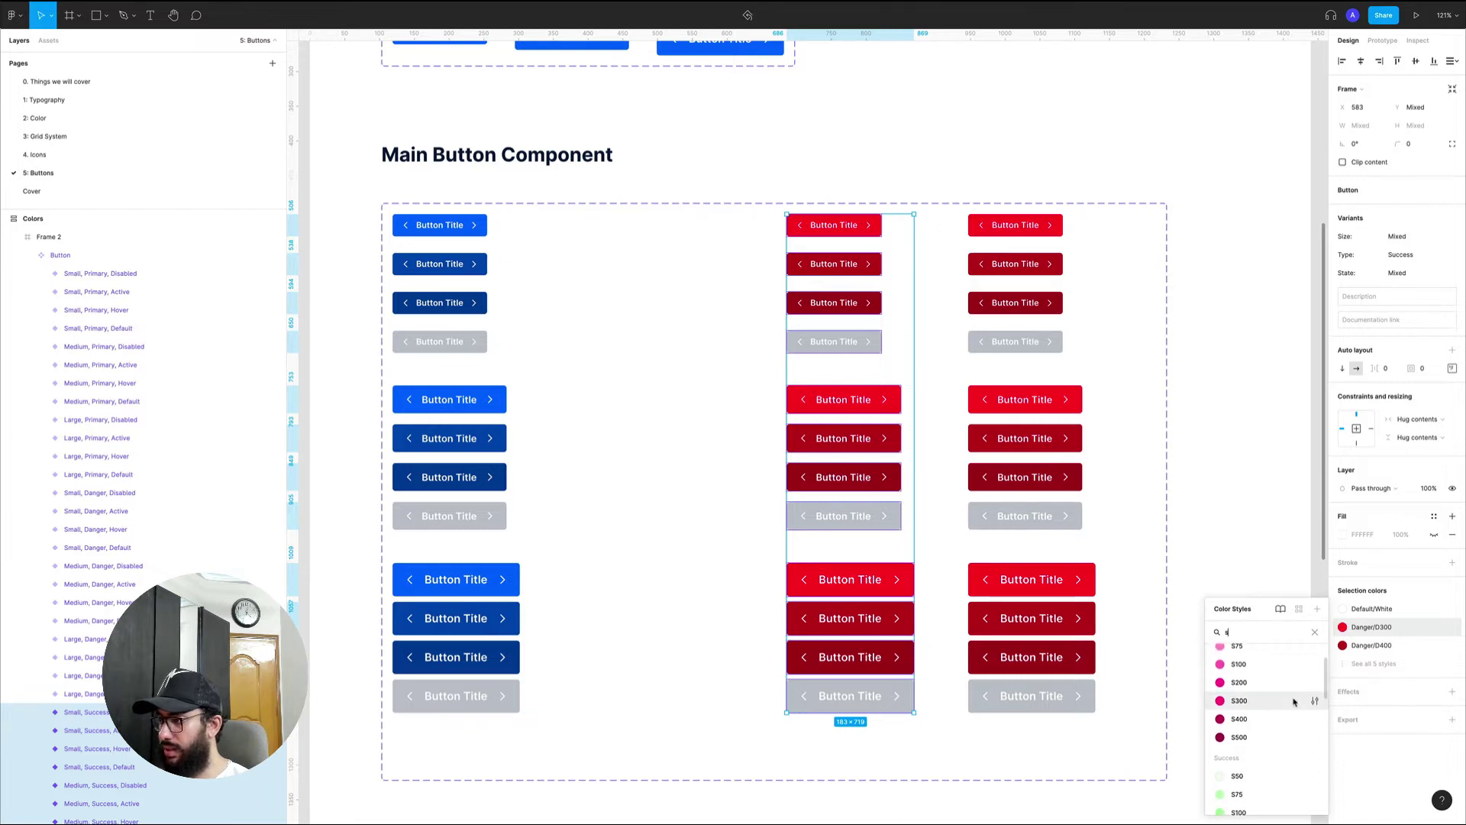
pyautogui.scroll(-3, 1294, 701)
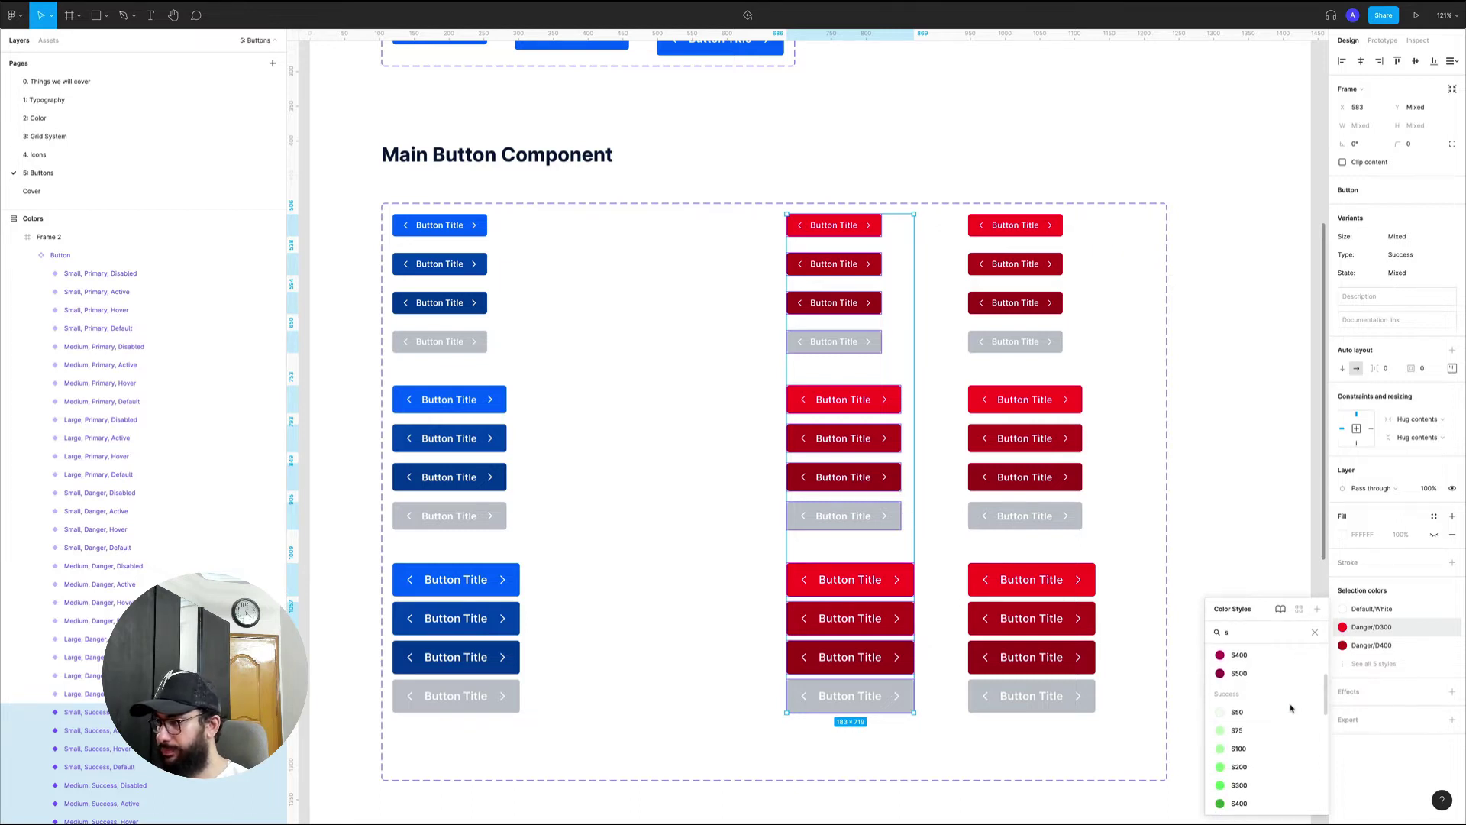
pyautogui.scroll(-1, 1254, 759)
pyautogui.click(1240, 766)
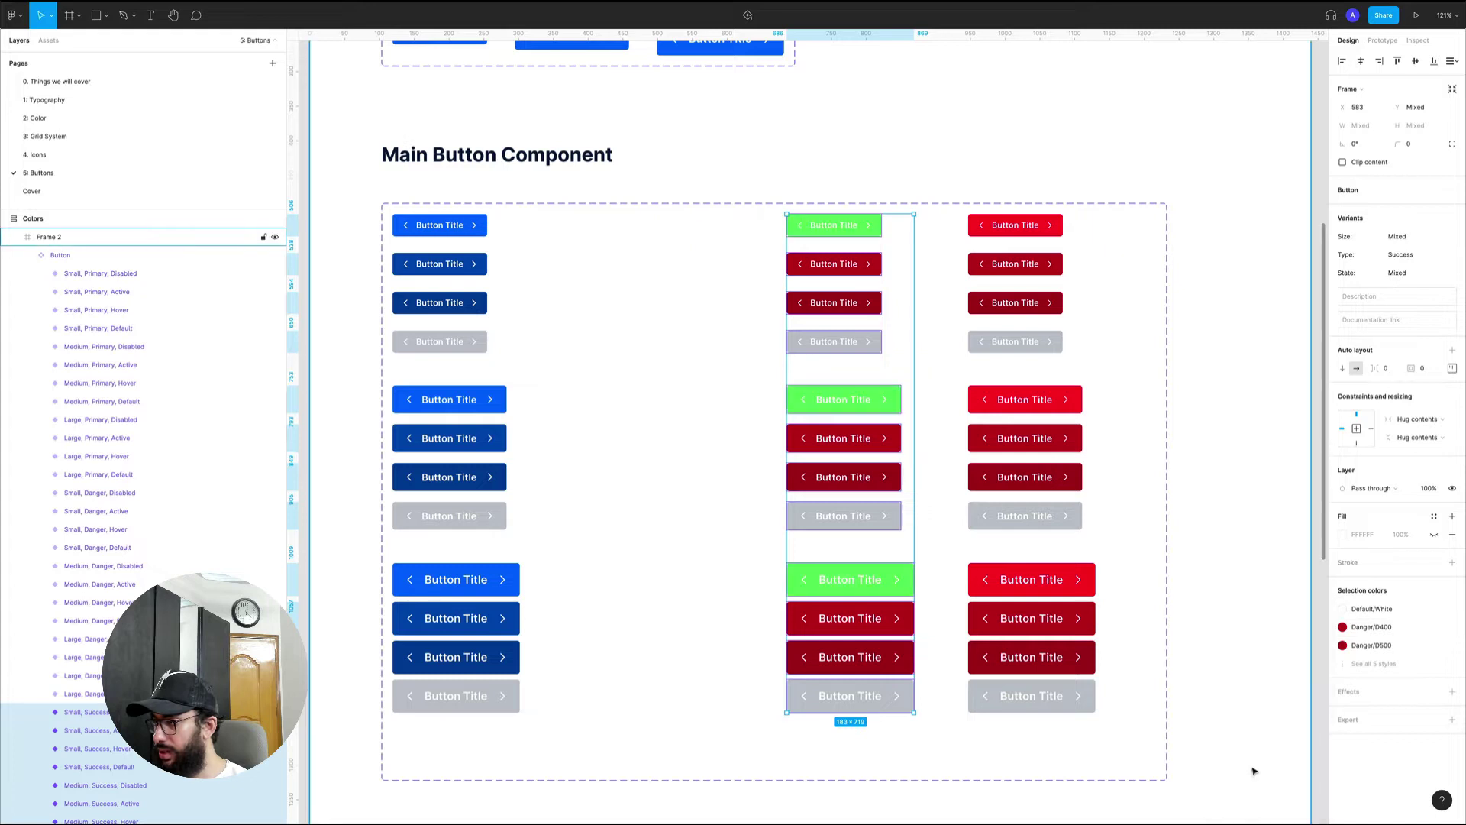
# - In the selected Success variants, replace the Danger/D400 color with Success S400 and the Danger/D500 color with Success S500
pyautogui.click(1343, 627)
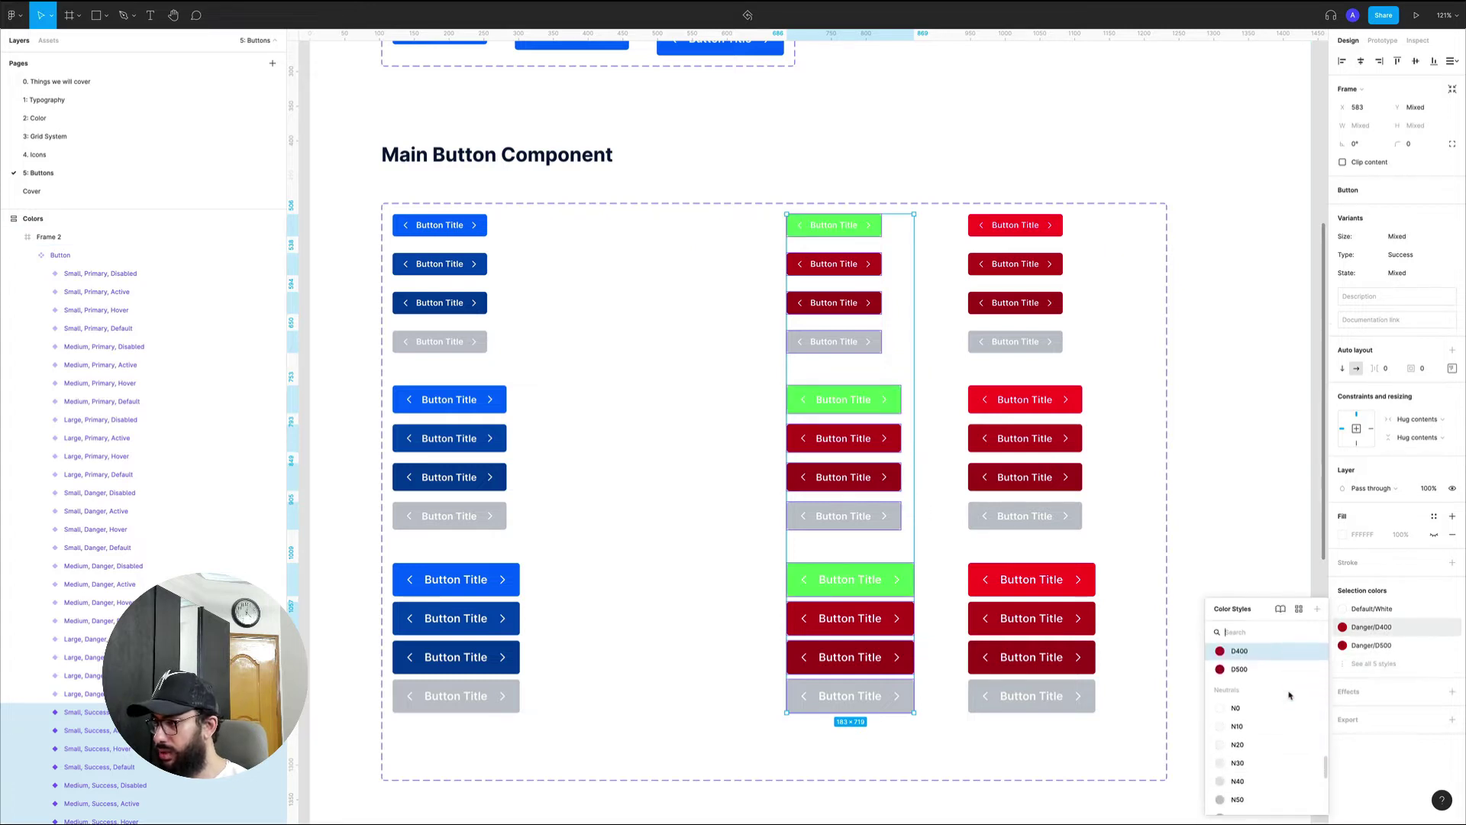
pyautogui.write('s400')
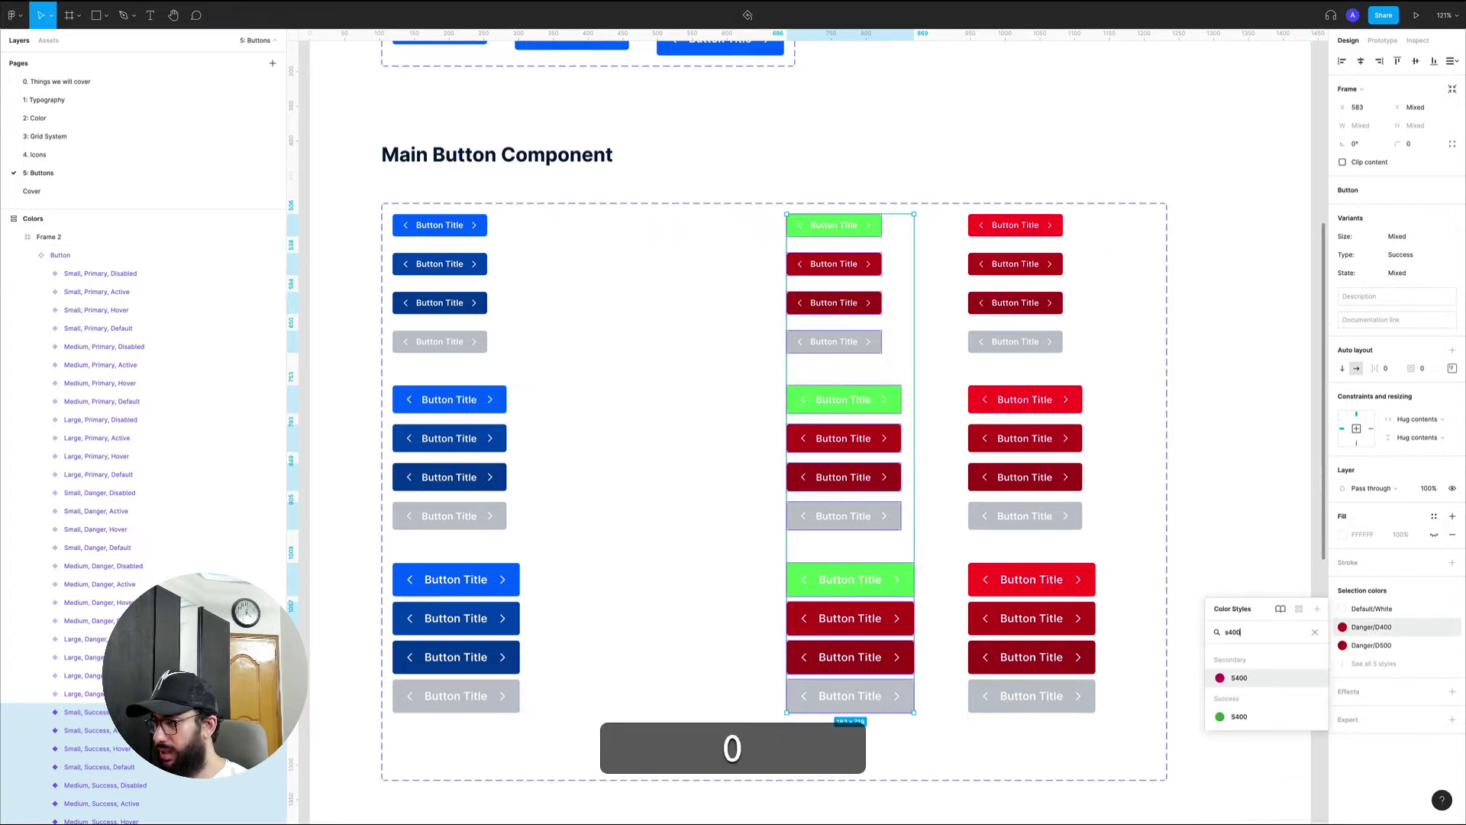
pyautogui.click(1271, 716)
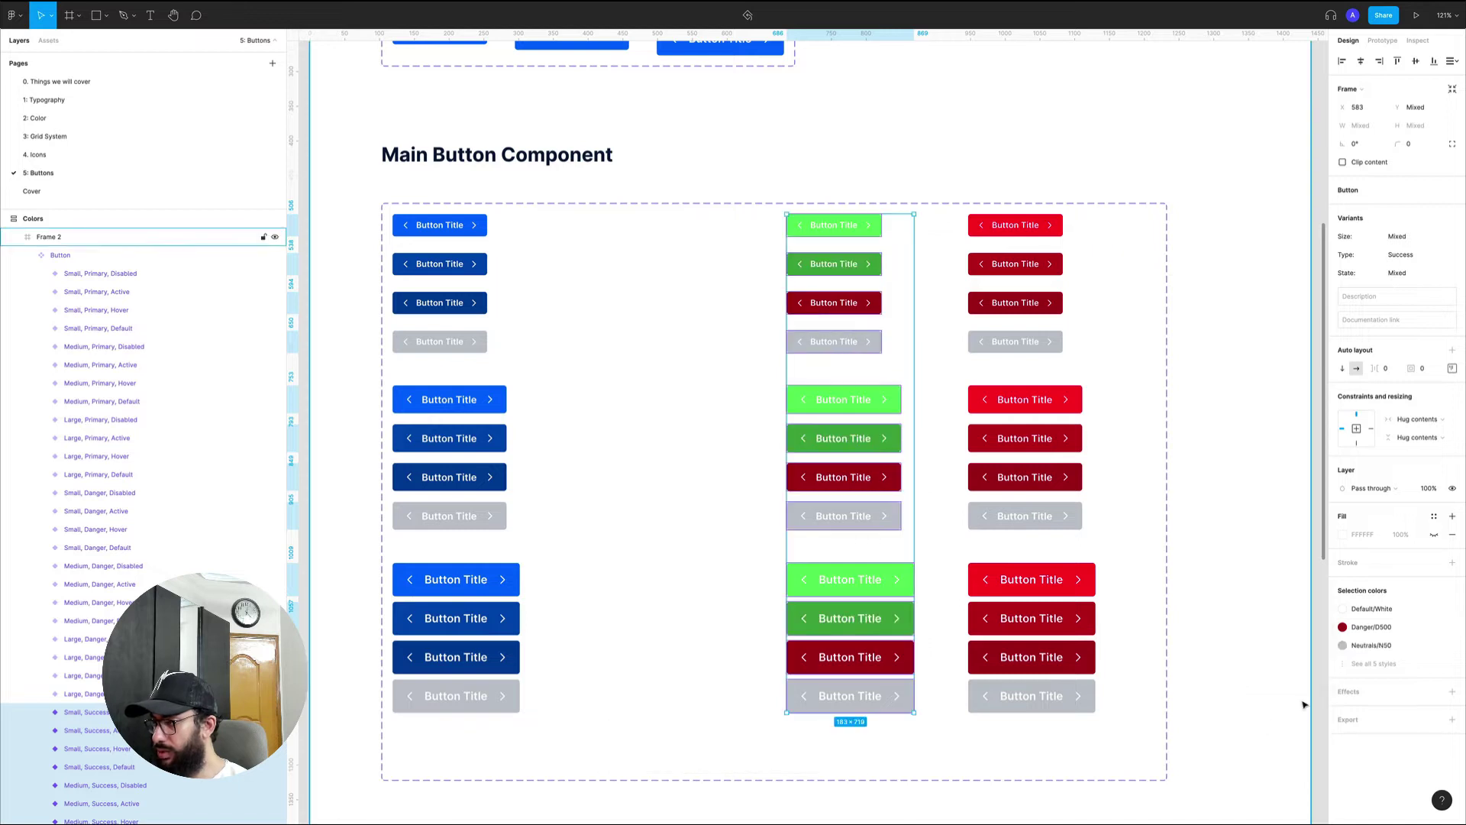
pyautogui.click(1390, 645)
pyautogui.click(1390, 628)
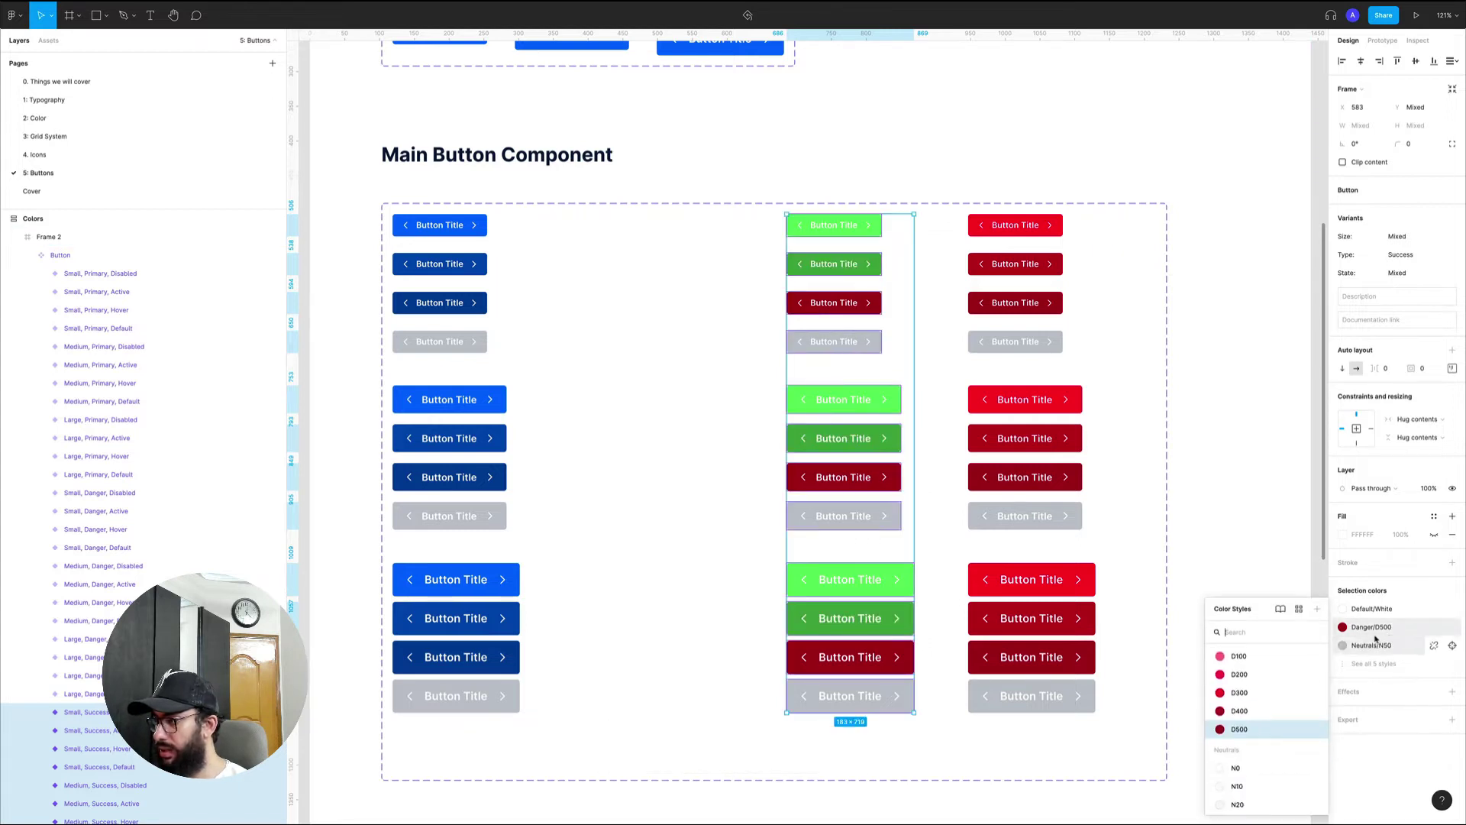
pyautogui.write('s500')
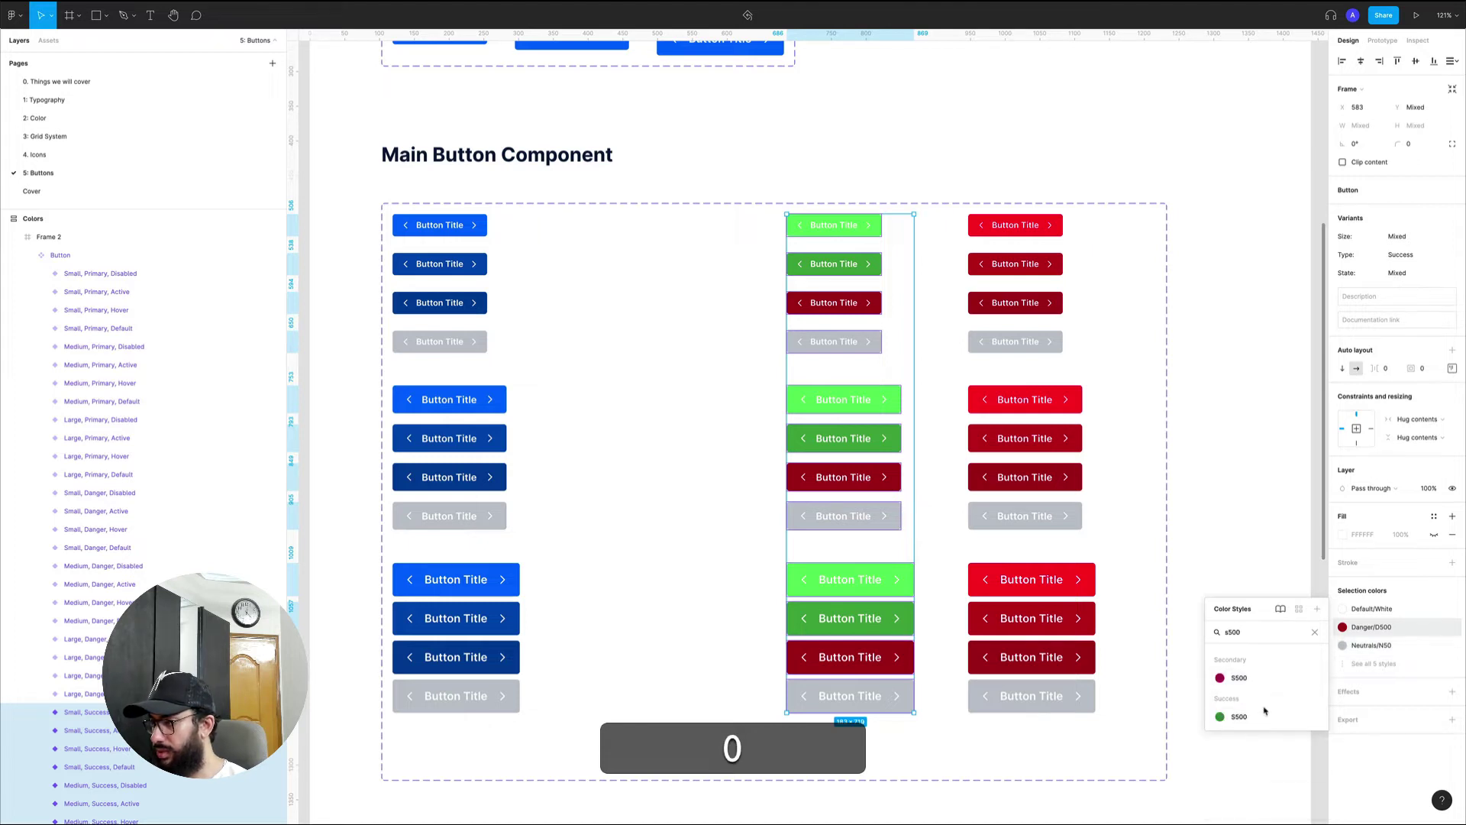
pyautogui.click(1238, 717)
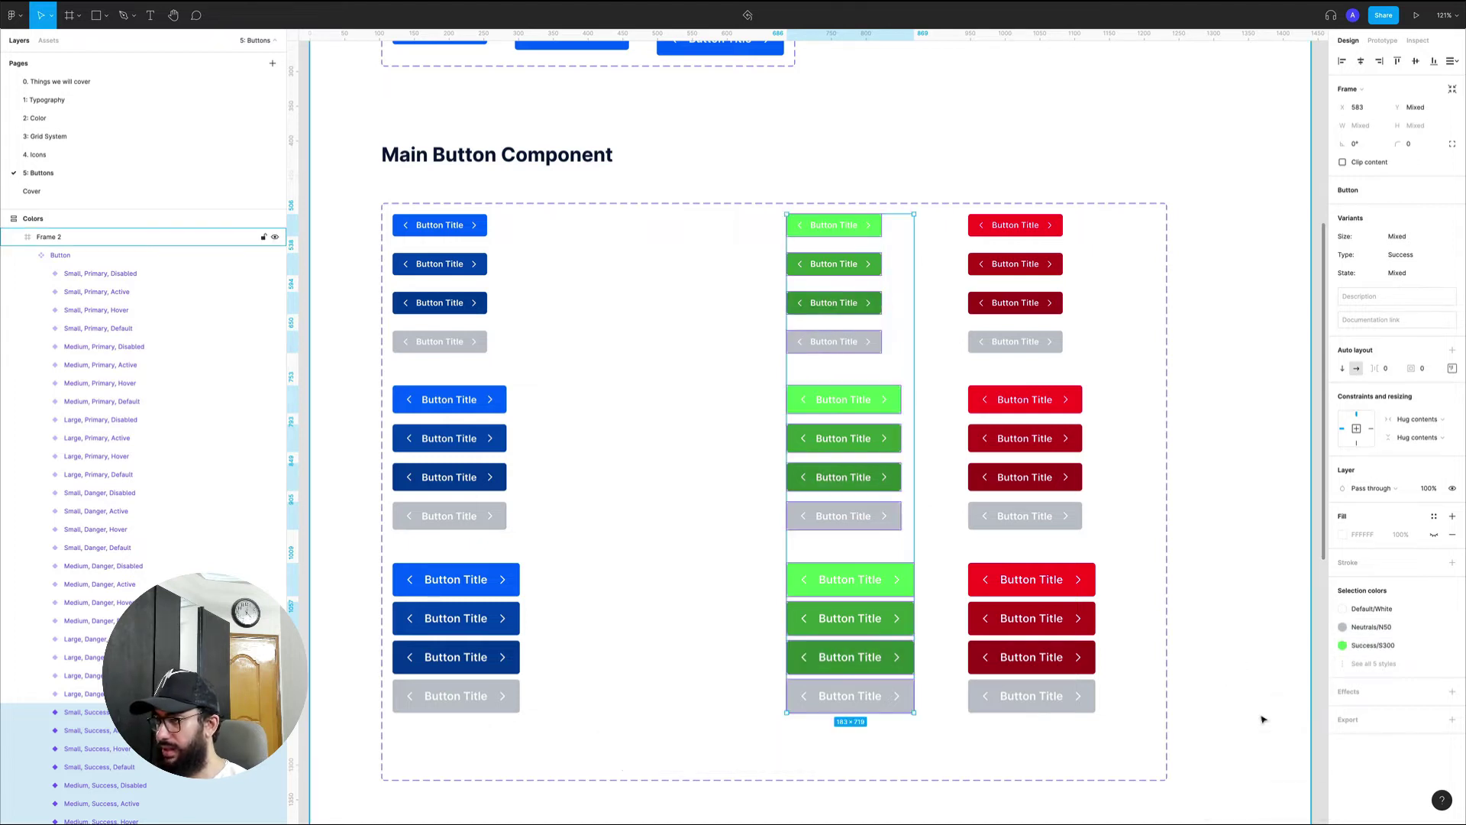
pyautogui.click(1188, 559)
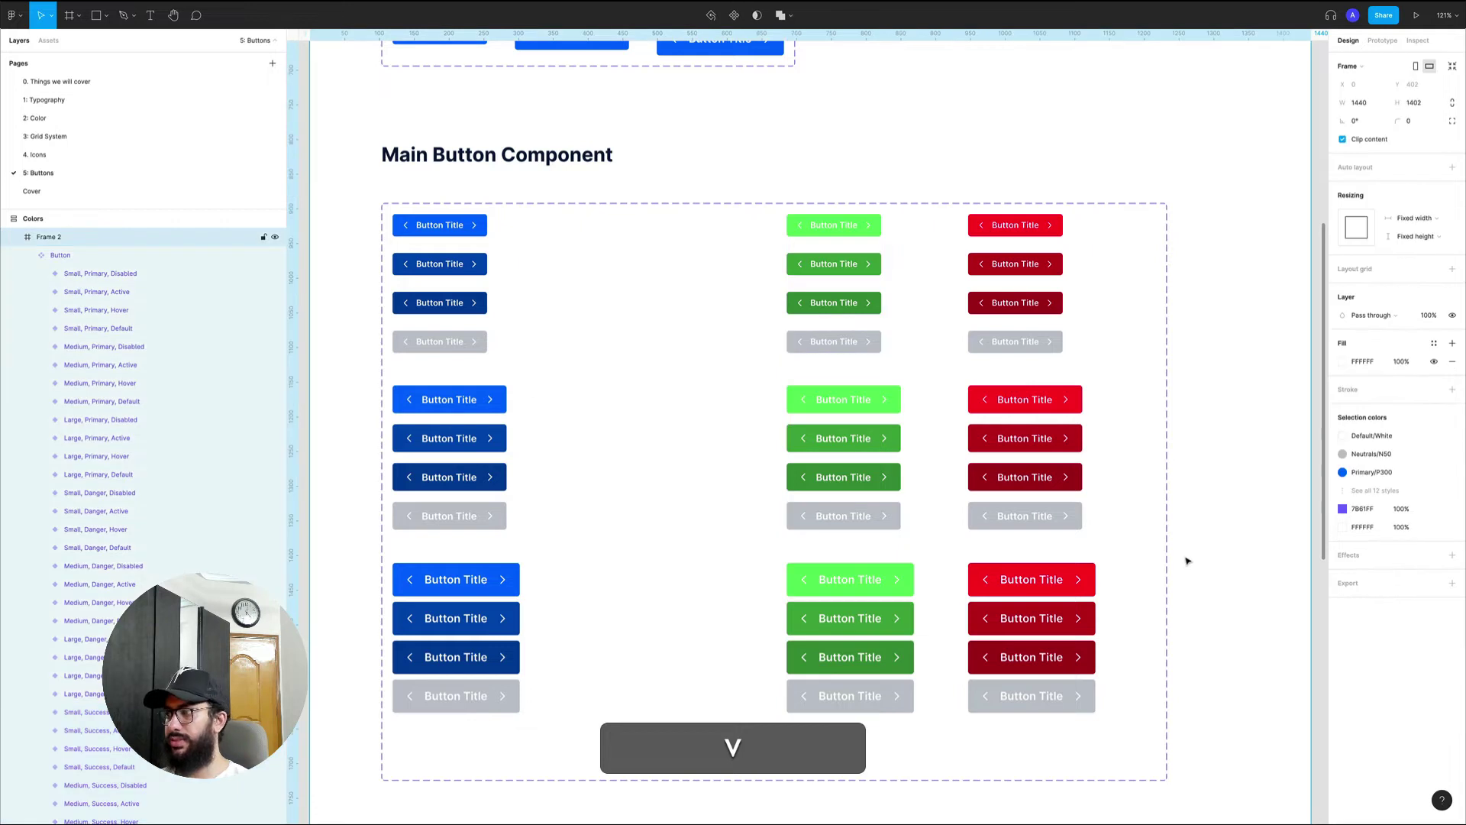
# - Examine the color styles assigned to the Success button variants, especially the default and hover states
pyautogui.click(1055, 697)
pyautogui.click(1055, 698)
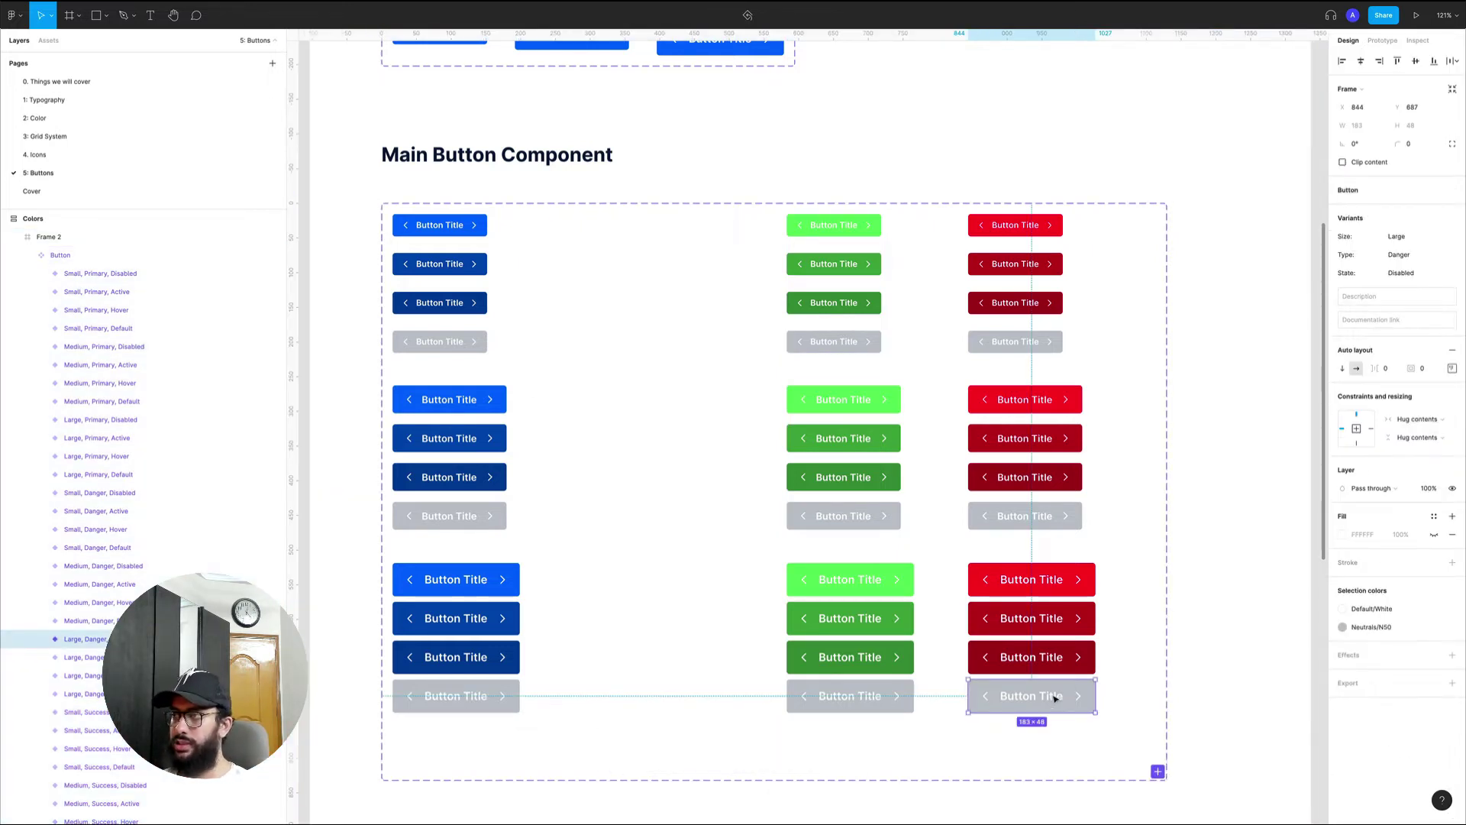
pyautogui.click(837, 265)
pyautogui.click(839, 226)
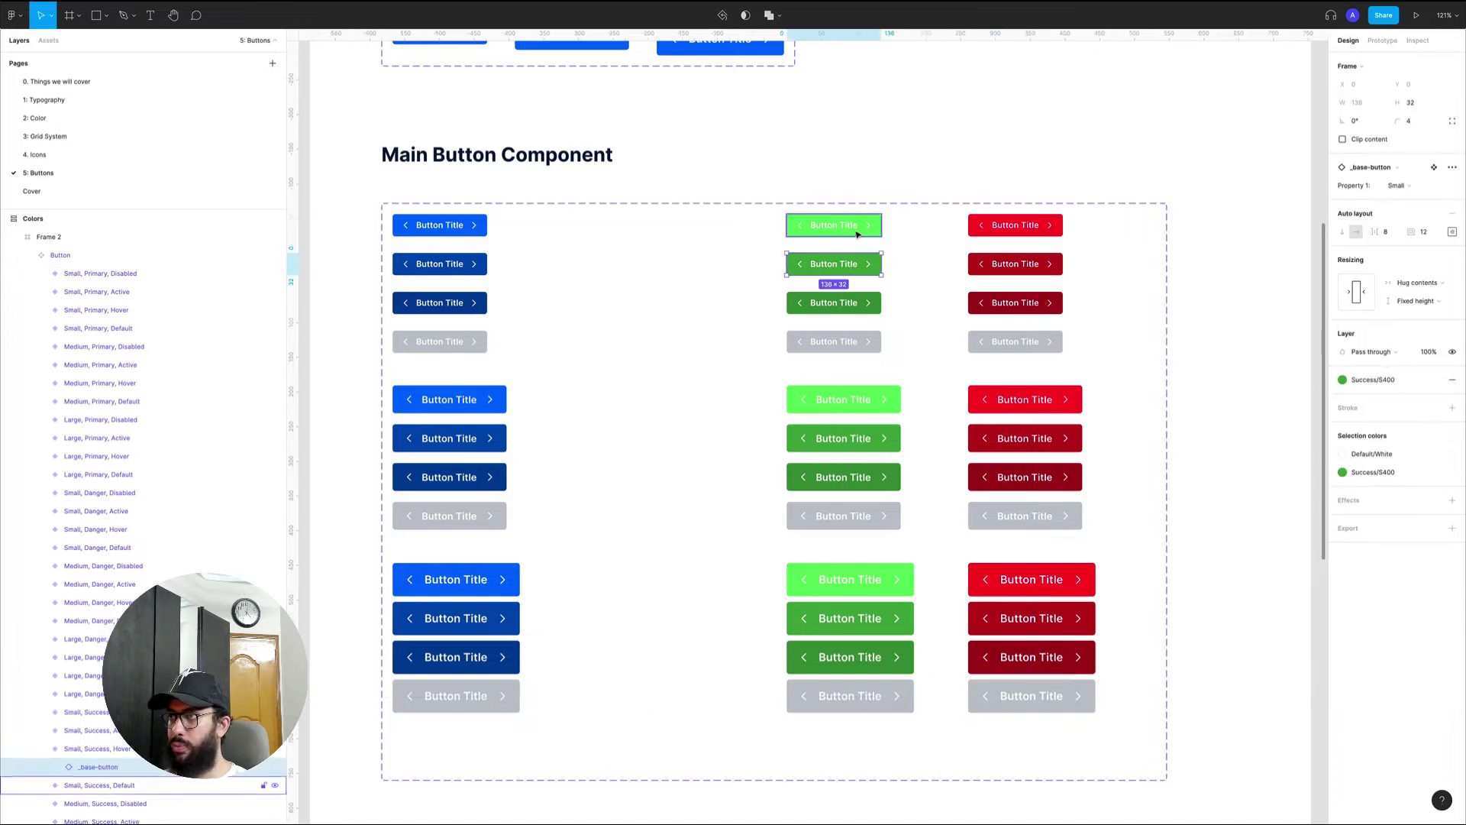
pyautogui.click(851, 260)
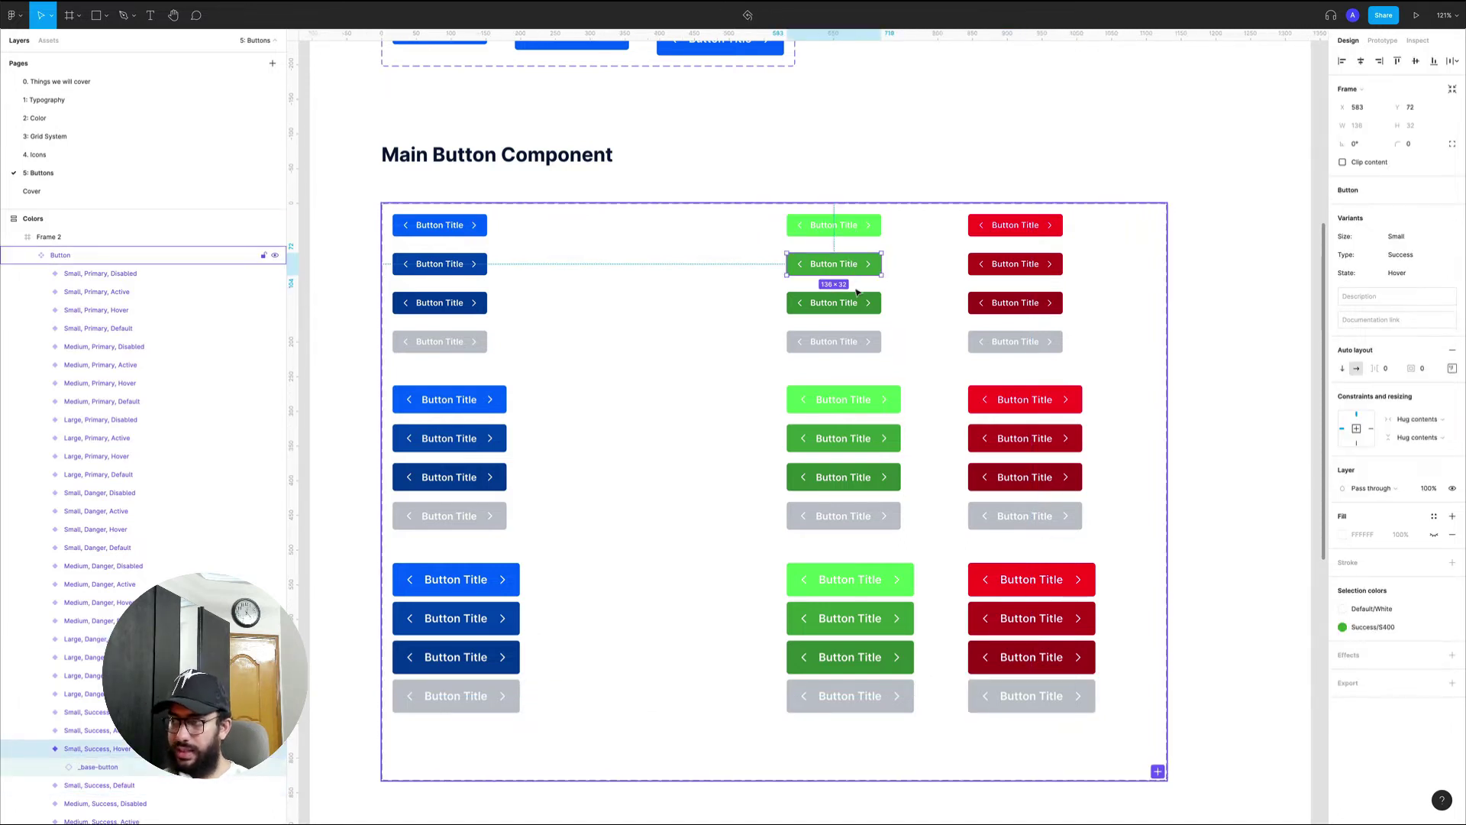
pyautogui.click(863, 231)
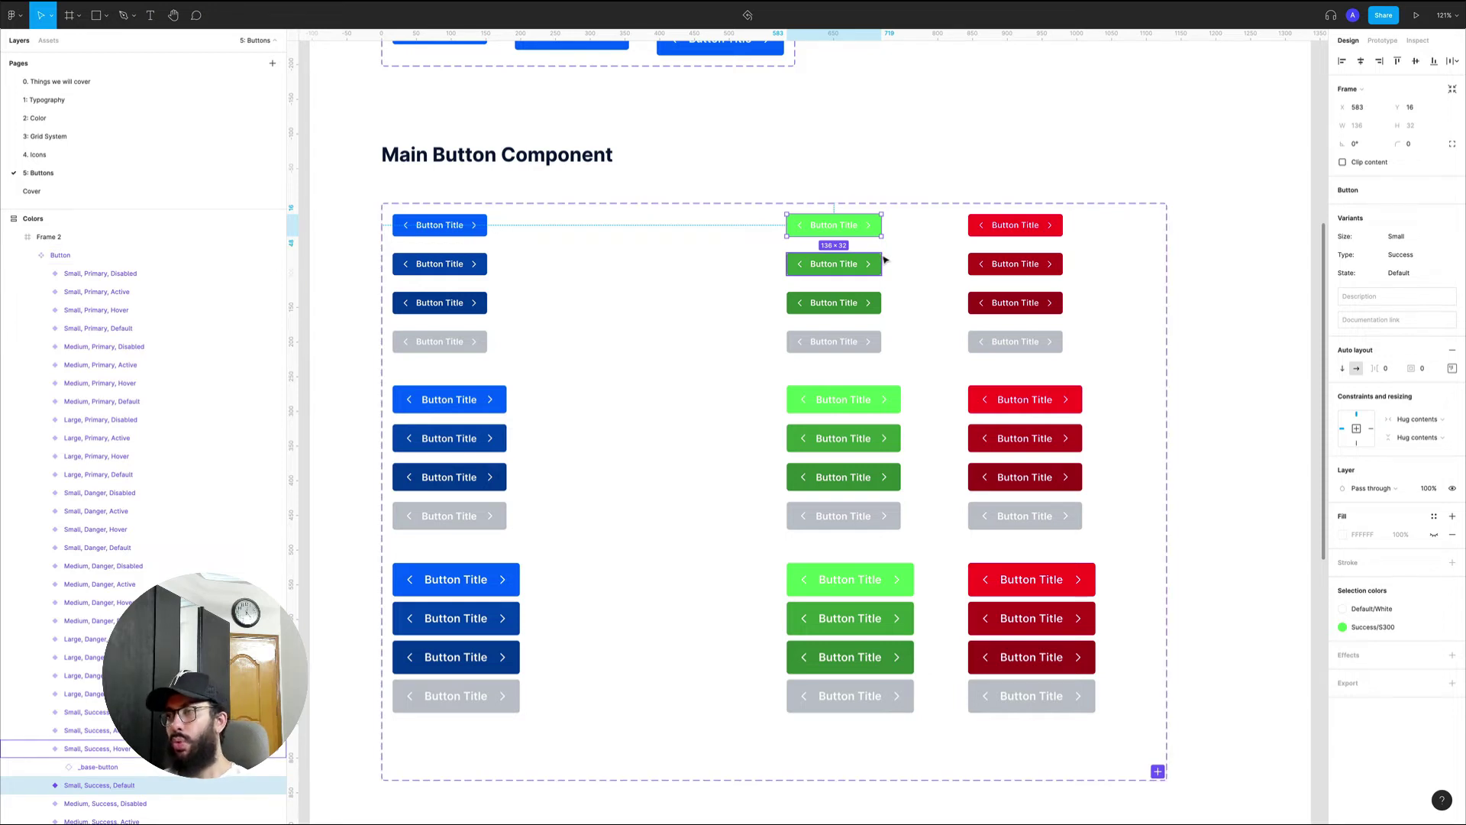
pyautogui.keyDown('shift'); pyautogui.click(856, 398); pyautogui.keyUp('shift')
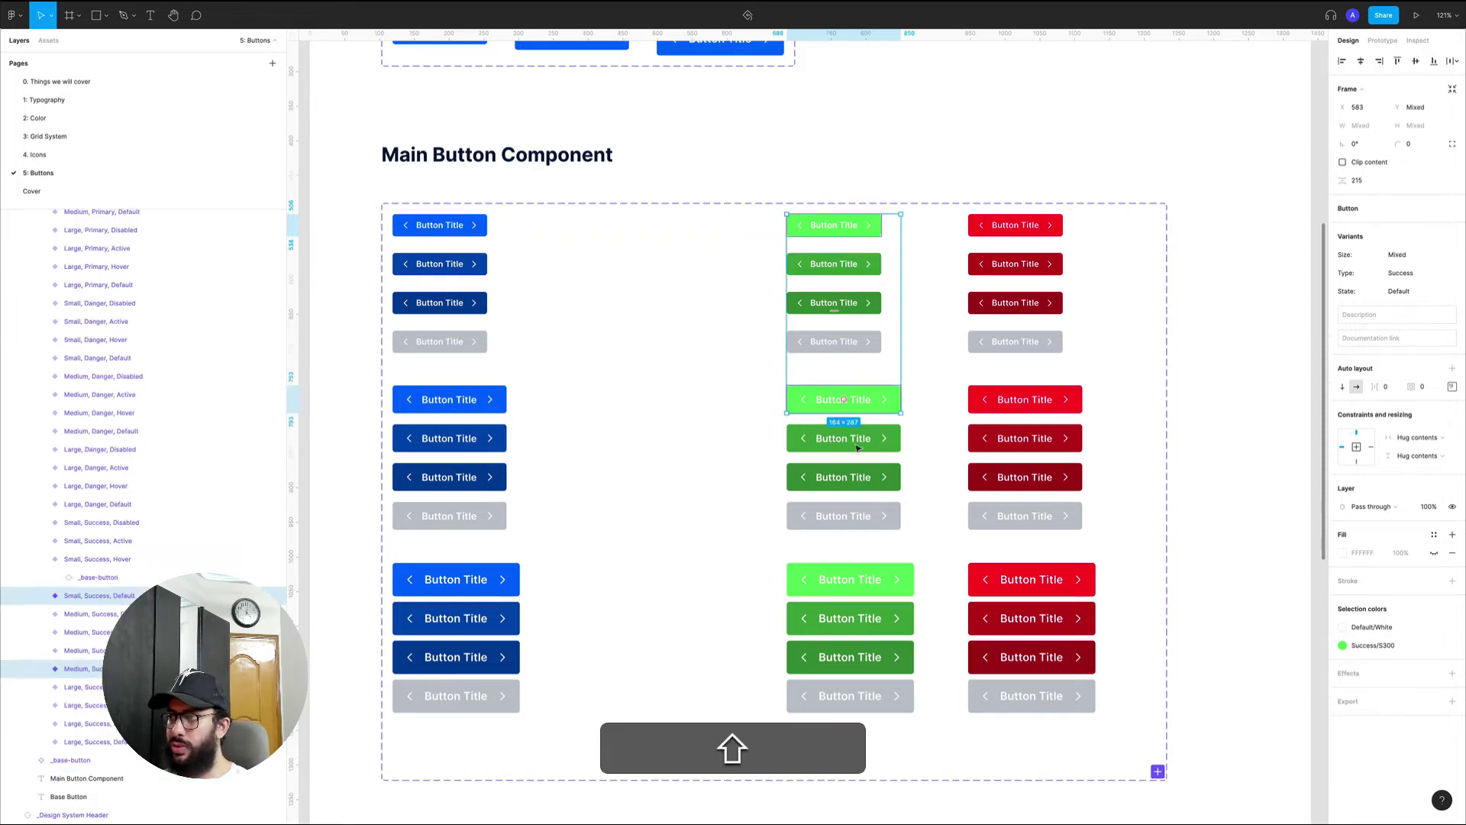
pyautogui.keyDown('shift'); pyautogui.click(851, 578); pyautogui.keyUp('shift')
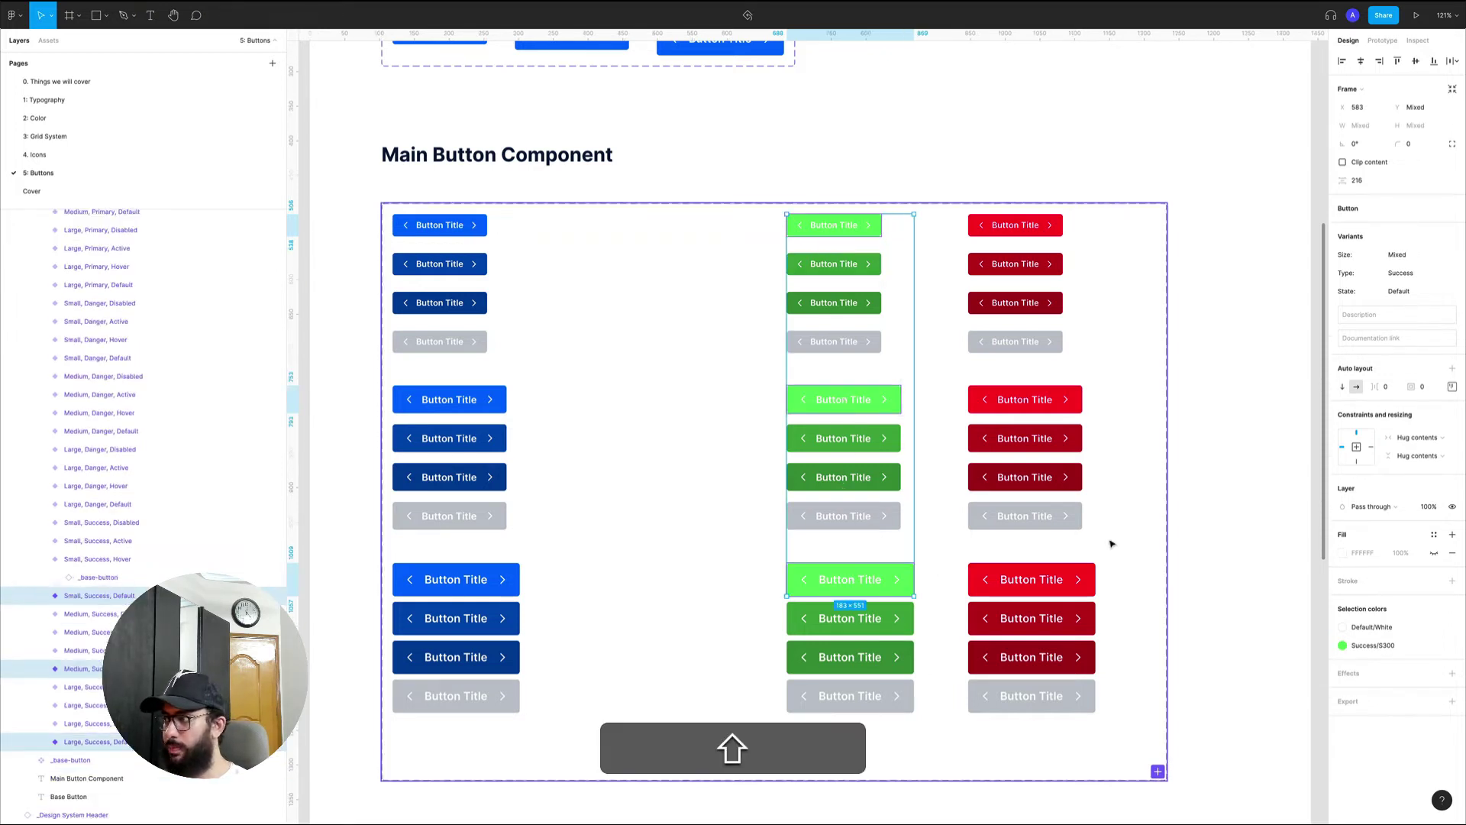
pyautogui.click(1374, 645)
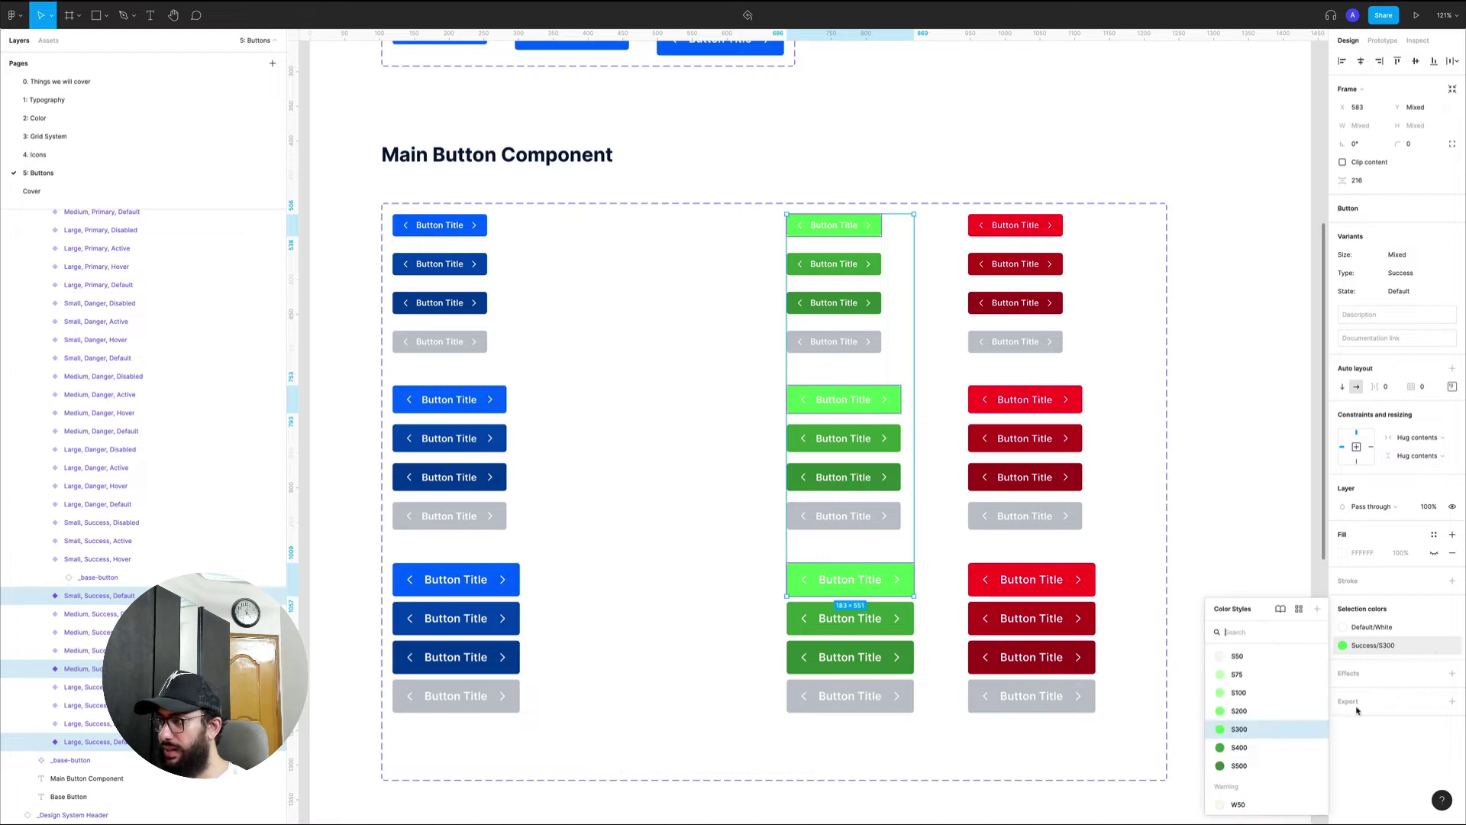
pyautogui.click(1384, 646)
pyautogui.press('super+z')
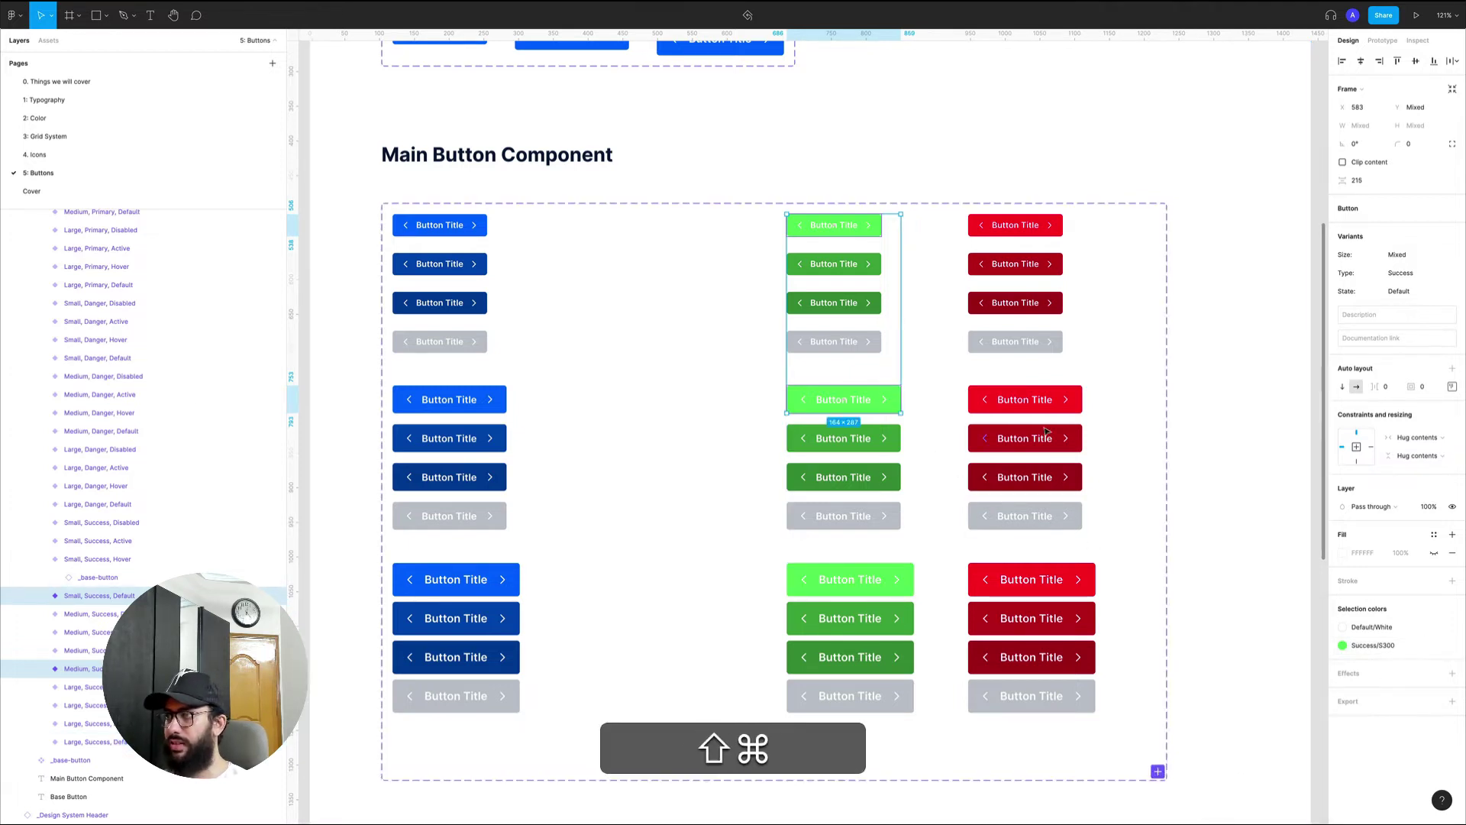
pyautogui.press('super+z')
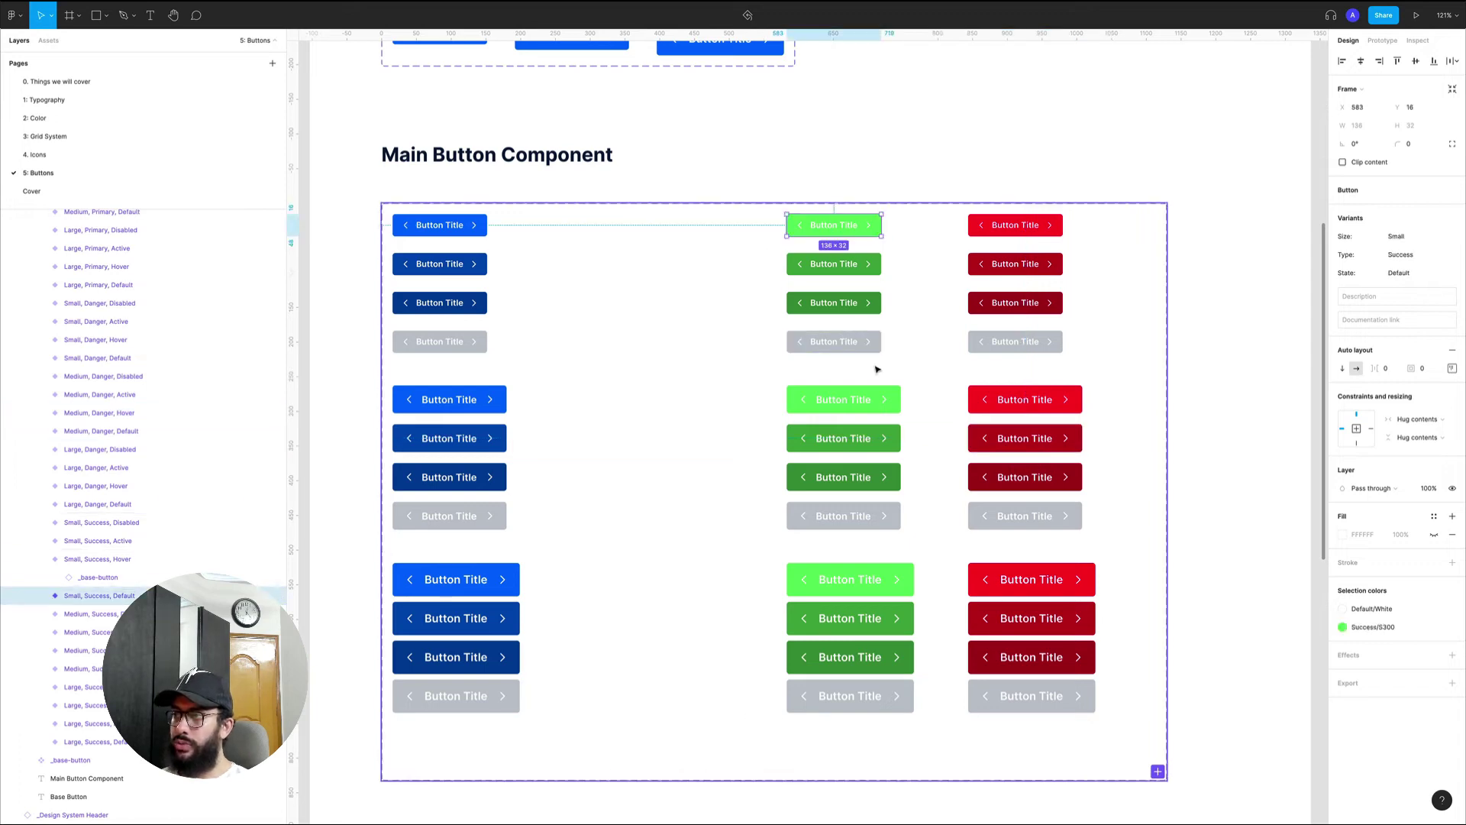
pyautogui.press('super+bracketleft')
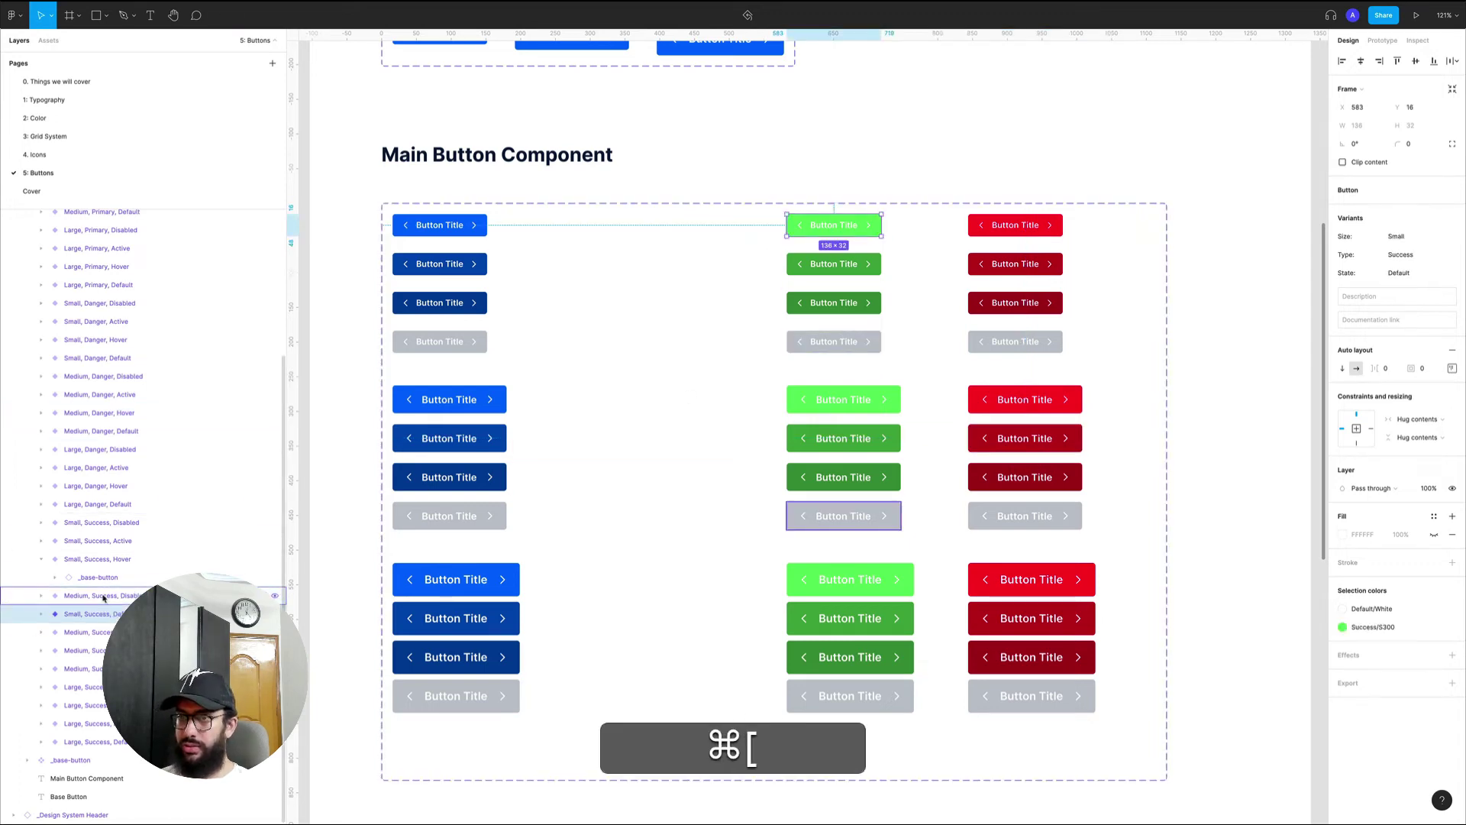
pyautogui.keyDown('shift'); pyautogui.click(115, 743); pyautogui.keyUp('shift')
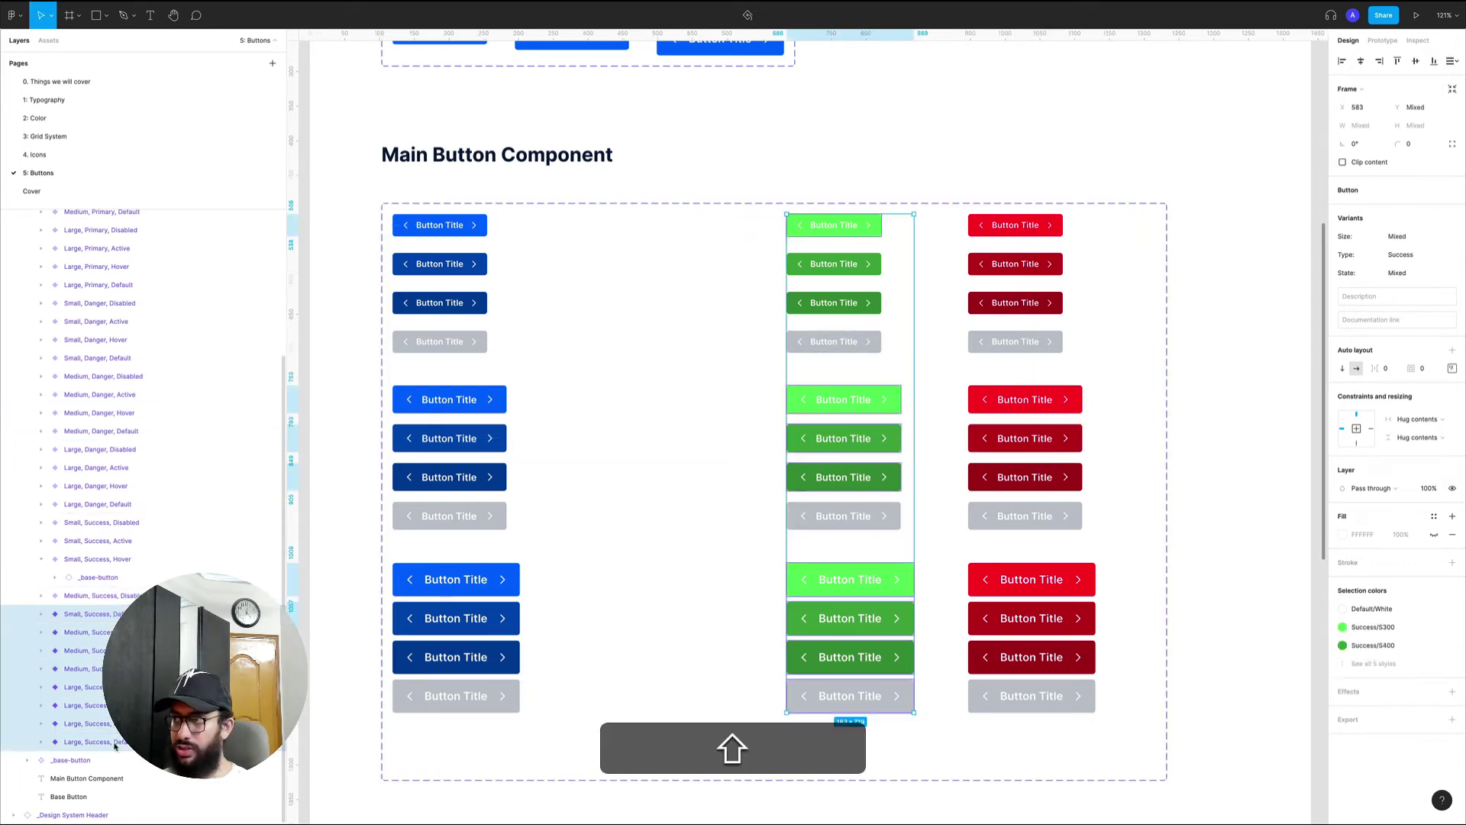
pyautogui.moveTo(812, 583); pyautogui.dragTo(719, 610)
pyautogui.press('super+z')
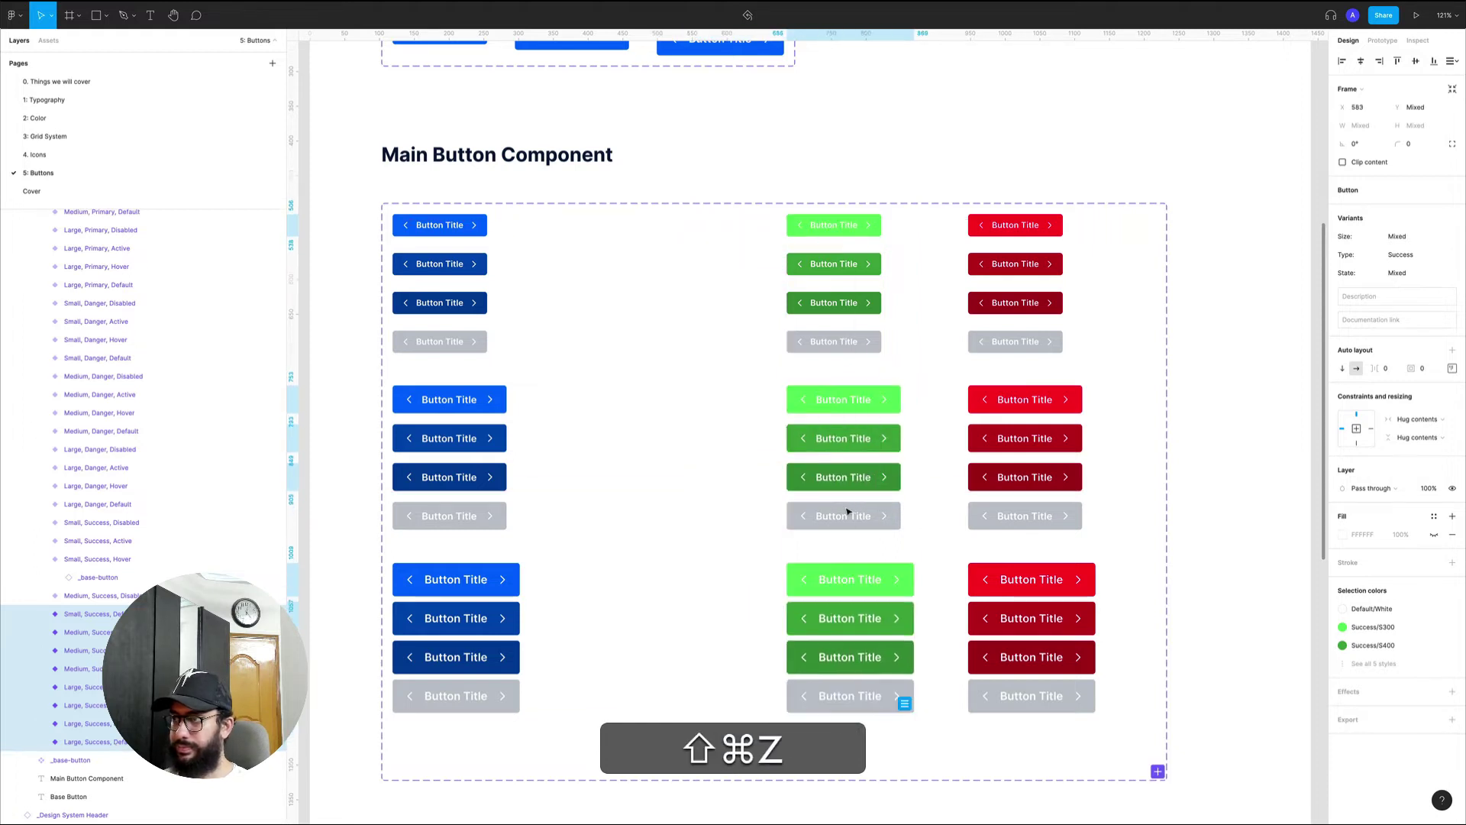
# - Duplicate all small, medium and large Success variants into the empty column between the Primary and Success buttons
pyautogui.click(848, 511)
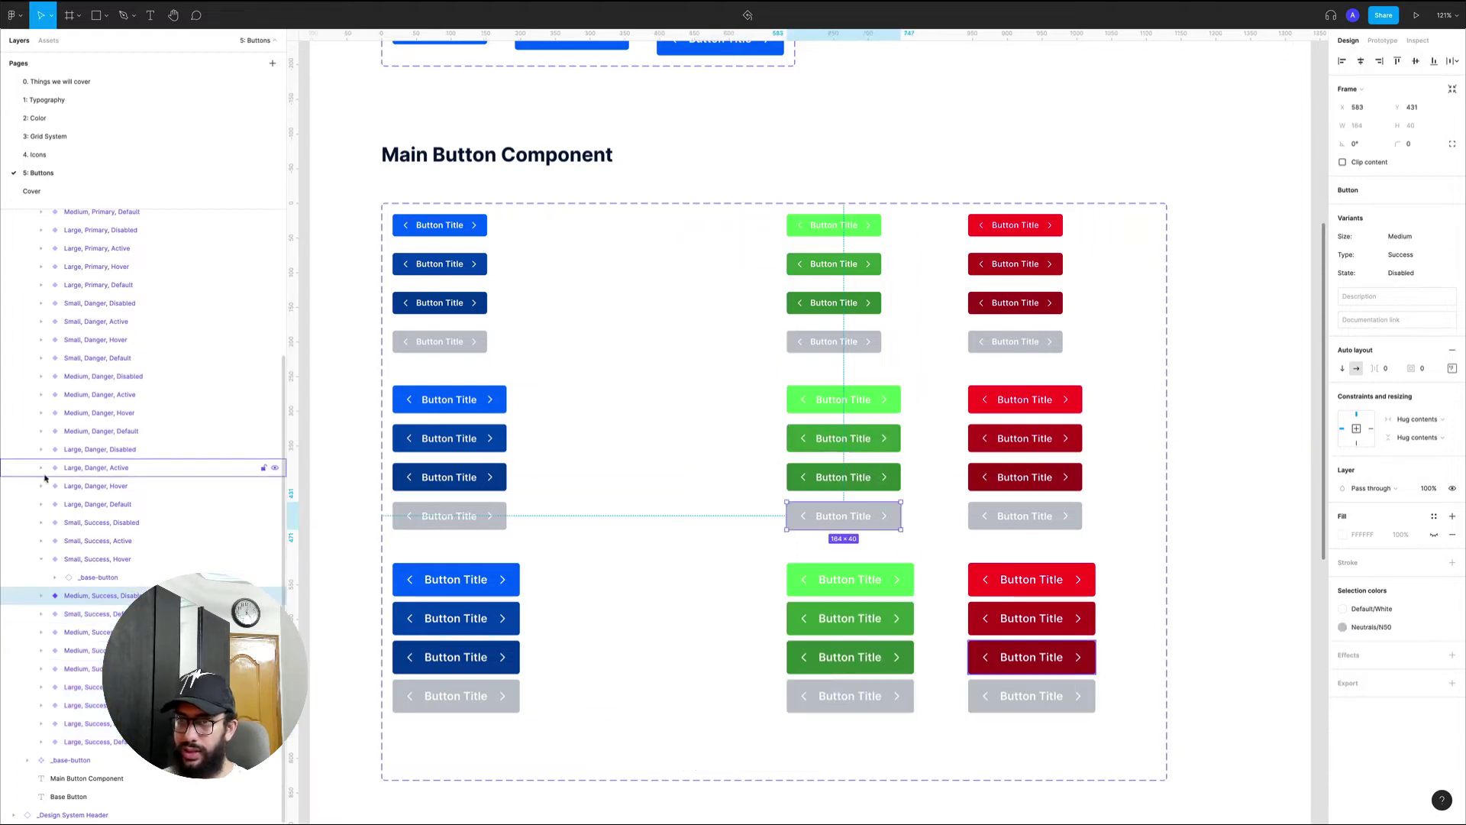
pyautogui.click(47, 561)
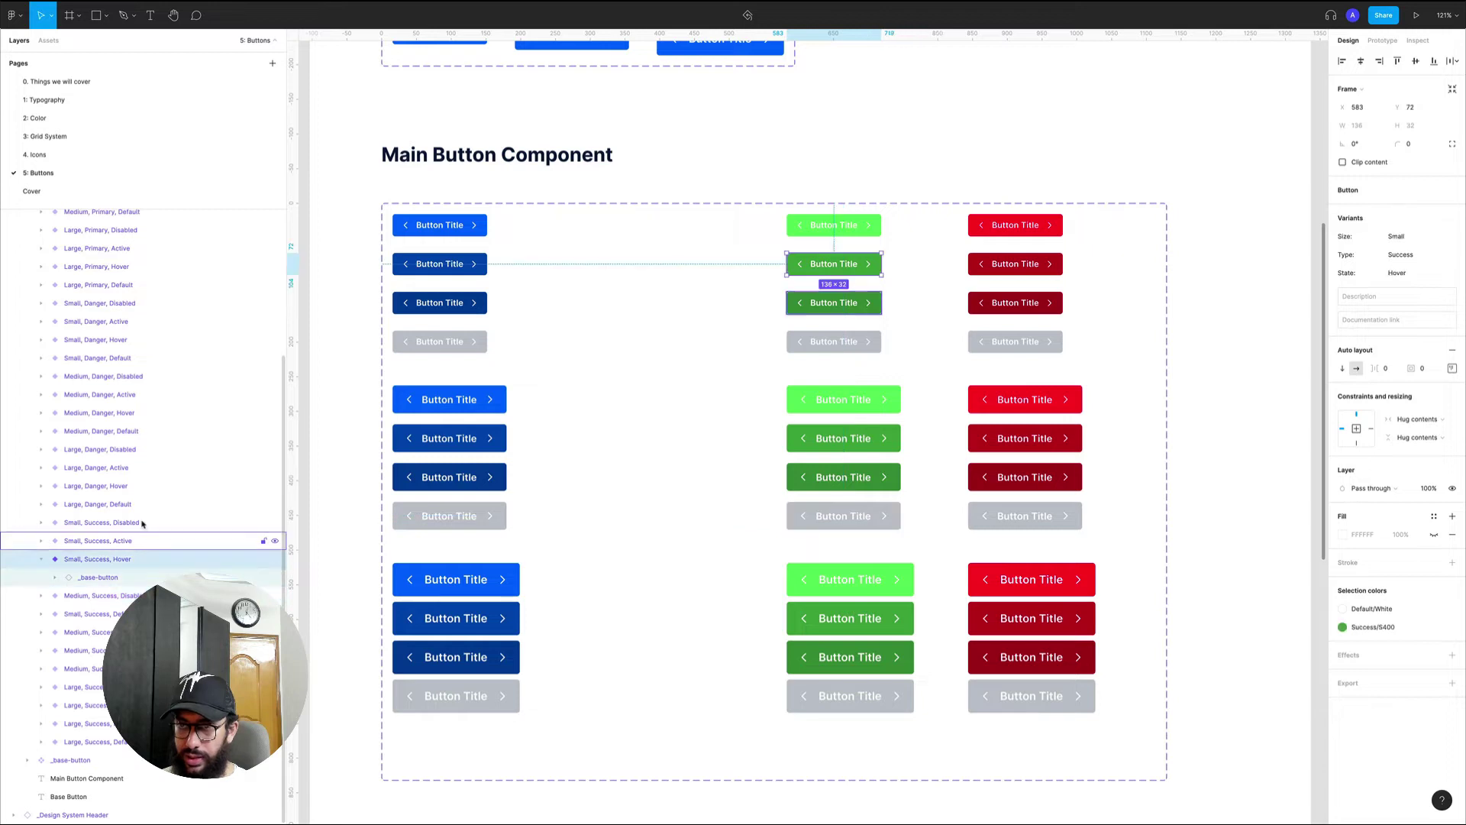
pyautogui.click(145, 523)
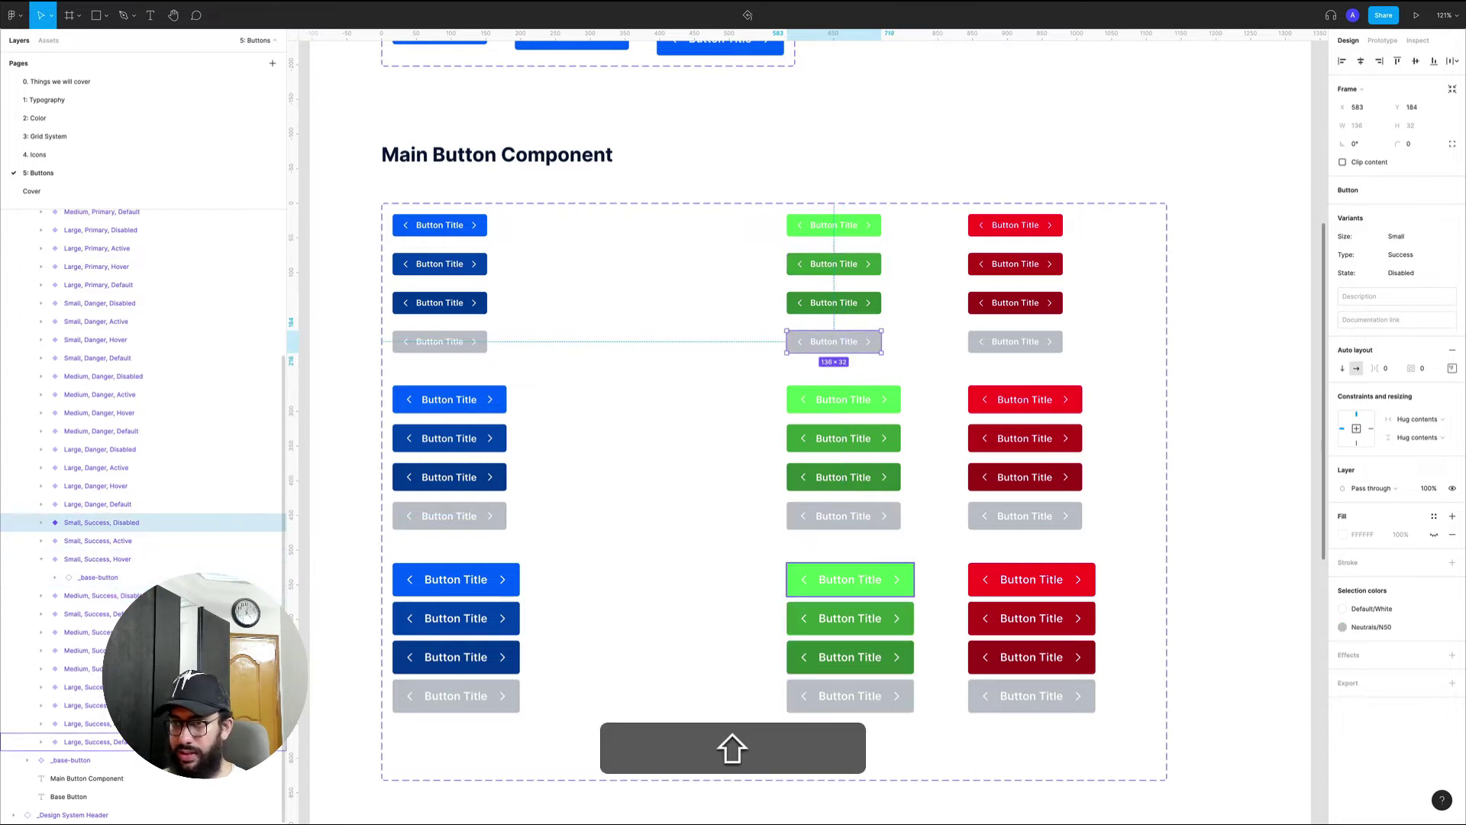
pyautogui.keyDown('shift'); pyautogui.click(84, 742); pyautogui.keyUp('shift')
pyautogui.hotkey('shift', 'a')
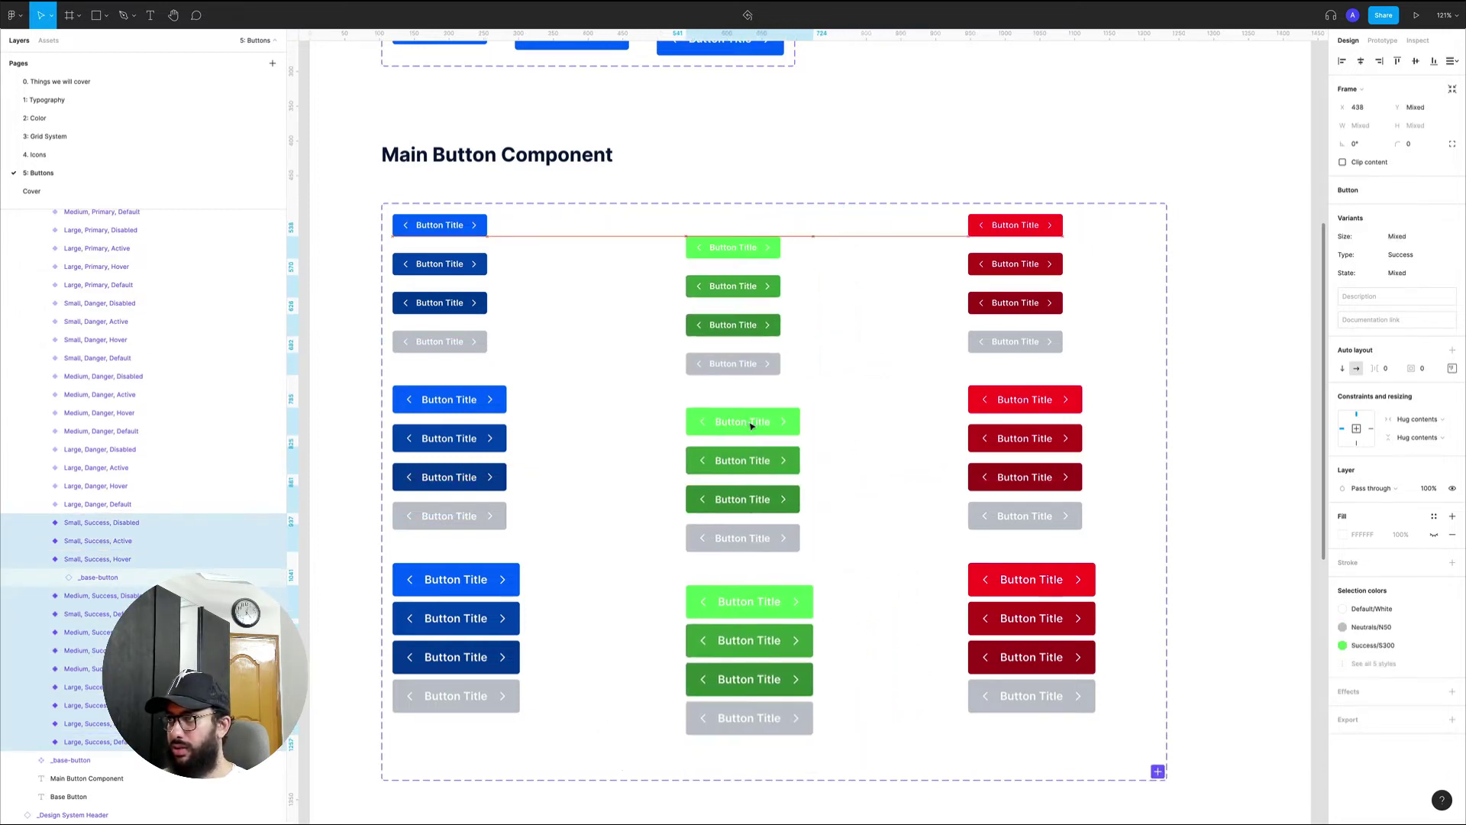
pyautogui.press('super+z')
pyautogui.press('alt+super+bracketleft')
pyautogui.press('alt+super+l')
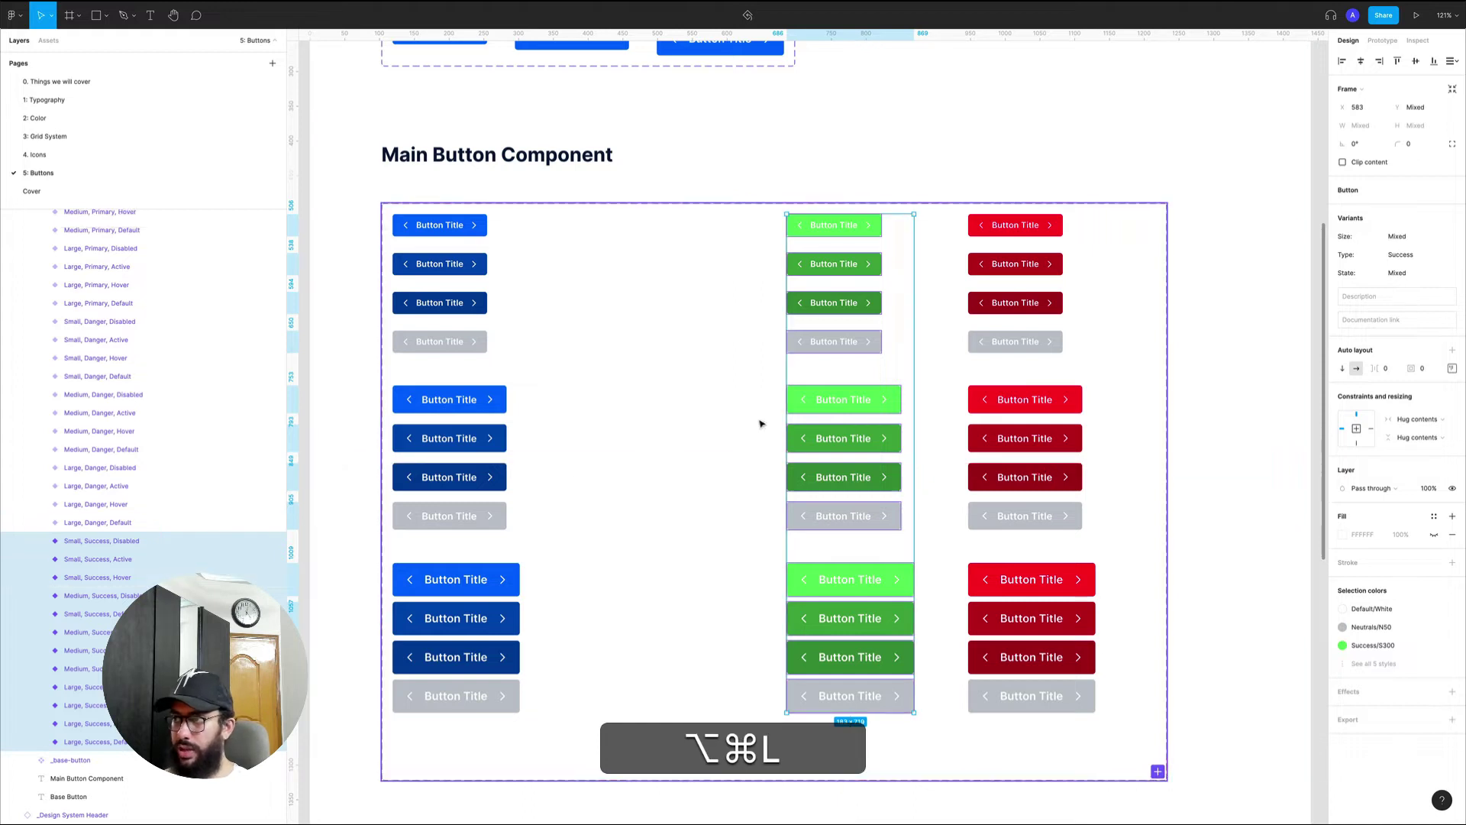
pyautogui.moveTo(854, 399); pyautogui.dragTo(678, 402)
# - Set the Type property of the duplicated variants to Secondary
pyautogui.click(1409, 273)
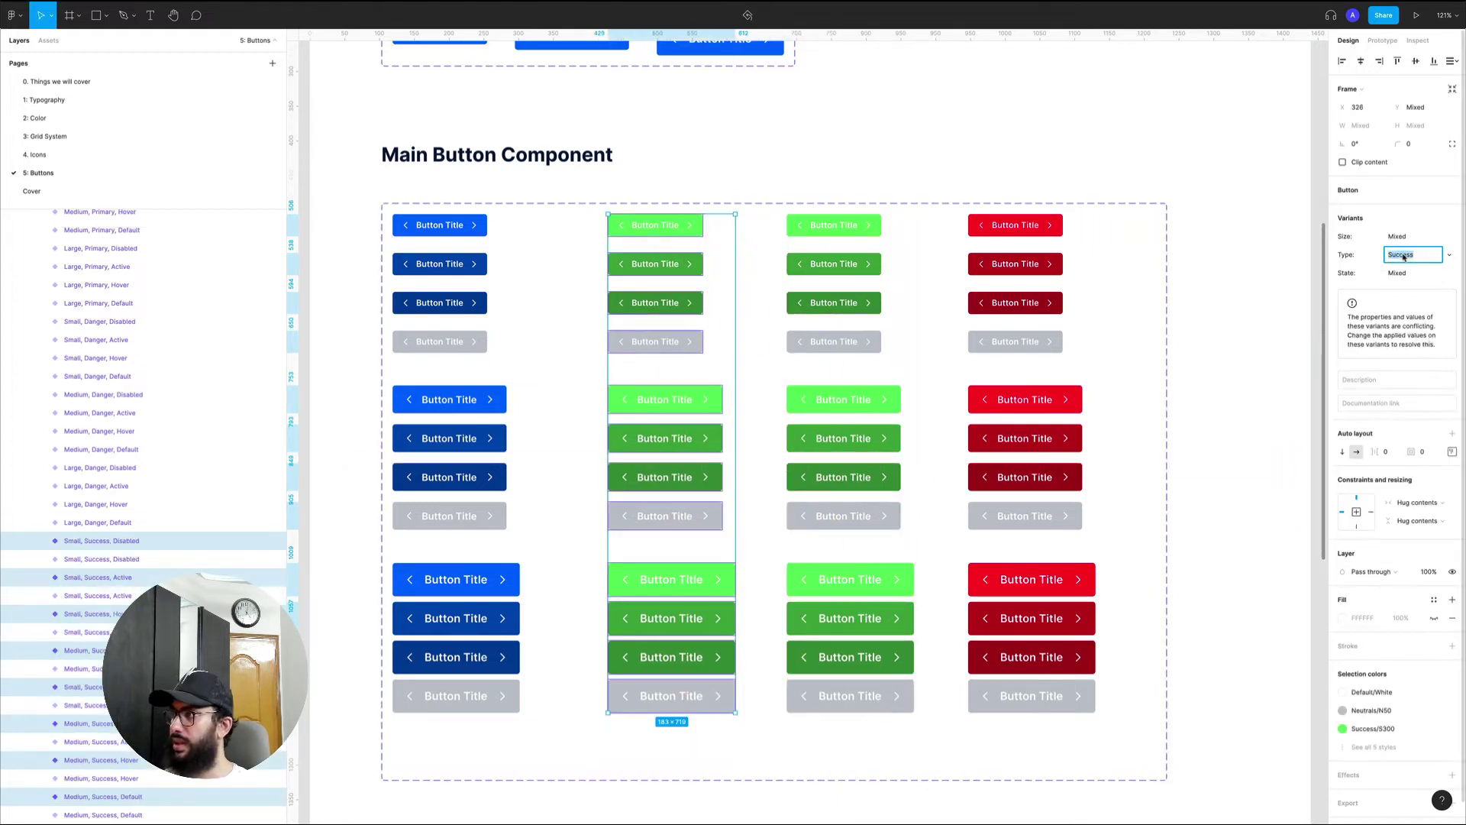
pyautogui.press('shift')
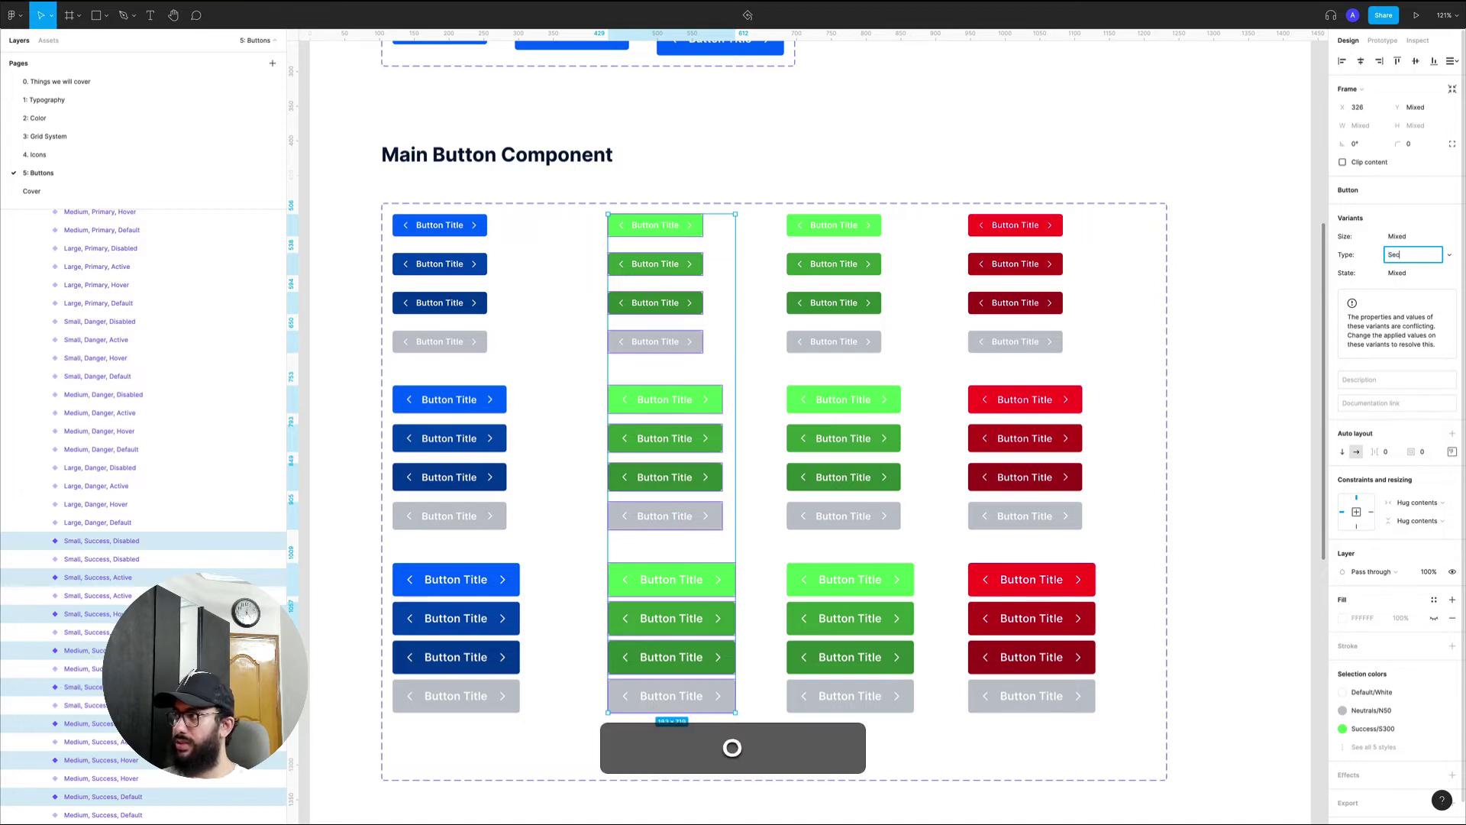
pyautogui.write('Secondary')
pyautogui.press('Return')
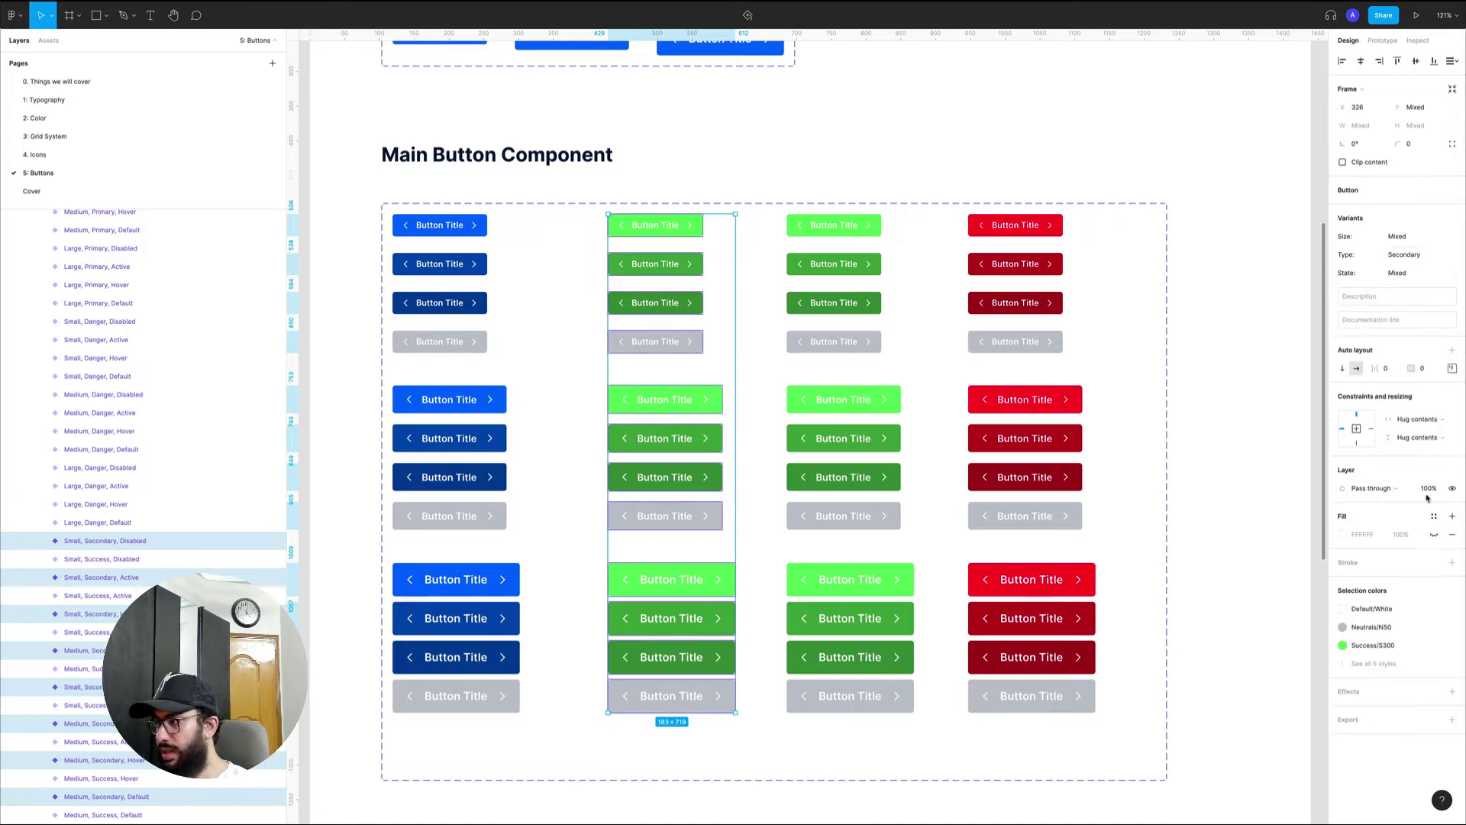
pyautogui.click(1360, 647)
pyautogui.write('s')
pyautogui.press('super+a')
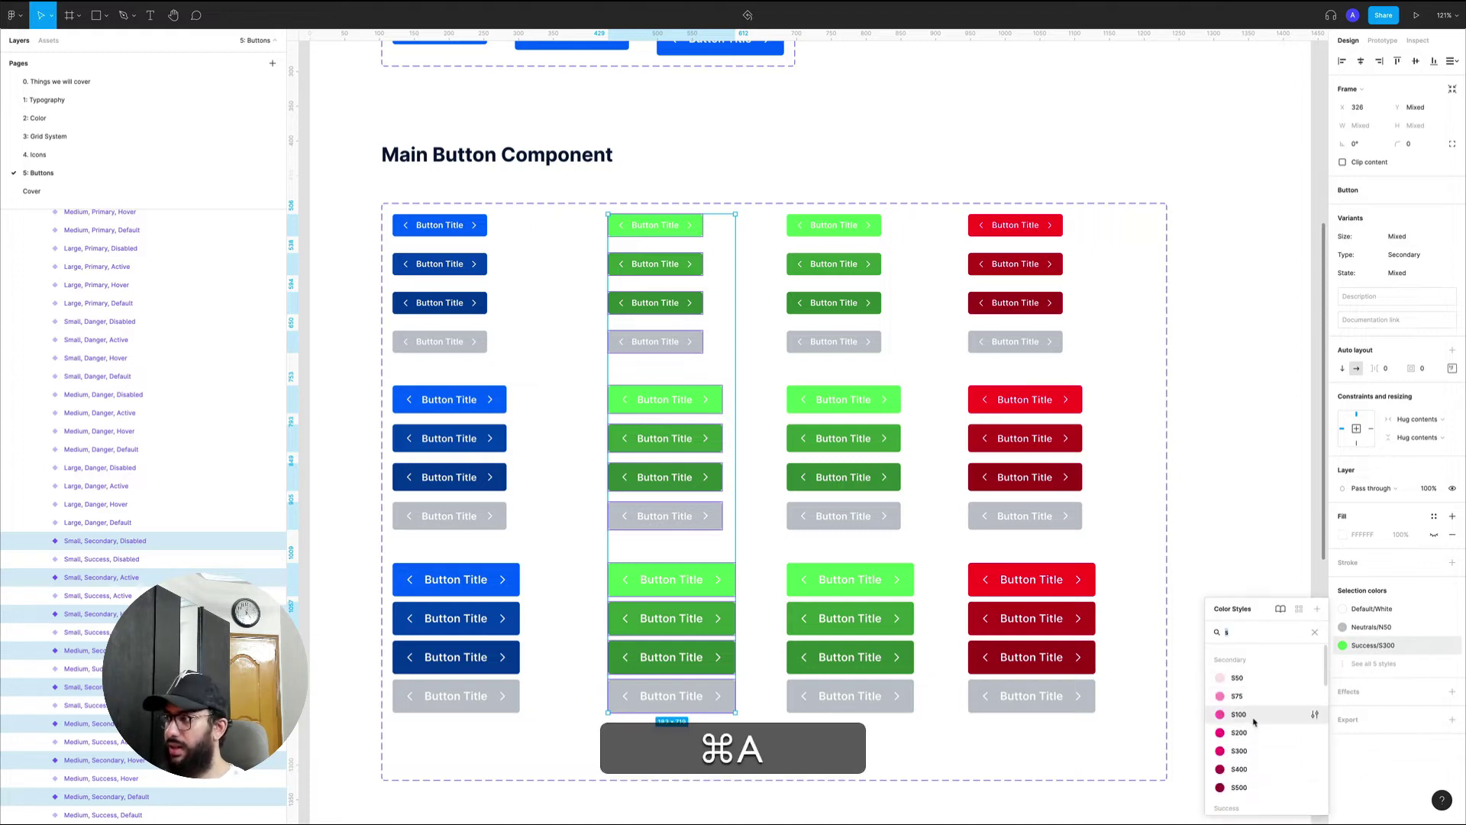
pyautogui.press('super+BackSpace')
# - Move the Secondary column to X 300 and remove its medium and large variants, keeping only the small ones
pyautogui.moveTo(678, 402); pyautogui.dragTo(658, 401)
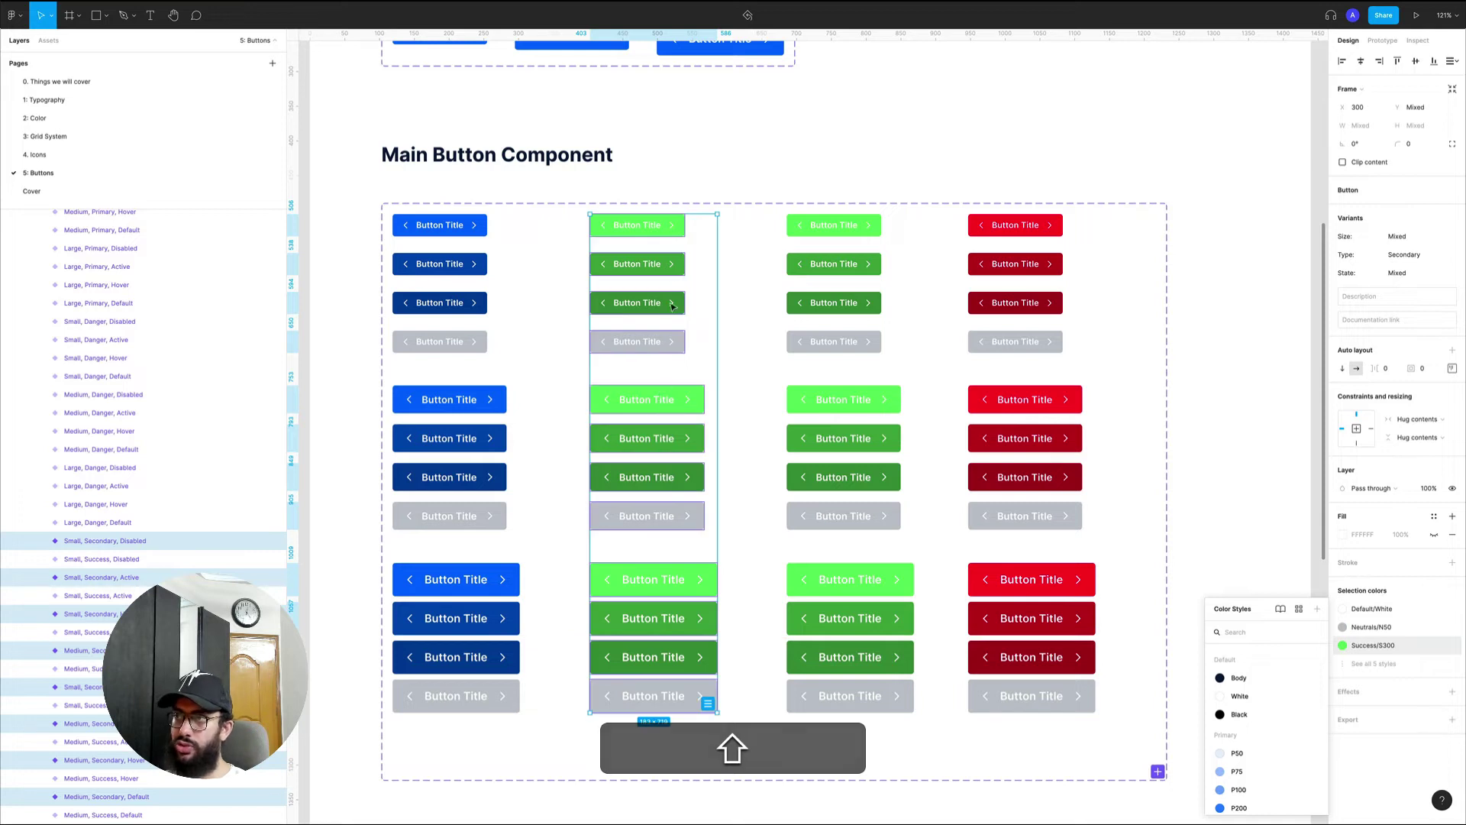
pyautogui.click(652, 396)
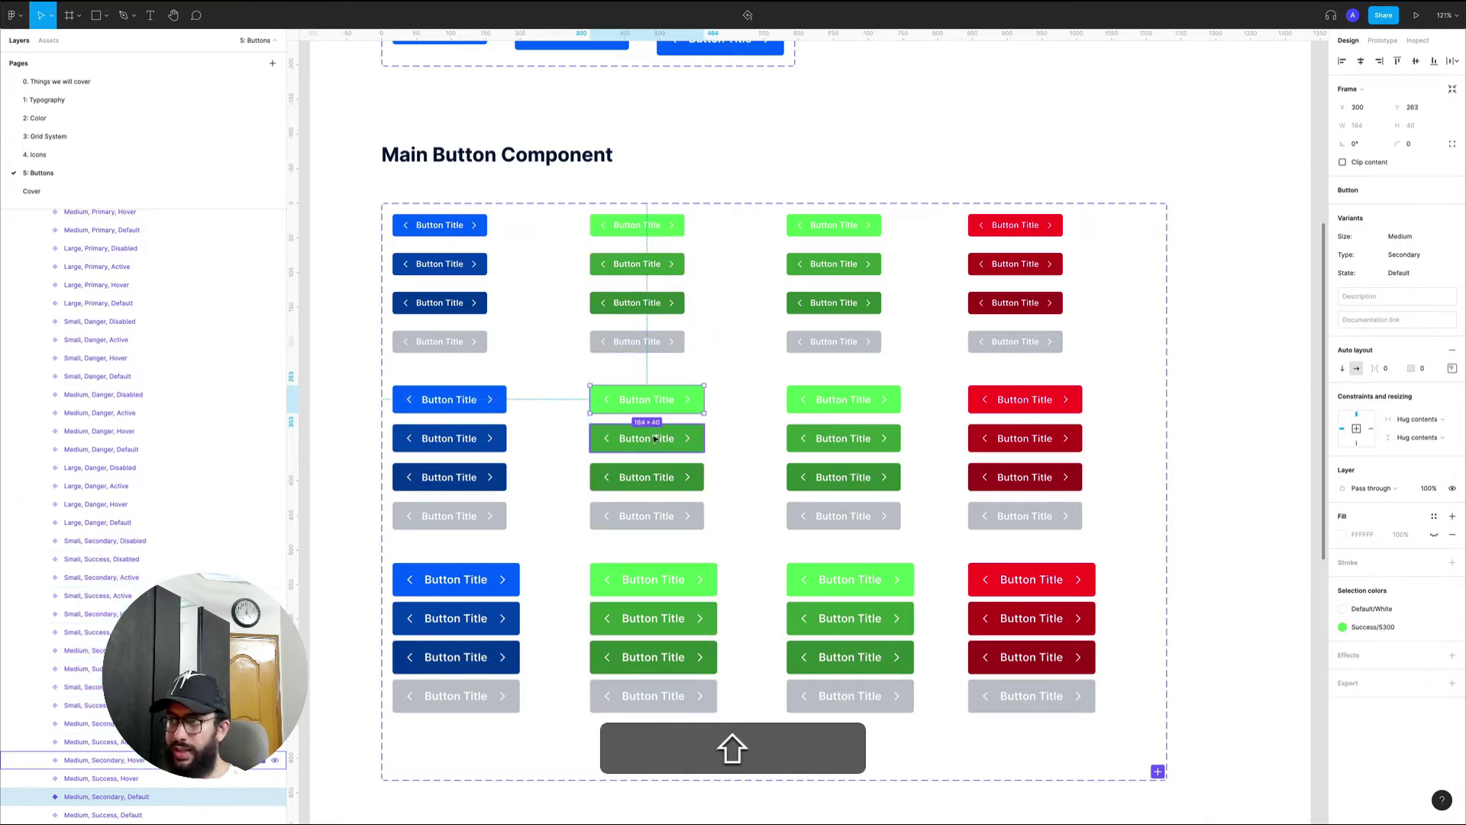
pyautogui.keyDown('shift'); pyautogui.click(654, 438); pyautogui.keyUp('shift')
pyautogui.keyDown('shift'); pyautogui.click(654, 476); pyautogui.keyUp('shift')
pyautogui.keyDown('shift'); pyautogui.click(651, 515); pyautogui.keyUp('shift')
pyautogui.keyDown('shift'); pyautogui.click(649, 579); pyautogui.keyUp('shift')
pyautogui.keyDown('shift'); pyautogui.click(649, 617); pyautogui.keyUp('shift')
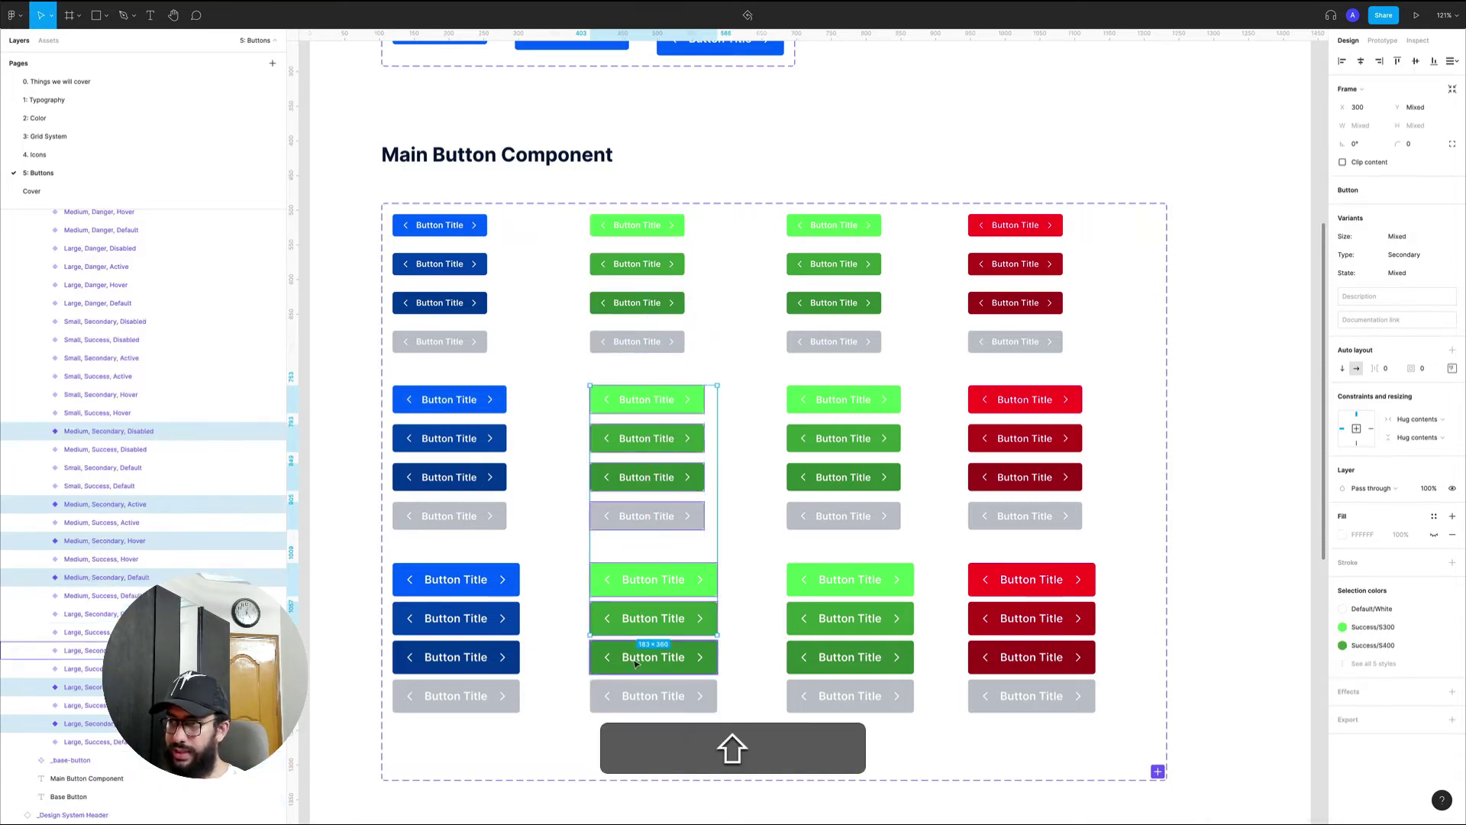
pyautogui.keyDown('shift'); pyautogui.click(649, 657); pyautogui.keyUp('shift')
pyautogui.keyDown('shift'); pyautogui.click(645, 696); pyautogui.keyUp('shift')
pyautogui.press('shift+super+x')
# - Try the Default/White color style as the fill of the small default Secondary button, and undo that fill change
pyautogui.tripleClick(634, 228)
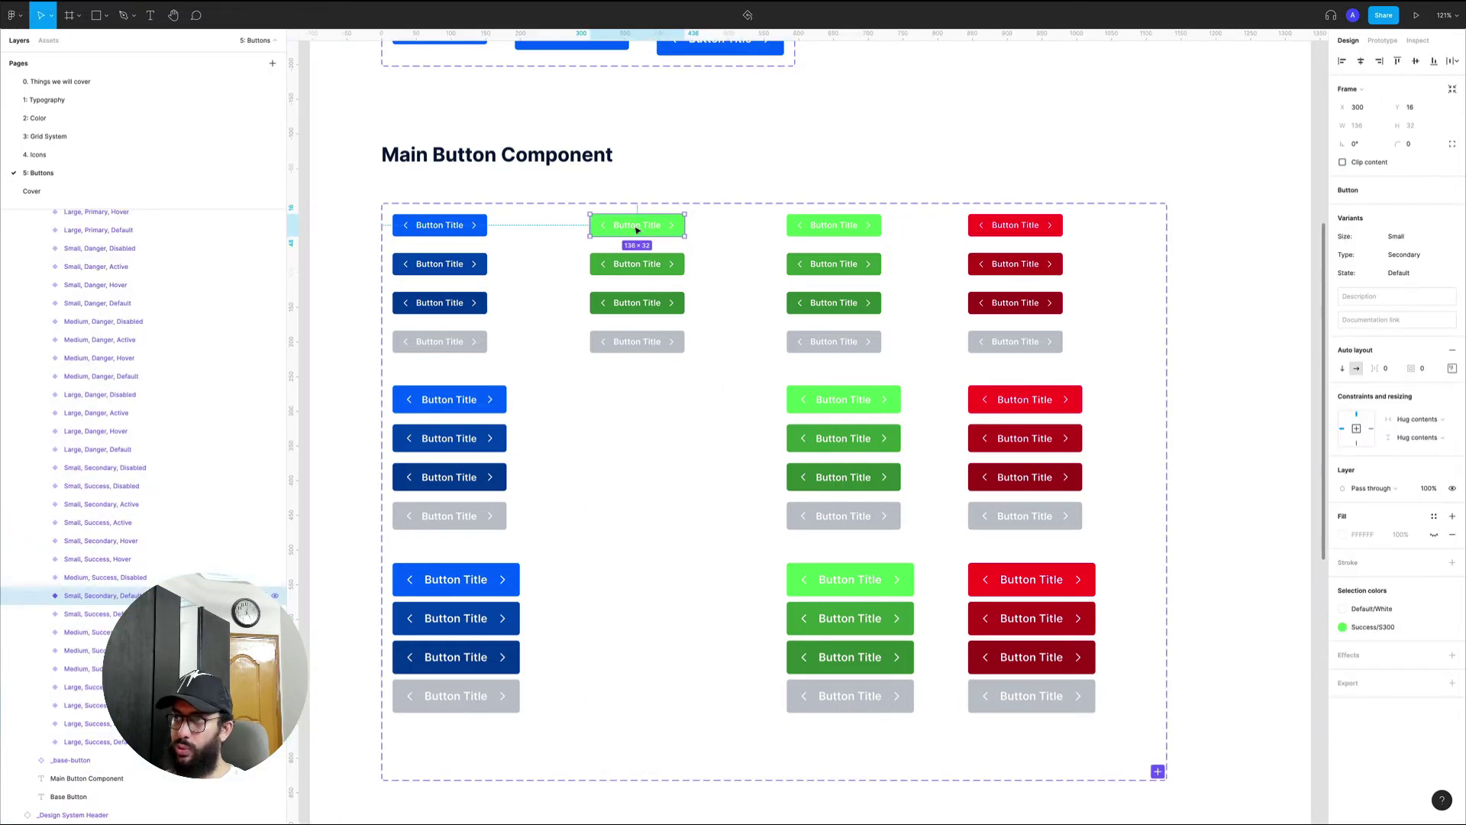
pyautogui.press('z')
pyautogui.click(634, 227)
pyautogui.press('space')
pyautogui.moveTo(647, 229); pyautogui.dragTo(664, 277)
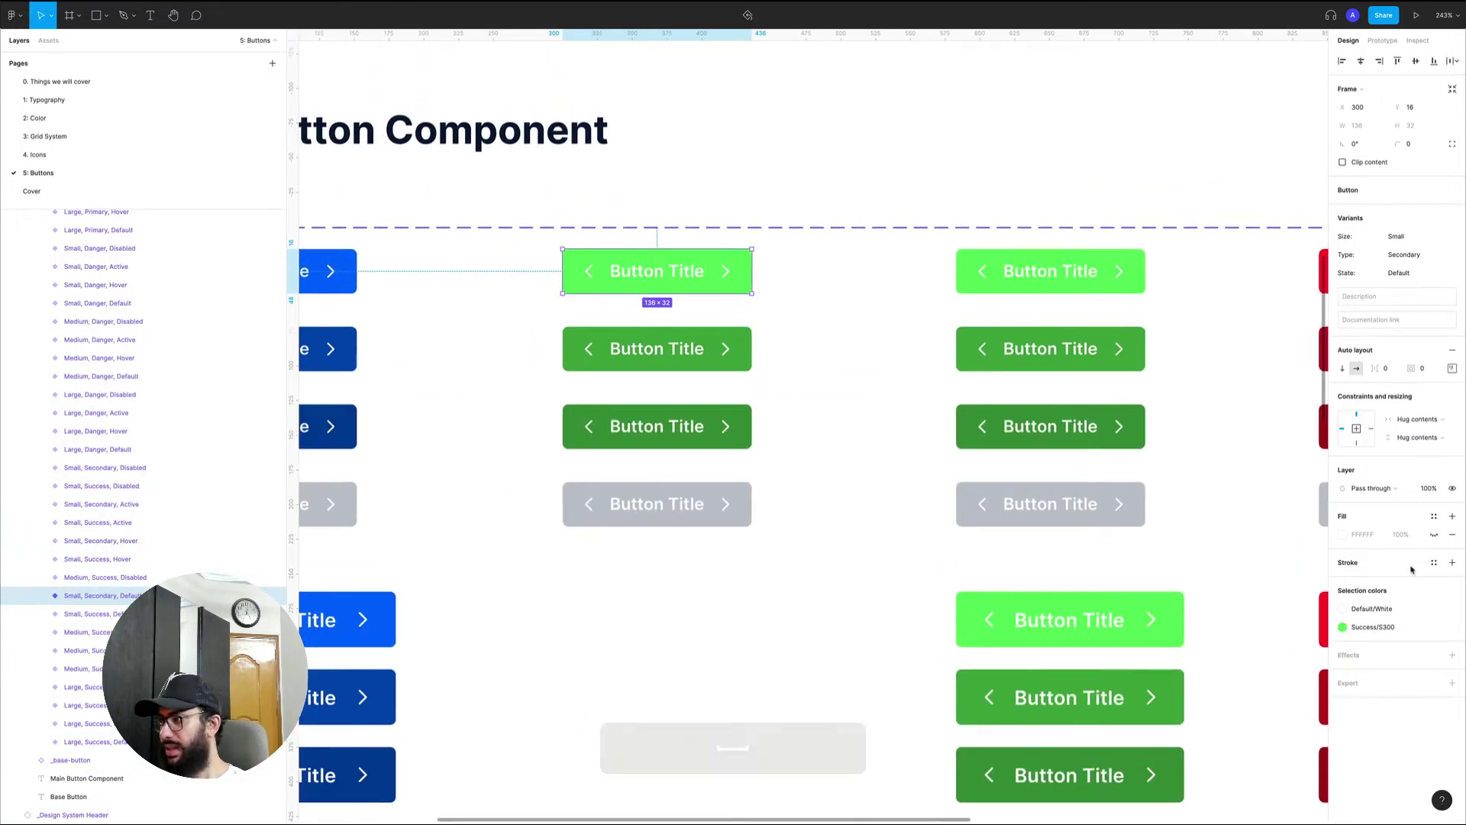
pyautogui.press('Return')
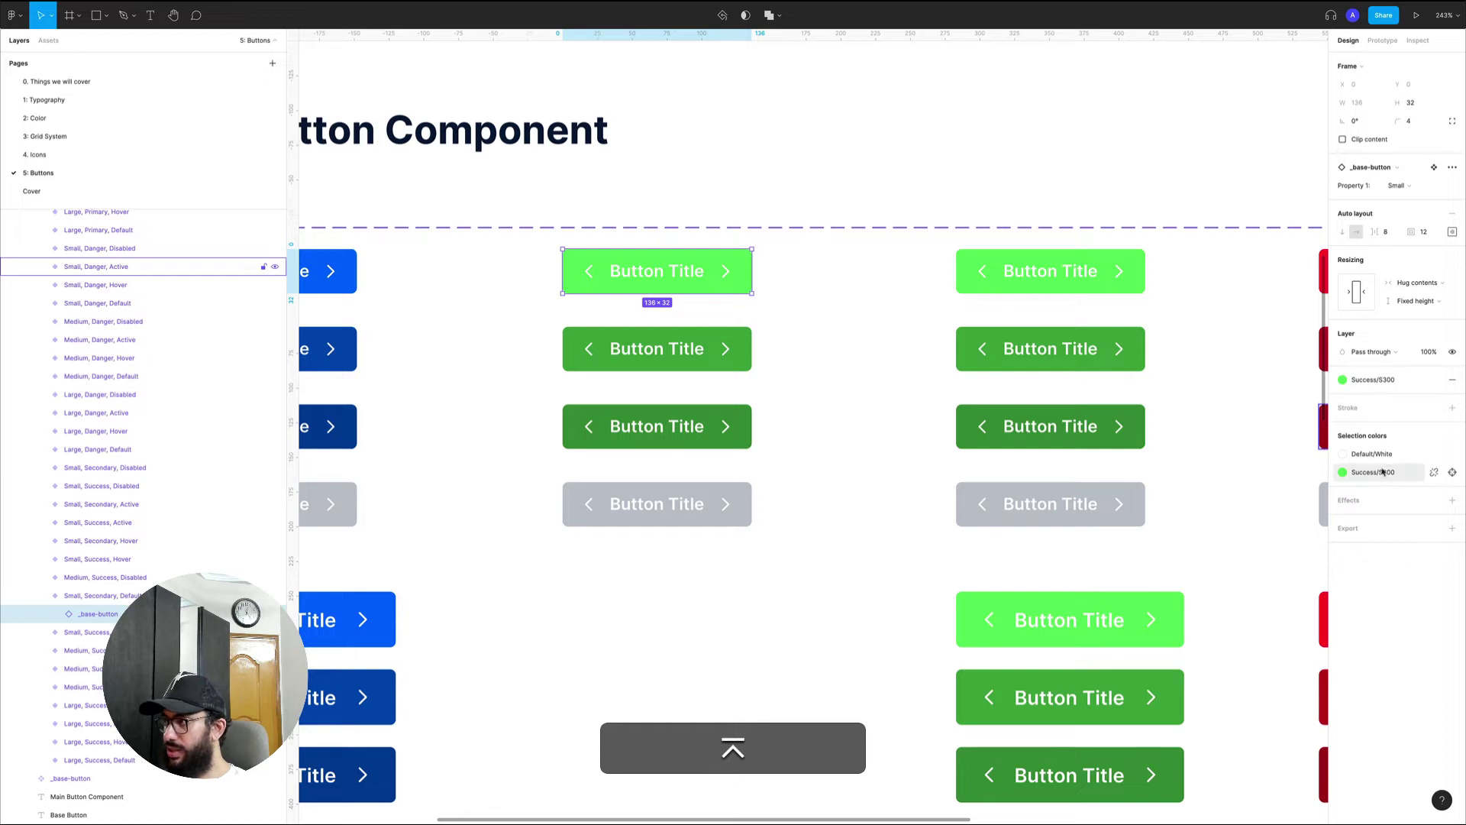
pyautogui.click(1373, 379)
pyautogui.write('w')
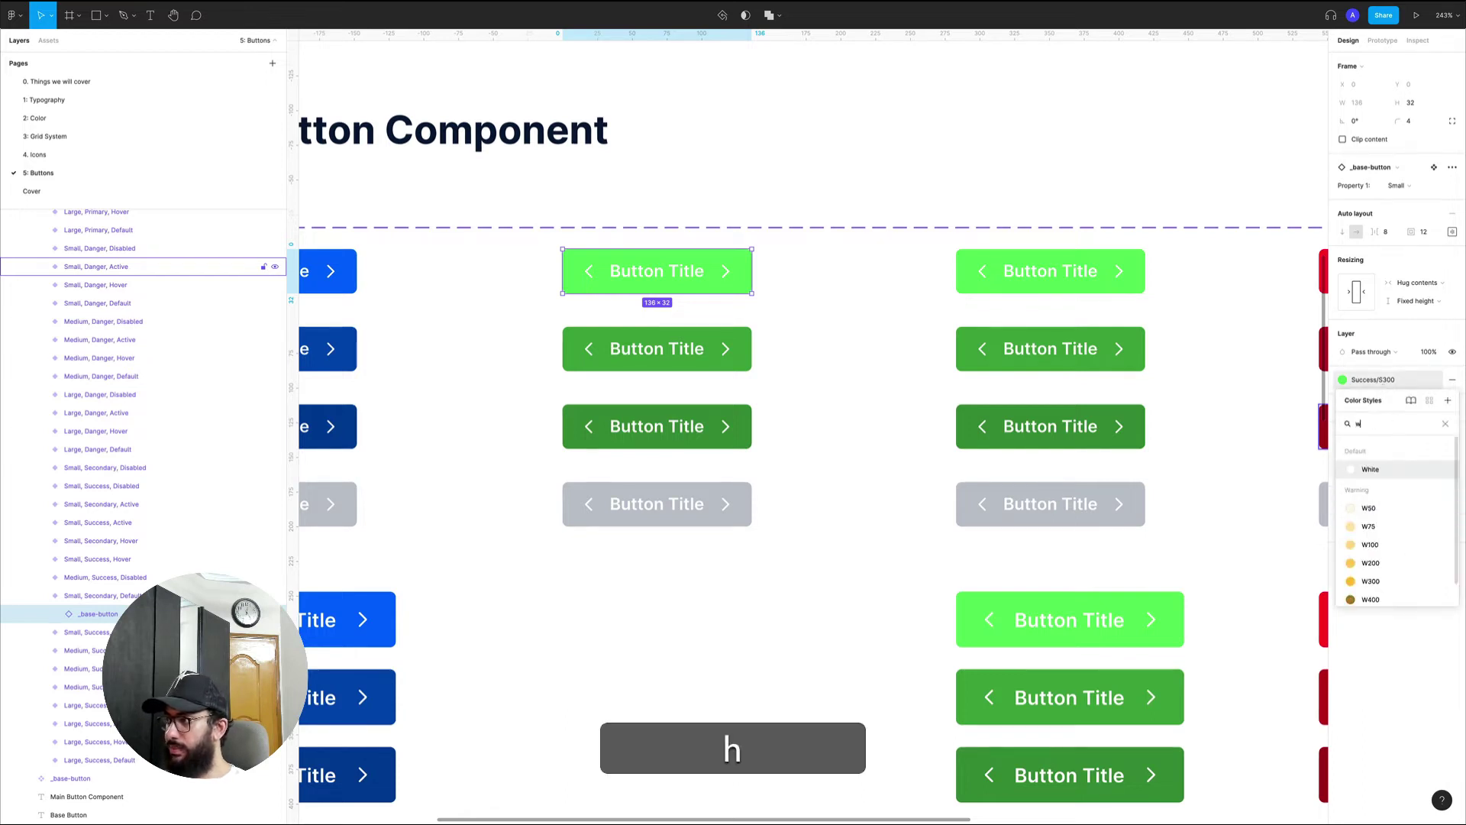
pyautogui.write('h')
pyautogui.press('Return')
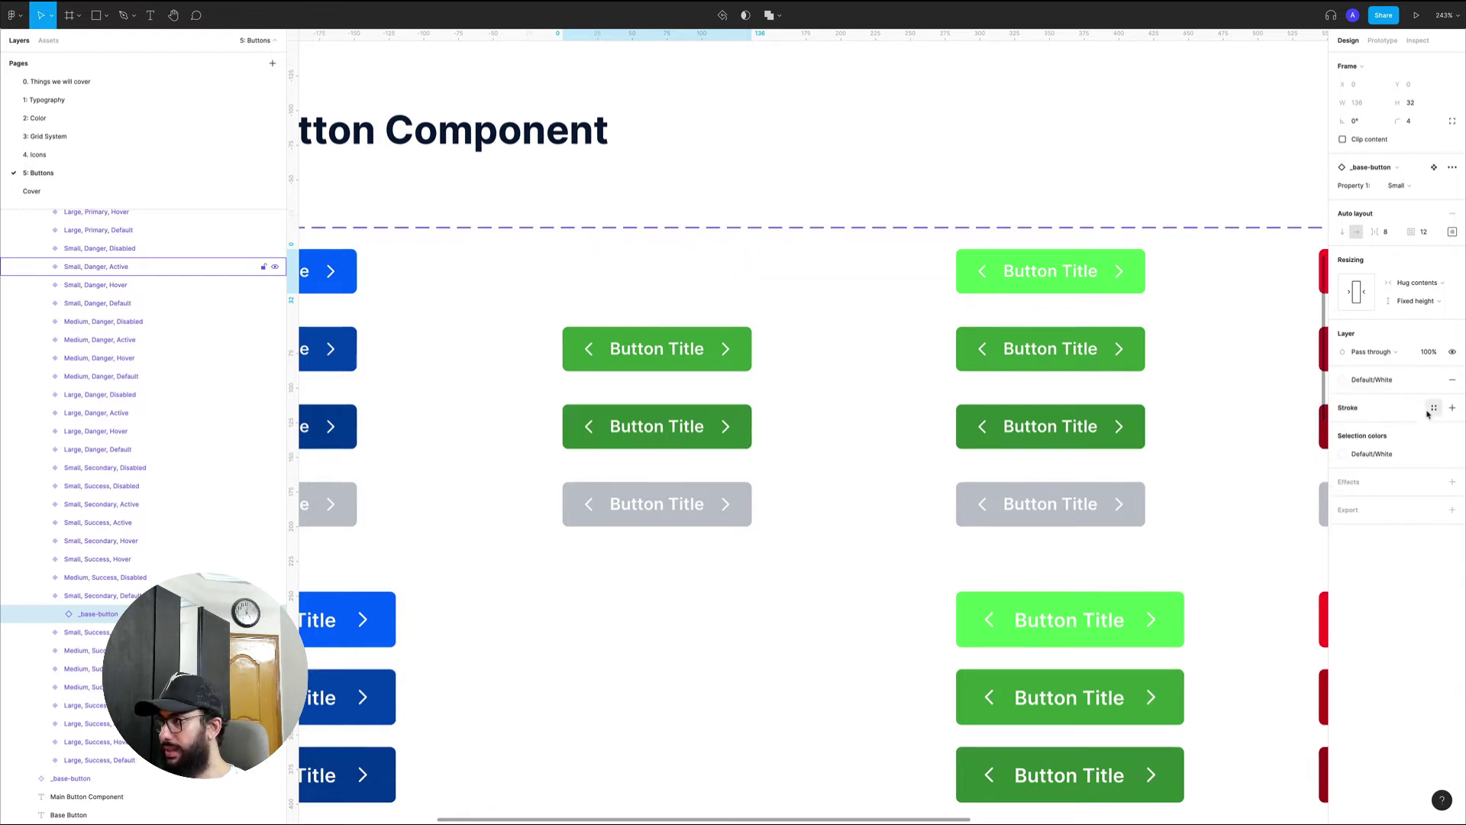
pyautogui.press('super+z')
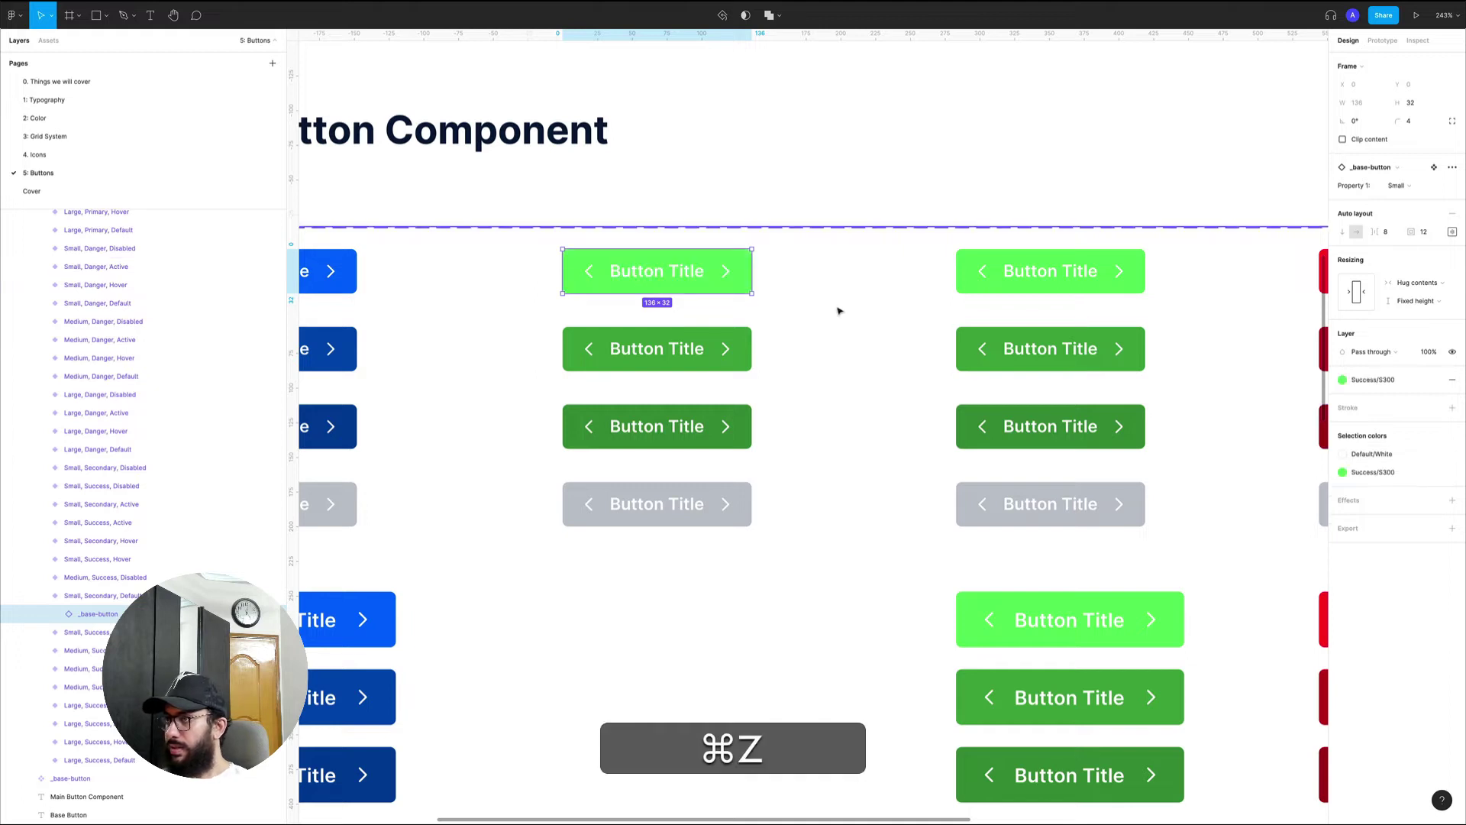
# - Recolor the title text and both chevron icons of the small default Secondary button with the Primary/P300 style
pyautogui.doubleClick(647, 277)
pyautogui.keyDown('shift'); pyautogui.click(593, 271); pyautogui.keyUp('shift')
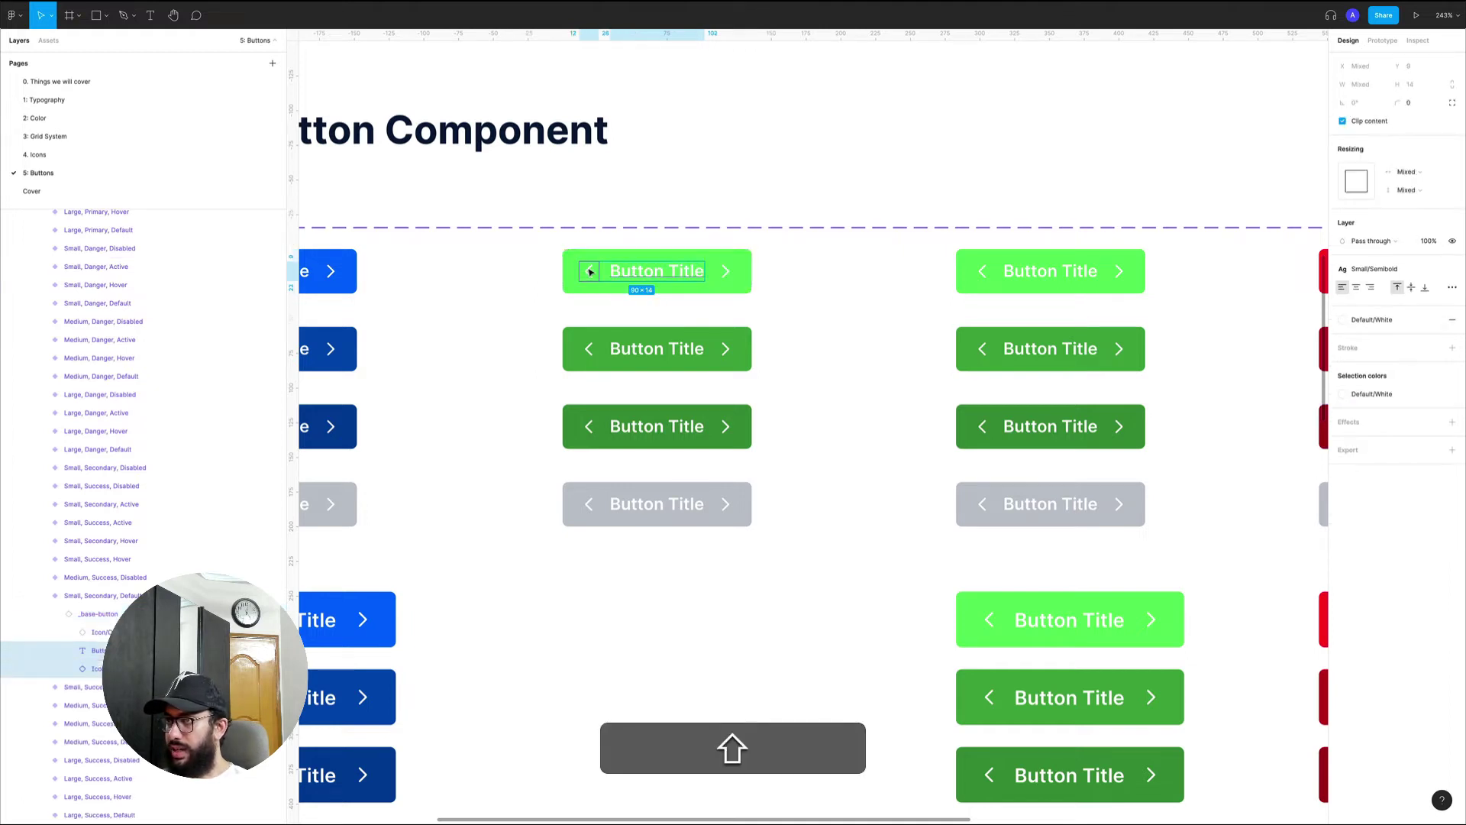
pyautogui.keyDown('shift'); pyautogui.click(726, 272); pyautogui.keyUp('shift')
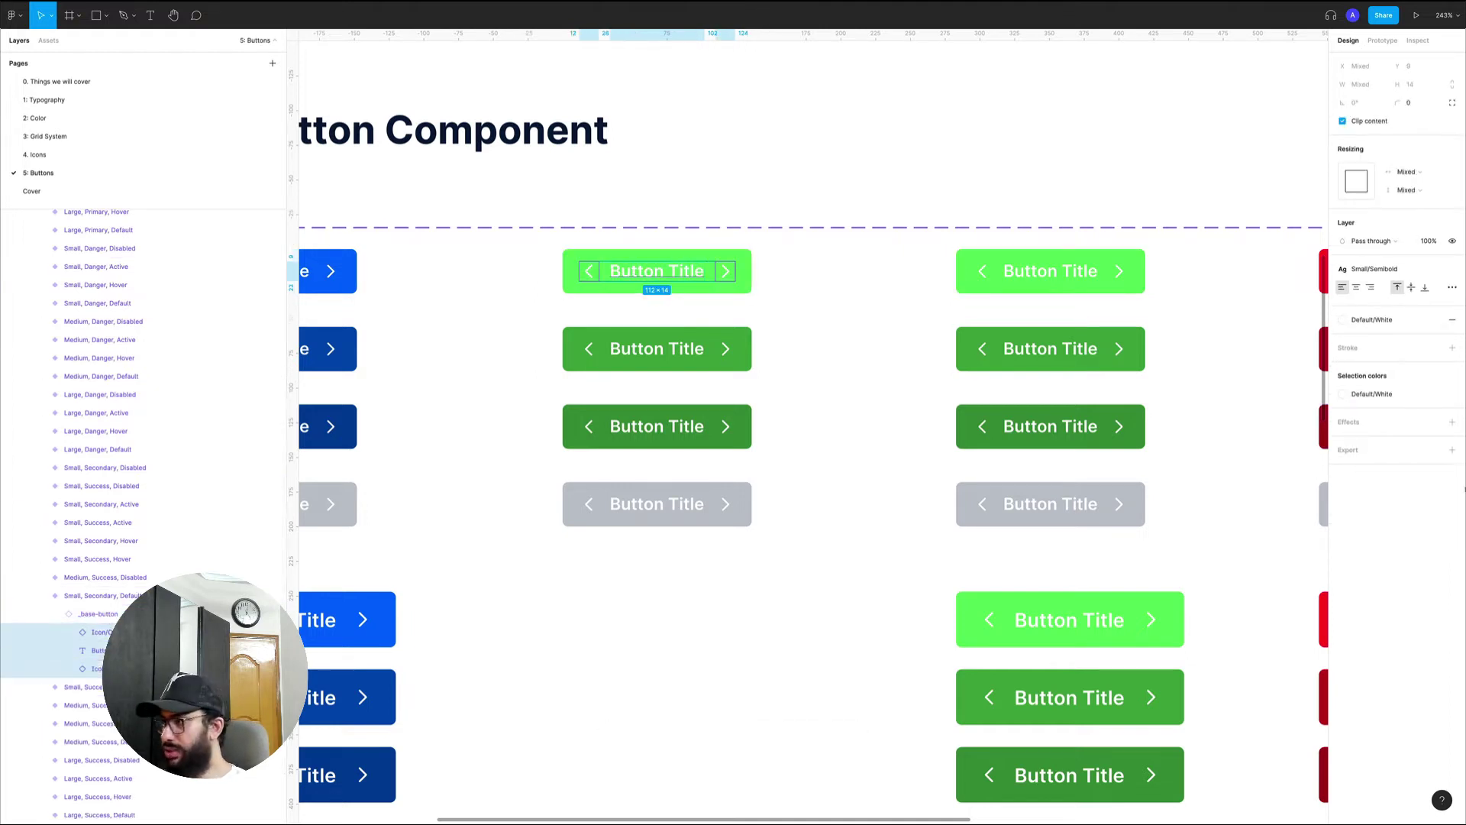
pyautogui.click(1387, 396)
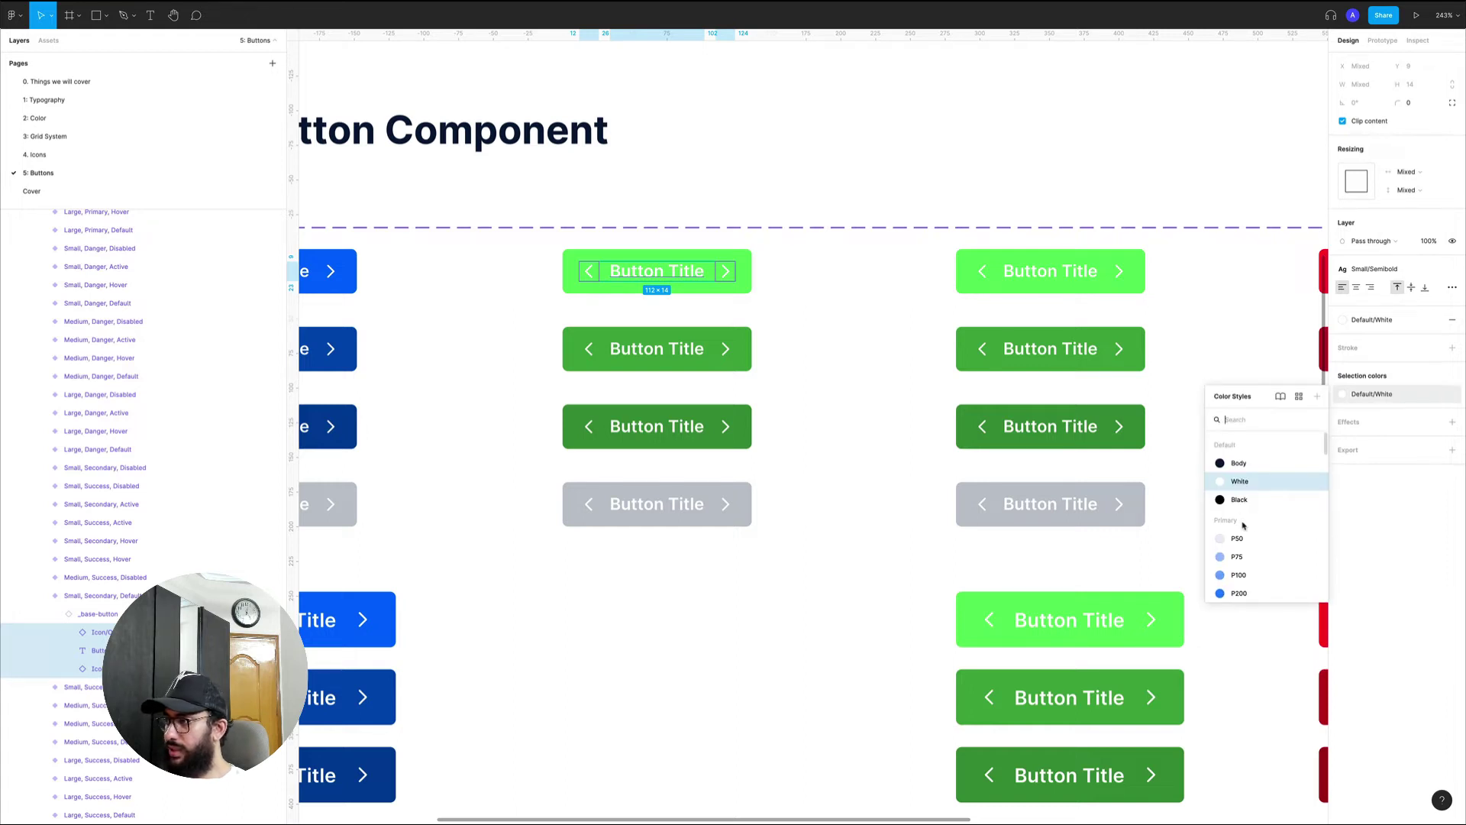
pyautogui.scroll(-2, 1245, 550)
pyautogui.click(1243, 577)
# - Give the small default Secondary button a Default/White fill and a Primary/P300 stroke
pyautogui.click(729, 258)
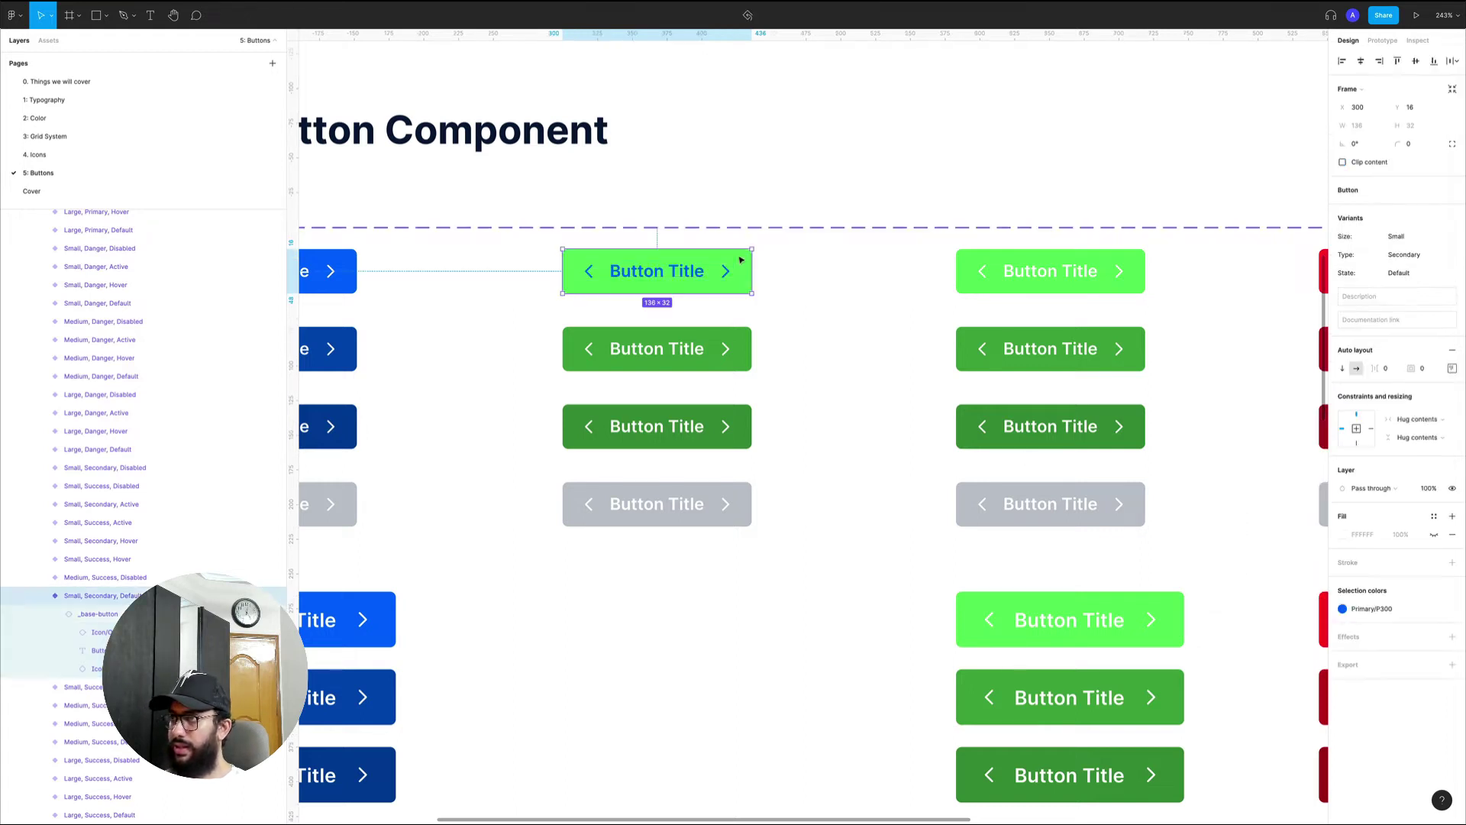
pyautogui.press('Return')
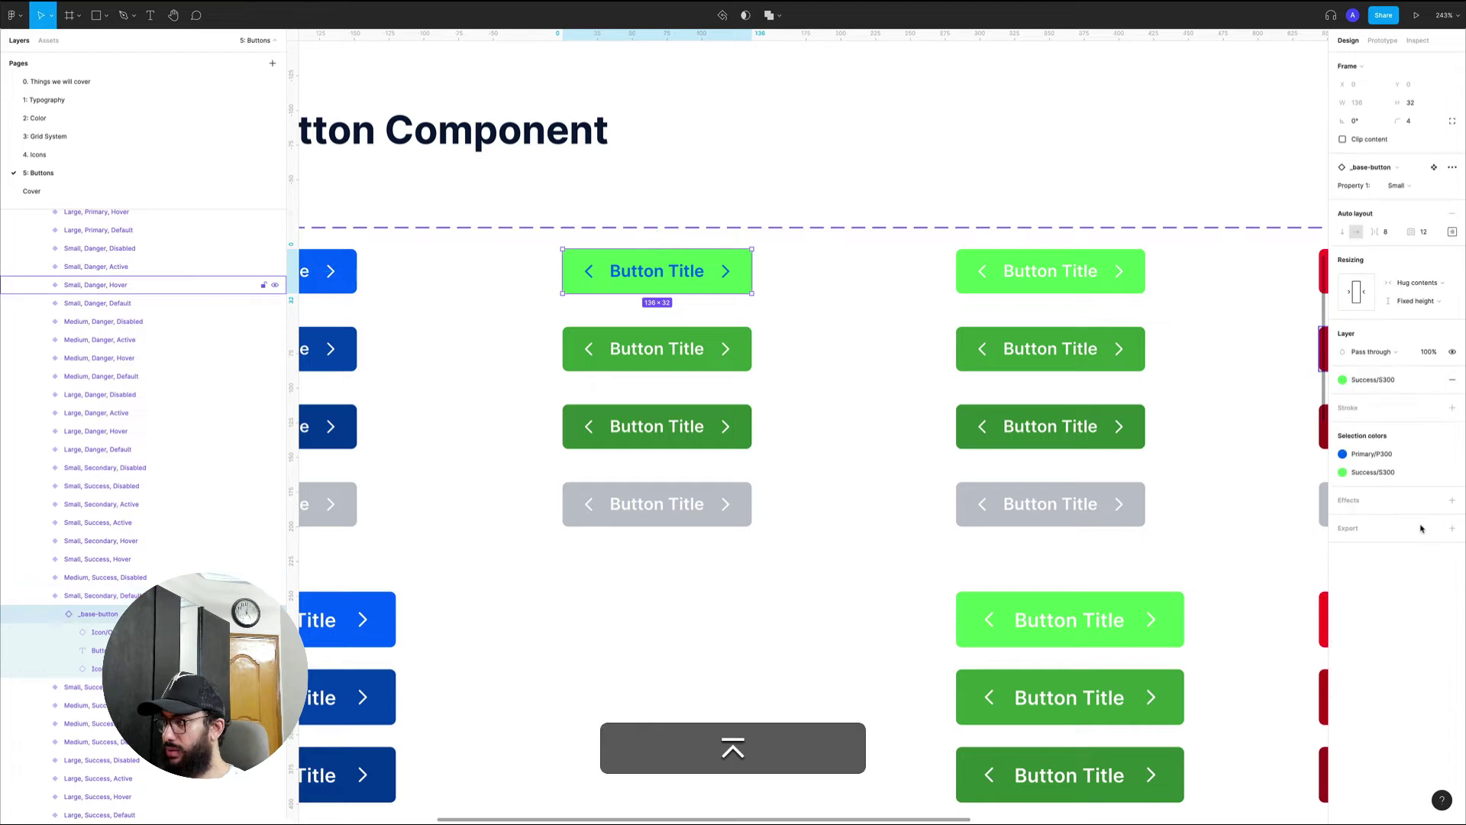
pyautogui.click(1382, 382)
pyautogui.write('wh')
pyautogui.press('Return')
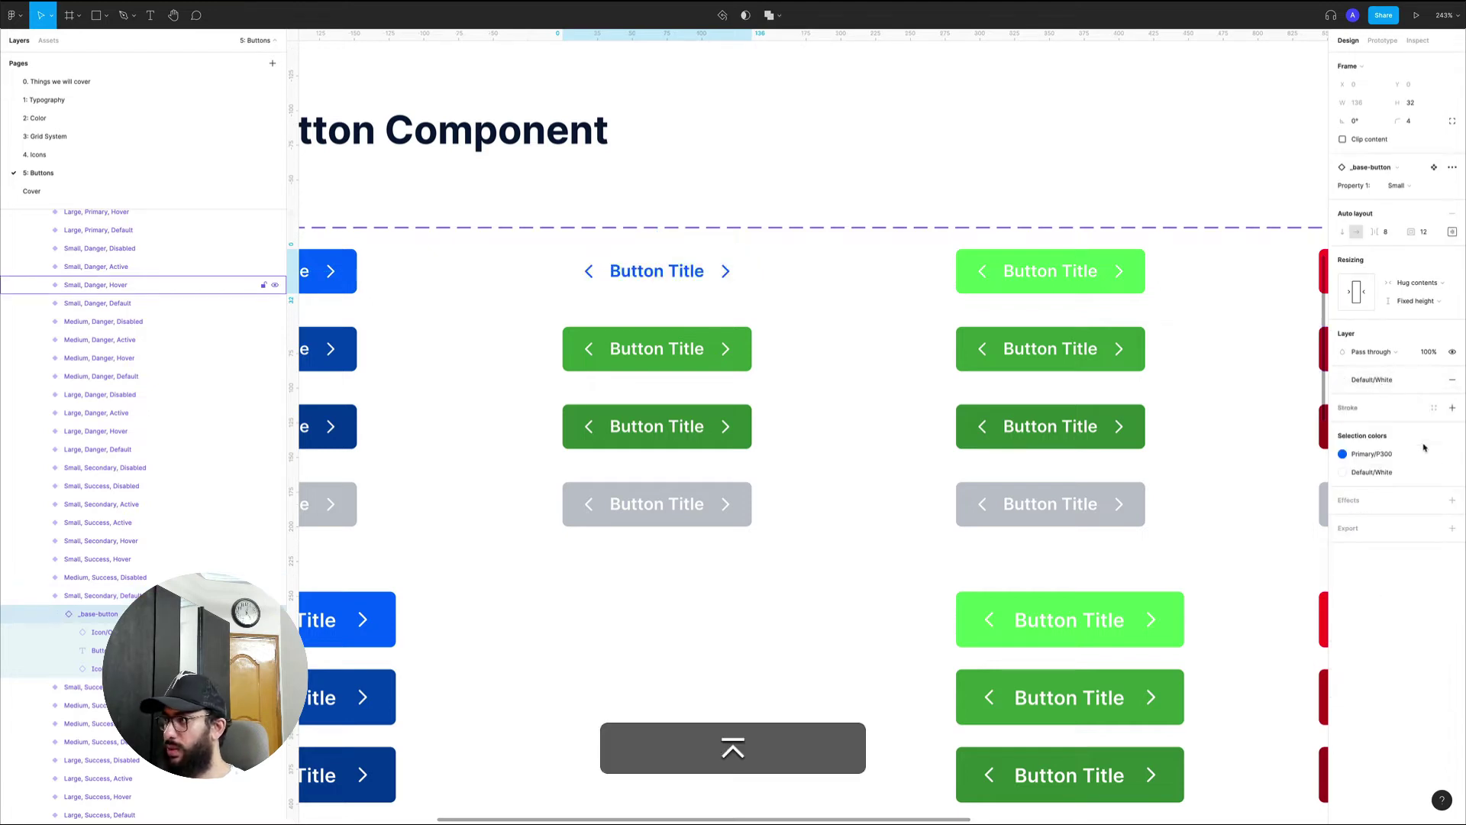
pyautogui.click(1434, 407)
pyautogui.write('300')
pyautogui.press('Return')
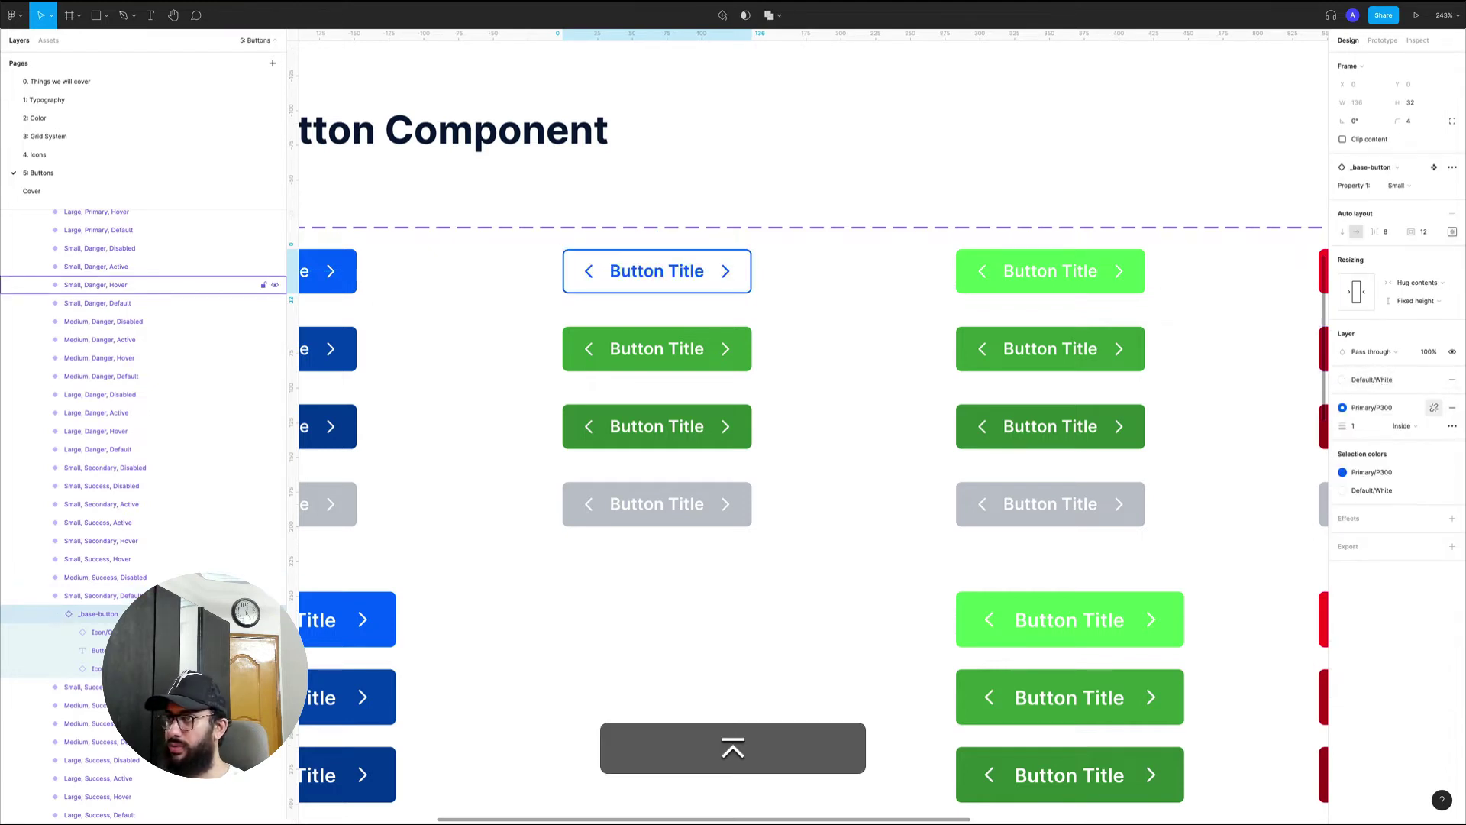
pyautogui.press('v')
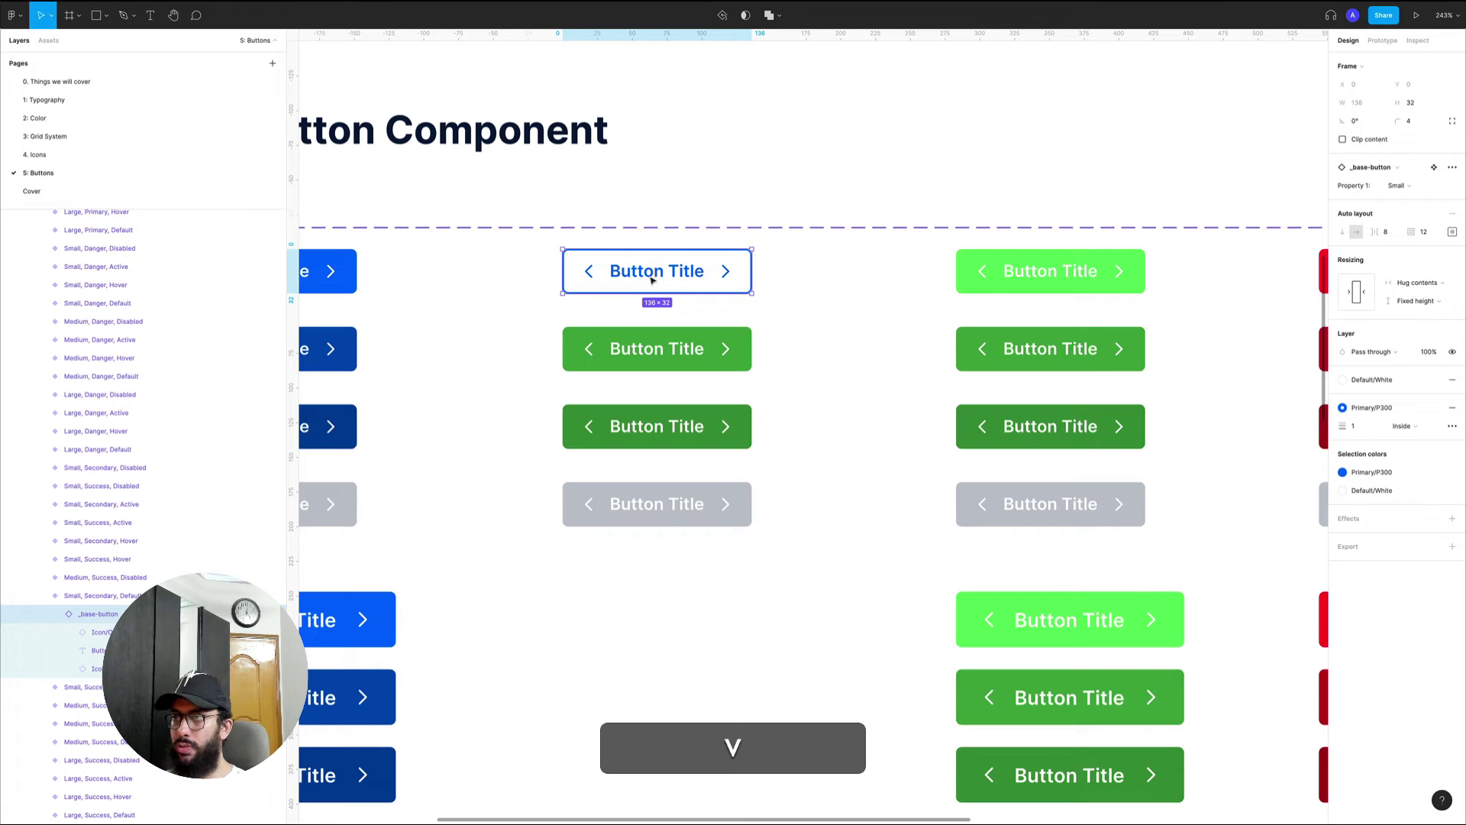
# - Copy the properties of the base button nested inside the small default Secondary variant
pyautogui.click(653, 346)
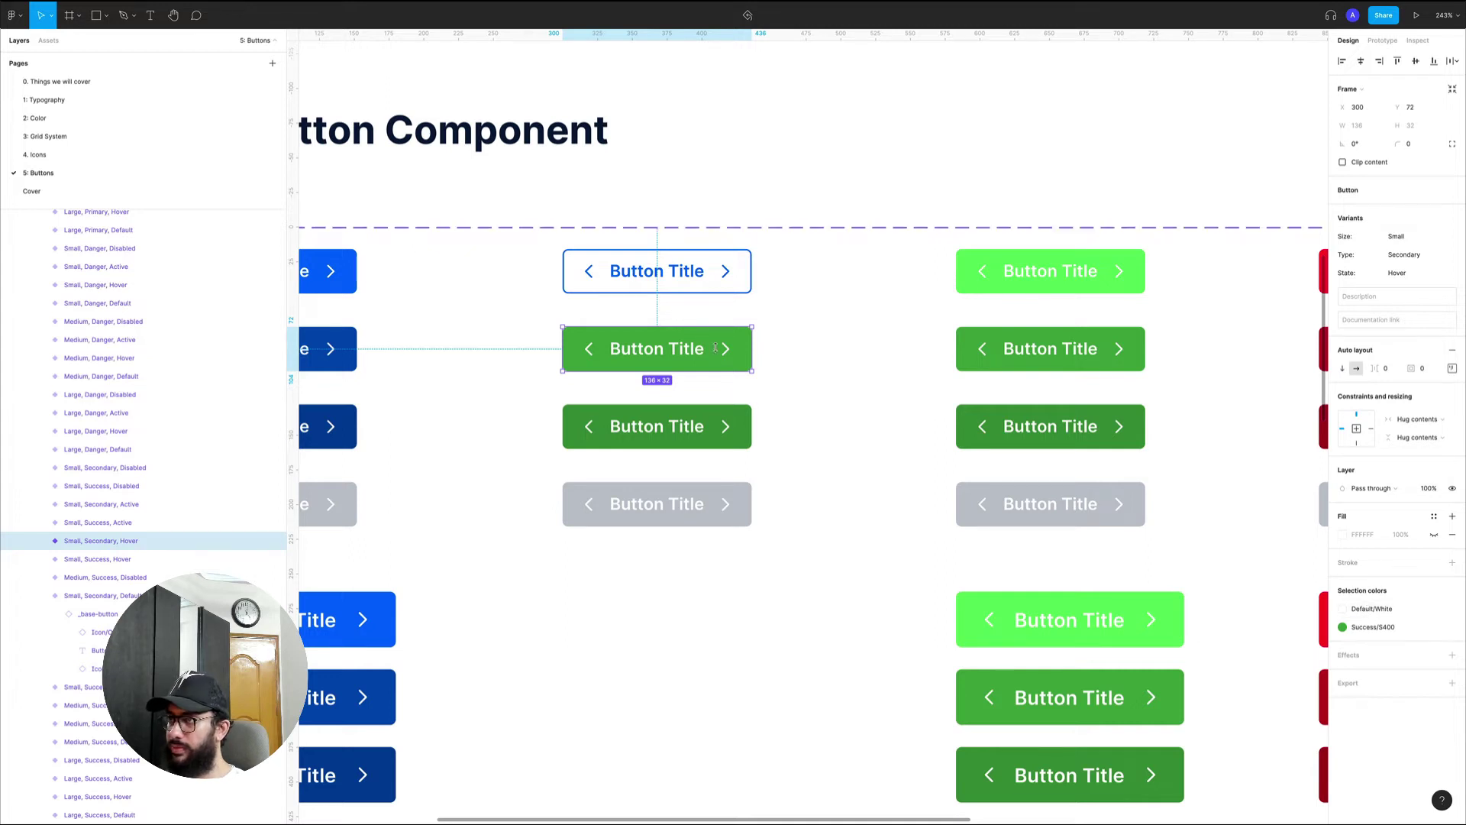
pyautogui.click(729, 276)
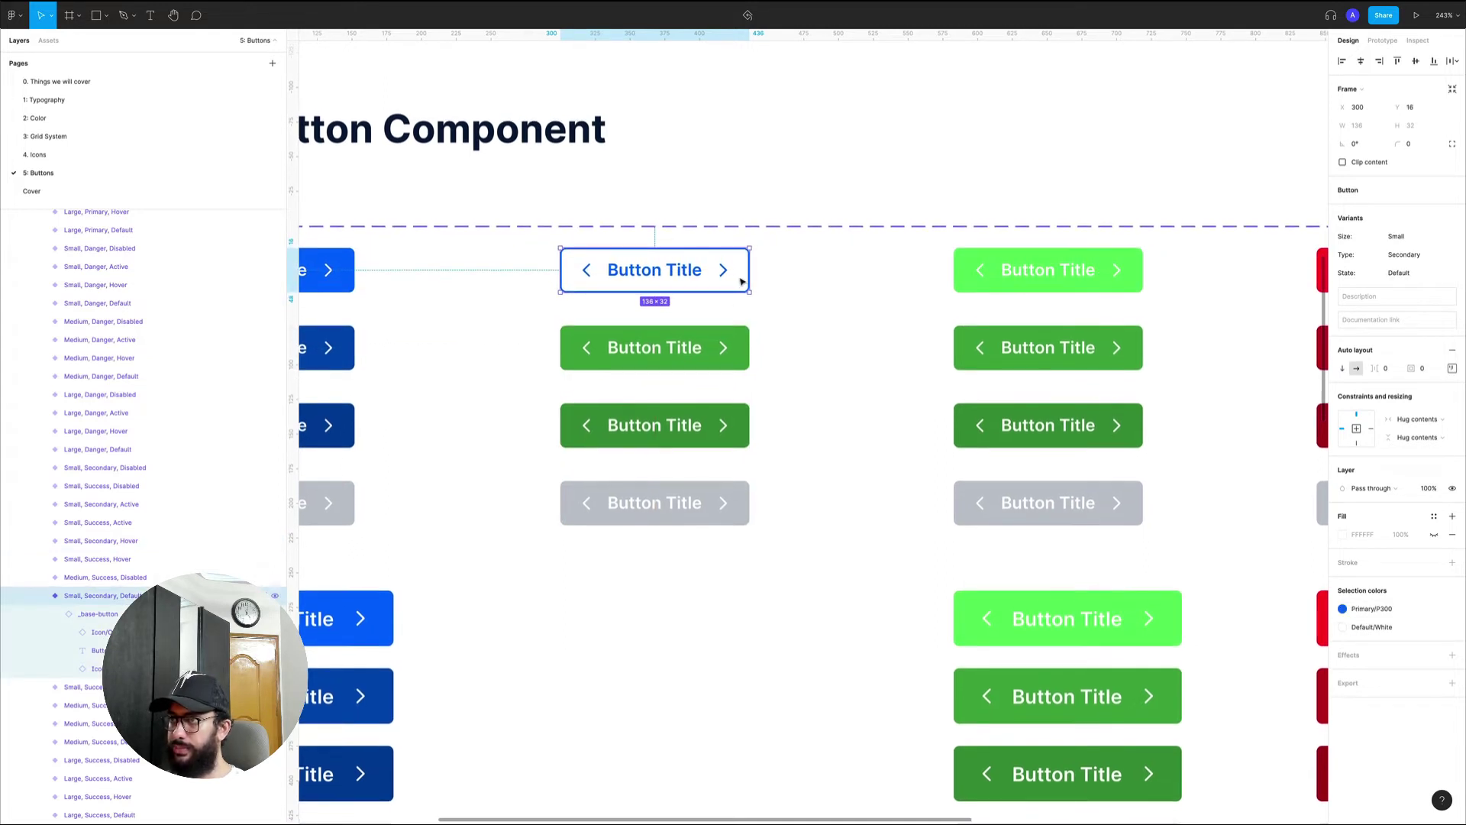
pyautogui.press('alt+super+c')
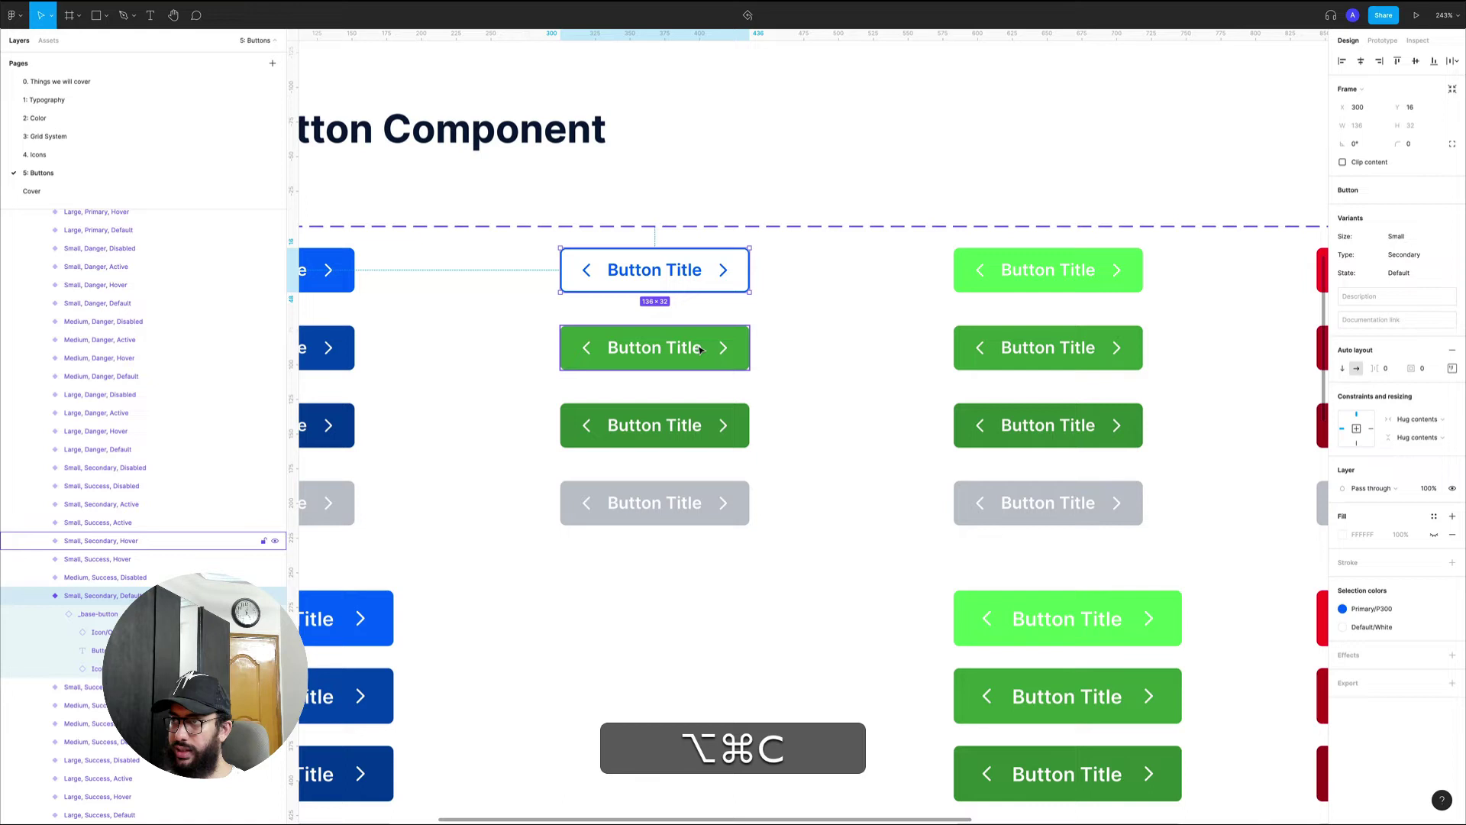
pyautogui.doubleClick(717, 269)
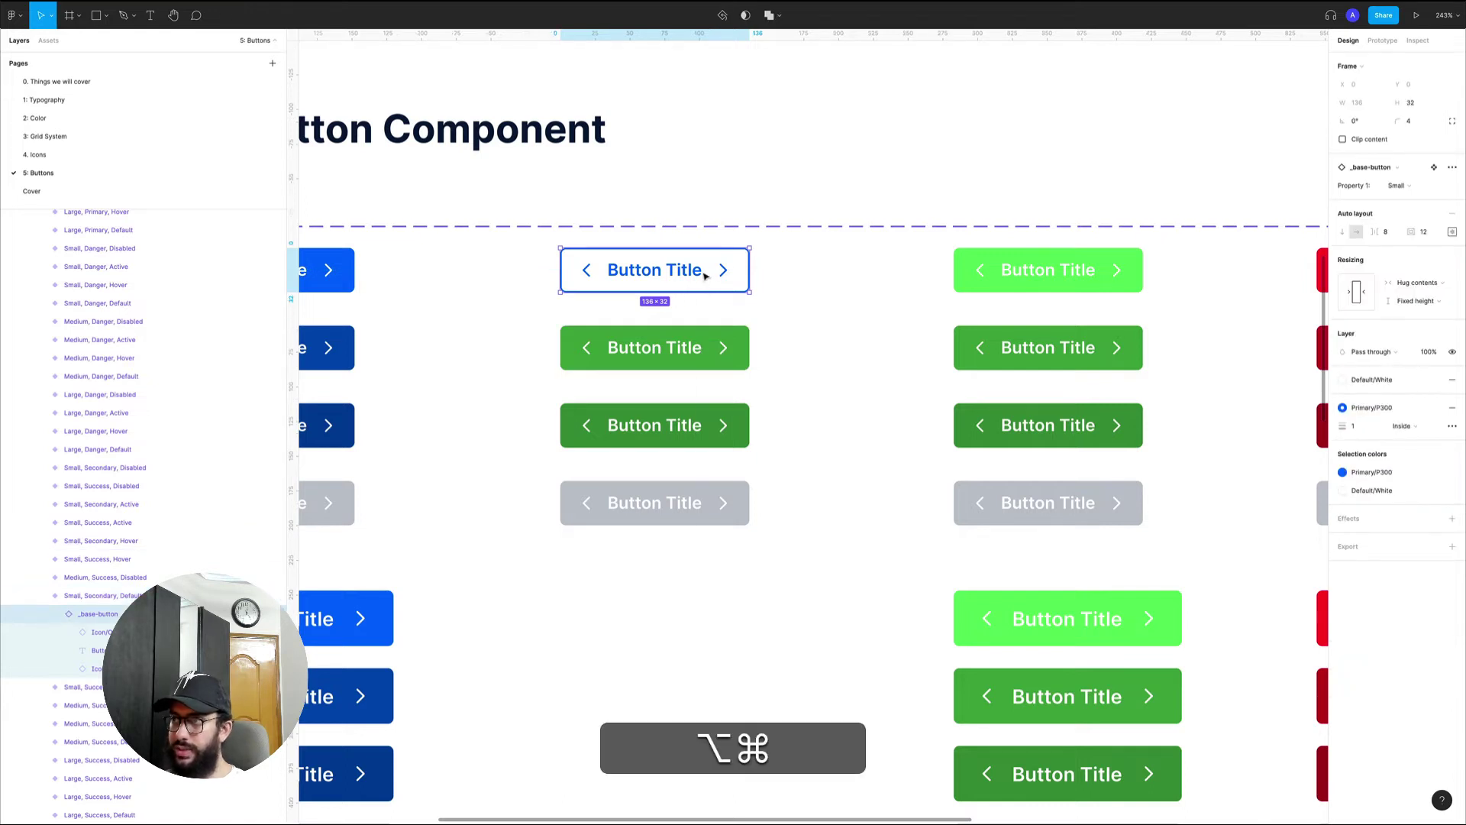
pyautogui.rightClick(700, 269)
pyautogui.press('Escape')
pyautogui.rightClick(700, 261)
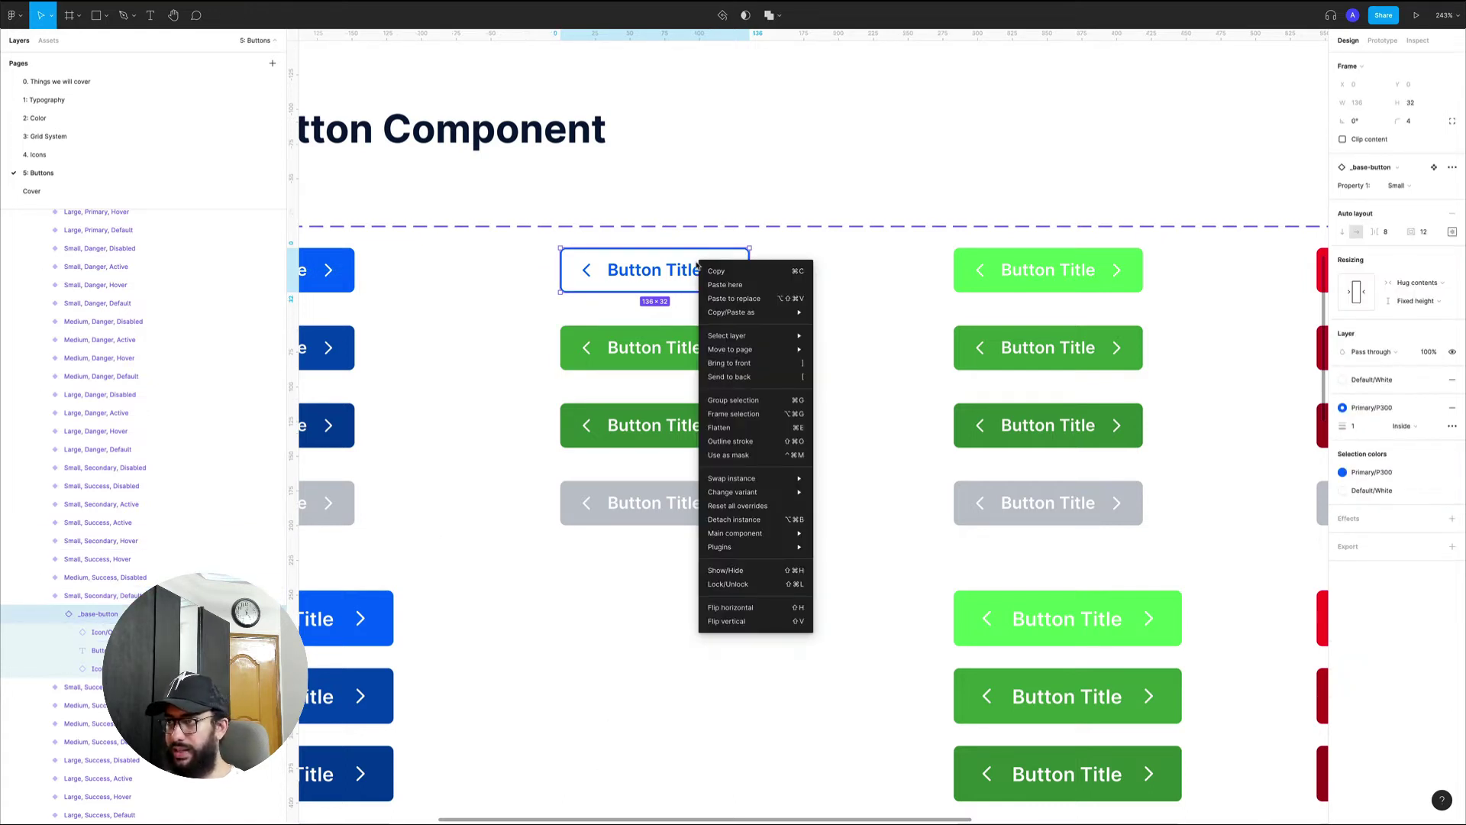
pyautogui.press('c')
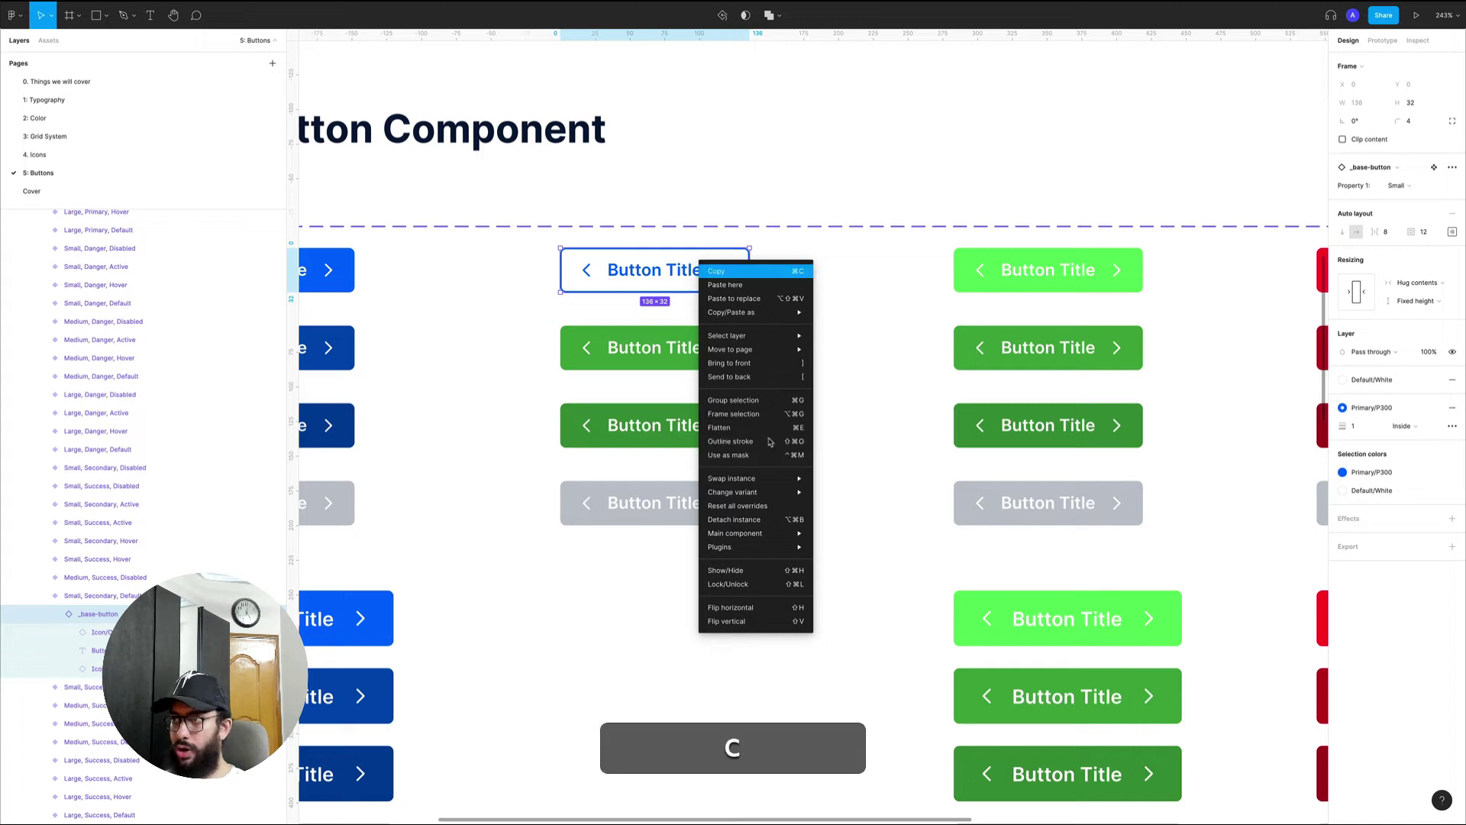
pyautogui.moveTo(781, 315)
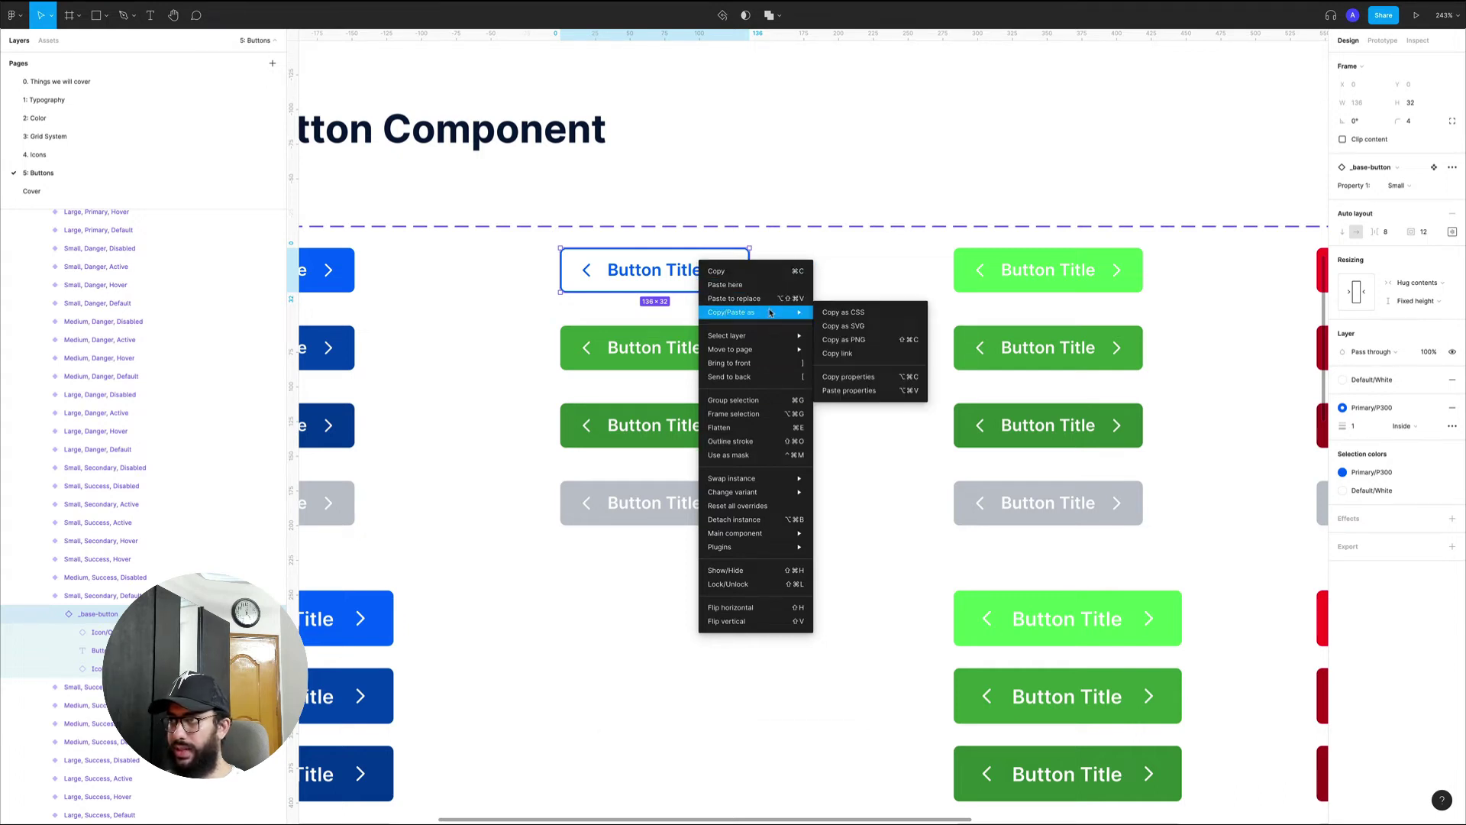
pyautogui.click(872, 382)
# - Paste the copied properties onto the base button nested inside the small Secondary Hover variant
pyautogui.click(697, 352)
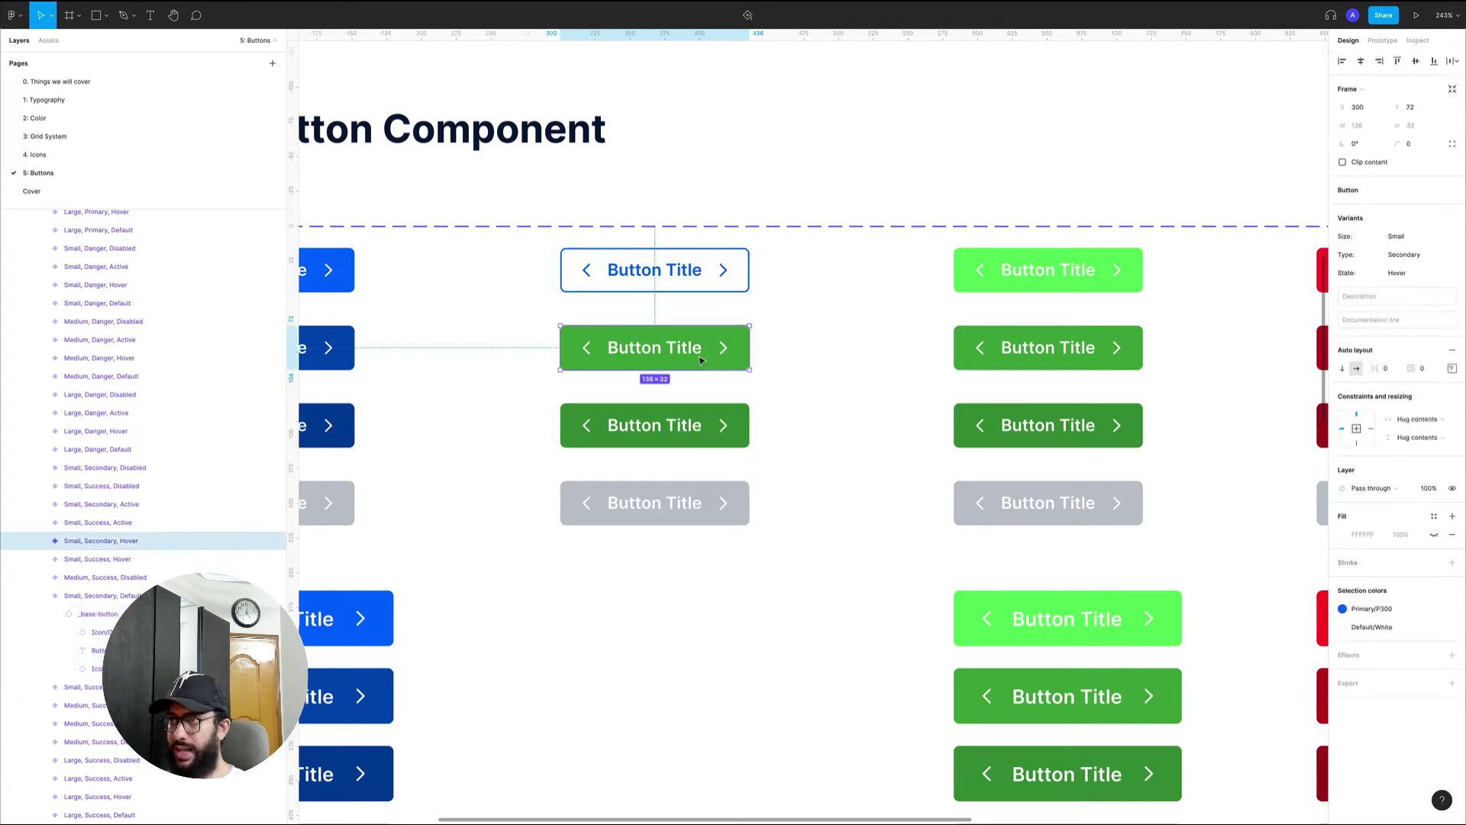
pyautogui.rightClick(699, 353)
pyautogui.moveTo(766, 405)
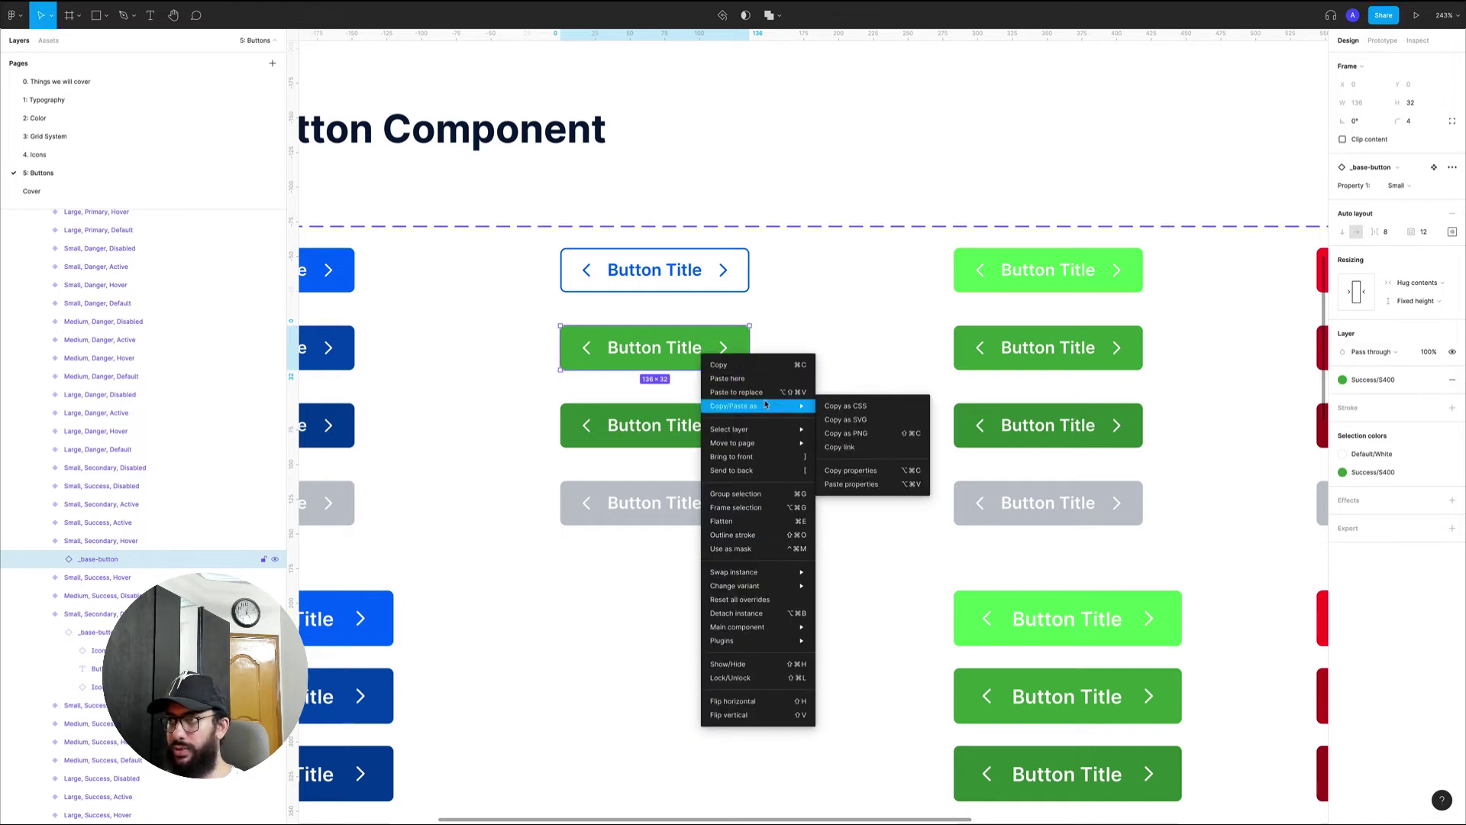
pyautogui.click(859, 484)
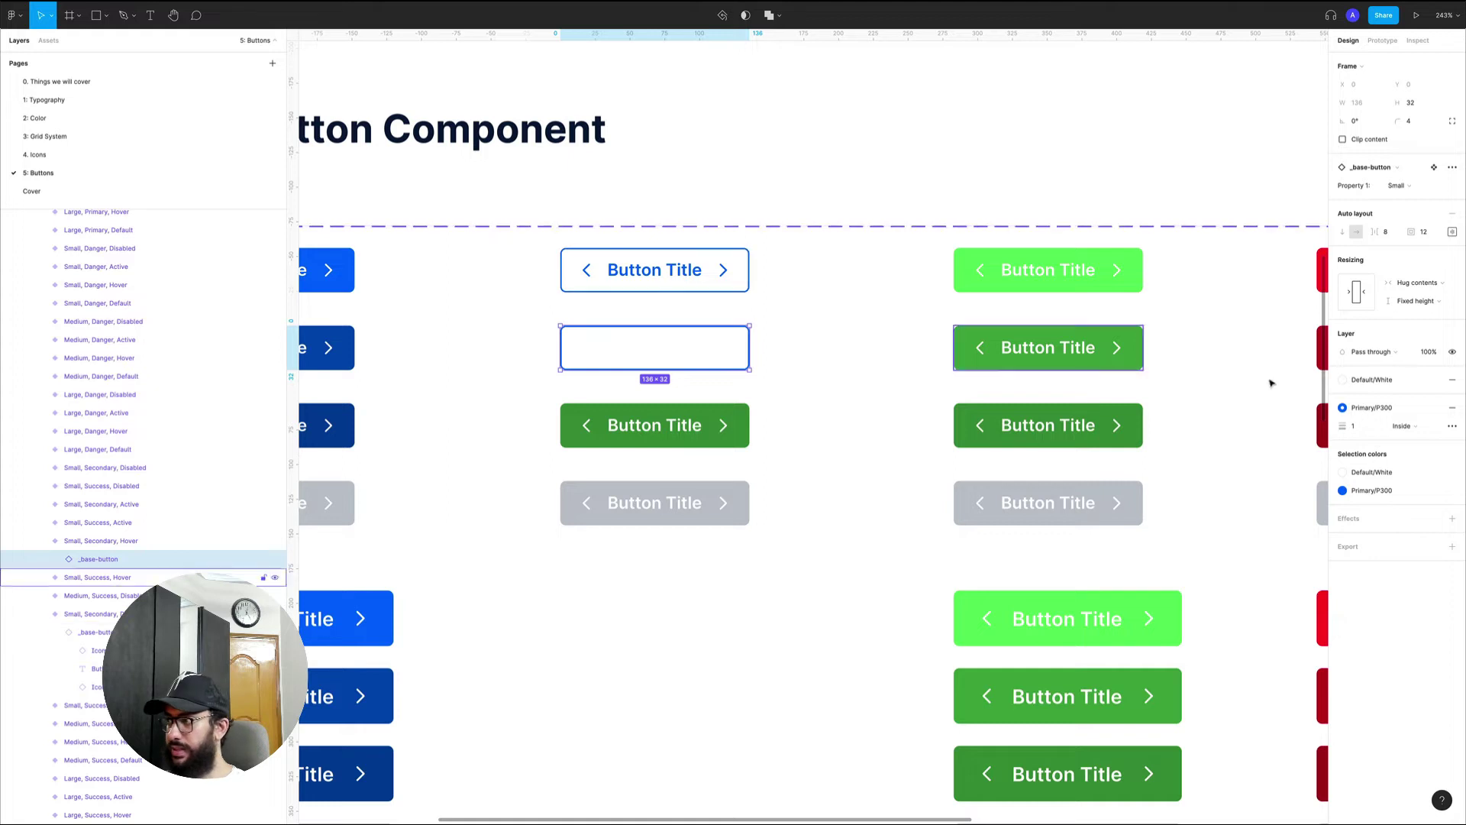
# - Recolor the title text and both chevron icons of the small Secondary Hover button with the Primary/P300 style
pyautogui.doubleClick(646, 348)
pyautogui.keyDown('shift'); pyautogui.click(719, 349); pyautogui.keyUp('shift')
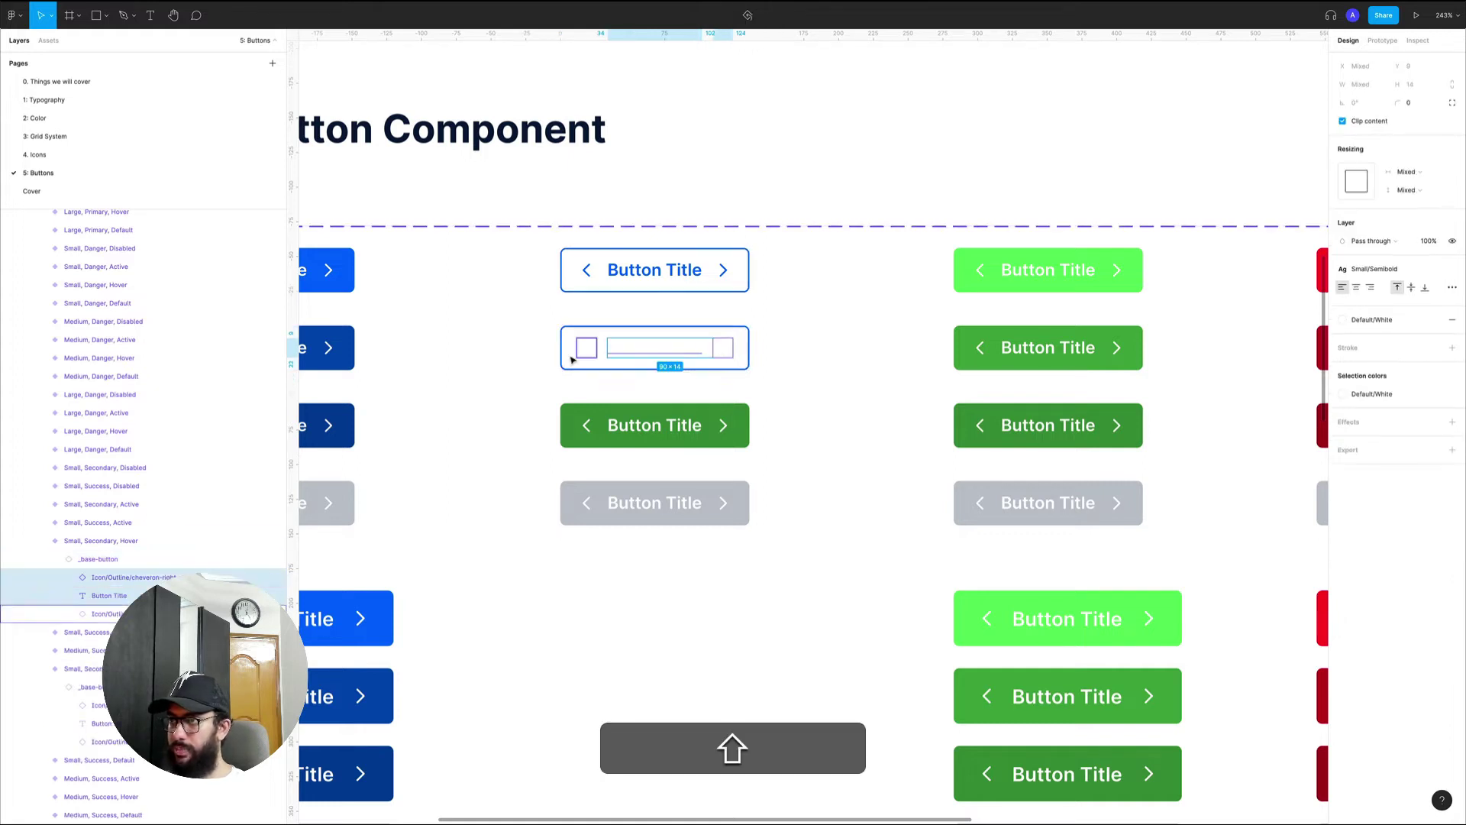
pyautogui.keyDown('shift'); pyautogui.click(585, 353); pyautogui.keyUp('shift')
pyautogui.click(1434, 394)
pyautogui.write('p3')
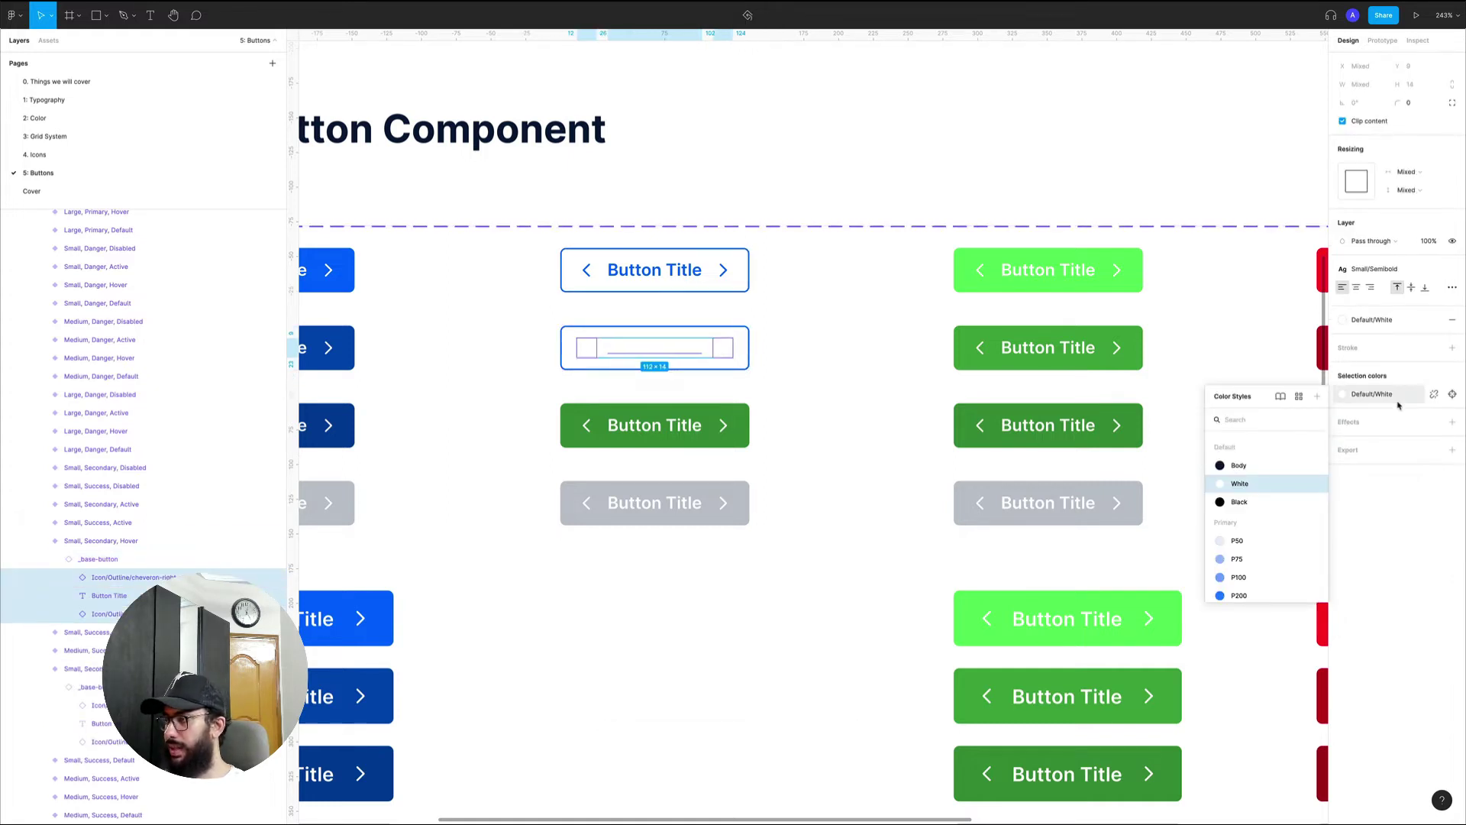
pyautogui.press('Return')
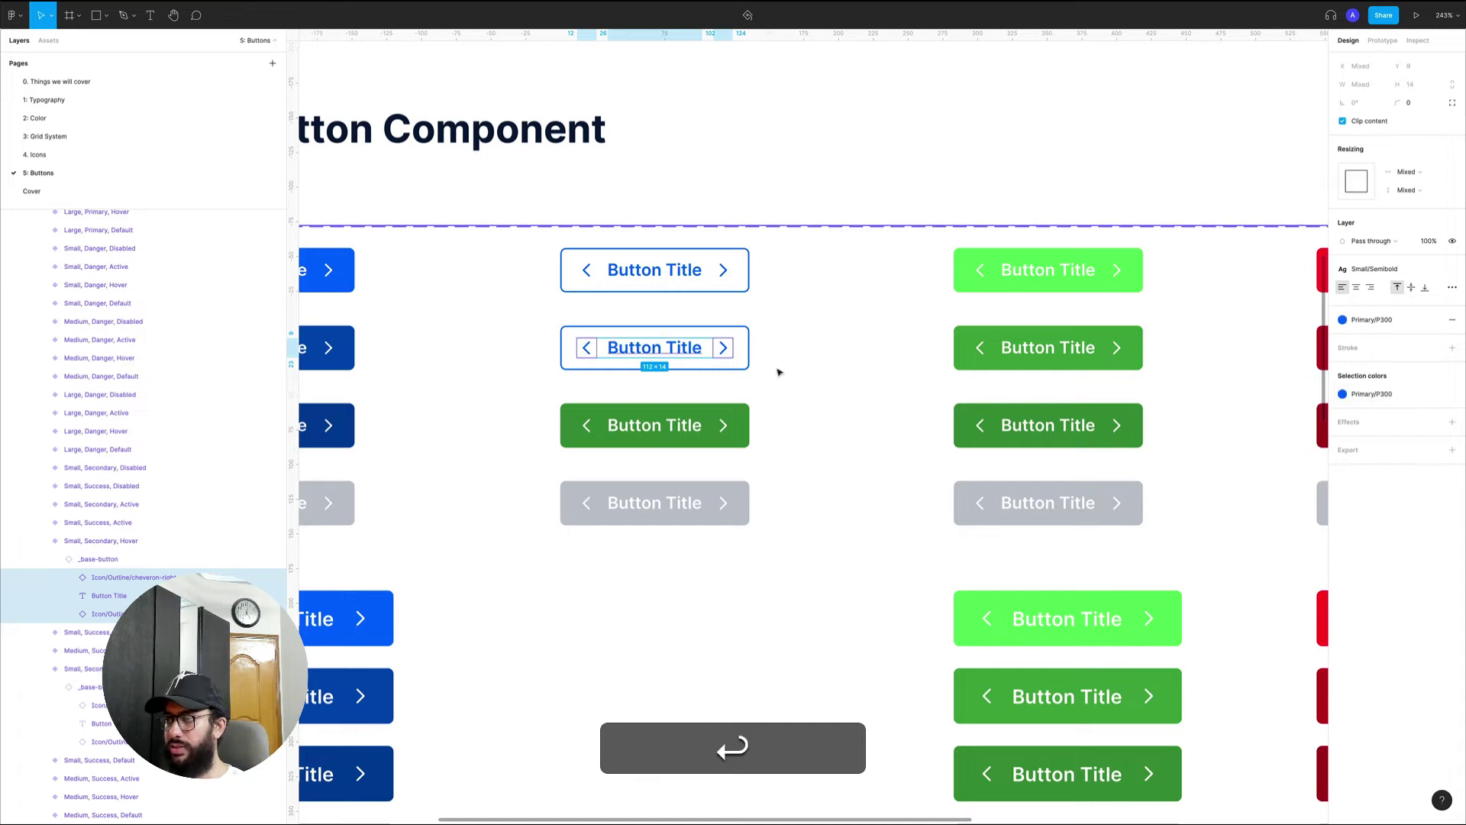
# - Set the fill of the small Secondary Hover variant's base button to the Primary/P50 color style
pyautogui.press('Escape')
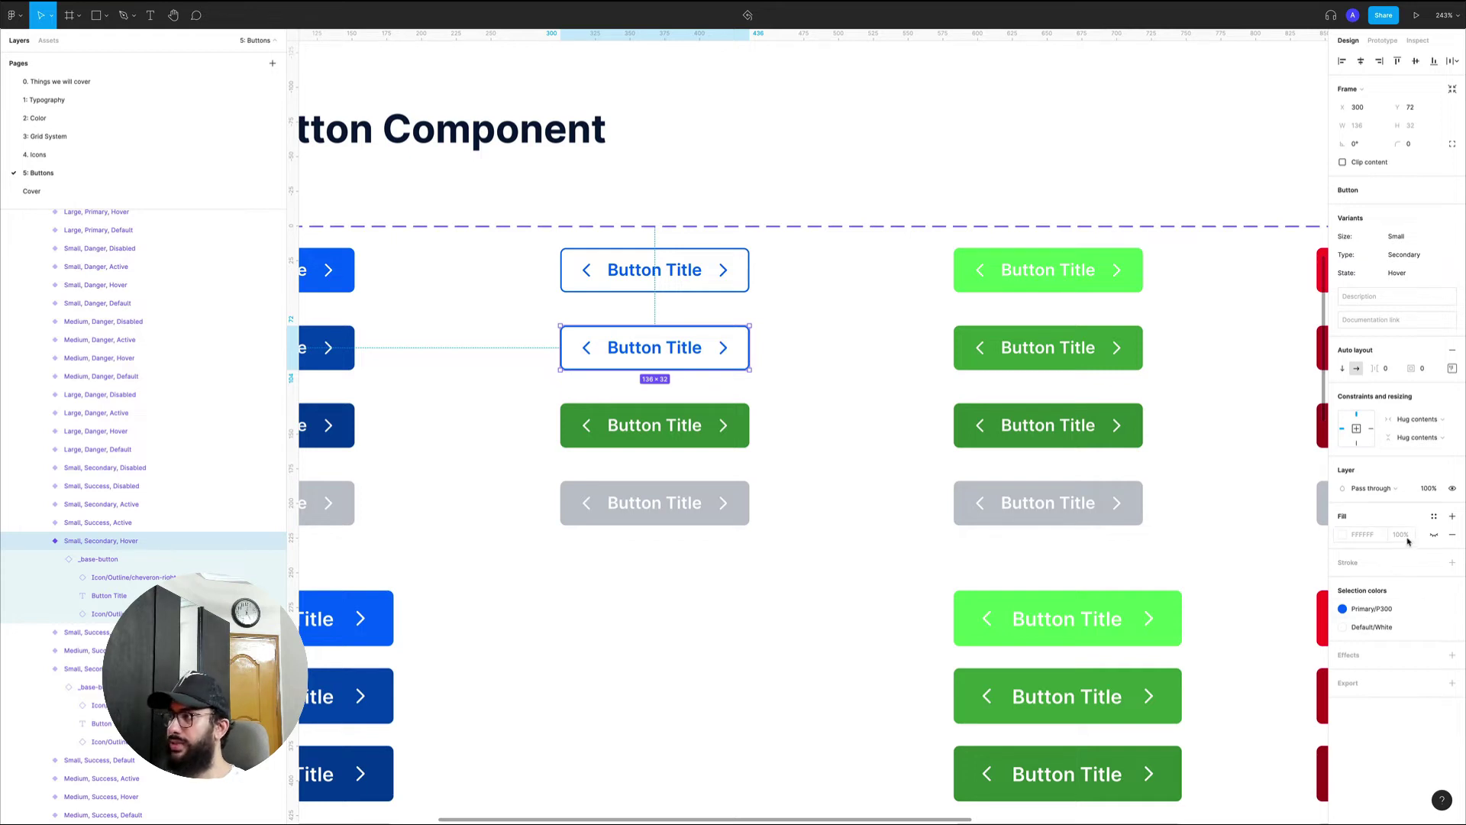
pyautogui.press('Return')
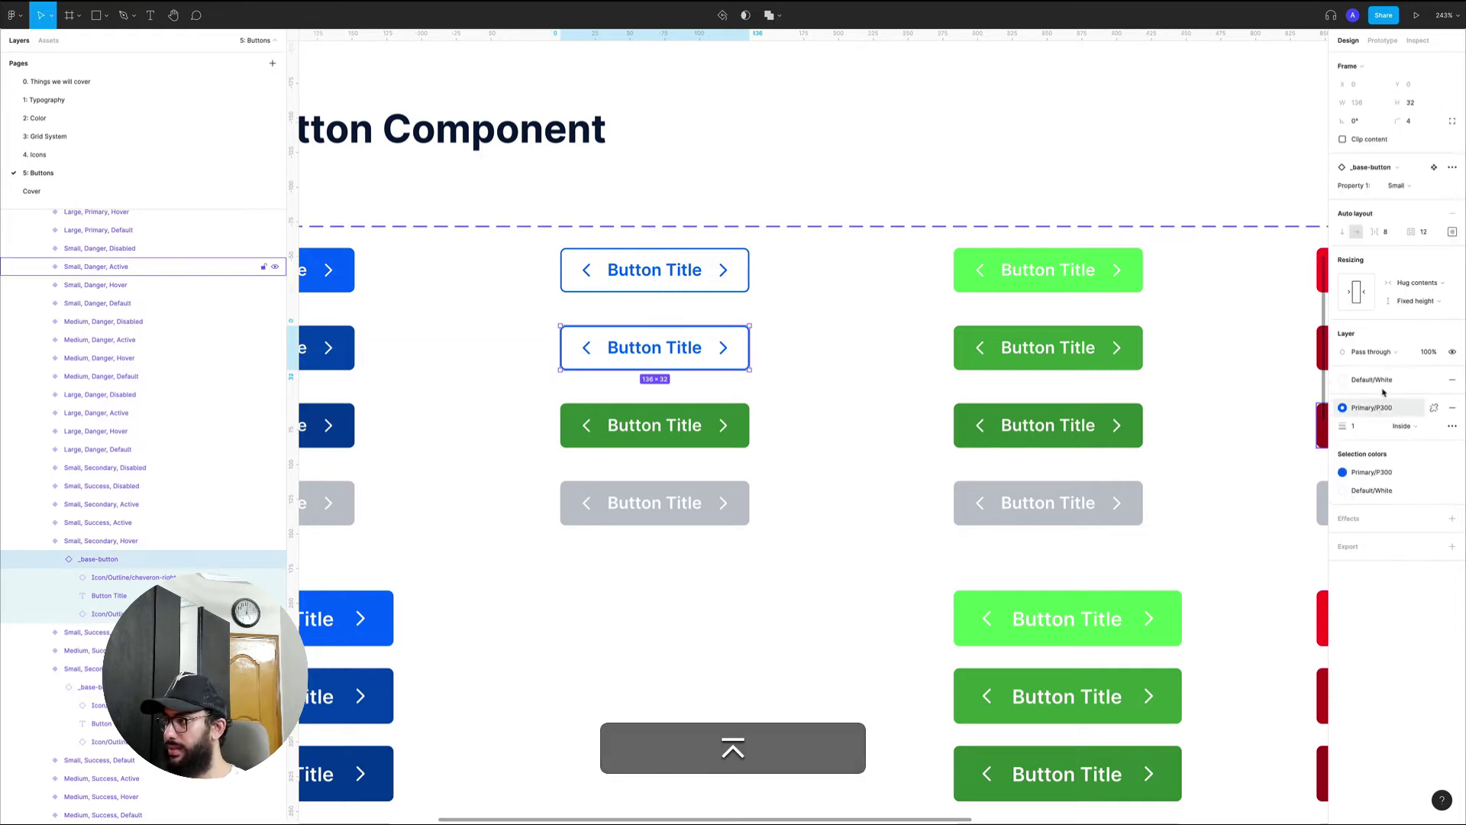
pyautogui.click(1383, 379)
pyautogui.scroll(-1, 1383, 534)
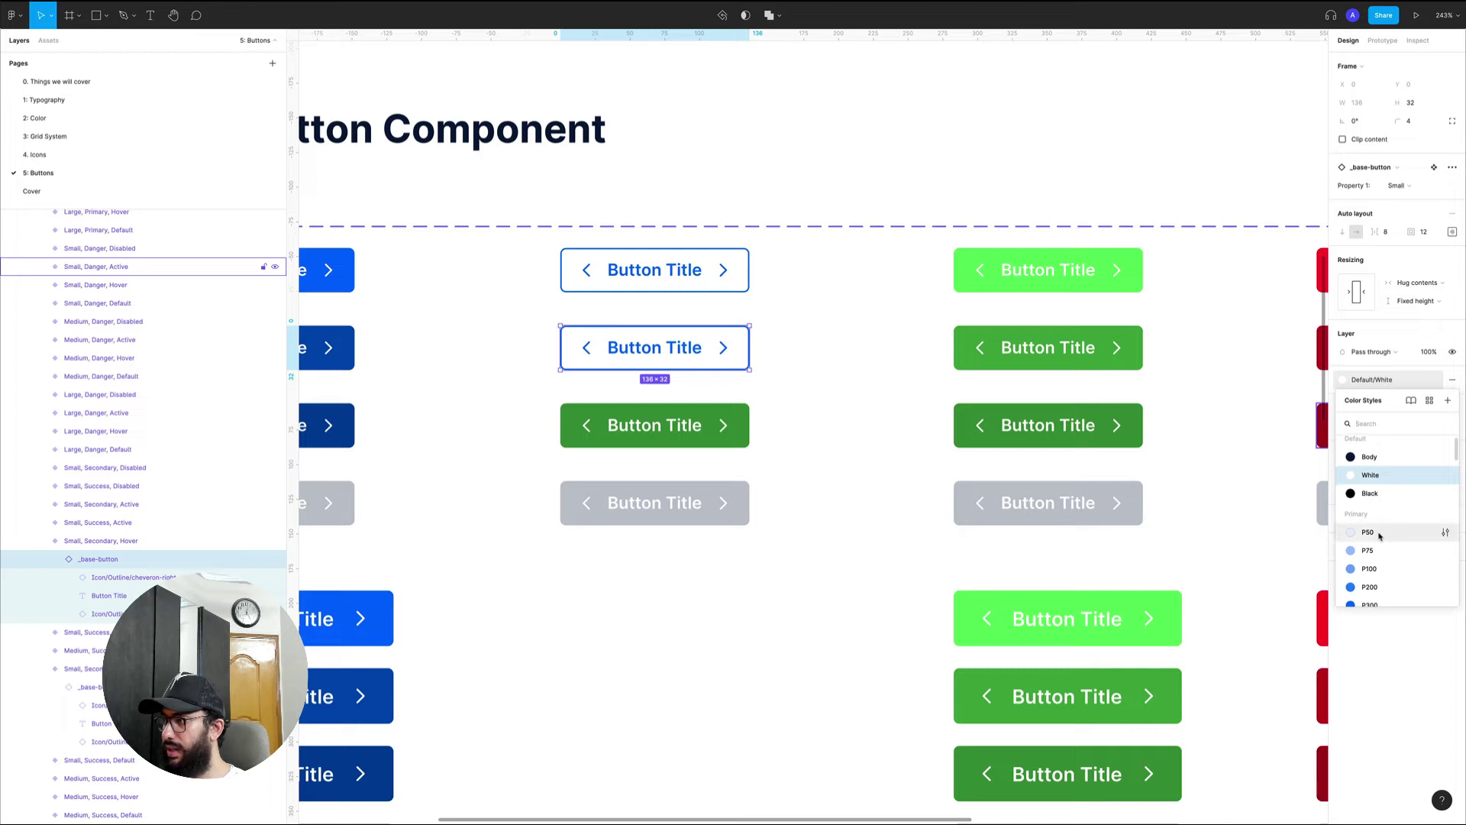
pyautogui.click(1379, 533)
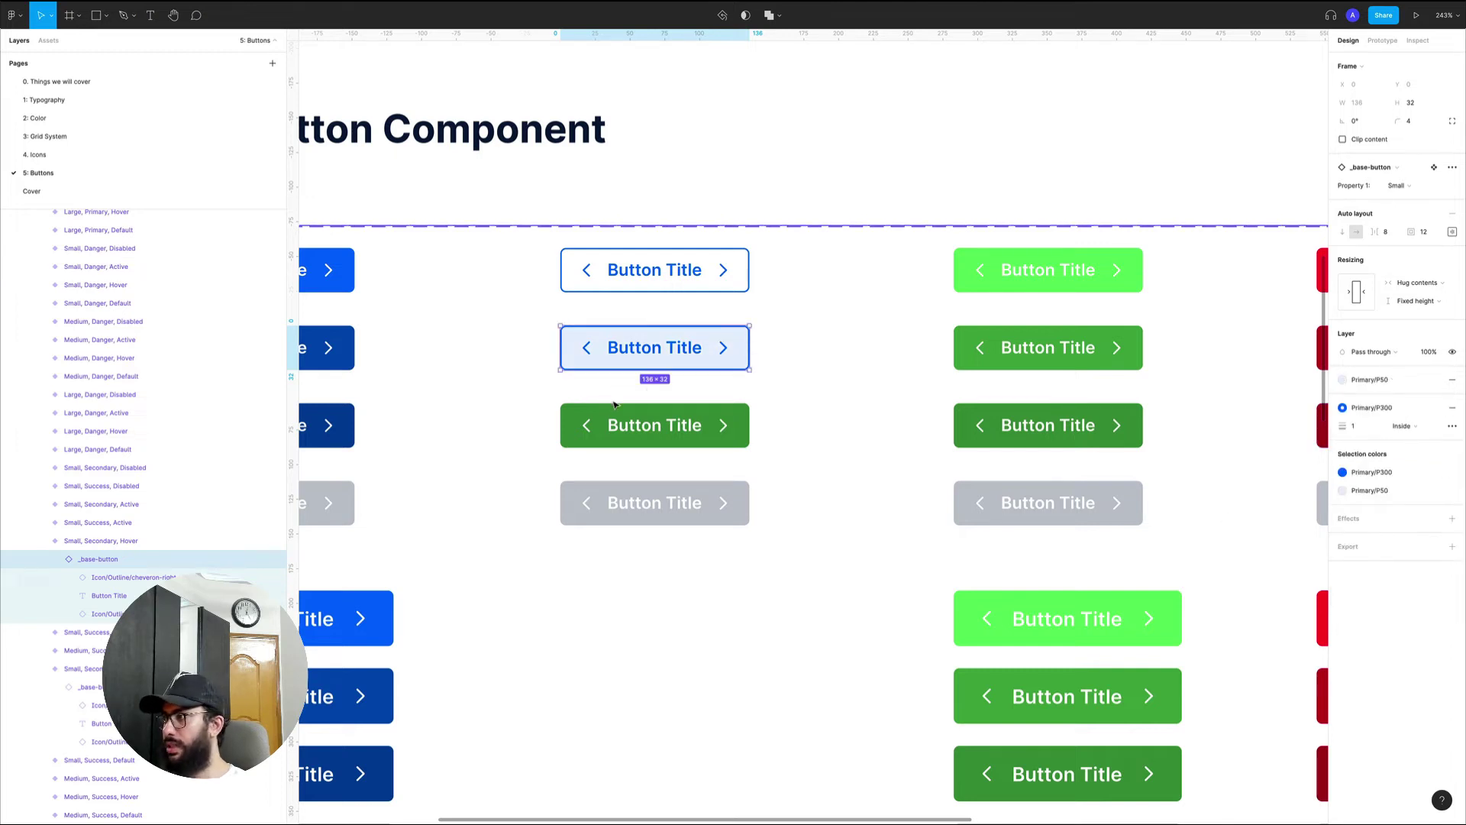
# - Replace the small Secondary Active variant with a duplicate of the Hover variant and set its State to Active
pyautogui.click(637, 421)
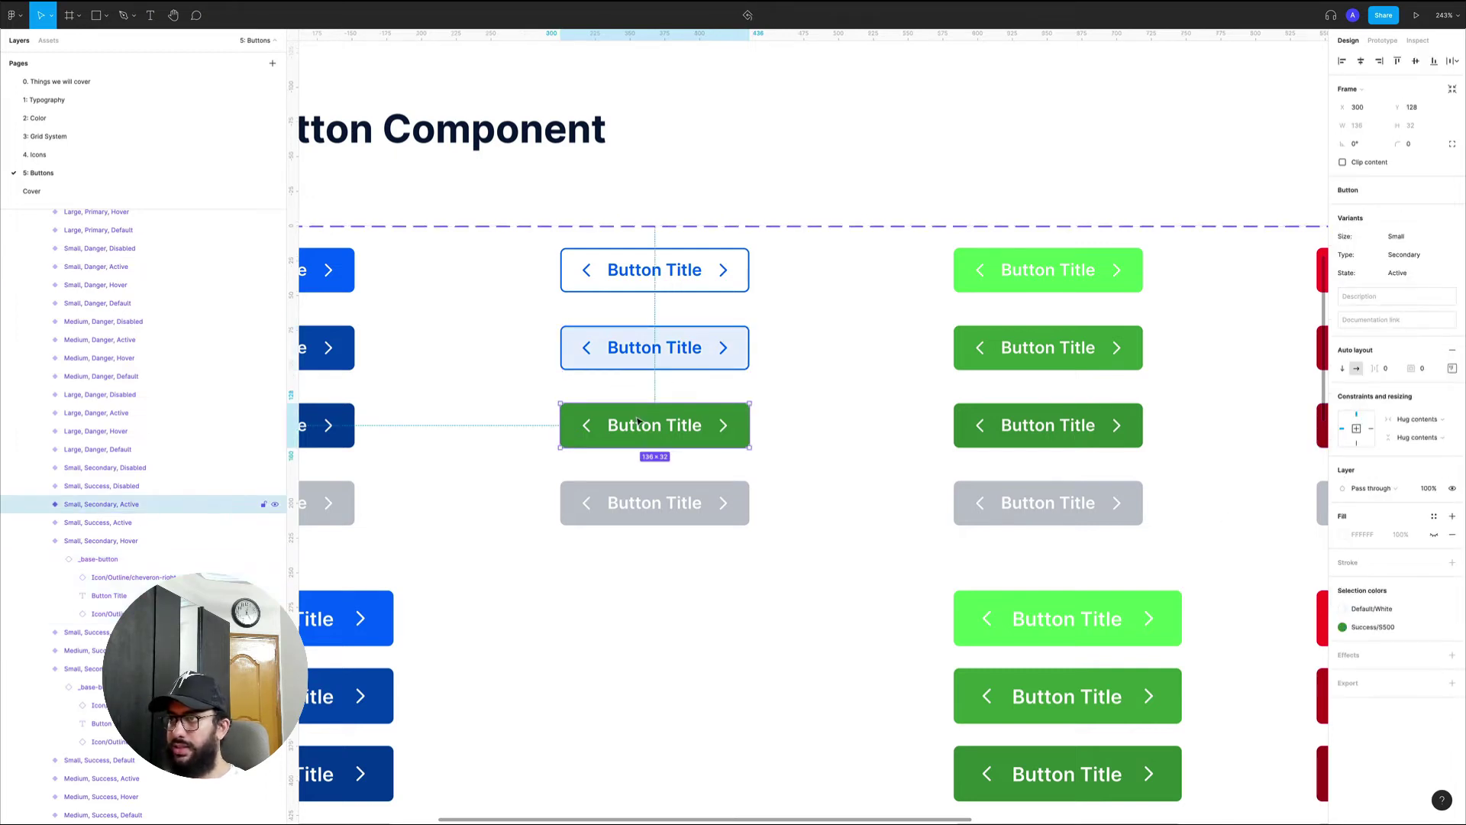
pyautogui.press('super+x')
pyautogui.click(656, 350)
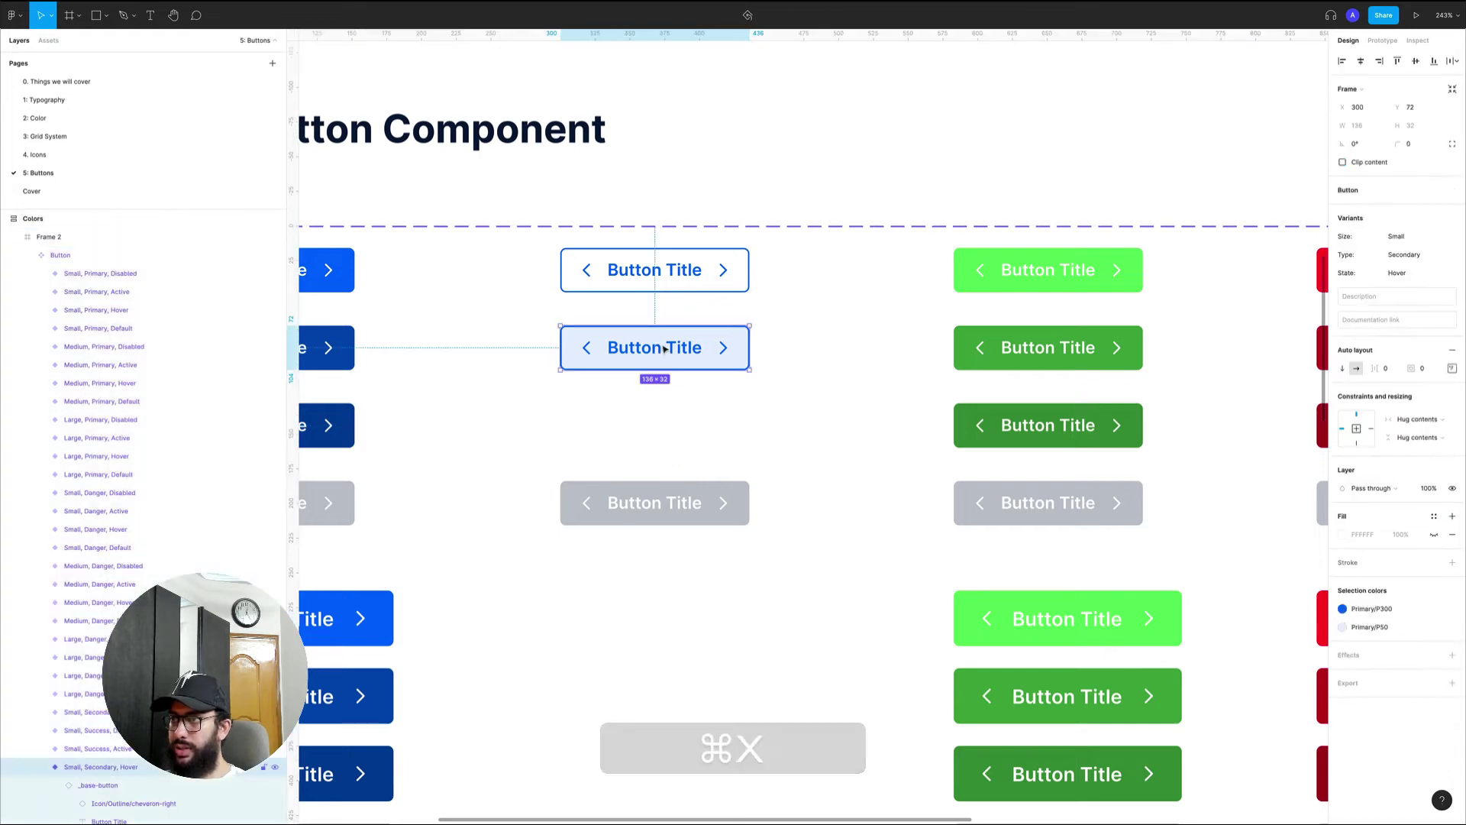
pyautogui.moveTo(665, 361); pyautogui.dragTo(665, 439)
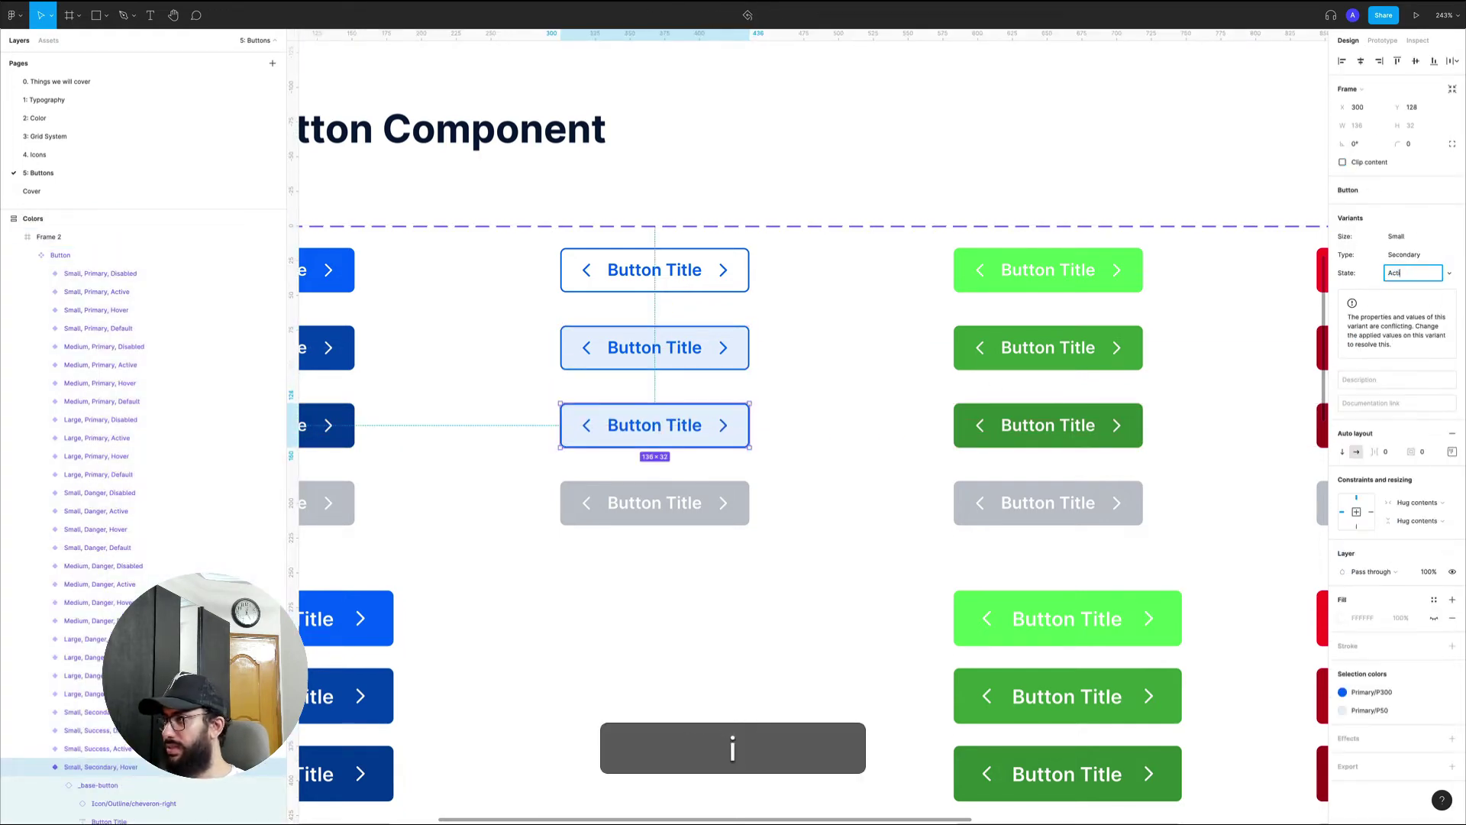
pyautogui.write('ve')
pyautogui.press('Return')
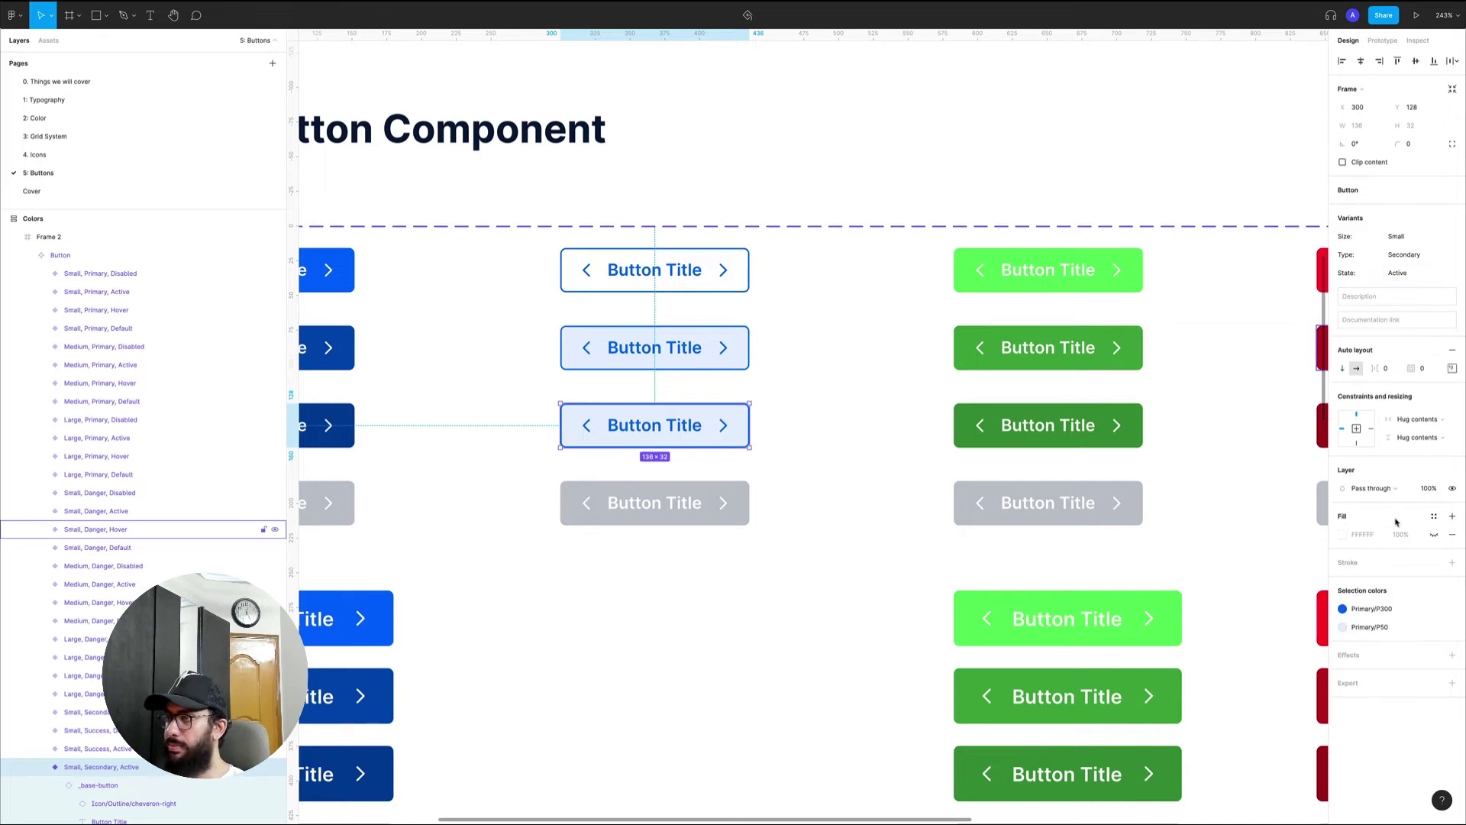
# - Try the Primary/P75 color style as the fill of the small Secondary Active variant's base button, and undo it
pyautogui.press('Return')
pyautogui.click(1371, 407)
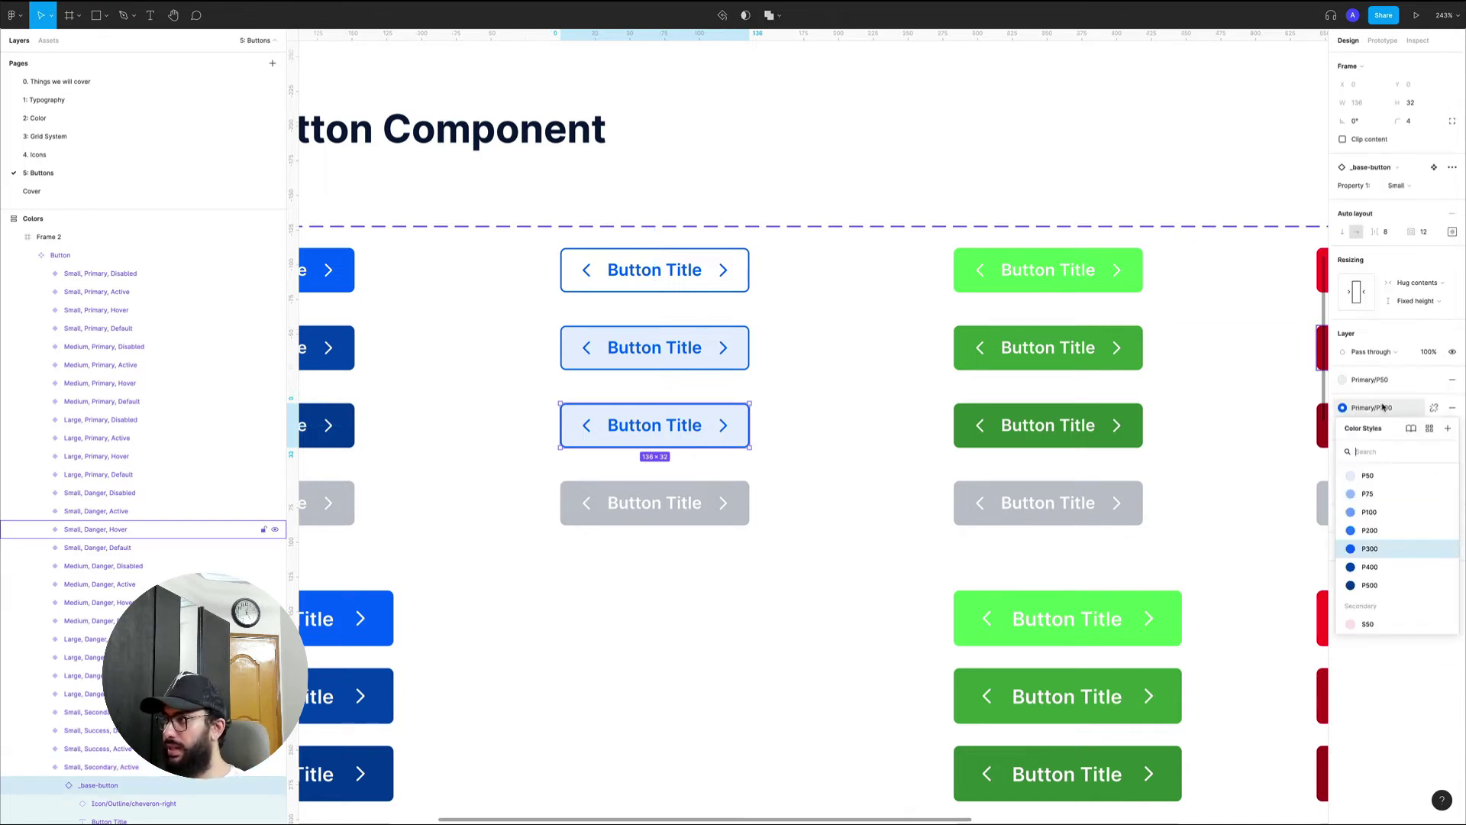
pyautogui.click(1370, 379)
pyautogui.click(1370, 380)
pyautogui.click(1386, 540)
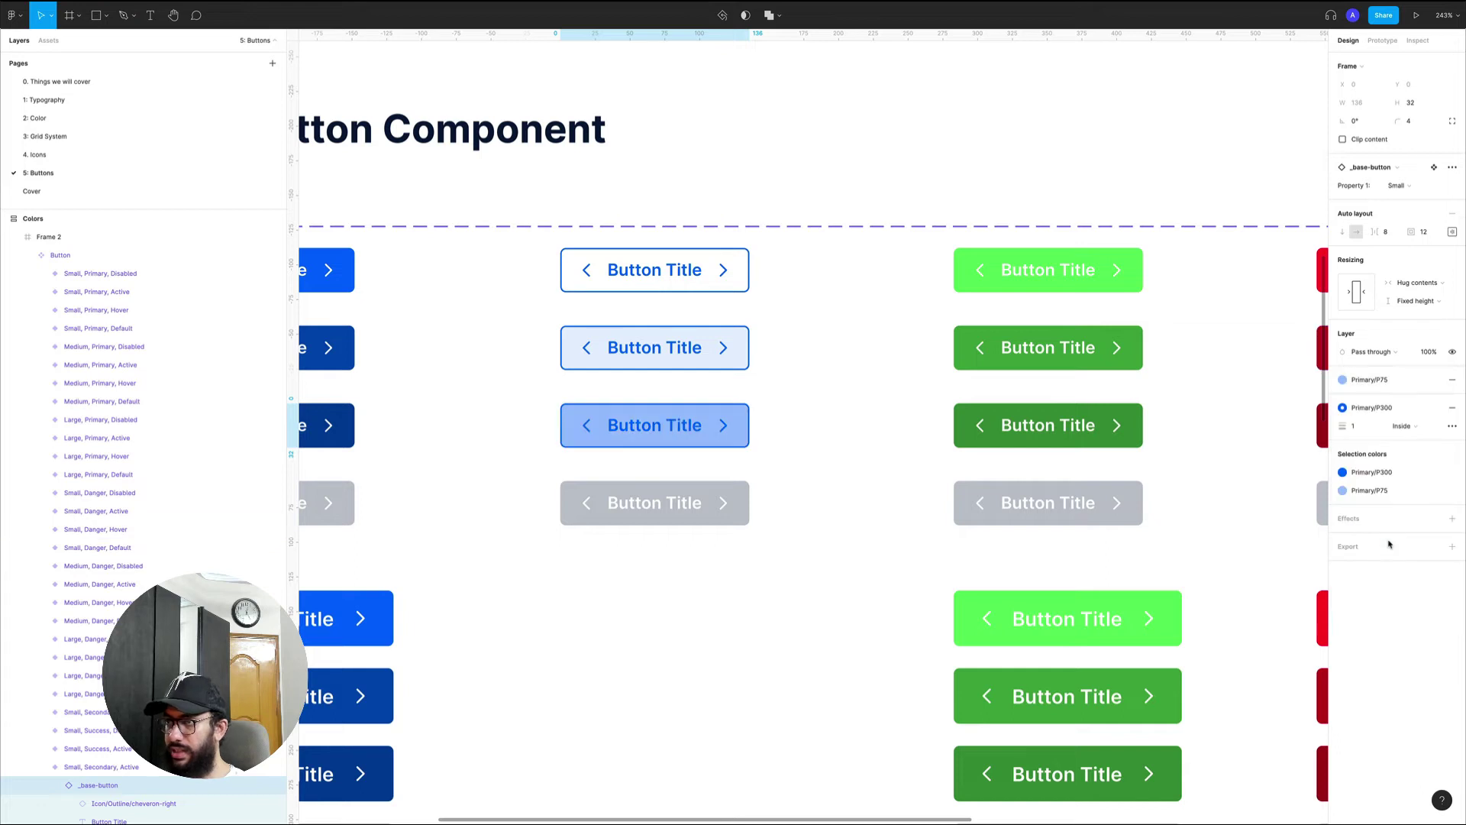
pyautogui.press('super+z')
# - Set the stroke width of the small Secondary Active variant's base button to 2
pyautogui.click(1356, 426)
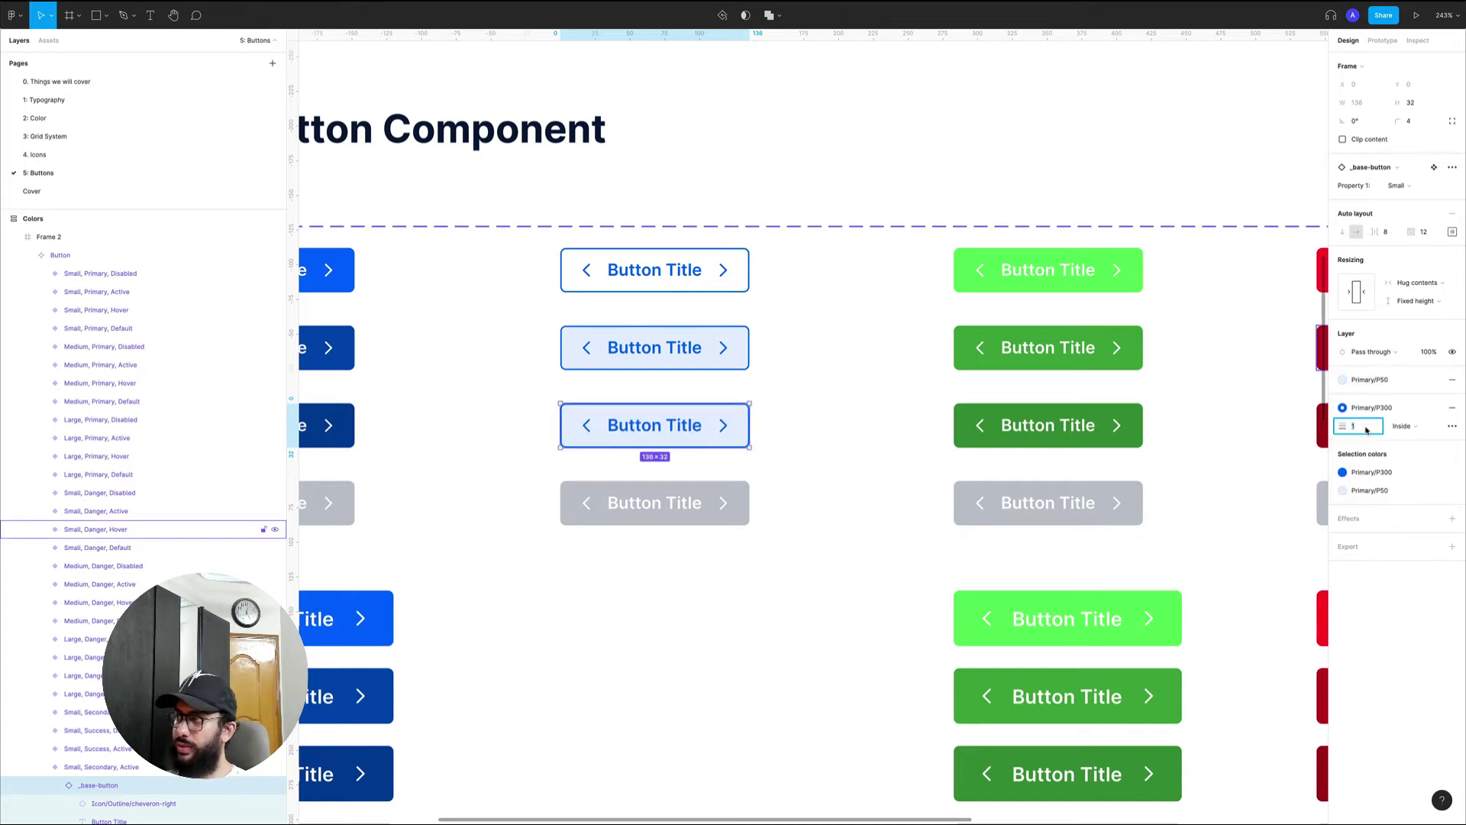
pyautogui.write('2')
pyautogui.press('Return')
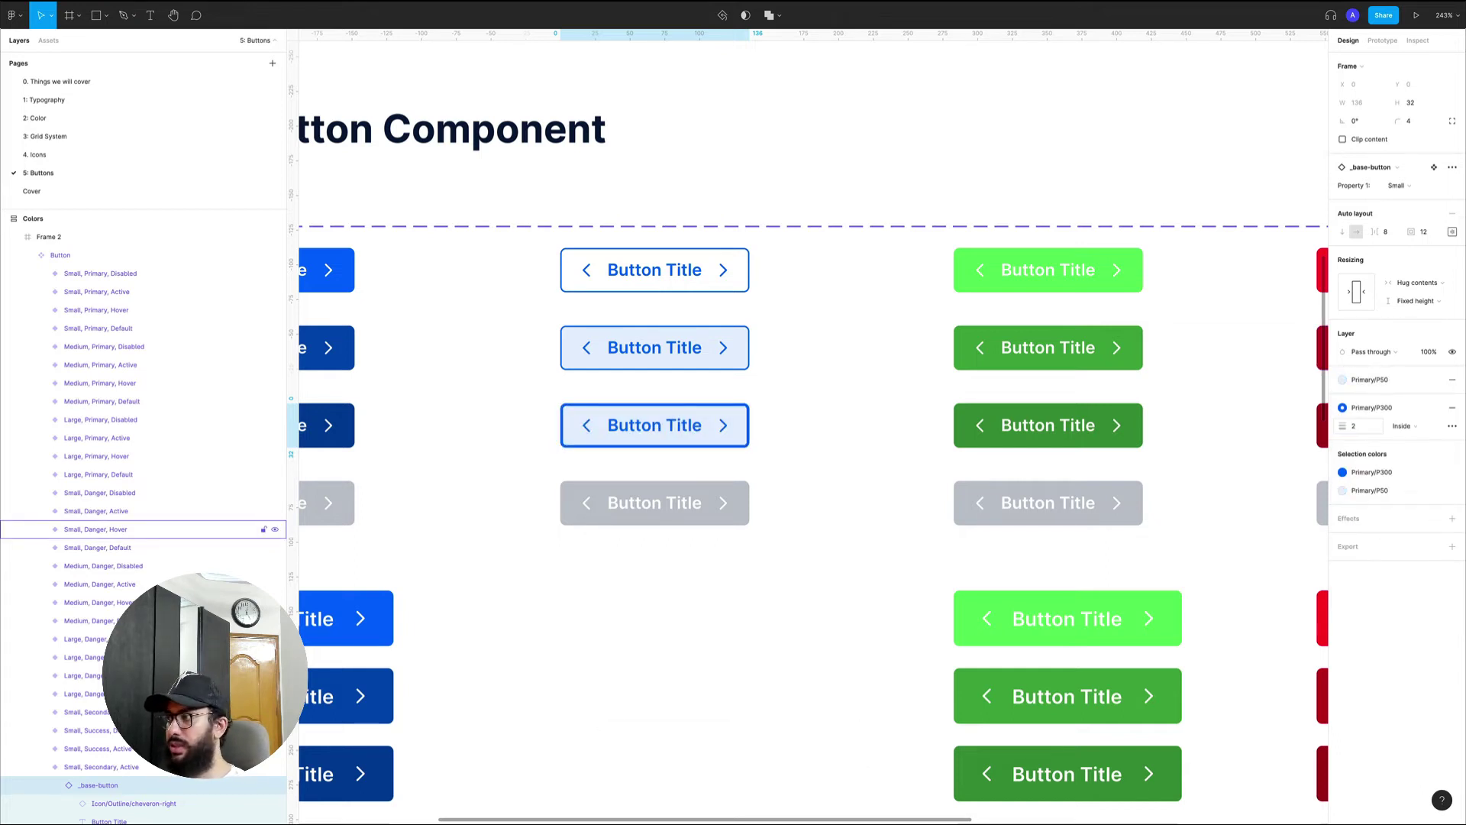
# - Duplicate the four small Secondary variants into the empty Secondary column of the medium button rows
pyautogui.click(646, 504)
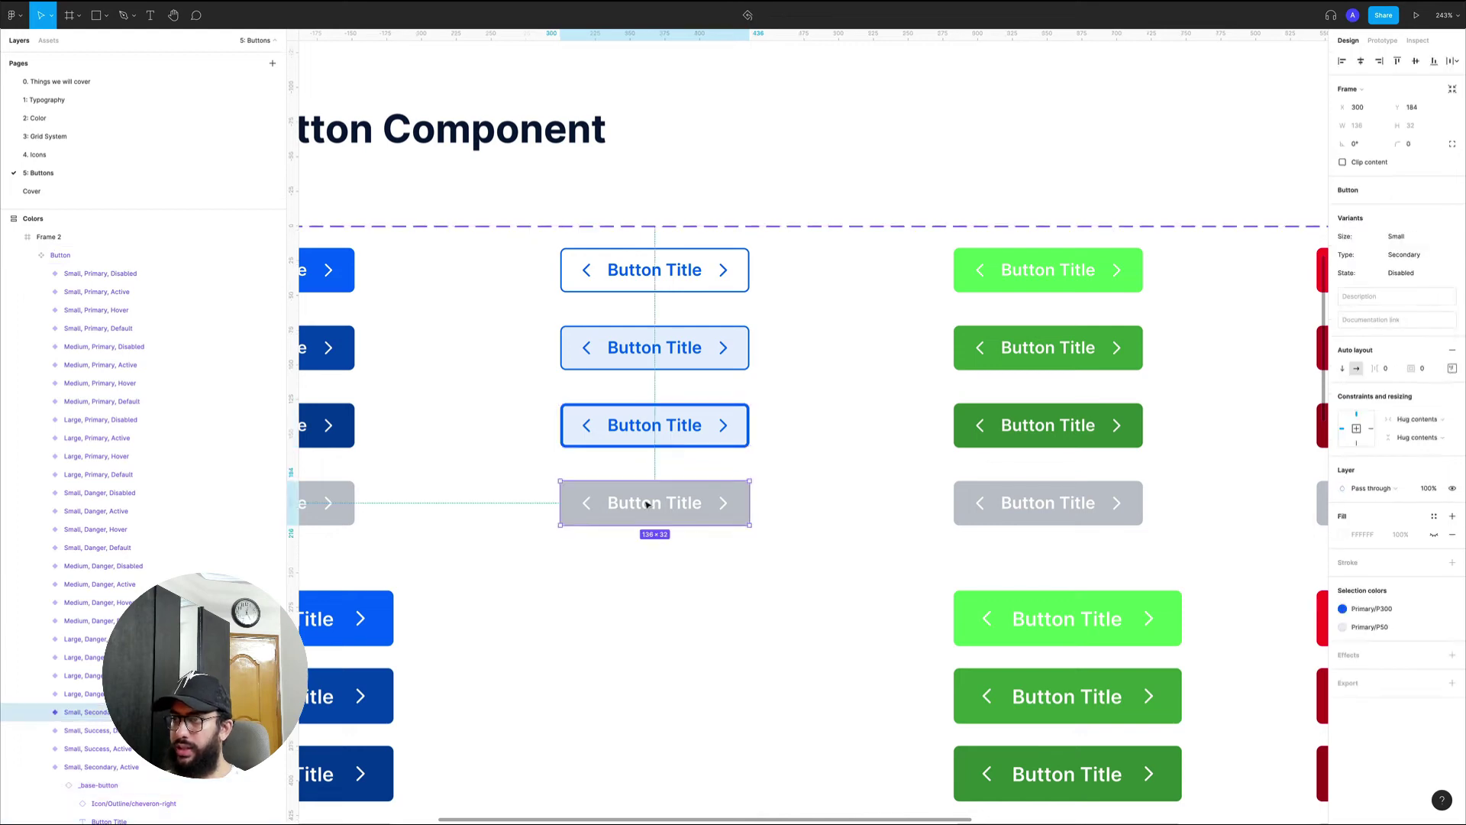
pyautogui.press('space')
pyautogui.moveTo(646, 502); pyautogui.dragTo(723, 501)
pyautogui.press('z')
pyautogui.keyDown('alt'); pyautogui.click(730, 498); pyautogui.keyUp('alt')
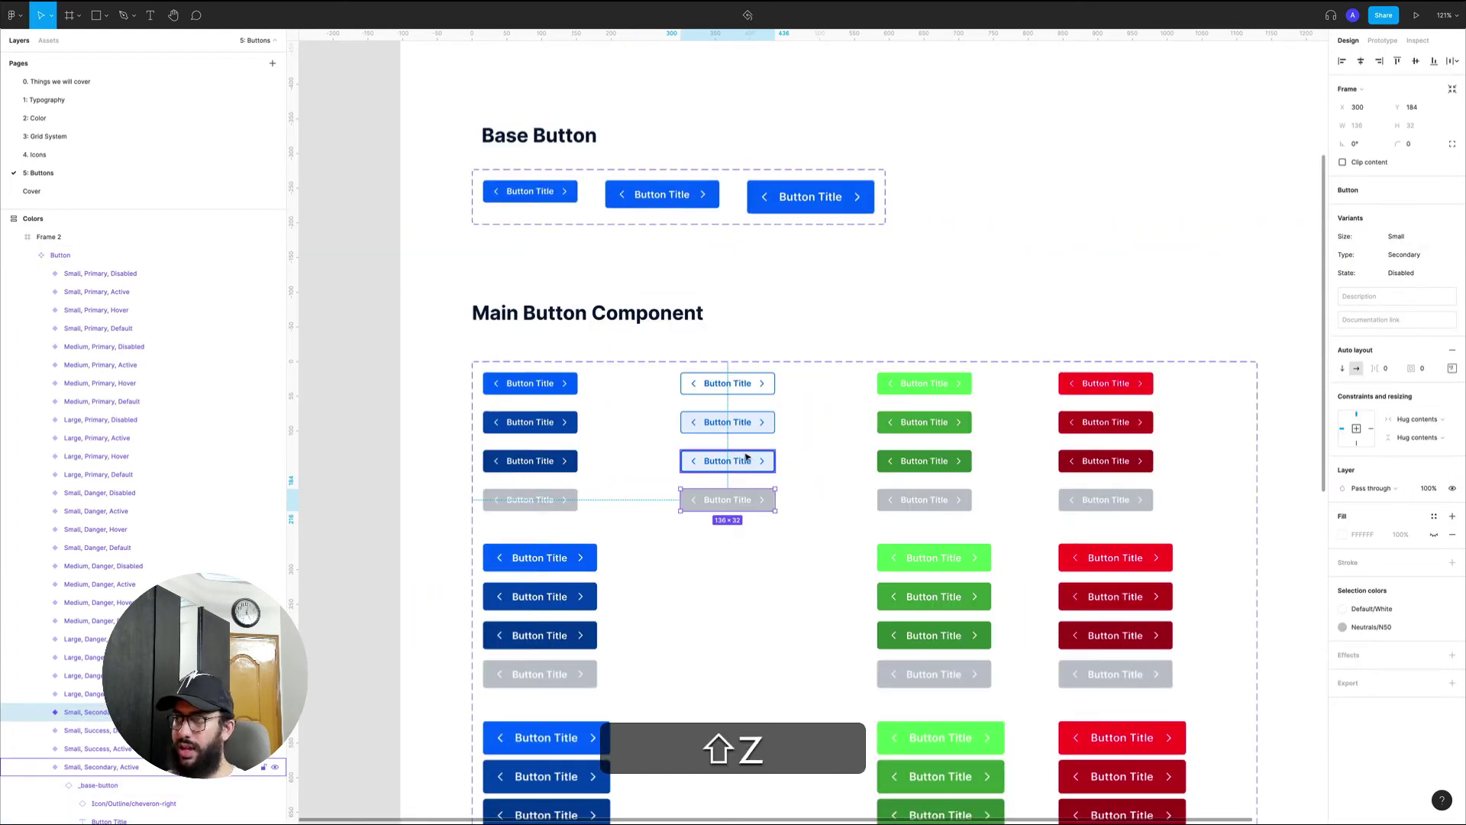
pyautogui.keyDown('shift'); pyautogui.click(749, 461); pyautogui.keyUp('shift')
pyautogui.keyDown('shift'); pyautogui.click(749, 429); pyautogui.keyUp('shift')
pyautogui.keyDown('shift'); pyautogui.click(749, 391); pyautogui.keyUp('shift')
pyautogui.press('space')
pyautogui.moveTo(745, 386); pyautogui.dragTo(677, 426)
pyautogui.scroll(-3, 677, 426)
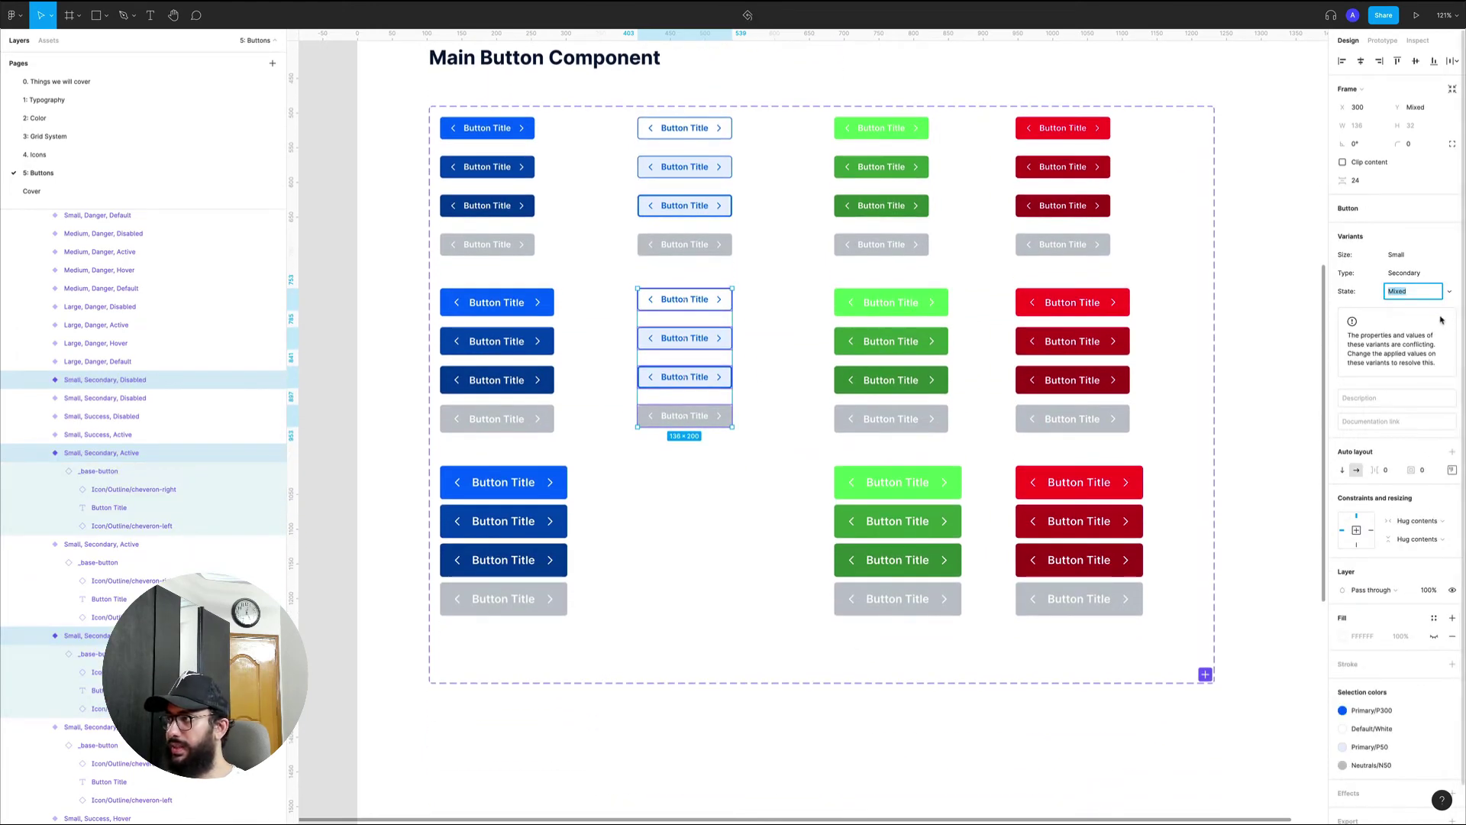
# - Set the Size of the four duplicated Secondary variants to Medium and switch their nested base buttons to Medium
pyautogui.click(1411, 256)
pyautogui.write('ME')
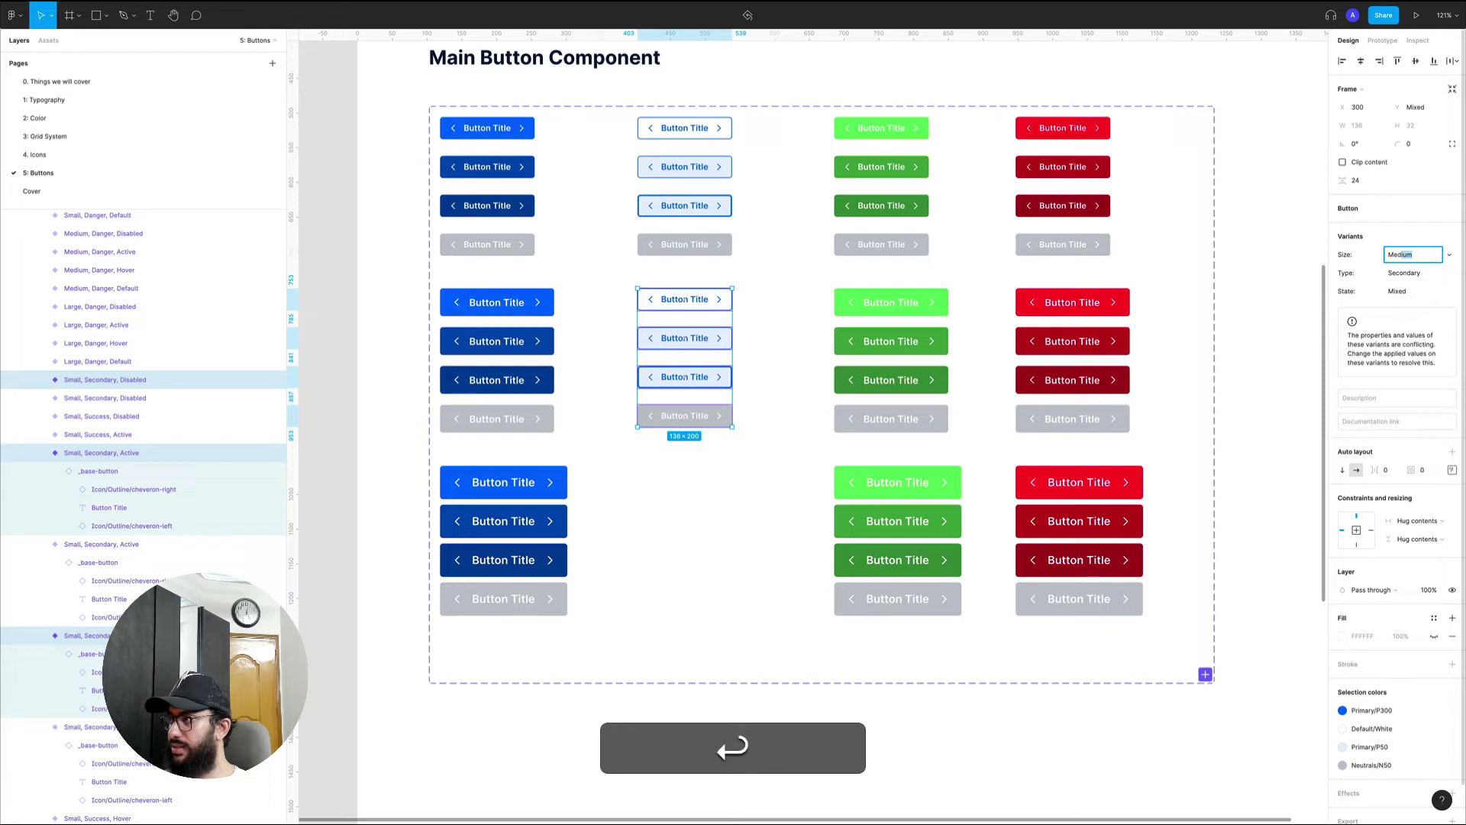
pyautogui.press('Return')
pyautogui.press('Return')
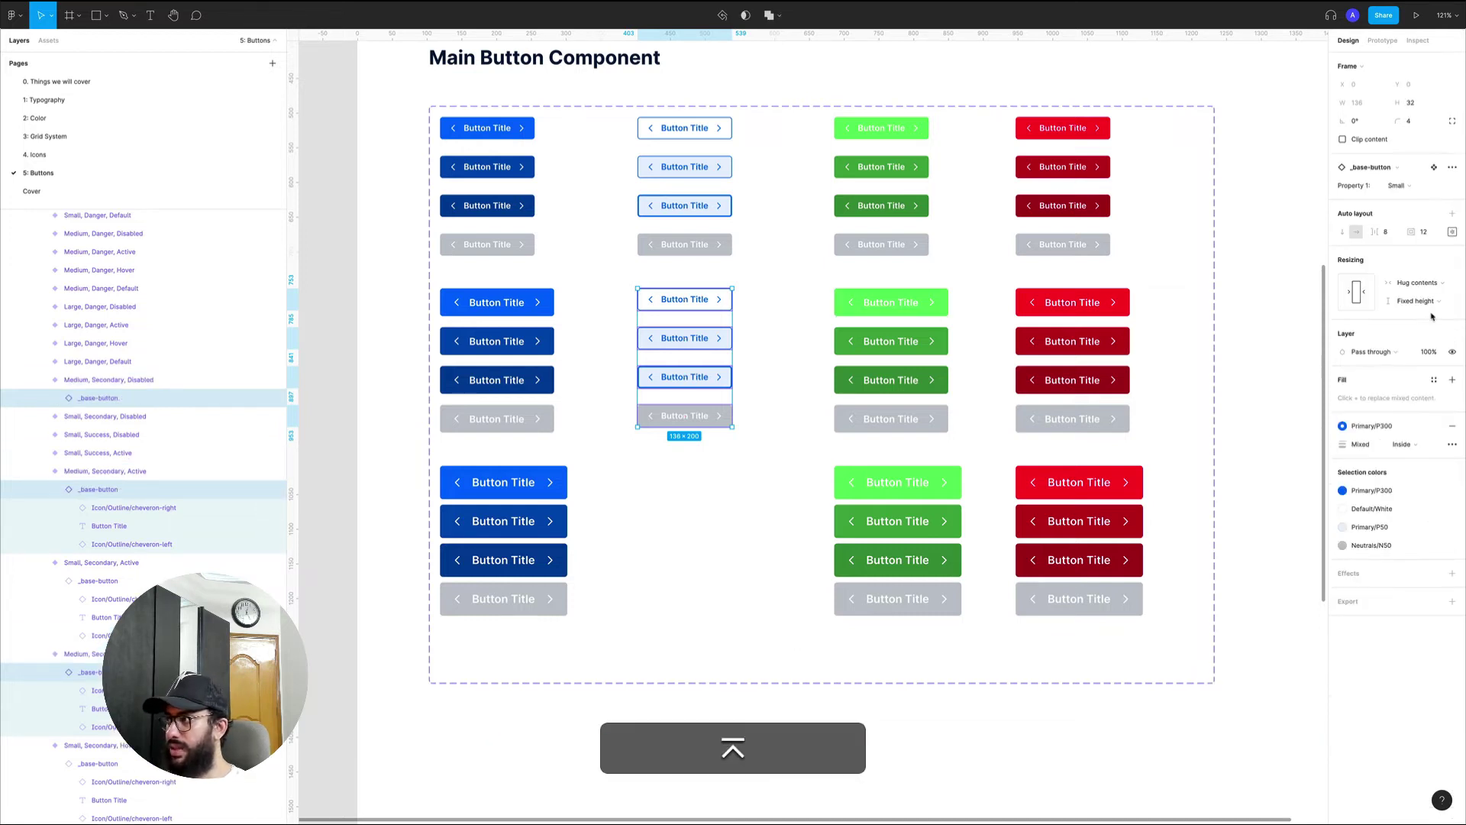
pyautogui.click(1399, 186)
pyautogui.click(1405, 203)
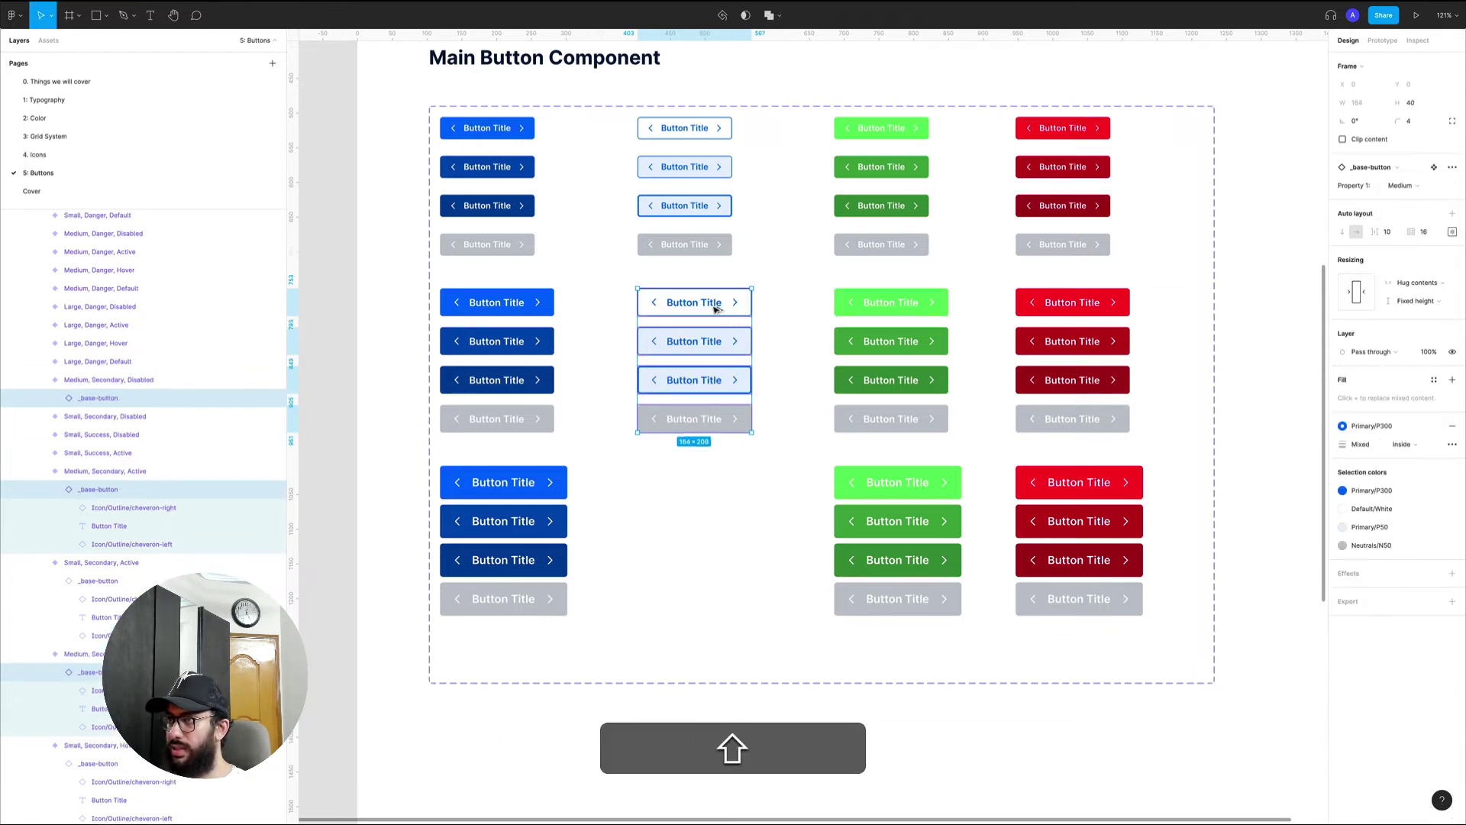
# - Try to copy the nested medium Secondary base buttons into the large rows and switch them to Large, and undo it
pyautogui.moveTo(717, 308); pyautogui.dragTo(674, 478)
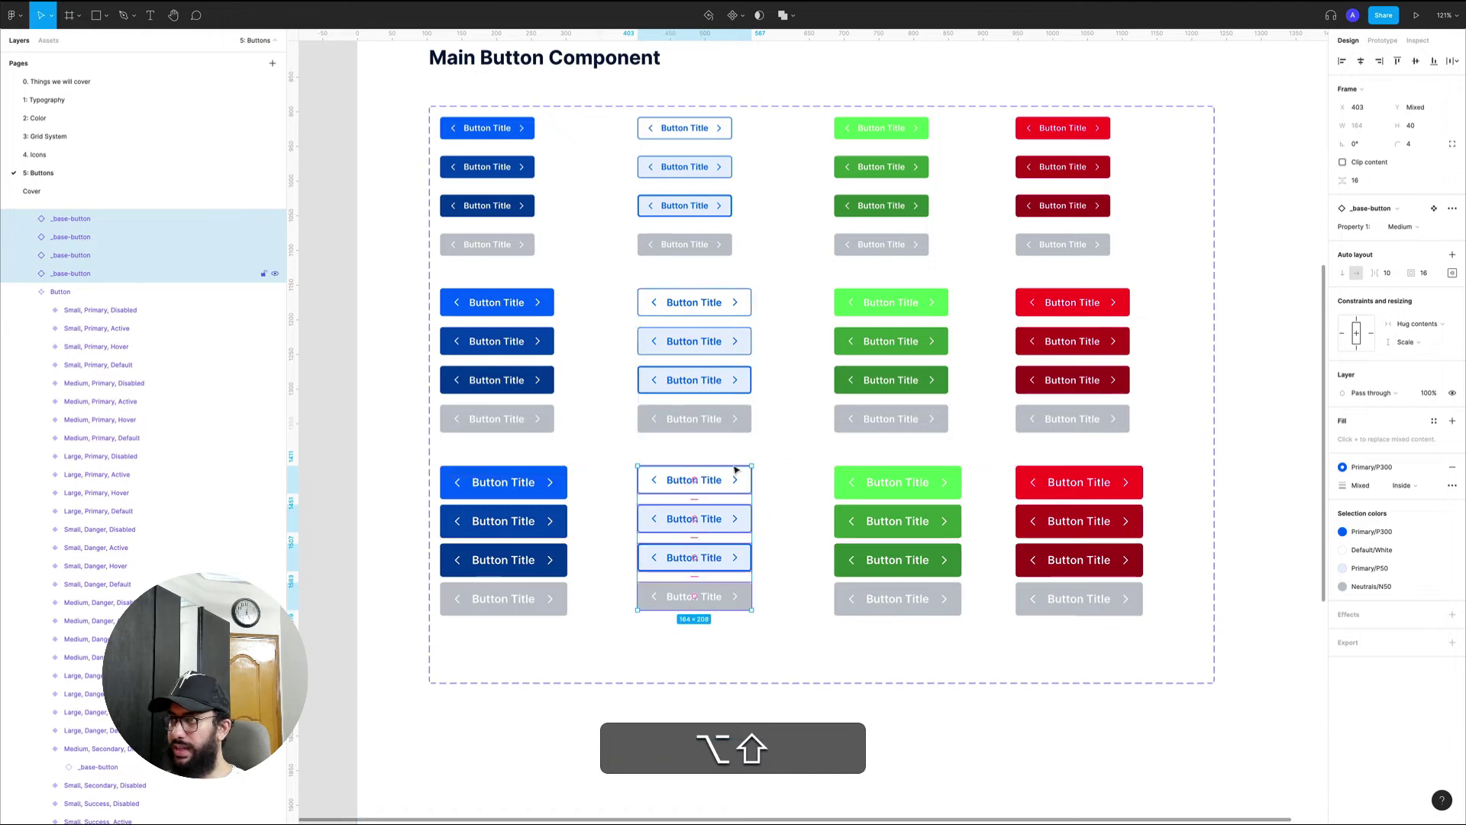
pyautogui.click(1404, 225)
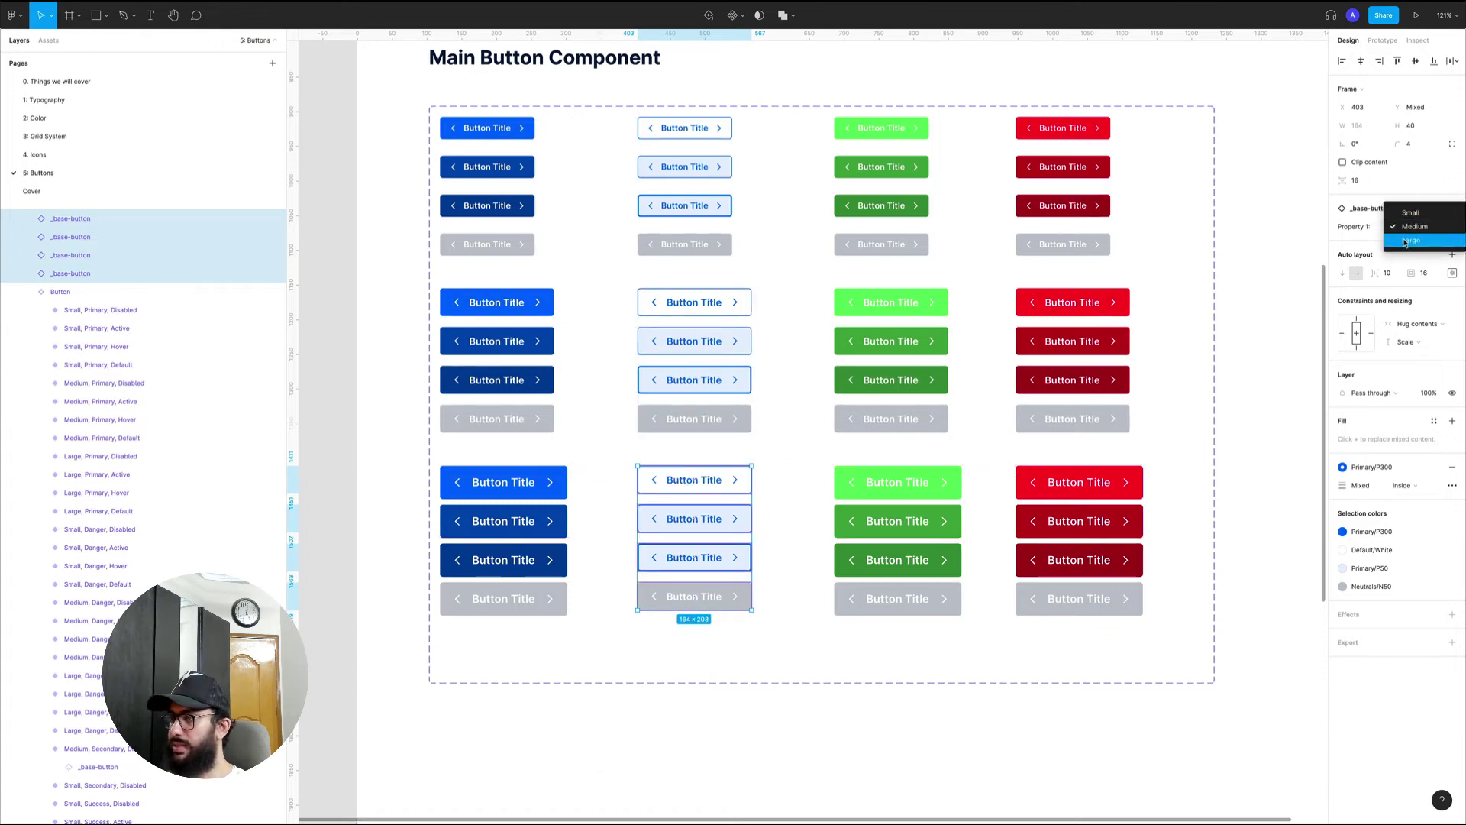
pyautogui.click(1403, 242)
pyautogui.press('super+z')
pyautogui.press('super+z')
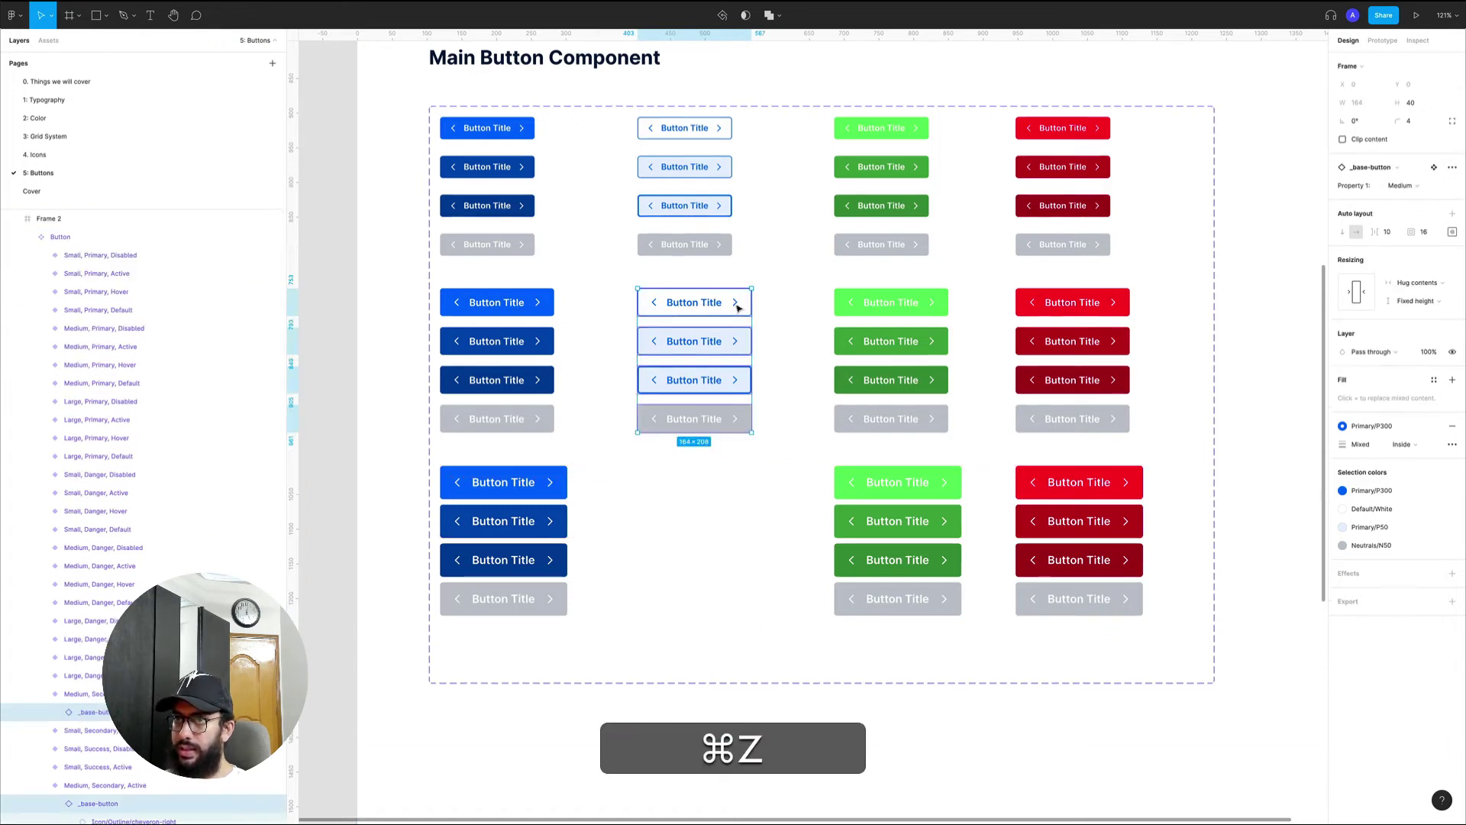
pyautogui.click(711, 309)
pyautogui.keyDown('shift'); pyautogui.click(709, 341); pyautogui.keyUp('shift')
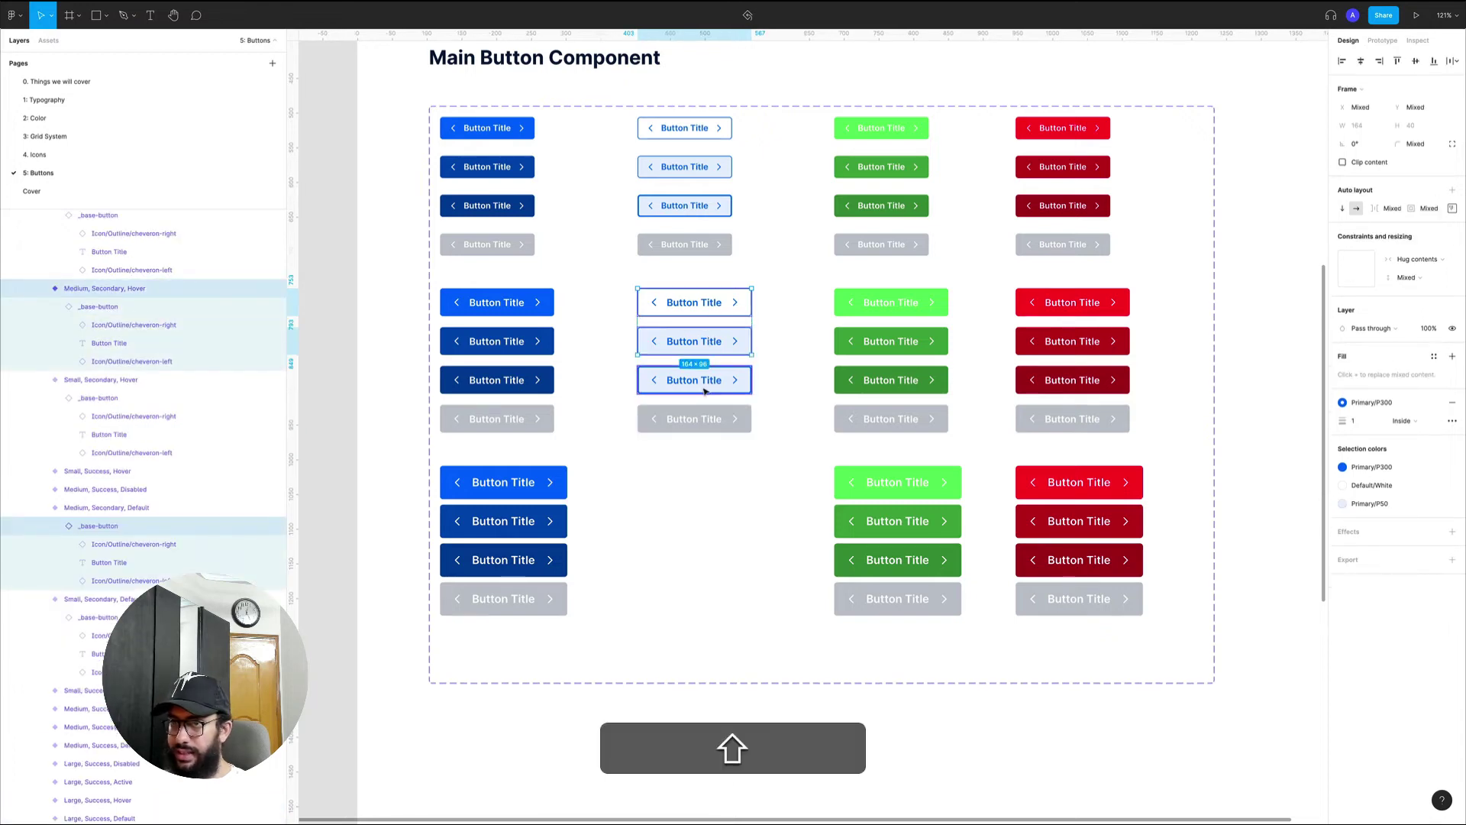
pyautogui.hotkey('alt', 'shift', 'l')
pyautogui.hotkey('alt', 'l')
pyautogui.click(787, 367)
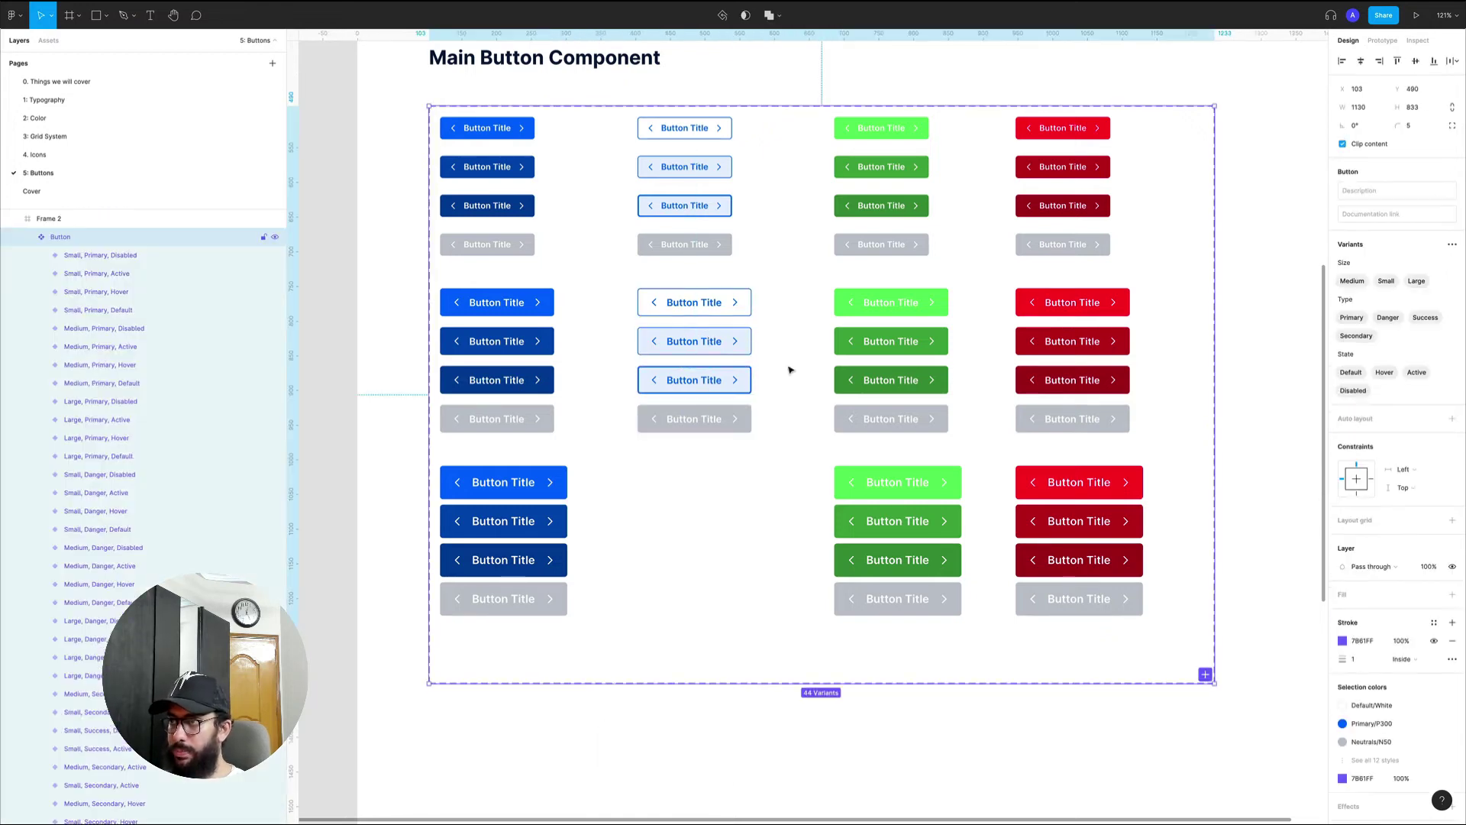
# - Duplicate the four medium Secondary variants into the empty Secondary column of the large button rows
pyautogui.doubleClick(737, 313)
pyautogui.keyDown('shift'); pyautogui.click(709, 340); pyautogui.keyUp('shift')
pyautogui.keyDown('shift'); pyautogui.click(711, 380); pyautogui.keyUp('shift')
pyautogui.keyDown('shift'); pyautogui.click(709, 418); pyautogui.keyUp('shift')
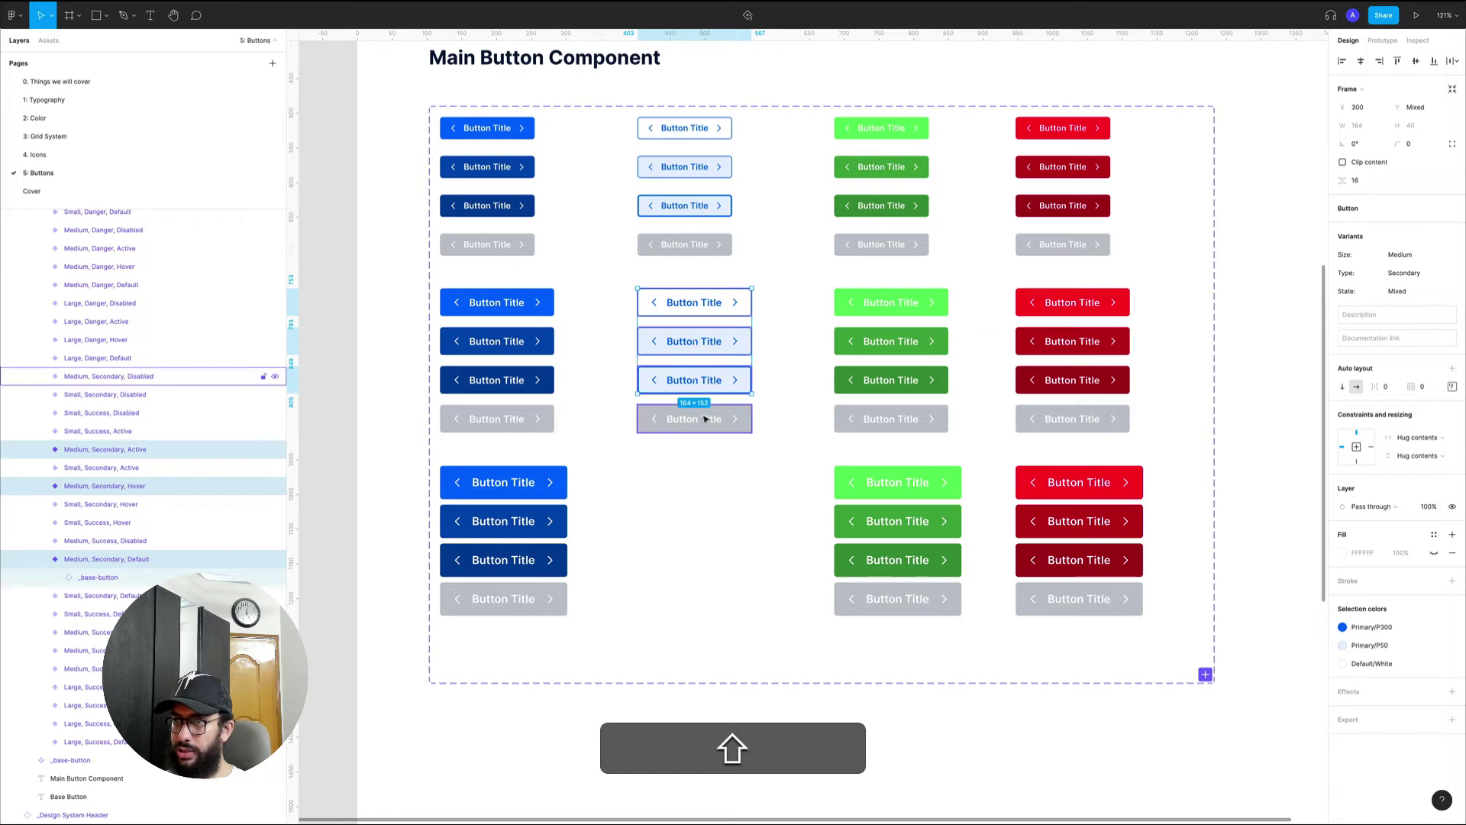
pyautogui.moveTo(720, 308); pyautogui.dragTo(717, 487)
# - Set the Size of the newly duplicated Secondary variants to Large and switch their nested base buttons to Large
pyautogui.click(1438, 297)
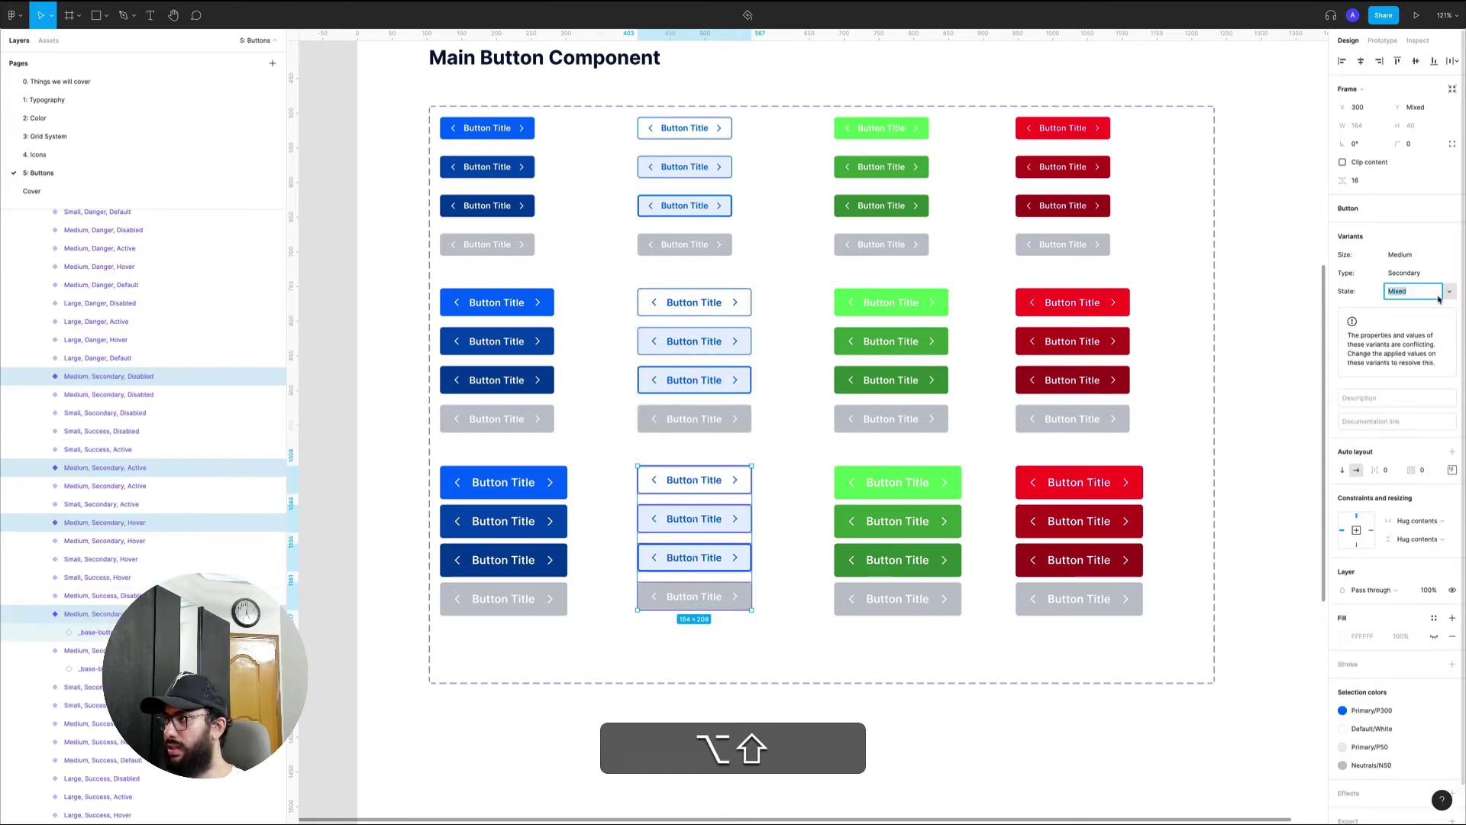
pyautogui.click(1409, 256)
pyautogui.write('Large')
pyautogui.press('Return')
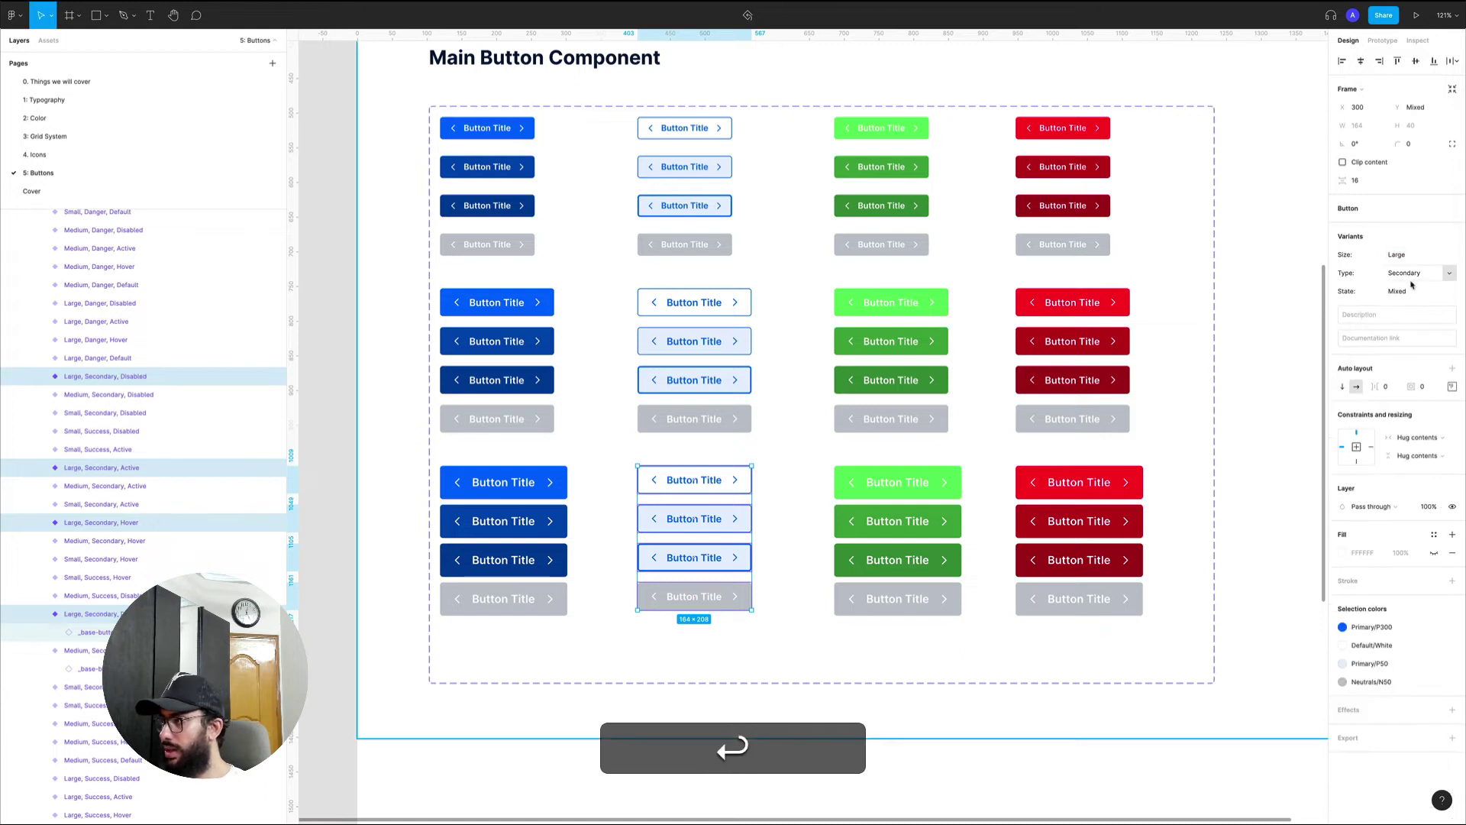
pyautogui.press('Return')
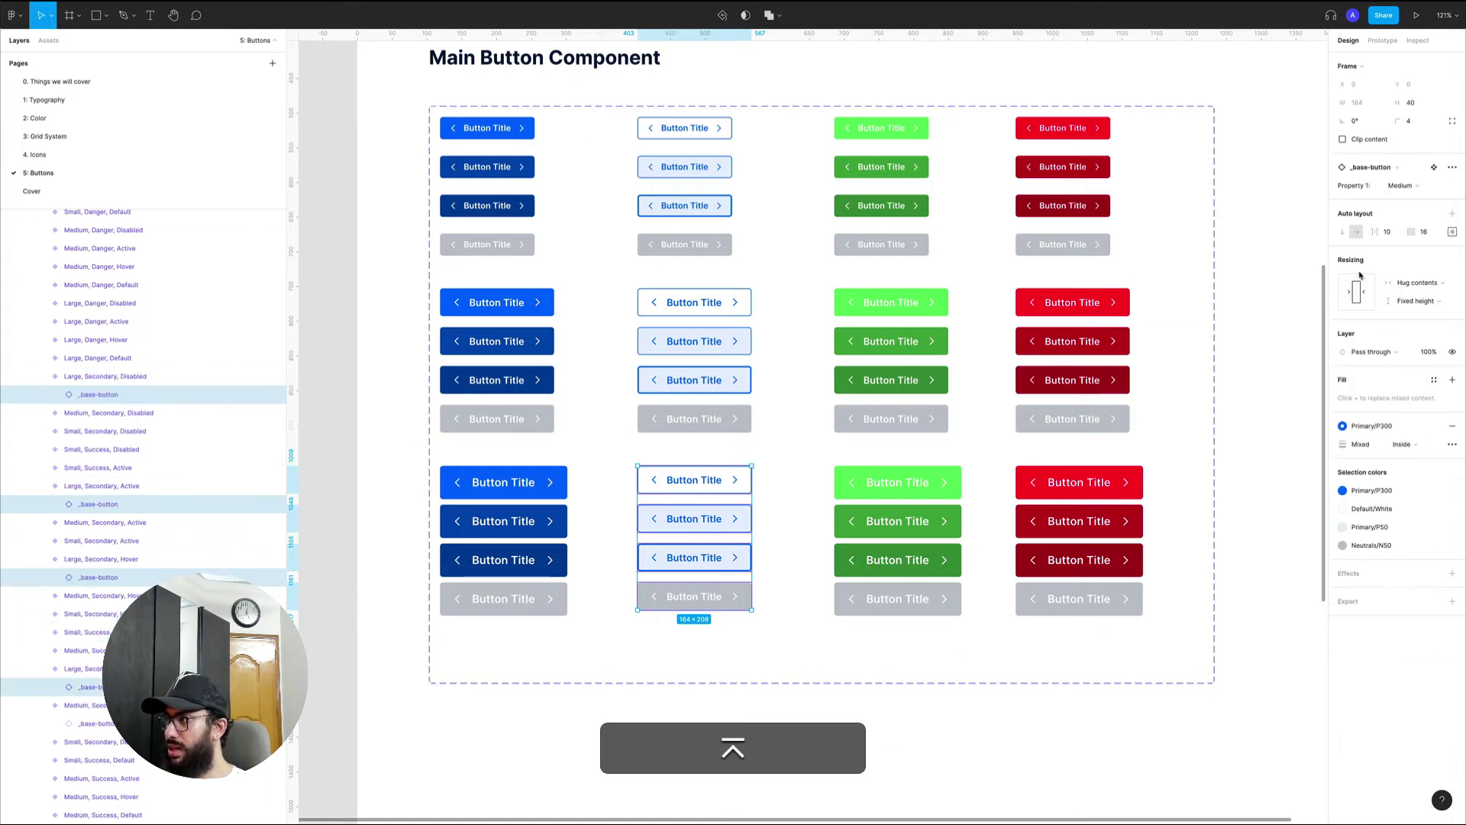
pyautogui.click(1412, 186)
pyautogui.click(1412, 199)
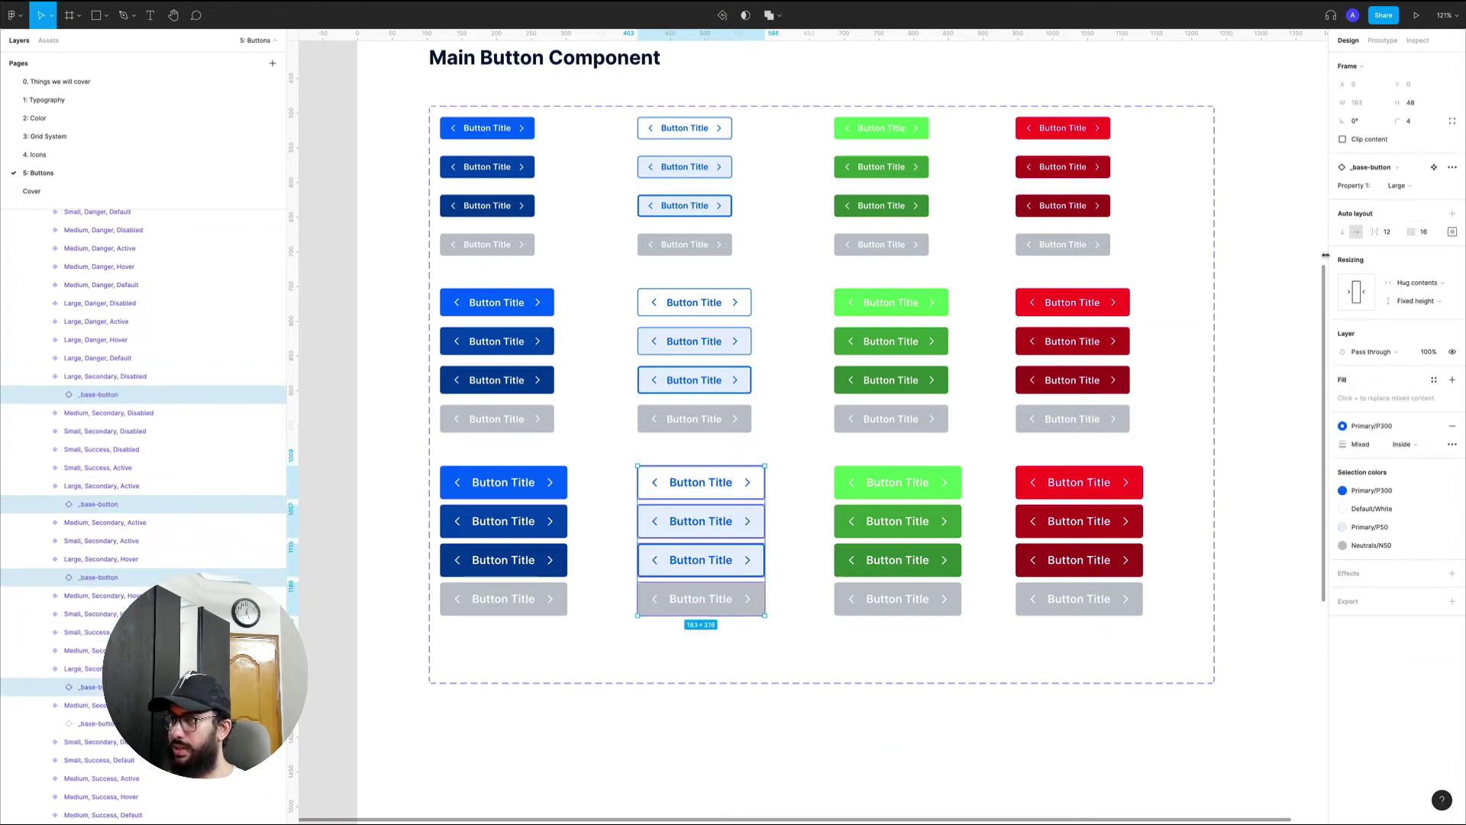
pyautogui.click(825, 384)
pyautogui.press('v')
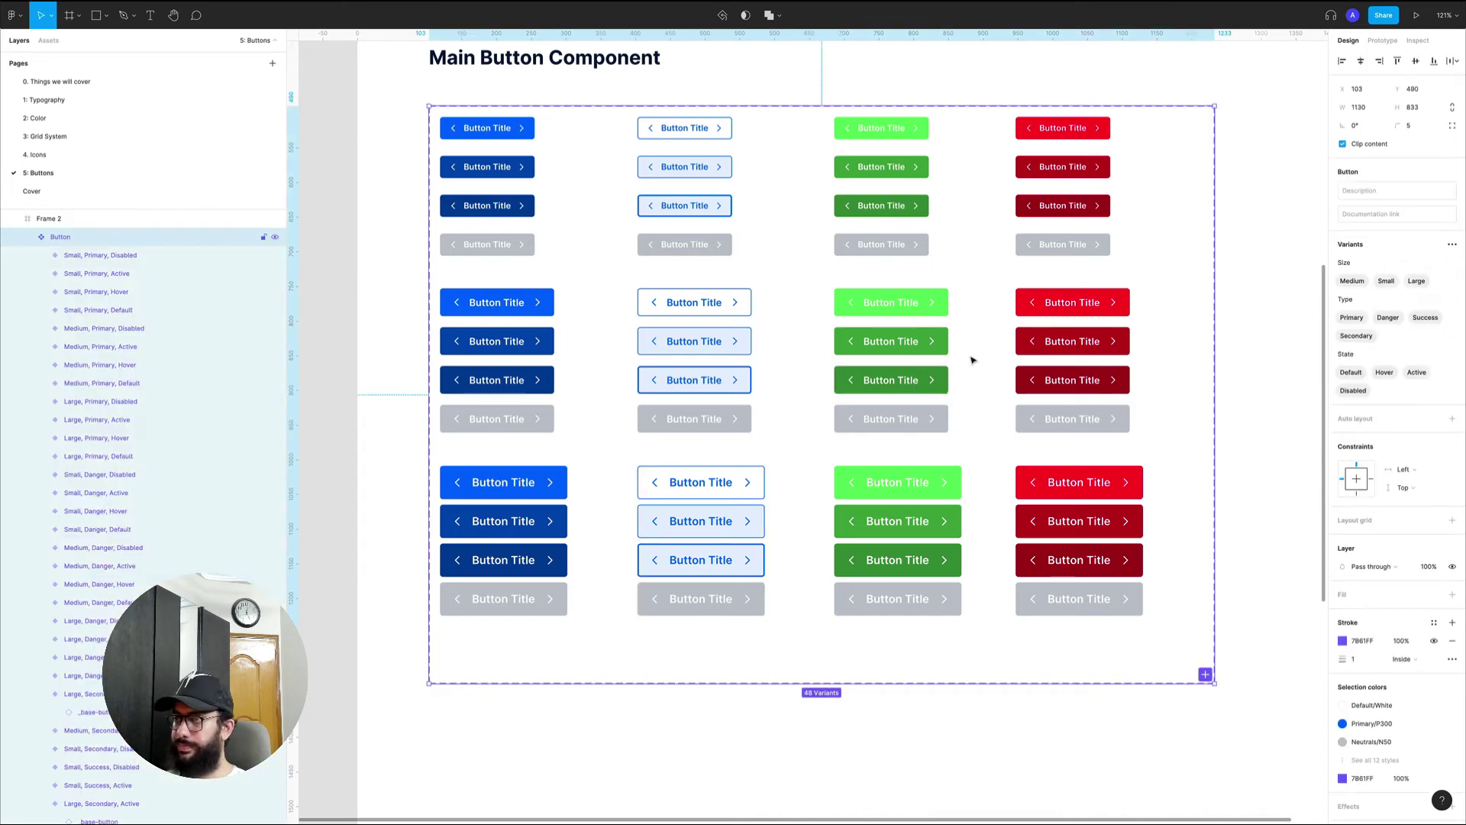
# - Place a test instance of the medium Primary Default button on the empty canvas beside the page frame
pyautogui.scroll(5, 617, 544)
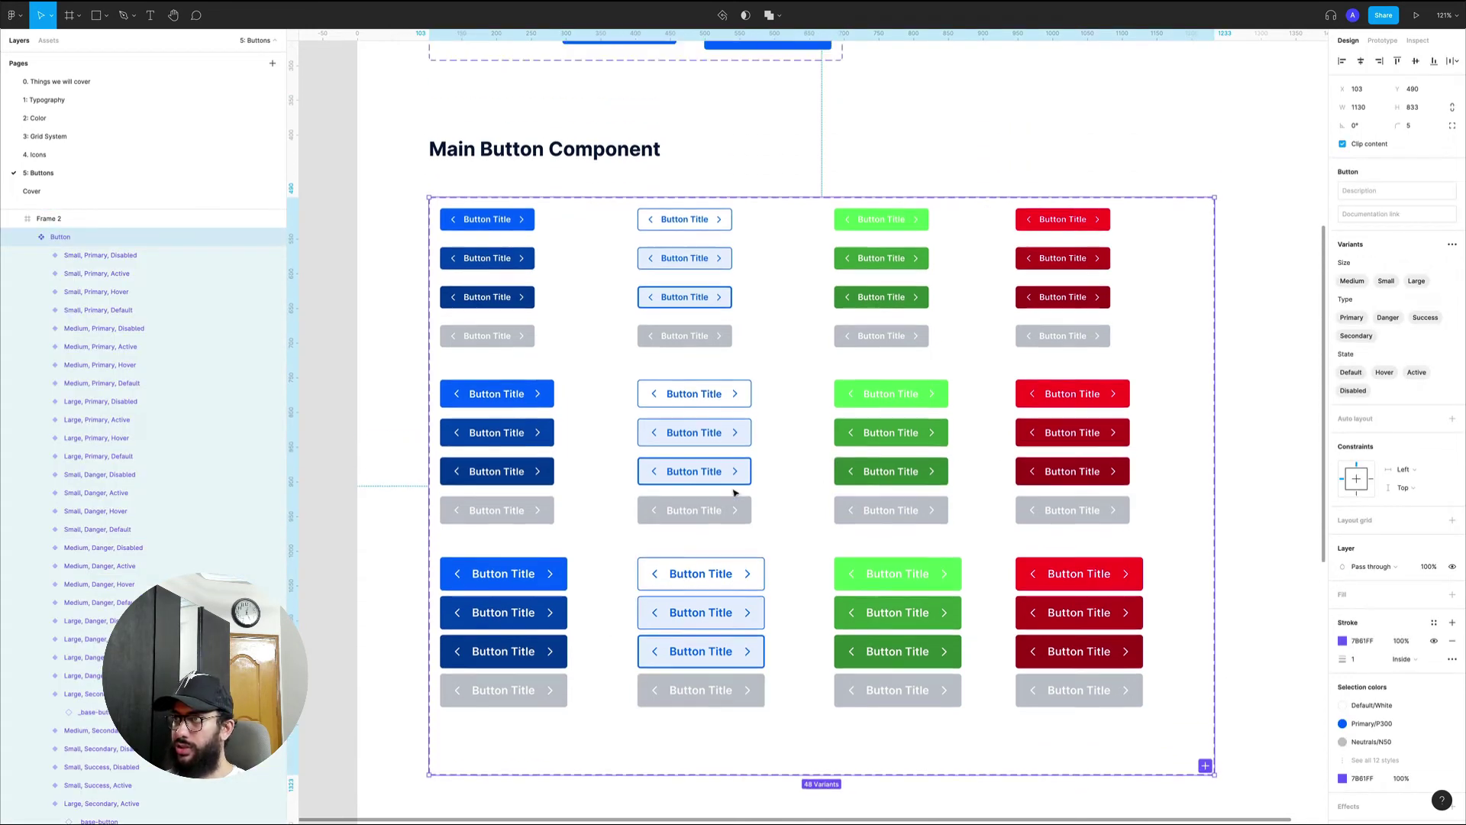
pyautogui.hotkey('alt', 'z')
pyautogui.keyDown('alt'); pyautogui.click(749, 491); pyautogui.keyUp('alt')
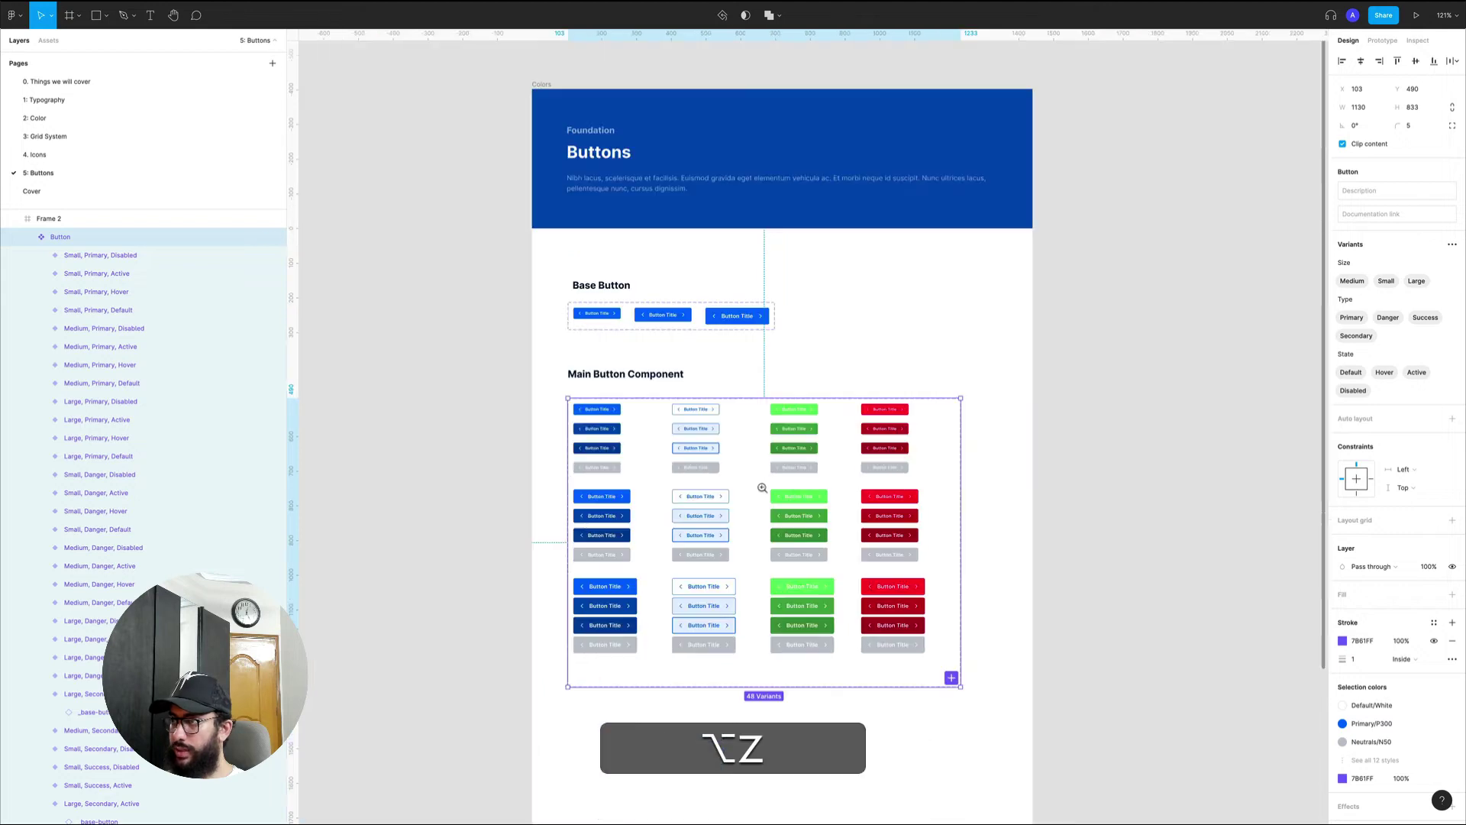
pyautogui.doubleClick(600, 495)
pyautogui.moveTo(600, 496); pyautogui.dragTo(520, 462)
pyautogui.hotkey('alt', 'z')
pyautogui.press('z')
pyautogui.click(505, 449)
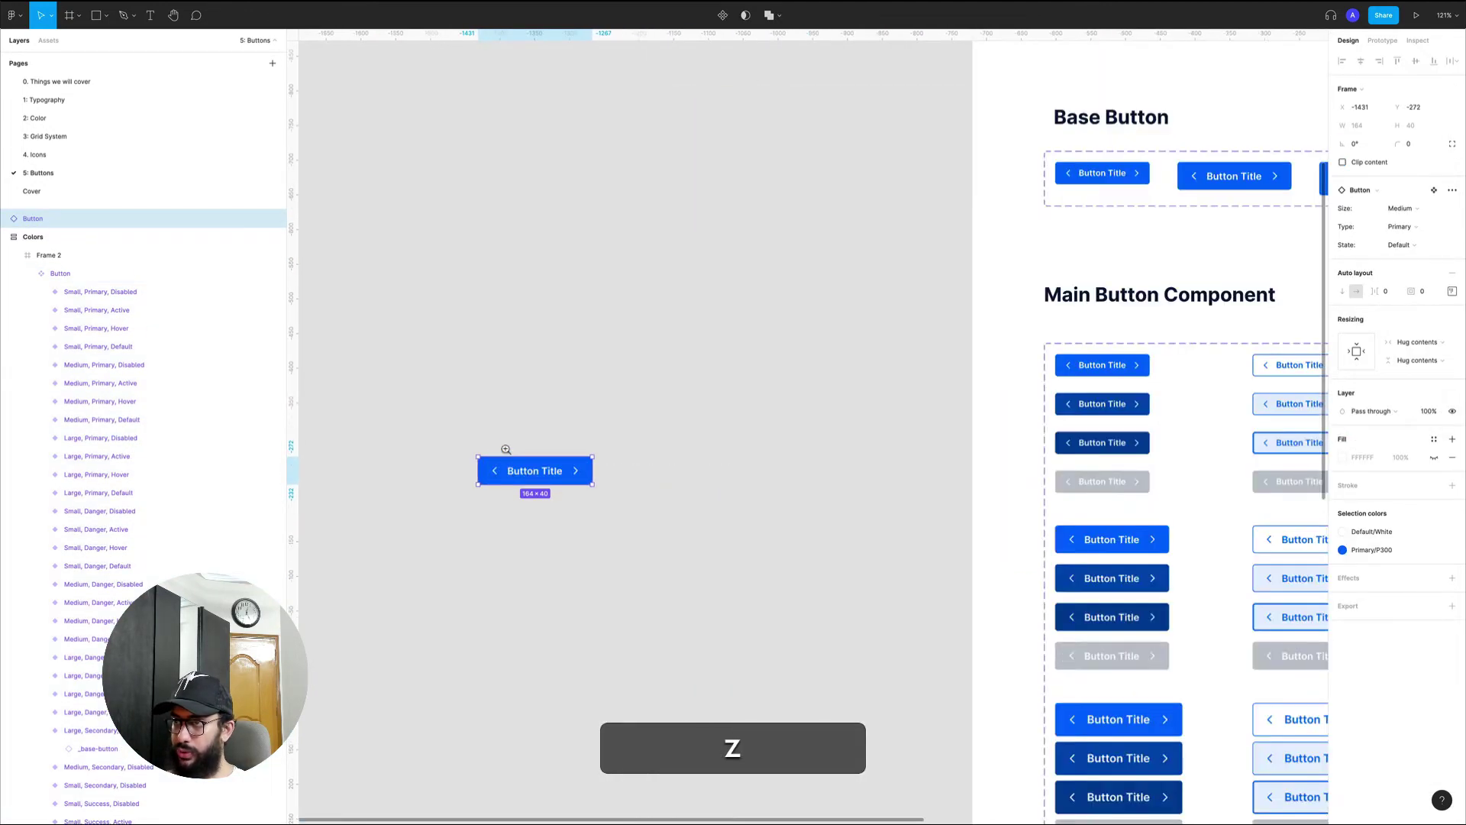
pyautogui.click(506, 449)
pyautogui.press('space')
pyautogui.moveTo(814, 411); pyautogui.dragTo(963, 368)
# - Switch the test instance's Size to Small and Large, and examine its Type and State options
pyautogui.click(1419, 209)
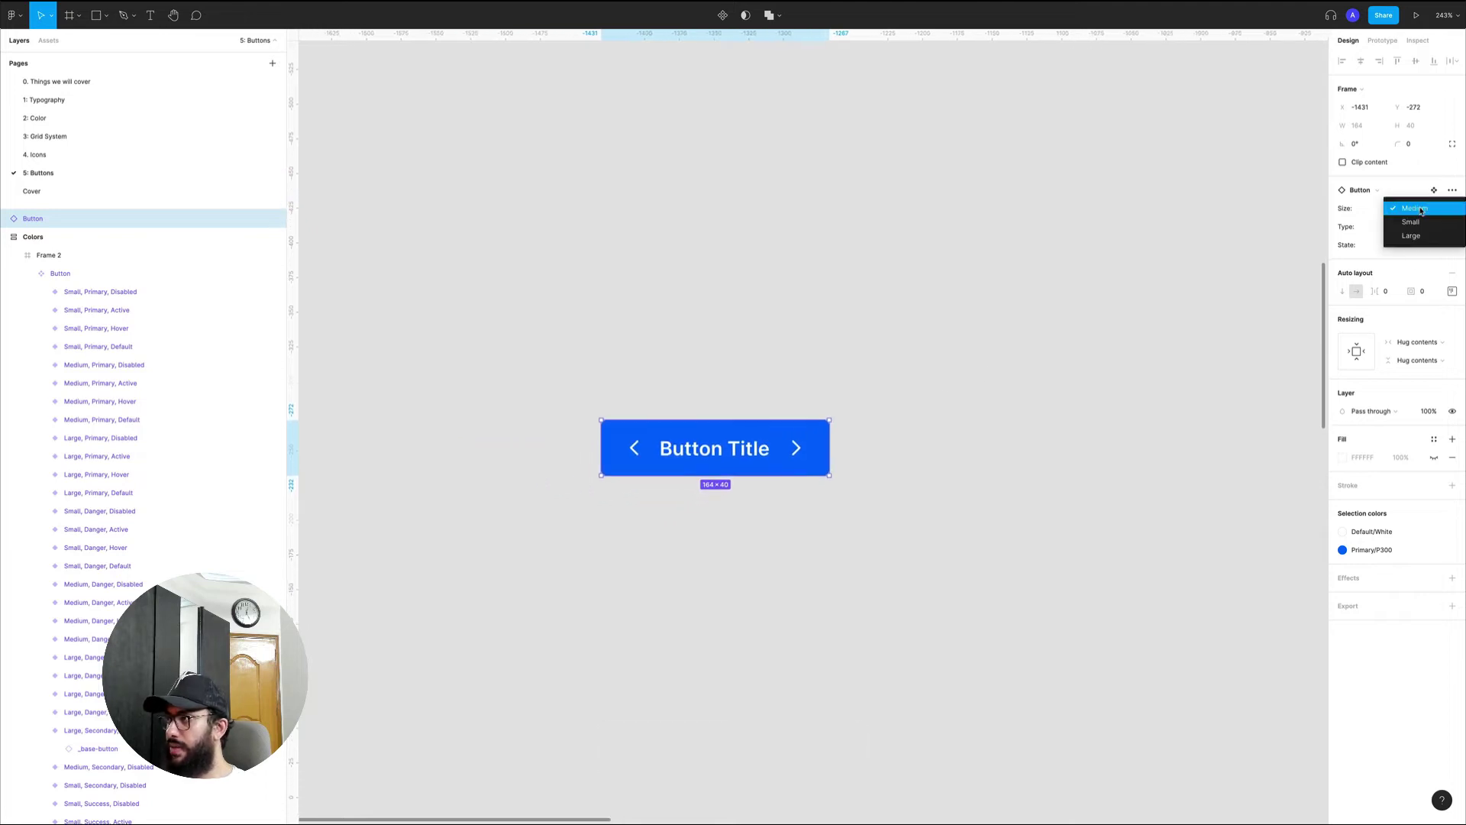
pyautogui.click(1420, 211)
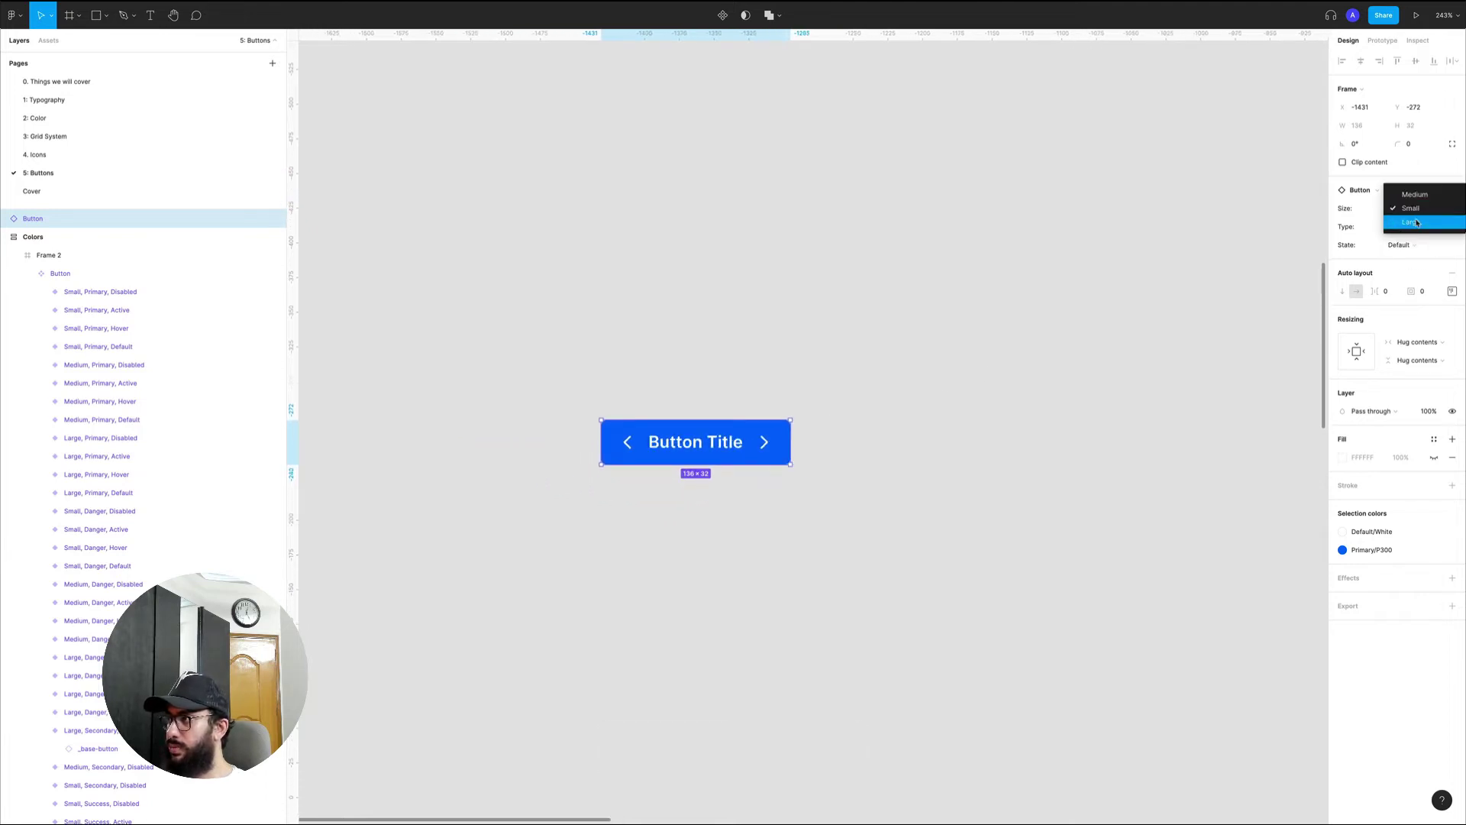
pyautogui.click(1416, 222)
pyautogui.click(1415, 228)
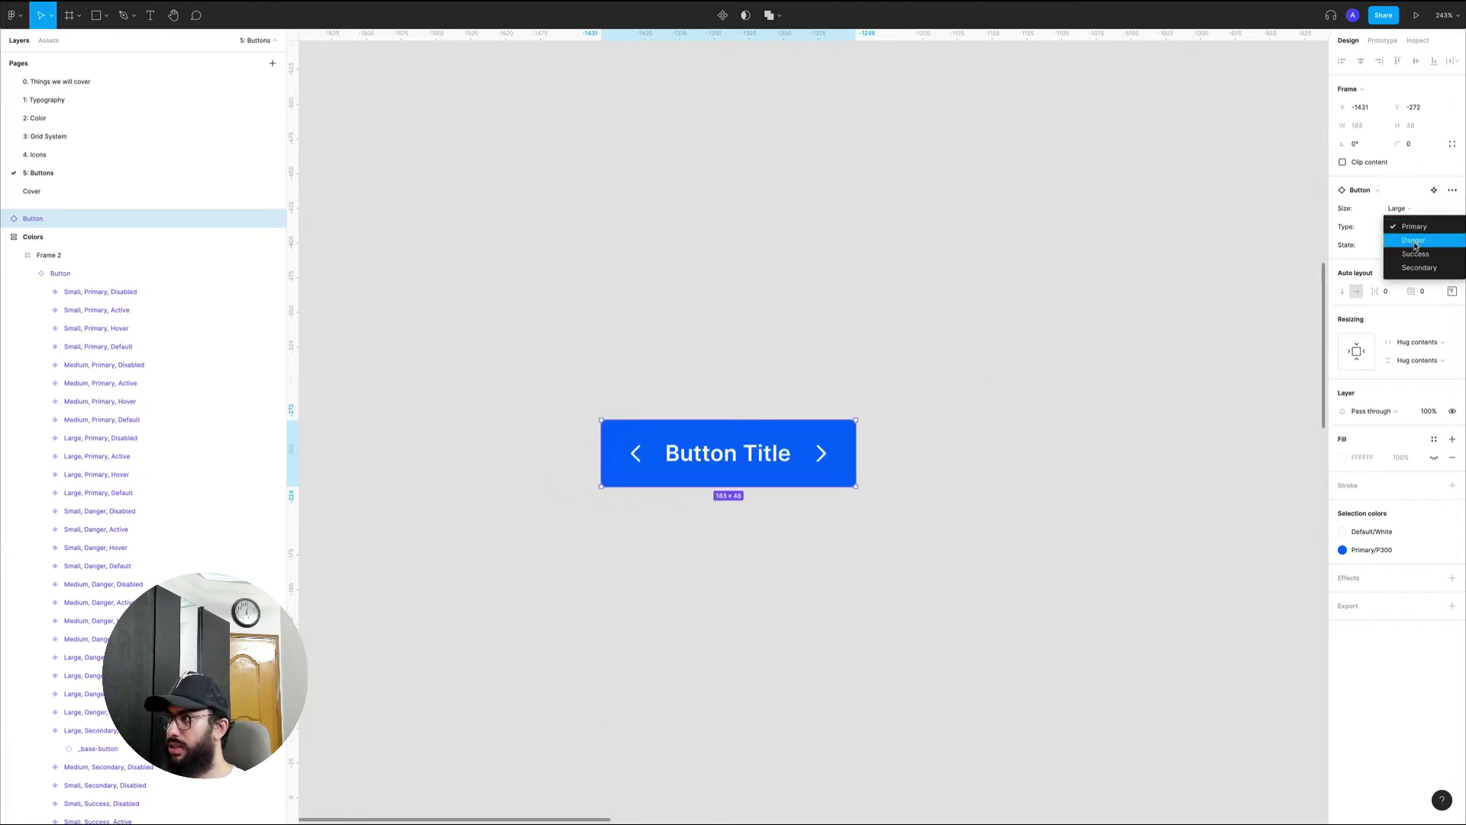
pyautogui.click(1361, 238)
pyautogui.click(1406, 245)
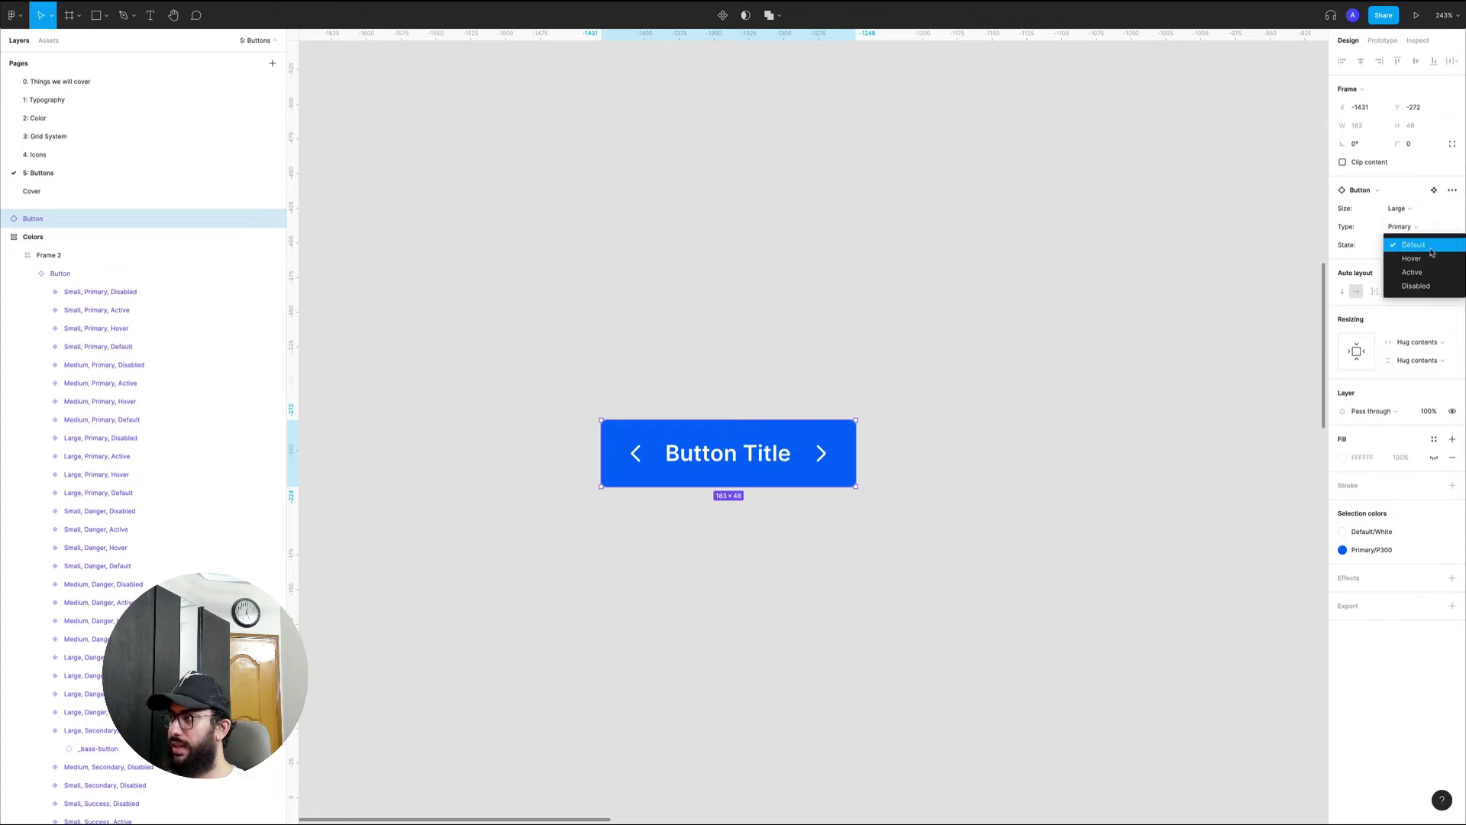
pyautogui.click(1057, 352)
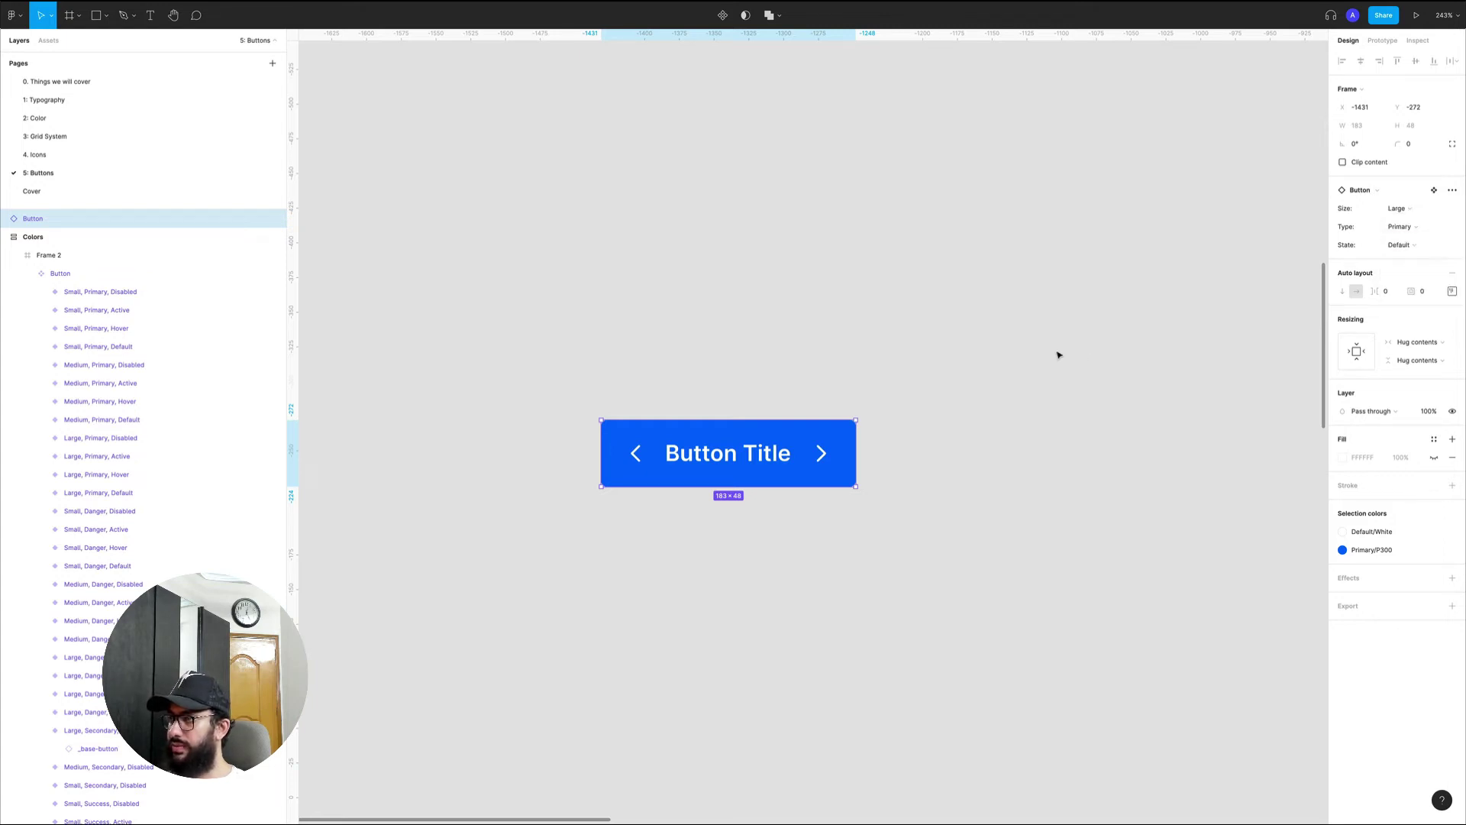
# - Remove the test button instance from the canvas beside the page frame
pyautogui.click(933, 351)
pyautogui.hotkey('alt', 'z')
pyautogui.keyDown('alt'); pyautogui.click(929, 351); pyautogui.keyUp('alt')
pyautogui.press('space')
pyautogui.moveTo(915, 350); pyautogui.dragTo(348, 426)
pyautogui.click(46, 219)
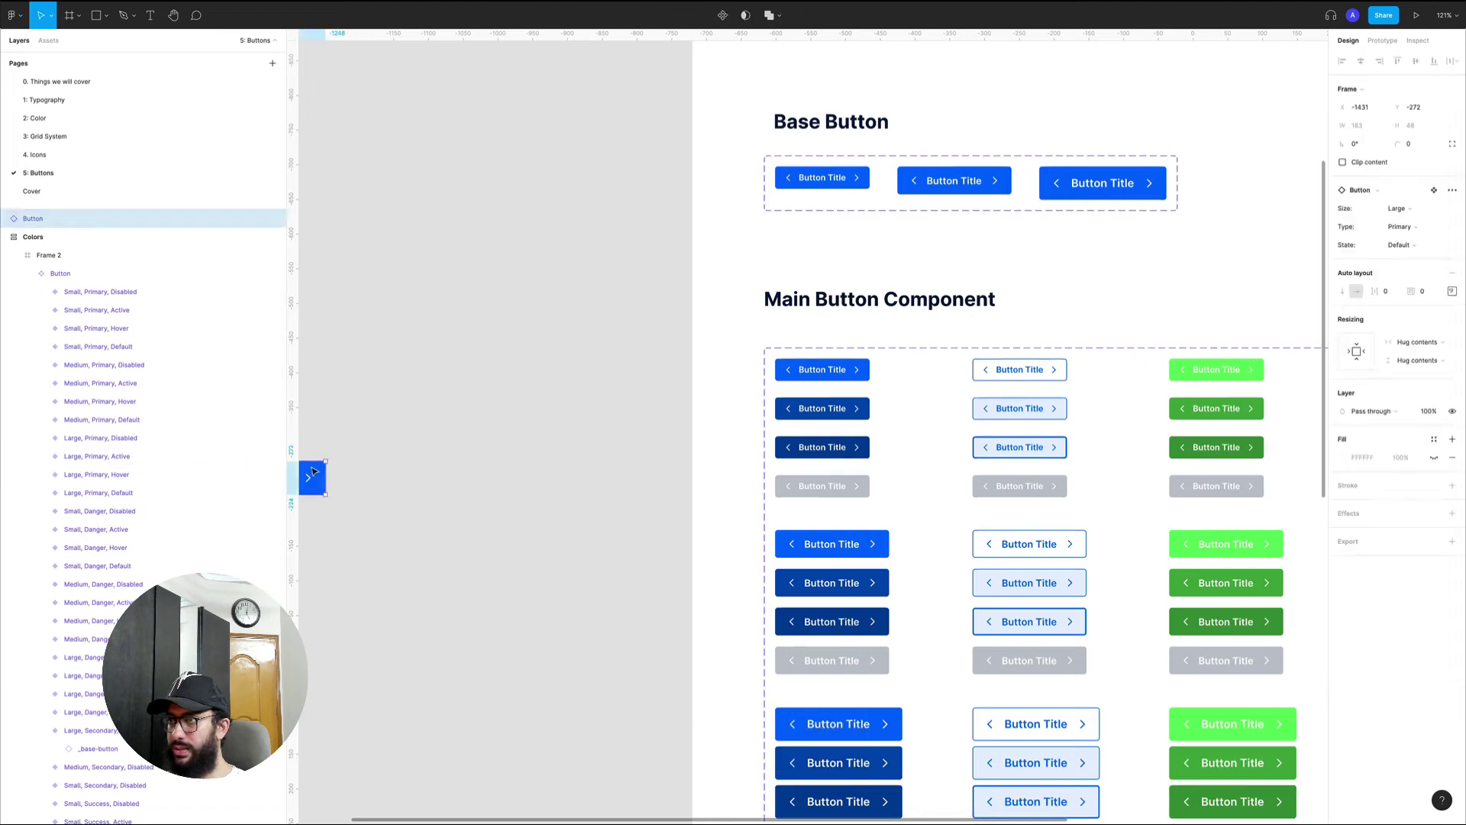
pyautogui.press('super+x')
# - Reorder the Button component set's Size values to Small, Medium, Large and its Type values to Primary, Secondary, Success, Danger
pyautogui.click(877, 359)
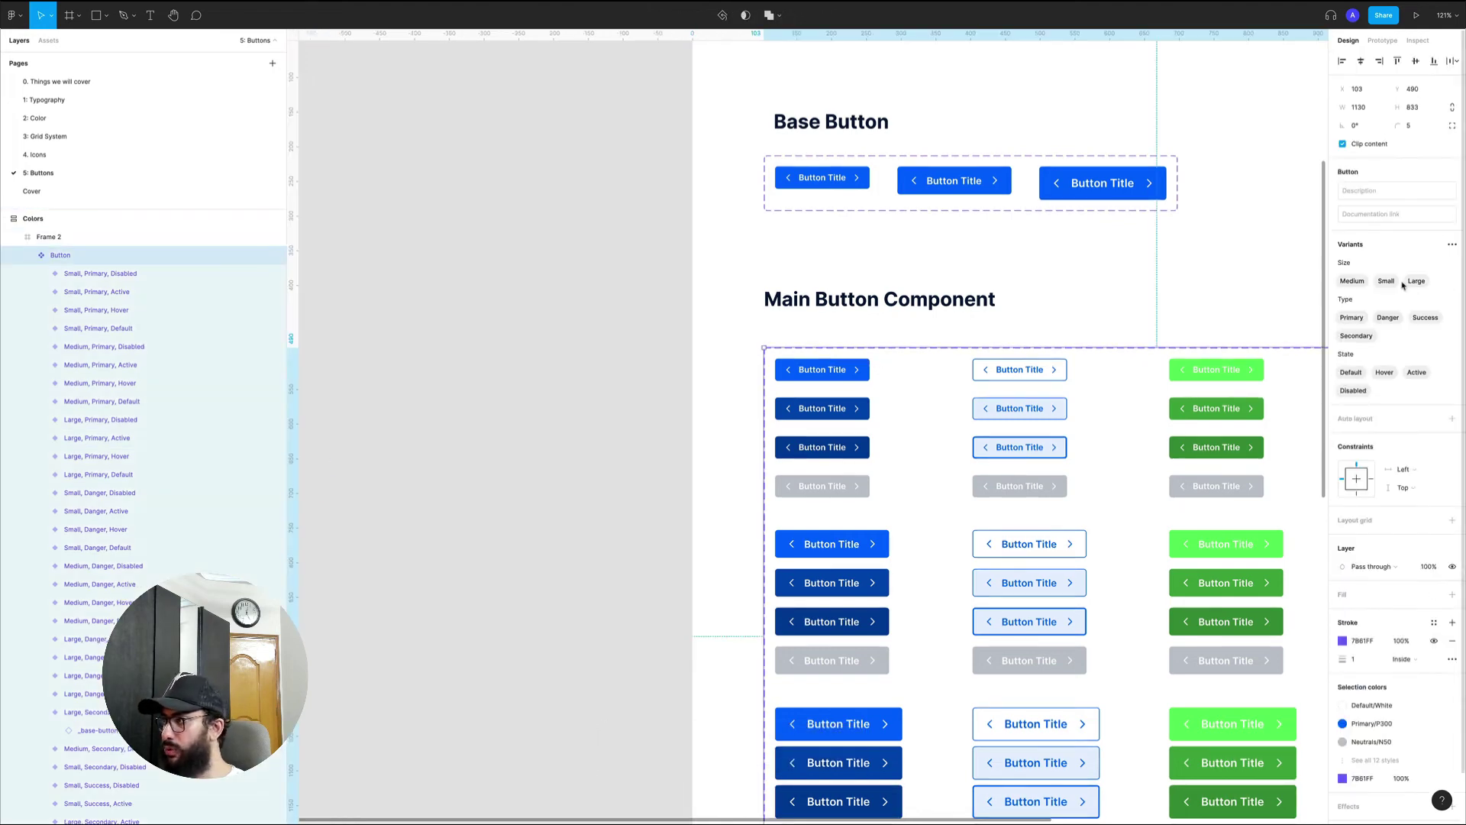
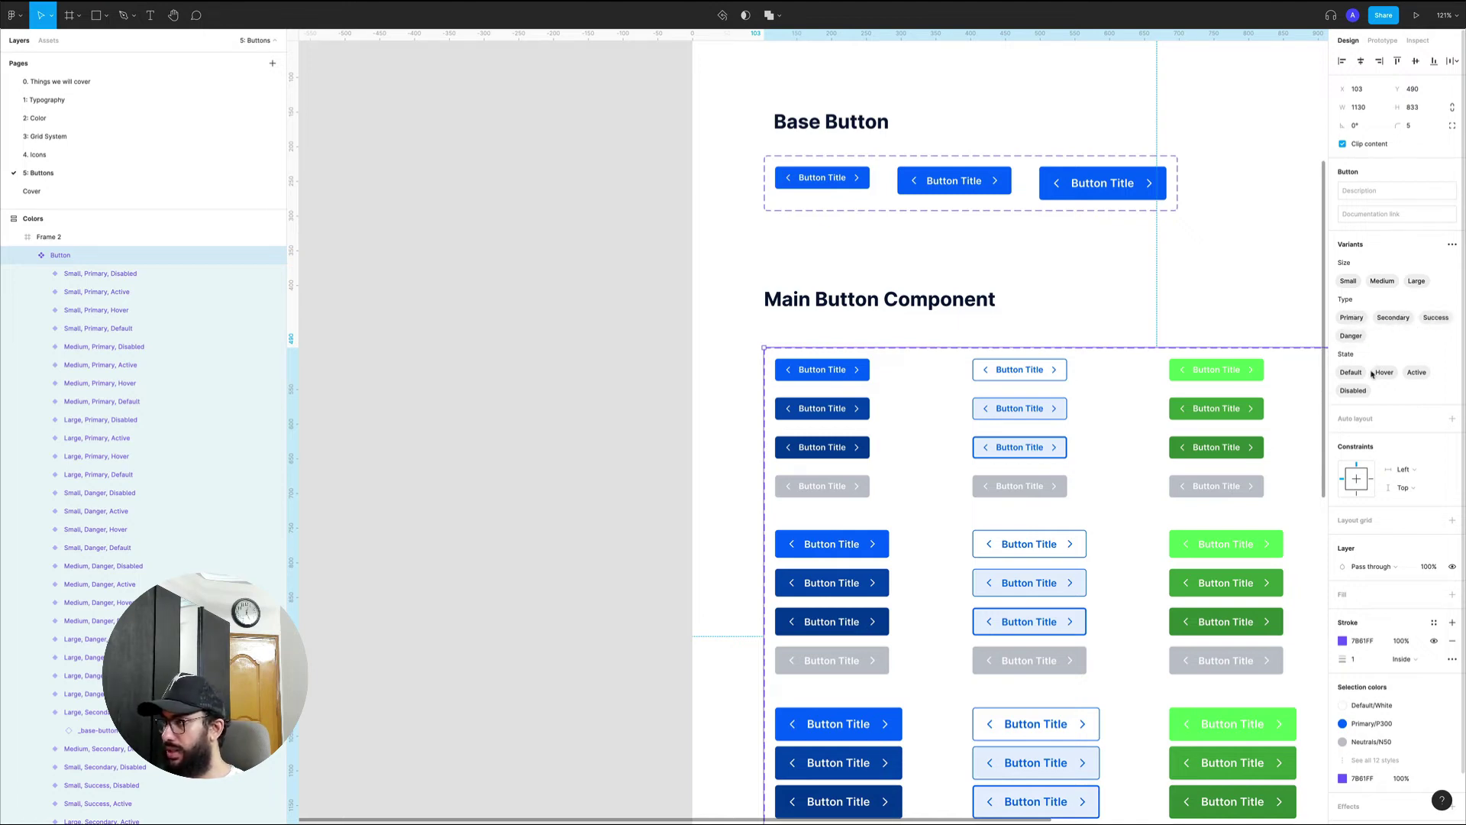
# - Move the Main Button Component heading up by 40 px, away from the variants frame
pyautogui.hscroll(5, 1191, 358)
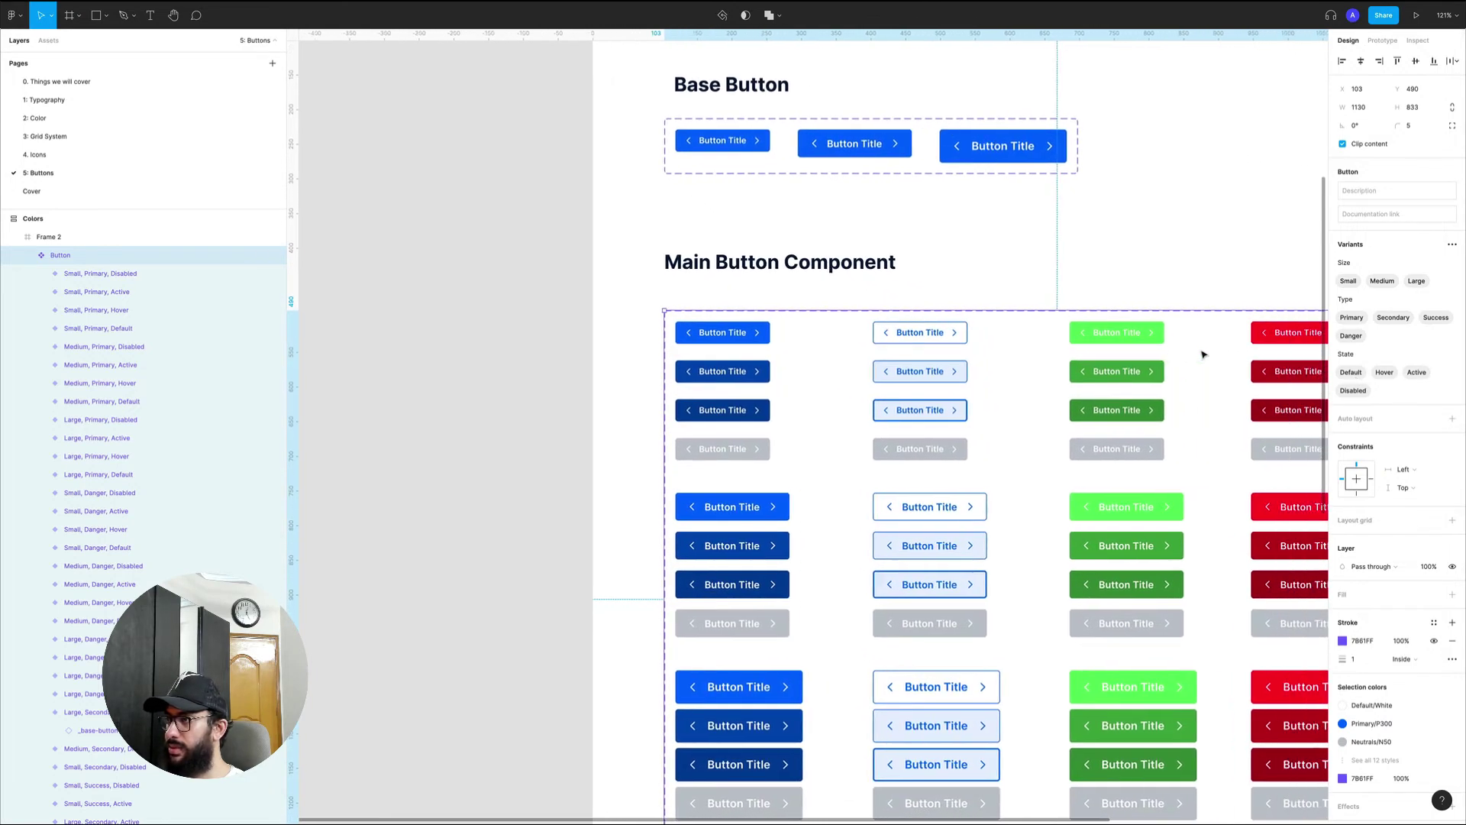
pyautogui.scroll(-2, 687, 245)
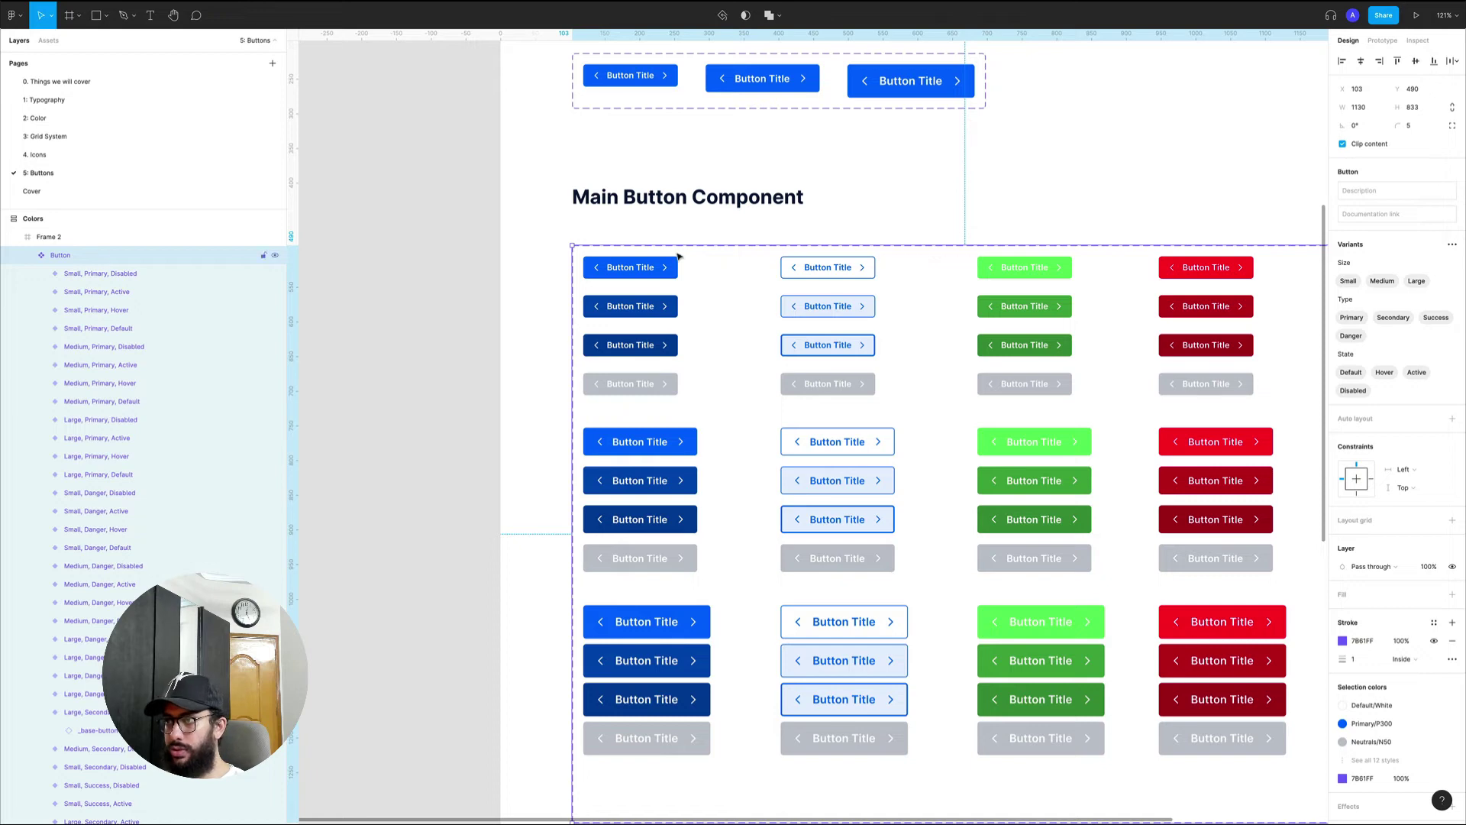
pyautogui.click(714, 201)
pyautogui.hotkey('shift', 'Up')
pyautogui.hotkey('shift', 'Up')
pyautogui.hotkey('shift', 'Up')
pyautogui.hotkey('shift', 'Up')
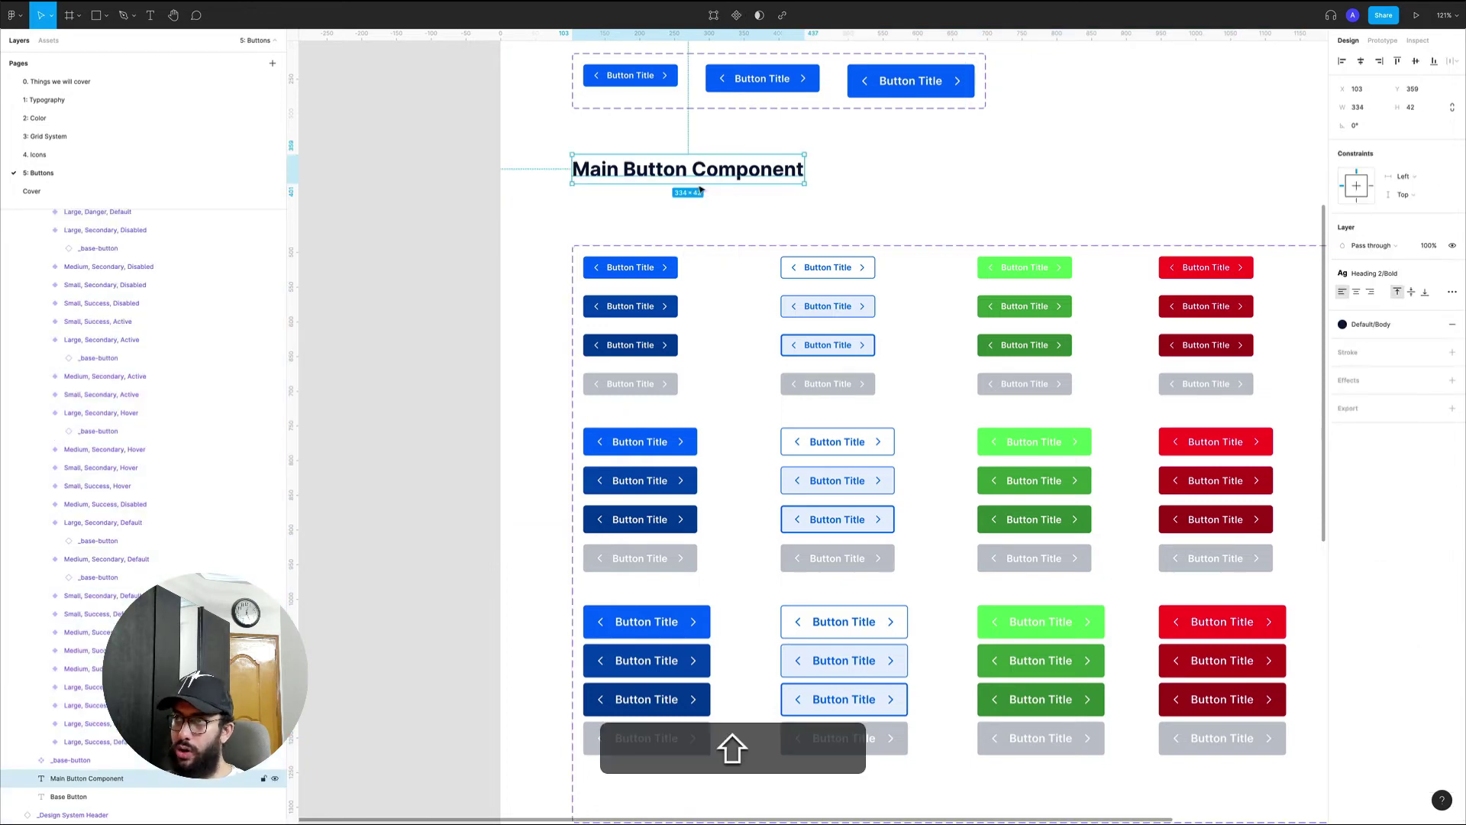
pyautogui.press('t')
pyautogui.click(603, 224)
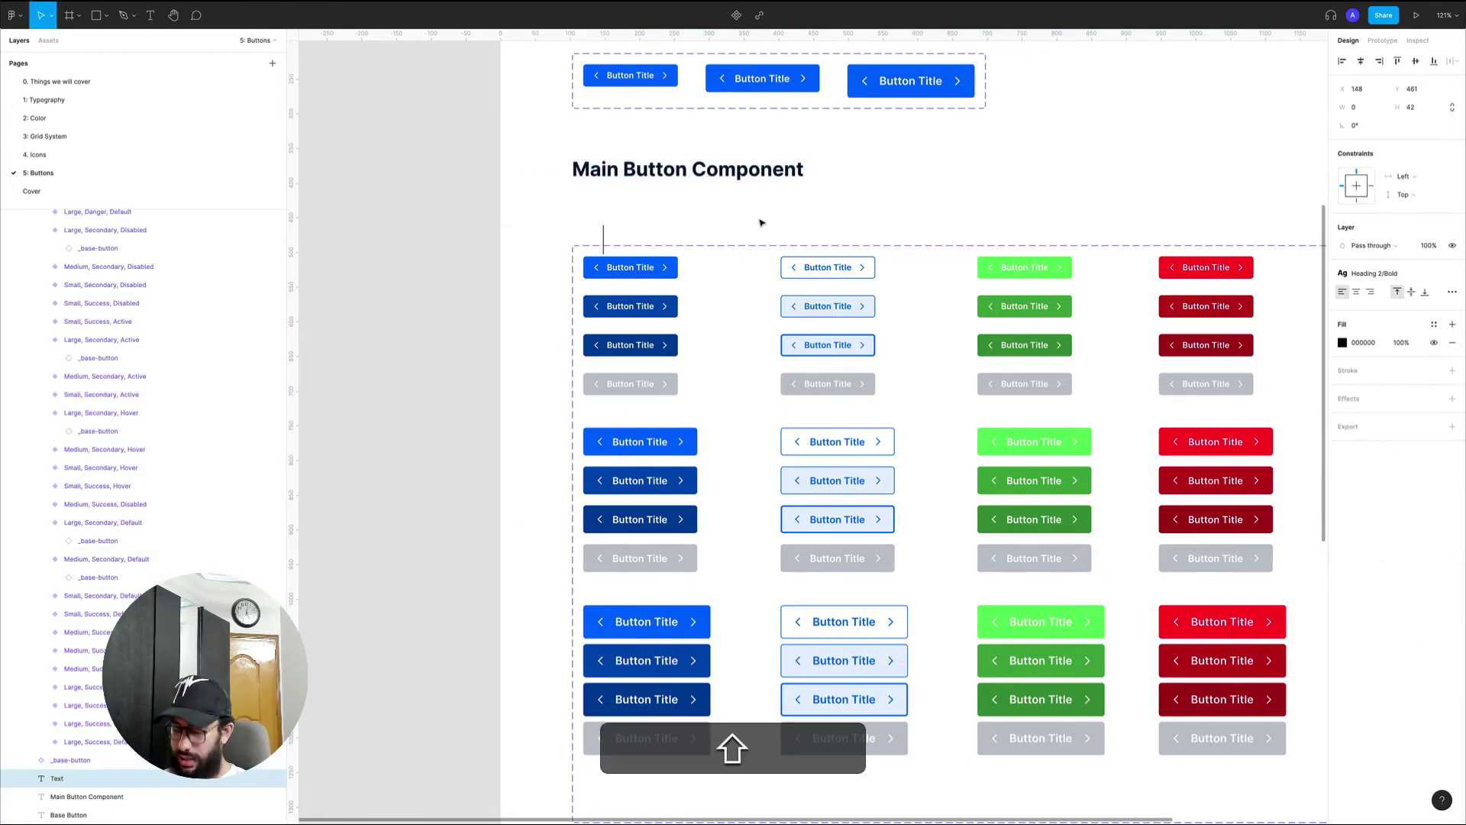
pyautogui.press('Escape')
pyautogui.press('v')
# - Duplicate the Main Button Component heading just above the first variant column and change its text to "Primary"
pyautogui.click(718, 171)
pyautogui.click(718, 171)
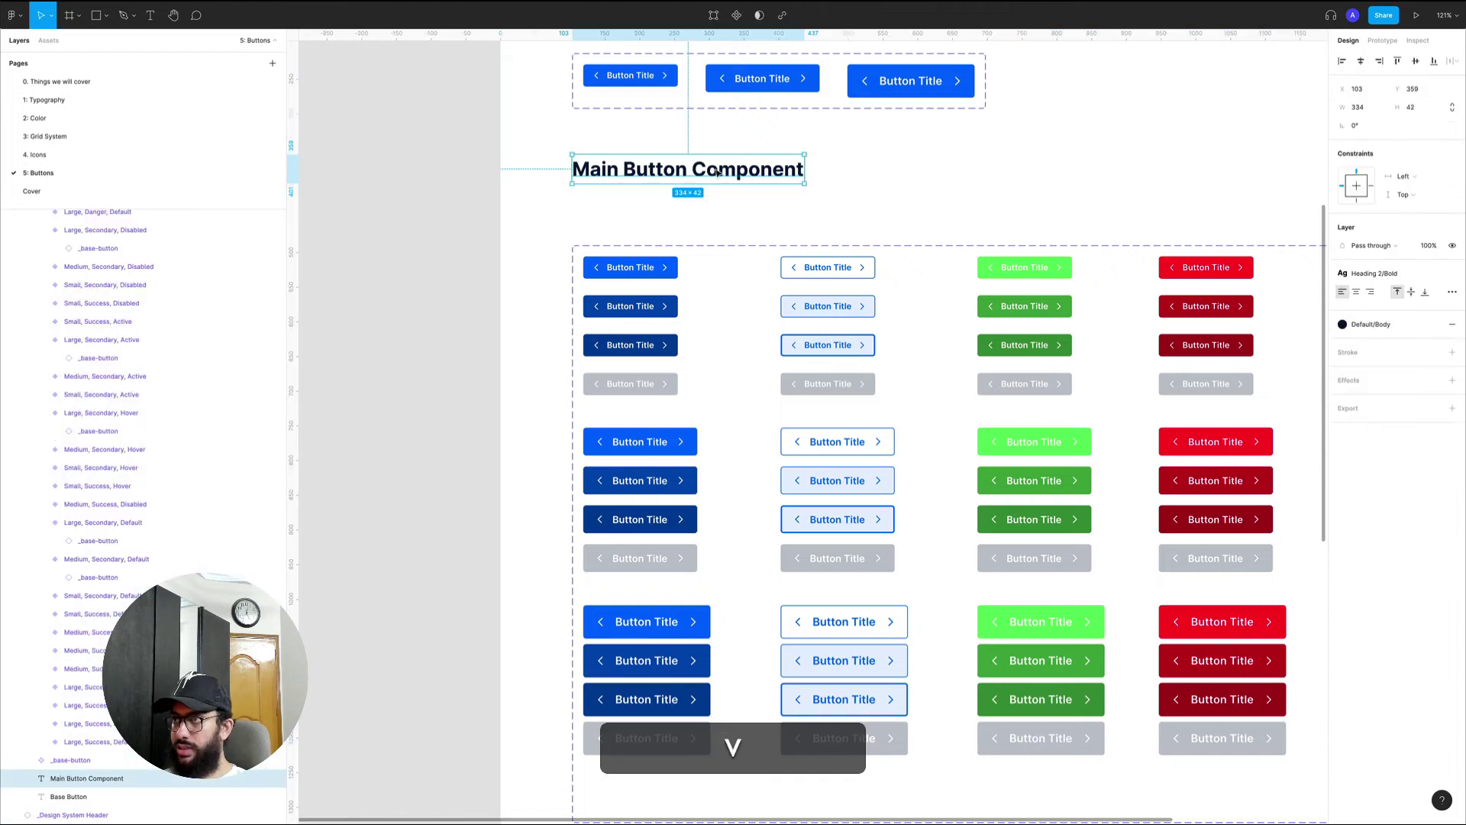
pyautogui.moveTo(718, 172); pyautogui.dragTo(718, 232)
pyautogui.press('Return')
pyautogui.write('Primary')
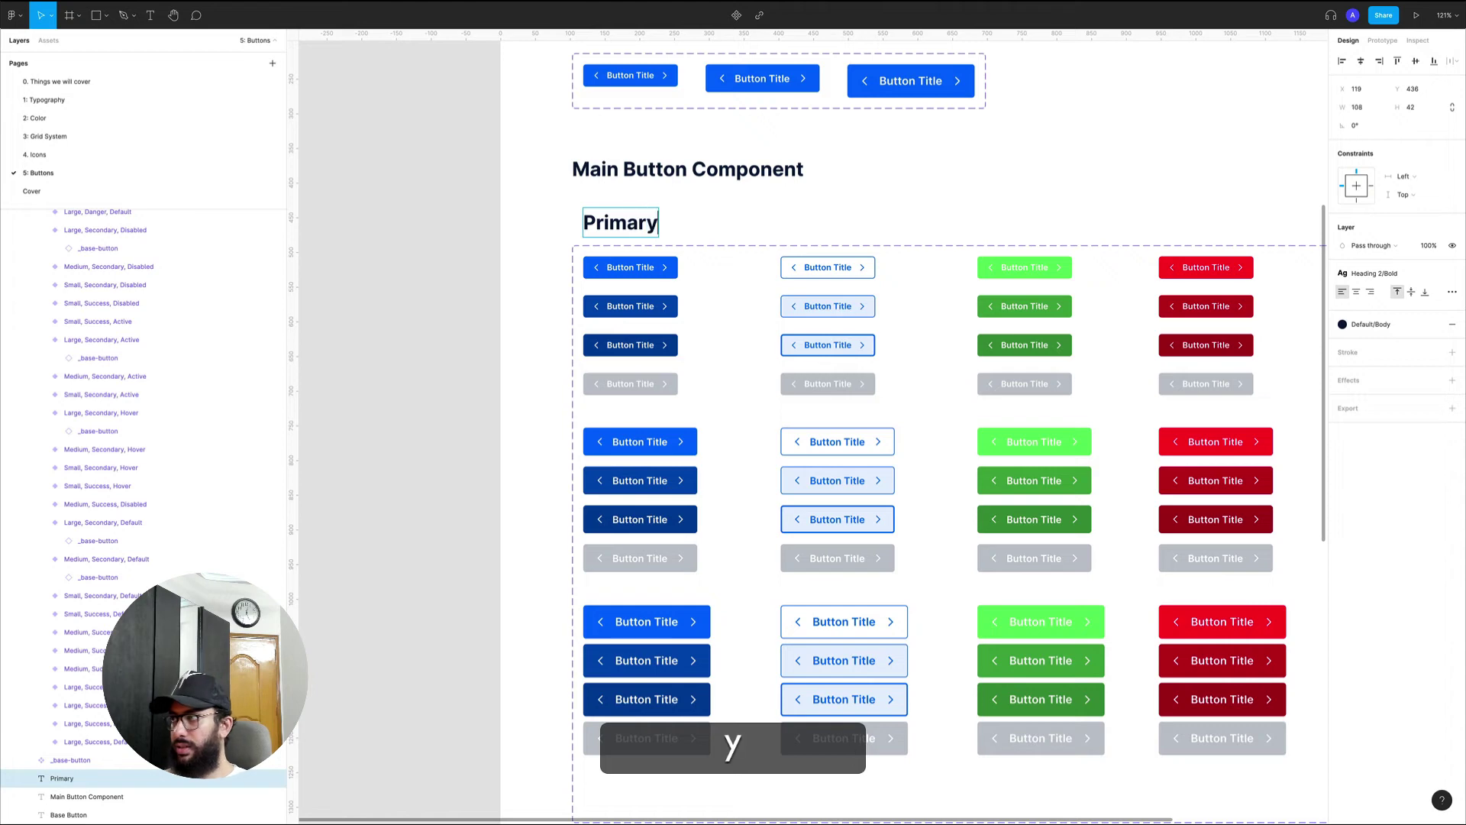
pyautogui.press('Escape')
# - Apply the Heading 6/Bold text style to the Primary column label
pyautogui.click(1375, 273)
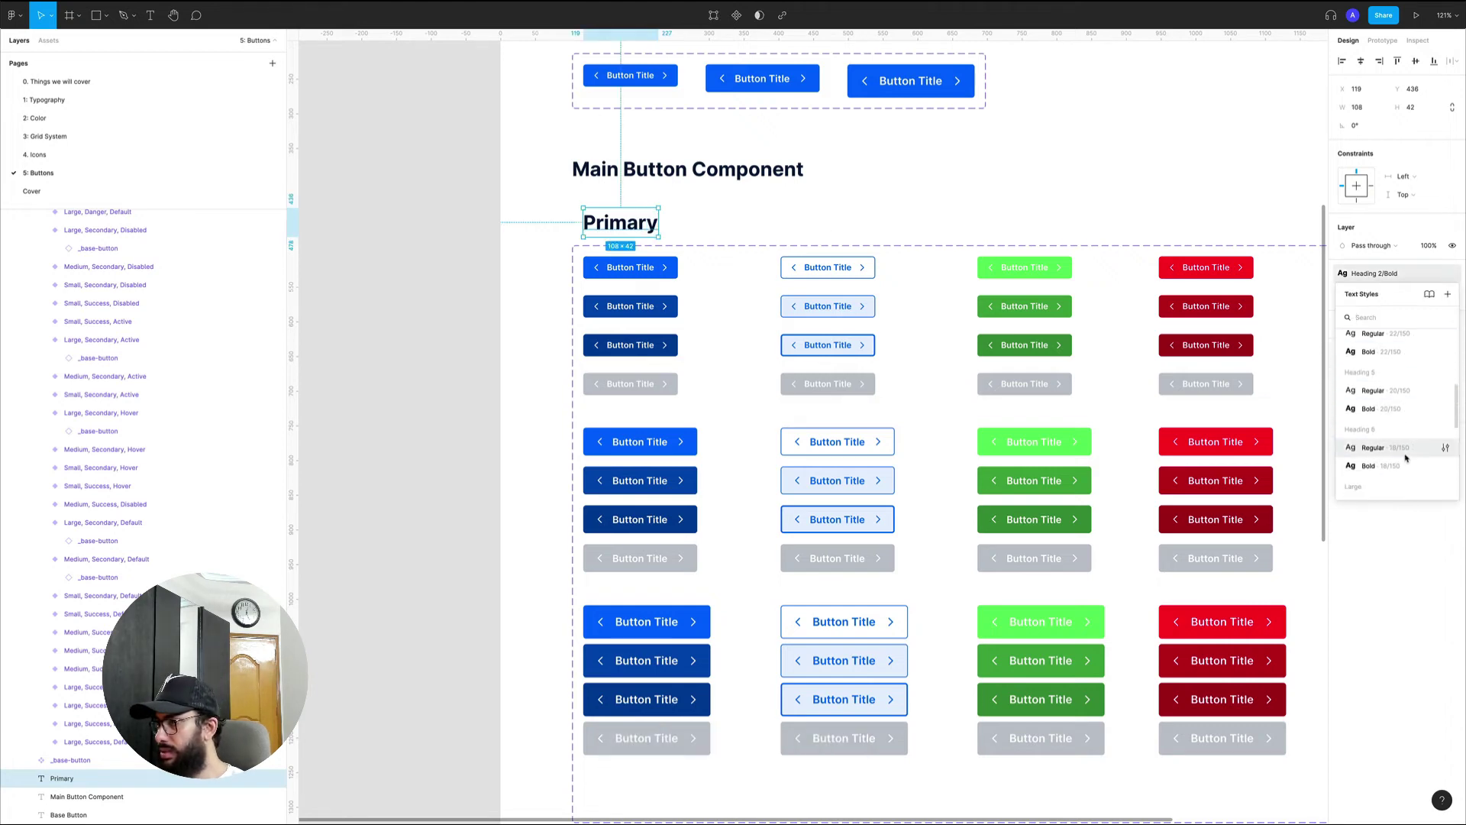
pyautogui.click(1369, 465)
pyautogui.press('v')
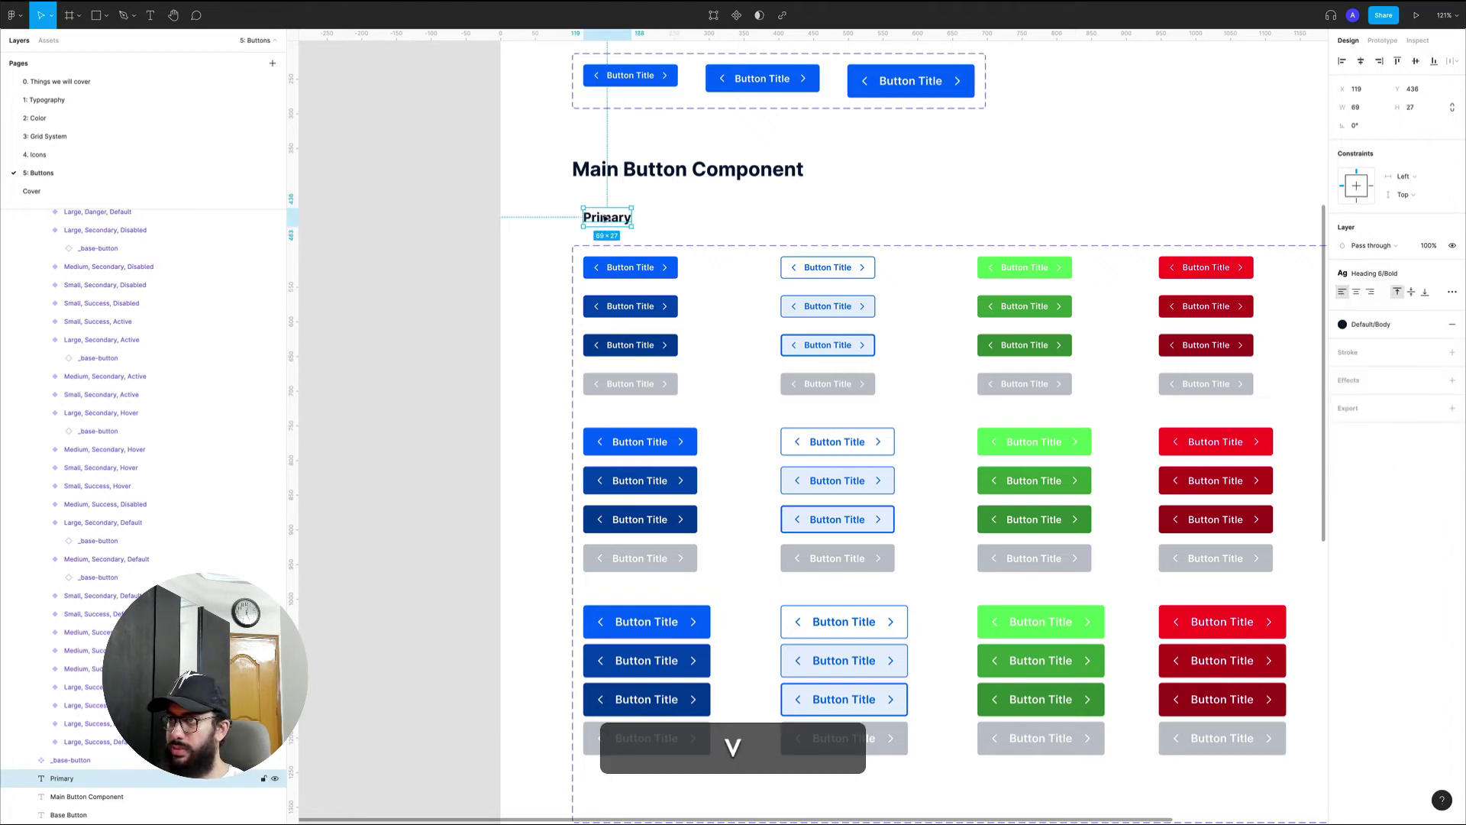
# - Copy the Primary label above the second column as "Secondary" and place another copy above the green column
pyautogui.moveTo(607, 219); pyautogui.dragTo(1001, 220)
pyautogui.press('Return')
pyautogui.write('Secondary')
pyautogui.press('Escape')
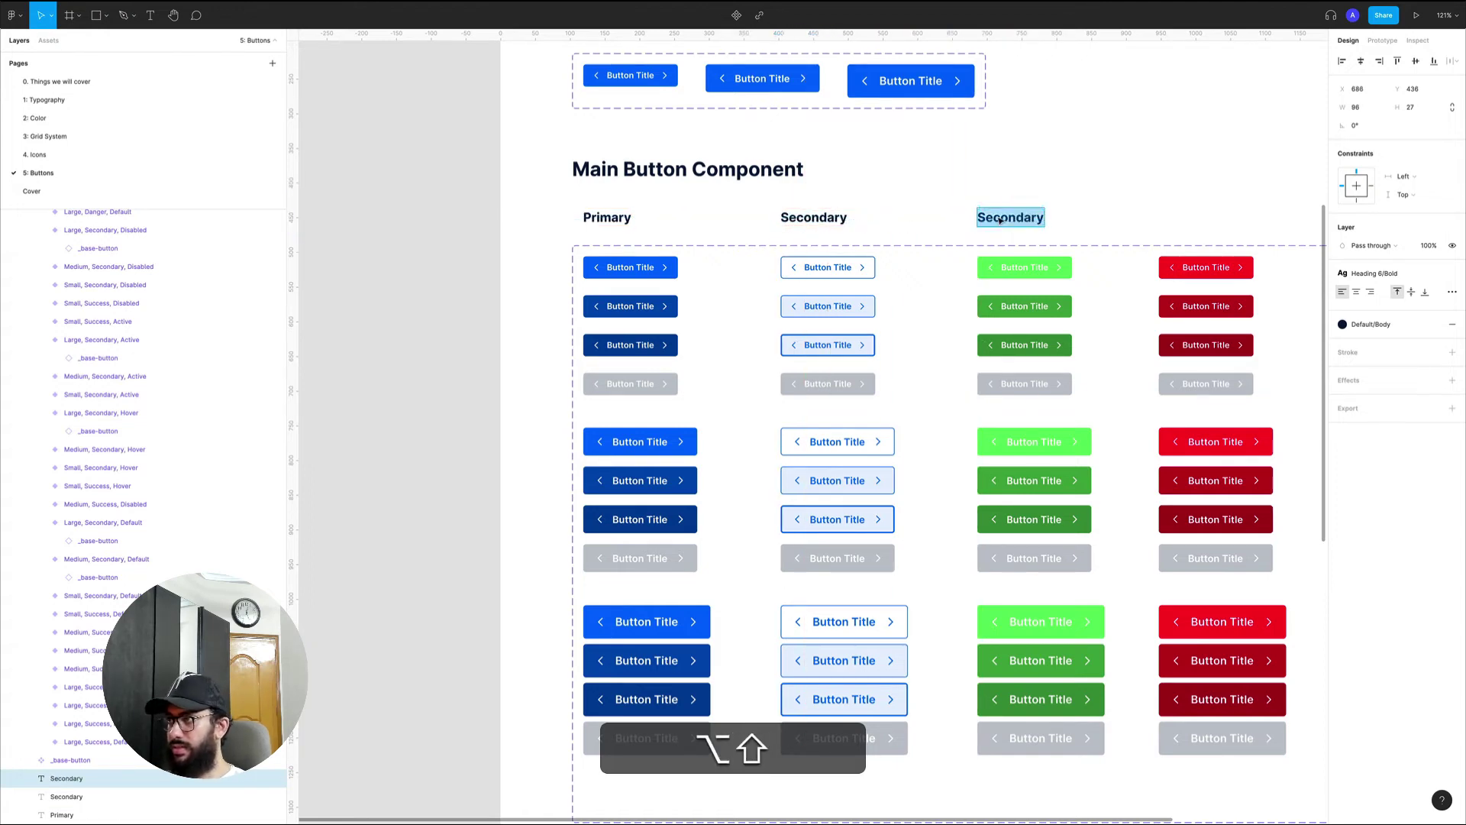
# - Change the label above the green button column to "Success"
pyautogui.write('Tertiary')
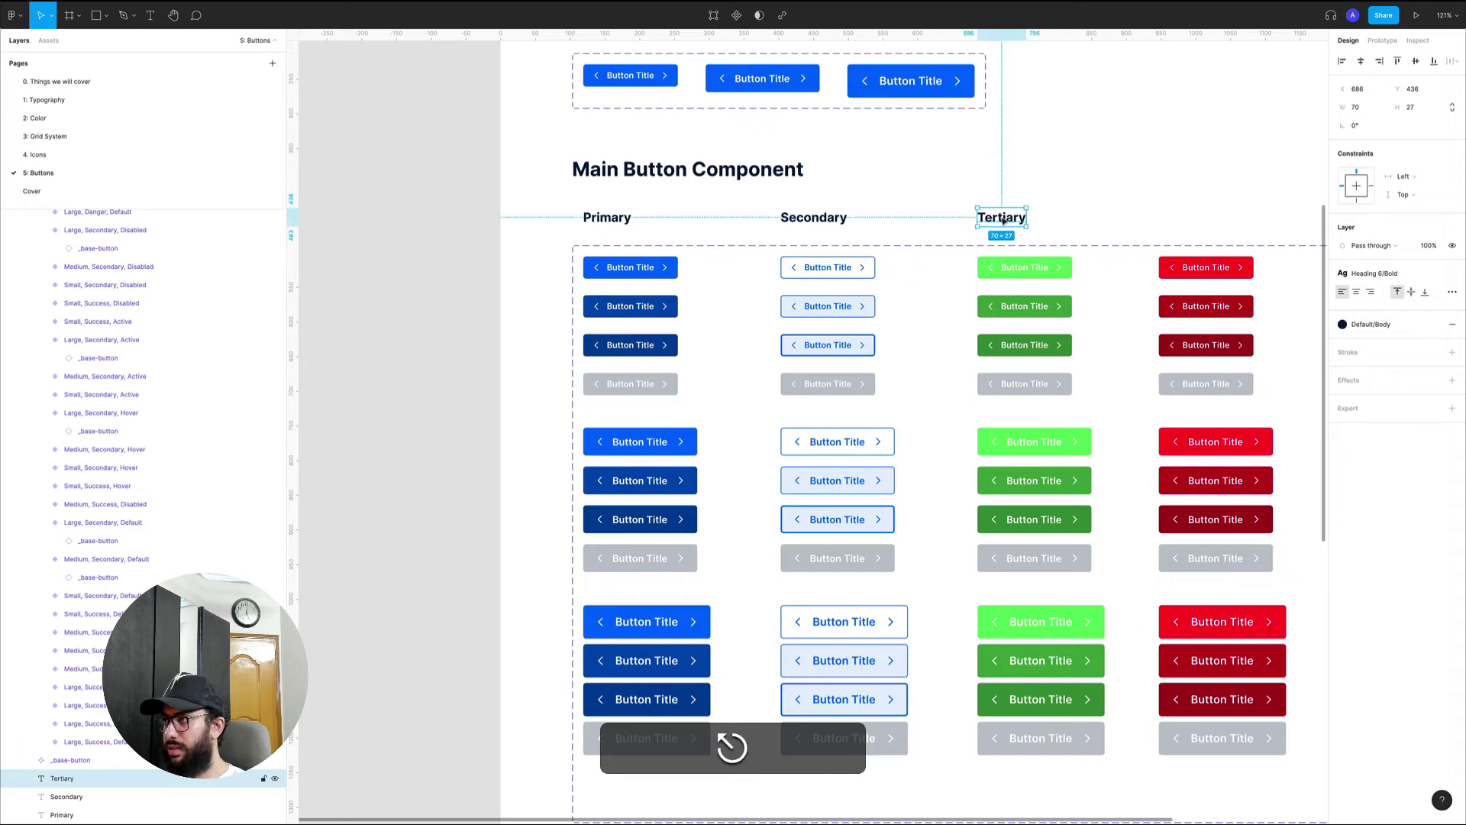
pyautogui.doubleClick(1000, 218)
pyautogui.write('Succes')
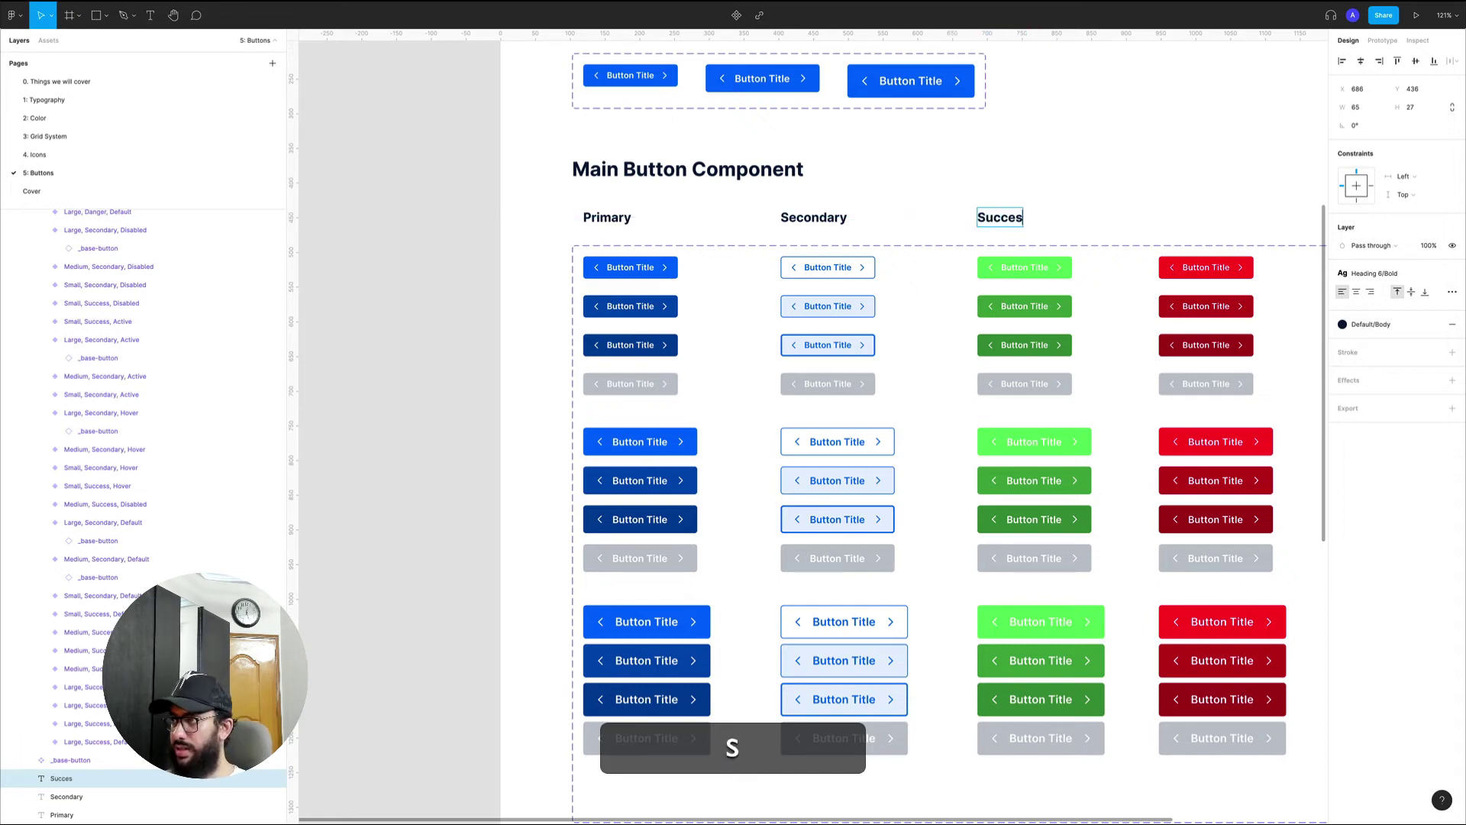
pyautogui.write('s')
pyautogui.press('Escape')
pyautogui.press('alt+shift+super+z')
# - Copy the Success label above the red button column and change its text to "Danger"
pyautogui.moveTo(1002, 222); pyautogui.dragTo(1183, 226)
pyautogui.doubleClick(1185, 220)
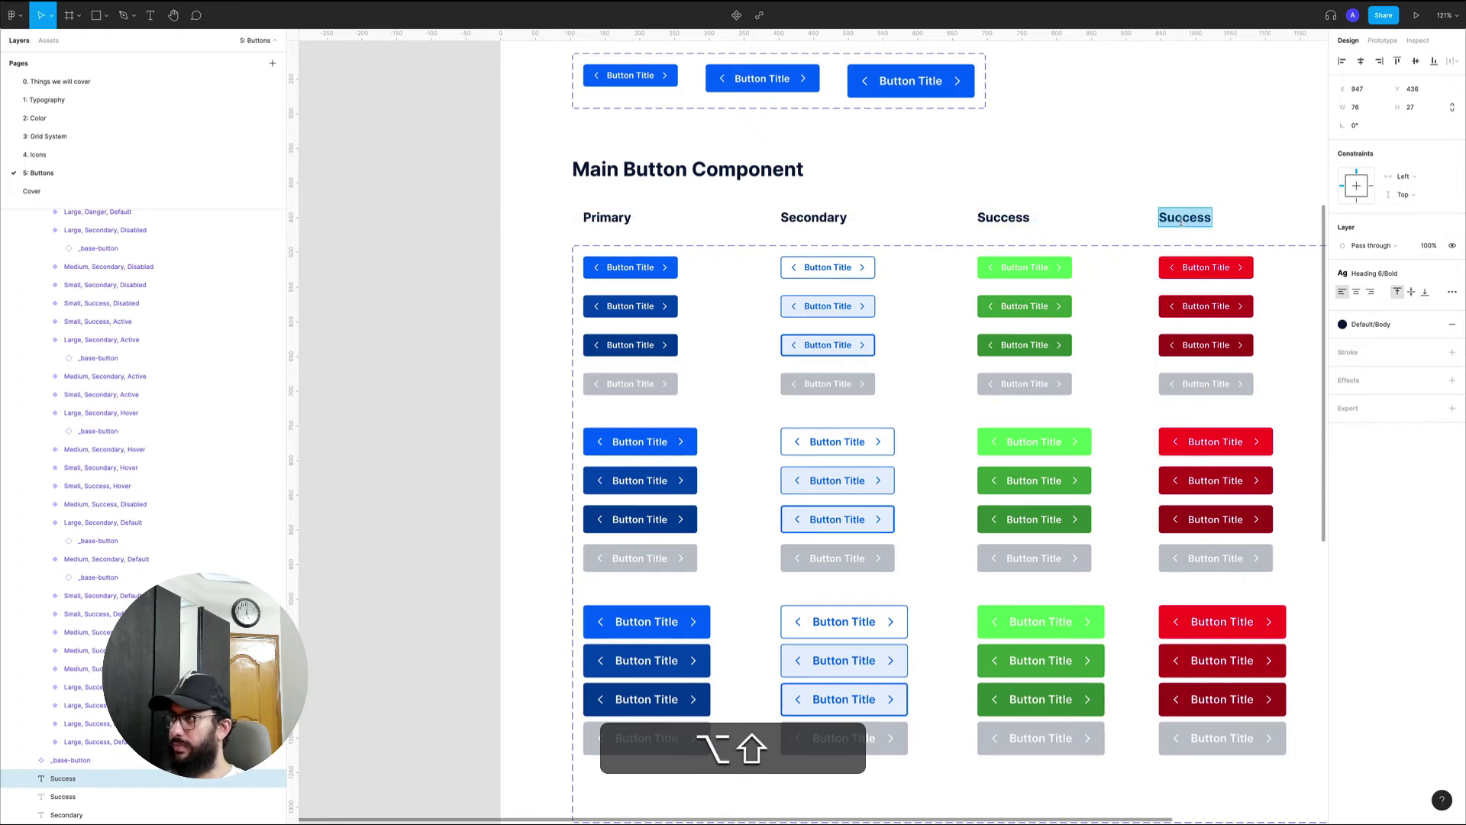
pyautogui.write('Danger')
pyautogui.press('Escape')
pyautogui.moveTo(1286, 203); pyautogui.dragTo(1172, 150)
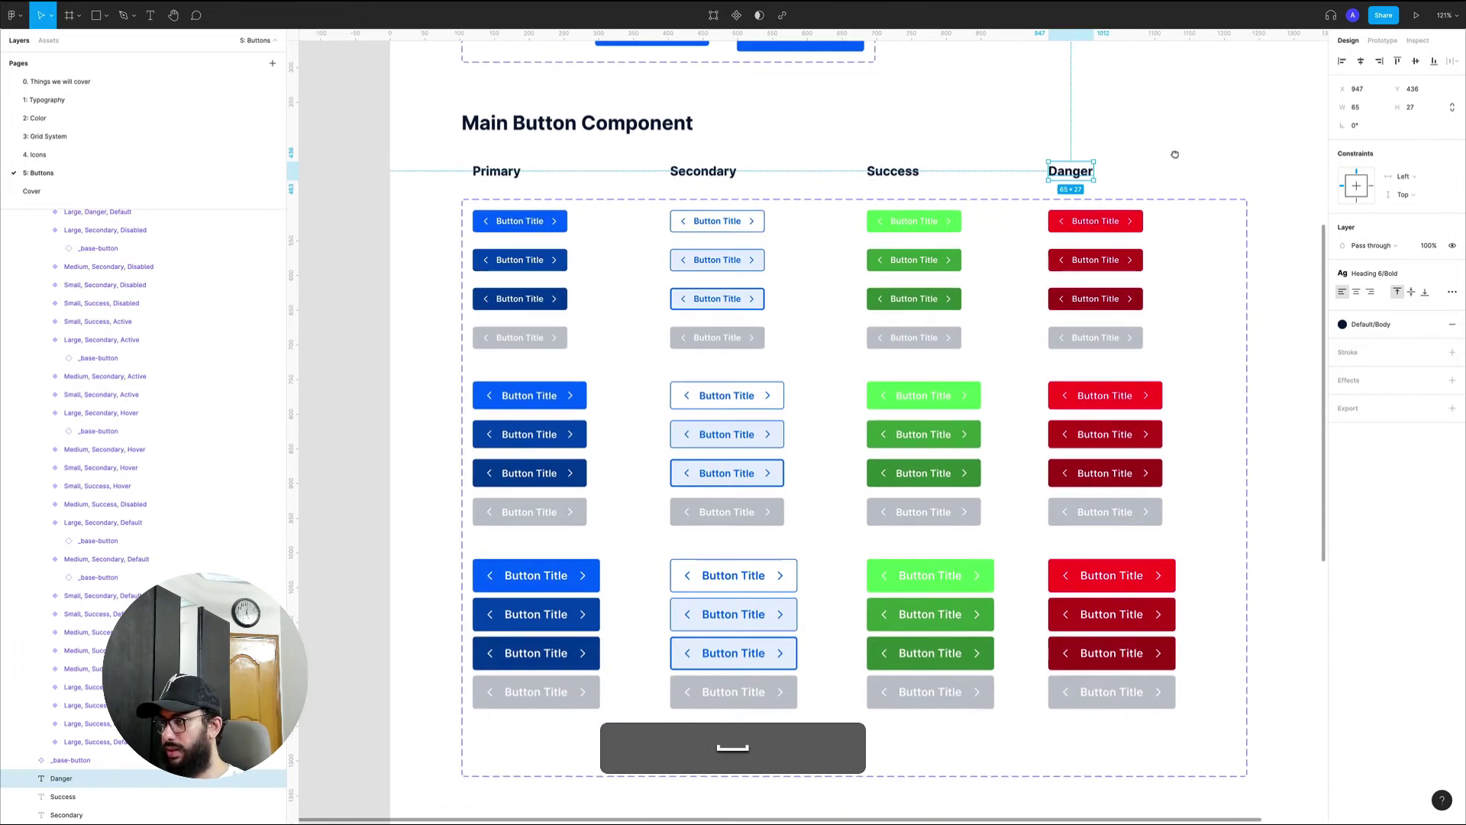
pyautogui.click(1198, 201)
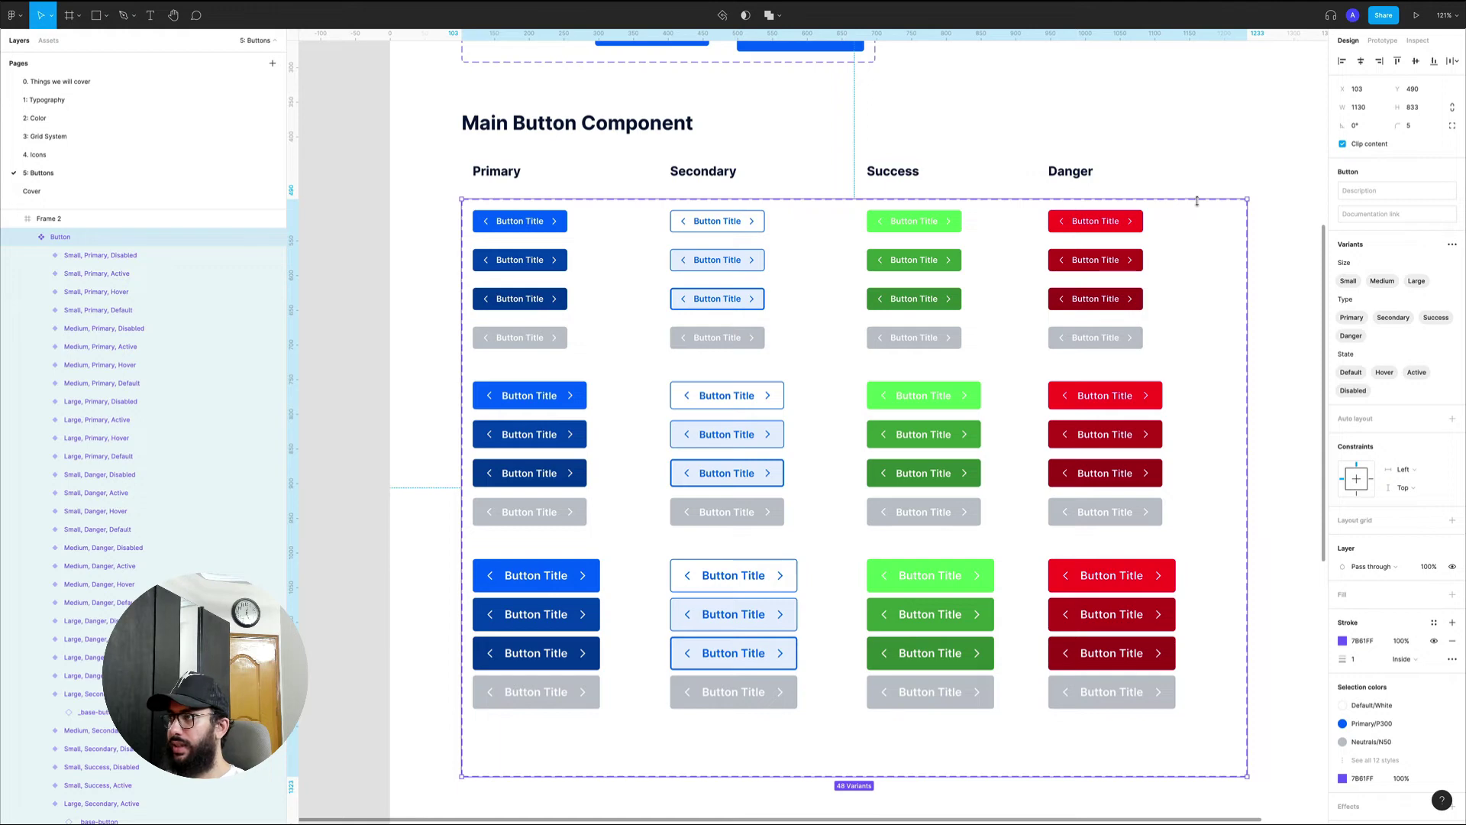
pyautogui.press('Return')
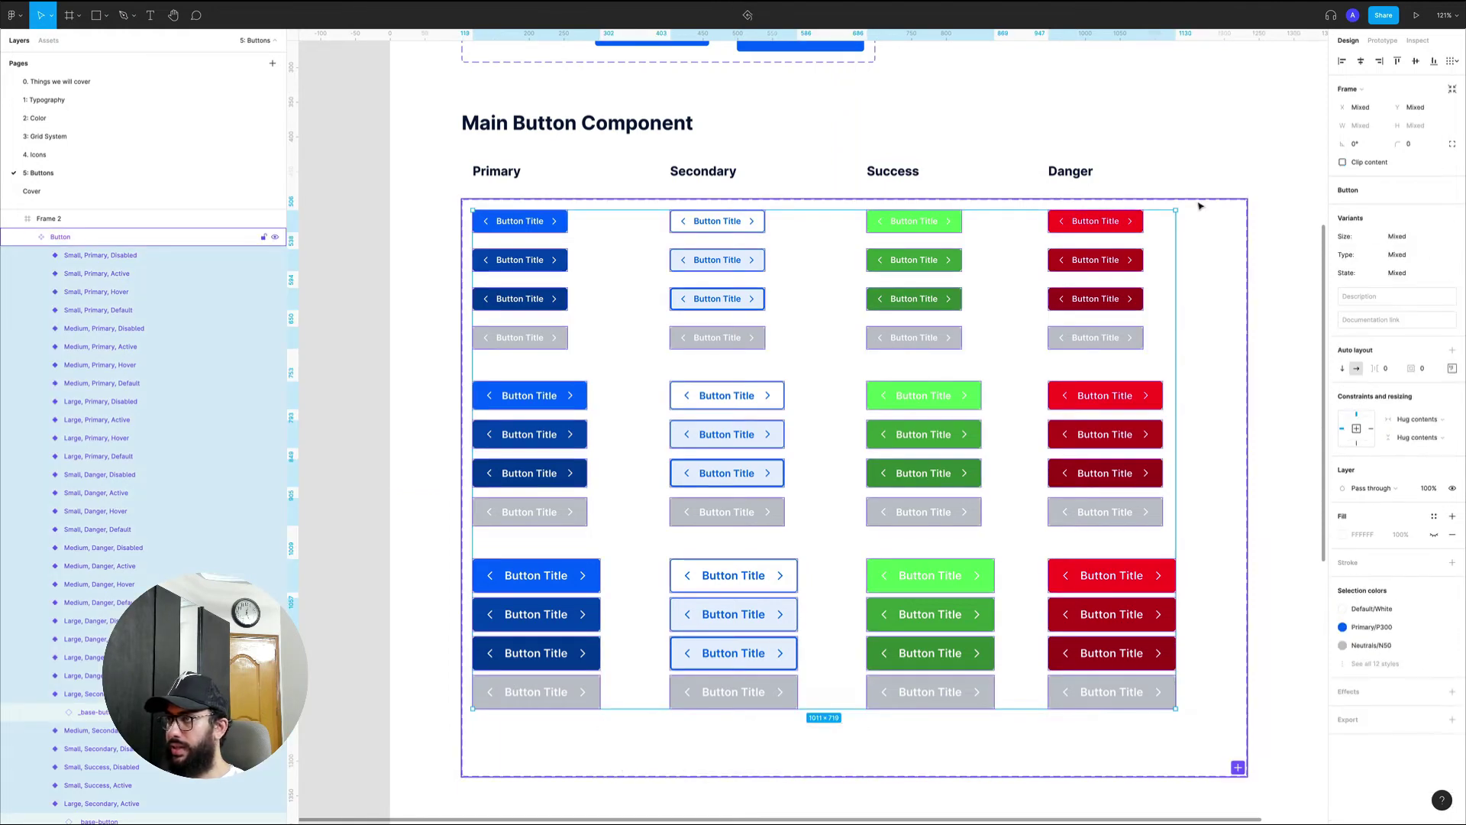
pyautogui.click(541, 229)
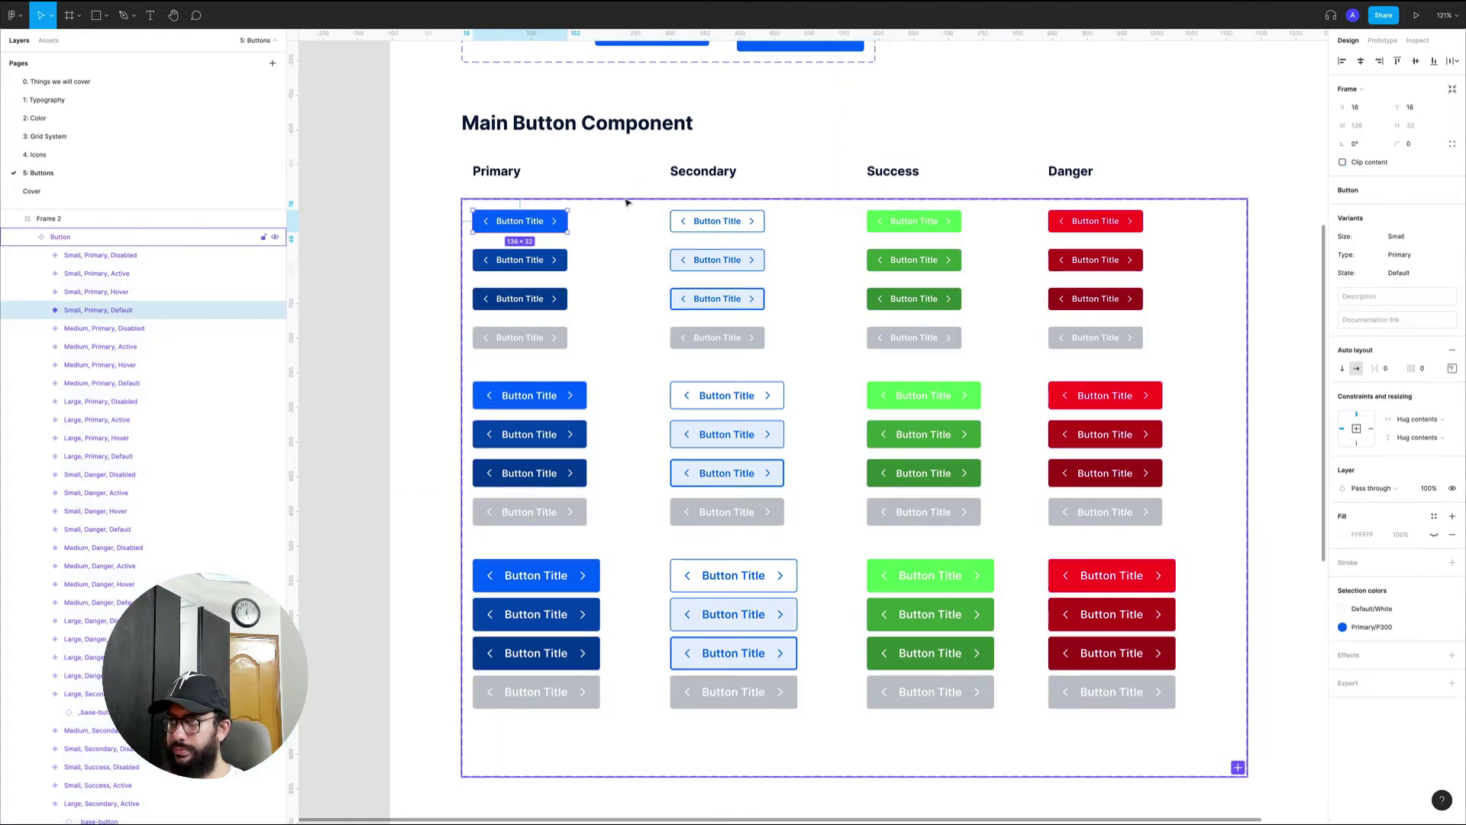
pyautogui.click(633, 192)
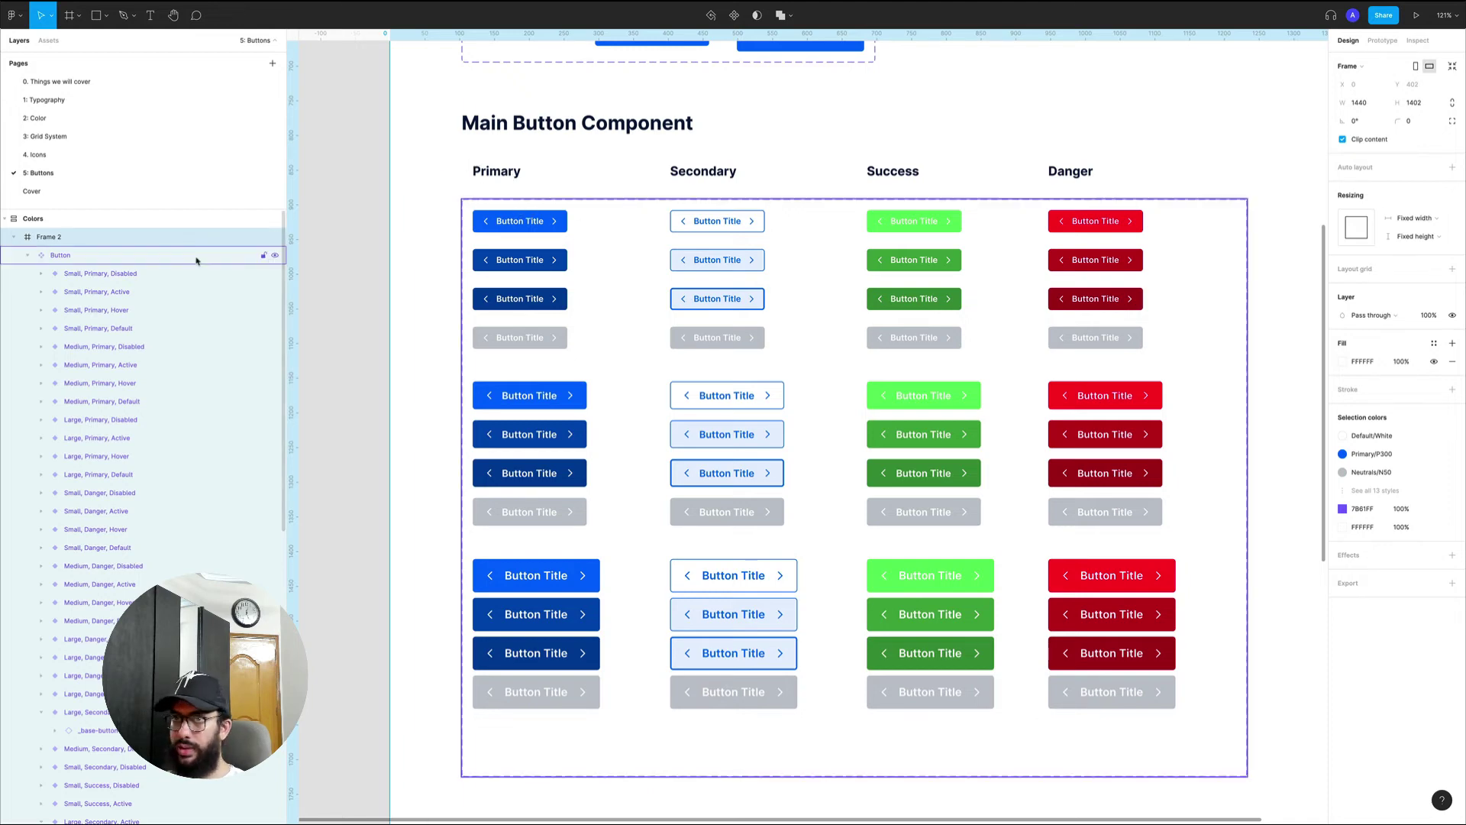
# - Collapse the Button layer, select both component sets with all headings and labels, and shift them about 90 px right in the page frame
pyautogui.click(30, 256)
pyautogui.keyDown('shift'); pyautogui.click(508, 177); pyautogui.keyUp('shift')
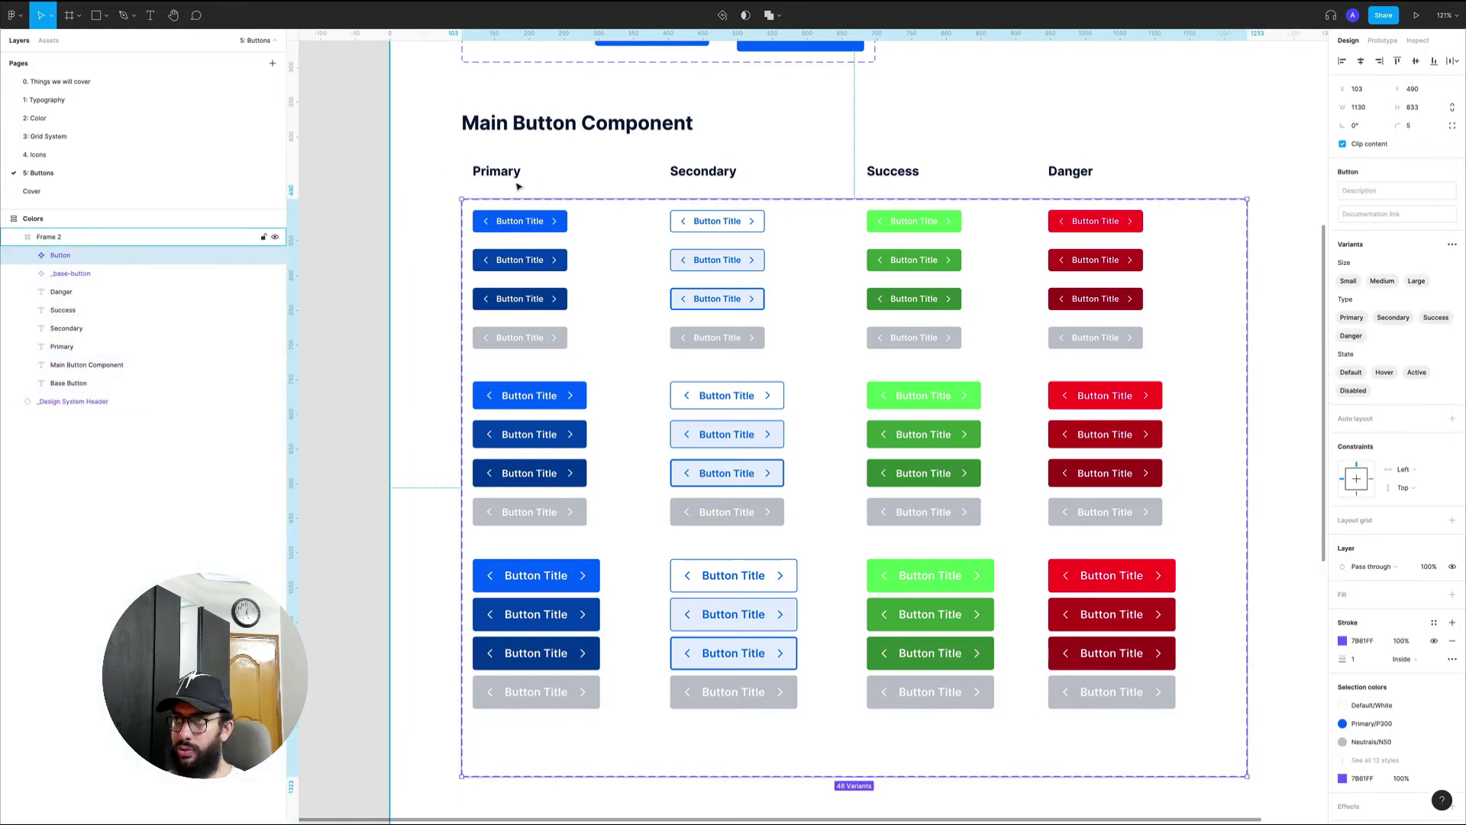
pyautogui.click(85, 255)
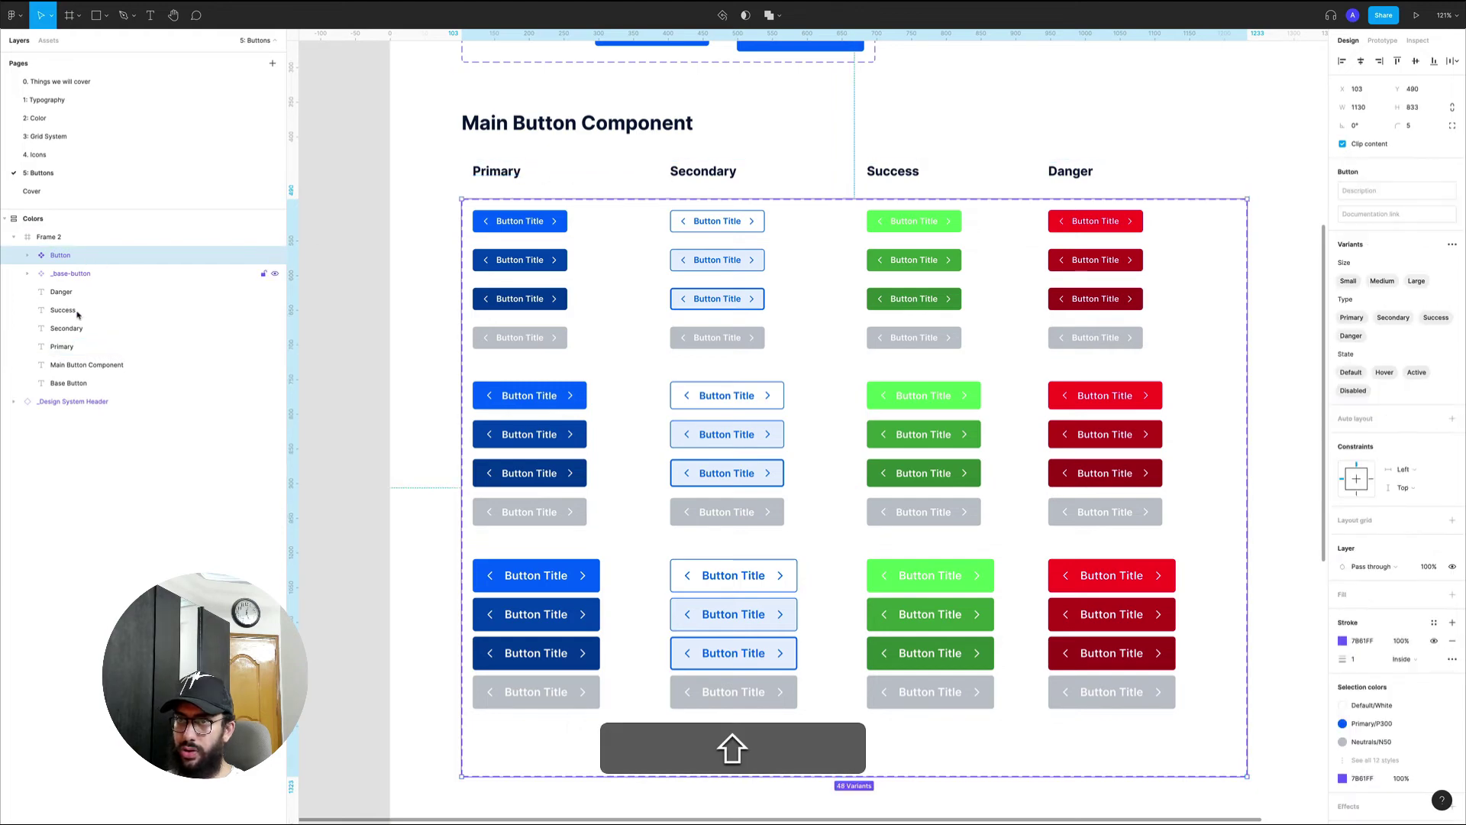
pyautogui.keyDown('shift'); pyautogui.click(73, 381); pyautogui.keyUp('shift')
pyautogui.hotkey('shift', 'z')
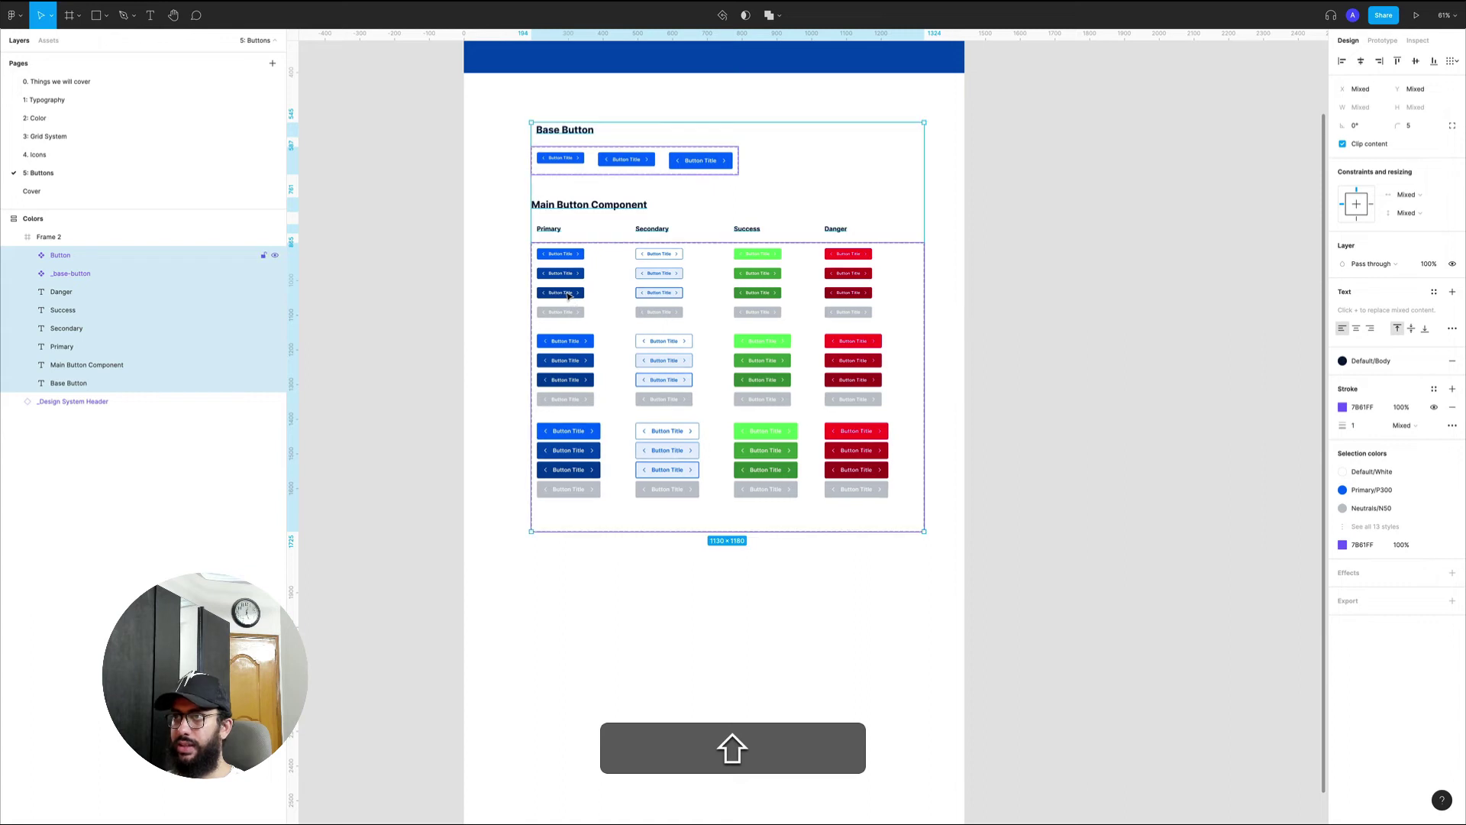
pyautogui.hotkey('shift', 'z')
# - Copy the Primary label to the left of the first button row and change its text to "Default"
pyautogui.press('v')
pyautogui.click(583, 223)
pyautogui.keyDown('alt'); pyautogui.moveTo(584, 223); pyautogui.dragTo(485, 274); pyautogui.keyUp('alt')
pyautogui.doubleClick(493, 269)
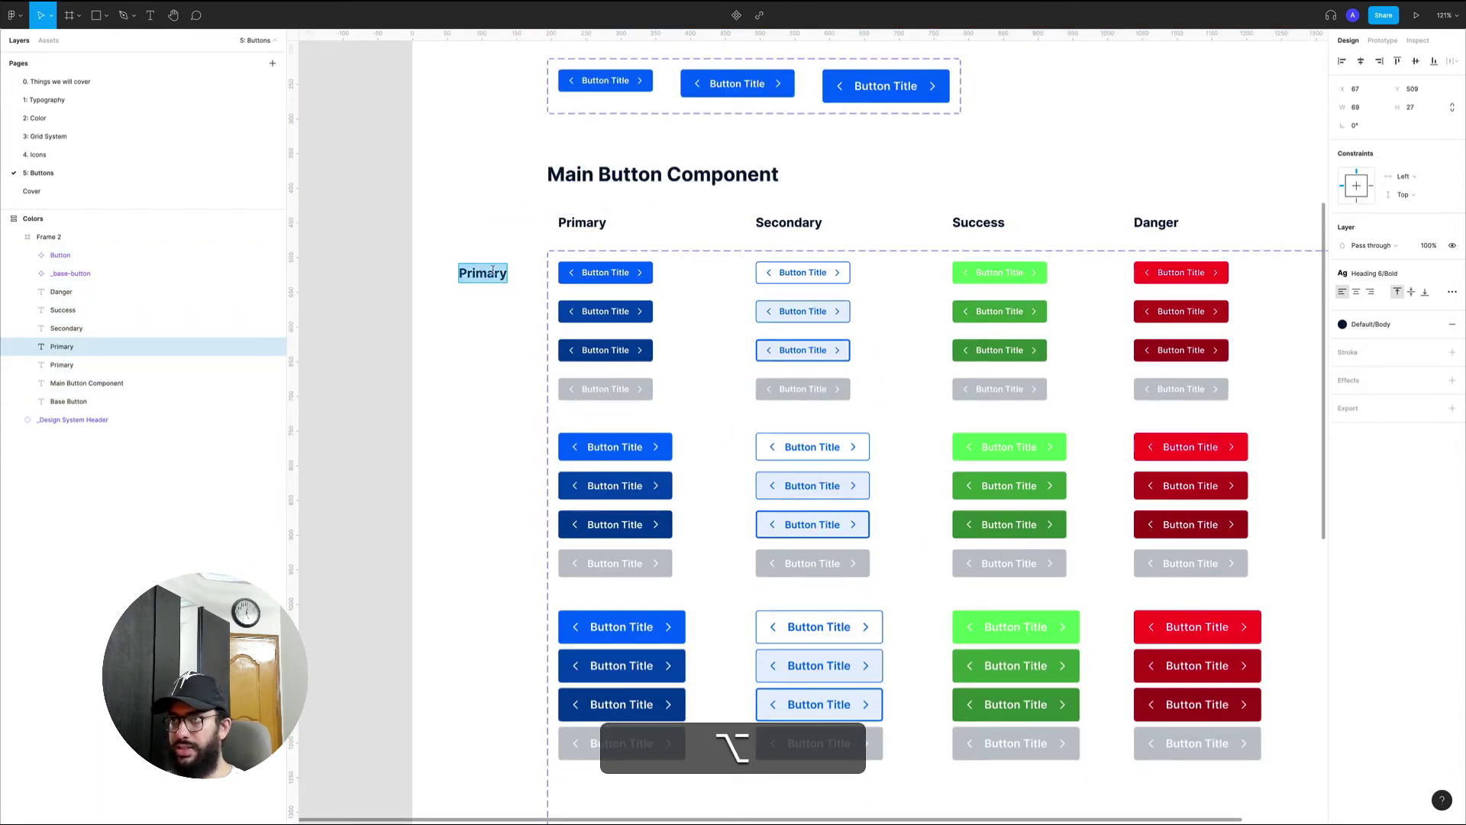
pyautogui.write('A')
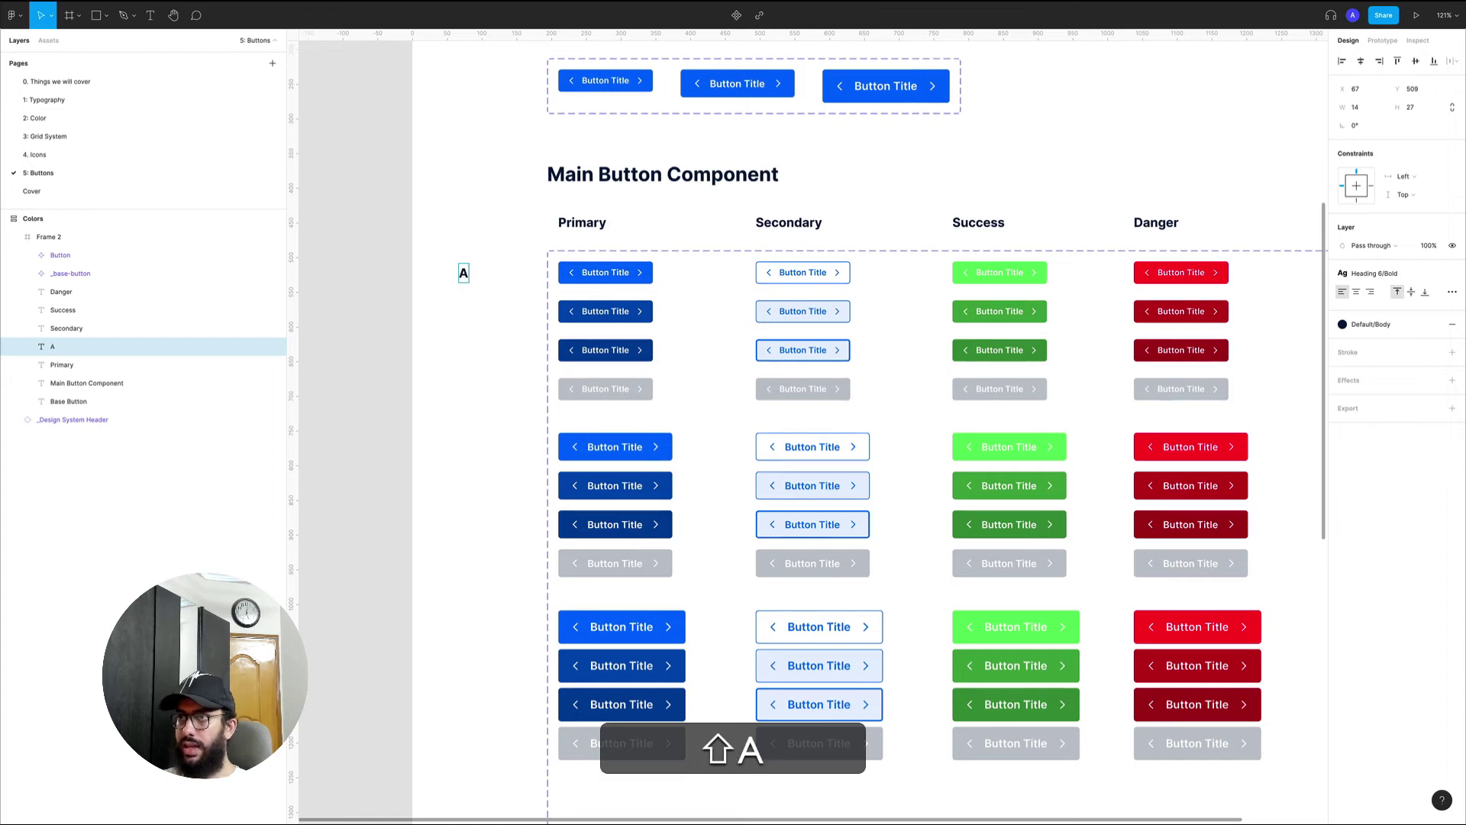
pyautogui.write('efault')
pyautogui.press('Escape')
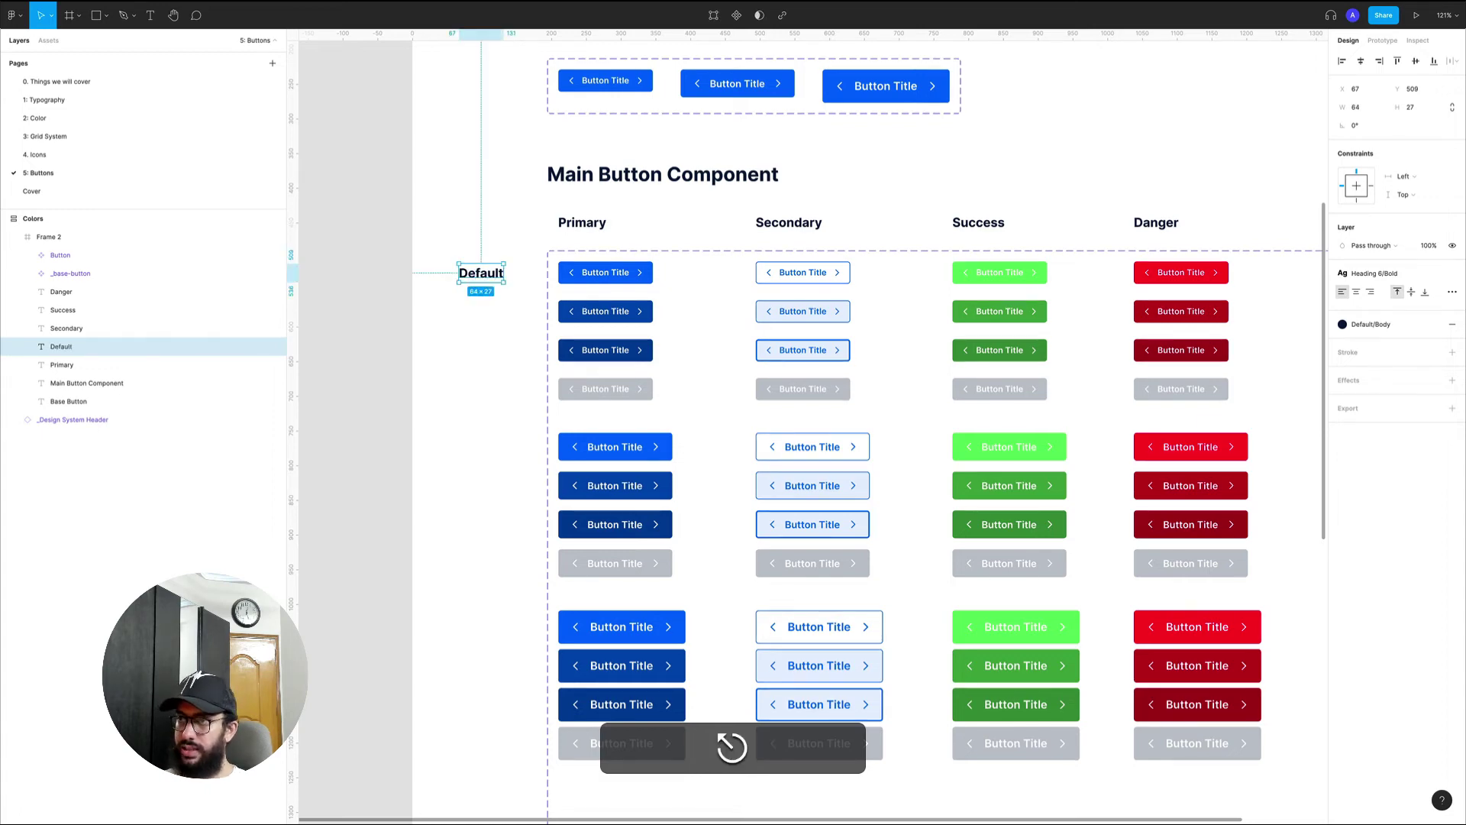
# - Copy the Default label beside the second row as "Hover" and wrap both state labels in a vertical auto layout
pyautogui.keyDown('alt'); pyautogui.keyDown('shift'); pyautogui.moveTo(496, 273); pyautogui.dragTo(496, 313); pyautogui.keyUp('shift'); pyautogui.keyUp('alt')
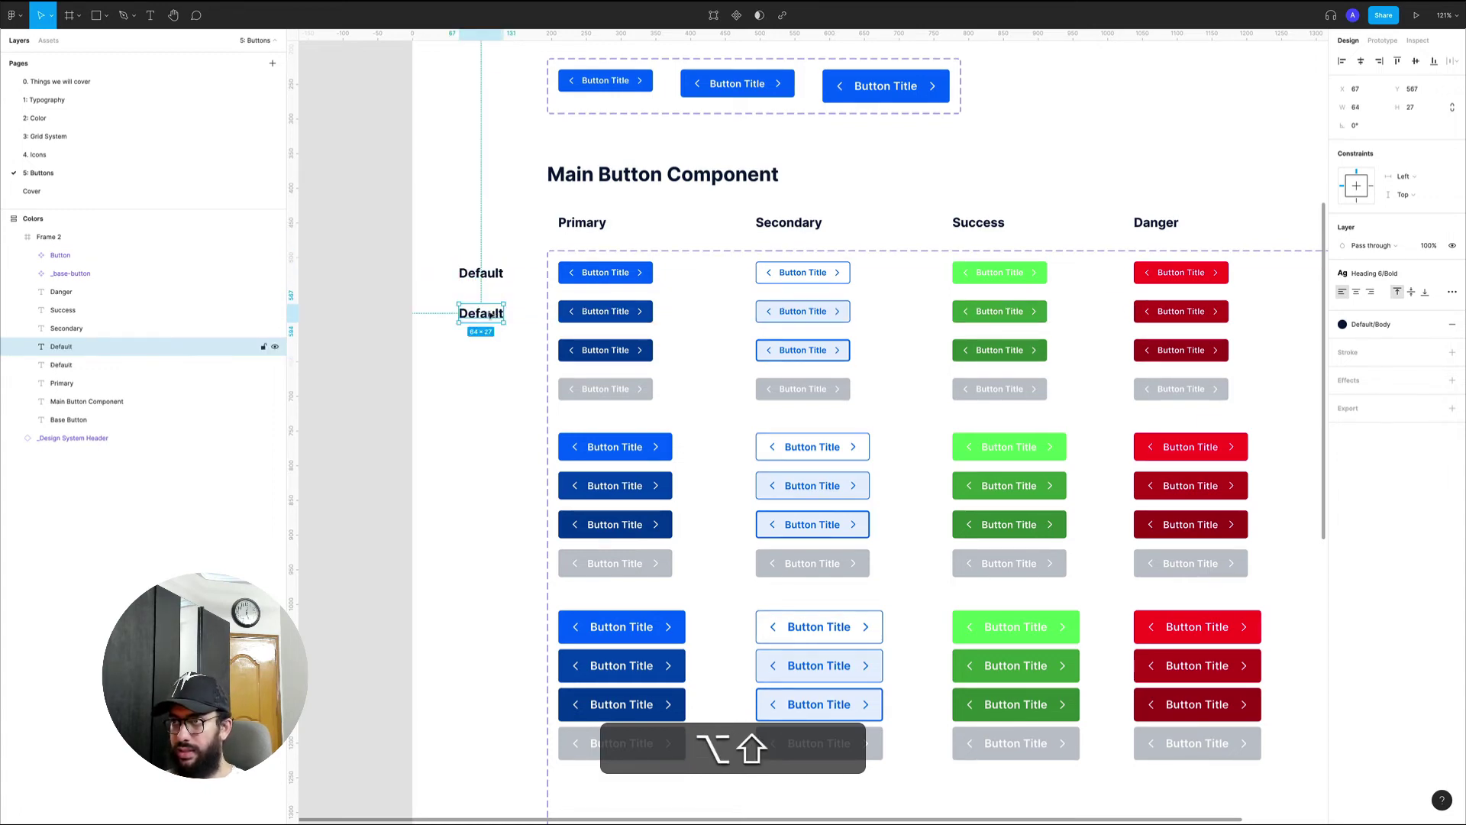
pyautogui.doubleClick(491, 315)
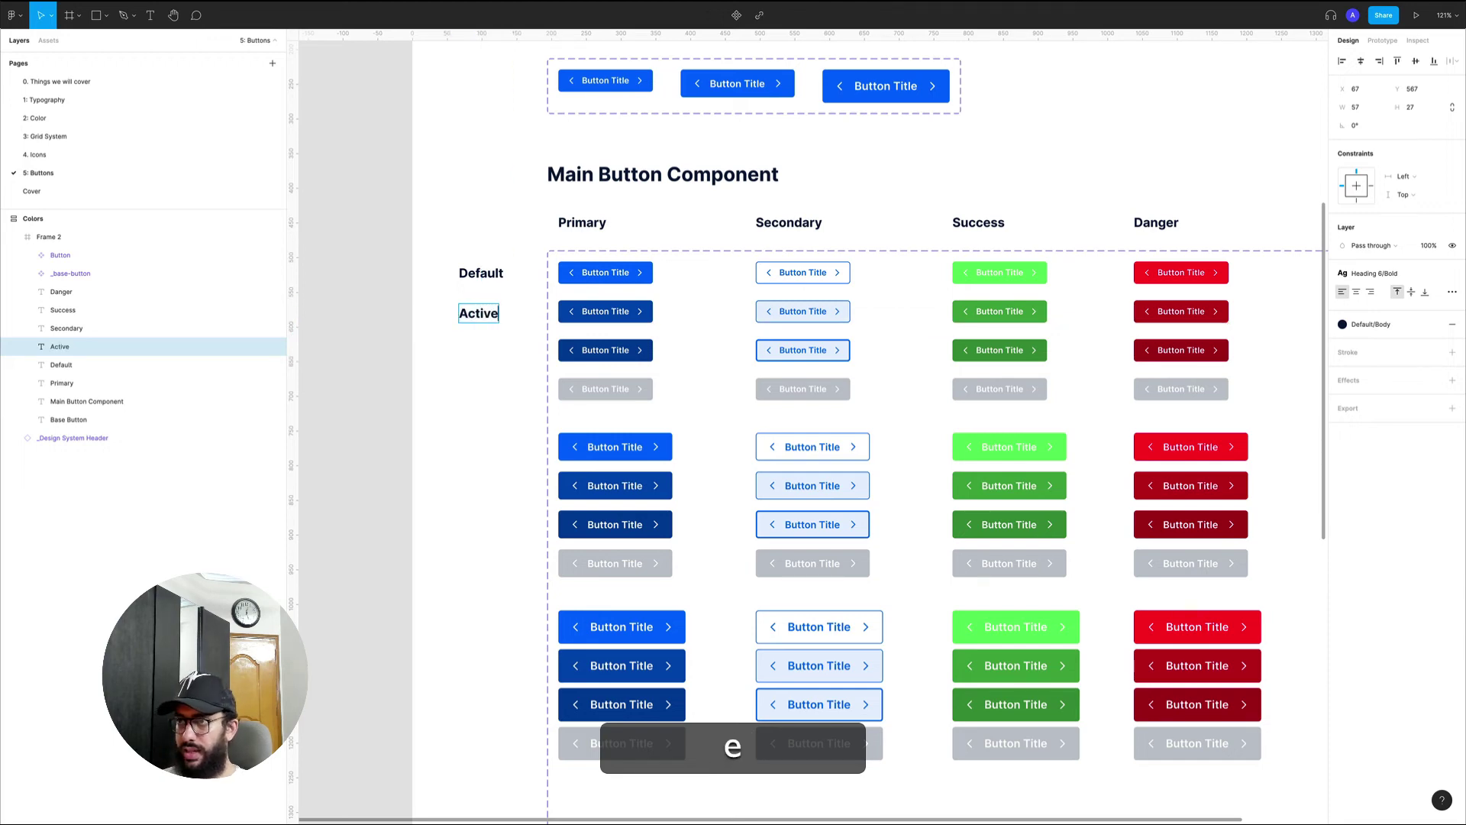
pyautogui.press('Escape')
pyautogui.keyDown('shift'); pyautogui.moveTo(486, 316); pyautogui.dragTo(488, 316); pyautogui.keyUp('shift')
pyautogui.doubleClick(486, 311)
pyautogui.write('Hover')
pyautogui.press('Escape')
pyautogui.keyDown('shift'); pyautogui.click(487, 276); pyautogui.keyUp('shift')
pyautogui.hotkey('shift', 'a')
# - Duplicate labels inside the auto layout stack to add "Active" and "Disabled" for the third and fourth rows
pyautogui.click(484, 317)
pyautogui.press('super+d')
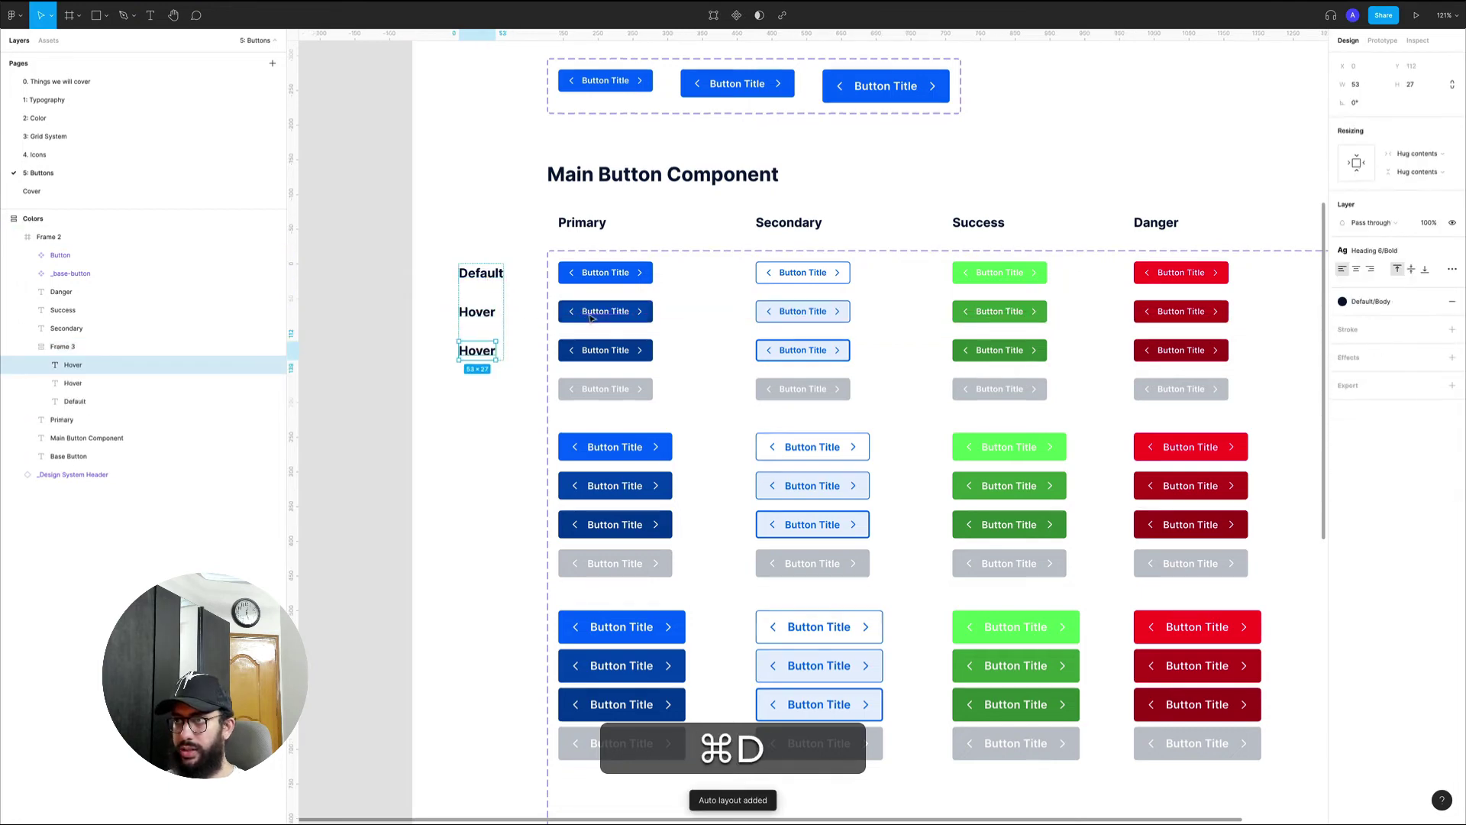
pyautogui.doubleClick(488, 350)
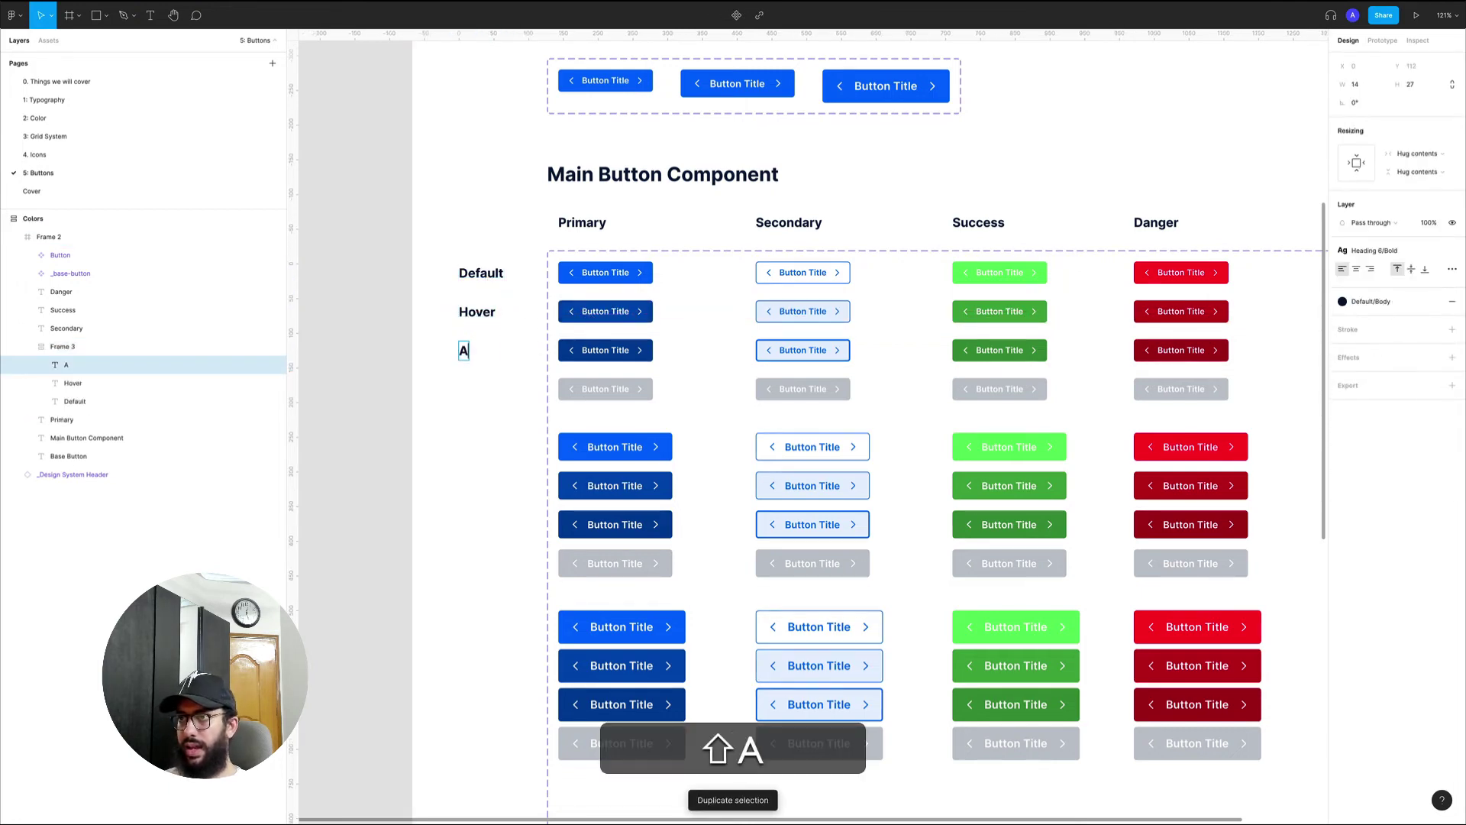
pyautogui.write('Active')
pyautogui.press('Escape')
pyautogui.press('super+d')
pyautogui.press('Return')
pyautogui.write('Disabled')
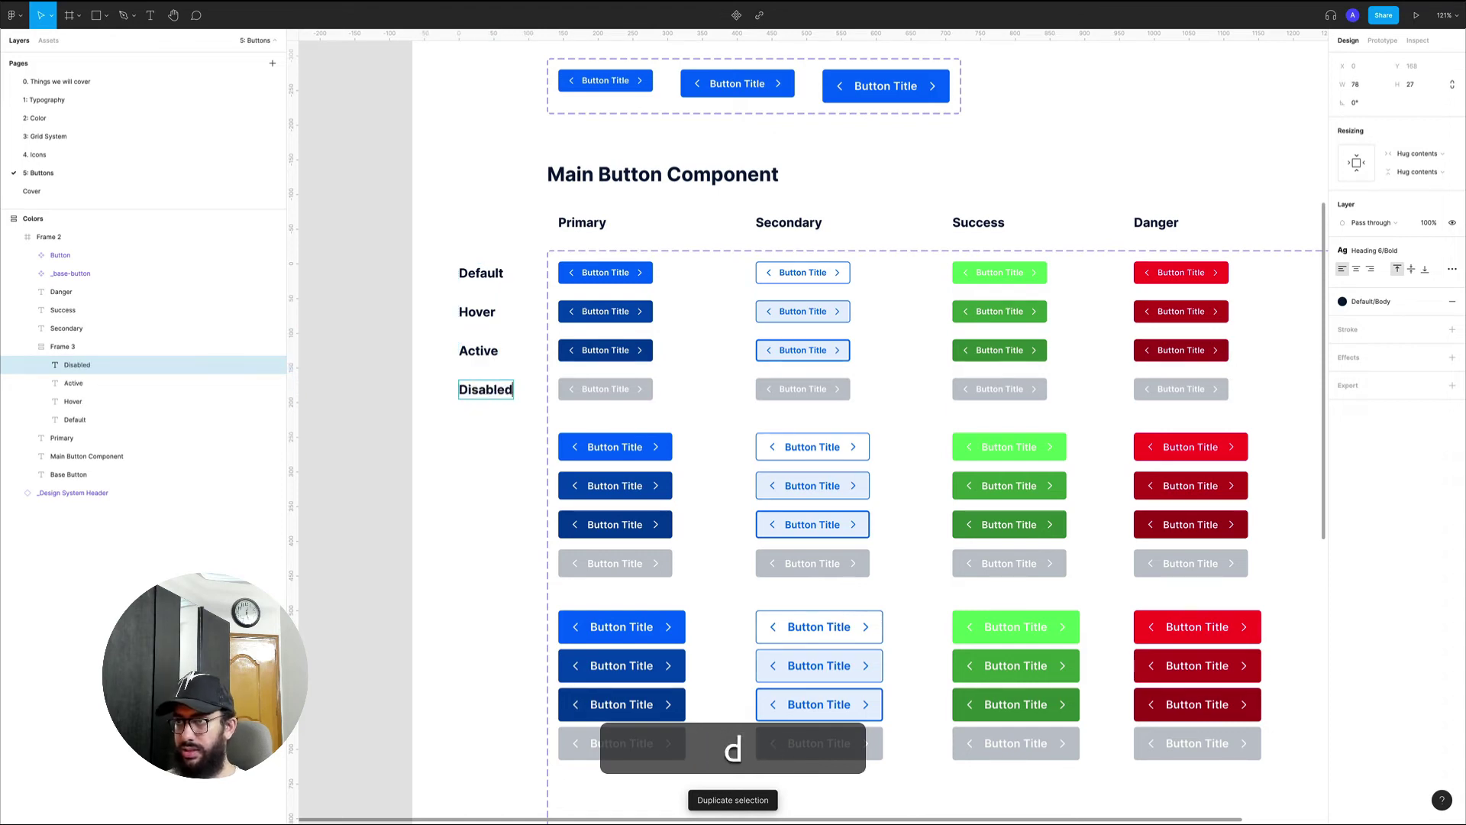
pyautogui.press('Escape')
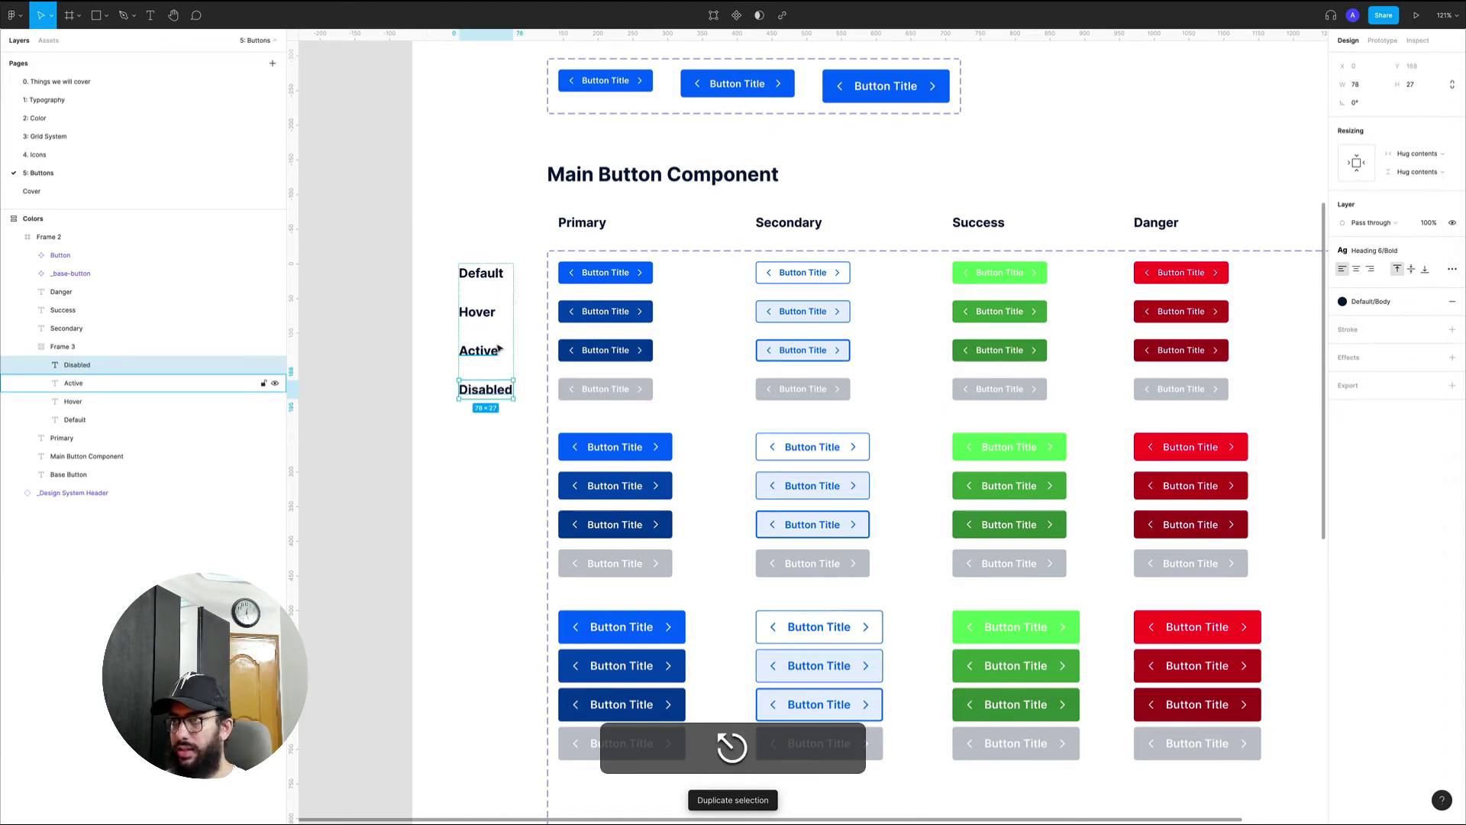
# - Apply the Base/Bold text style to all four state labels in the stack
pyautogui.press('Return')
pyautogui.hotkey('shift', 'Escape')
pyautogui.hotkey('shift', 'Return')
pyautogui.press('Return')
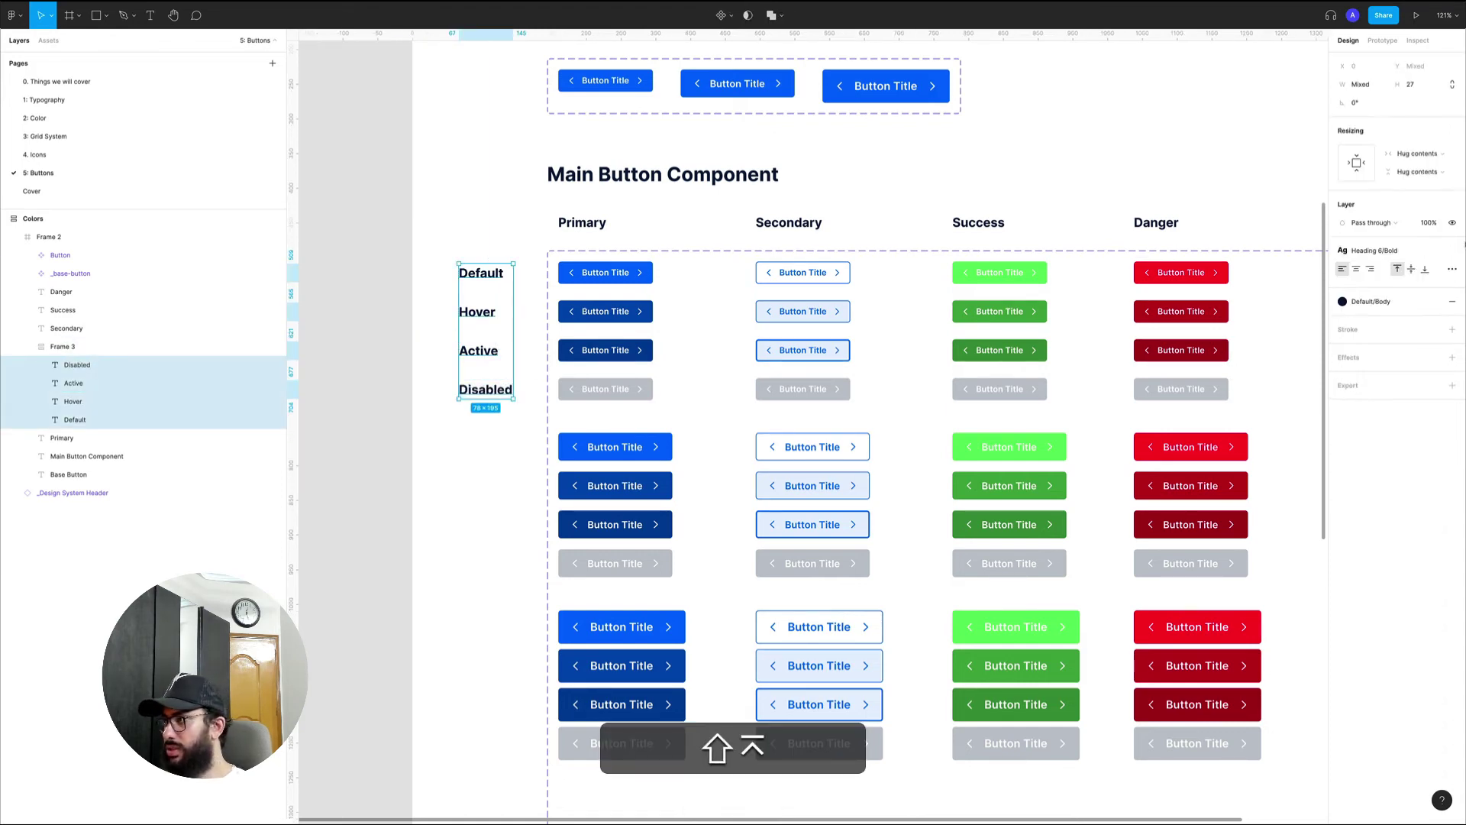
pyautogui.click(1355, 251)
pyautogui.scroll(-3, 1359, 410)
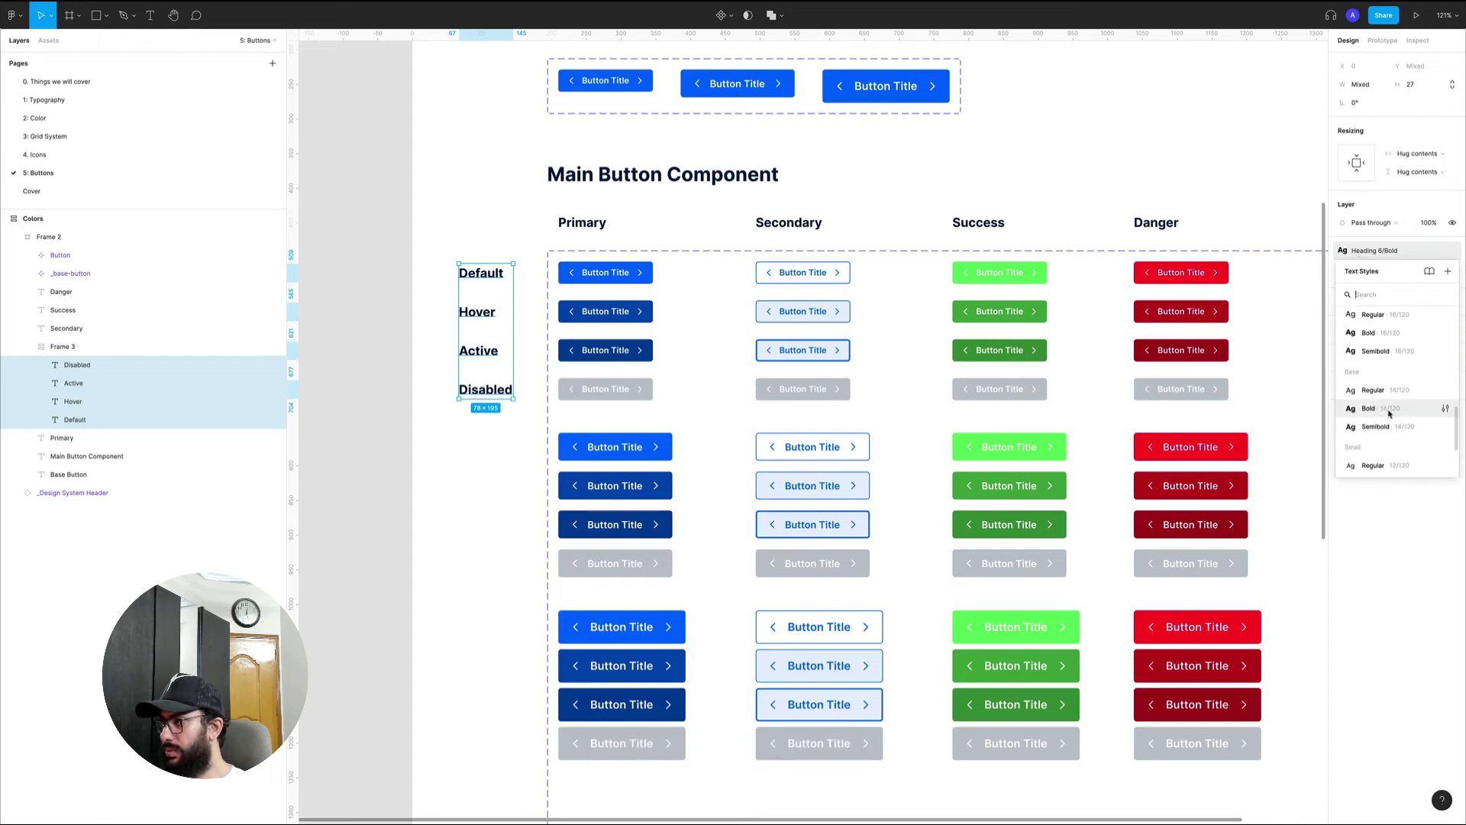
pyautogui.click(1366, 410)
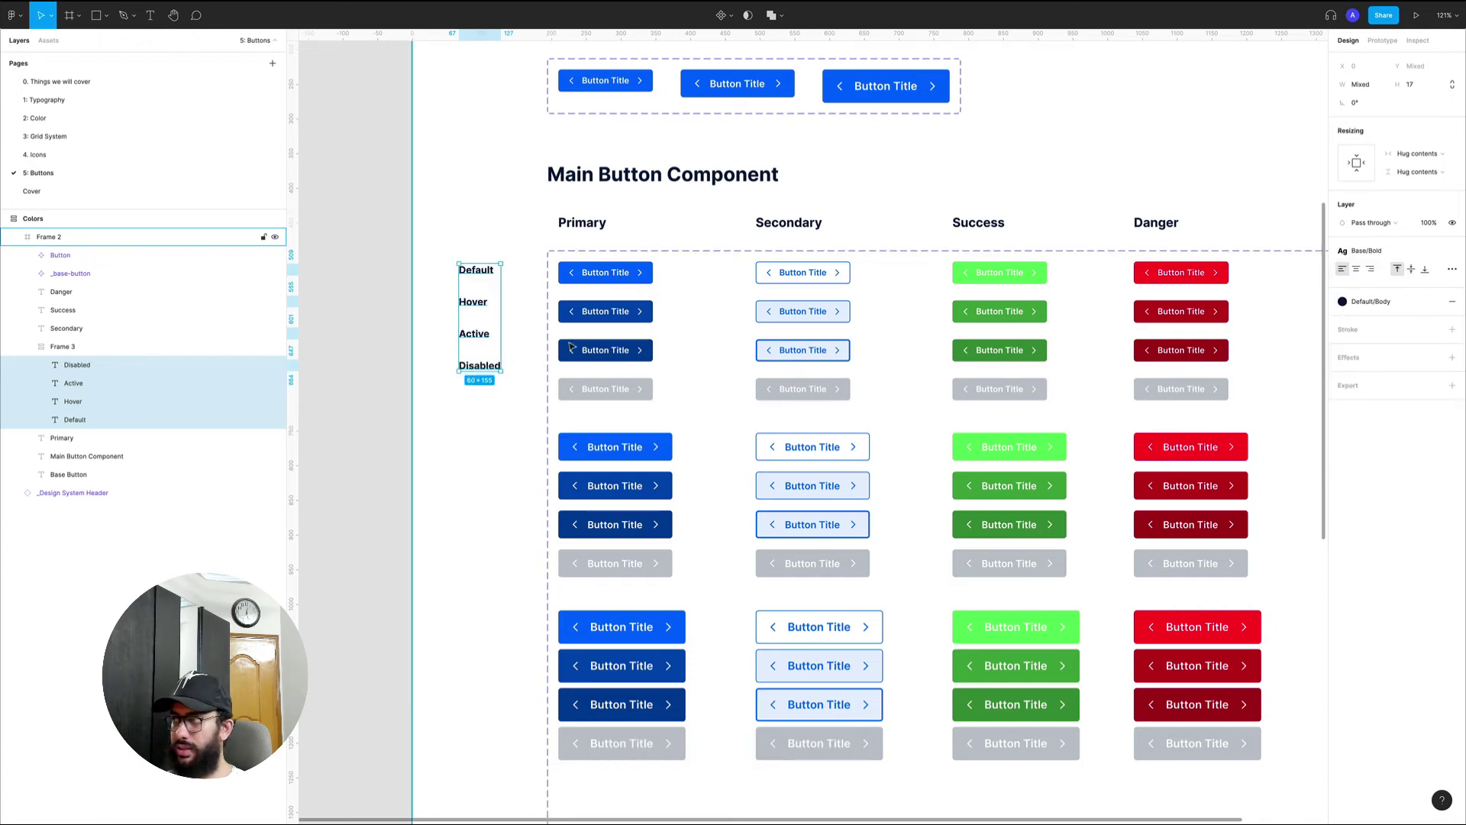
# - Set the state label stack's auto layout item spacing to 40
pyautogui.click(470, 320)
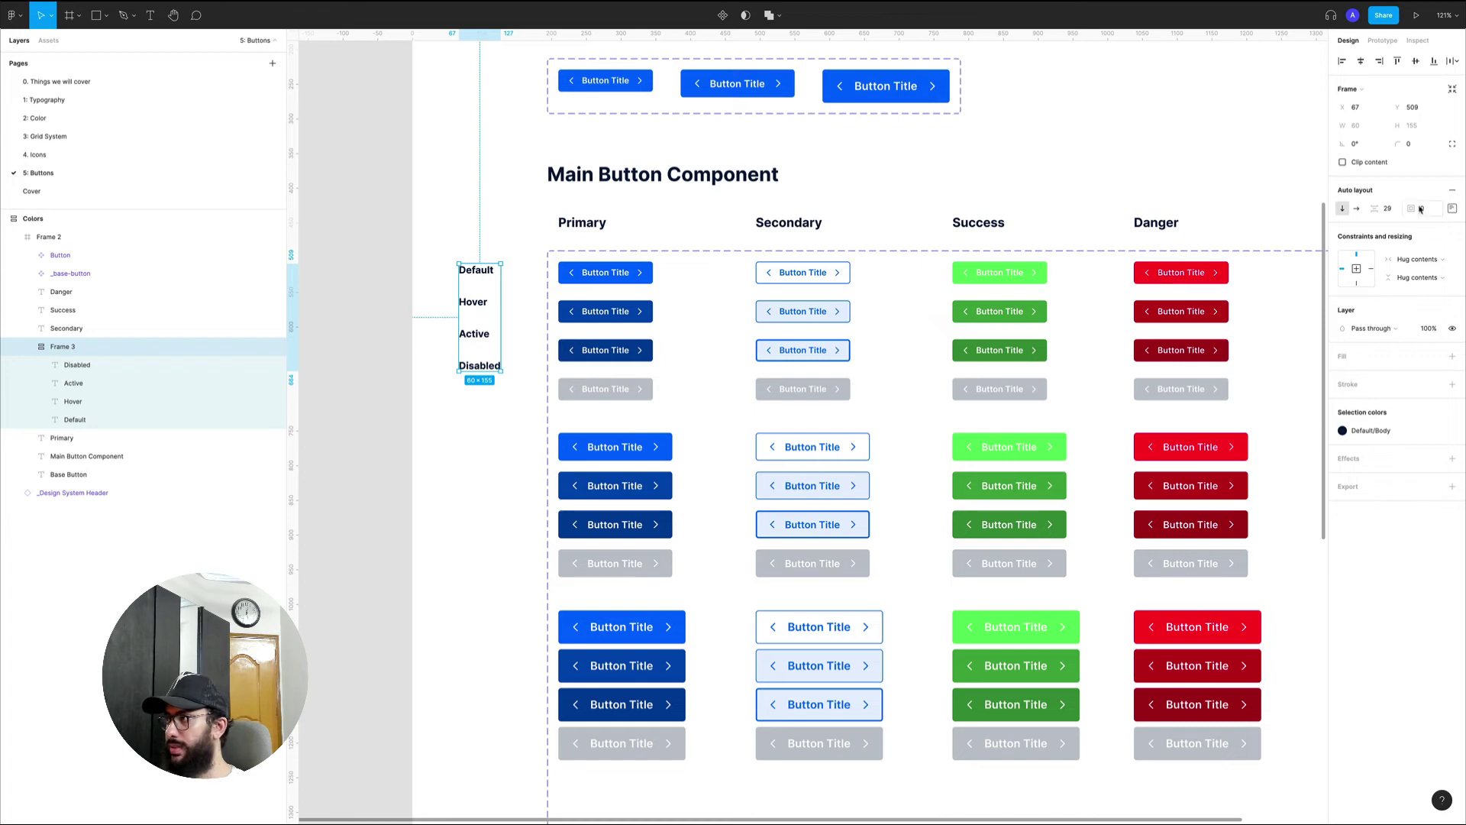
pyautogui.write('40')
pyautogui.press('Return')
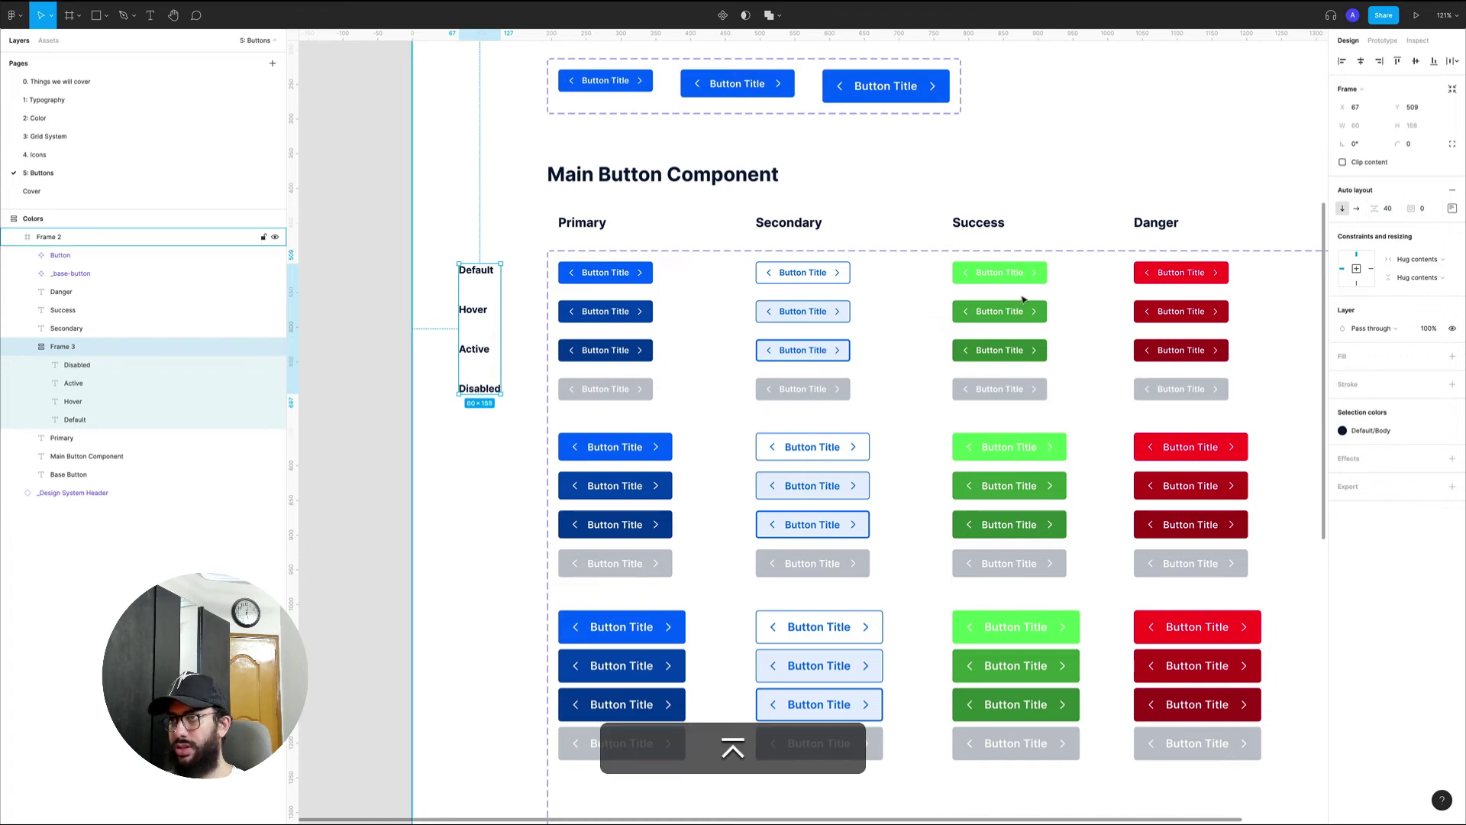
# - Move the state label stack about 34 px closer to the buttons and copy it beside the medium and large button rows
pyautogui.moveTo(475, 311); pyautogui.dragTo(542, 488)
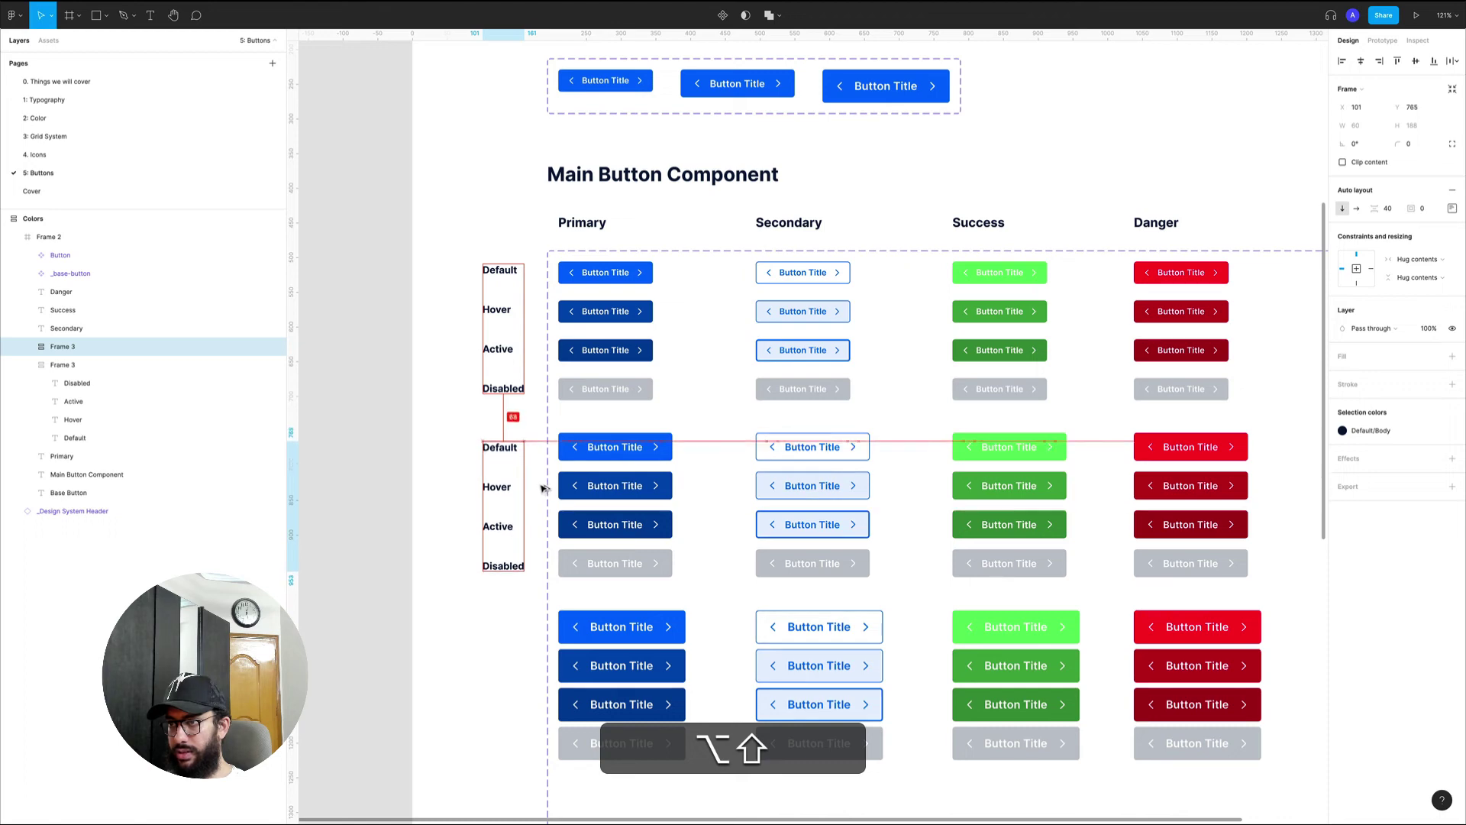
pyautogui.moveTo(532, 480); pyautogui.dragTo(542, 632)
pyautogui.click(493, 602)
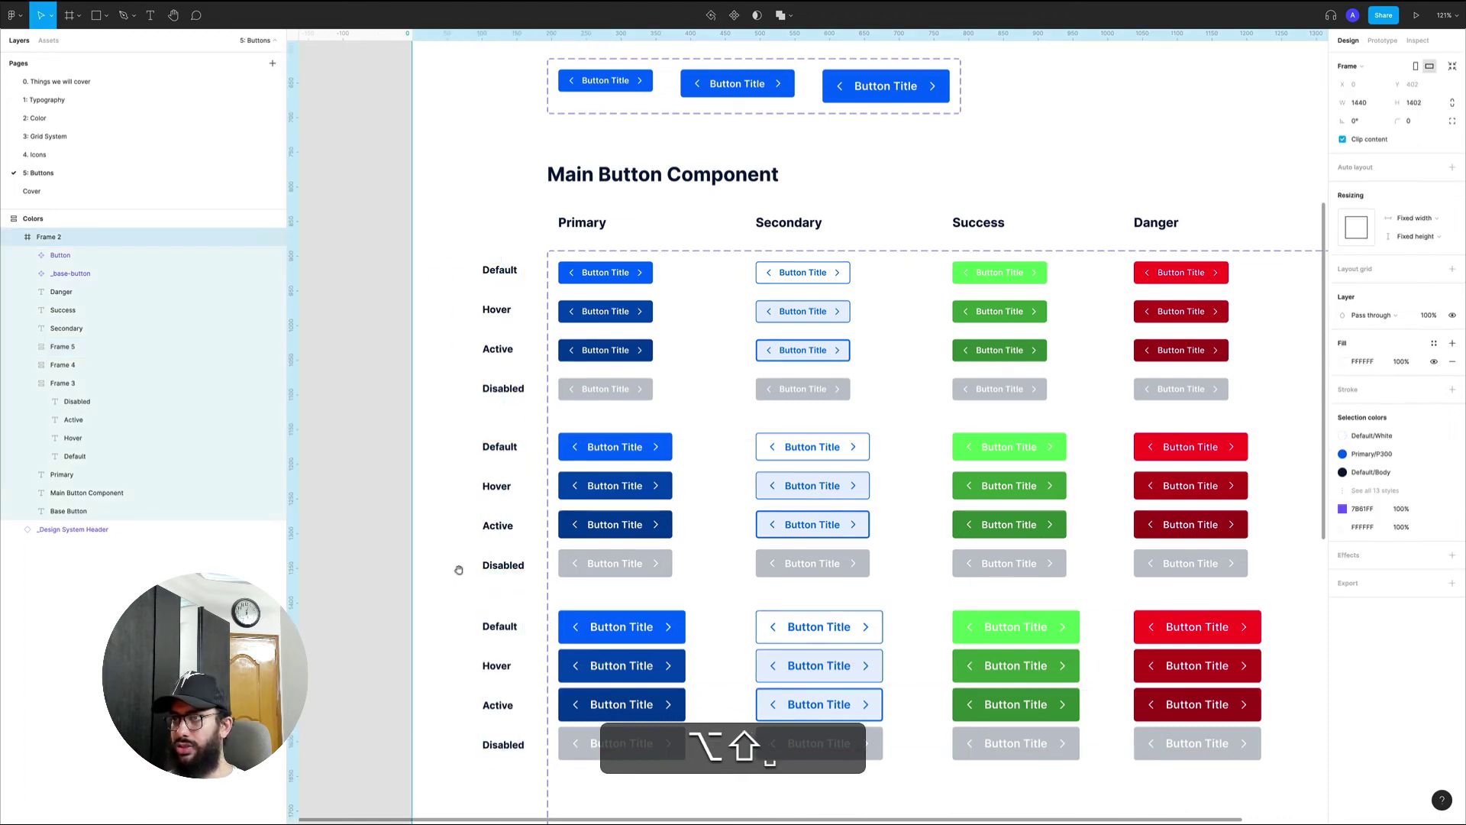
# - Delete the two state label stacks beside the medium and large button rows
pyautogui.moveTo(489, 571); pyautogui.dragTo(422, 475)
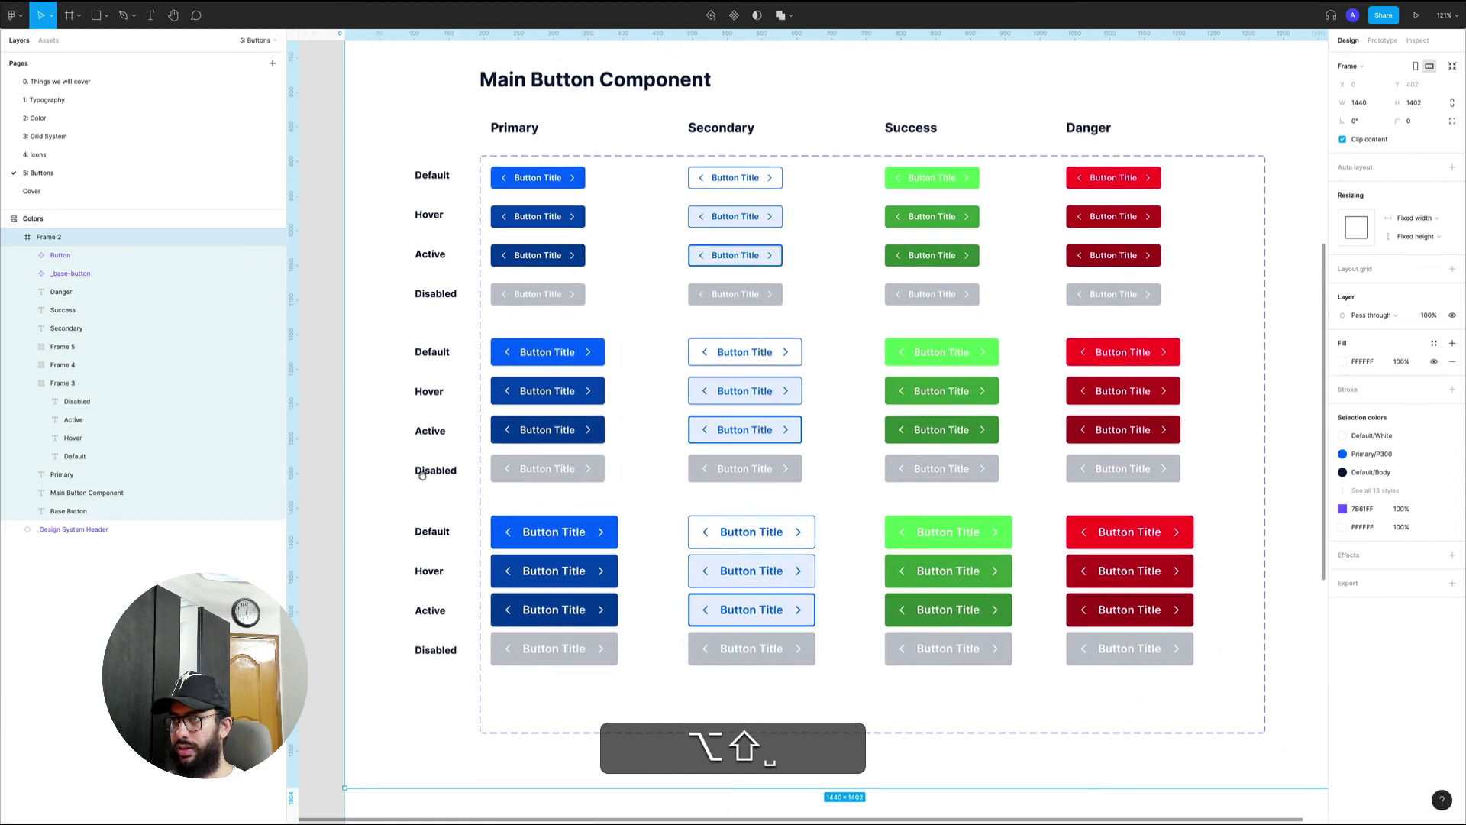
pyautogui.click(436, 566)
pyautogui.keyDown('shift'); pyautogui.click(436, 462); pyautogui.keyUp('shift')
pyautogui.press('BackSpace')
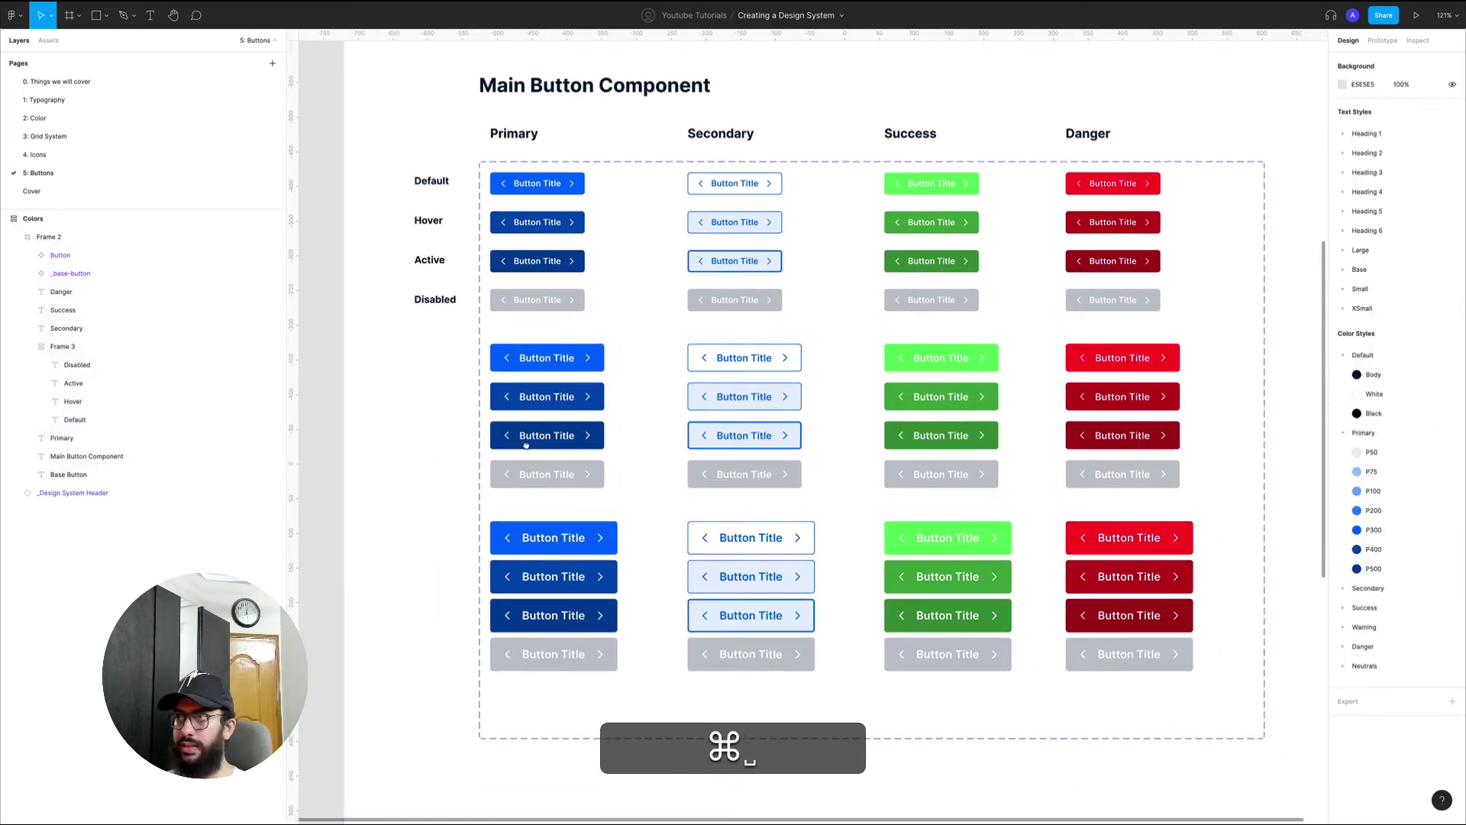
# - Wrap the Base Button heading and its three-variant component set in a vertical auto layout frame
pyautogui.scroll(3, 525, 445)
pyautogui.moveTo(594, 336); pyautogui.dragTo(542, 368)
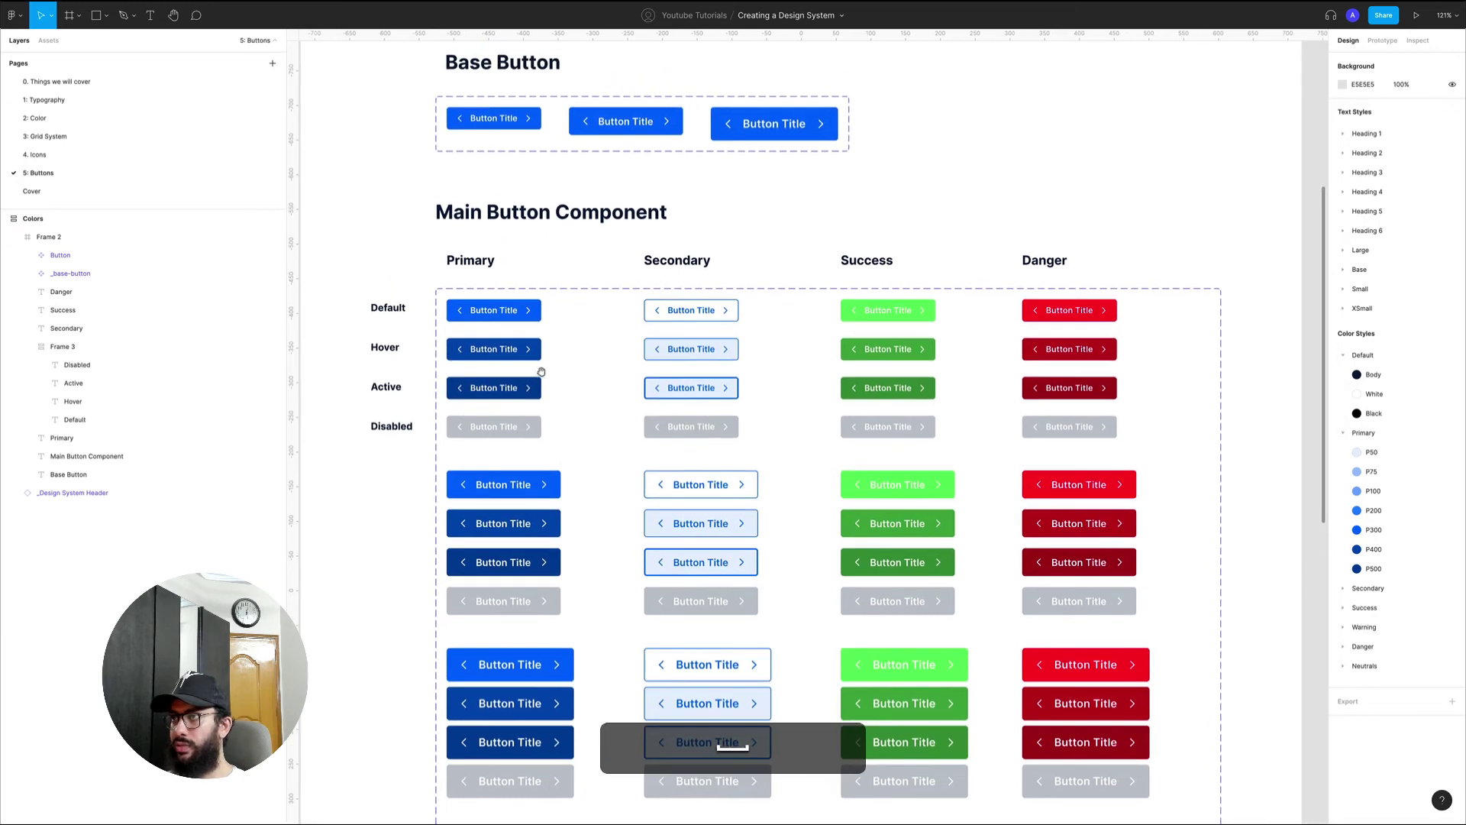
pyautogui.press('z')
pyautogui.keyDown('alt'); pyautogui.click(541, 368); pyautogui.keyUp('alt')
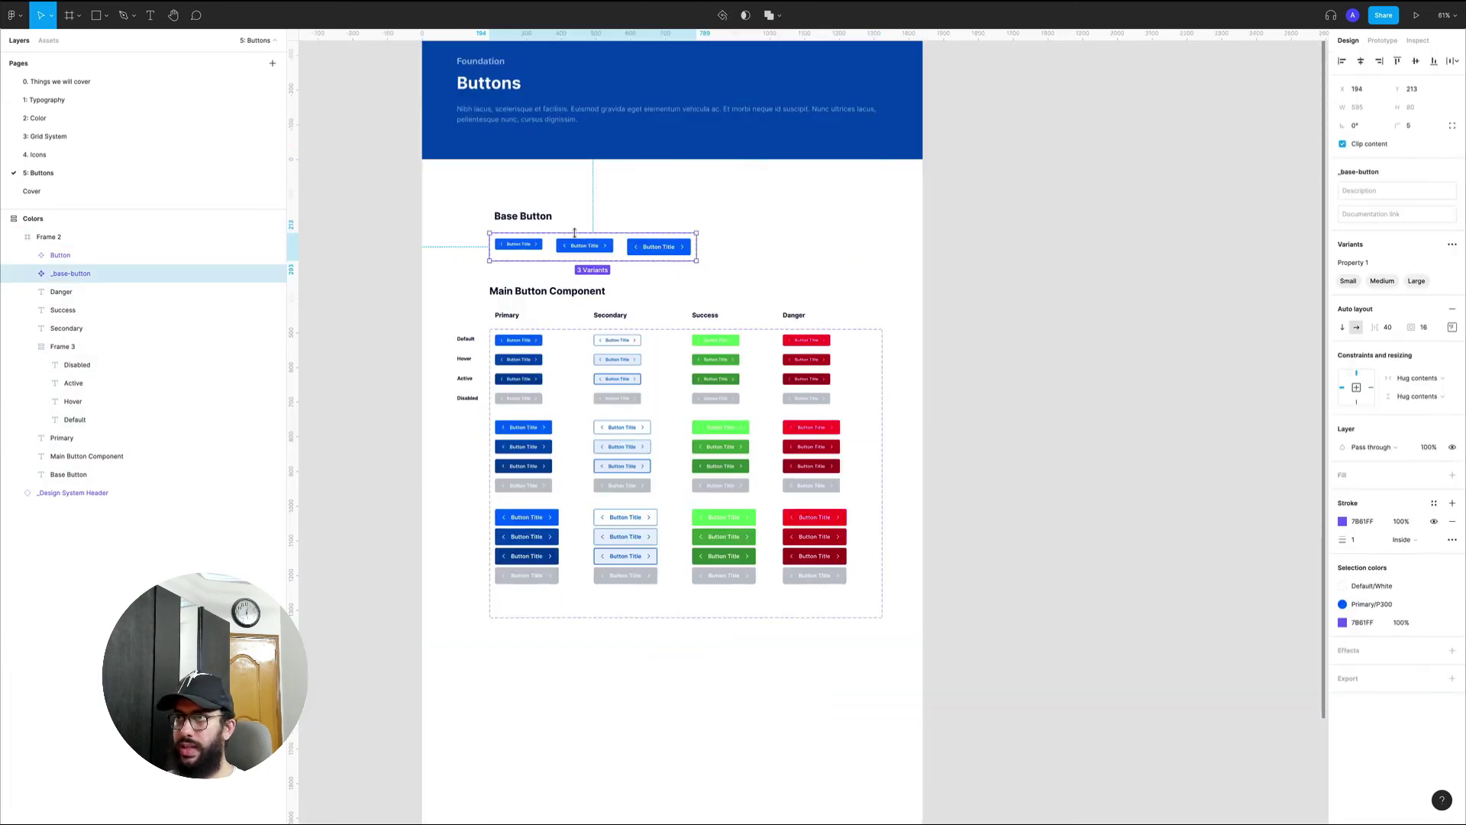
pyautogui.click(520, 220)
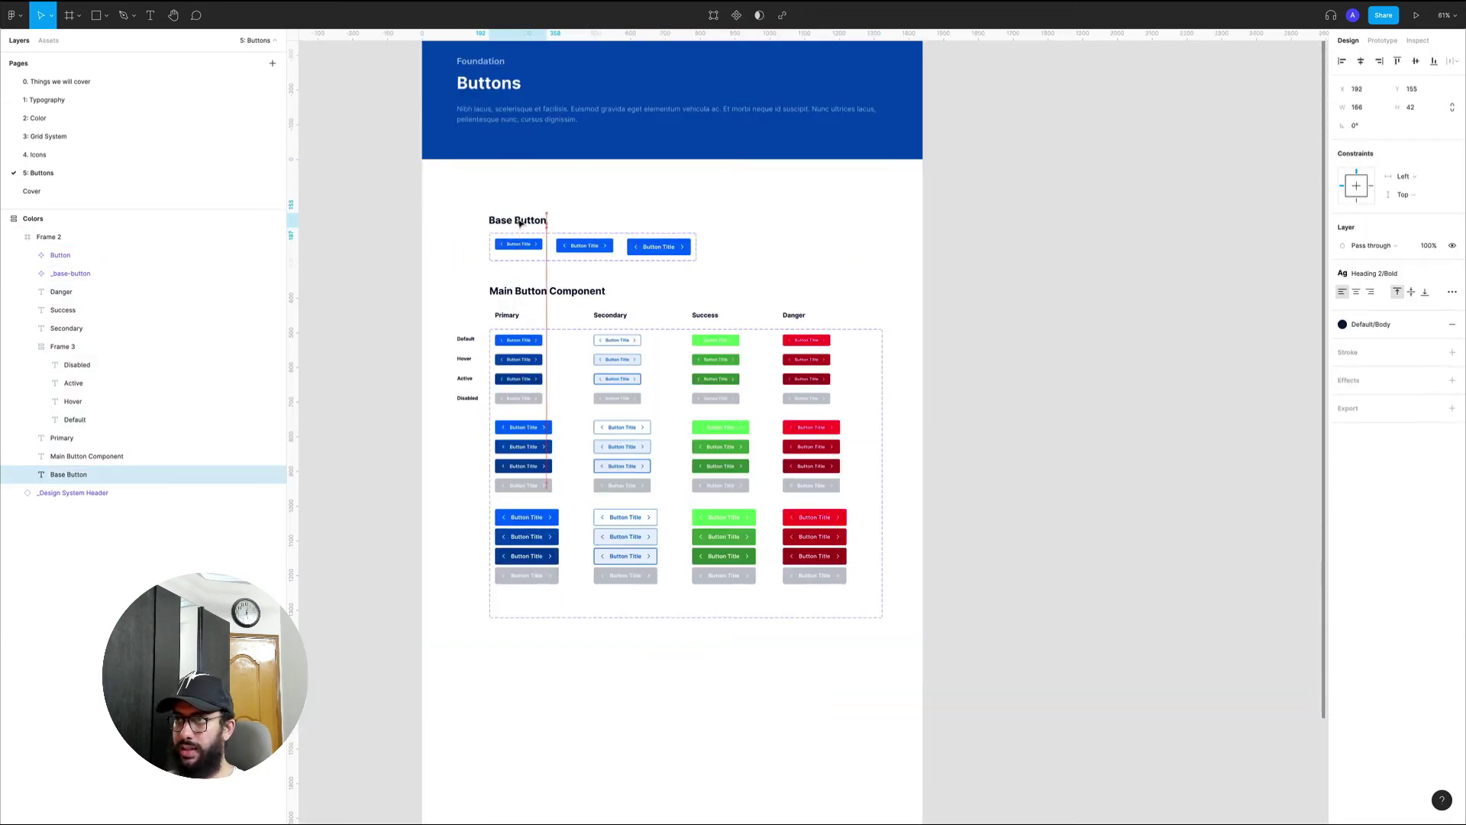
pyautogui.doubleClick(513, 219)
pyautogui.keyDown('shift'); pyautogui.click(508, 237); pyautogui.keyUp('shift')
pyautogui.hotkey('shift', 'a')
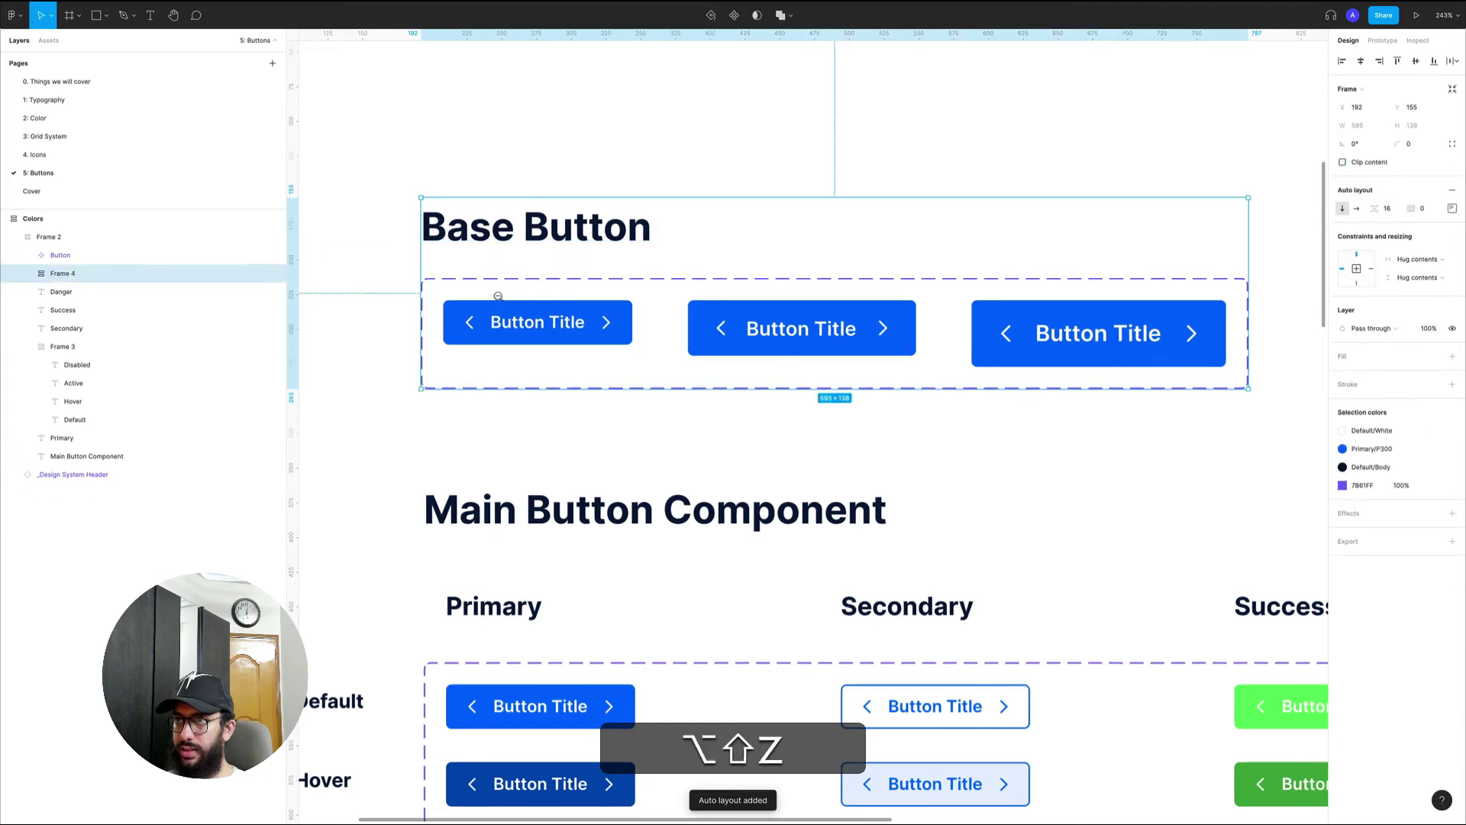
# - Move the Base Button auto layout frame to x 101, aligned with the left edge of the state labels
pyautogui.keyDown('alt'); pyautogui.click(498, 295); pyautogui.keyUp('alt')
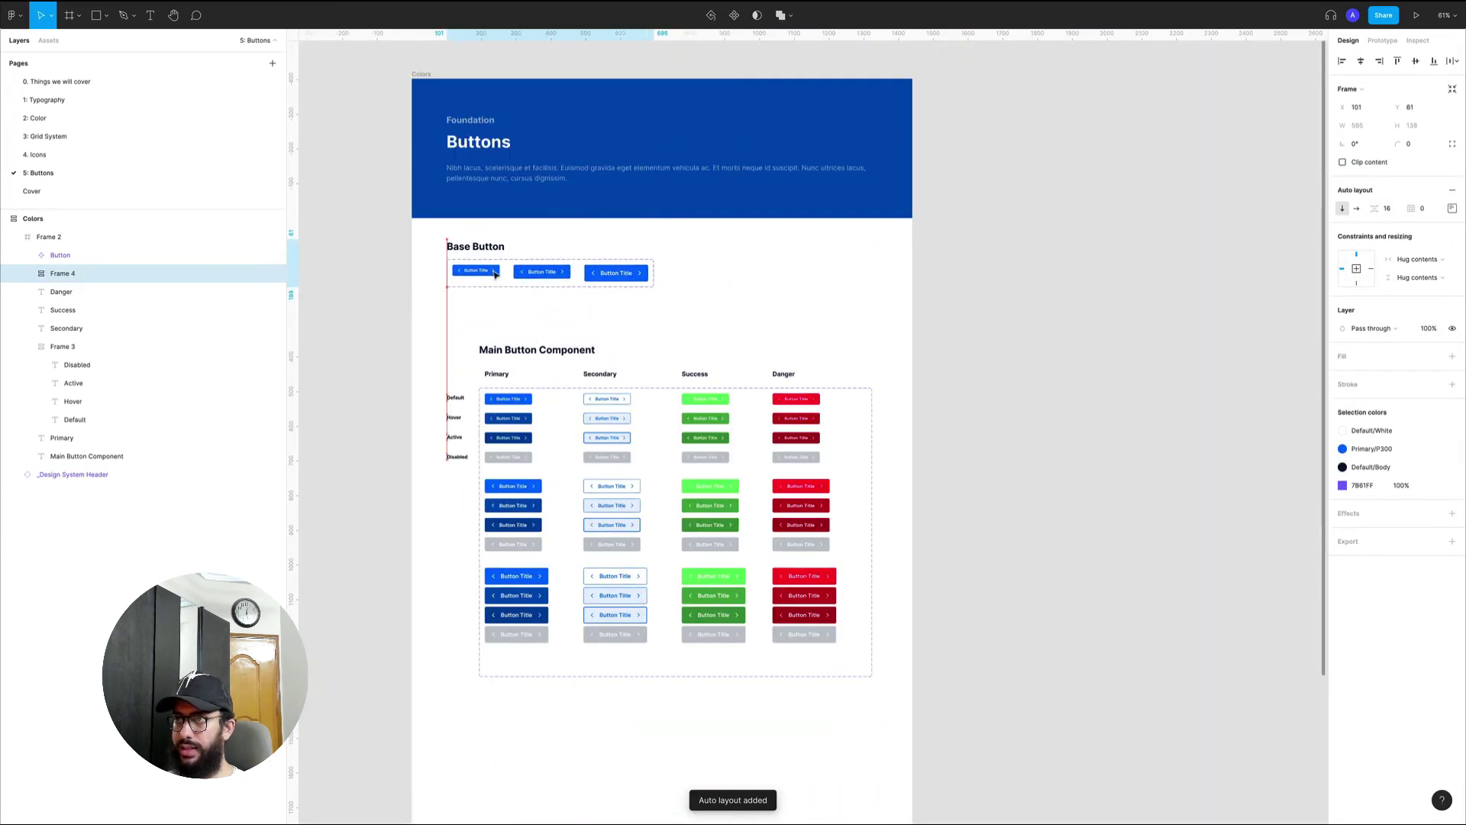
pyautogui.click(765, 315)
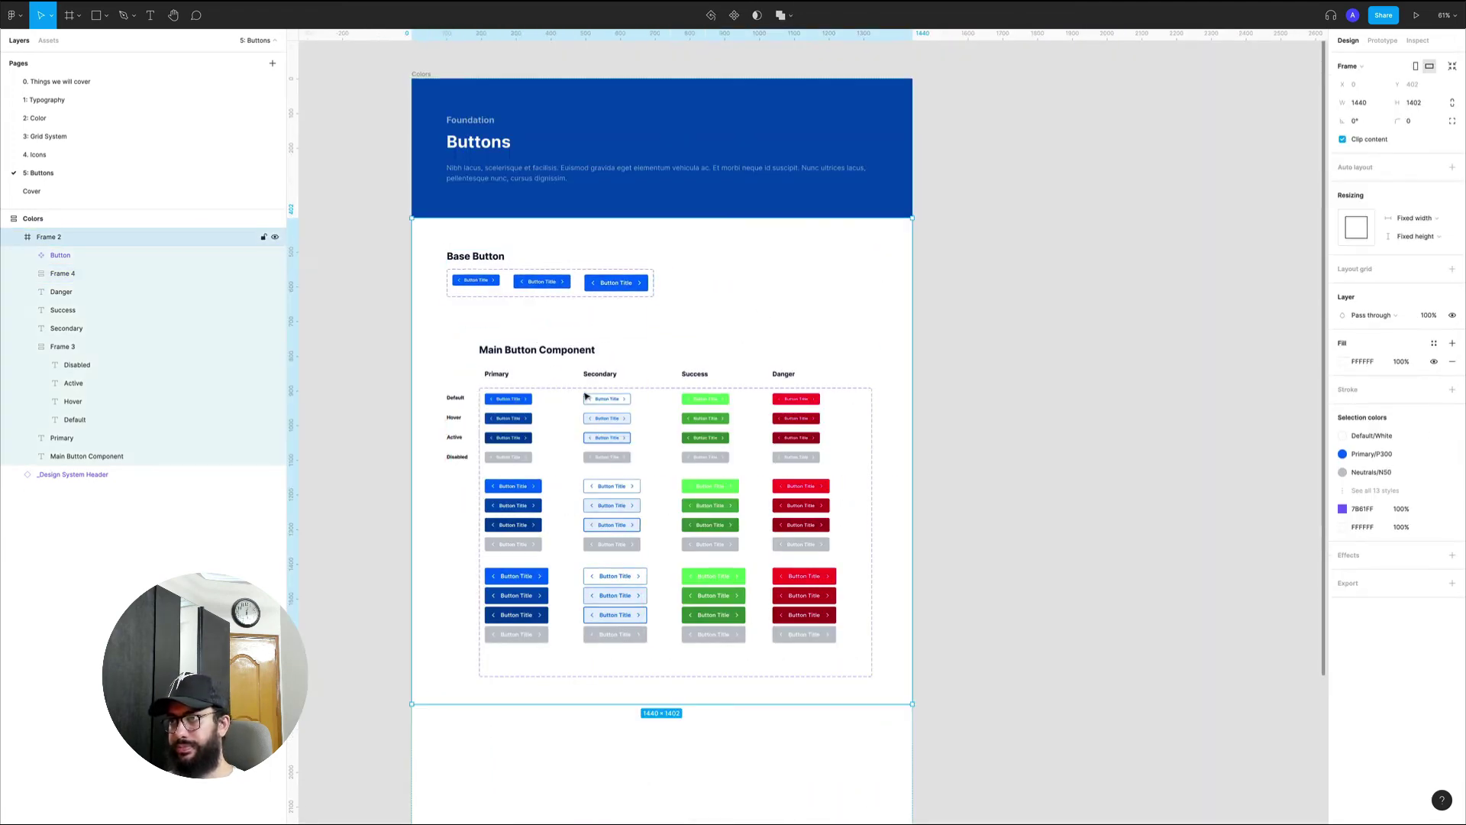
pyautogui.click(617, 388)
pyautogui.click(1007, 319)
pyautogui.moveTo(977, 309); pyautogui.dragTo(998, 341)
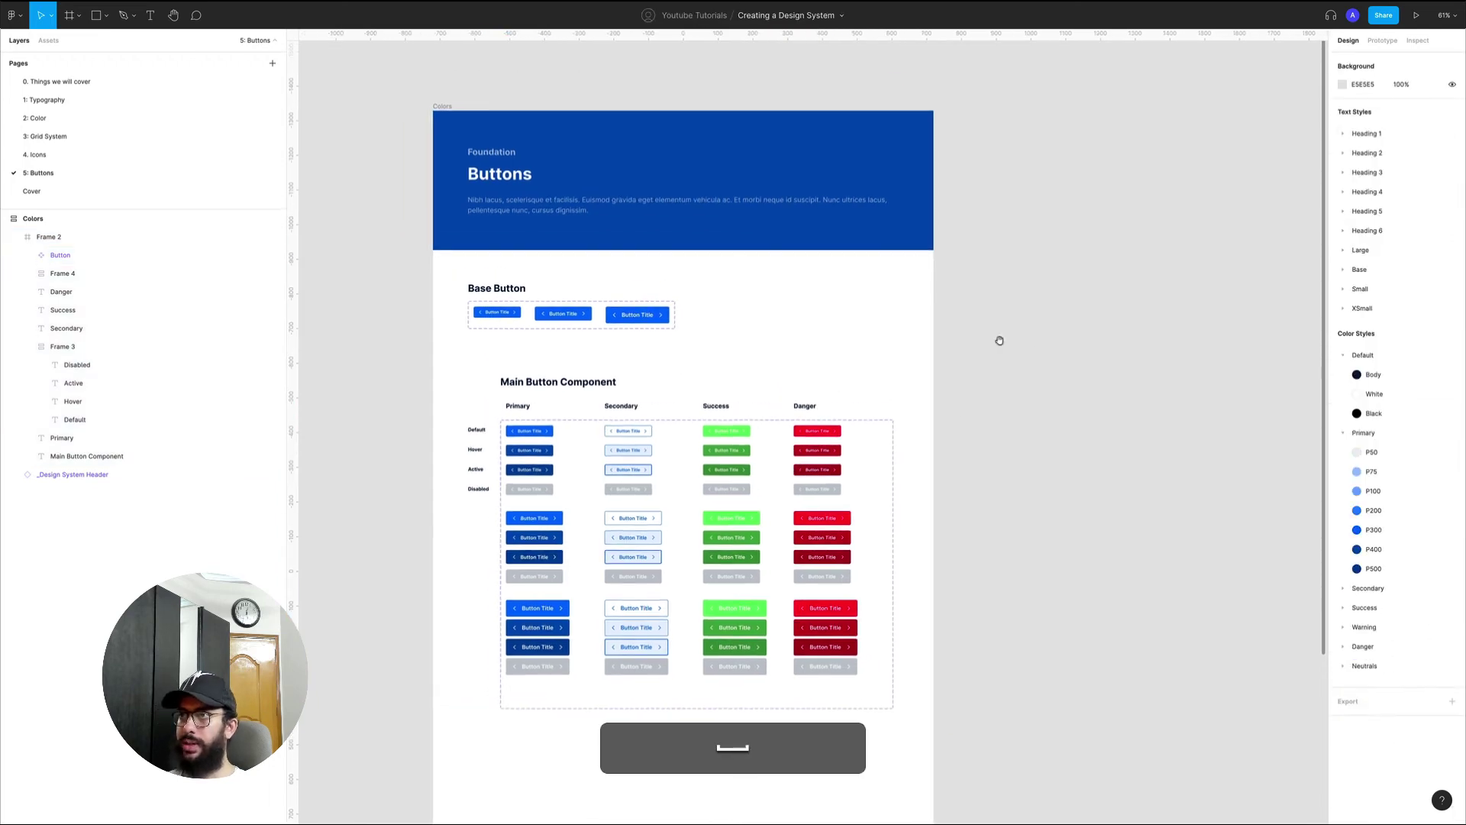
# - Hide the left and right chevron icons in the small base button variant
pyautogui.click(445, 112)
pyautogui.press('z')
pyautogui.moveTo(458, 284); pyautogui.dragTo(651, 388)
pyautogui.keyDown('alt'); pyautogui.click(547, 283); pyautogui.keyUp('alt')
pyautogui.keyDown('alt'); pyautogui.click(546, 283); pyautogui.keyUp('alt')
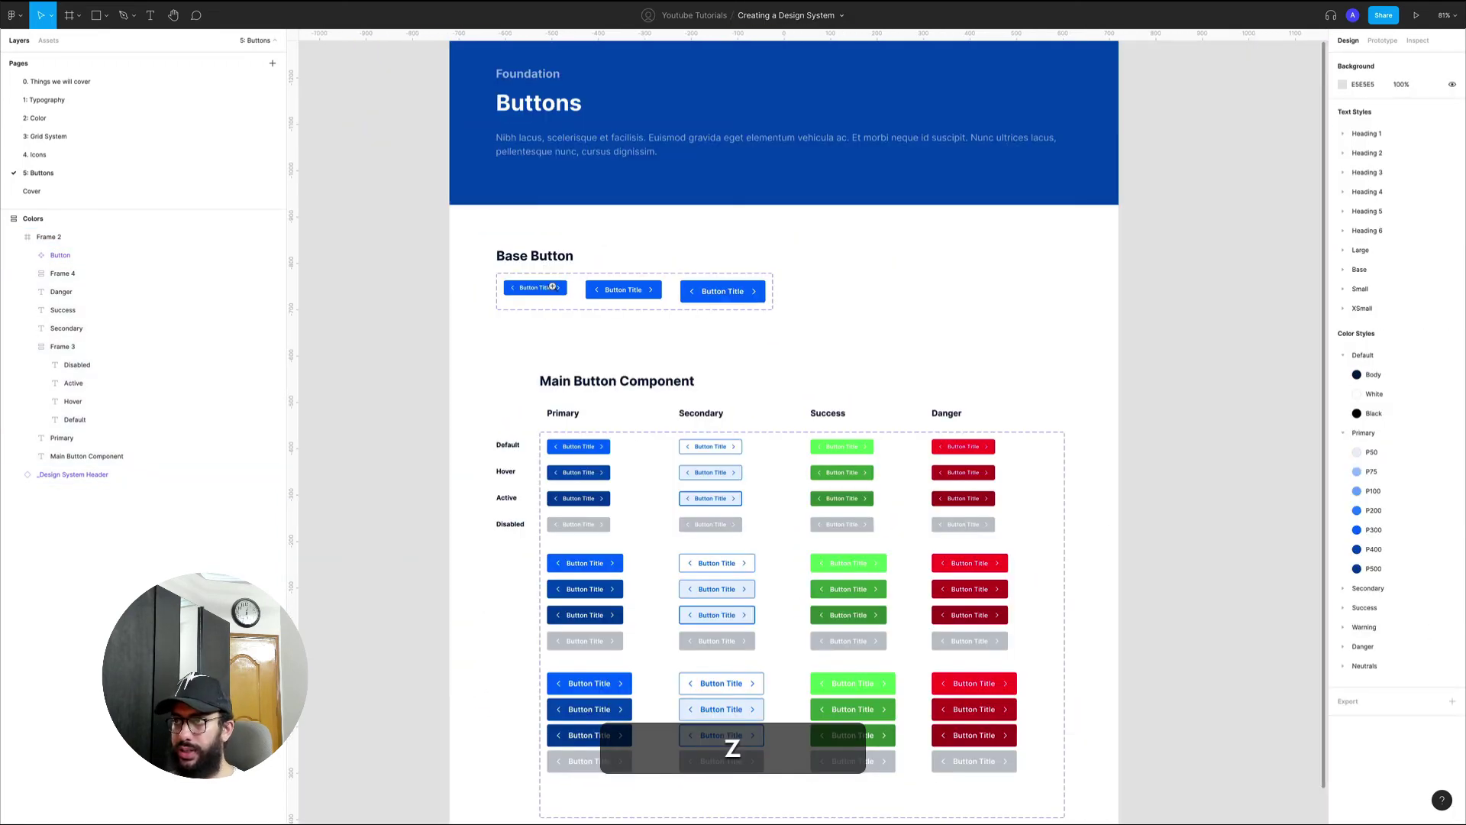
pyautogui.click(552, 285)
pyautogui.click(551, 286)
pyautogui.doubleClick(577, 290)
pyautogui.doubleClick(577, 291)
pyautogui.doubleClick(578, 292)
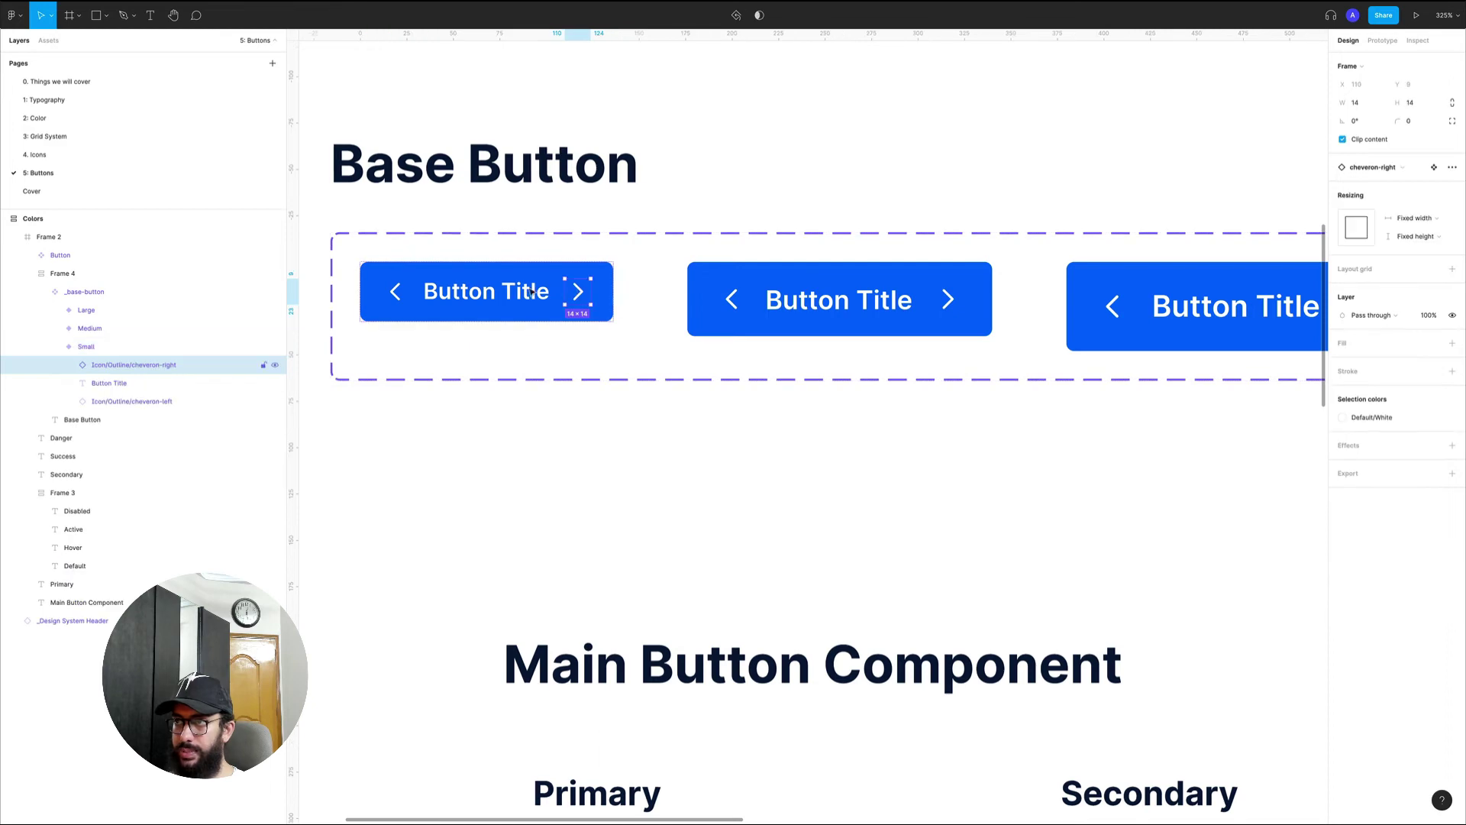
pyautogui.keyDown('shift'); pyautogui.click(395, 292); pyautogui.keyUp('shift')
pyautogui.press('shift+super+h')
# - Hide both chevron icons in the medium and large base button variants
pyautogui.doubleClick(652, 306)
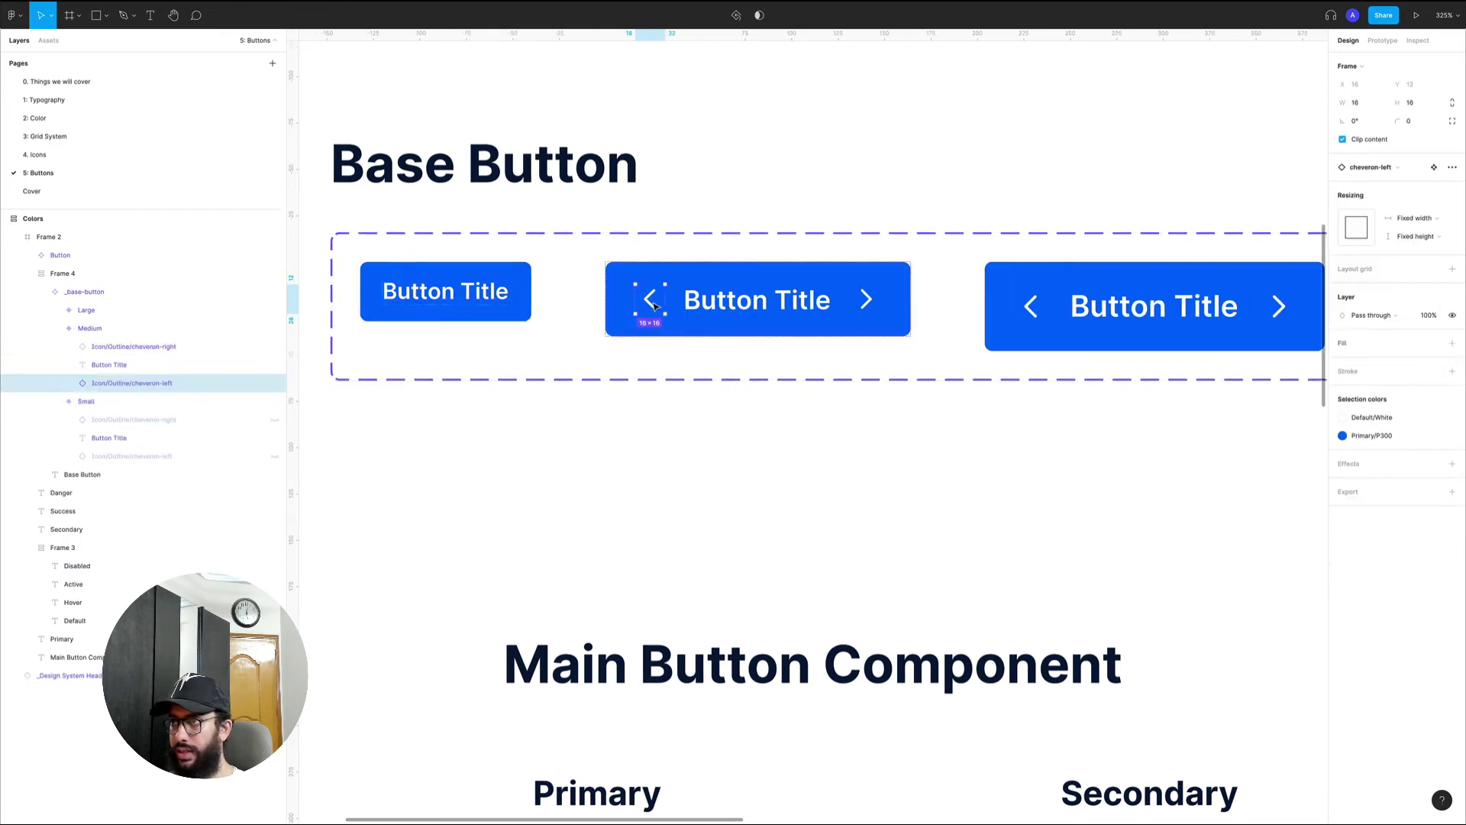
pyautogui.keyDown('shift'); pyautogui.click(869, 301); pyautogui.keyUp('shift')
pyautogui.press('shift+super+h')
pyautogui.click(1004, 309)
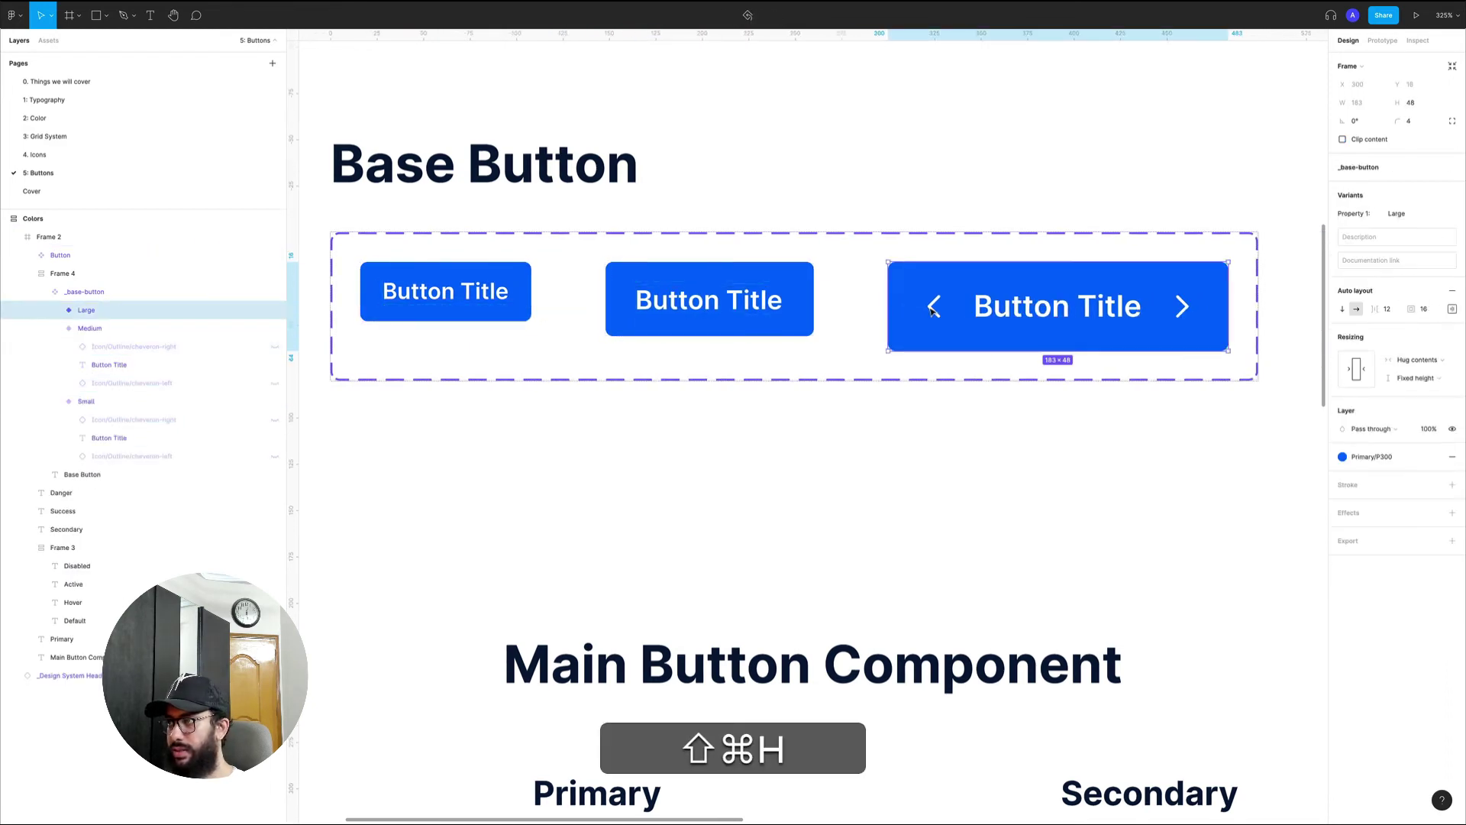
pyautogui.keyDown('super'); pyautogui.click(933, 306); pyautogui.keyUp('super')
pyautogui.keyDown('shift'); pyautogui.keyDown('super'); pyautogui.click(1182, 307); pyautogui.keyUp('super'); pyautogui.keyUp('shift')
pyautogui.press('shift+super+h')
pyautogui.scroll(-5, 1165, 313)
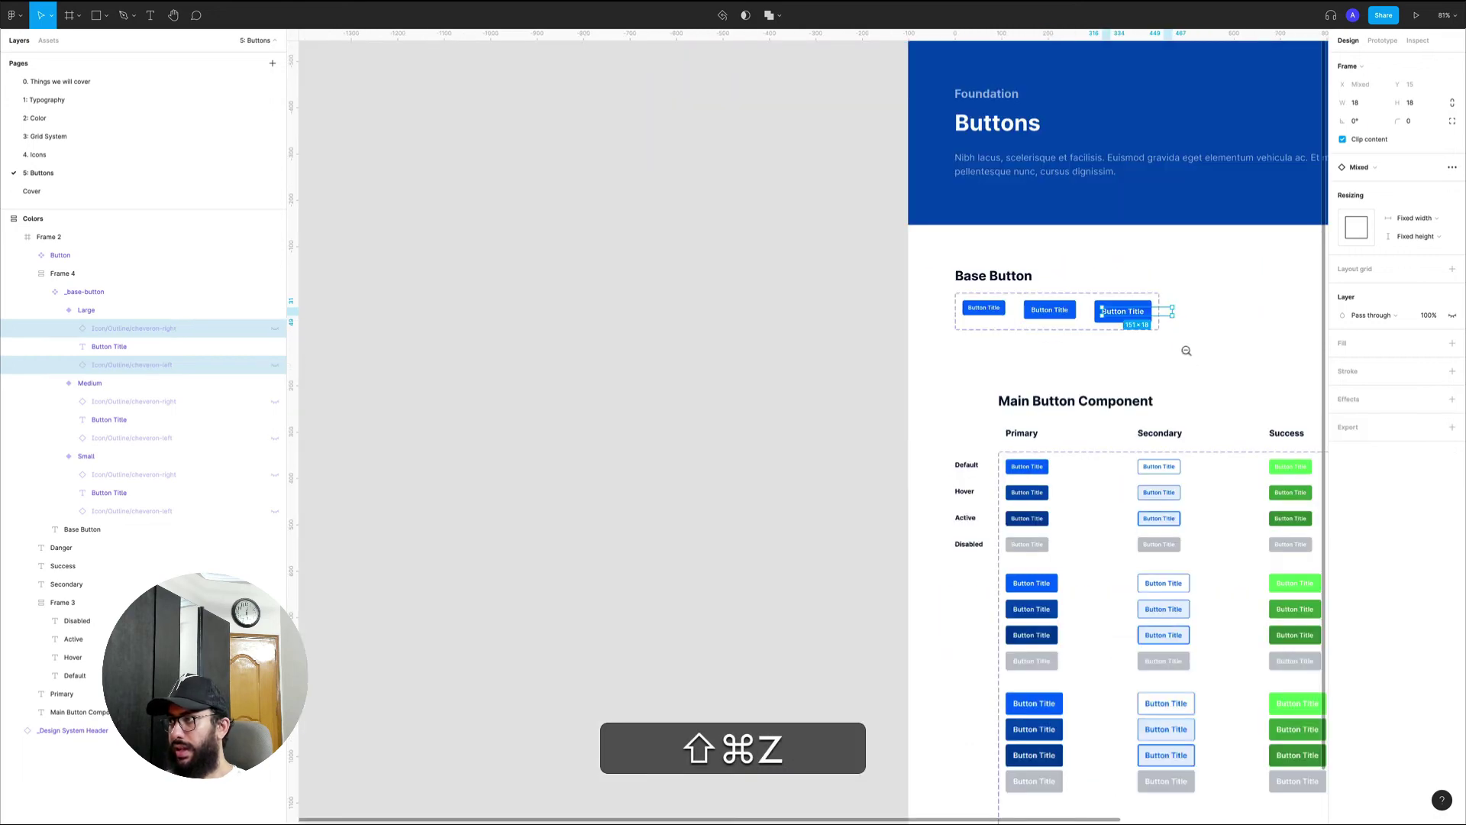
# - Extend the outer Colors frame downward to make room below the button variants
pyautogui.click(1184, 350)
pyautogui.moveTo(1142, 354); pyautogui.dragTo(649, 52)
pyautogui.press('z')
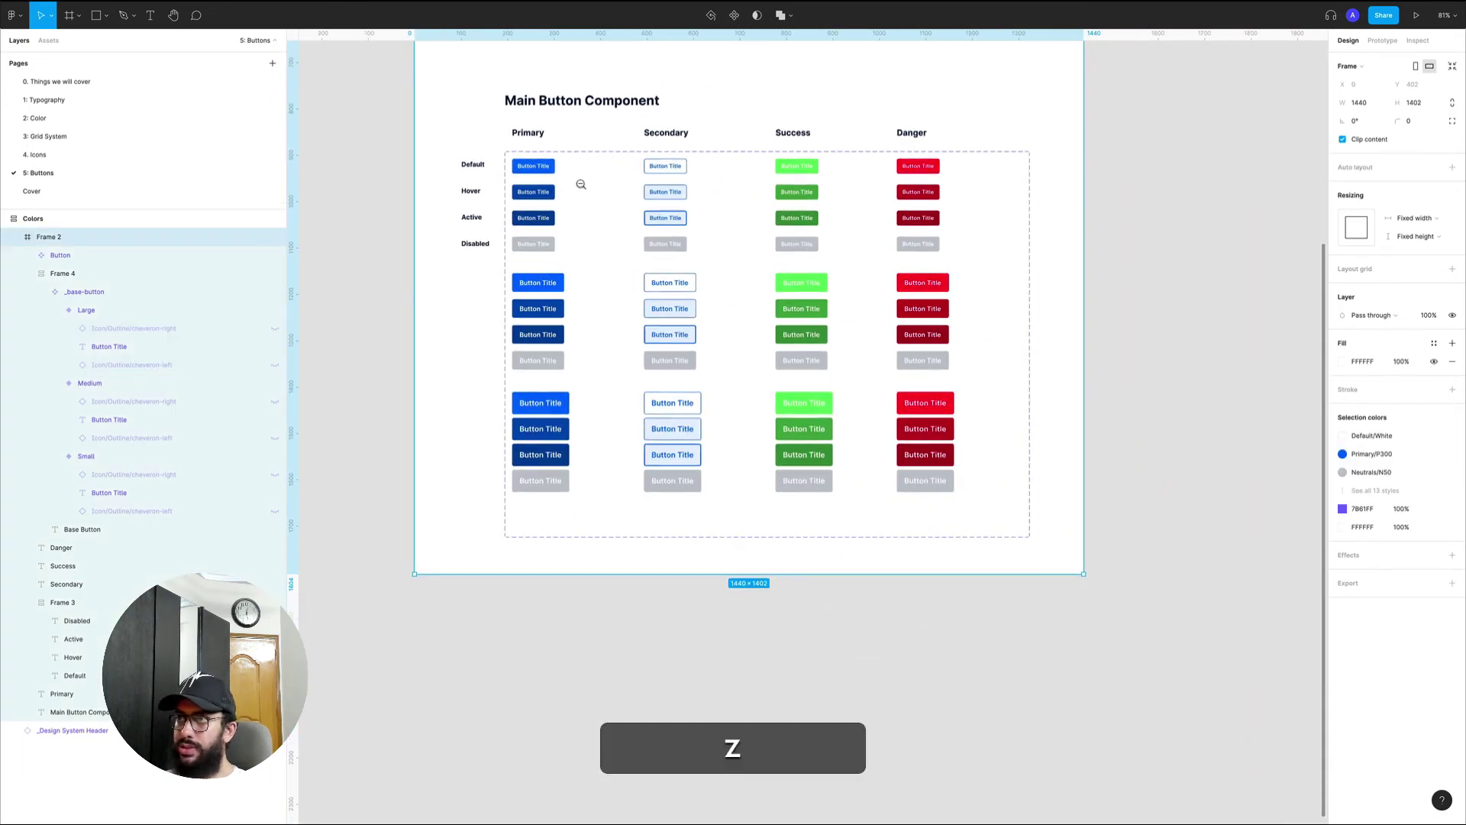
pyautogui.keyDown('alt'); pyautogui.click(579, 184); pyautogui.keyUp('alt')
pyautogui.keyDown('alt'); pyautogui.click(579, 184); pyautogui.keyUp('alt')
pyautogui.moveTo(598, 164); pyautogui.dragTo(591, 215)
pyautogui.click(547, 119)
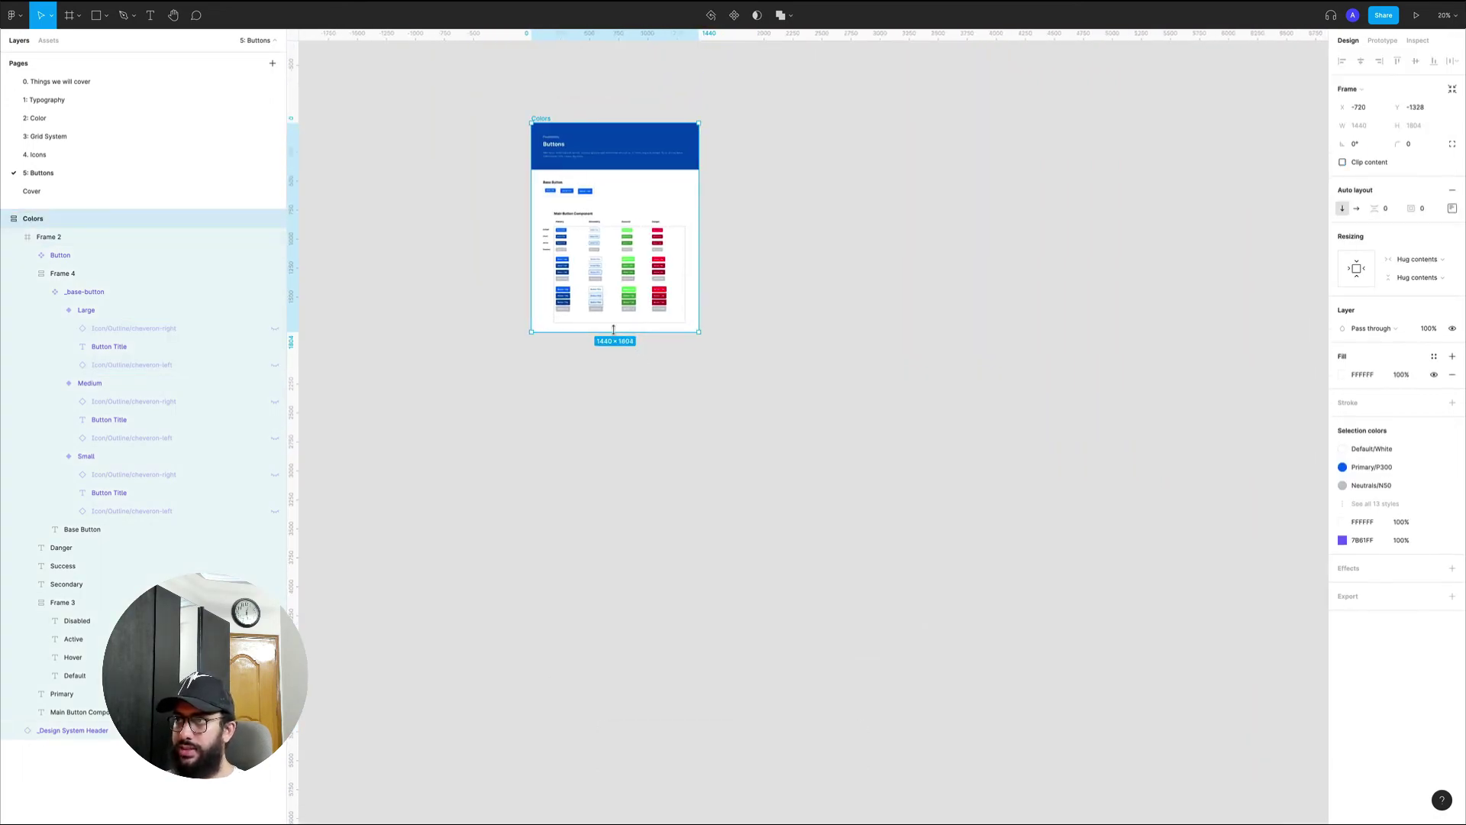
pyautogui.moveTo(614, 332); pyautogui.dragTo(616, 576)
# - Stretch the main Button component set downward to a height of about 1219
pyautogui.press('z')
pyautogui.scroll(5, 593, 377)
pyautogui.click(608, 389)
pyautogui.press('space')
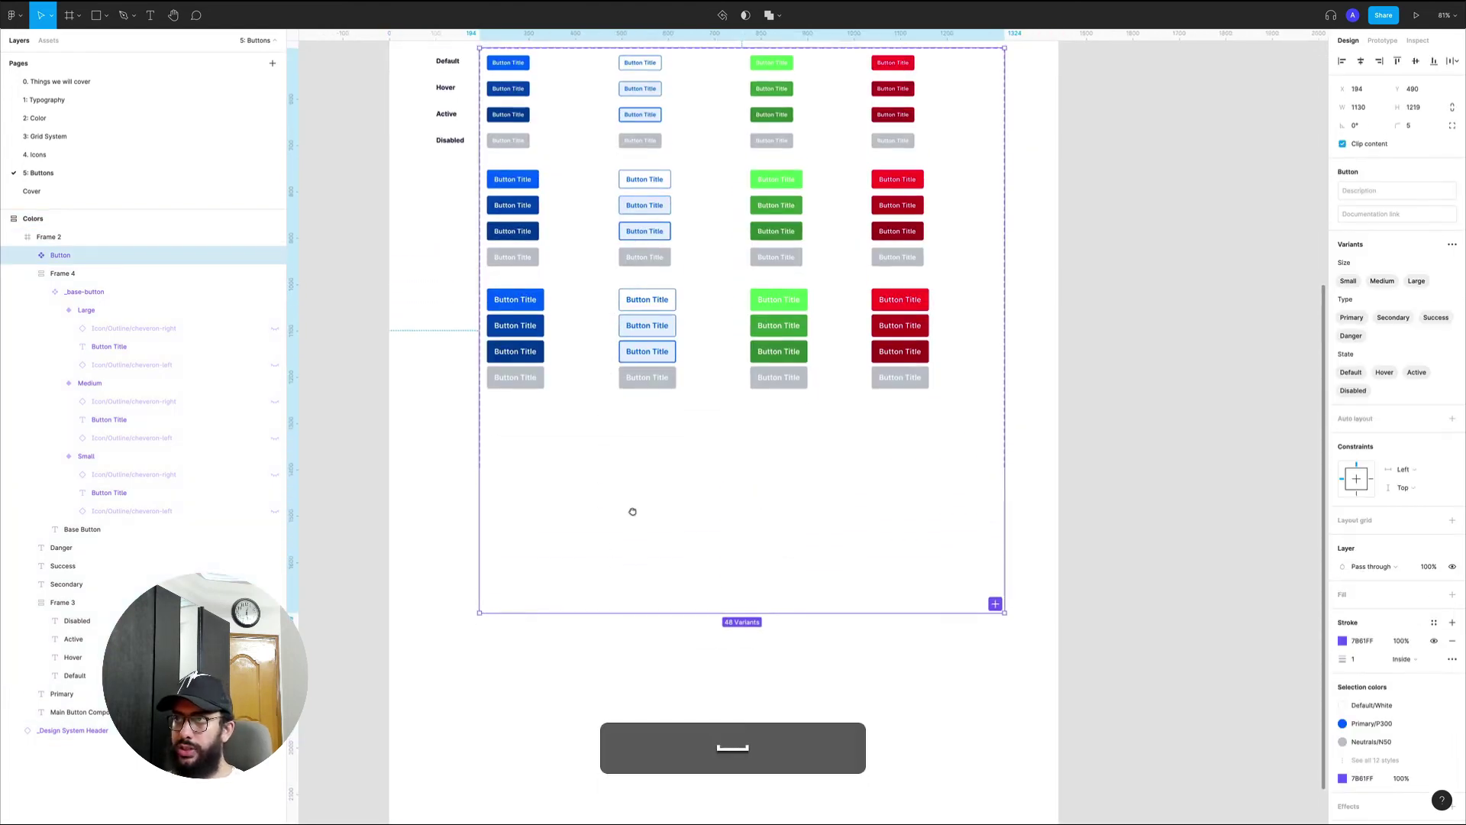
pyautogui.scroll(2, 517, 247)
# - Try to copy the small, medium and large primary default buttons below the large button rows
pyautogui.click(513, 107)
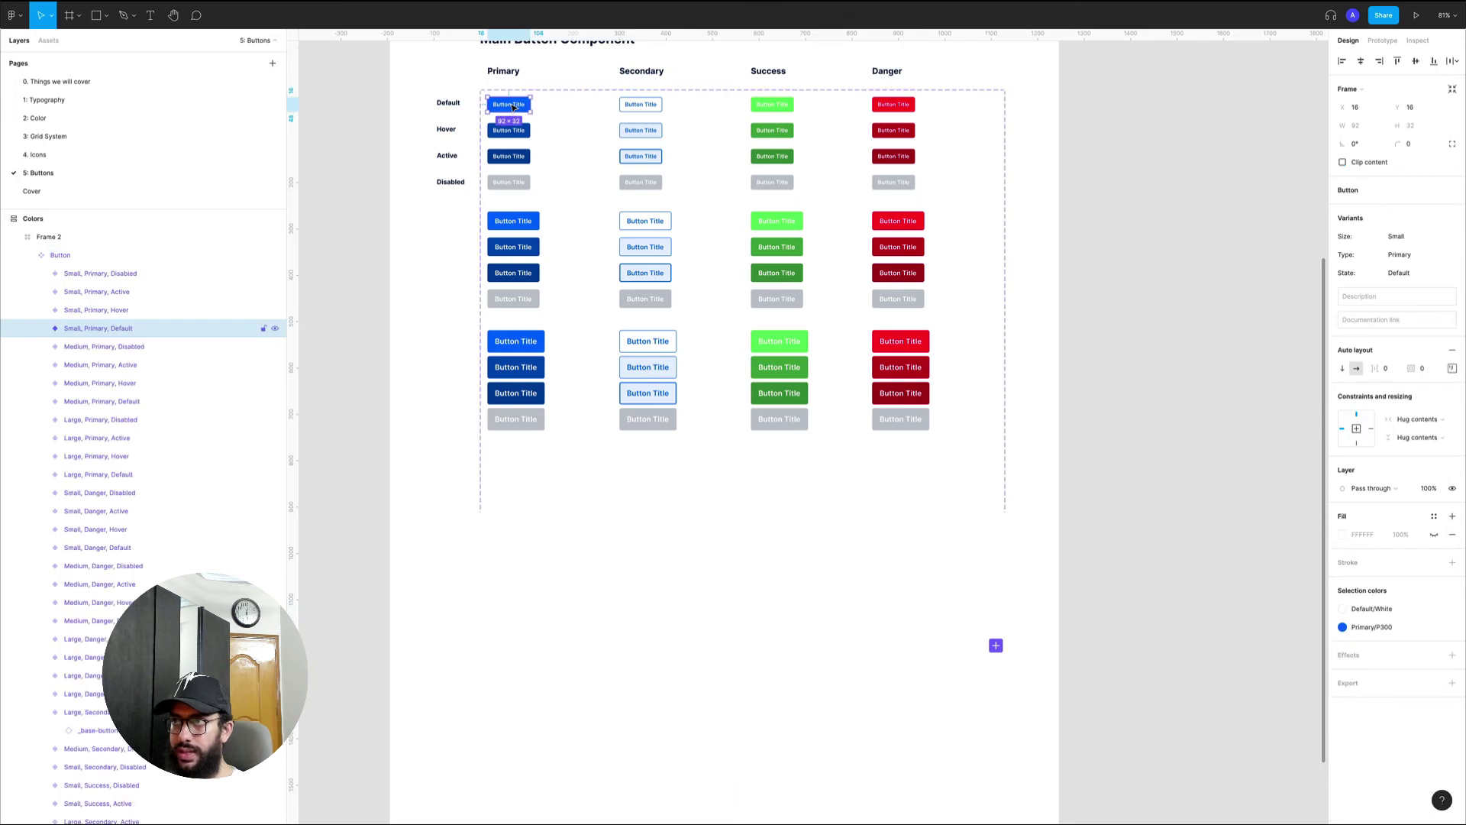
pyautogui.keyDown('shift'); pyautogui.click(513, 221); pyautogui.keyUp('shift')
pyautogui.keyDown('shift'); pyautogui.click(519, 349); pyautogui.keyUp('shift')
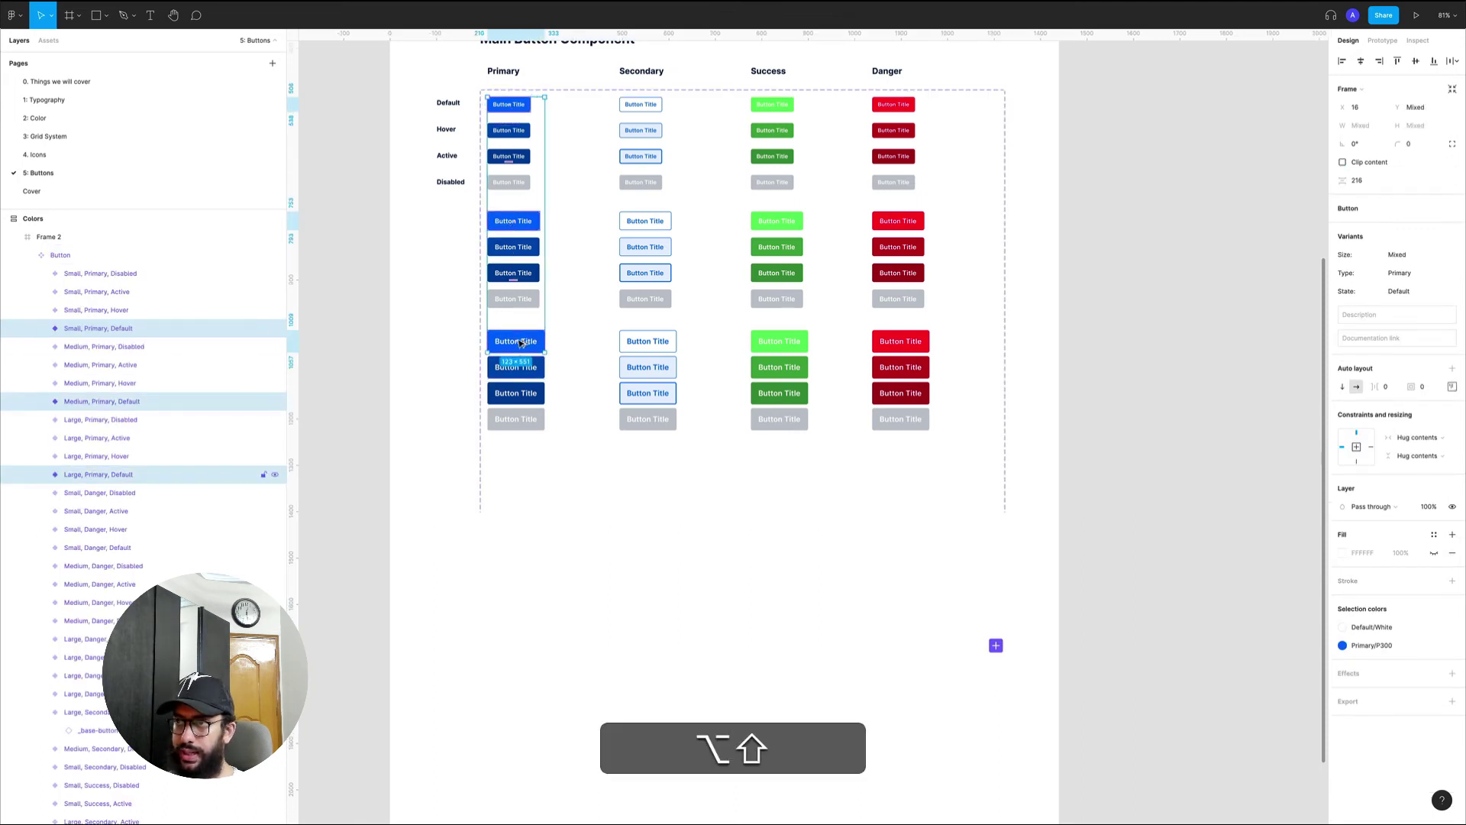
pyautogui.moveTo(520, 343); pyautogui.dragTo(532, 599)
pyautogui.press('super+z')
# - Stretch the main Button component set further down to a height of about 1581
pyautogui.click(558, 628)
pyautogui.moveTo(550, 654); pyautogui.dragTo(551, 723)
pyautogui.press('space')
pyautogui.moveTo(552, 373); pyautogui.dragTo(549, 491)
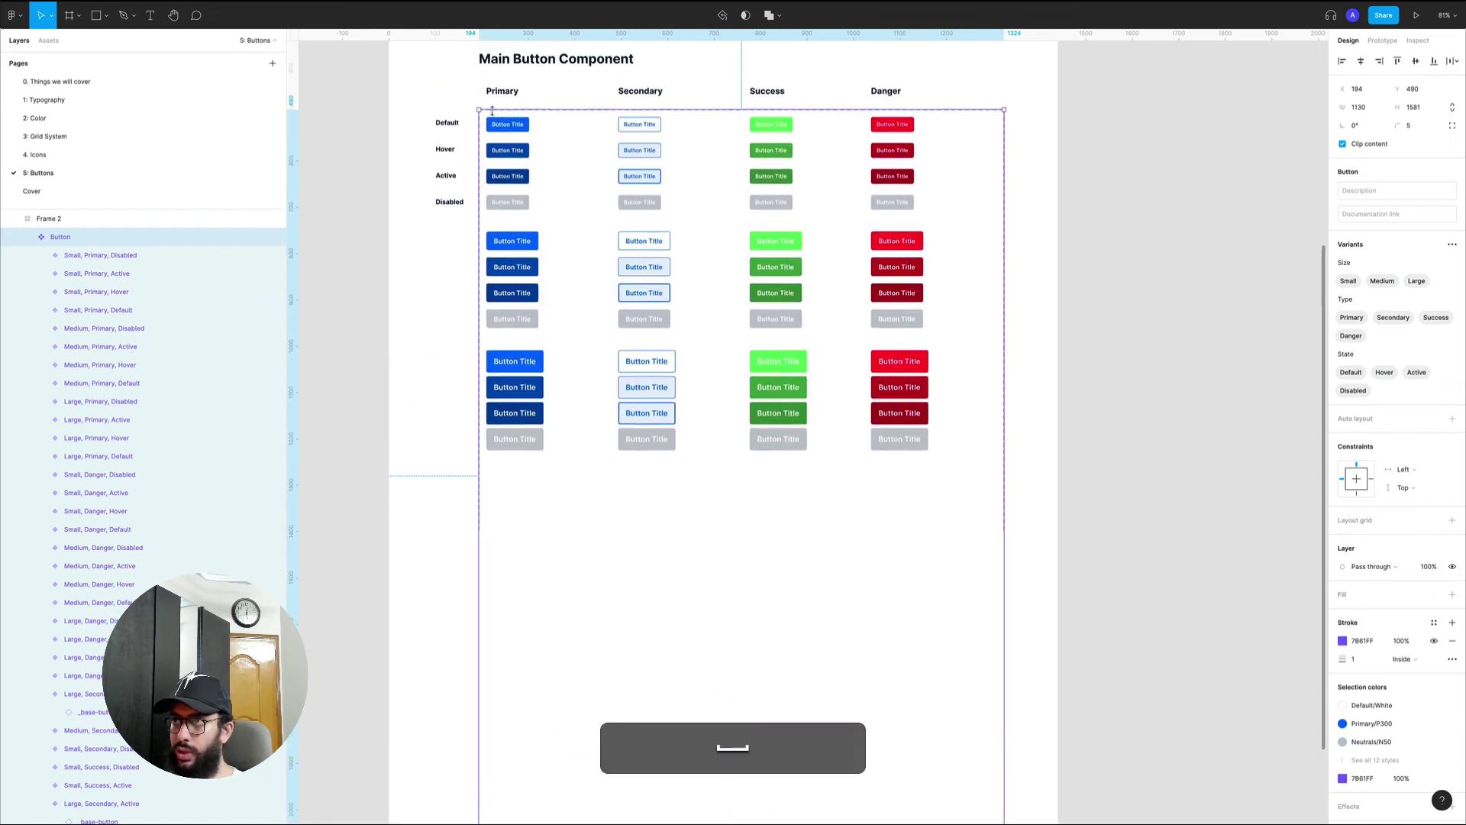
# - Copy the small primary default button to the empty area below the large primary buttons
pyautogui.click(507, 128)
pyautogui.moveTo(508, 126); pyautogui.dragTo(546, 493)
pyautogui.press('alt+super+z')
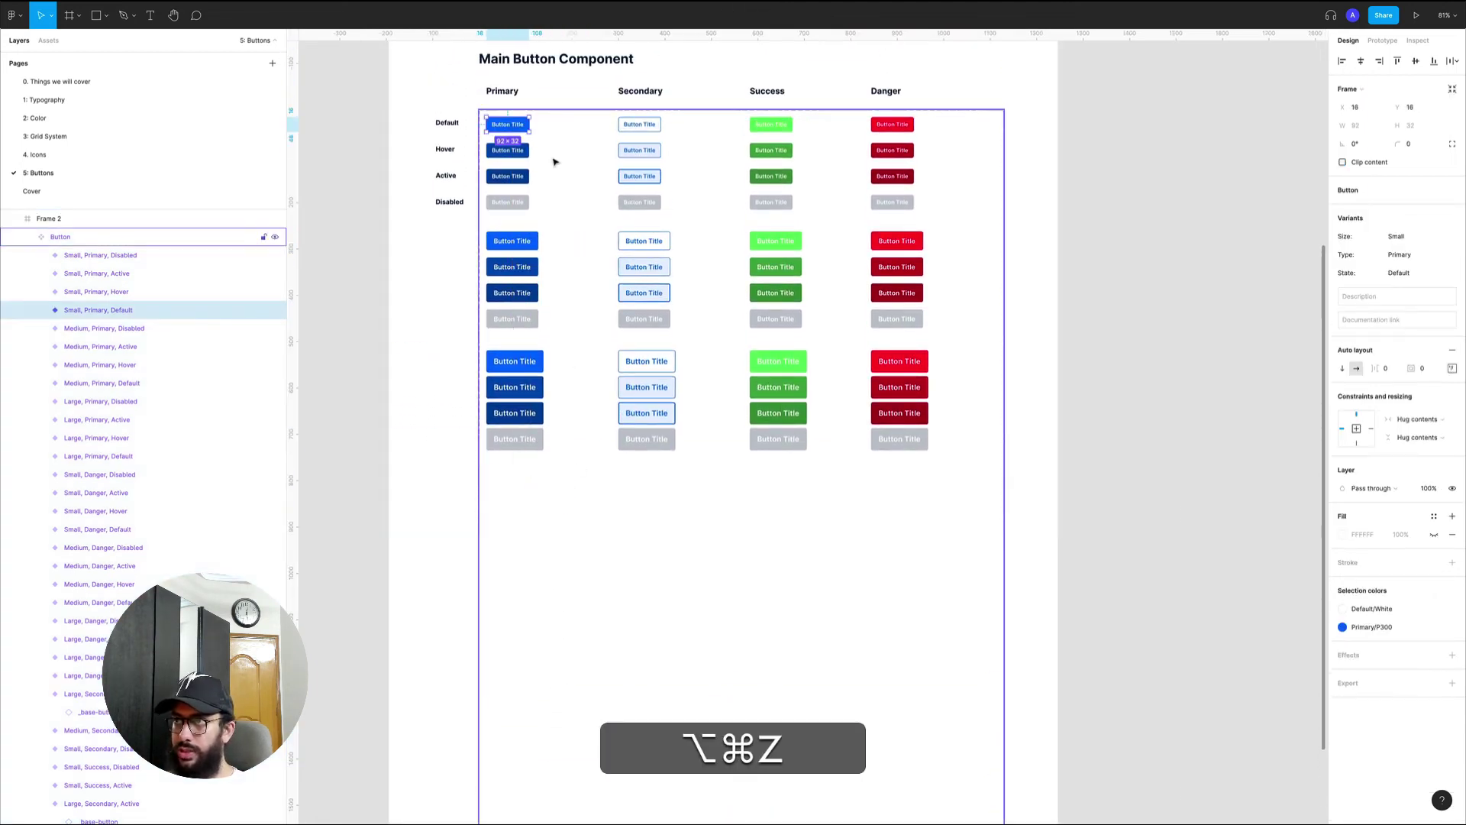
pyautogui.moveTo(508, 124); pyautogui.dragTo(518, 502)
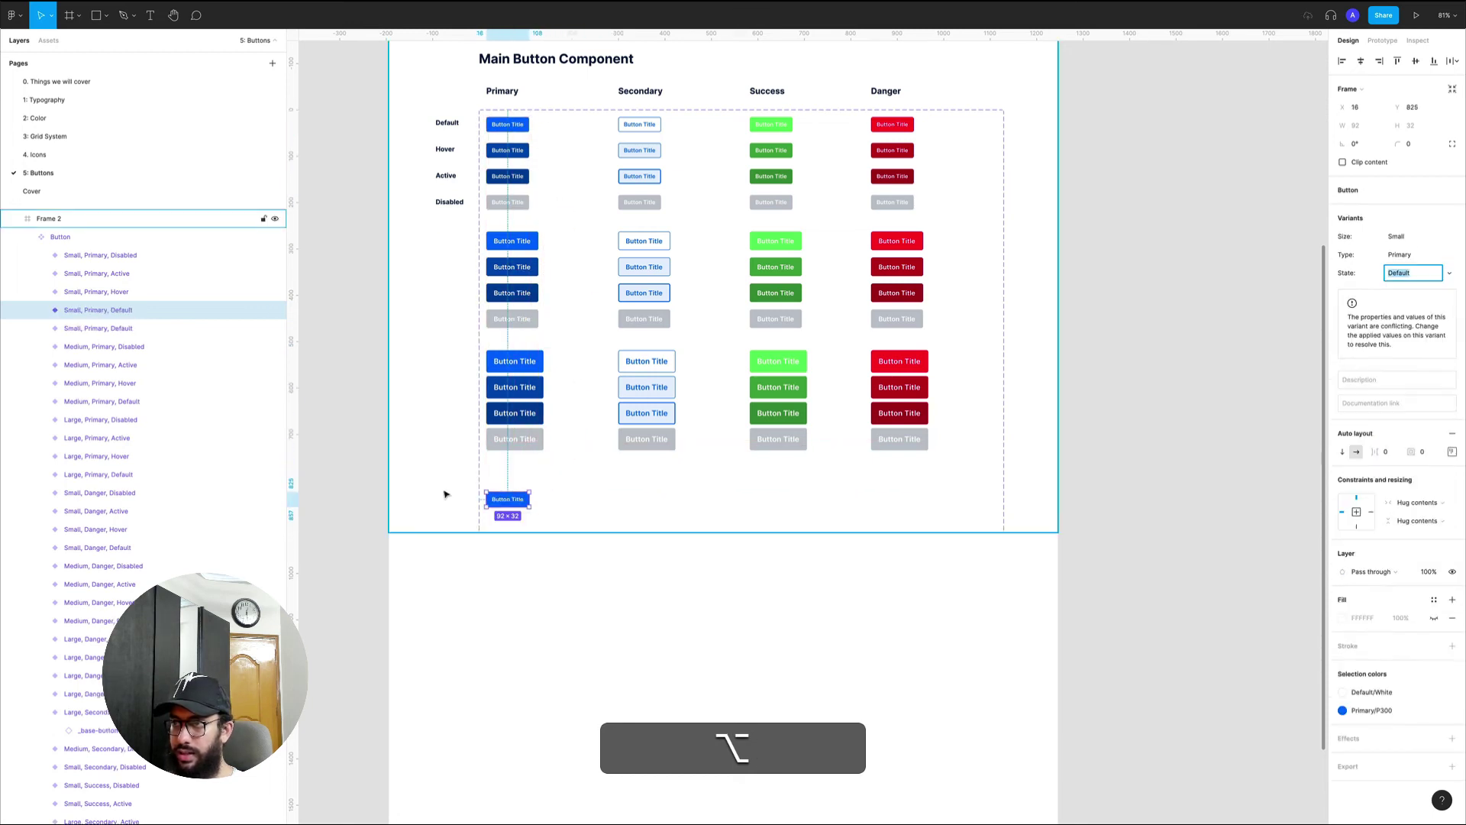
# - Try resizing Frame 2 to fit its contents
pyautogui.click(445, 494)
pyautogui.click(1453, 66)
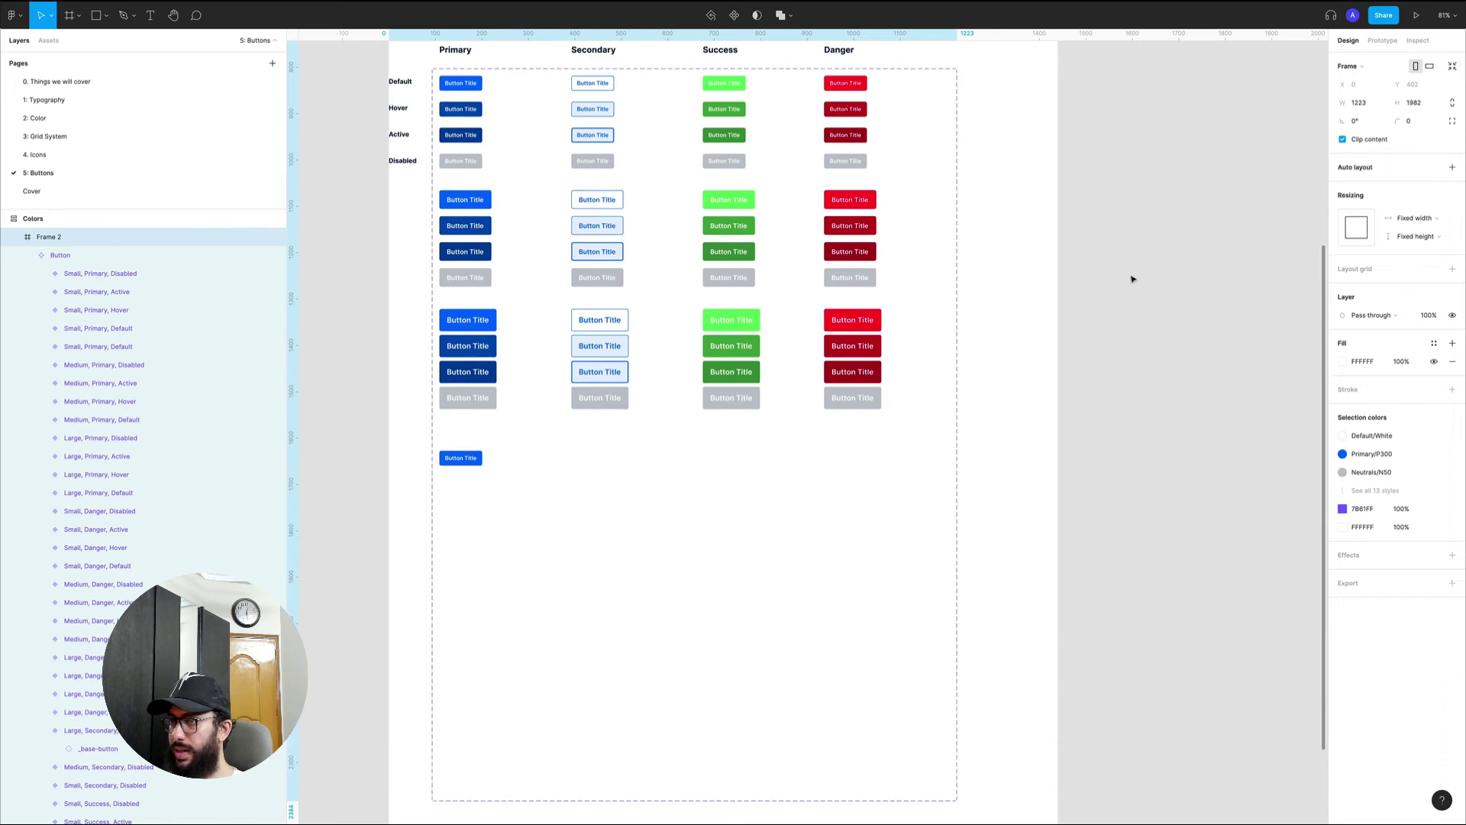
pyautogui.press('alt+super+z')
# - Extend Frame 2 downward to a height of about 2257
pyautogui.press('-')
pyautogui.moveTo(697, 473); pyautogui.dragTo(713, 669)
pyautogui.press('z')
pyautogui.click(619, 425)
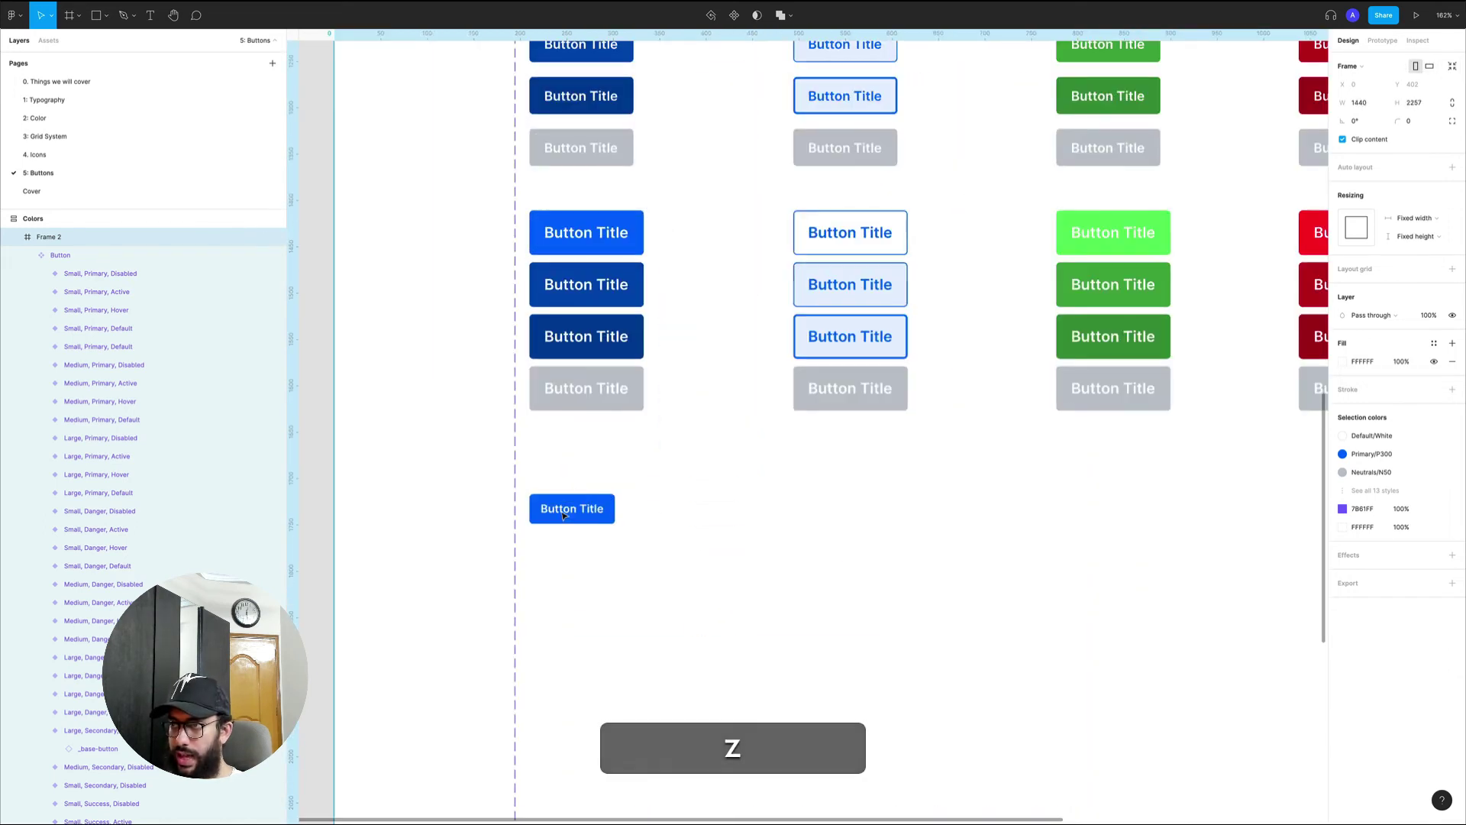
# - Add a new variant property named Icon to the main Button component set
pyautogui.click(600, 466)
pyautogui.click(599, 466)
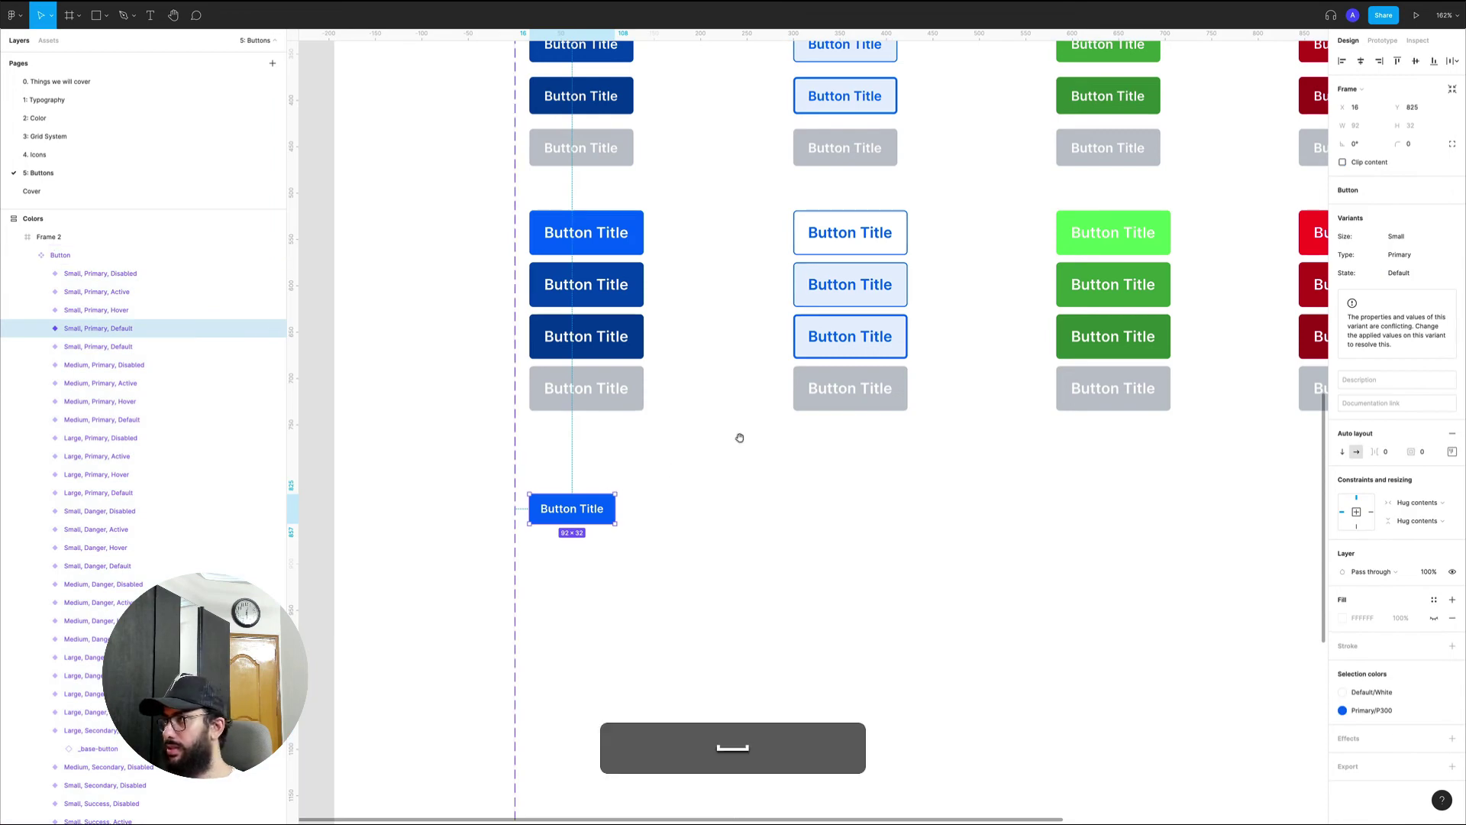
pyautogui.scroll(10, 740, 435)
pyautogui.click(570, 237)
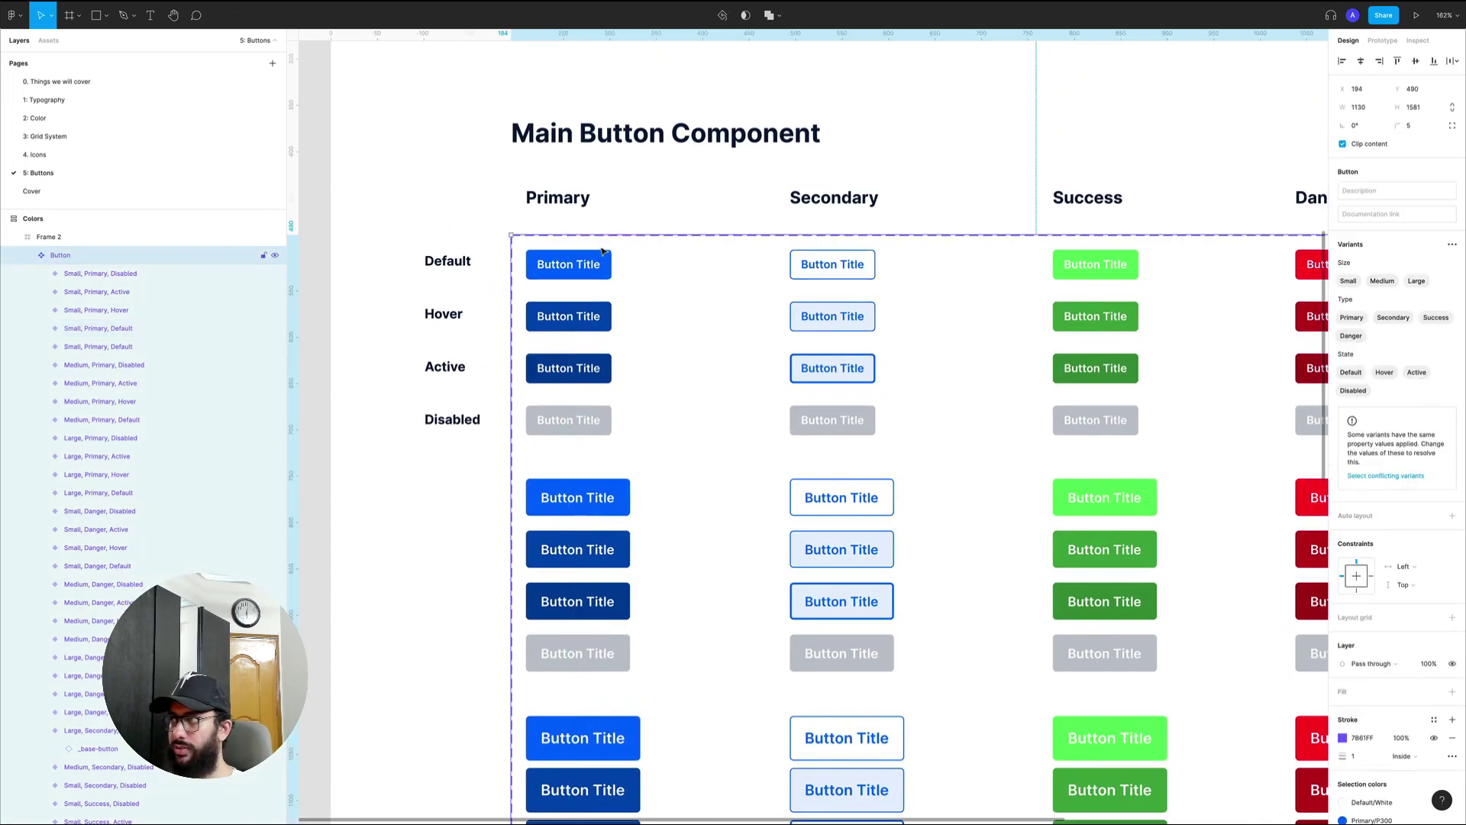
pyautogui.click(1452, 244)
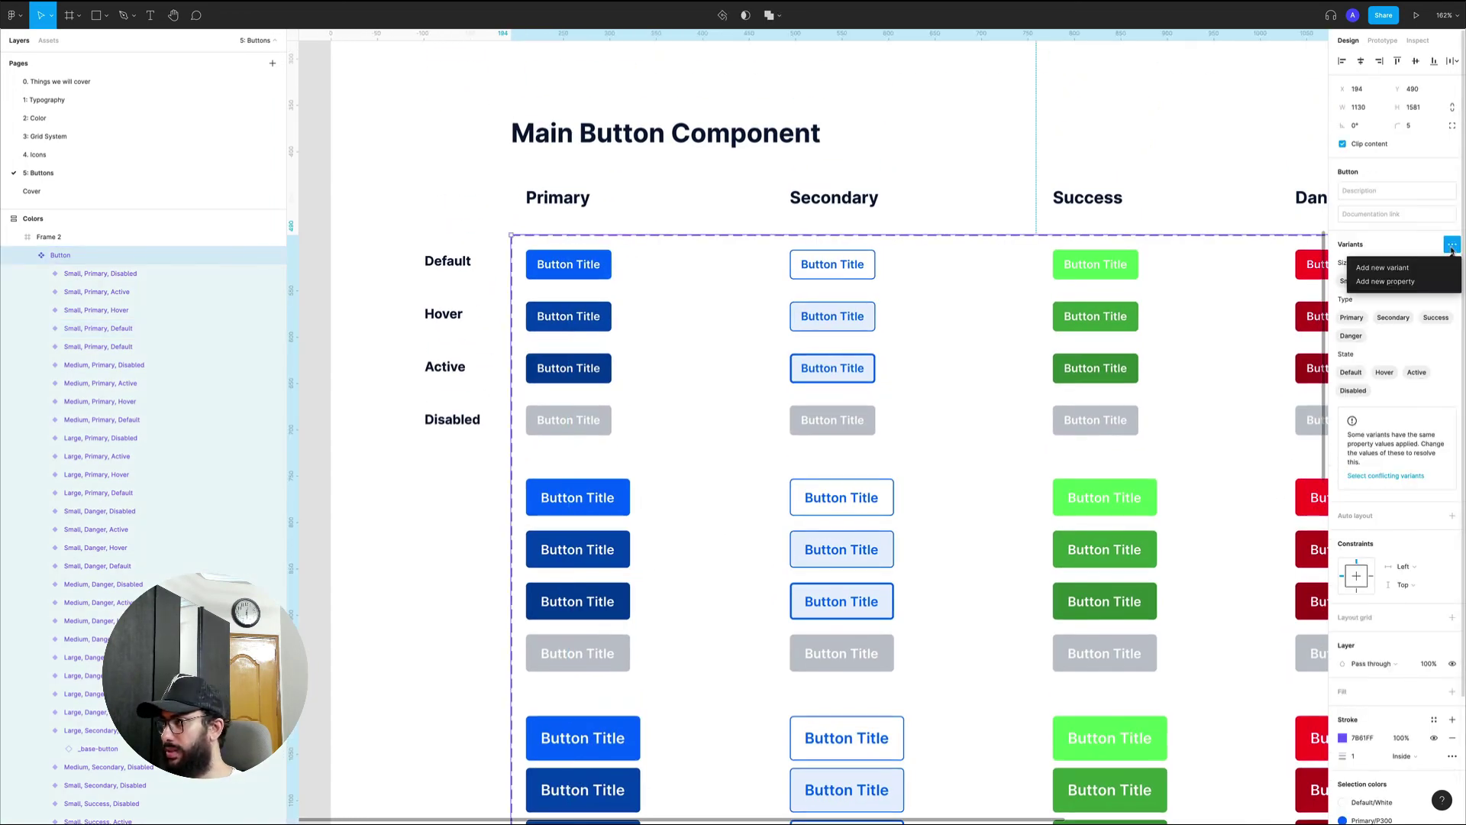
pyautogui.click(1423, 281)
pyautogui.write('Ico')
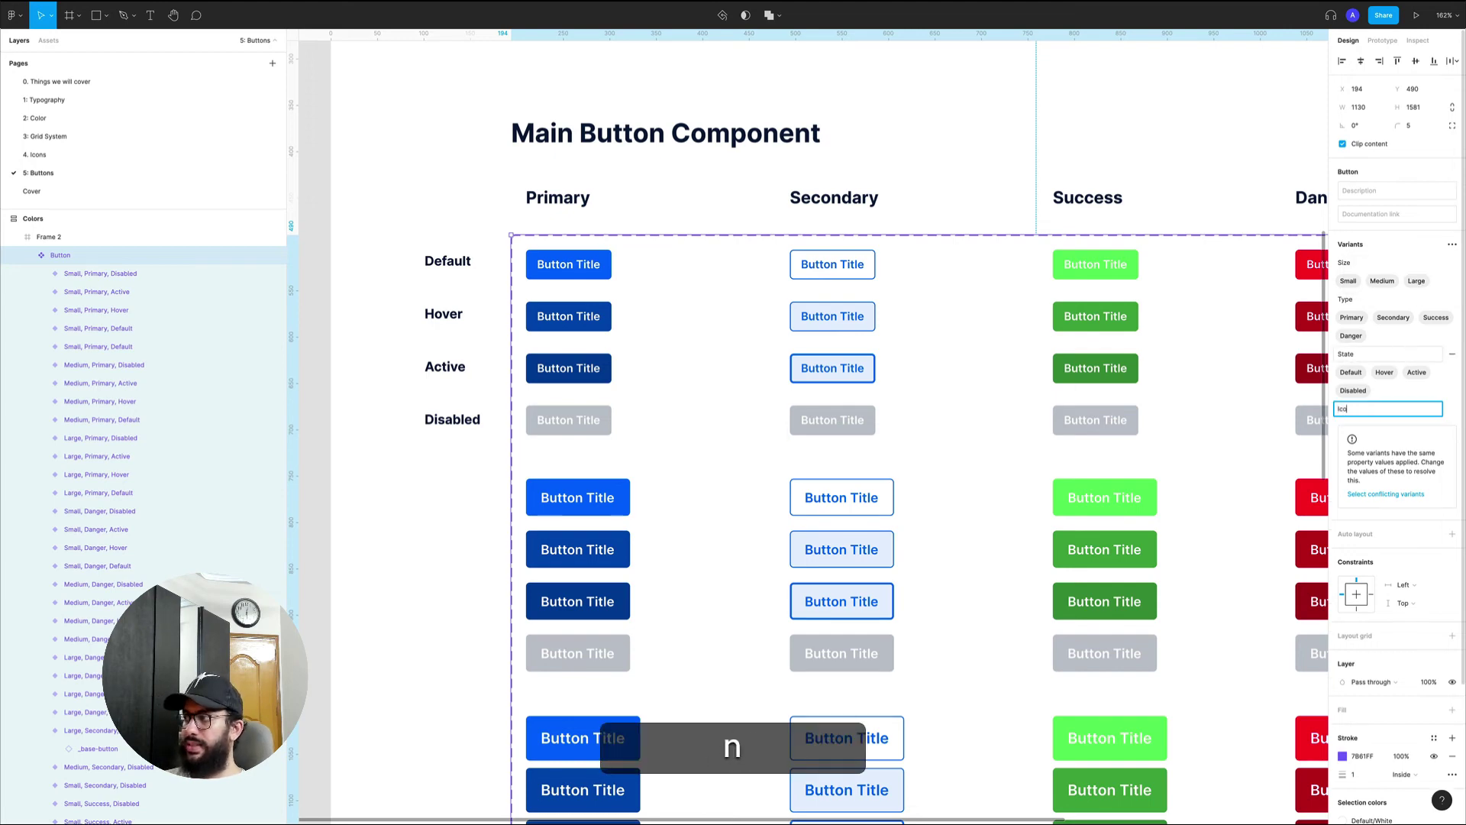
pyautogui.write('n')
pyautogui.press('Return')
# - Set the Icon property of the copied small primary default button to None
pyautogui.scroll(-15, 923, 422)
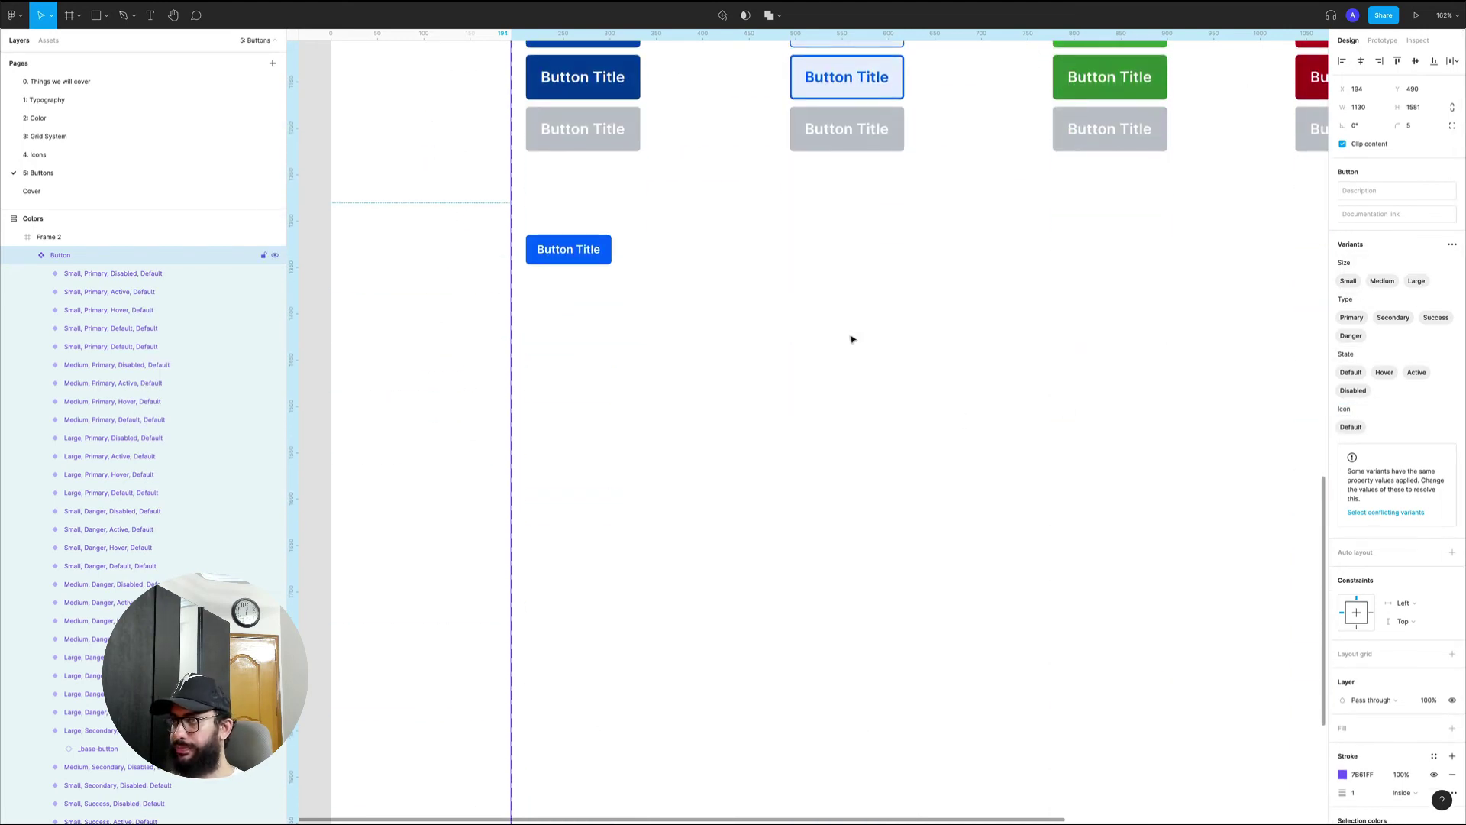
pyautogui.click(573, 251)
pyautogui.click(1406, 293)
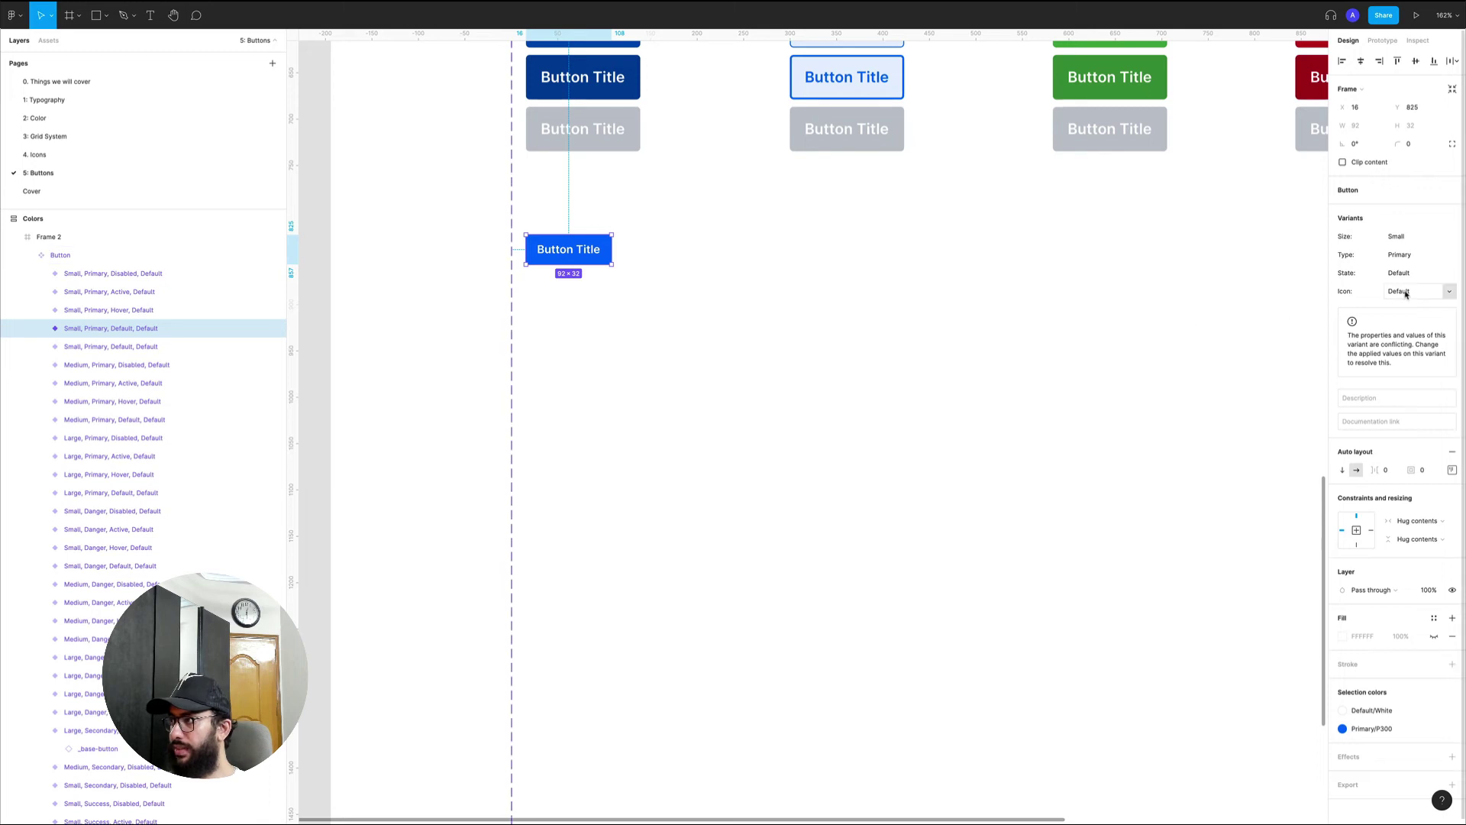
pyautogui.write('None')
pyautogui.press('Return')
# - Remove the copied small primary button from below the large button rows
pyautogui.scroll(5, 723, 458)
pyautogui.hscroll(-1, 723, 459)
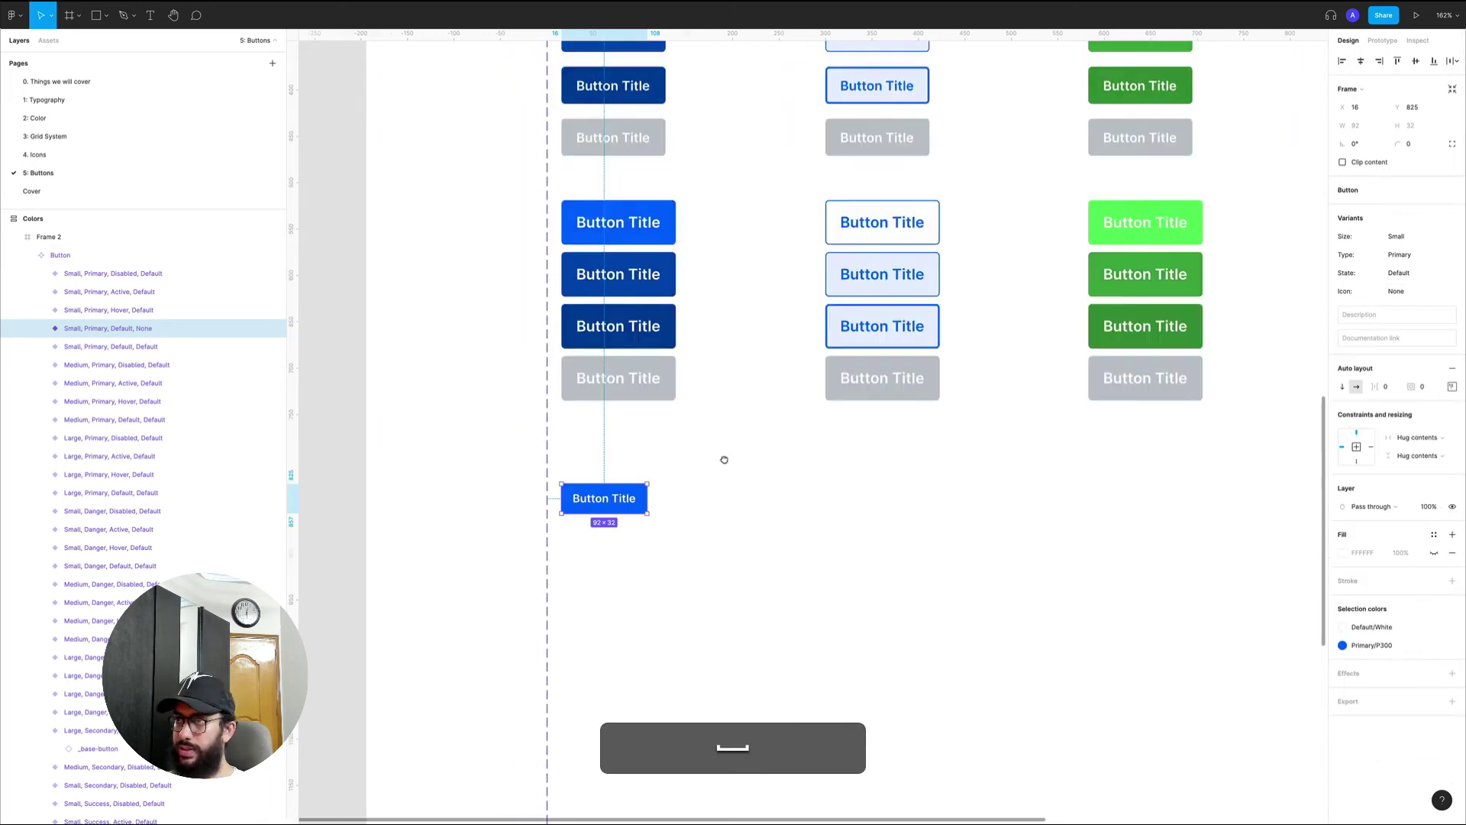
pyautogui.press('super+x')
pyautogui.press('z')
pyautogui.keyDown('alt'); pyautogui.click(601, 255); pyautogui.keyUp('alt')
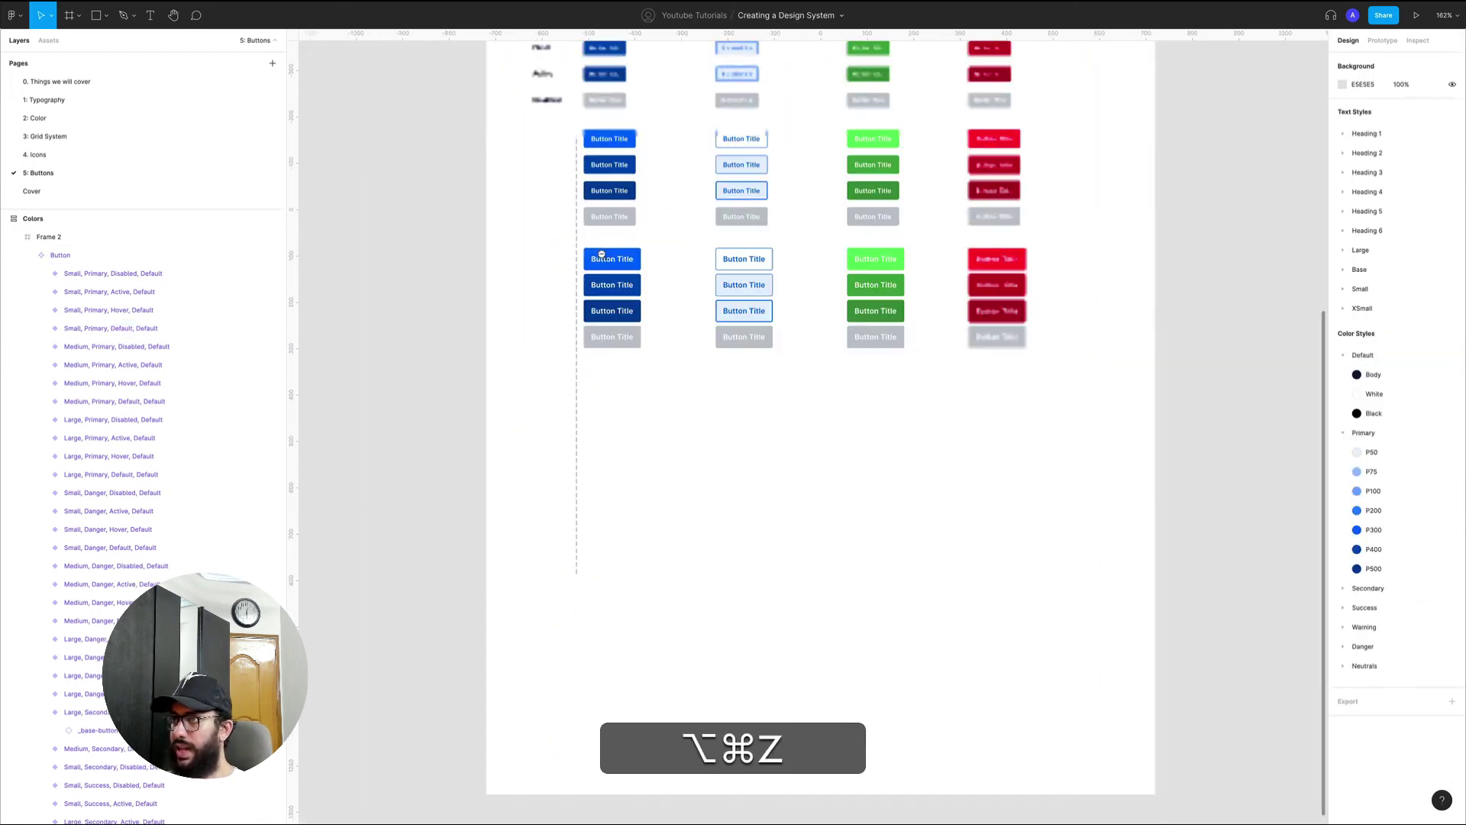
# - Rename the Icon property's Default value to None for the whole Button component set
pyautogui.click(683, 387)
pyautogui.click(682, 387)
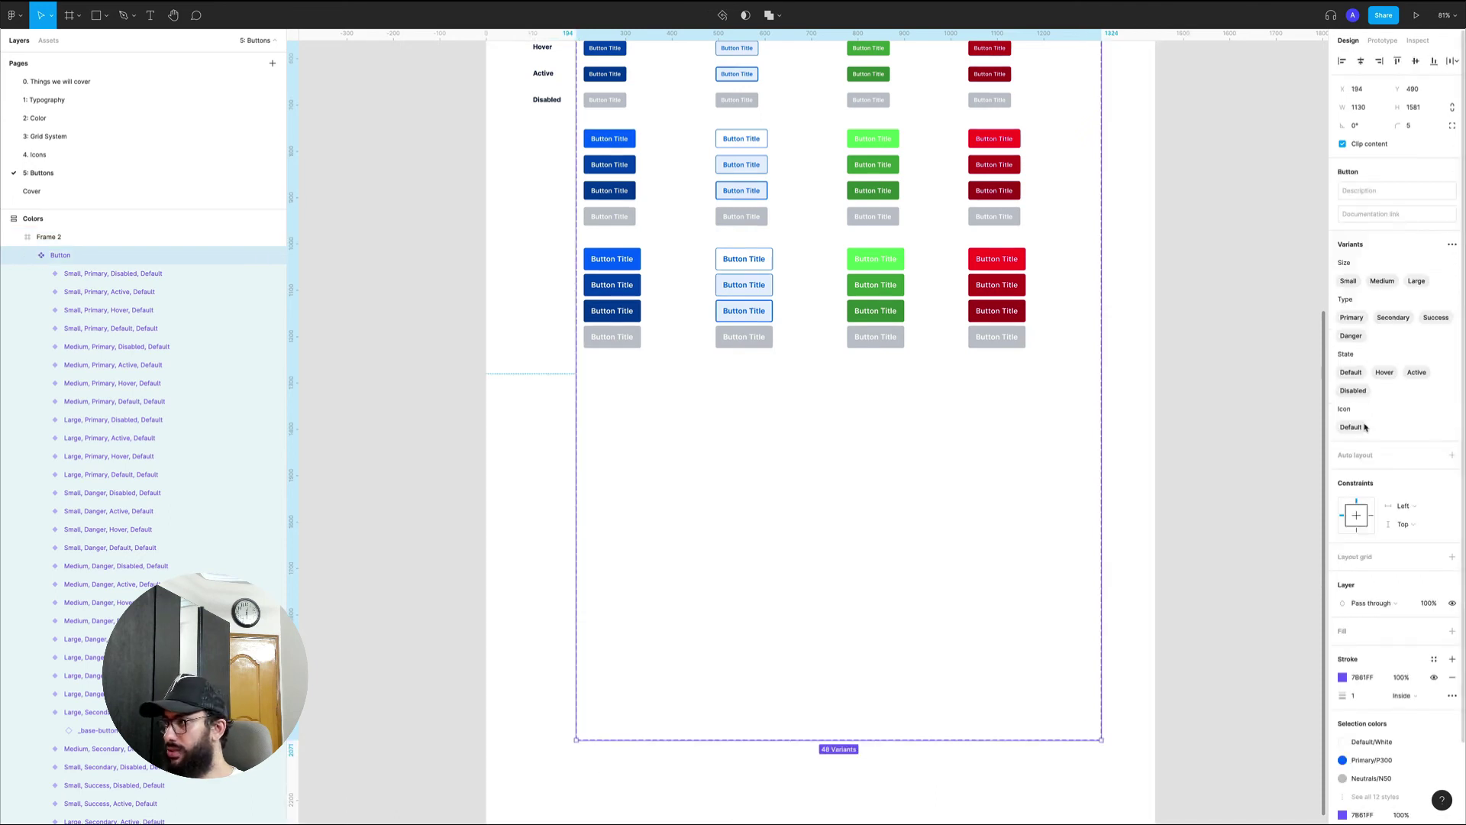
pyautogui.write('None')
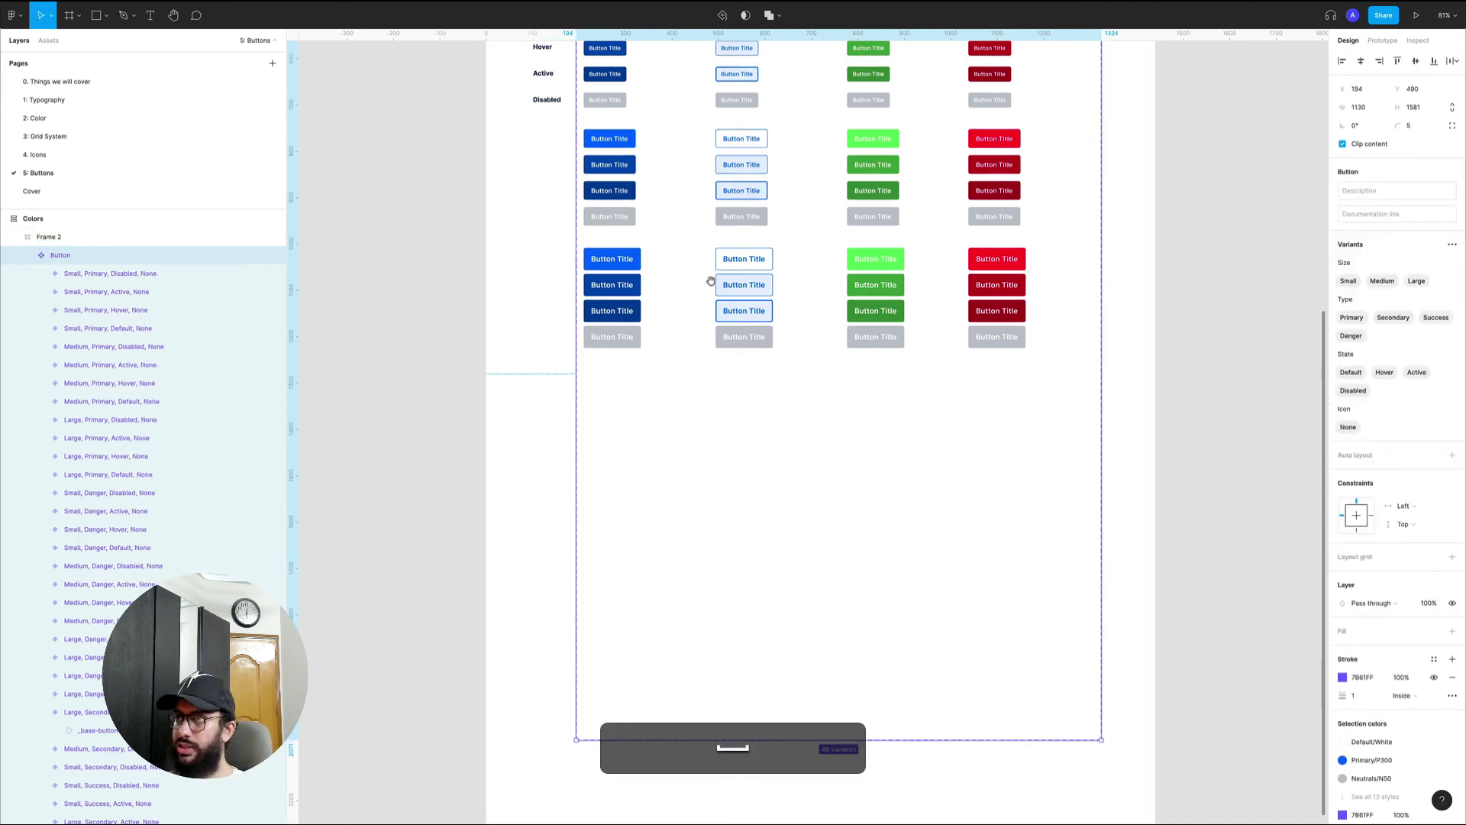
# - Copy the small, medium and large primary default buttons into a stack below the large button rows
pyautogui.scroll(2, 714, 283)
pyautogui.click(610, 141)
pyautogui.press('alt')
pyautogui.moveTo(610, 141); pyautogui.dragTo(608, 508)
pyautogui.moveTo(617, 251); pyautogui.dragTo(599, 530)
pyautogui.moveTo(624, 377); pyautogui.dragTo(623, 562)
# - Set the Icon property of the copied small, medium and large primary default buttons to Left Icon
pyautogui.write('z')
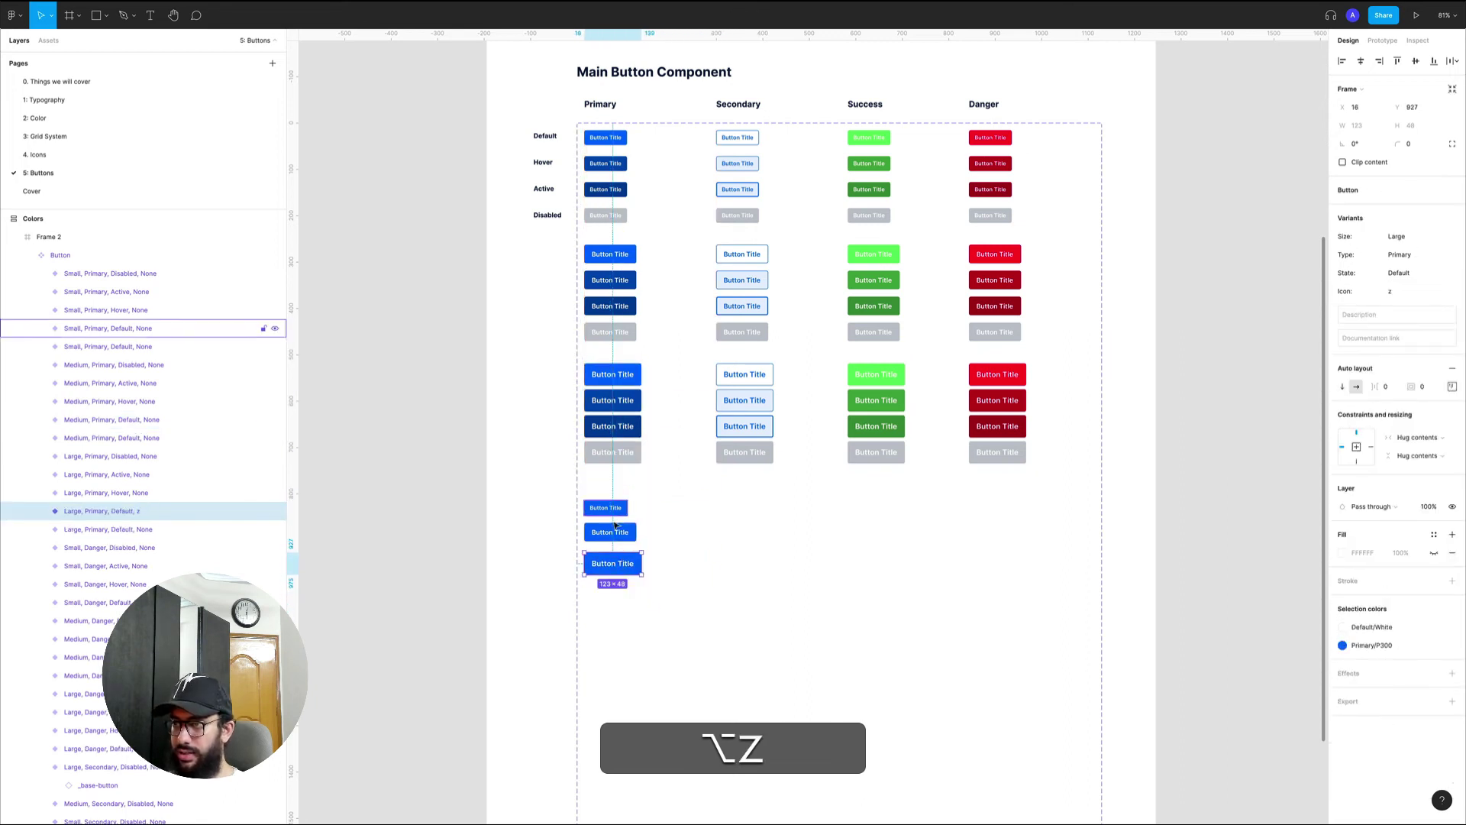
pyautogui.write('z')
pyautogui.click(622, 558)
pyautogui.keyDown('shift'); pyautogui.click(622, 527); pyautogui.keyUp('shift')
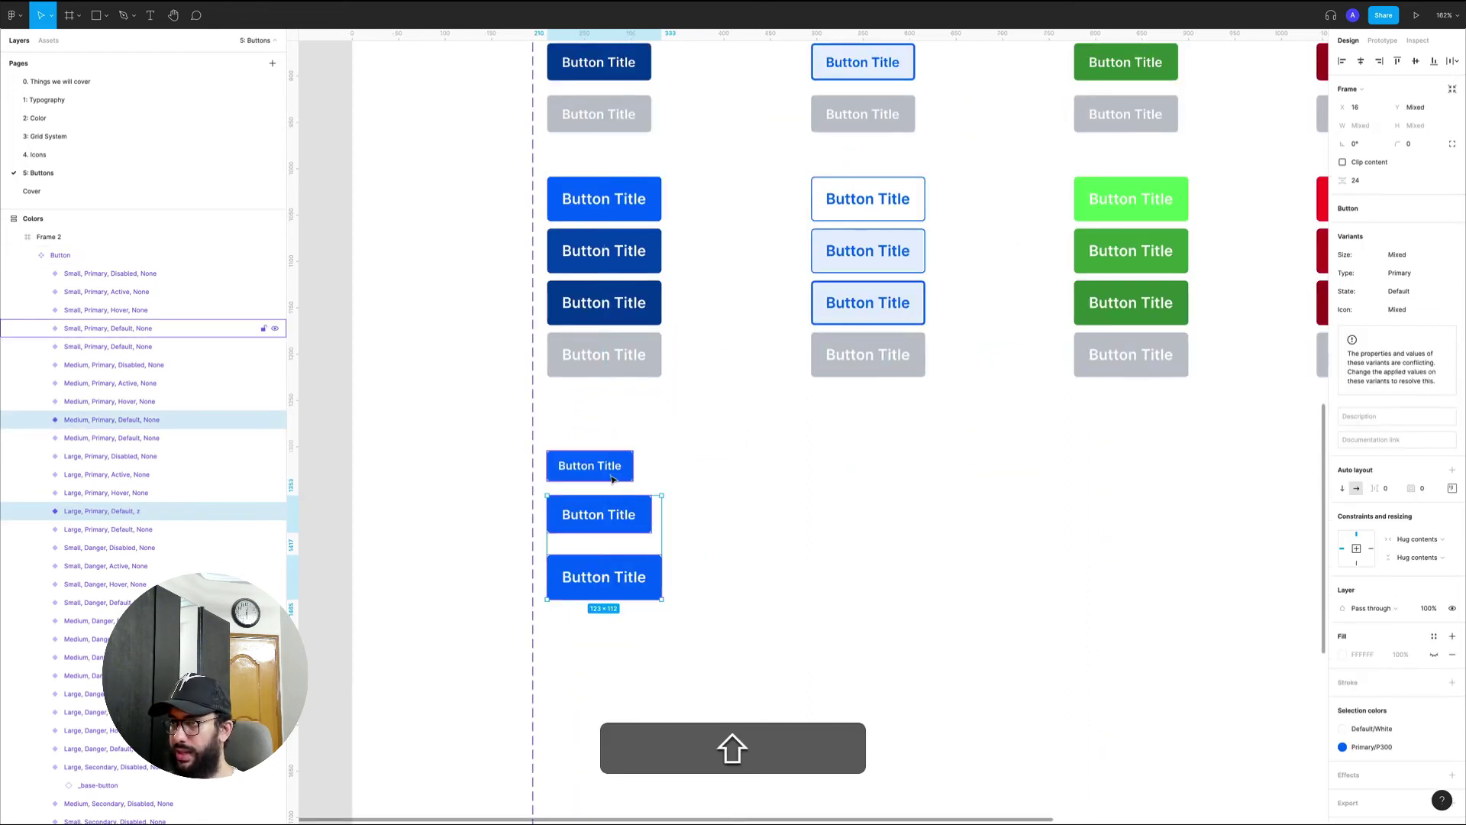
pyautogui.keyDown('shift'); pyautogui.click(613, 474); pyautogui.keyUp('shift')
pyautogui.click(1434, 293)
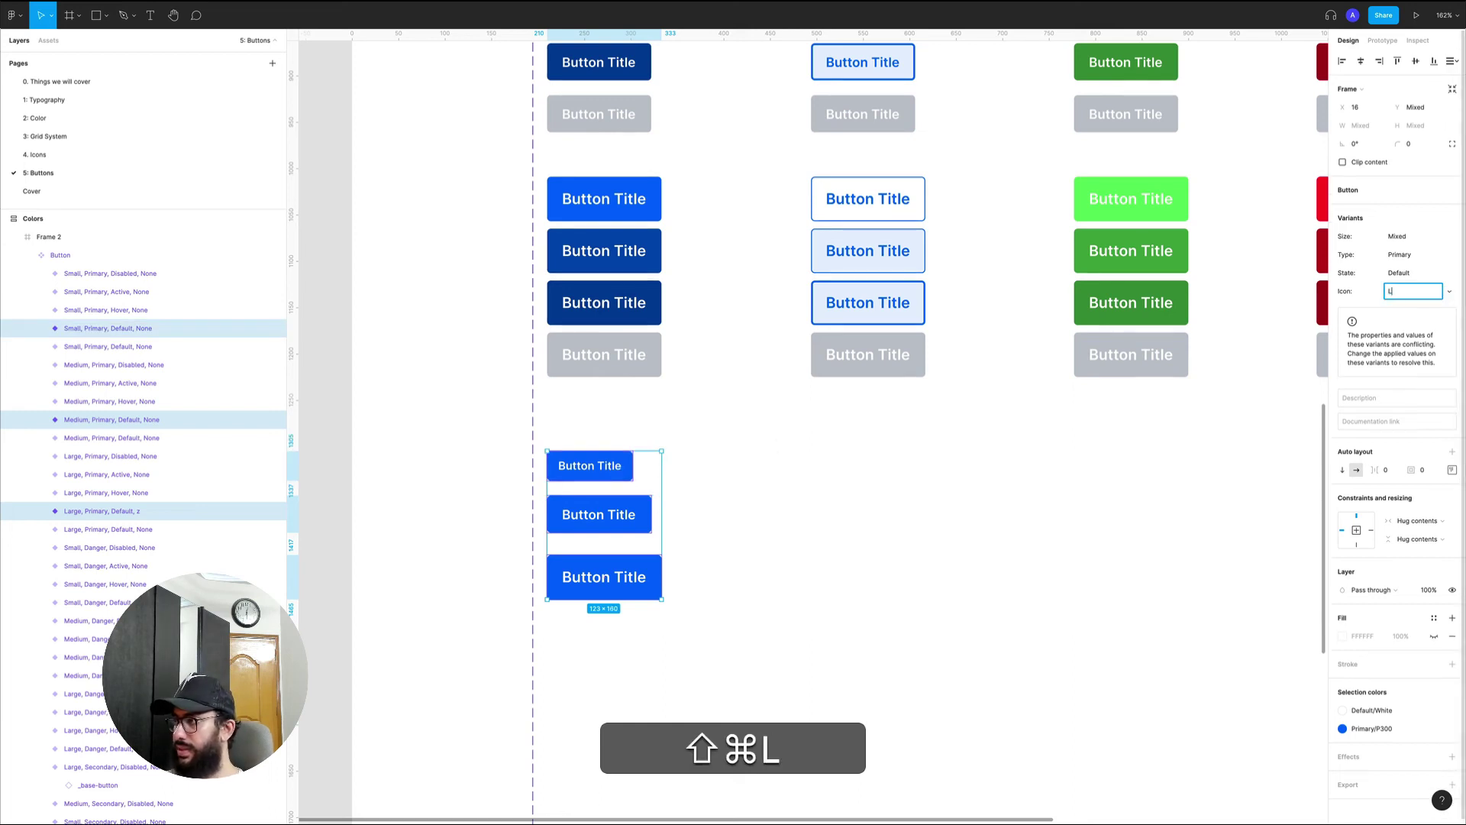
pyautogui.write('Left Ico')
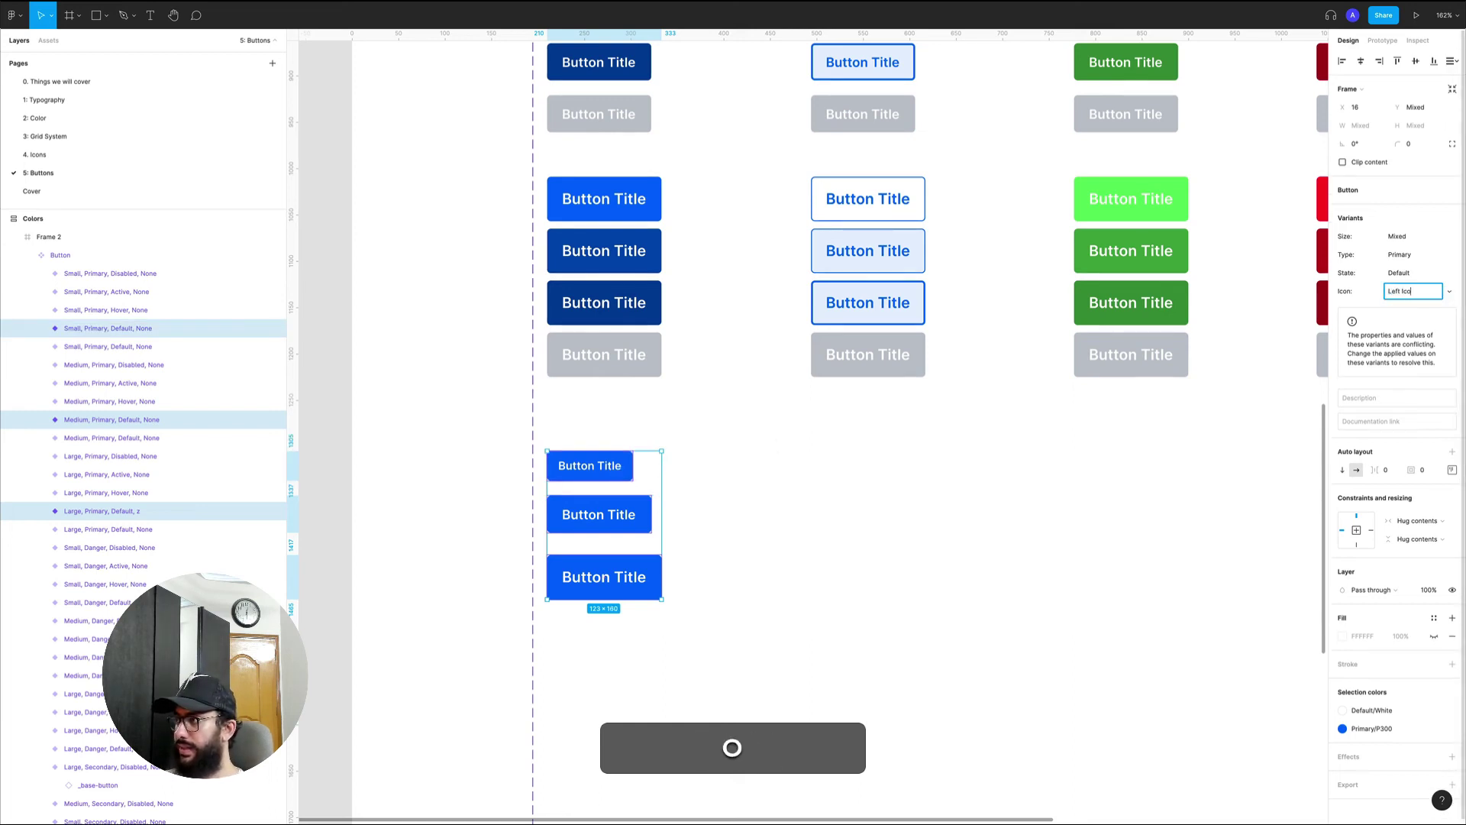
pyautogui.write('n')
pyautogui.press('Return')
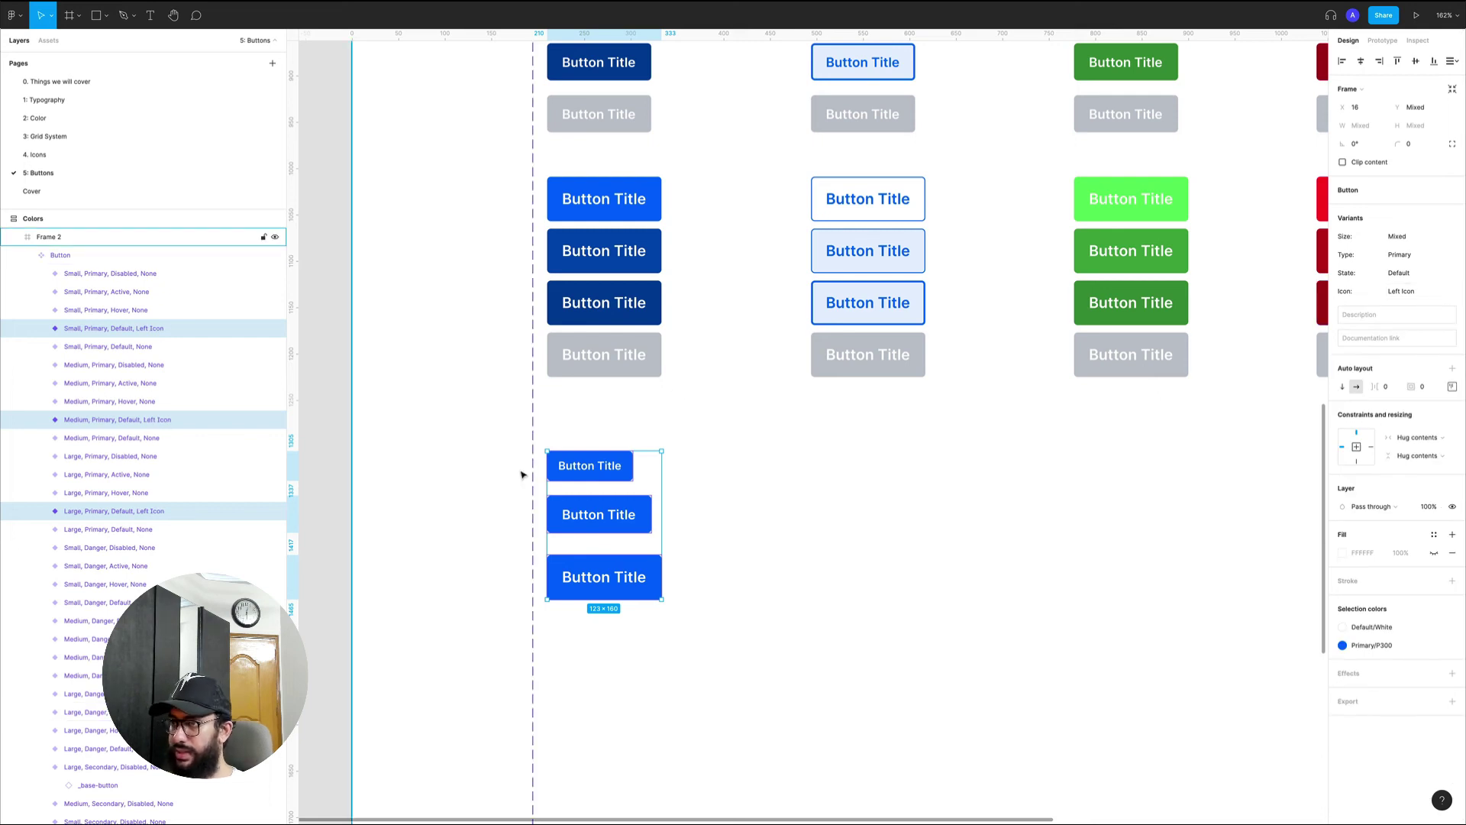
# - Duplicate the three Left Icon primary buttons below themselves and set the Icon property of the copies to Right Icon
pyautogui.moveTo(632, 556); pyautogui.dragTo(642, 595)
pyautogui.click(675, 481)
pyautogui.write('Right Ico')
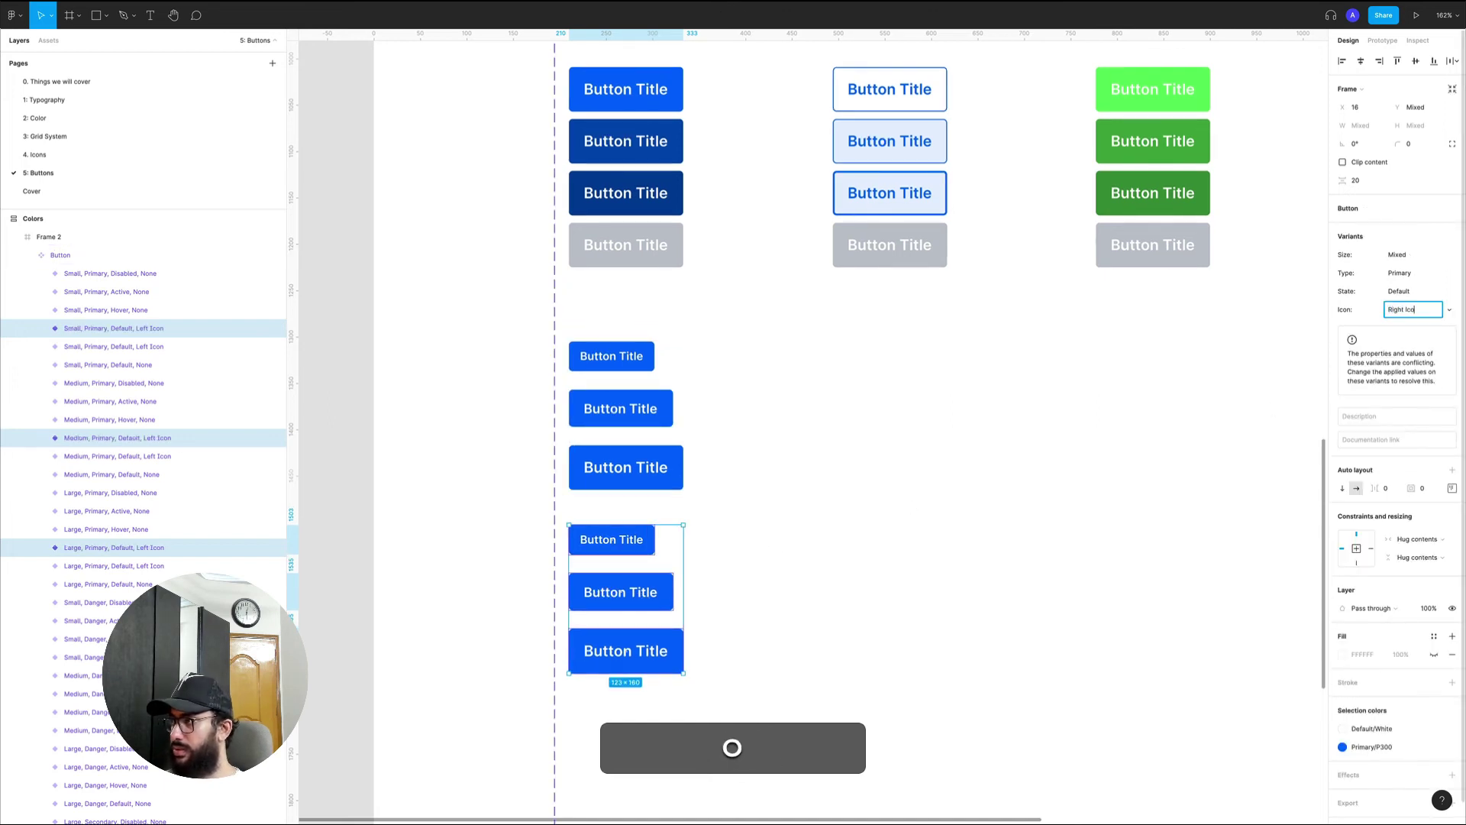
pyautogui.write('n')
pyautogui.press('Return')
# - Examine the chevron layer names nested in the small Right Icon button and in the small base button
pyautogui.click(609, 546)
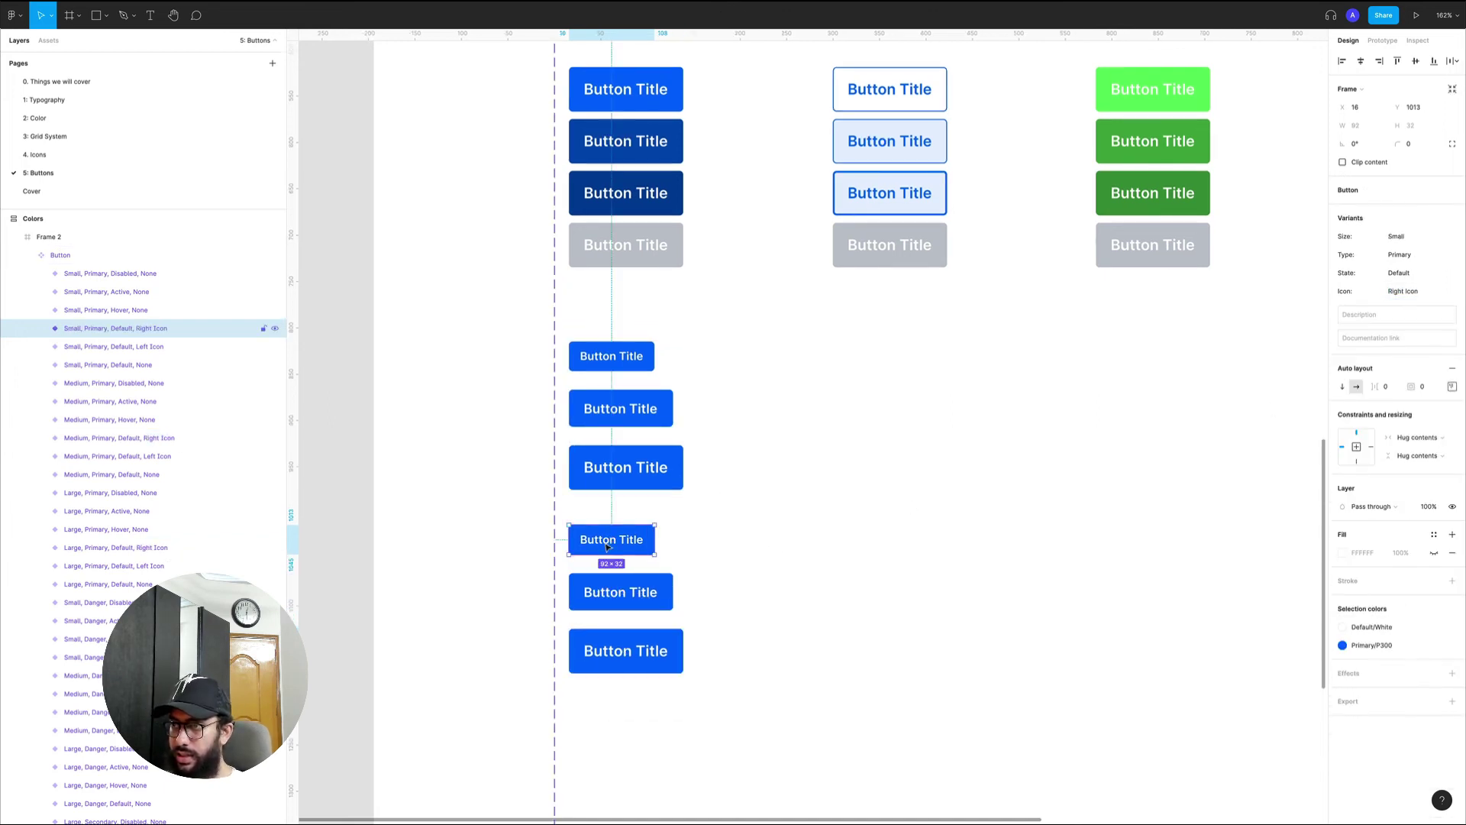
pyautogui.doubleClick(609, 545)
pyautogui.doubleClick(608, 546)
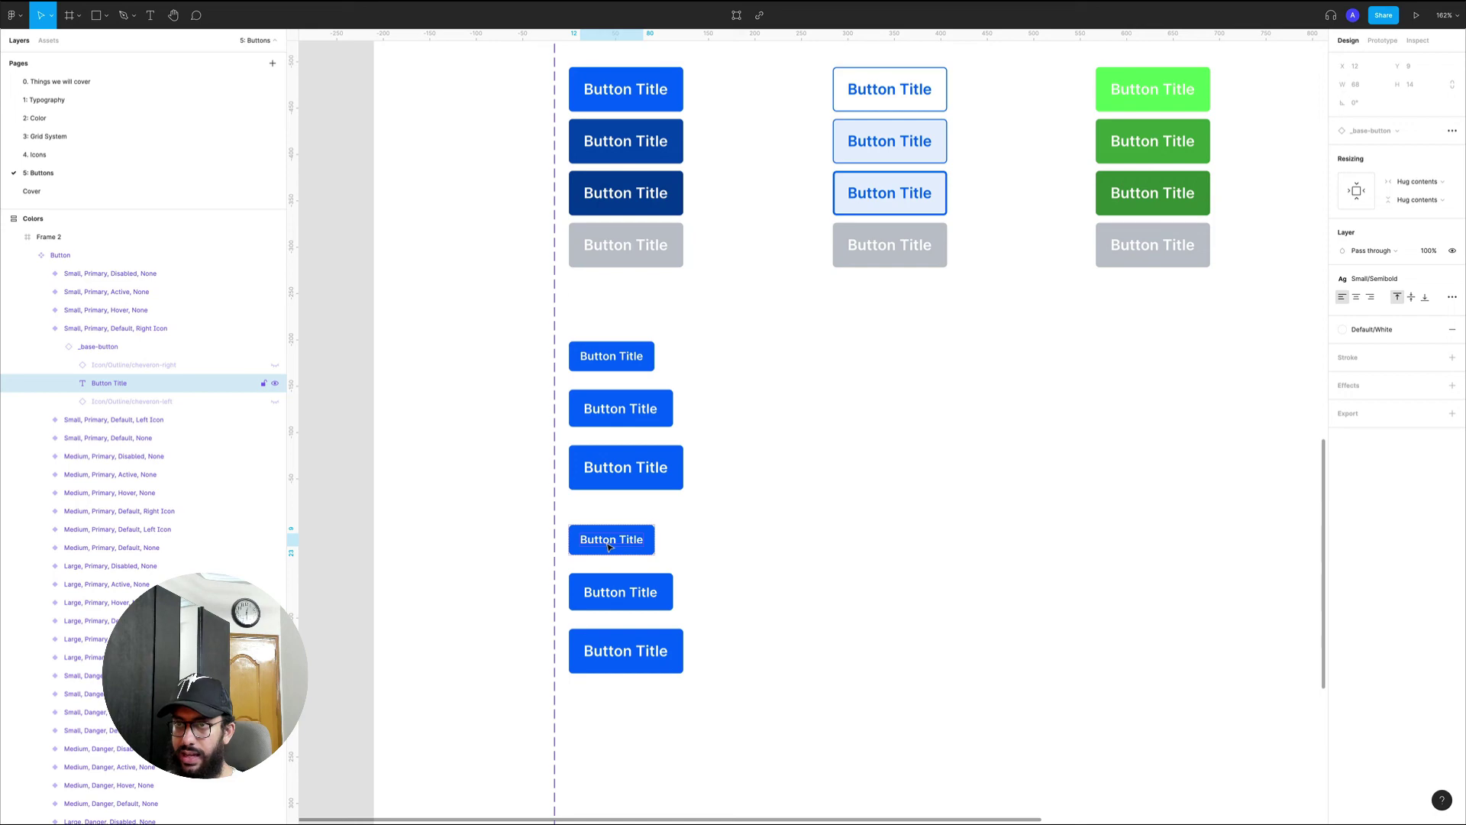
pyautogui.click(162, 370)
pyautogui.press('z')
pyautogui.keyDown('alt'); pyautogui.click(727, 296); pyautogui.keyUp('alt')
pyautogui.press('space')
pyautogui.moveTo(727, 296); pyautogui.dragTo(692, 687)
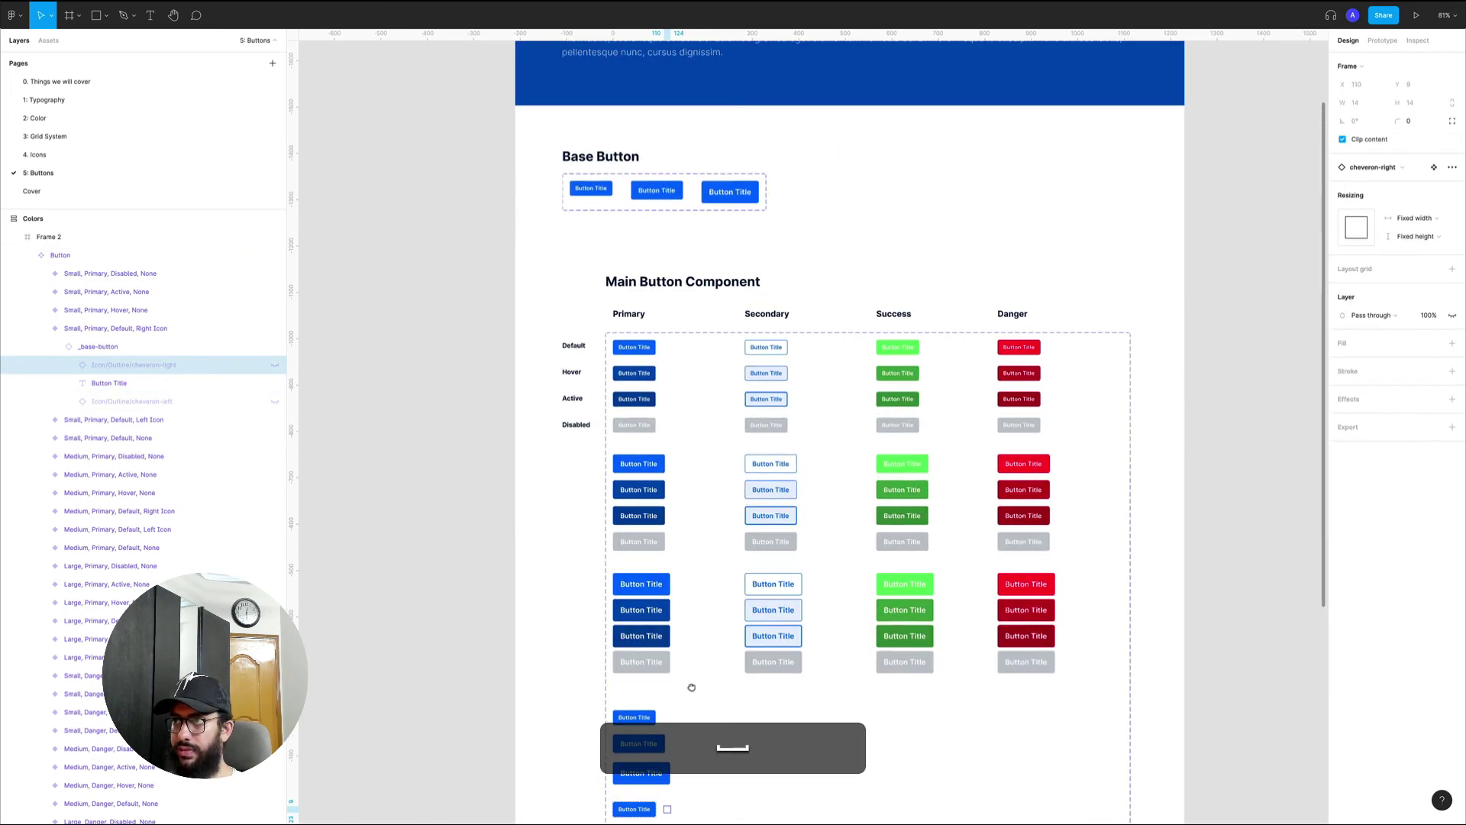
pyautogui.click(584, 217)
pyautogui.click(583, 229)
pyautogui.click(587, 260)
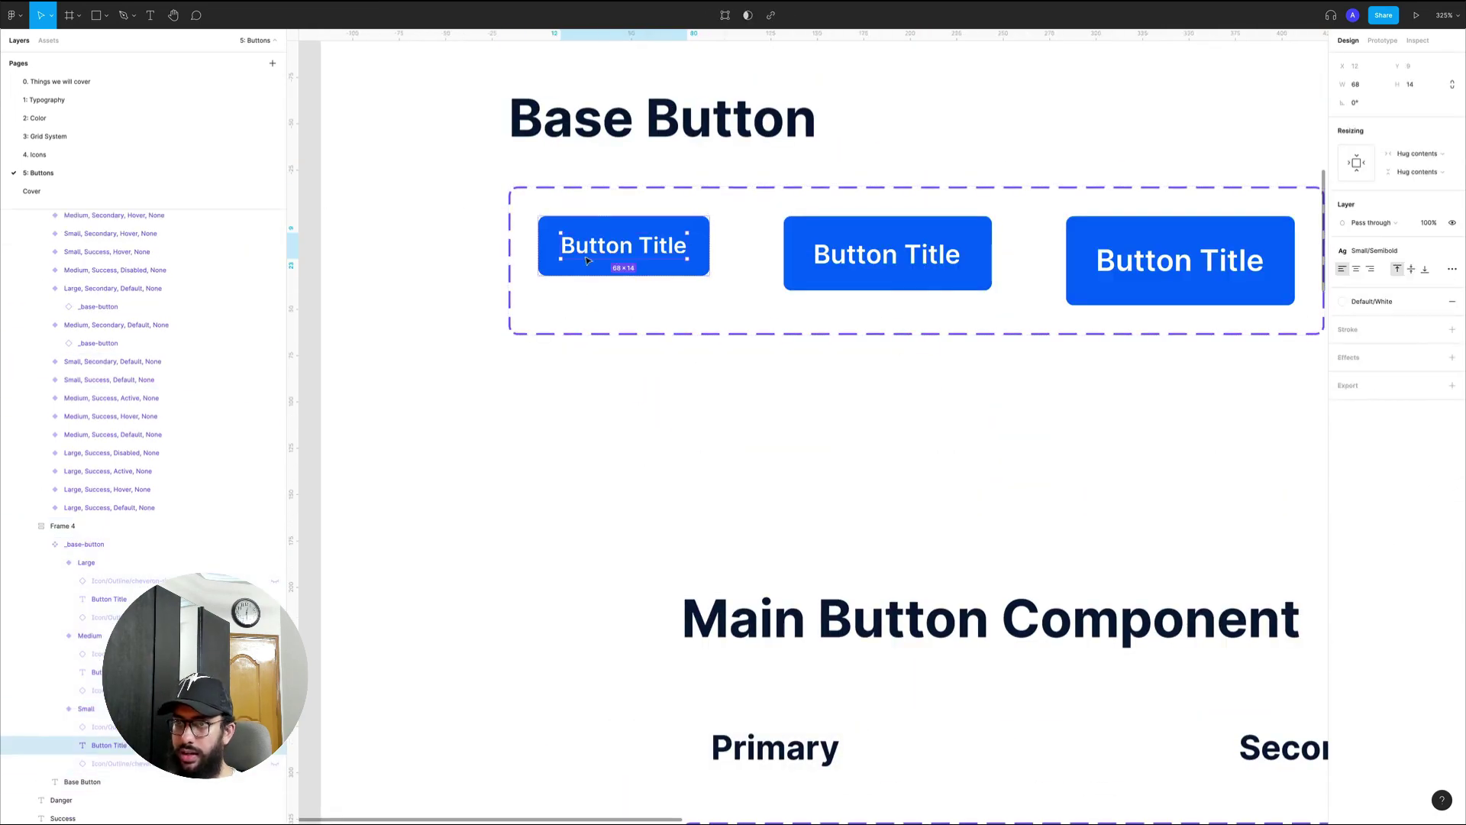
# - Rename the right chevron layers of the small, medium and large base buttons to Icon Right
pyautogui.click(99, 727)
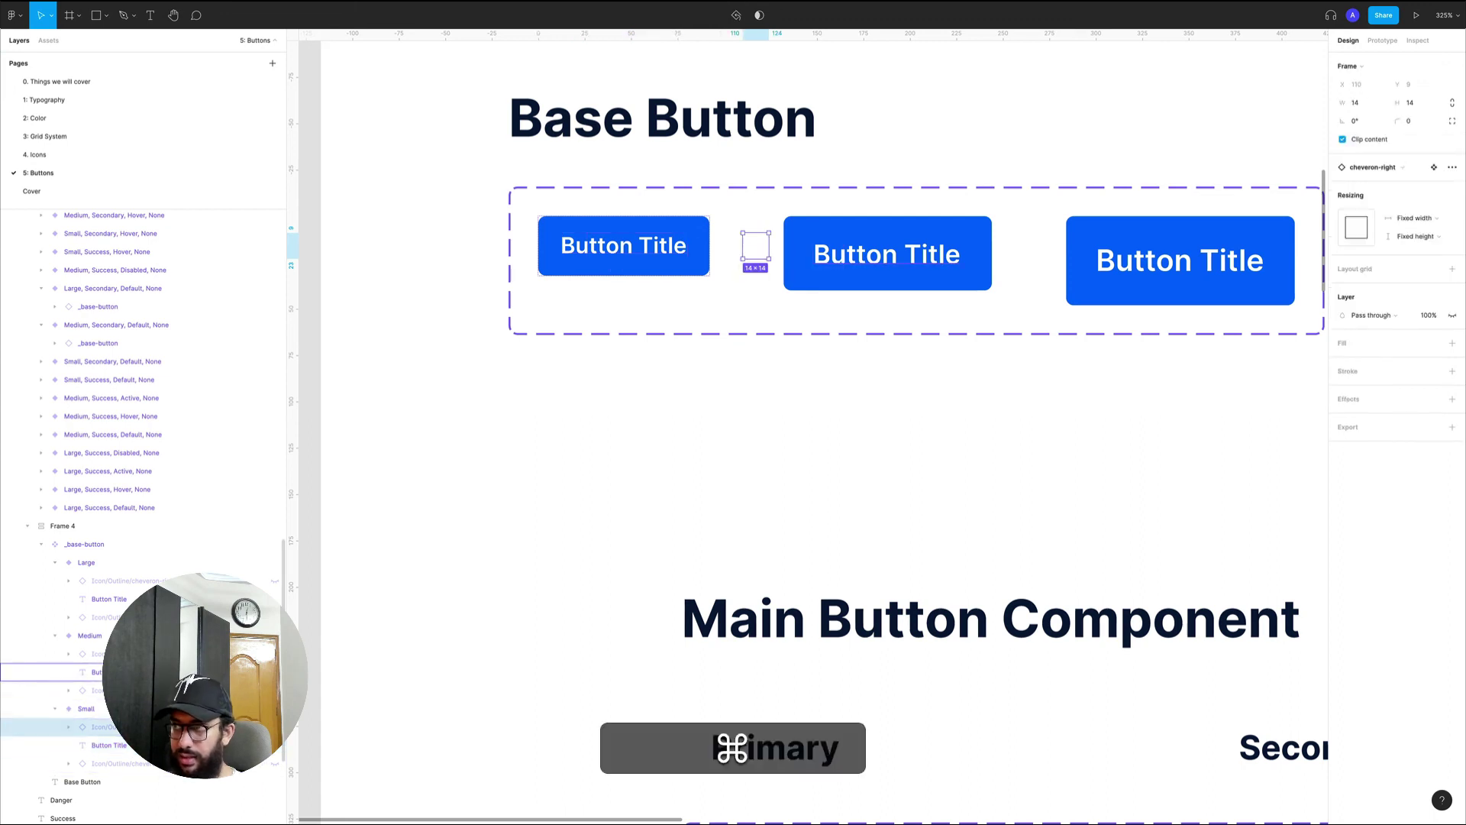
pyautogui.press('super+shift+h')
pyautogui.press('super+shift+h')
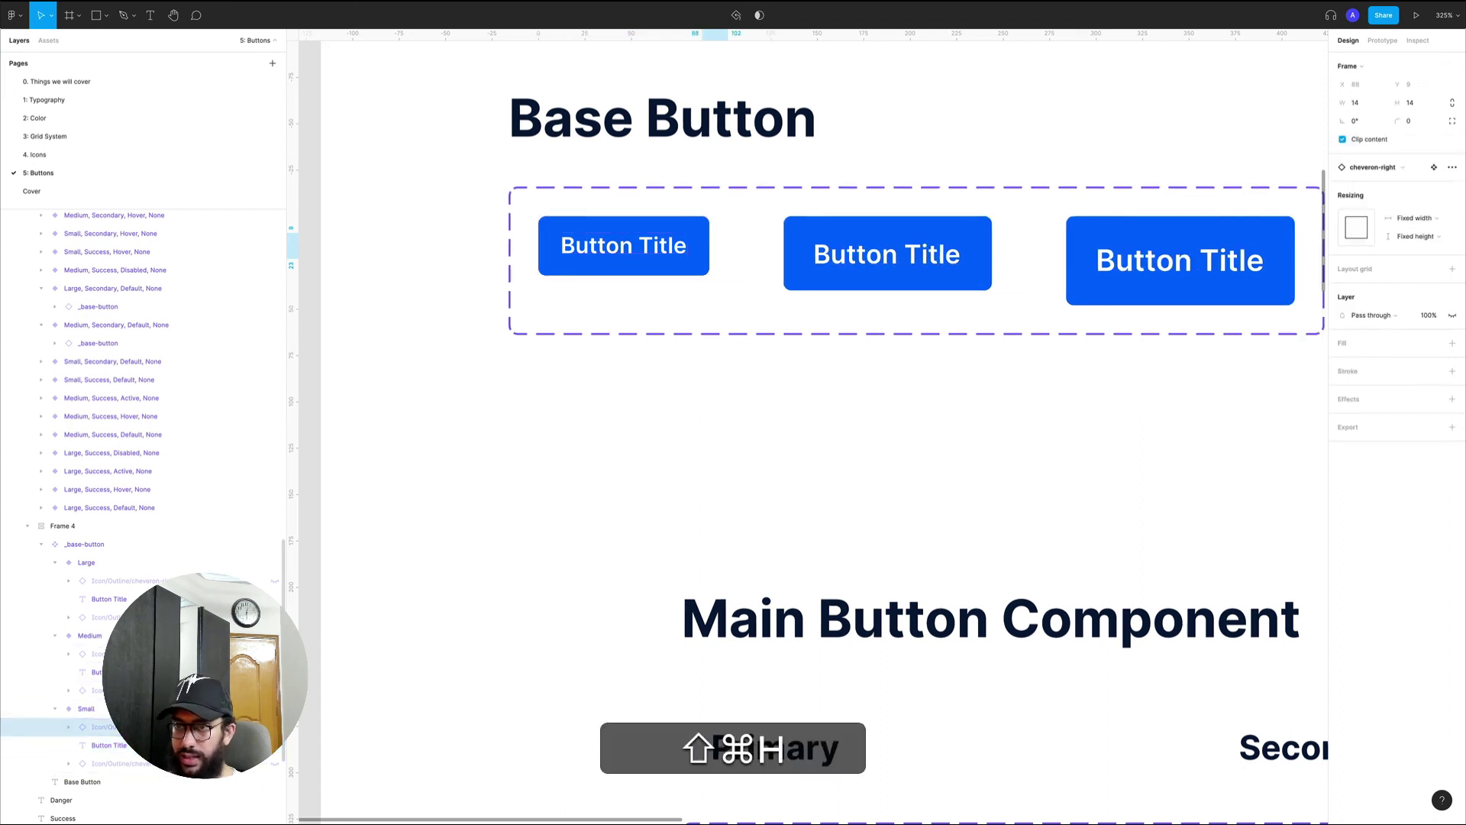
pyautogui.keyDown('super'); pyautogui.click(99, 654); pyautogui.keyUp('super')
pyautogui.keyDown('super'); pyautogui.click(130, 580); pyautogui.keyUp('super')
pyautogui.press('shift+super+r')
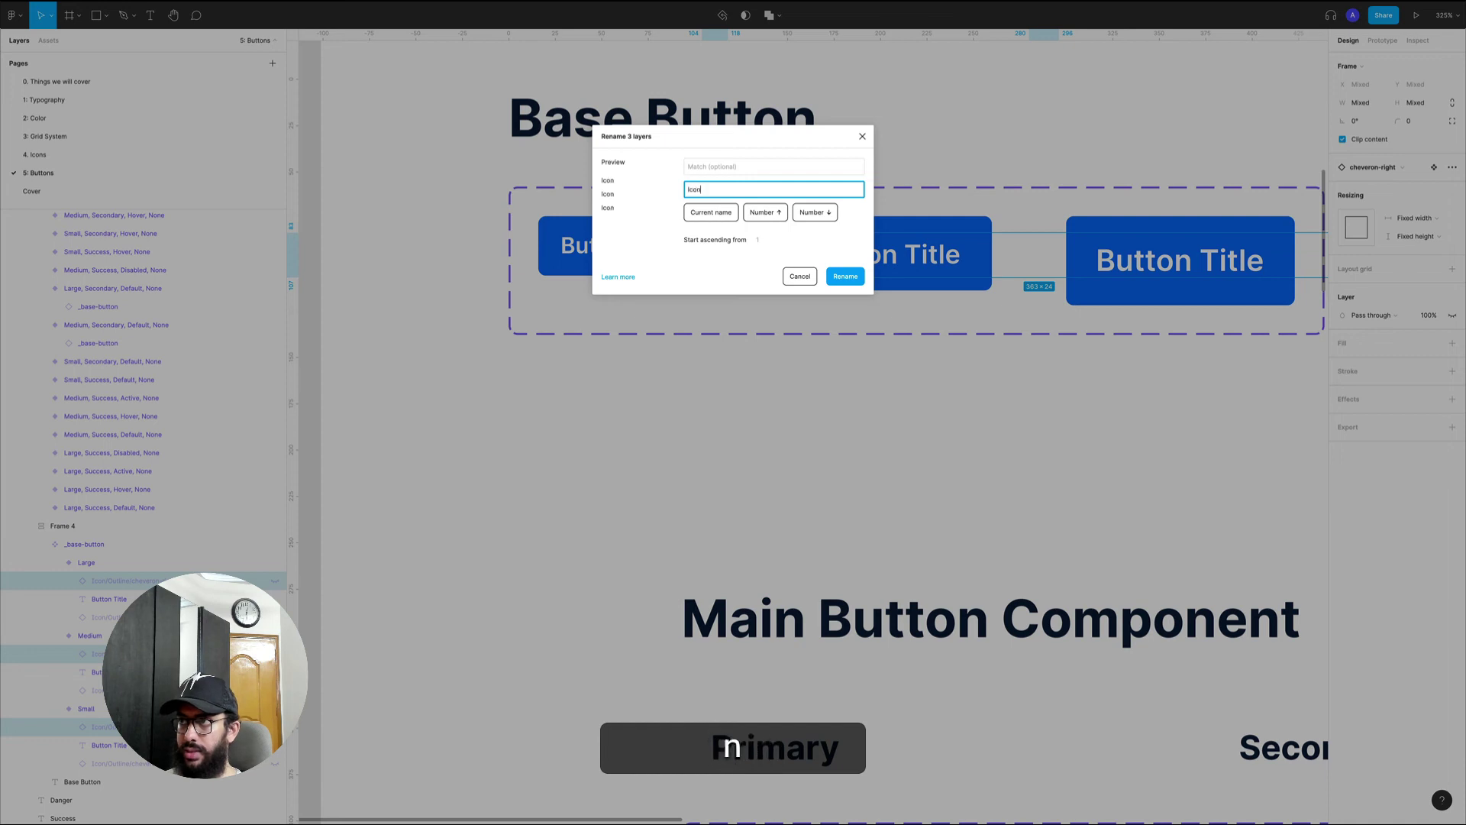
pyautogui.write('Icon Right')
pyautogui.press('Return')
# - Rename the left chevron layers of the large, medium and small base buttons to Icon Left
pyautogui.click(1128, 264)
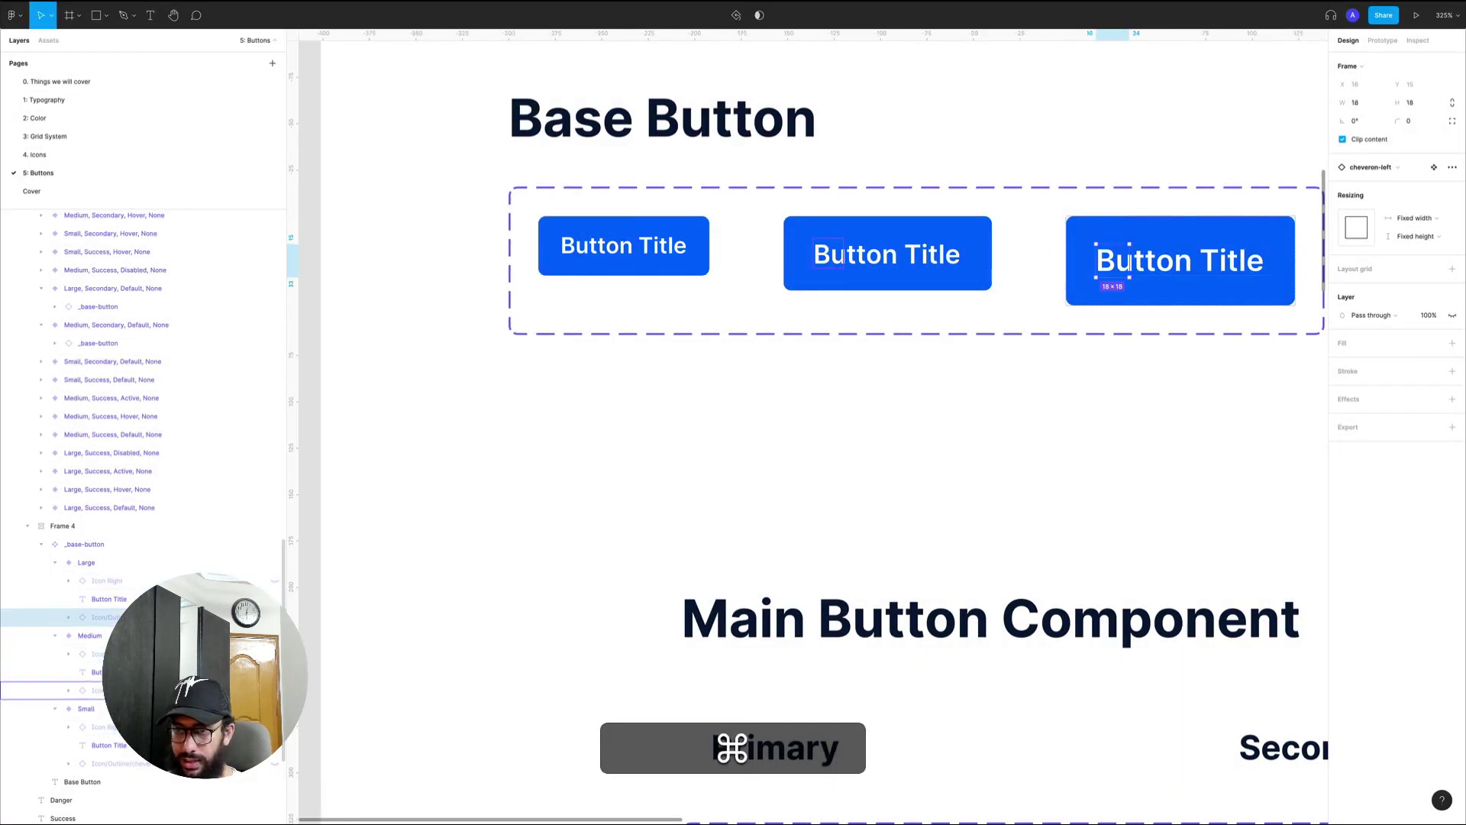
pyautogui.keyDown('super'); pyautogui.click(77, 690); pyautogui.keyUp('super')
pyautogui.keyDown('super'); pyautogui.click(77, 764); pyautogui.keyUp('super')
pyautogui.press('shift+super+r')
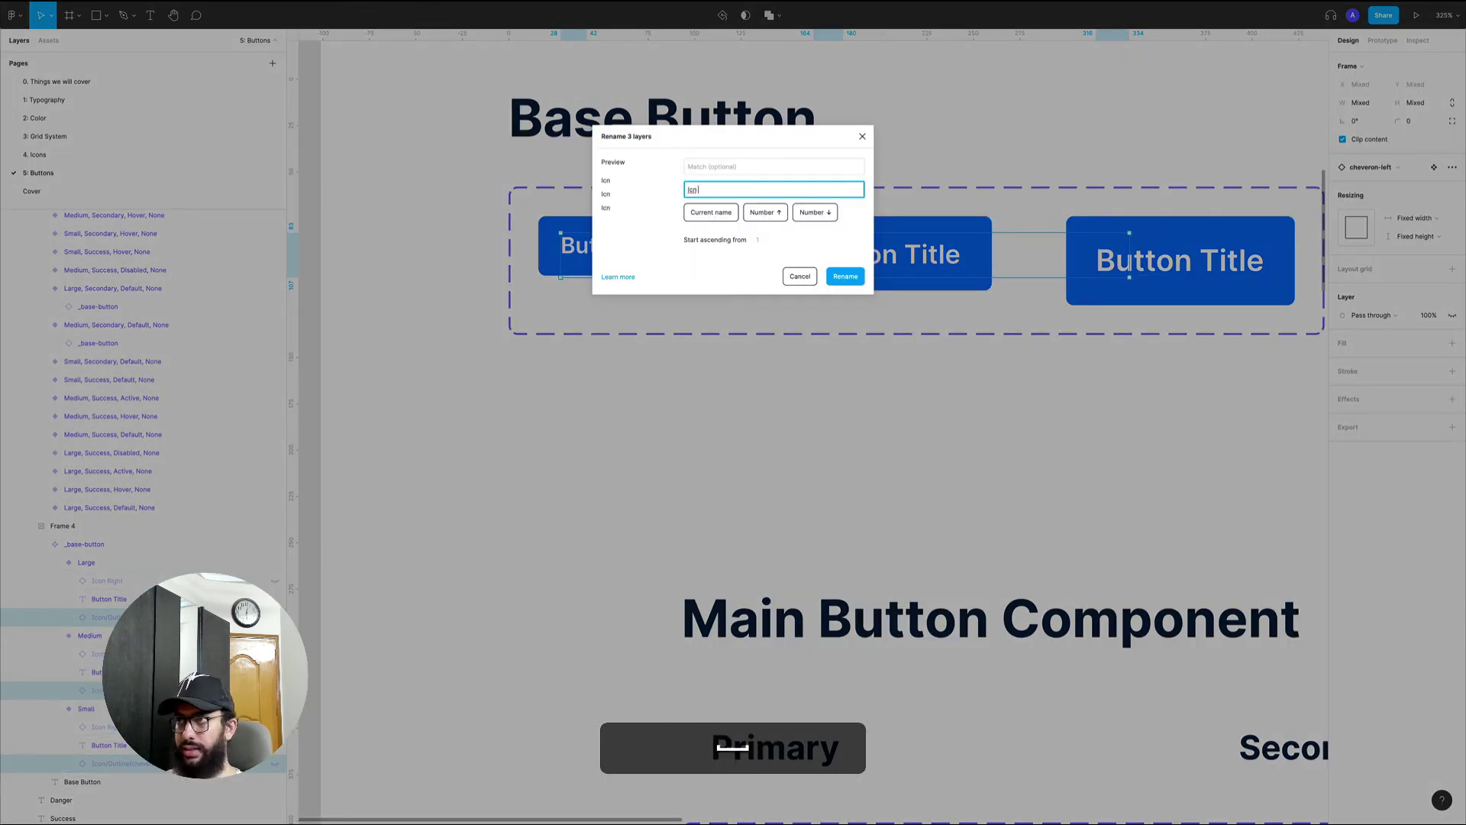
pyautogui.write('Icon Left')
pyautogui.press('Return')
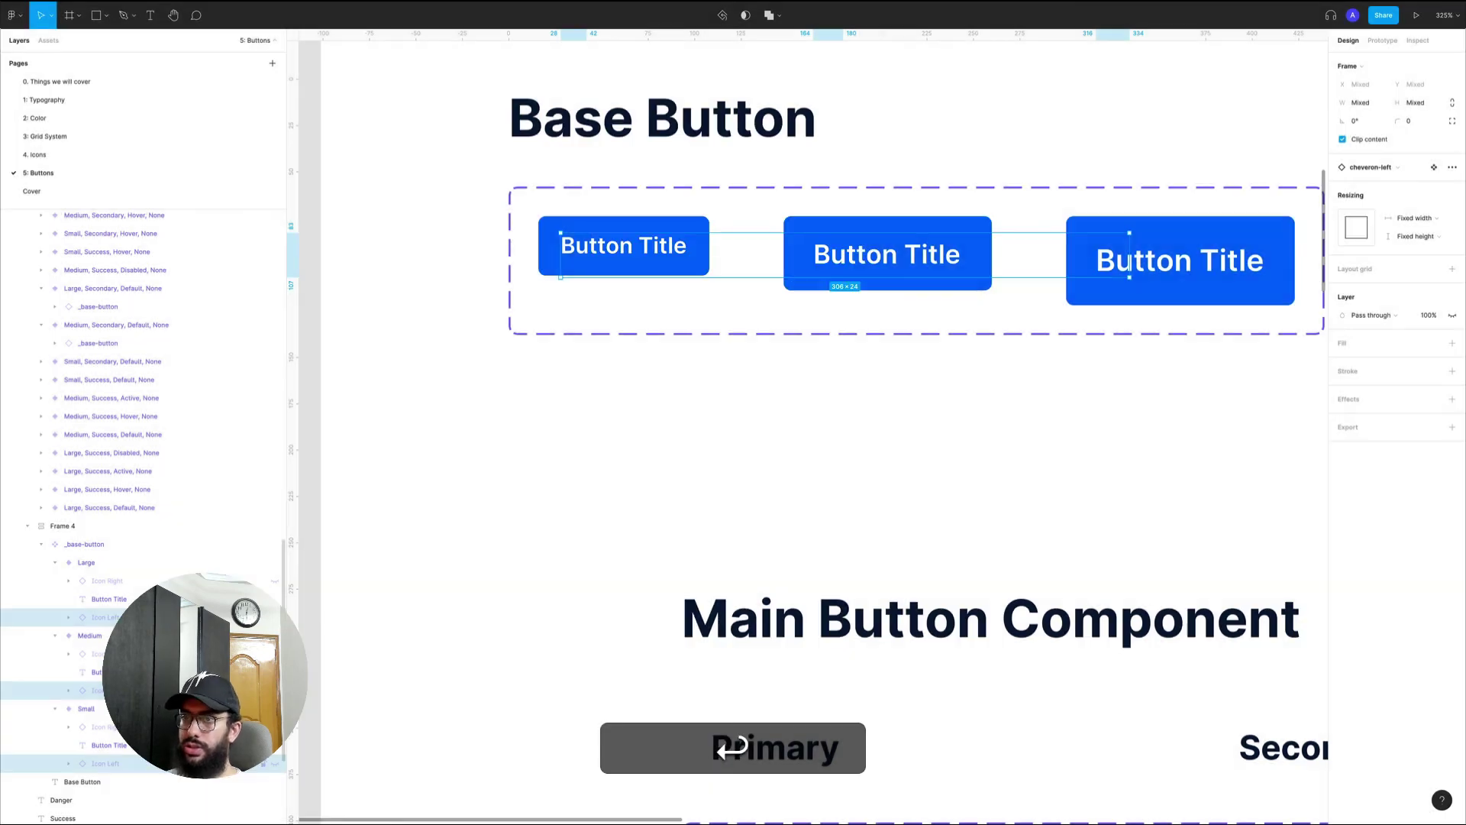
# - Select the three primary Left Icon buttons and go down to the layers nested in their base buttons
pyautogui.keyDown('alt'); pyautogui.click(762, 534); pyautogui.keyUp('alt')
pyautogui.keyDown('alt'); pyautogui.click(762, 535); pyautogui.keyUp('alt')
pyautogui.press('space')
pyautogui.moveTo(835, 540); pyautogui.dragTo(609, 160)
pyautogui.moveTo(674, 484); pyautogui.dragTo(674, 359)
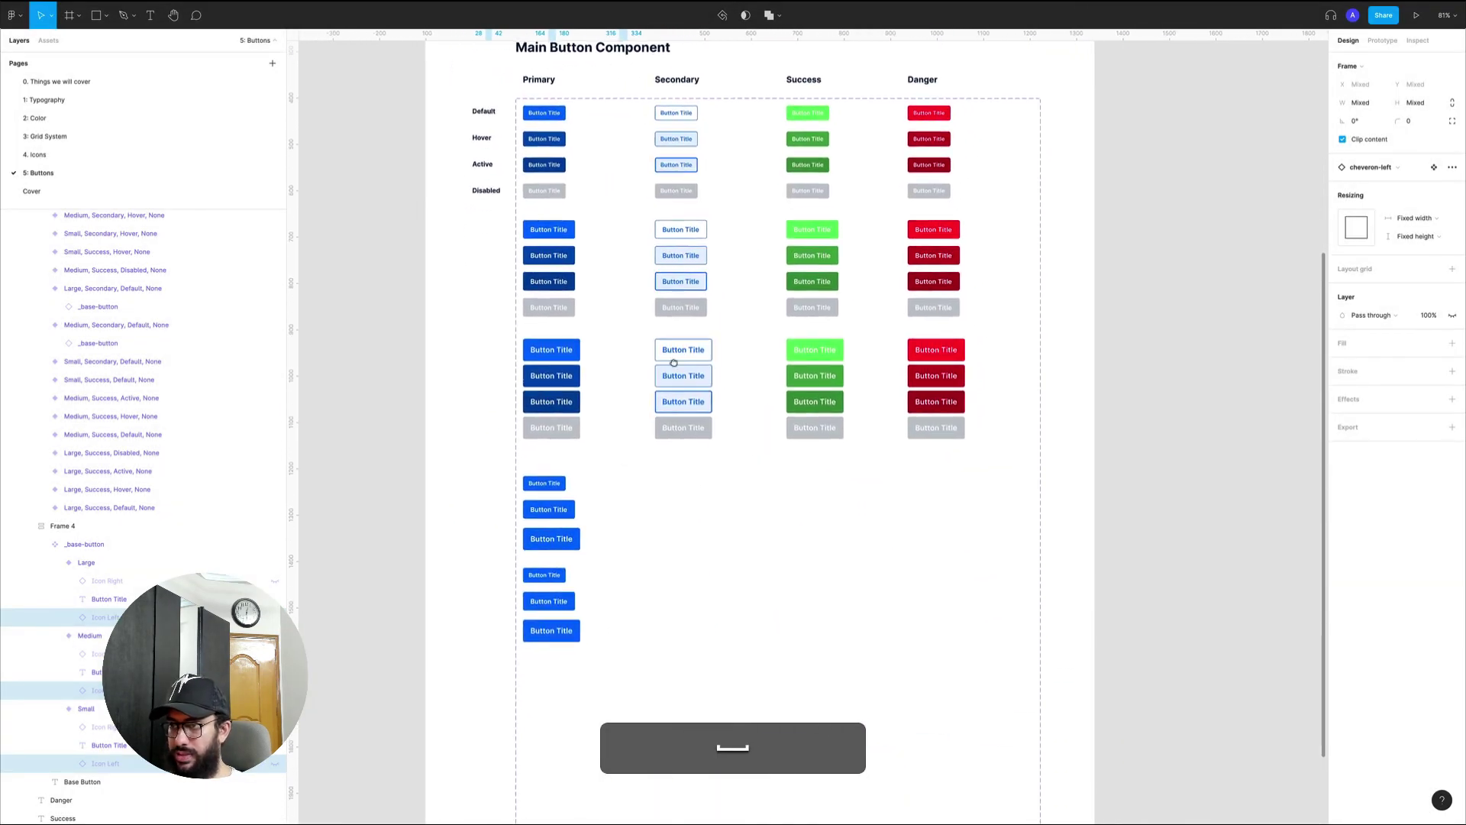
pyautogui.press('z')
pyautogui.click(553, 507)
pyautogui.click(519, 466)
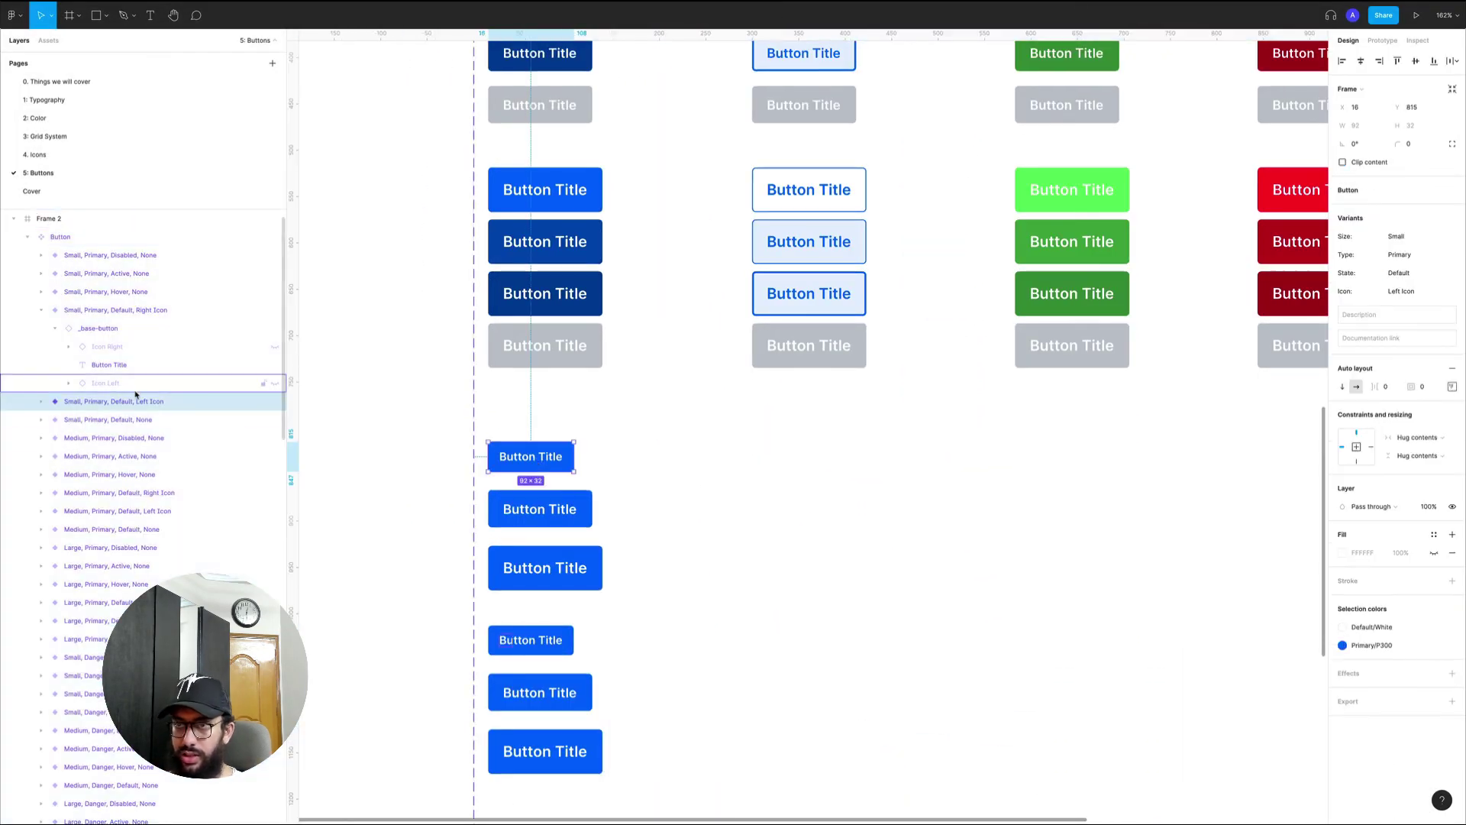
pyautogui.keyDown('shift'); pyautogui.click(535, 510); pyautogui.keyUp('shift')
pyautogui.keyDown('shift'); pyautogui.click(534, 567); pyautogui.keyUp('shift')
pyautogui.press('Return')
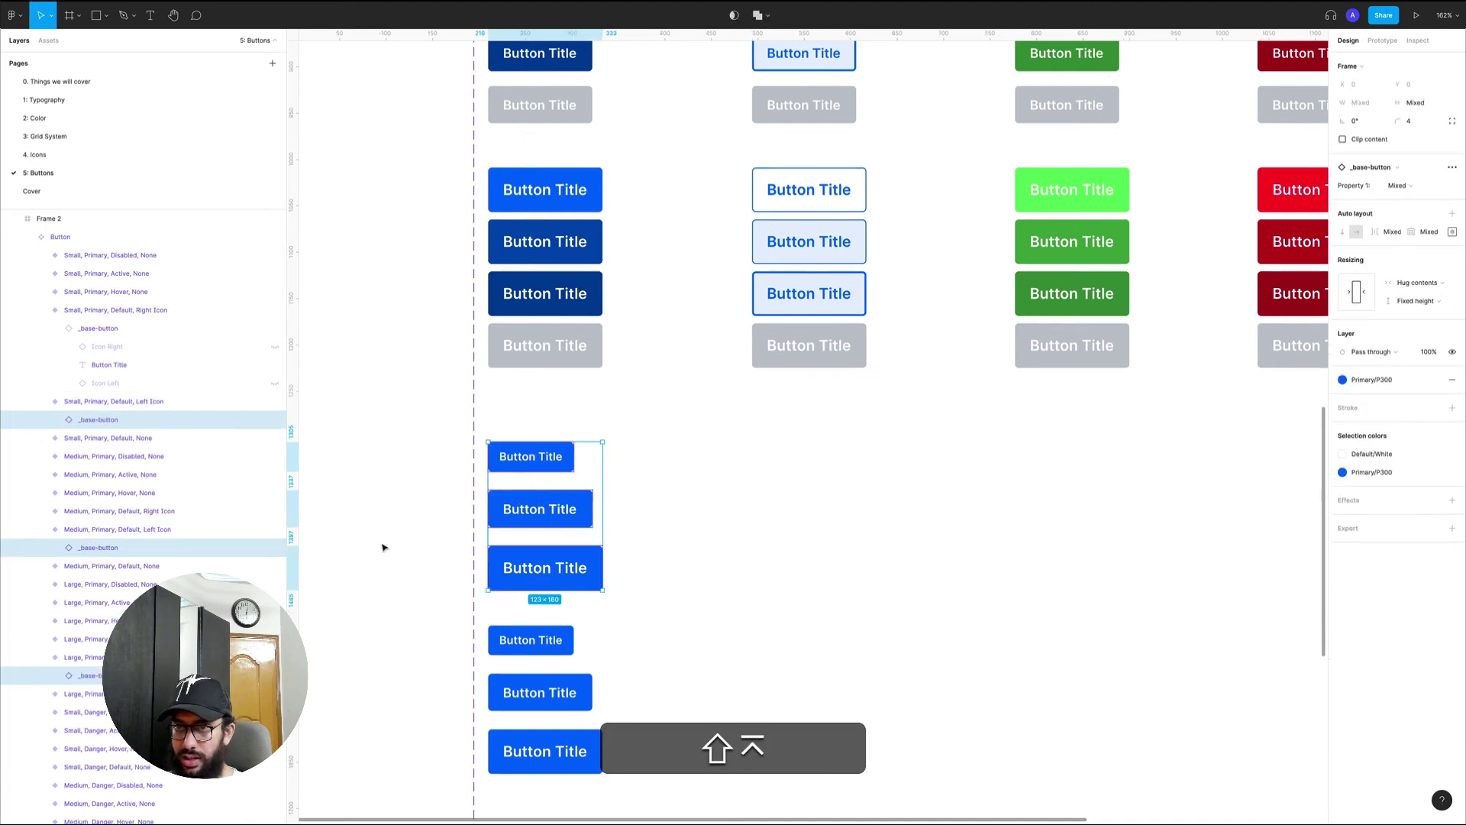
pyautogui.press('Return')
pyautogui.click(121, 438)
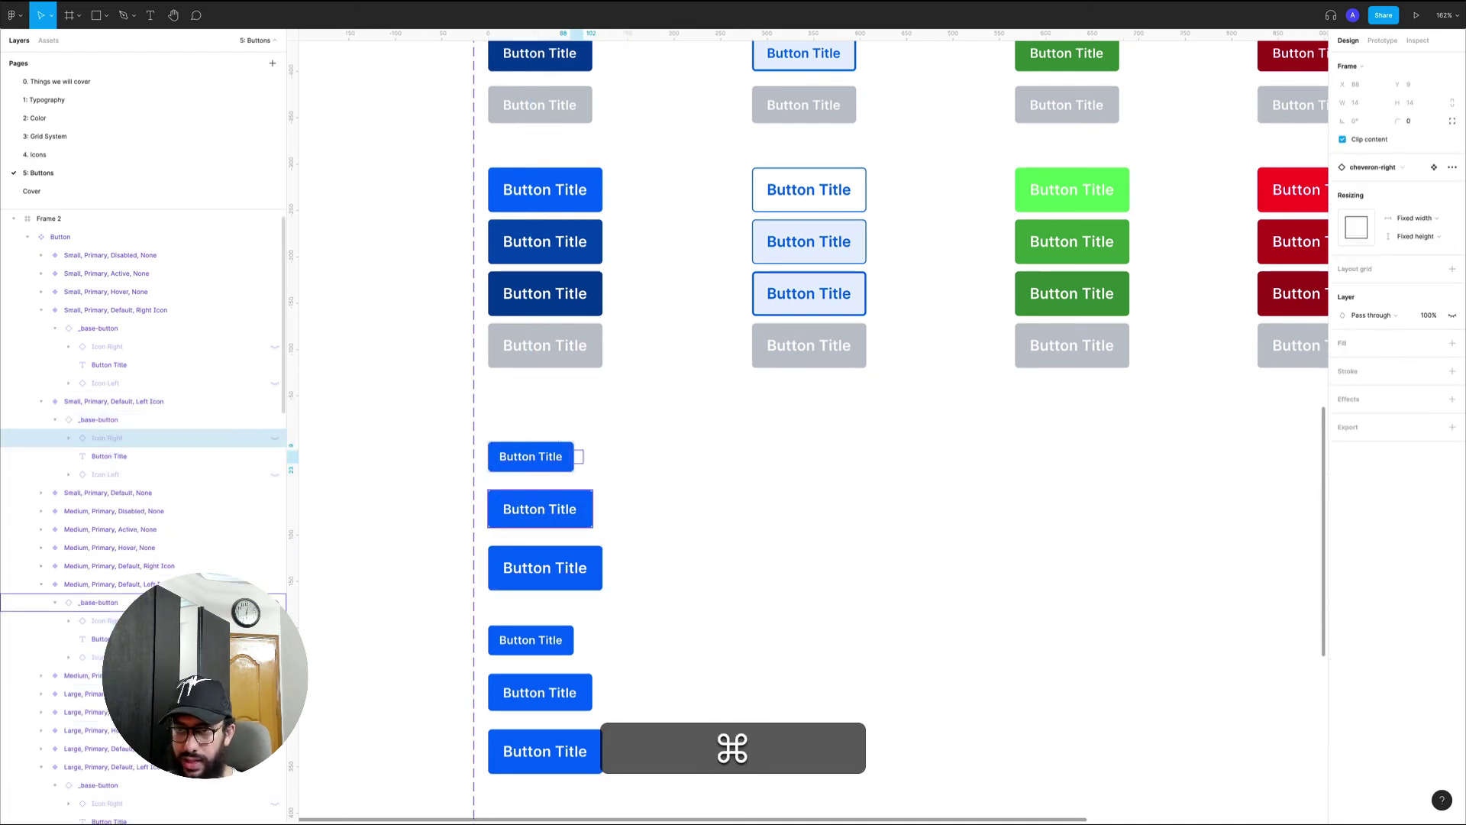
pyautogui.keyDown('super'); pyautogui.click(114, 621); pyautogui.keyUp('super')
pyautogui.keyDown('super'); pyautogui.click(133, 801); pyautogui.keyUp('super')
pyautogui.press('super+shift+h')
pyautogui.press('super+shift+z')
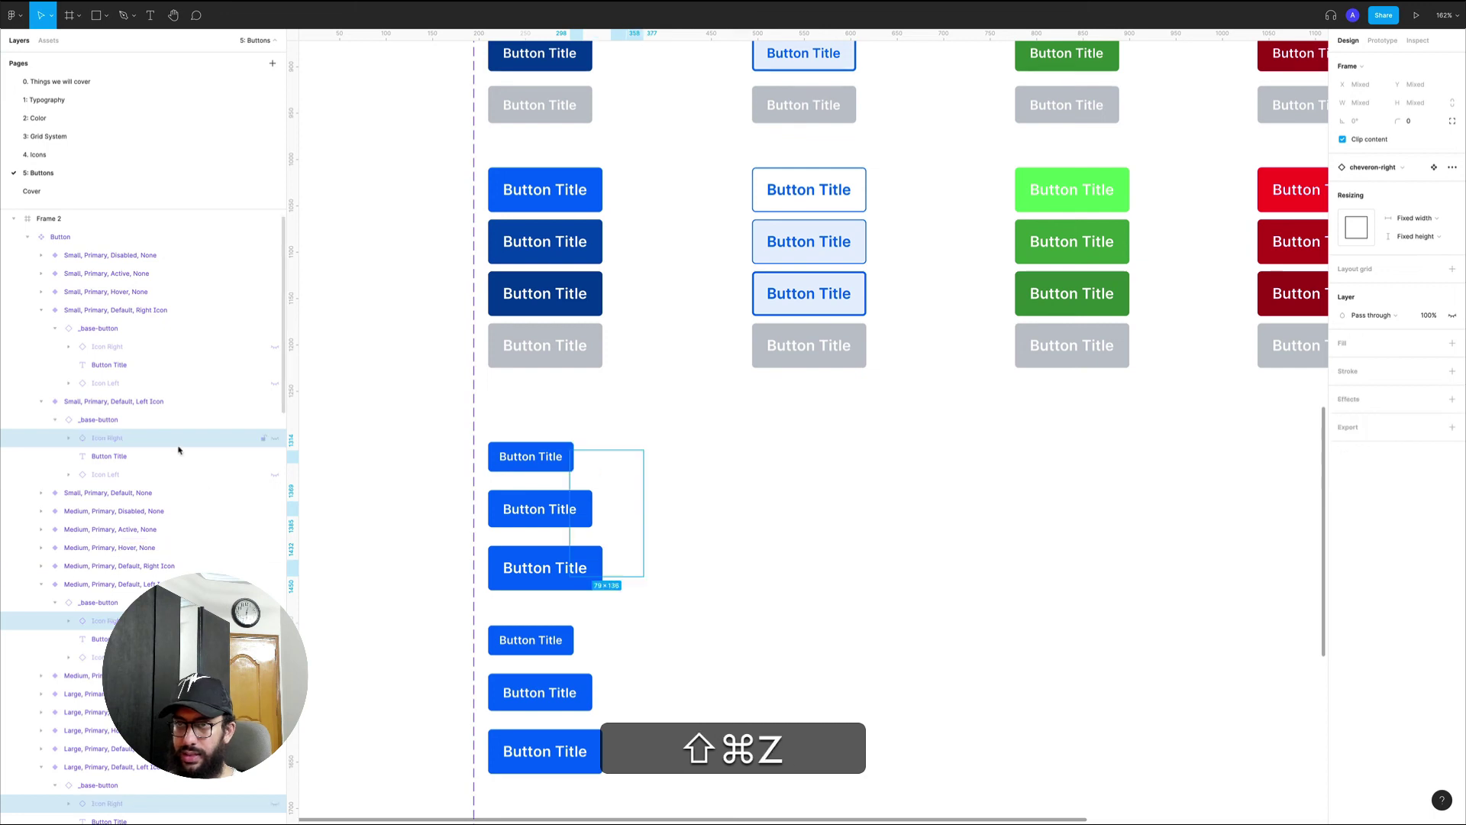
# - Show the hidden Icon Left layer in the small, medium and large primary Left Icon buttons
pyautogui.click(123, 473)
pyautogui.scroll(-3, 153, 489)
pyautogui.keyDown('super'); pyautogui.click(117, 501); pyautogui.keyUp('super')
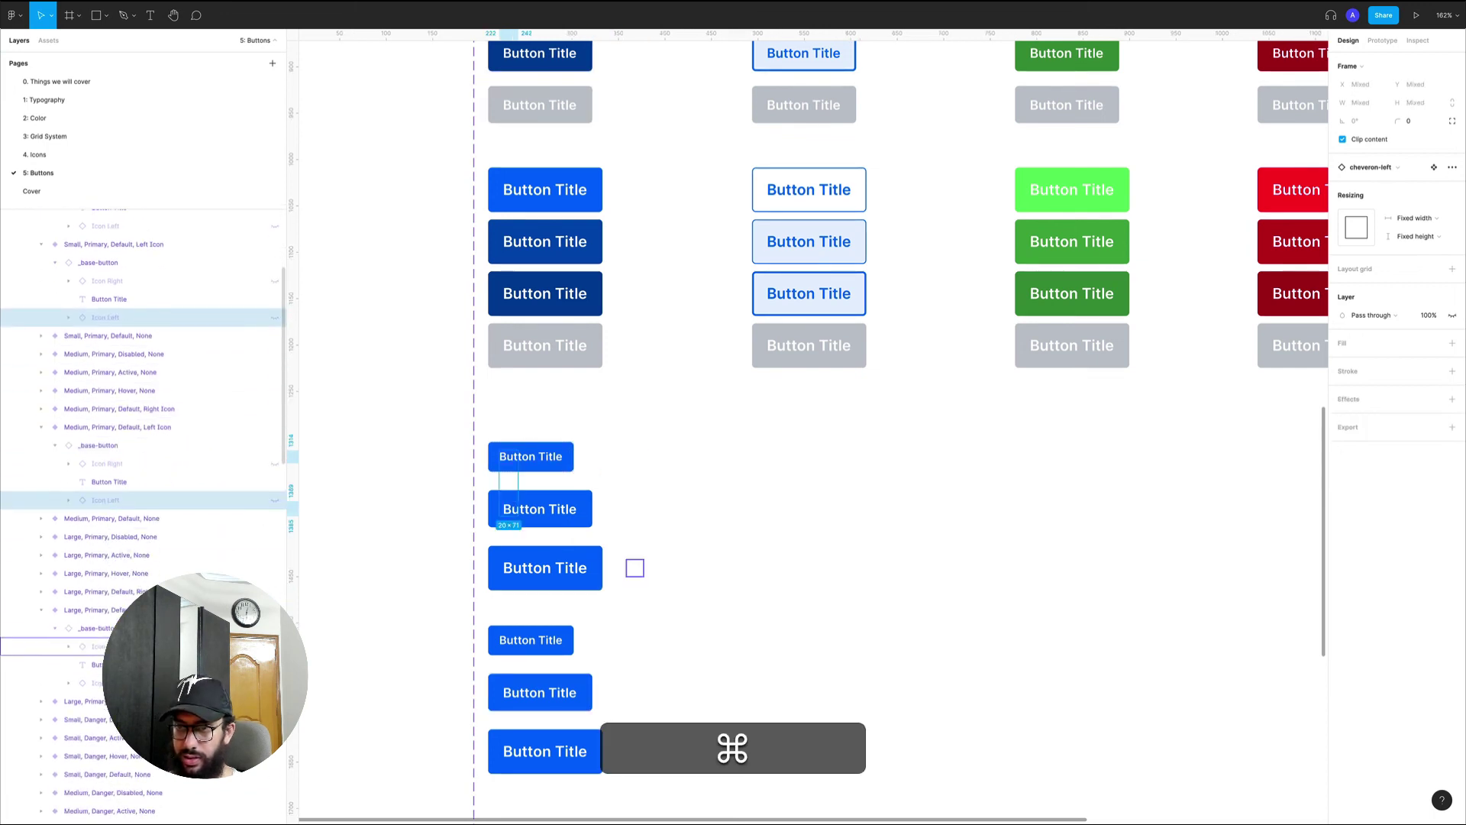
pyautogui.press('super+shift+h')
# - Select the three primary Right Icon buttons and go down to the layers nested in their base buttons
pyautogui.scroll(-5, 749, 553)
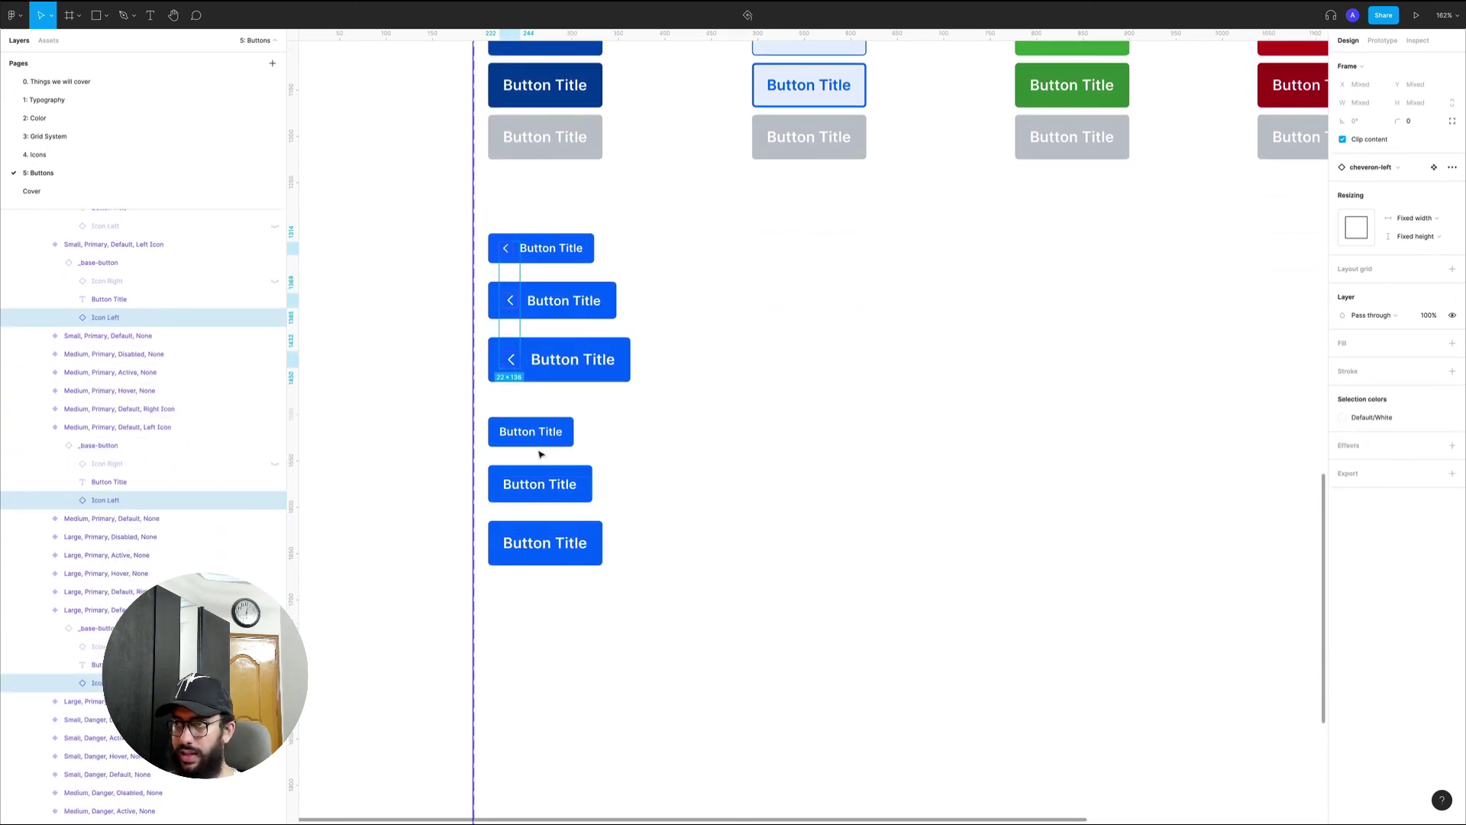
pyautogui.click(531, 436)
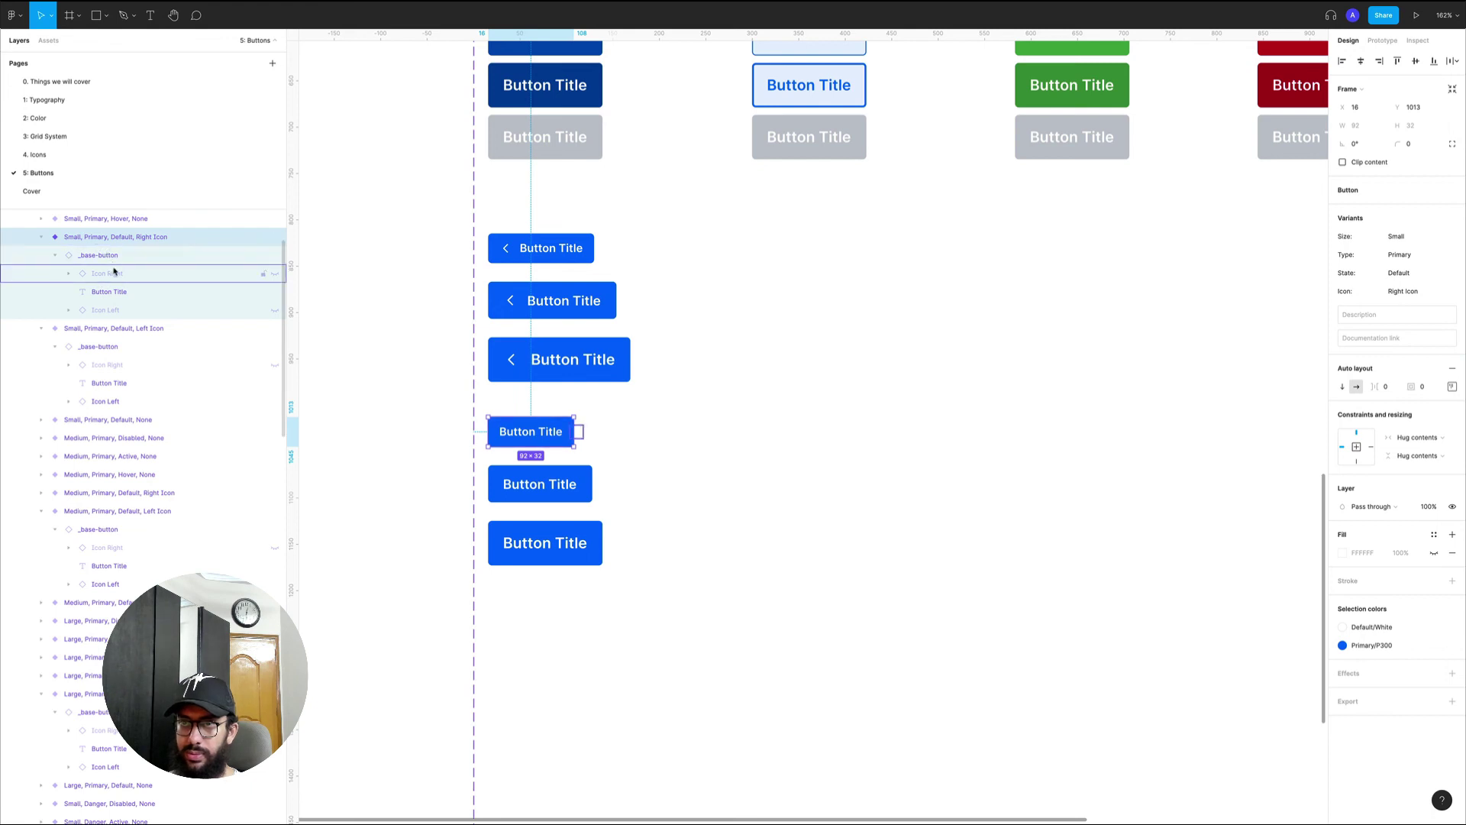
pyautogui.keyDown('shift'); pyautogui.click(543, 497); pyautogui.keyUp('shift')
pyautogui.keyDown('shift'); pyautogui.click(546, 554); pyautogui.keyUp('shift')
pyautogui.press('Return')
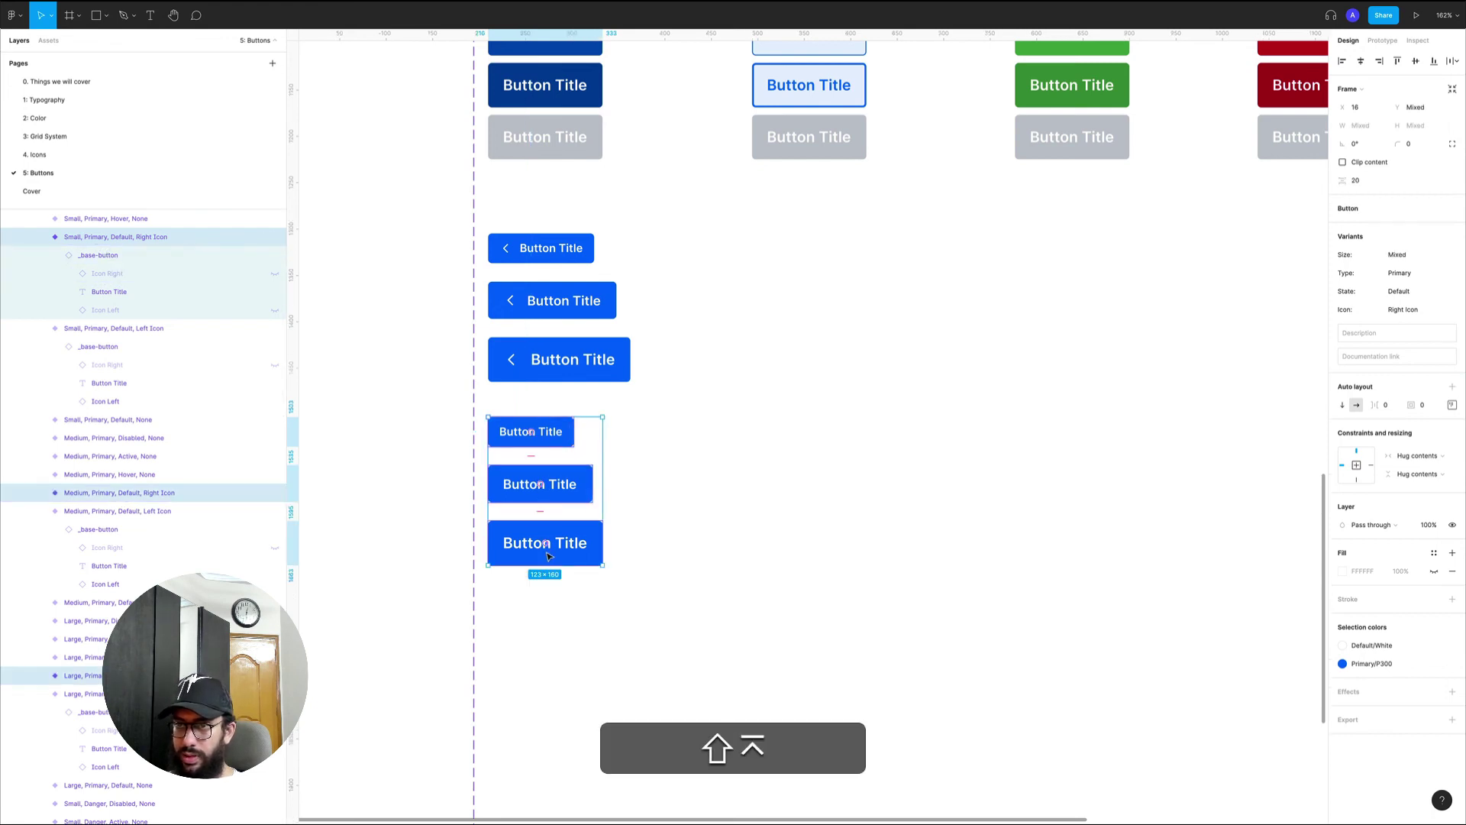
pyautogui.press('Return')
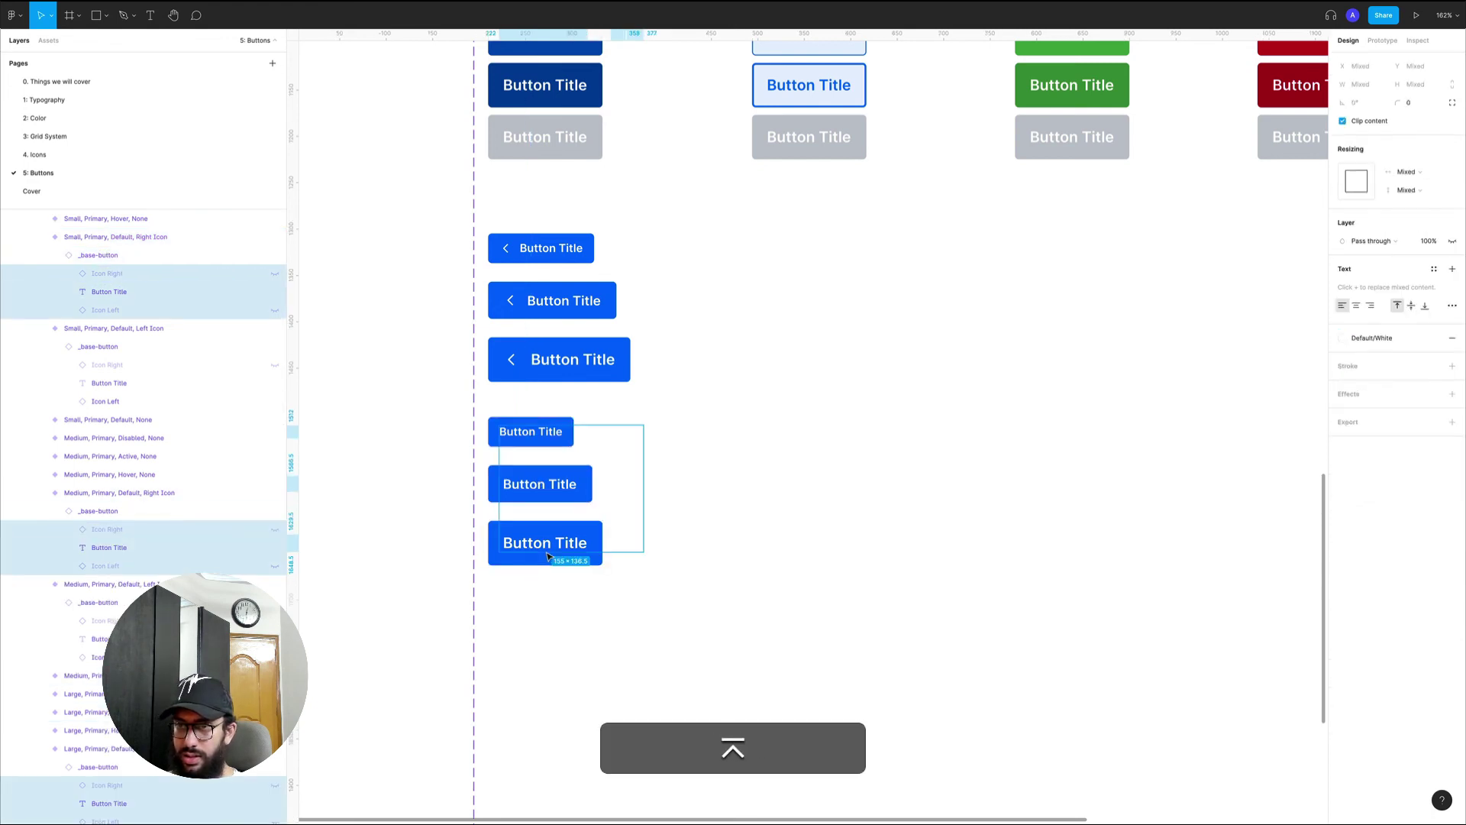
# - Show the hidden Icon Right layer in the small, medium and large primary Right Icon buttons, and collapse the layer list
pyautogui.click(112, 273)
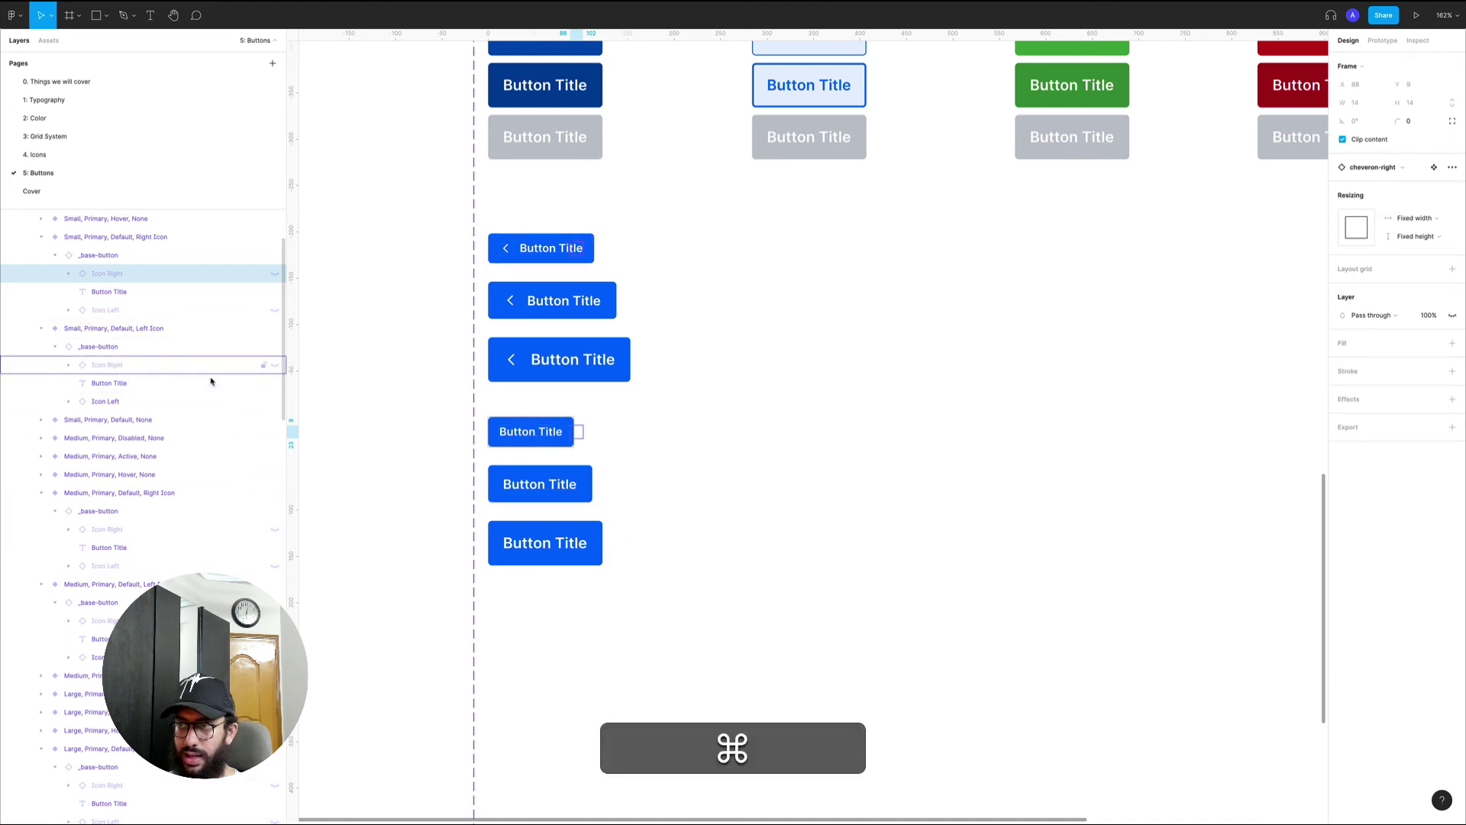
pyautogui.press('super+shift+h')
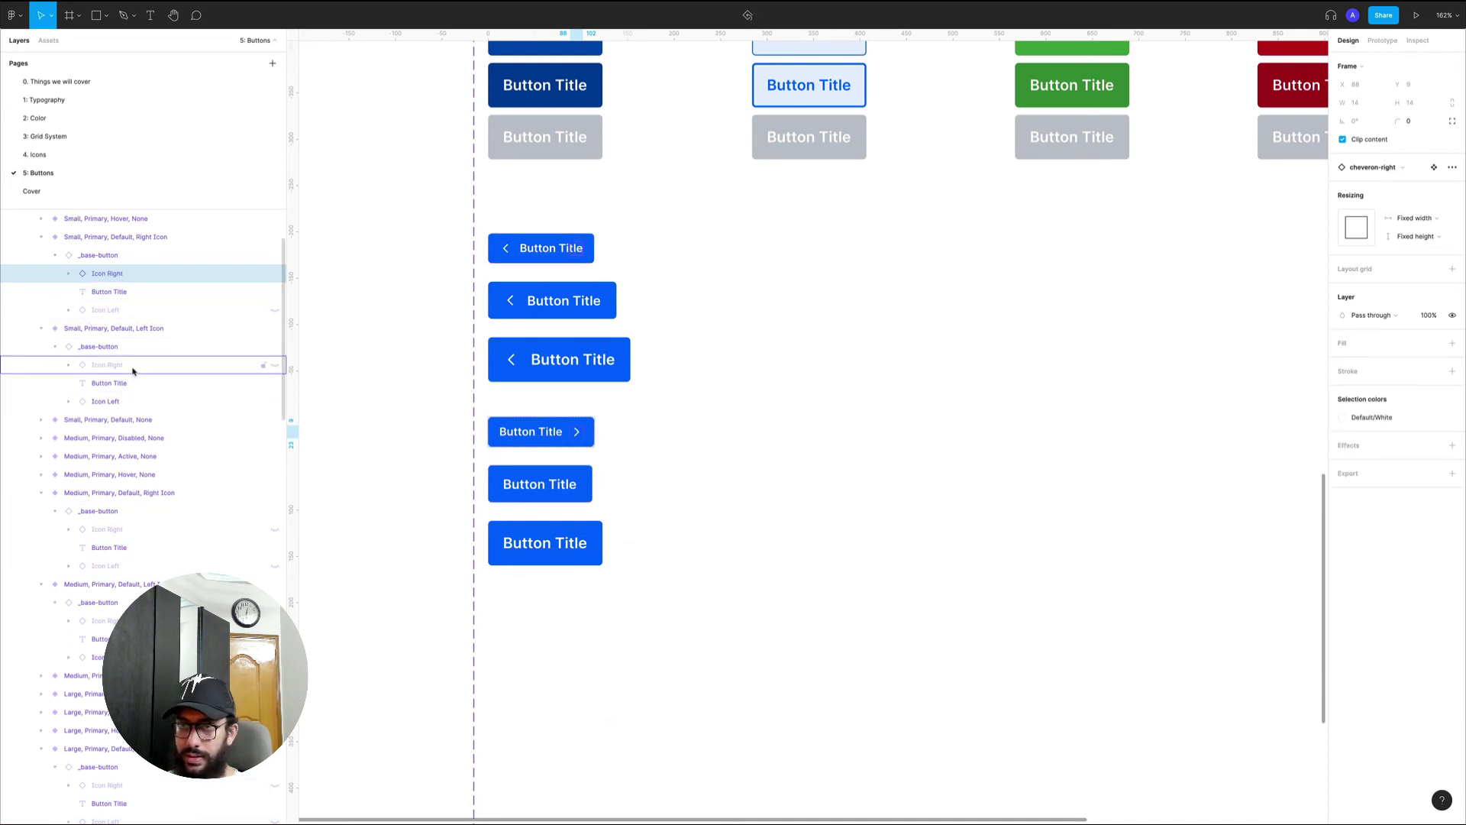
pyautogui.click(107, 529)
pyautogui.press('super+shift+h')
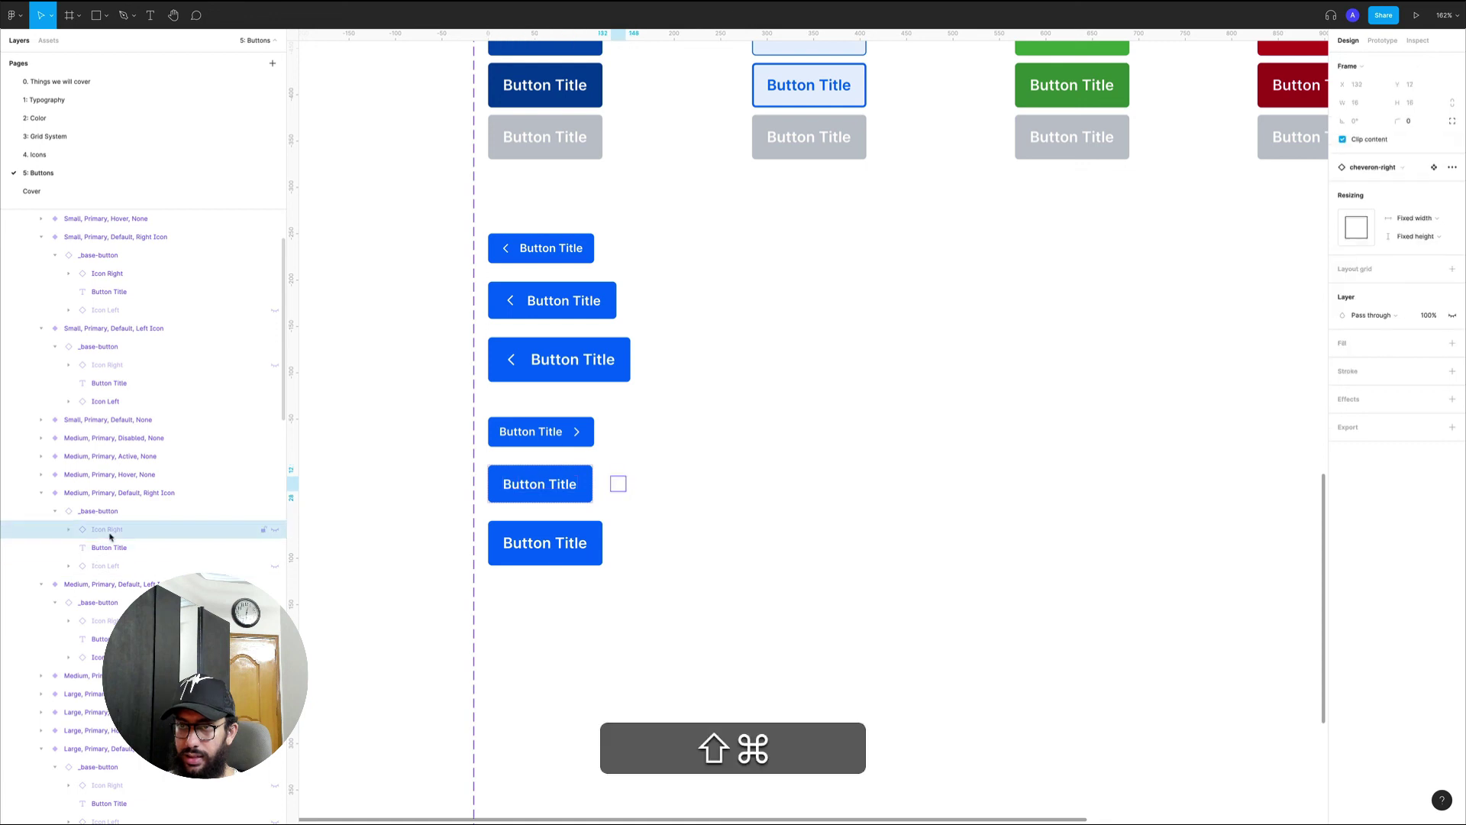
pyautogui.keyDown('super'); pyautogui.click(579, 552); pyautogui.keyUp('super')
pyautogui.scroll(-1, 126, 722)
pyautogui.click(122, 749)
pyautogui.press('super+shift+h')
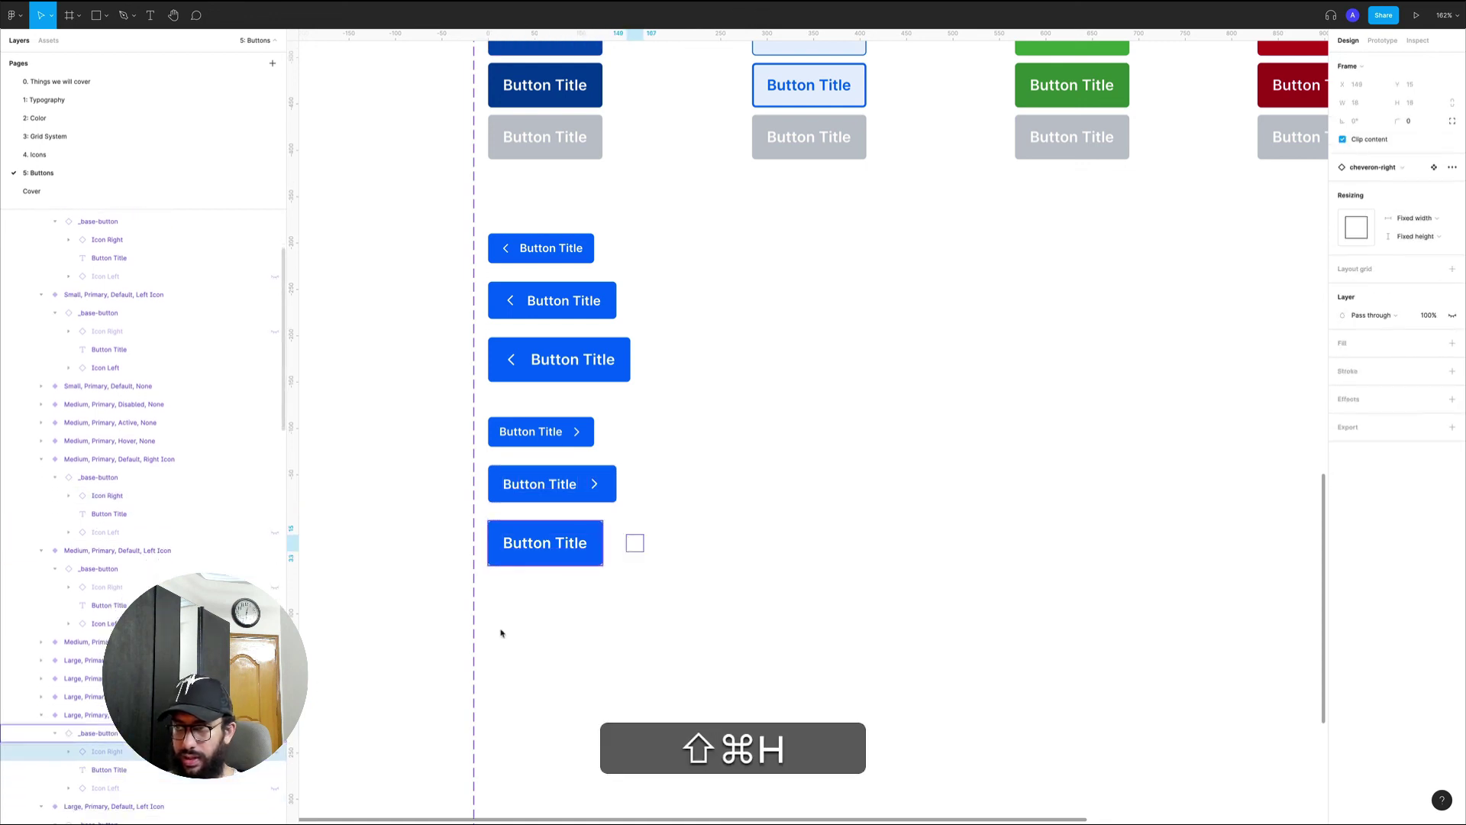
pyautogui.click(810, 550)
pyautogui.press('alt+shift+super+l')
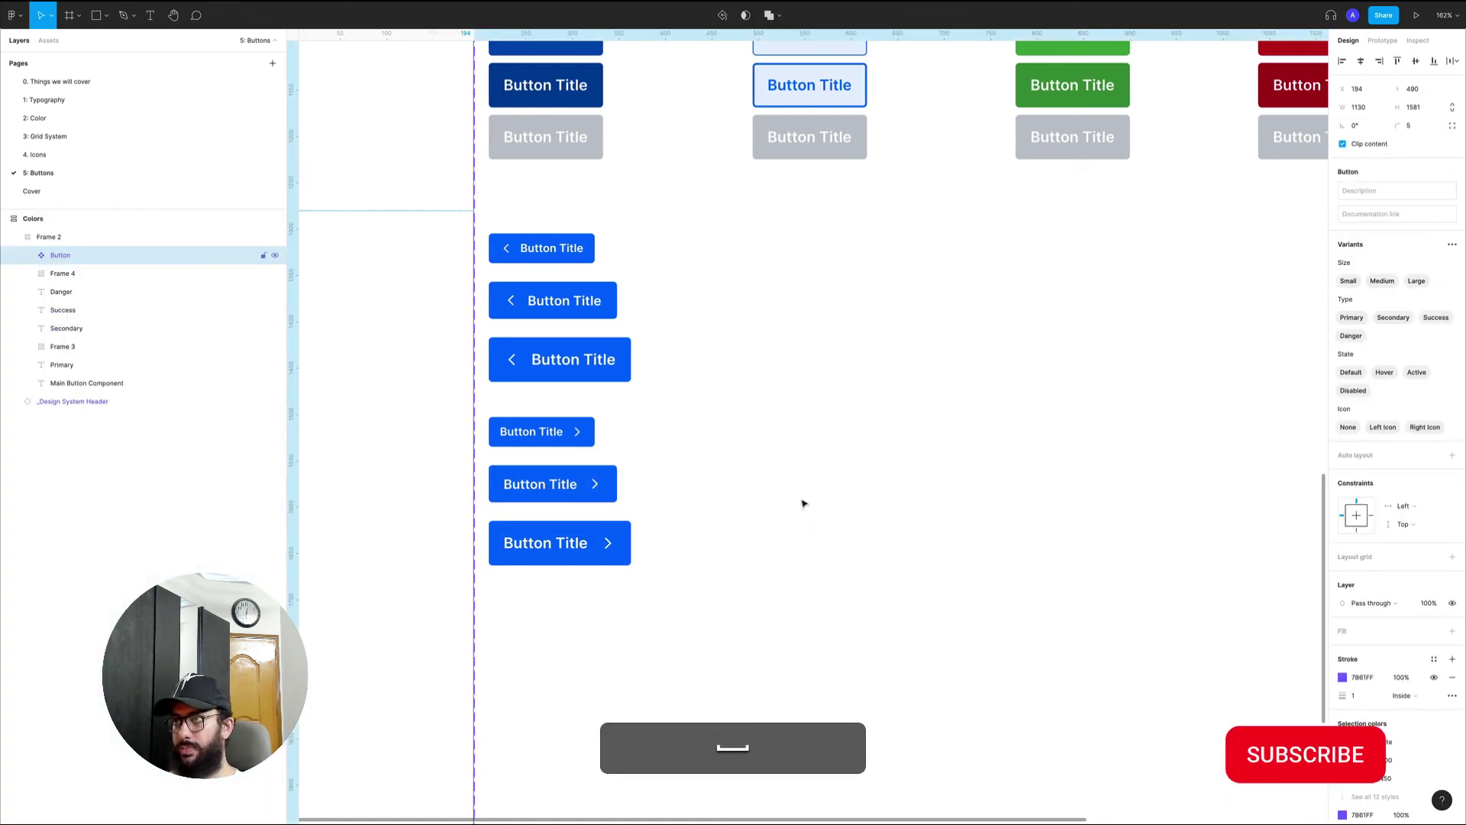
# - Copy the small secondary default button into the secondary column, level with the small primary Left Icon button
pyautogui.hotkey('shift', '2')
pyautogui.click(563, 445)
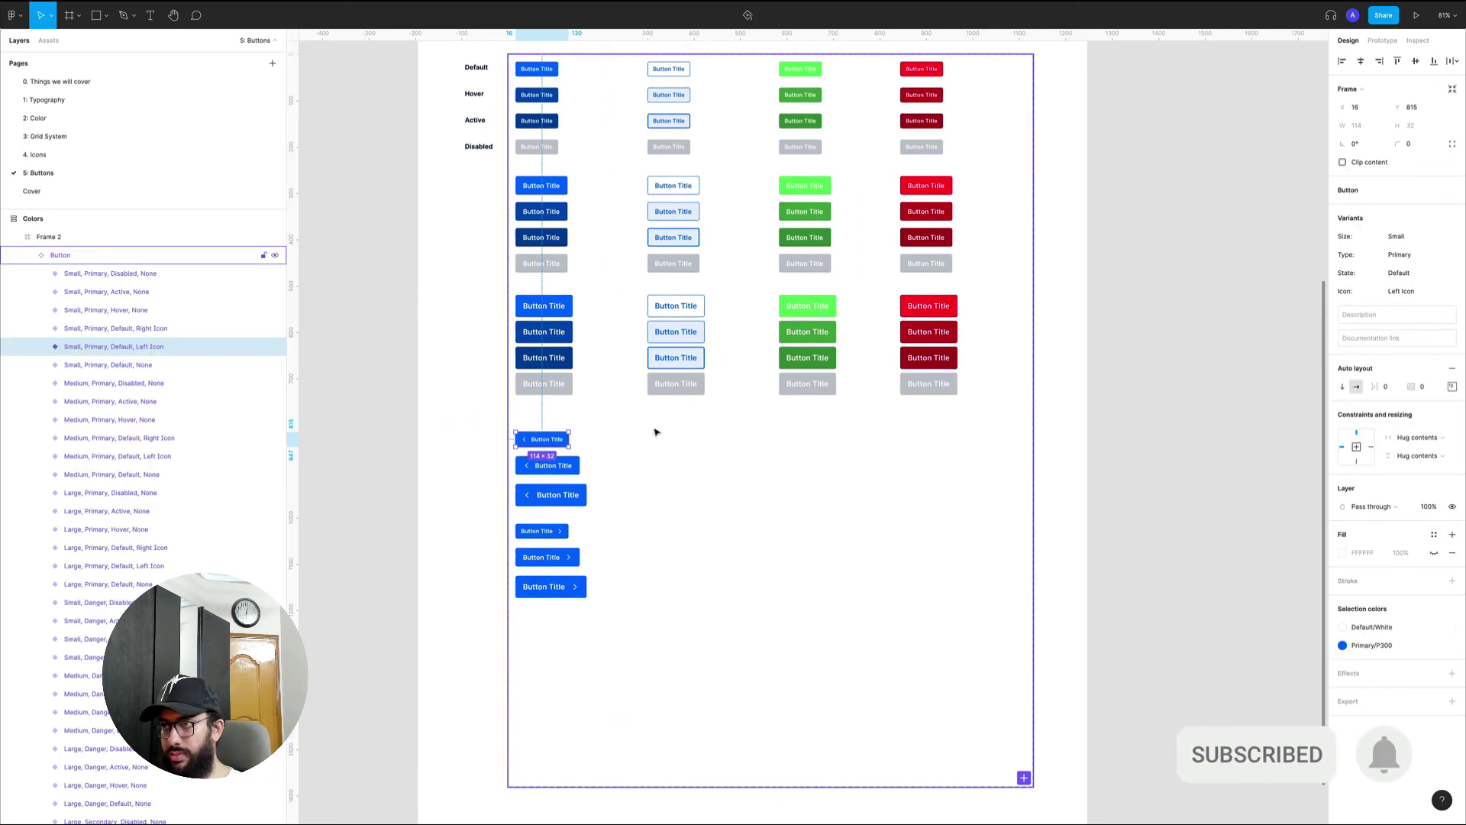
pyautogui.click(676, 184)
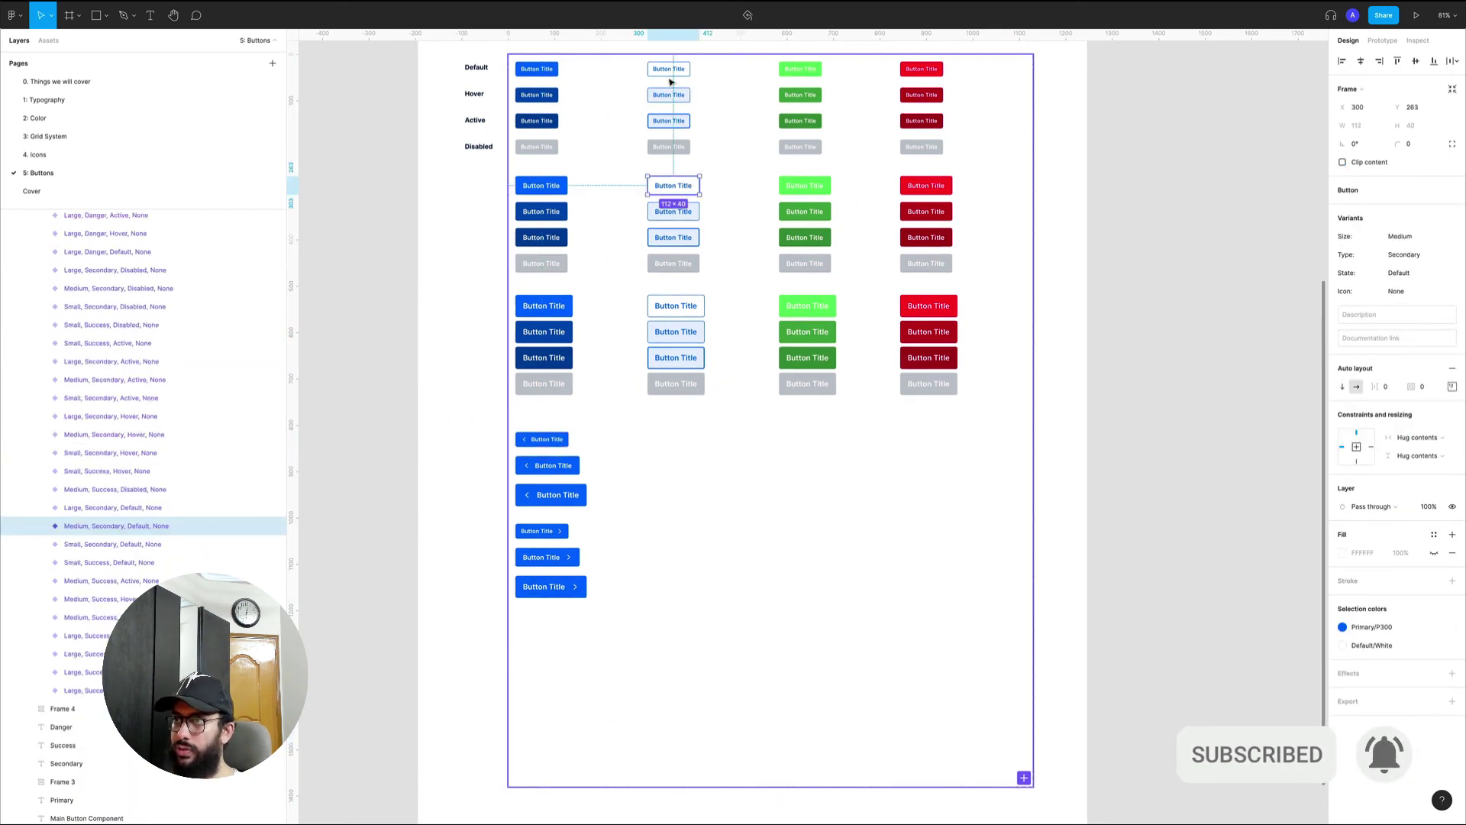
pyautogui.press('z')
pyautogui.click(576, 490)
pyautogui.keyDown('alt'); pyautogui.click(527, 545); pyautogui.keyUp('alt')
pyautogui.press('z')
pyautogui.click(648, 477)
pyautogui.moveTo(652, 102); pyautogui.dragTo(637, 513)
# - Set the copied small secondary button's Icon property to Left Icon and show its Icon Left layer
pyautogui.click(1413, 291)
pyautogui.write('Icon Left')
pyautogui.press('Return')
pyautogui.write('Left Icon')
pyautogui.press('super+z')
pyautogui.click(125, 599)
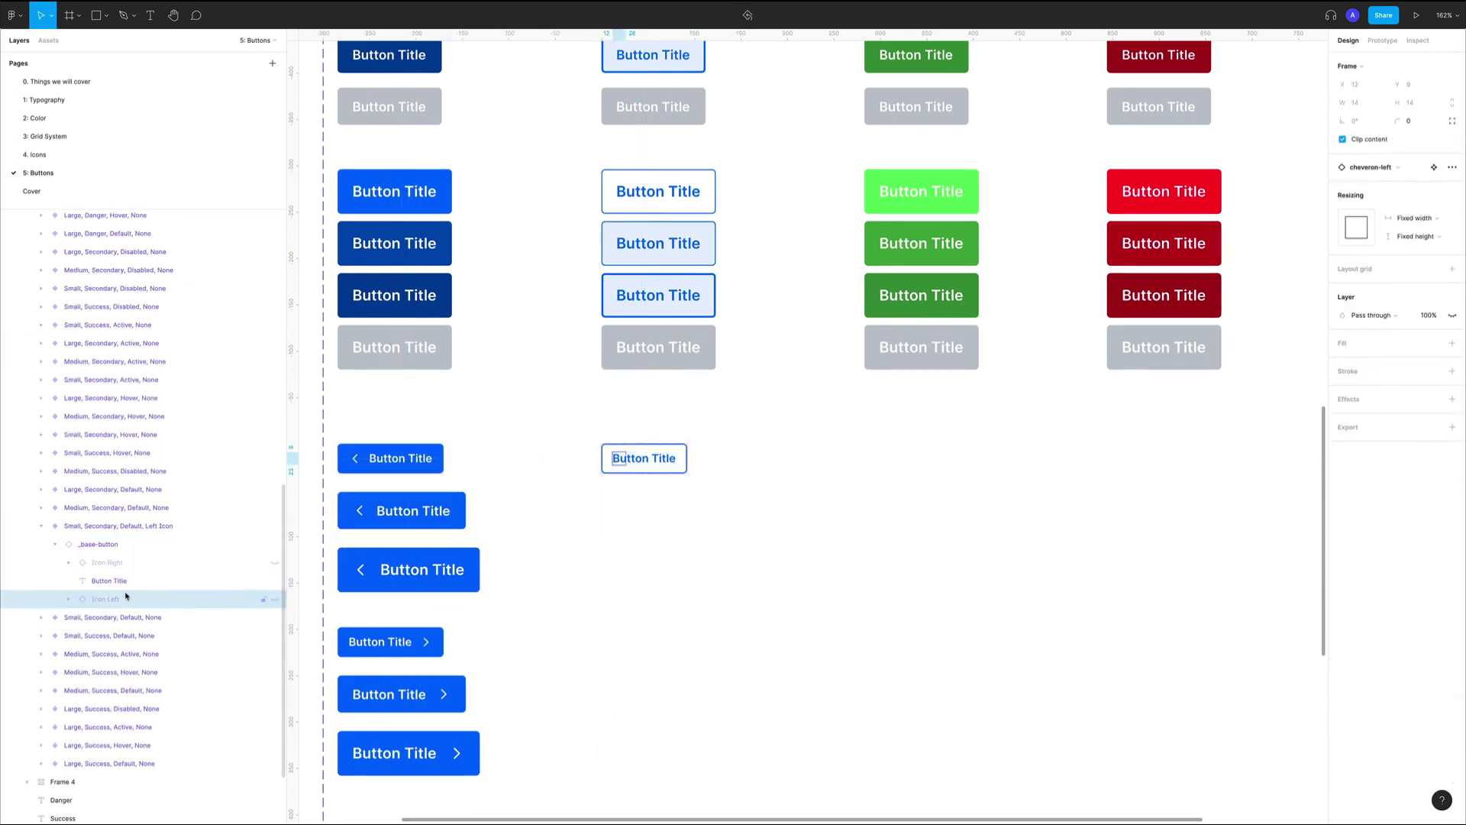
pyautogui.press('shift+super+h')
# - Copy the small secondary Left Icon button to the right-icon rows, set its Icon property to Right Icon and show only Icon Right
pyautogui.scroll(-2, 672, 459)
pyautogui.moveTo(672, 389); pyautogui.dragTo(672, 572)
pyautogui.press('shift+super+h')
pyautogui.click(690, 572)
pyautogui.write('Right Icon')
pyautogui.press('Return')
pyautogui.press('super+z')
# - Duplicate the small secondary Left Icon and Right Icon buttons into the medium and large rows of their groups
pyautogui.moveTo(697, 389); pyautogui.dragTo(697, 440)
pyautogui.moveTo(697, 440); pyautogui.dragTo(643, 623)
pyautogui.press('shift+super+z')
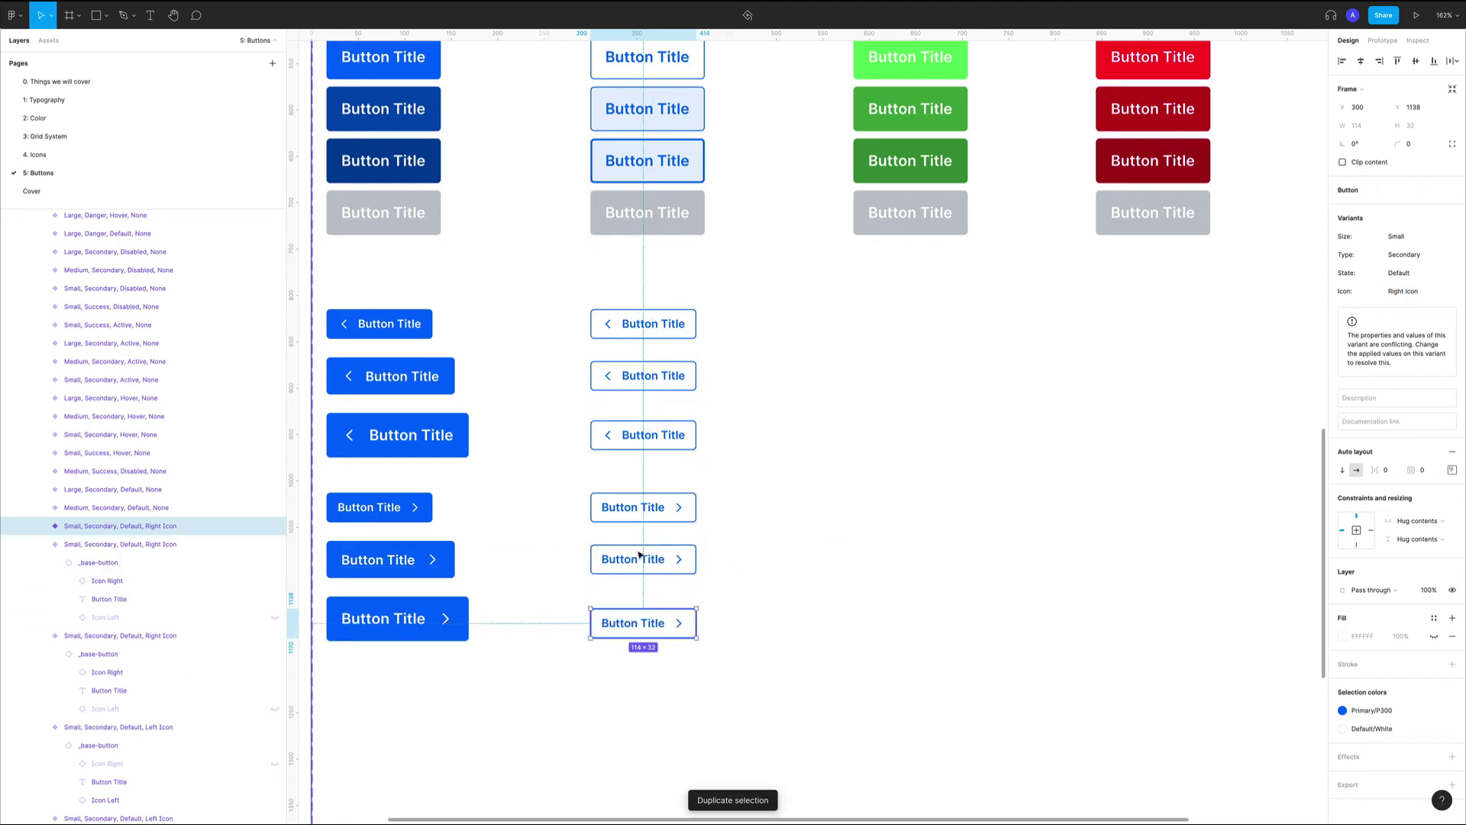
# - Set the secondary Left Icon and Right Icon buttons in the large rows, including their nested base buttons, to size Large
pyautogui.keyDown('shift'); pyautogui.click(643, 435); pyautogui.keyUp('shift')
pyautogui.click(1405, 256)
pyautogui.write('Large')
pyautogui.press('Return')
pyautogui.press('Return')
pyautogui.click(1399, 185)
pyautogui.click(1399, 222)
# - Set the secondary Left Icon and Right Icon buttons in the medium rows, including their nested base buttons, to size Medium
pyautogui.click(626, 559)
pyautogui.keyDown('shift'); pyautogui.click(626, 376); pyautogui.keyUp('shift')
pyautogui.click(1405, 256)
pyautogui.write('Medium')
pyautogui.press('Return')
pyautogui.press('Return')
pyautogui.click(1399, 186)
pyautogui.click(1399, 204)
# - Move the main button component up so its first rows line up with the Default, Hover, Active and Disabled labels
pyautogui.press('z')
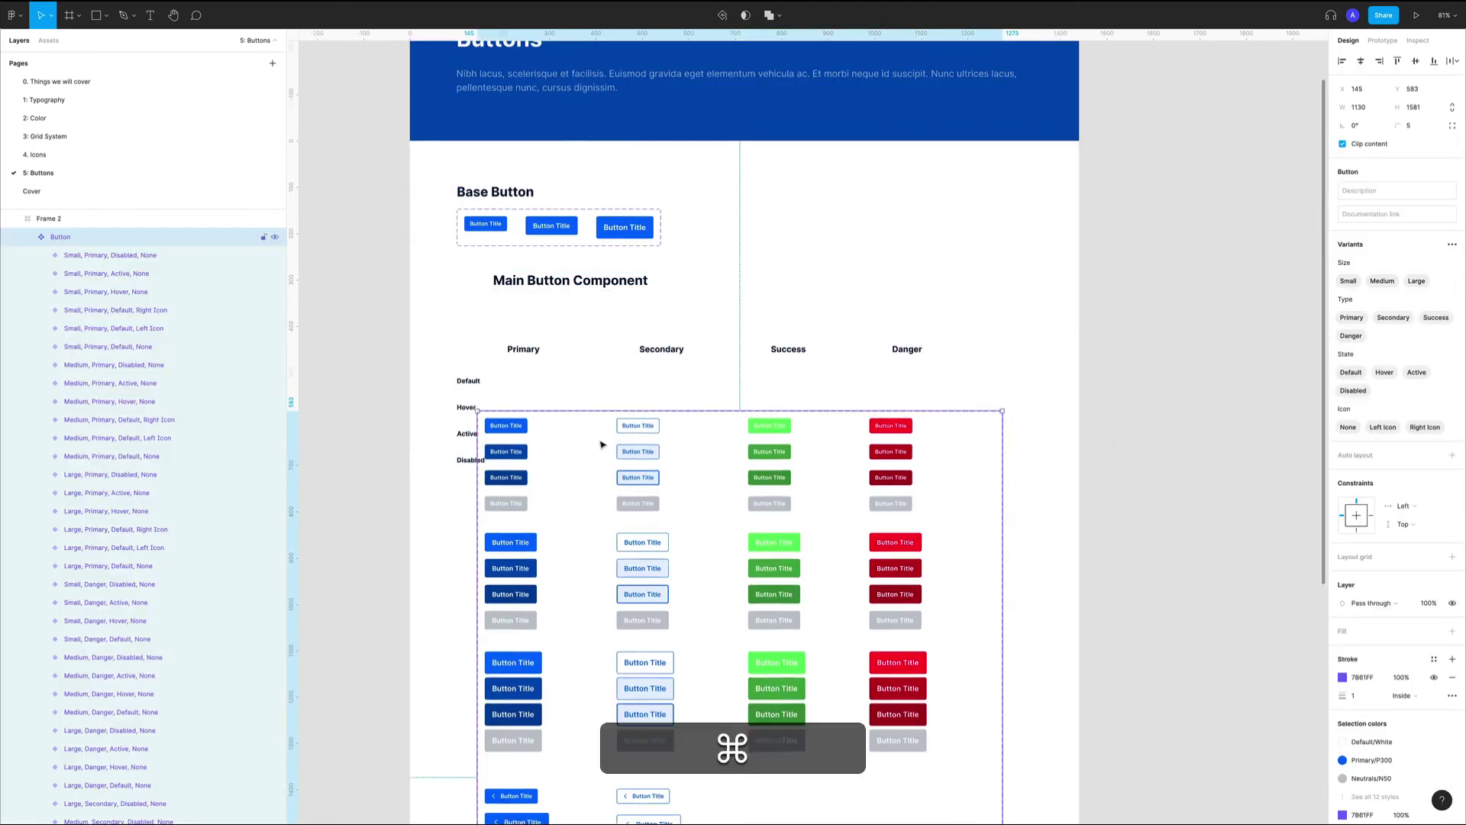
pyautogui.moveTo(570, 466); pyautogui.dragTo(585, 422)
pyautogui.click(558, 200)
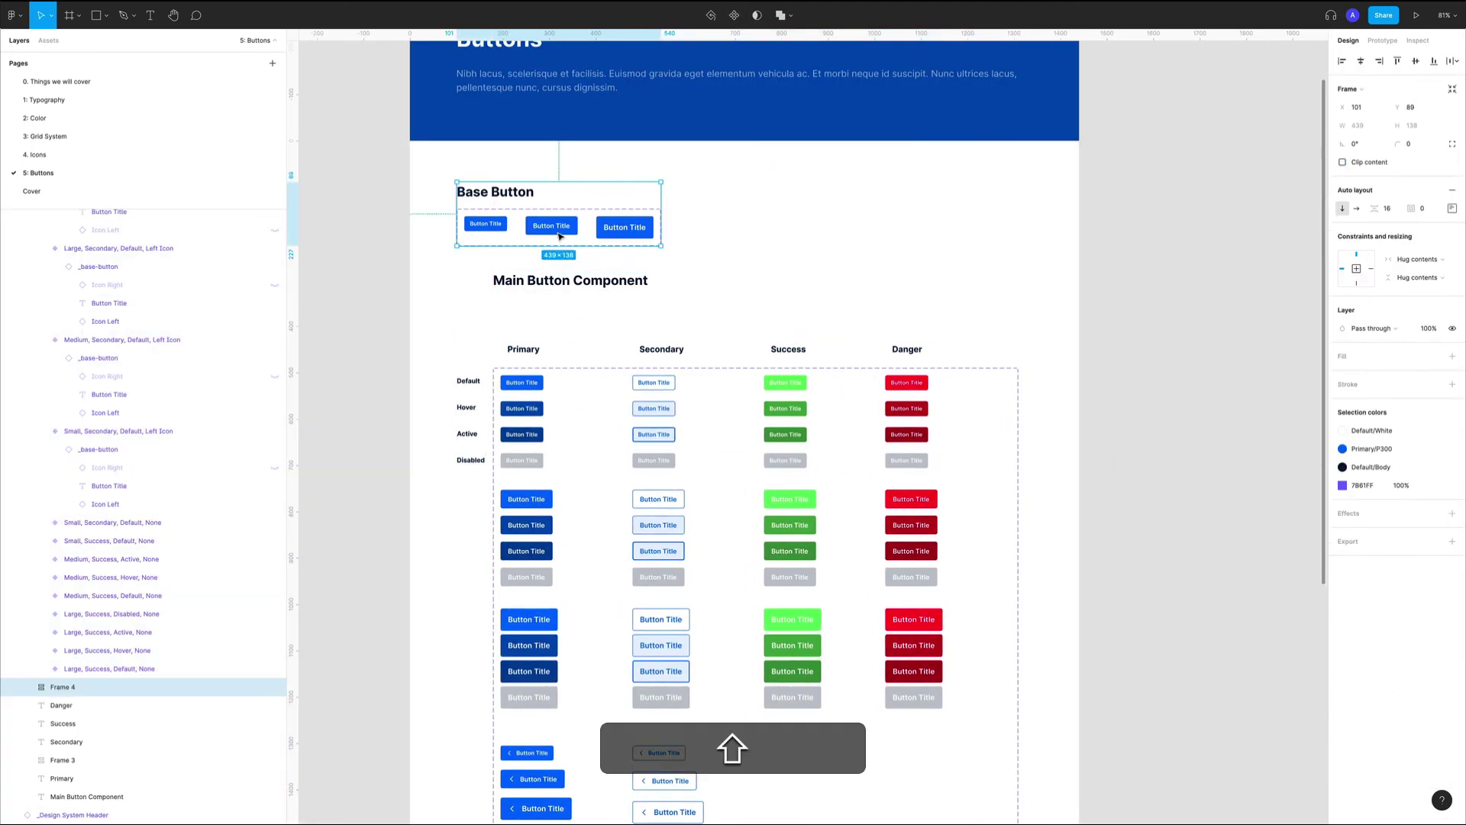
# - Copy the small Success and Danger default buttons down to the row of the small Left Icon buttons
pyautogui.scroll(-5, 699, 382)
pyautogui.press('z')
pyautogui.click(700, 382)
pyautogui.keyDown('alt'); pyautogui.click(508, 601); pyautogui.keyUp('alt')
pyautogui.click(689, 113)
pyautogui.keyDown('shift'); pyautogui.click(817, 116); pyautogui.keyUp('shift')
pyautogui.moveTo(817, 116); pyautogui.dragTo(817, 486)
# - Set the Icon property of the copied small Success and Danger buttons to Left Icon
pyautogui.press('z')
pyautogui.click(710, 495)
pyautogui.click(680, 481)
pyautogui.keyDown('shift'); pyautogui.click(901, 475); pyautogui.keyUp('shift')
pyautogui.scroll(-3, 890, 381)
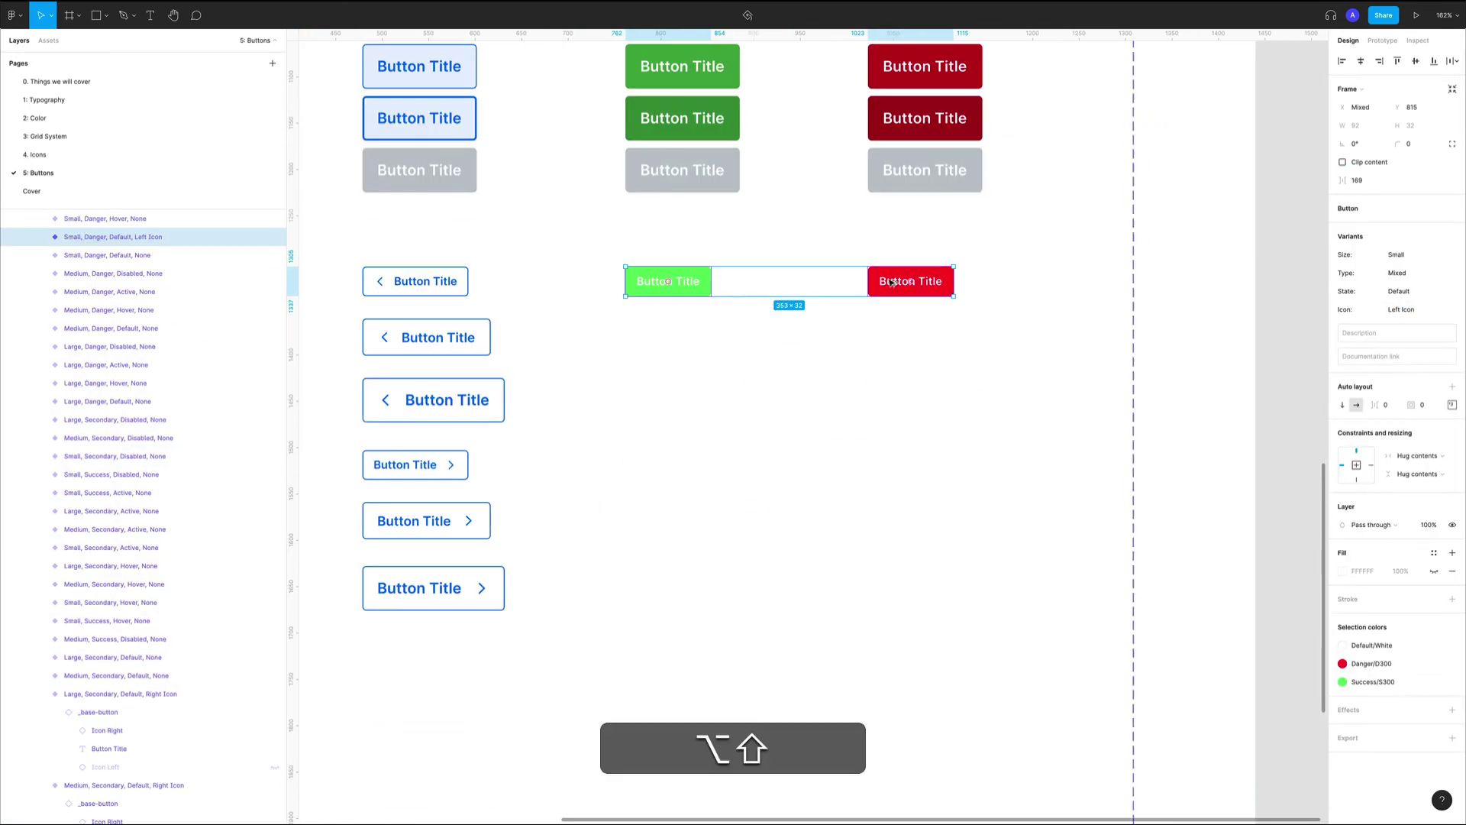
# - Duplicate the small Success and Danger Left Icon buttons to the right-icon row as Right Icon variants, and show Icon Left on the originals
pyautogui.moveTo(890, 285); pyautogui.dragTo(890, 468)
pyautogui.press('alt+shift+super+]')
pyautogui.press('Return')
pyautogui.press('Return')
pyautogui.press('shift+super+h')
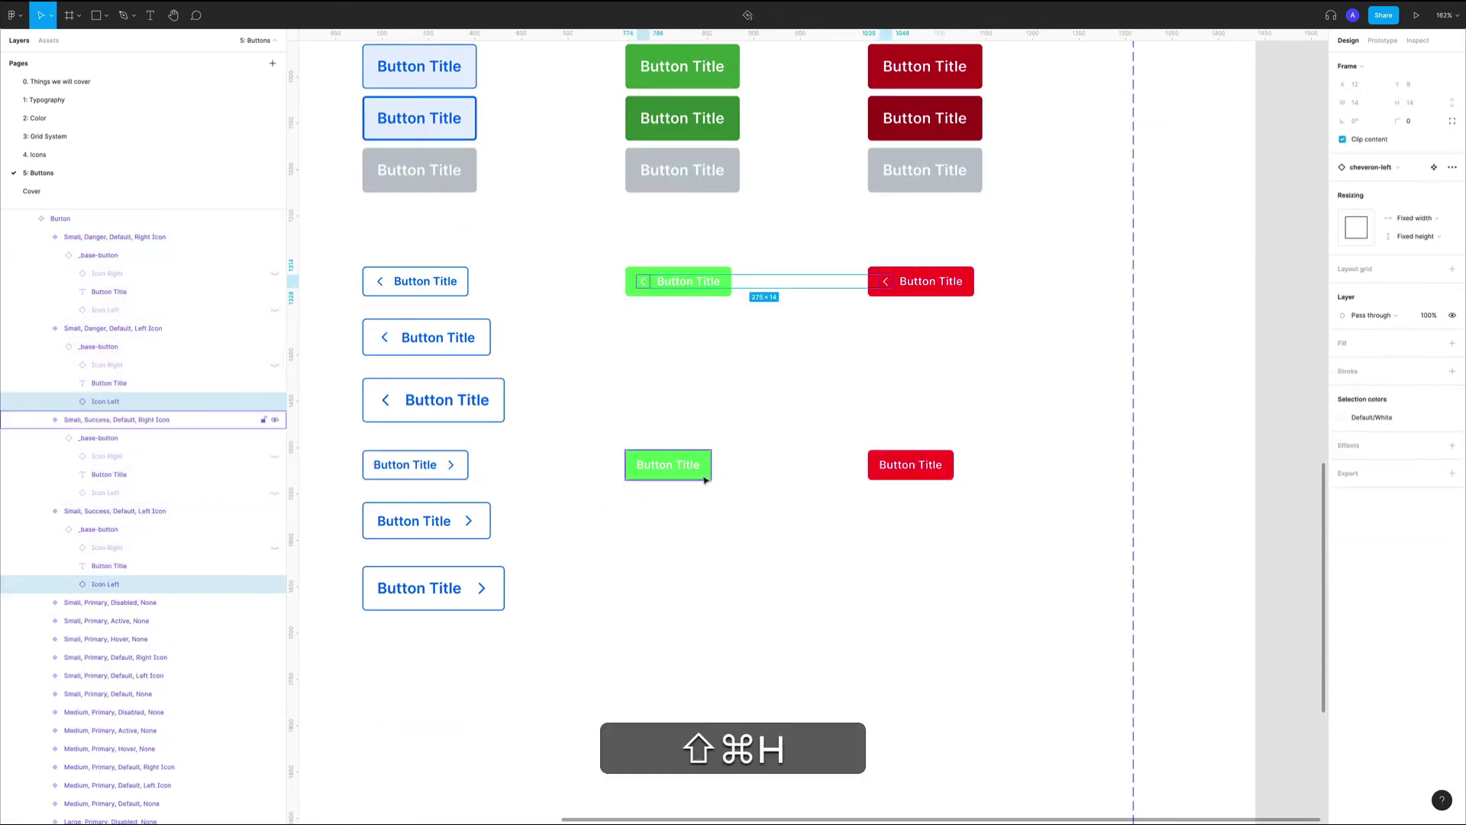
pyautogui.press('shift+super+h')
# - Show the Icon Right layer in the small Success and Danger Right Icon buttons
pyautogui.click(795, 475)
pyautogui.press('z')
pyautogui.press('super+z')
pyautogui.click(191, 310)
pyautogui.keyDown('super'); pyautogui.click(191, 492); pyautogui.keyUp('super')
pyautogui.press('shift+super+h')
# - Duplicate the small Success and Danger Right Icon buttons into the medium right-icon row and set their Size to Medium
pyautogui.hotkey('shift', 'Return')
pyautogui.hotkey('shift', 'Return')
pyautogui.moveTo(697, 468); pyautogui.dragTo(697, 524)
pyautogui.click(1413, 252)
pyautogui.write('Medium')
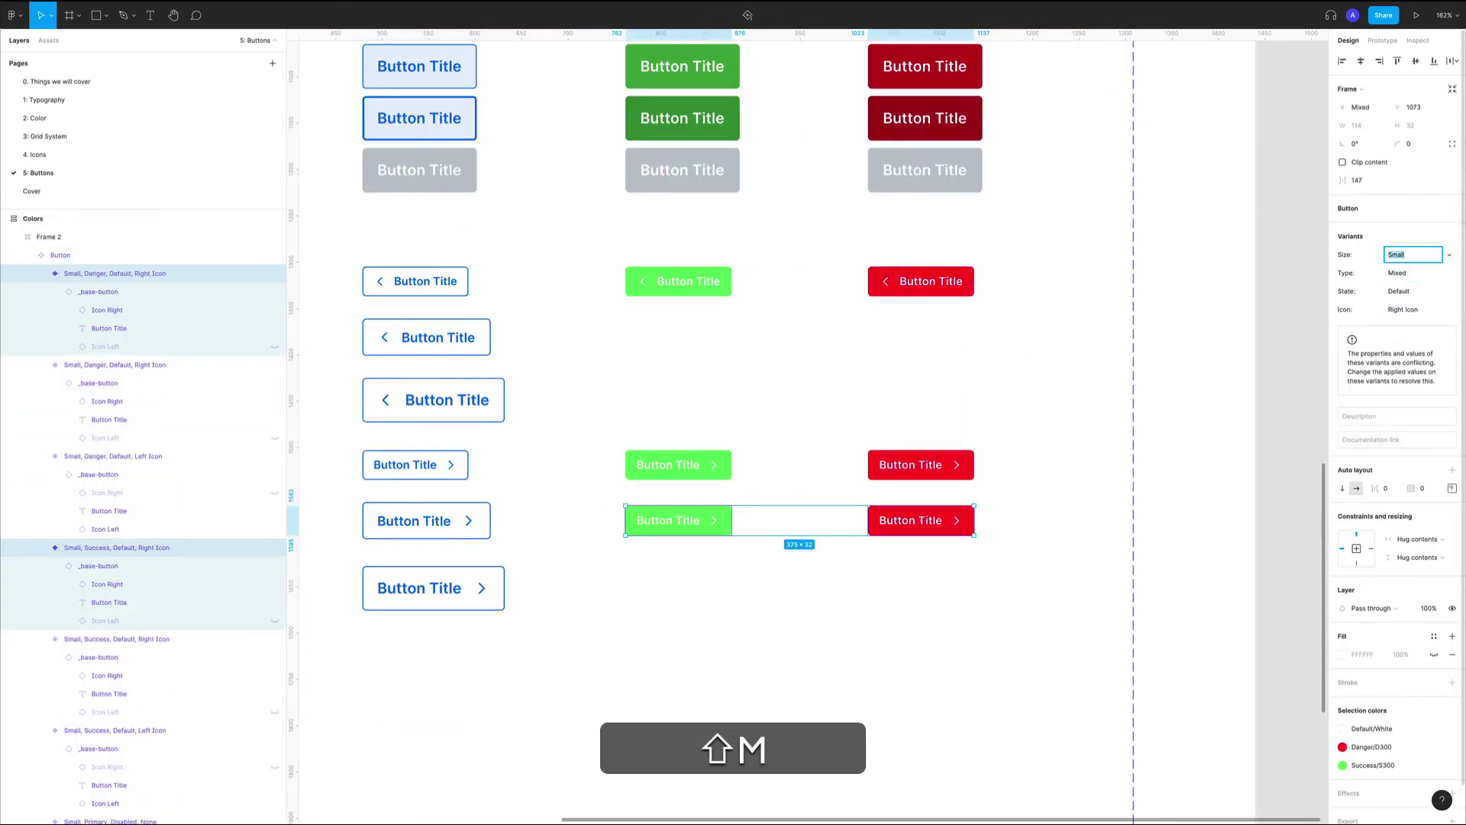
pyautogui.press('Return')
pyautogui.press('Return')
# - Duplicate the Success and Danger Right Icon buttons into the large right-icon row and set them and their base buttons to Large
pyautogui.moveTo(915, 533); pyautogui.dragTo(915, 596)
pyautogui.click(1413, 254)
pyautogui.write('Large')
pyautogui.press('Return')
pyautogui.press('Return')
pyautogui.click(1406, 191)
pyautogui.click(1407, 208)
# - Duplicate the small Success and Danger Left Icon buttons into the medium and large left-icon rows, giving each row its matching size
pyautogui.click(678, 281)
pyautogui.moveTo(927, 281); pyautogui.dragTo(928, 340)
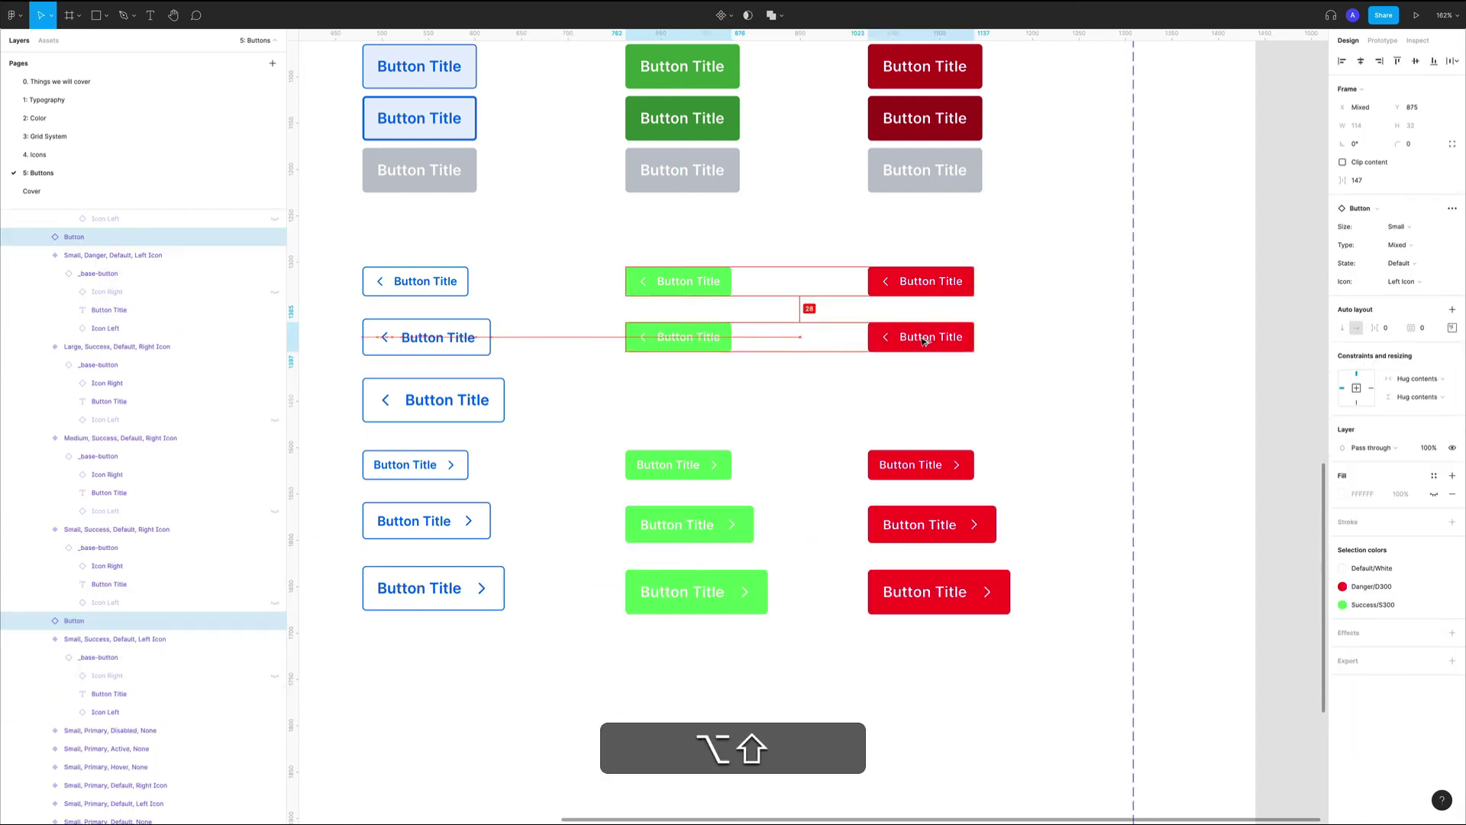
pyautogui.click(1413, 255)
pyautogui.write('Large')
pyautogui.press('Return')
pyautogui.press('Return')
pyautogui.click(1407, 187)
pyautogui.click(1407, 202)
# - Select the main button component and reduce its frame height to 1289 to fit around the variants
pyautogui.click(1082, 390)
pyautogui.press('z')
pyautogui.keyDown('alt'); pyautogui.doubleClick(1082, 390); pyautogui.keyUp('alt')
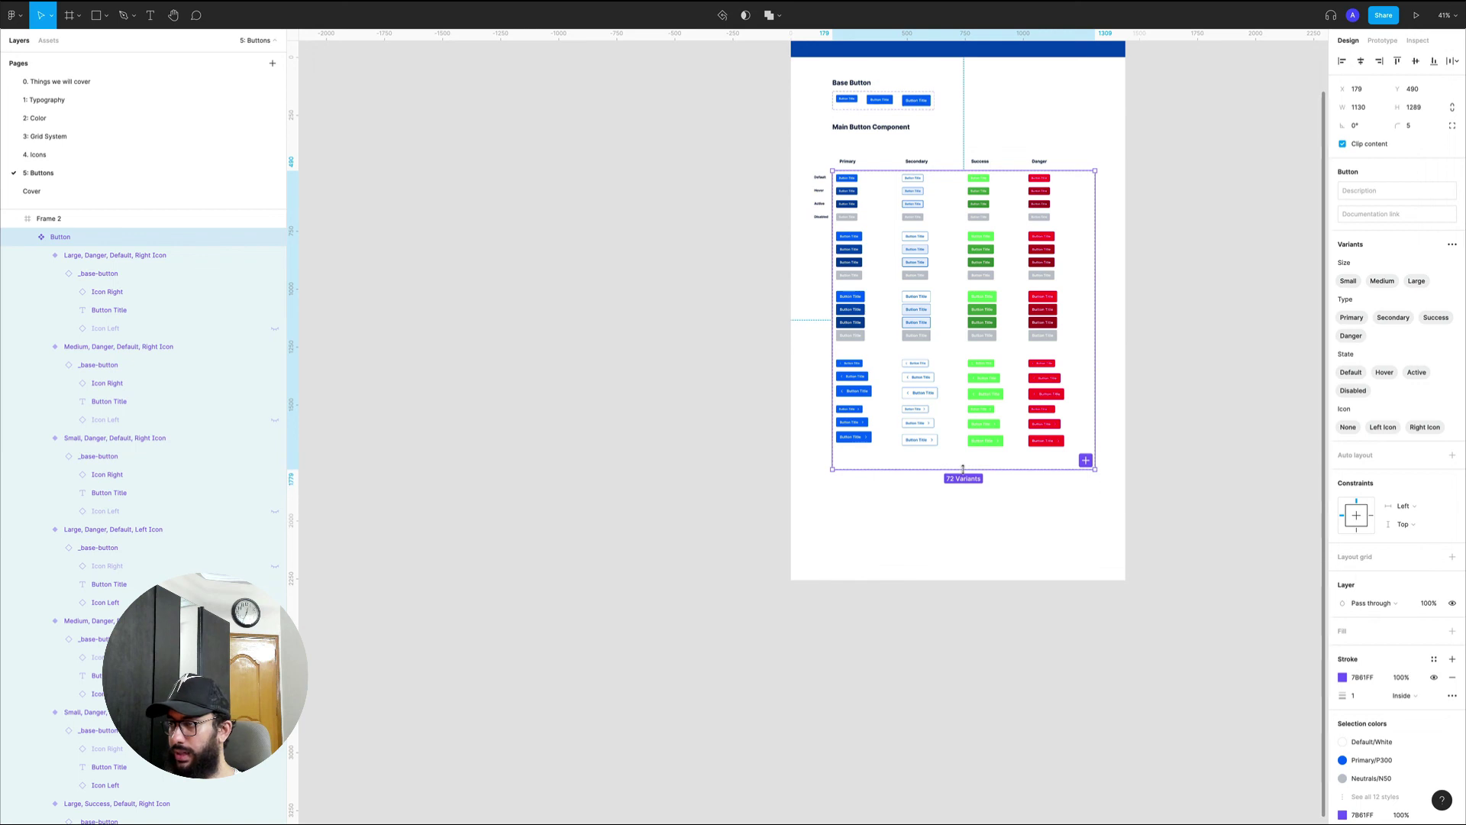
# - Place a test instance of the medium primary Right Icon button on the empty canvas beside the page frame
pyautogui.press('z')
pyautogui.click(856, 420)
pyautogui.doubleClick(857, 439)
pyautogui.keyDown('alt'); pyautogui.moveTo(857, 439); pyautogui.dragTo(976, 416); pyautogui.keyUp('alt')
pyautogui.press('z')
pyautogui.doubleClick(442, 417)
pyautogui.press('space')
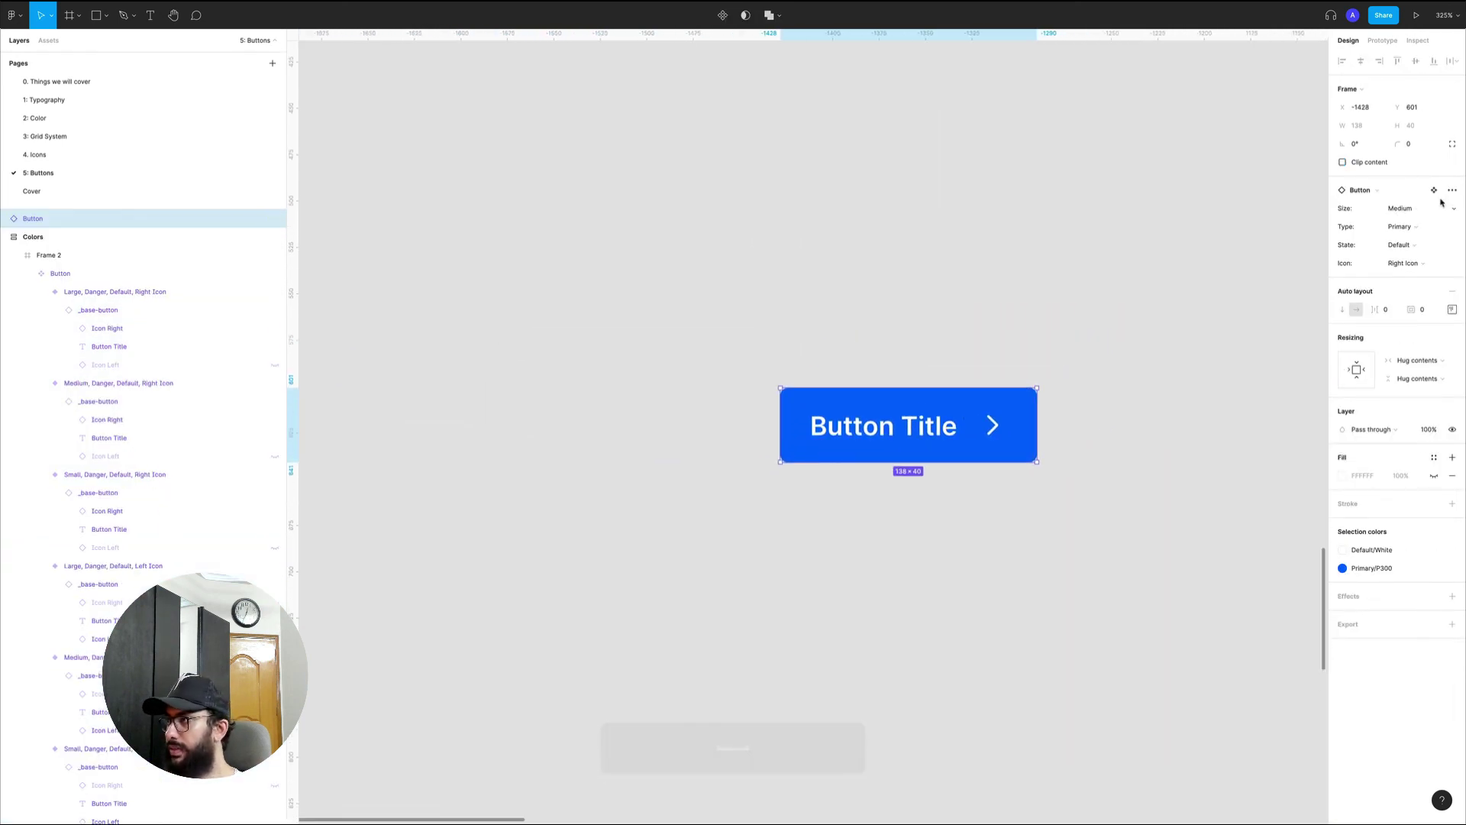
# - Set the test instance's Size to Small and try its Icon property as None, Left Icon and Right Icon
pyautogui.click(1413, 207)
pyautogui.click(1419, 197)
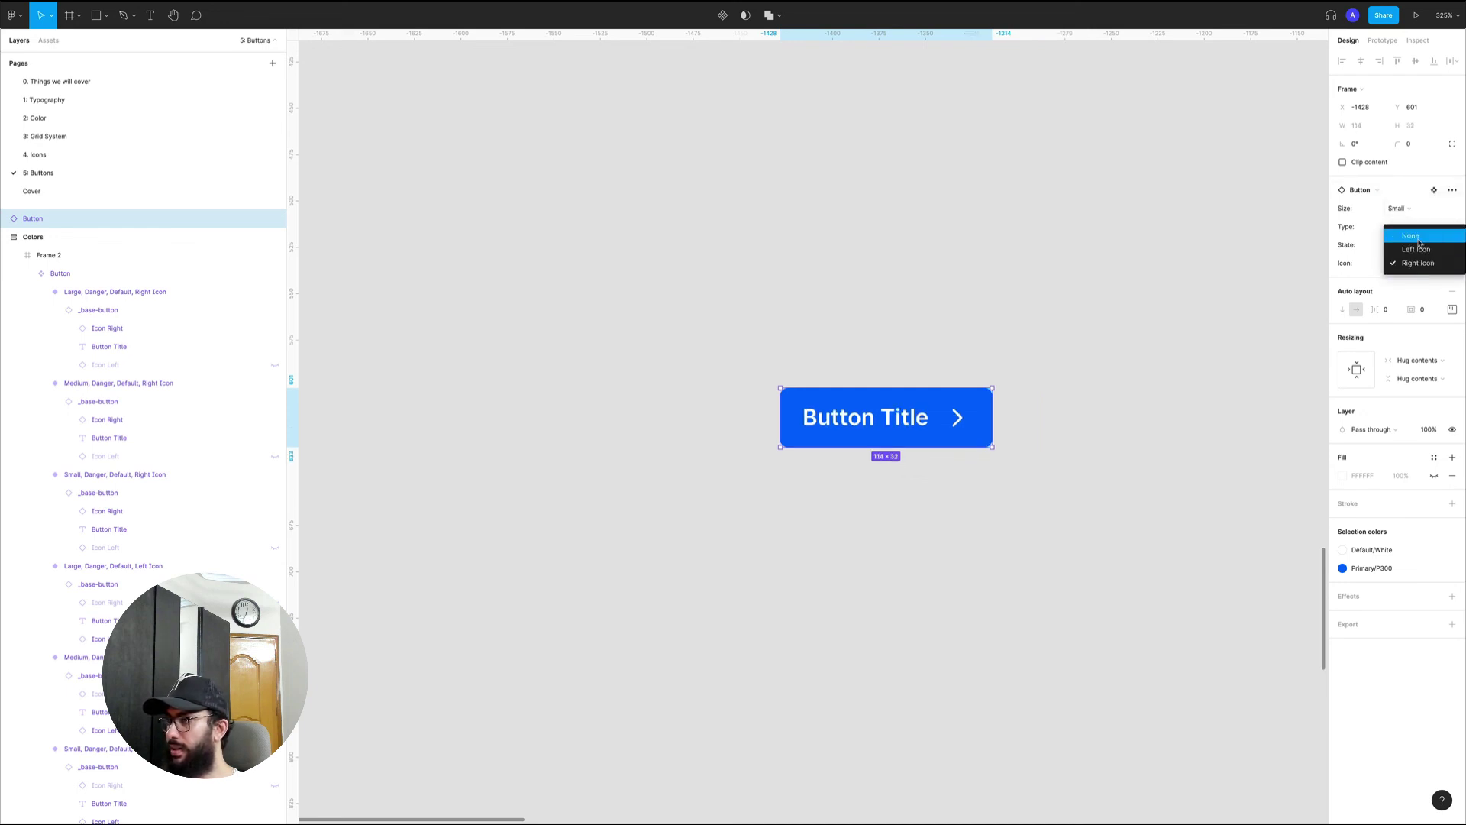
pyautogui.click(1411, 237)
pyautogui.click(1403, 263)
pyautogui.click(1409, 281)
pyautogui.click(1411, 262)
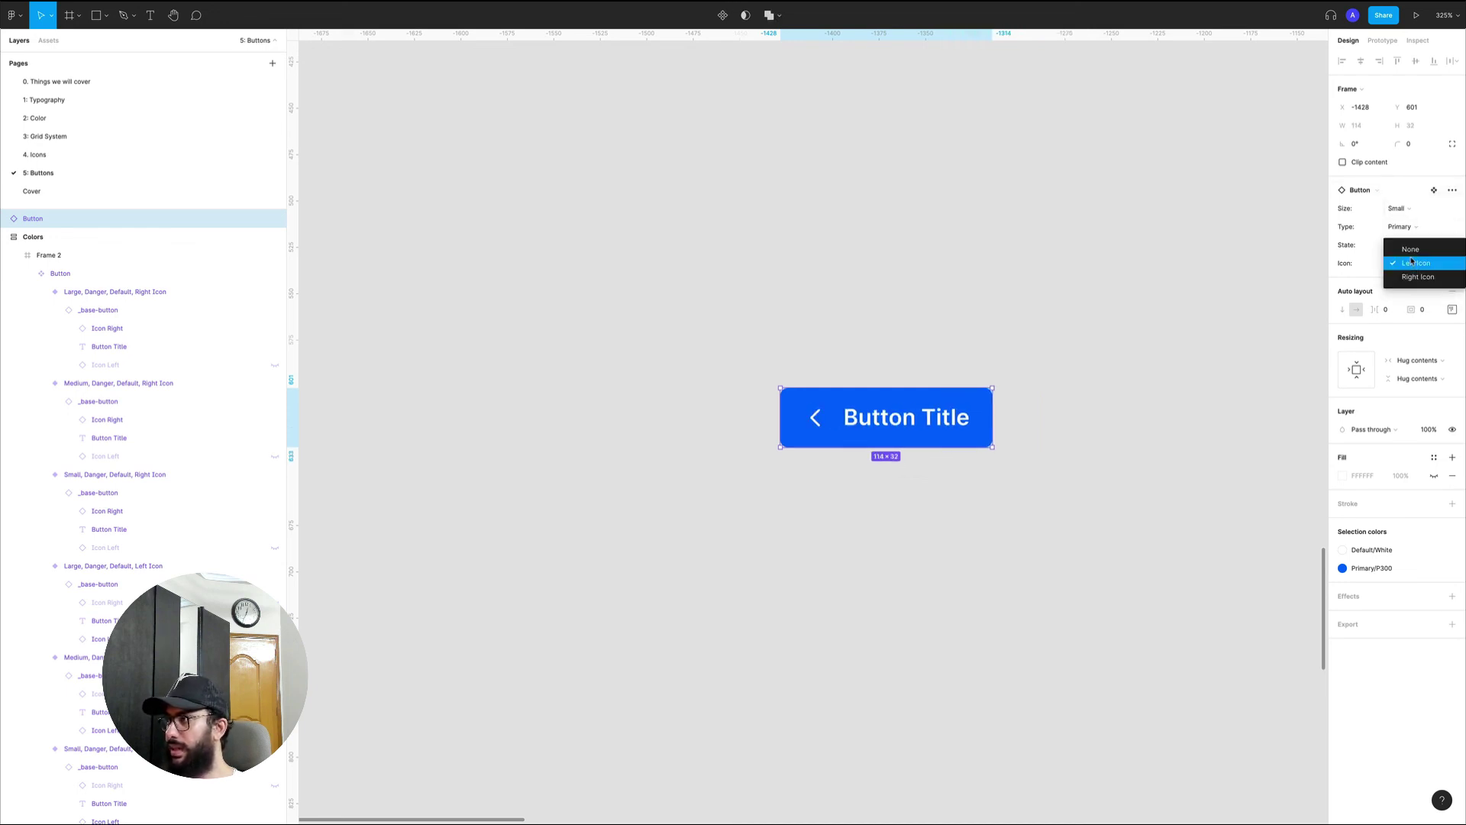
pyautogui.click(1414, 279)
# - Try the Hover and Active states on the test instance and return its State to Default
pyautogui.click(1405, 246)
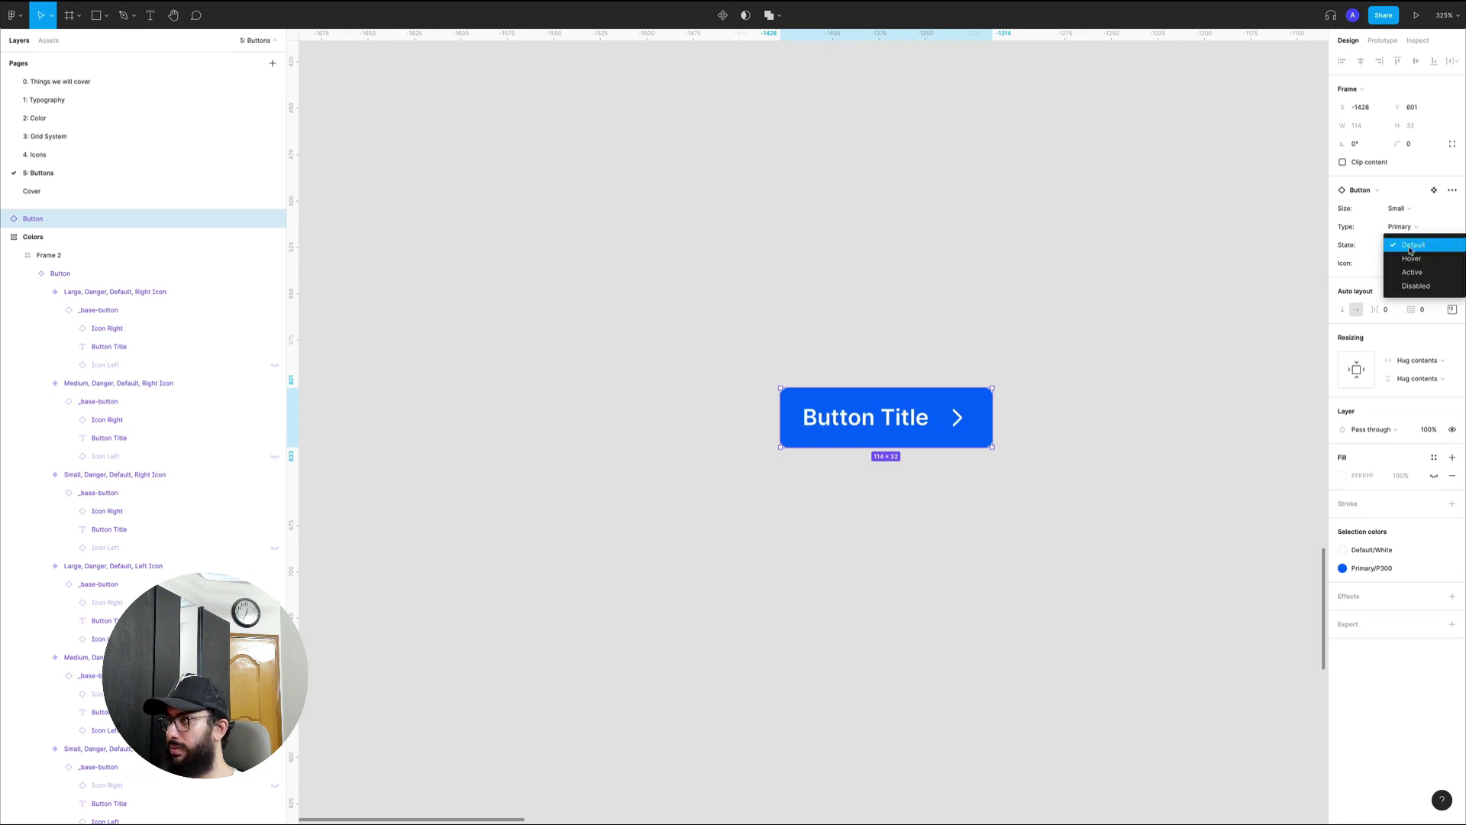
pyautogui.click(1411, 258)
pyautogui.click(1412, 246)
pyautogui.click(1412, 259)
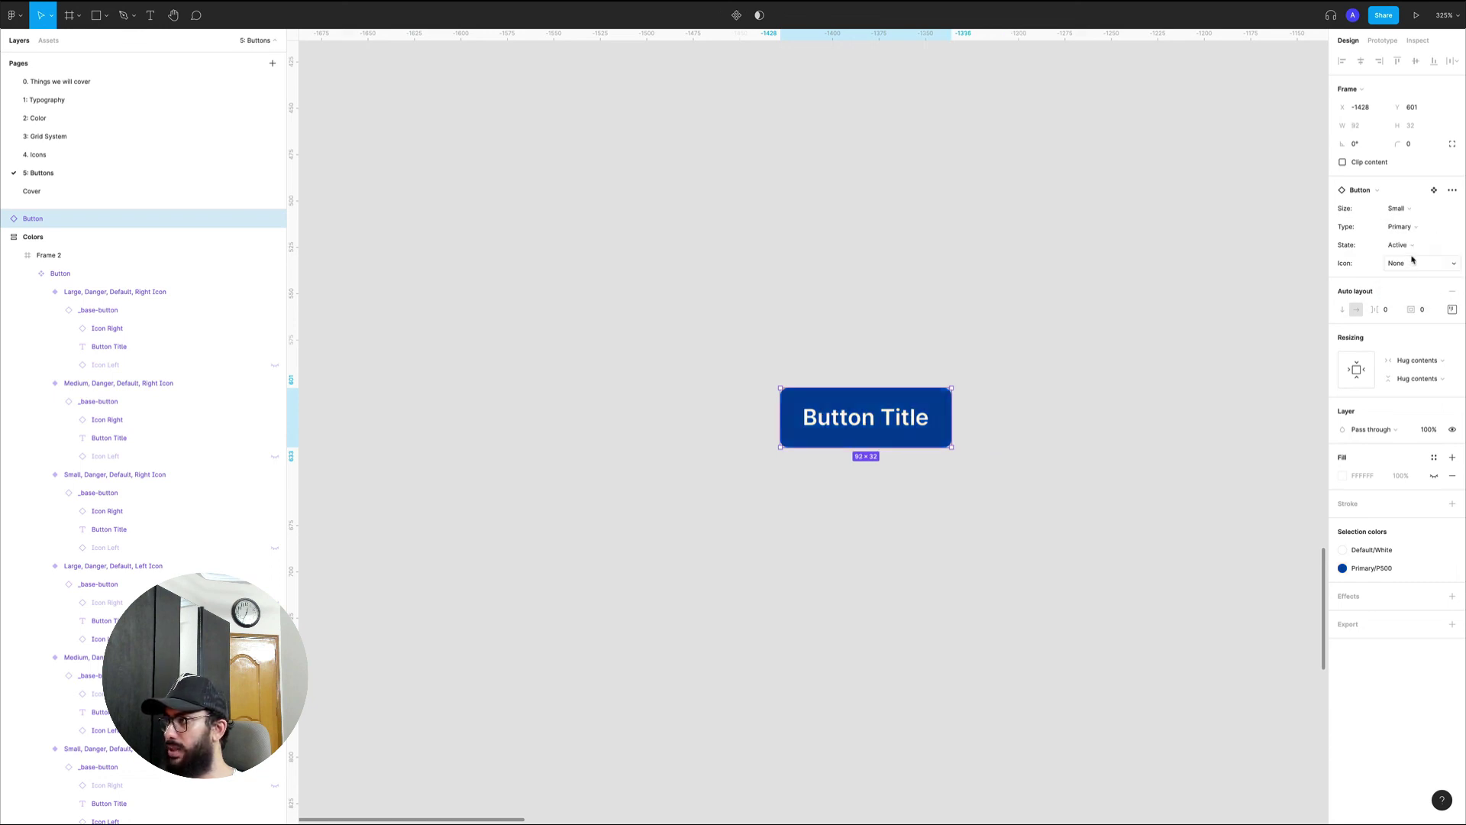
pyautogui.click(1407, 247)
pyautogui.click(1409, 221)
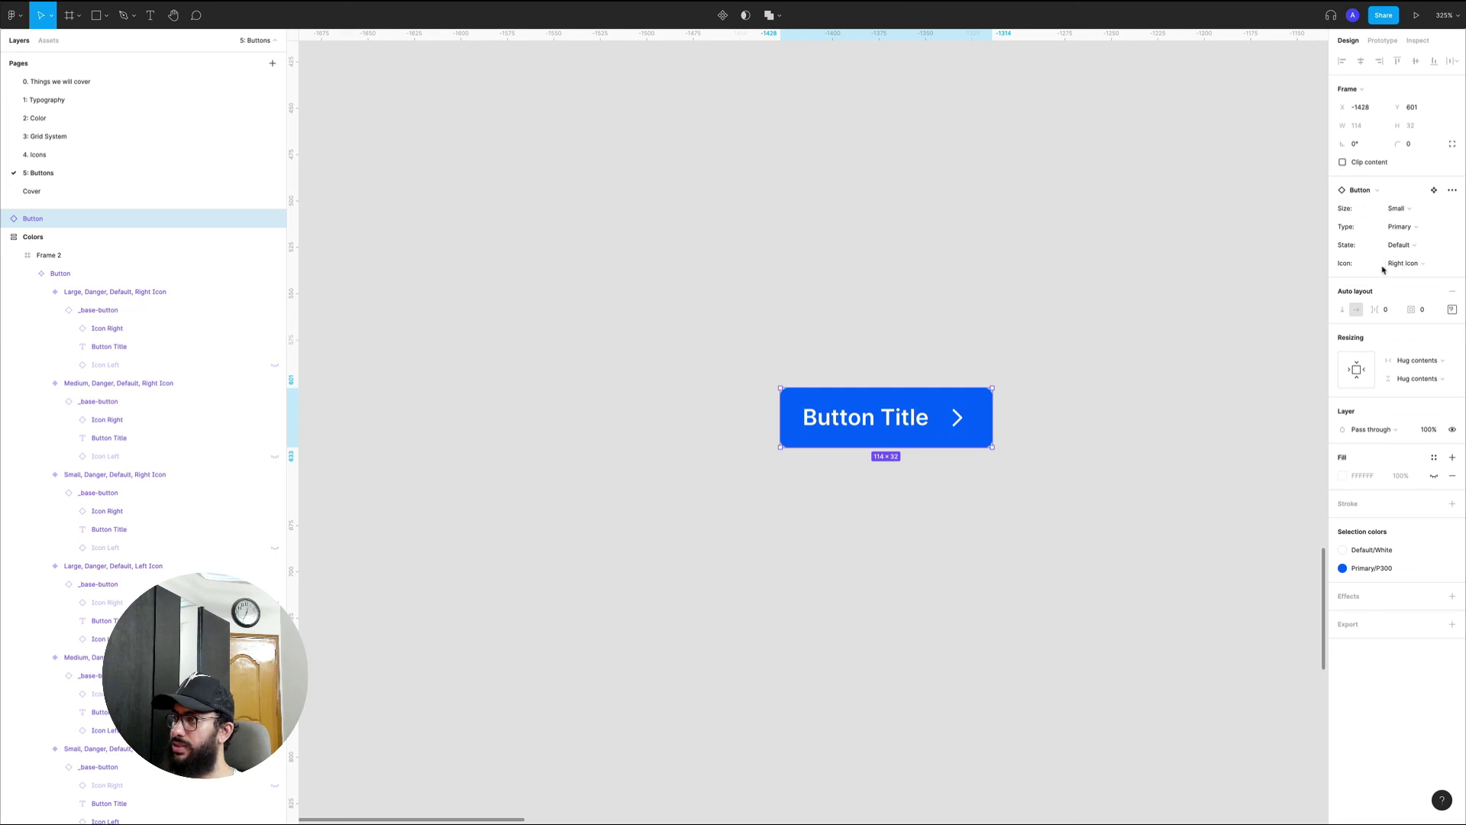
# - Set the test instance's Icon property to None and its State to Active
pyautogui.click(1405, 264)
pyautogui.click(1411, 236)
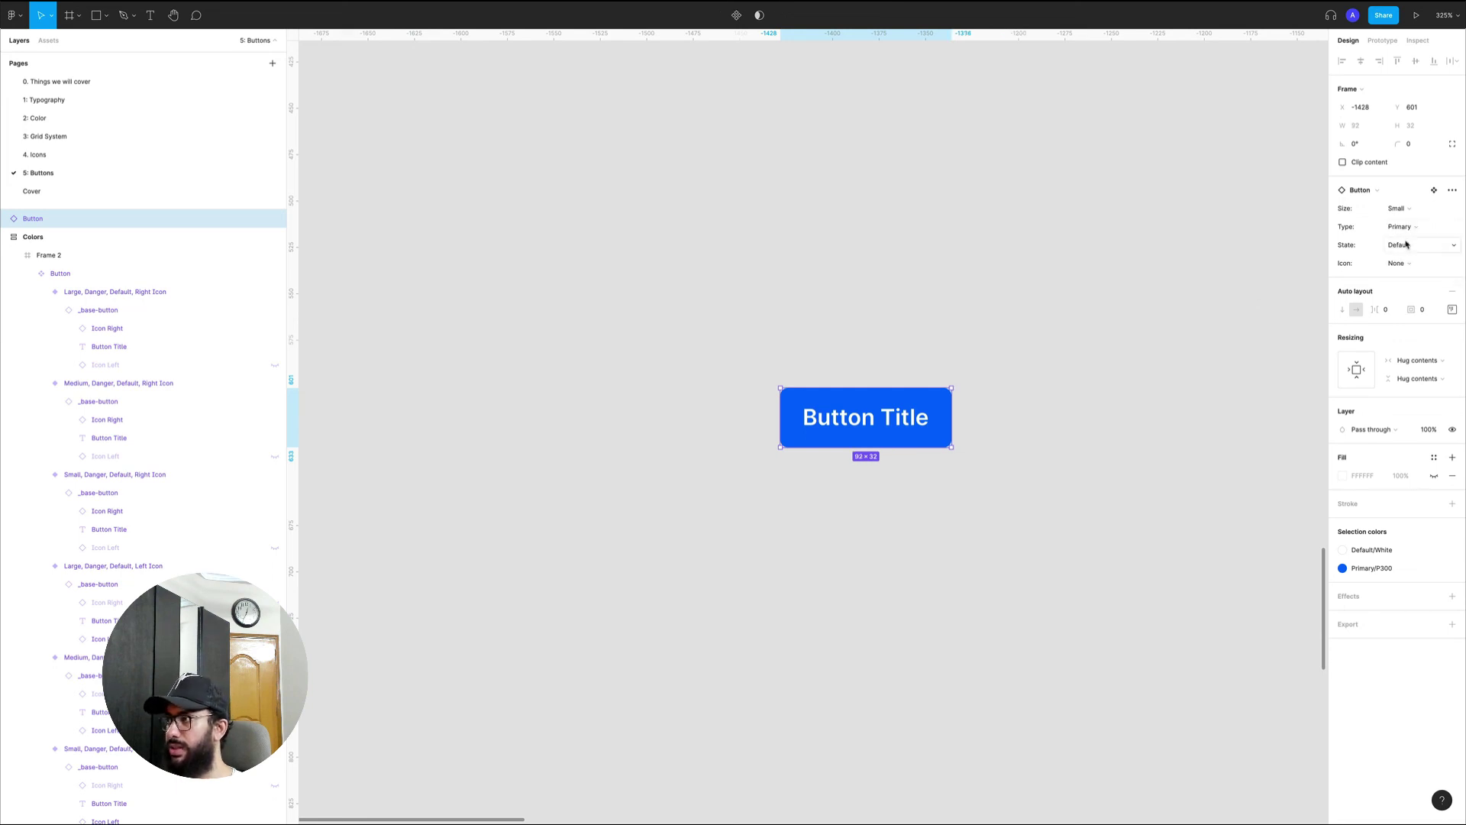
pyautogui.click(1408, 244)
pyautogui.click(1415, 273)
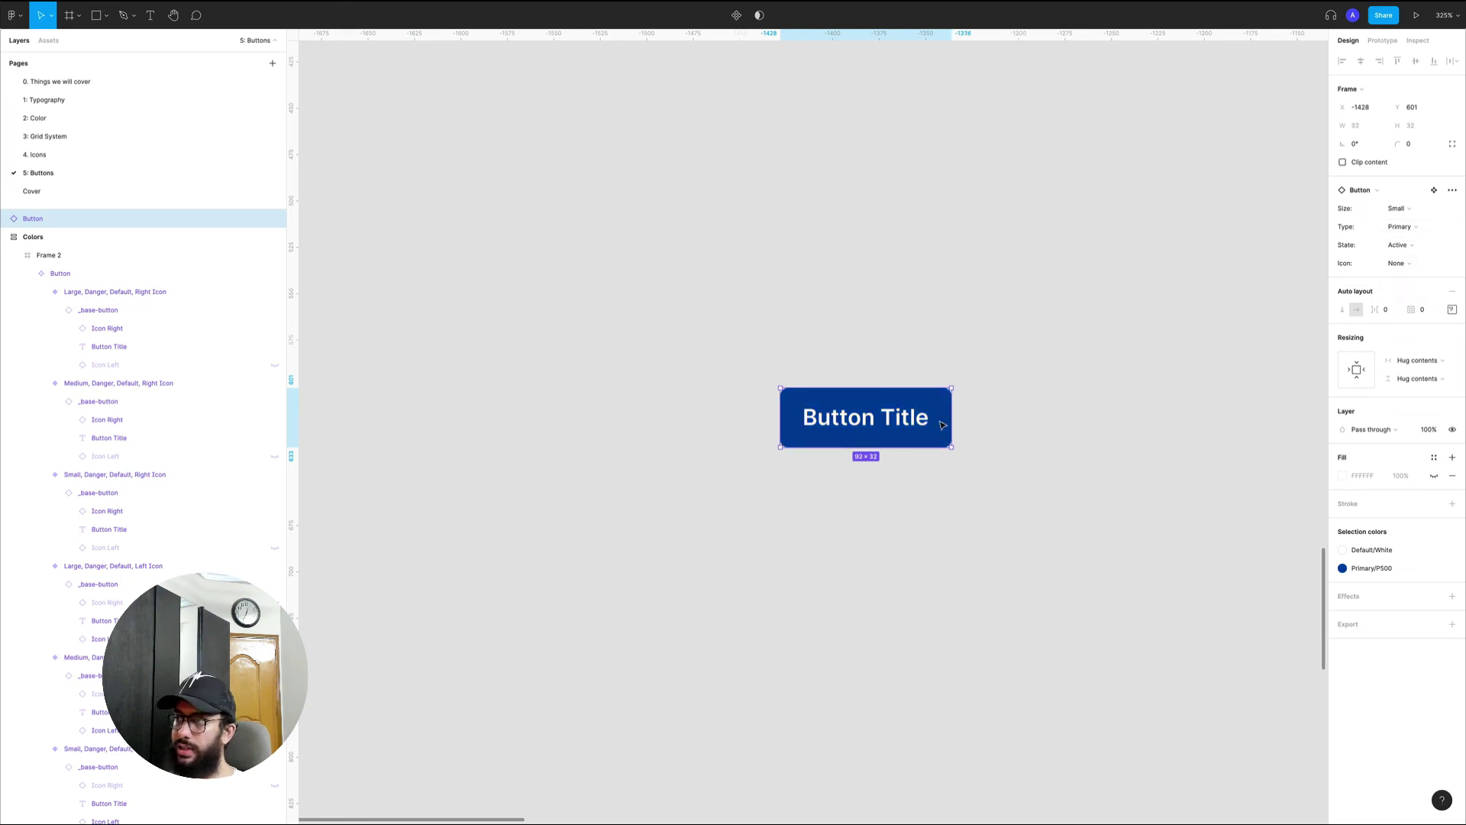
# - Show the hidden Icon Right and Icon Left layers inside the active test instance
pyautogui.doubleClick(899, 426)
pyautogui.doubleClick(895, 427)
pyautogui.click(134, 257)
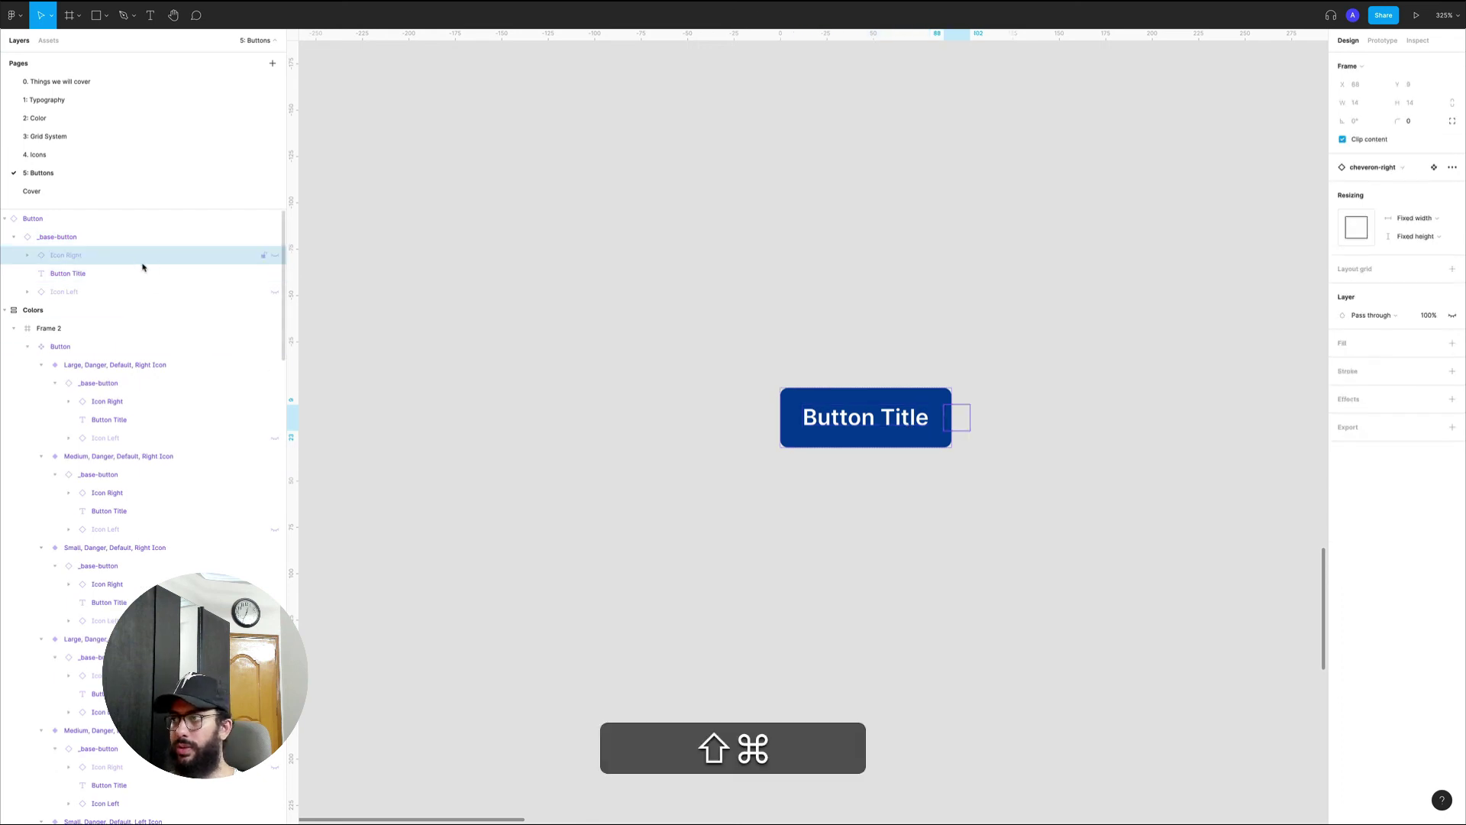
pyautogui.press('super+shift+h')
pyautogui.click(138, 292)
pyautogui.press('super+shift+h')
pyautogui.click(740, 288)
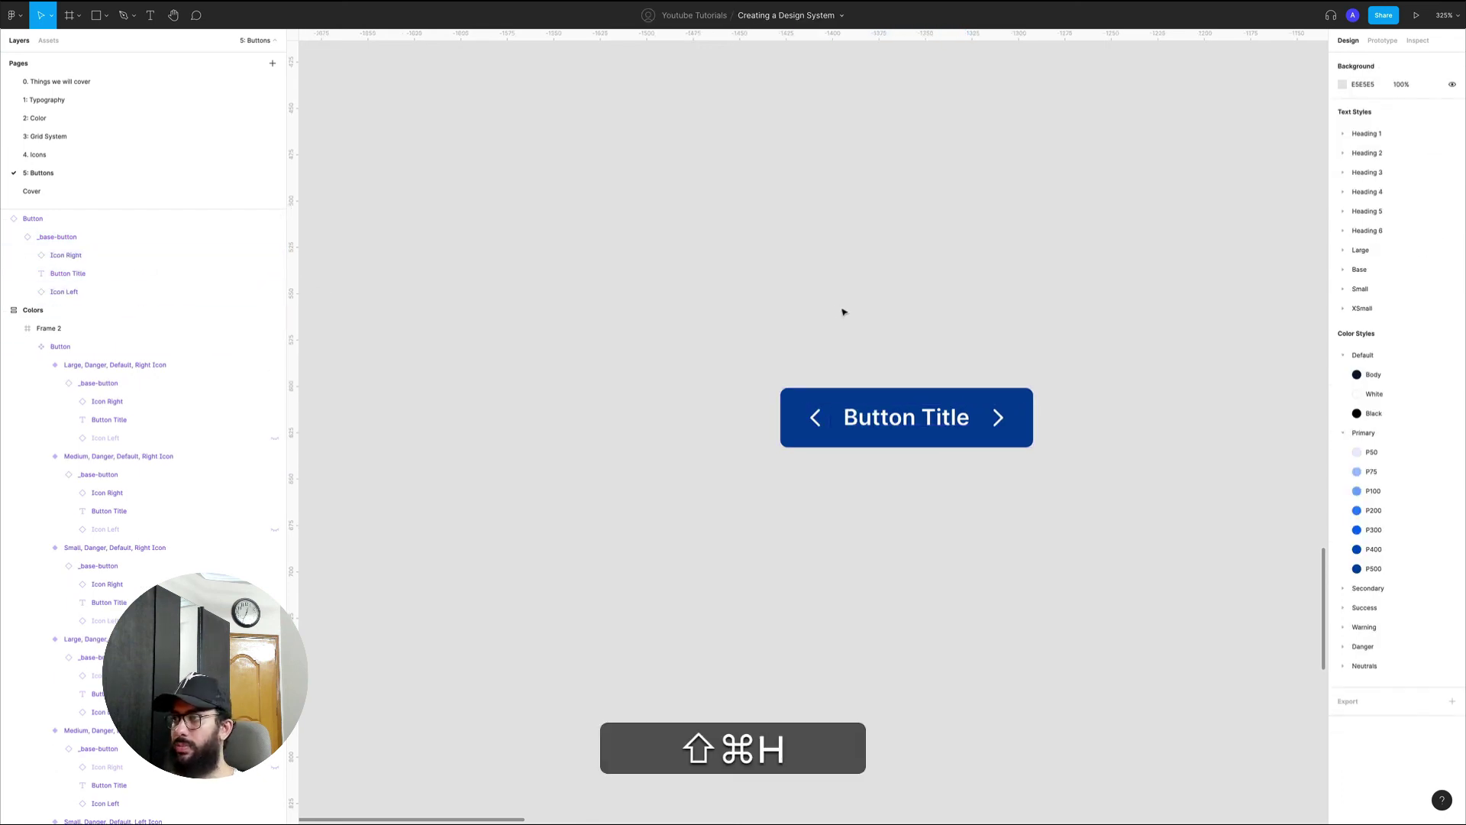
# - Undo the display of both icon layers on the test instance
pyautogui.click(90, 255)
pyautogui.press('super+z')
pyautogui.press('super+z')
pyautogui.press('super+z')
pyautogui.press('super+z')
pyautogui.press('super+z')
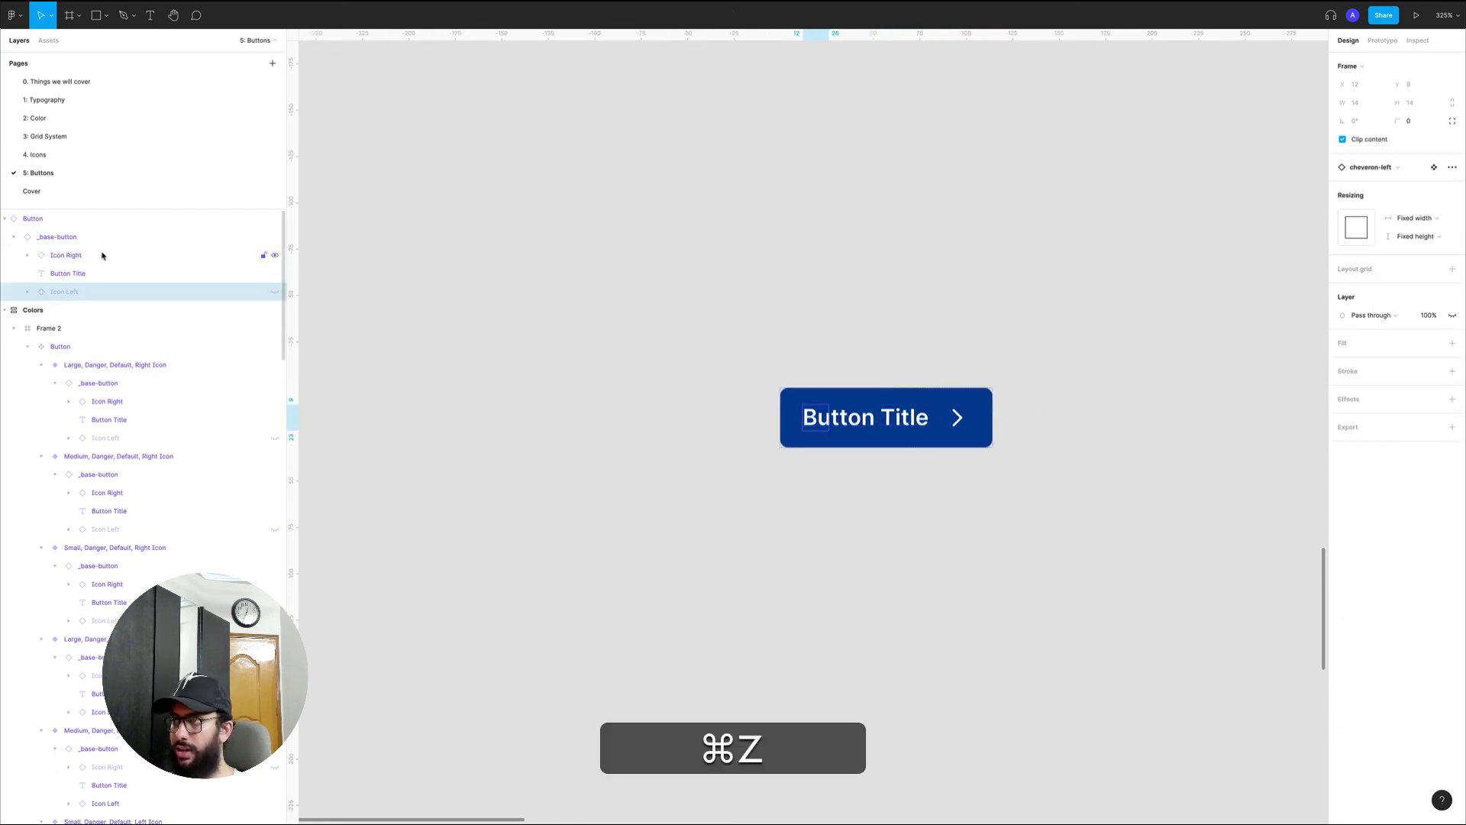
# - Remove the test button instance from the empty canvas
pyautogui.keyDown('alt'); pyautogui.click(946, 315); pyautogui.keyUp('alt')
pyautogui.keyDown('alt'); pyautogui.click(946, 315); pyautogui.keyUp('alt')
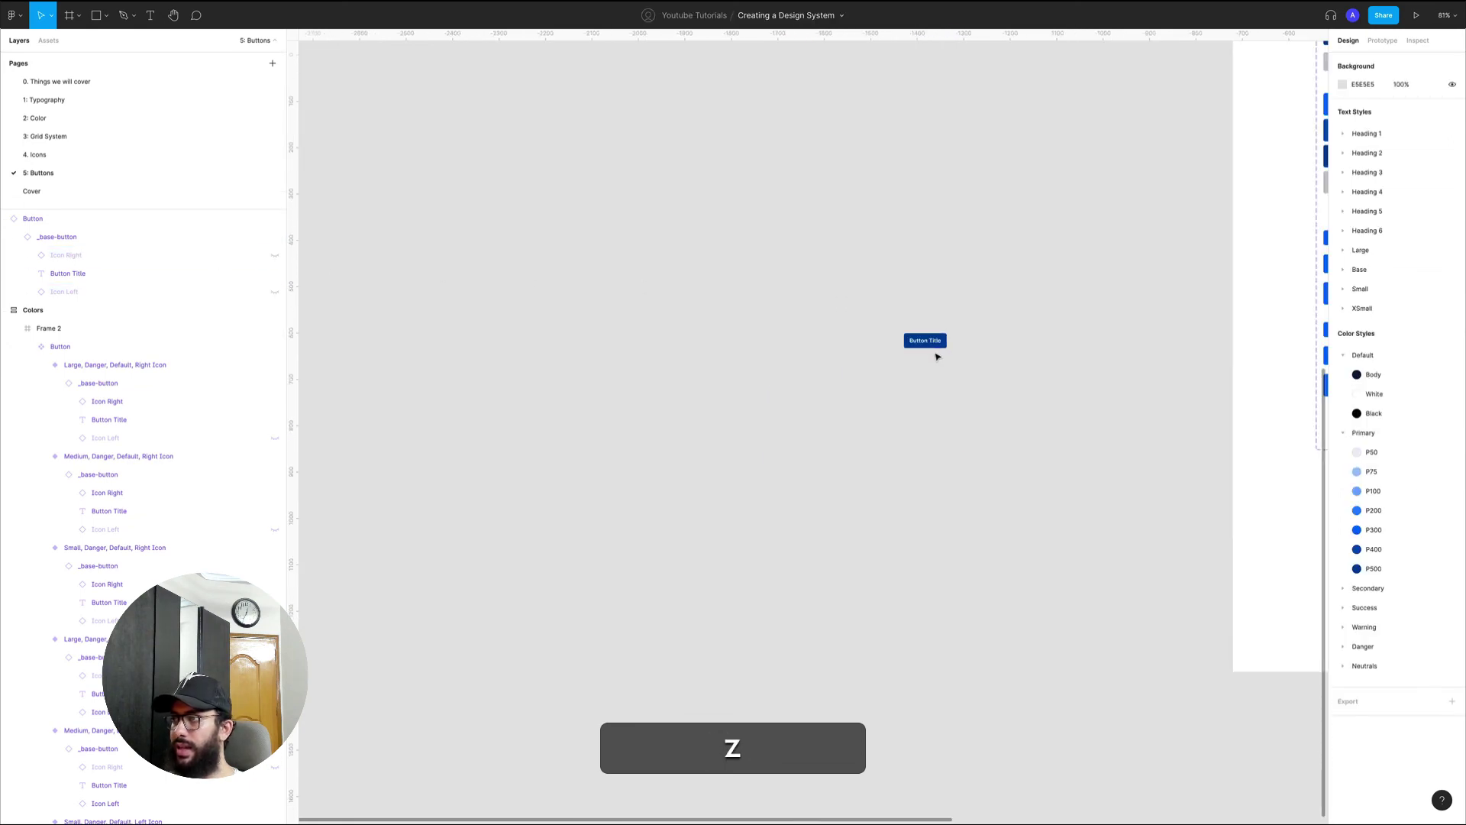
pyautogui.click(937, 343)
pyautogui.press('super+x')
pyautogui.moveTo(937, 344); pyautogui.dragTo(108, 435)
pyautogui.keyDown('alt'); pyautogui.click(681, 319); pyautogui.keyUp('alt')
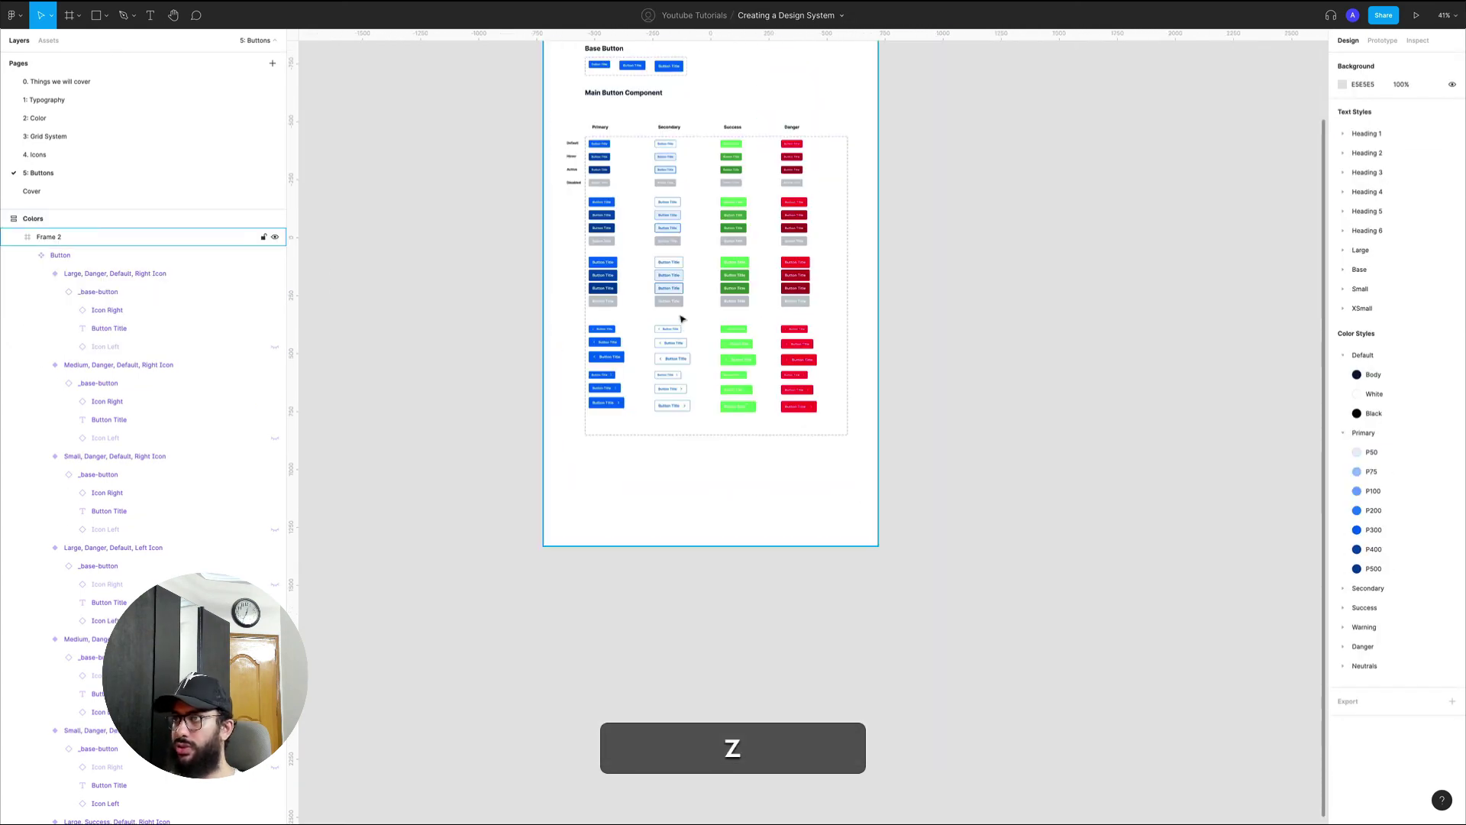
pyautogui.moveTo(678, 308); pyautogui.dragTo(675, 448)
pyautogui.click(676, 432)
pyautogui.doubleClick(675, 429)
pyautogui.press('z')
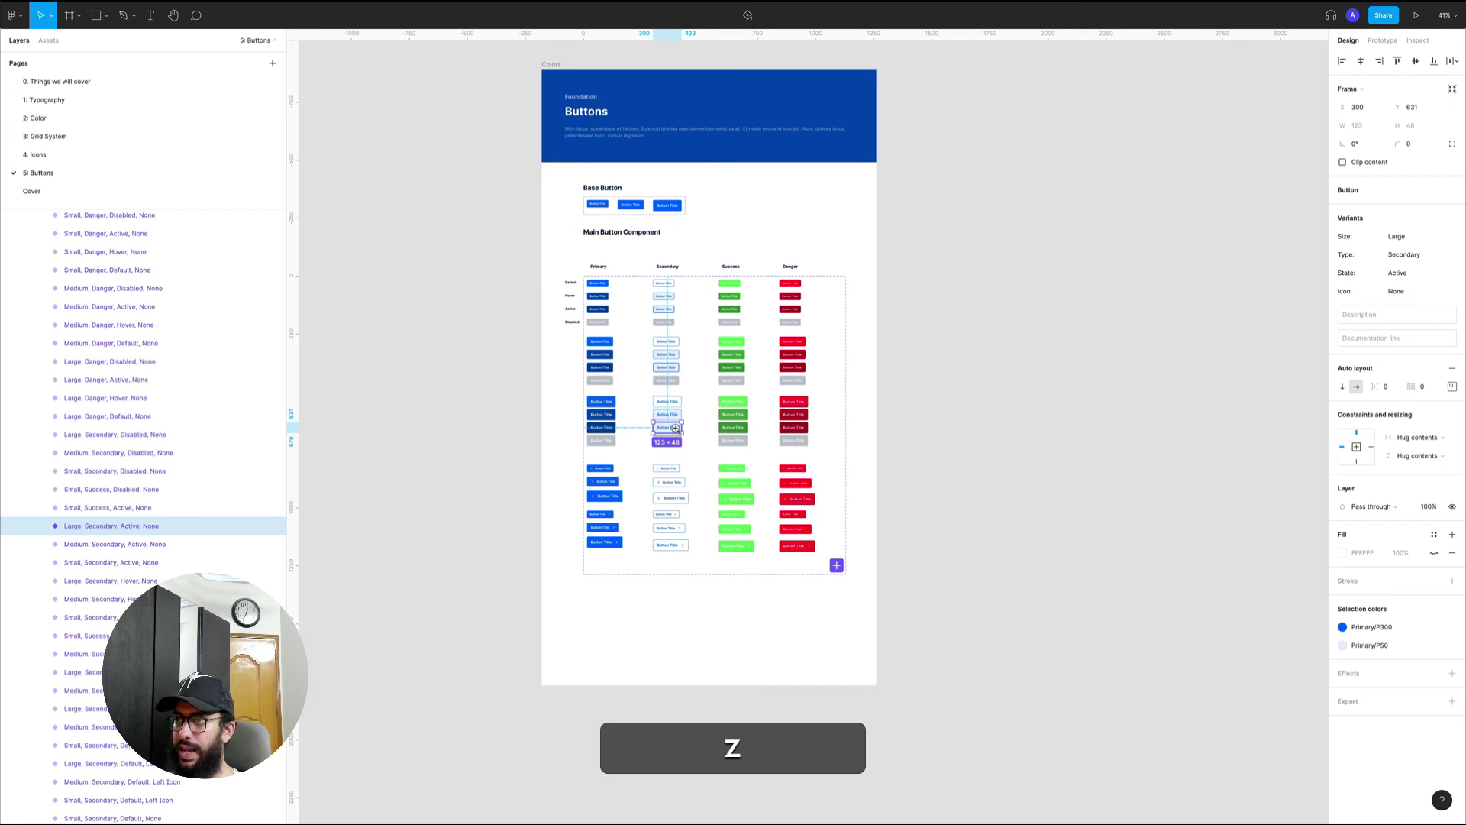
pyautogui.click(675, 428)
pyautogui.press('super+z')
pyautogui.press('super+z')
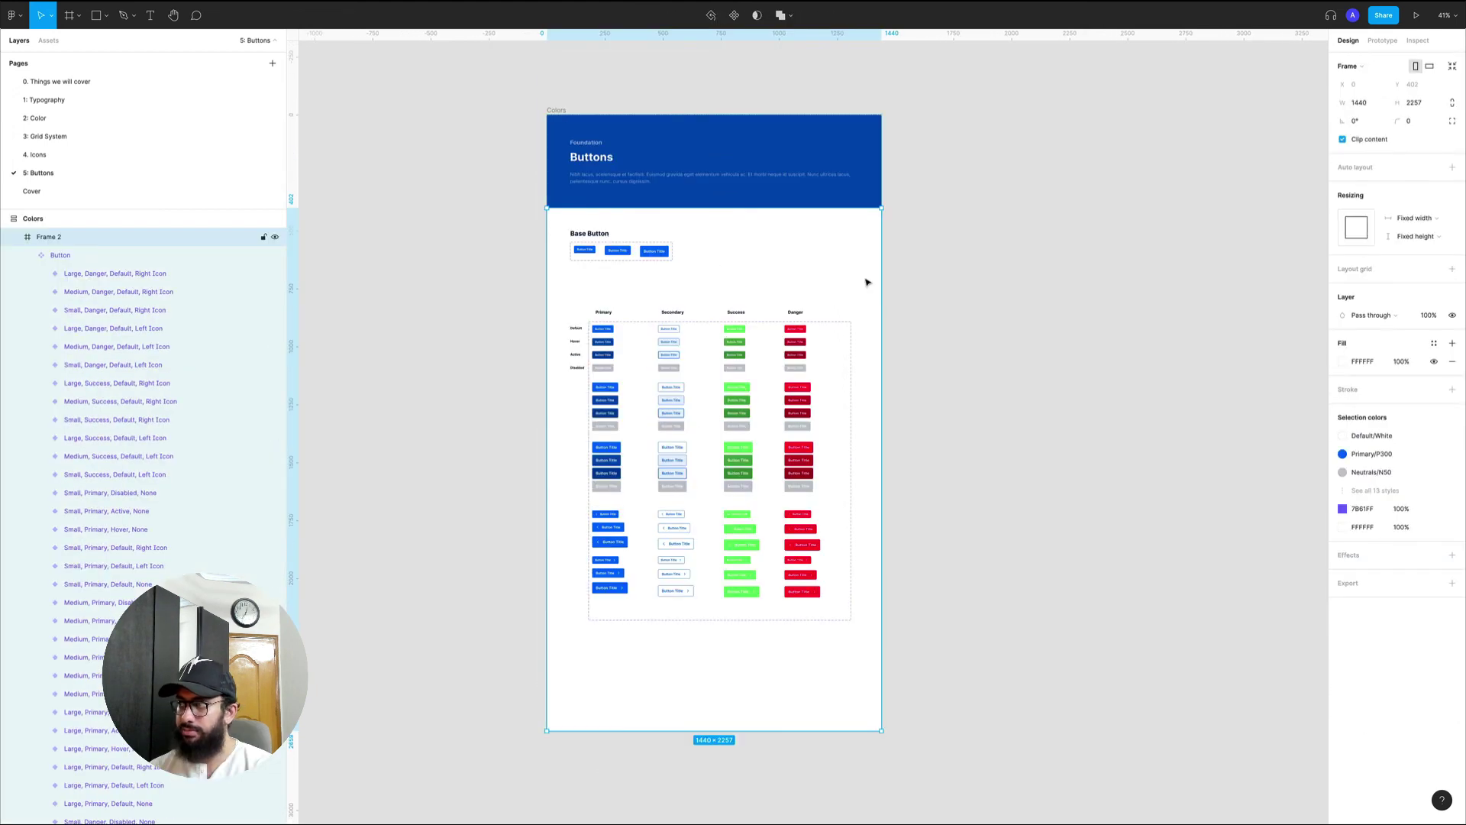